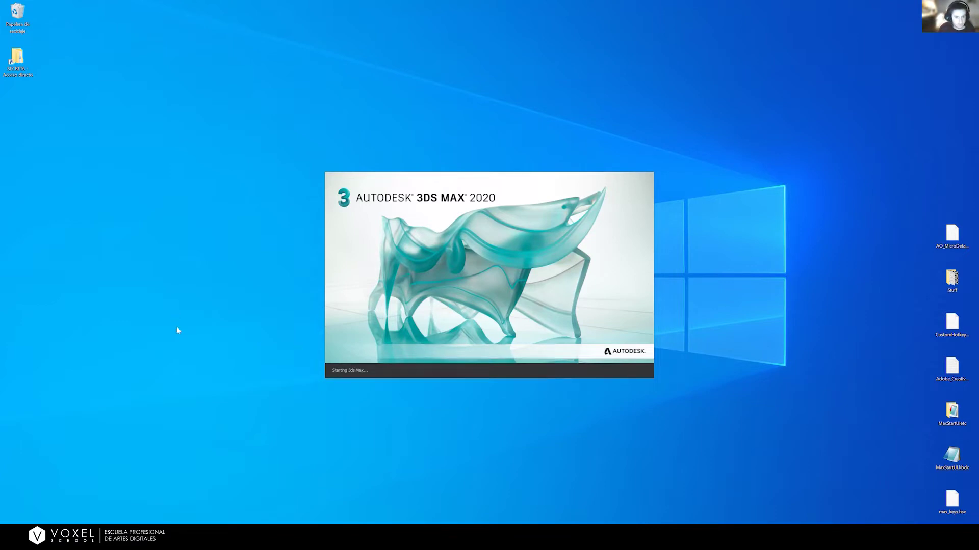
Open the GRIFO_MANGUERA reference board from the references folder inside the WORKSHOP folder
{"action": "key", "text": "super+e"}
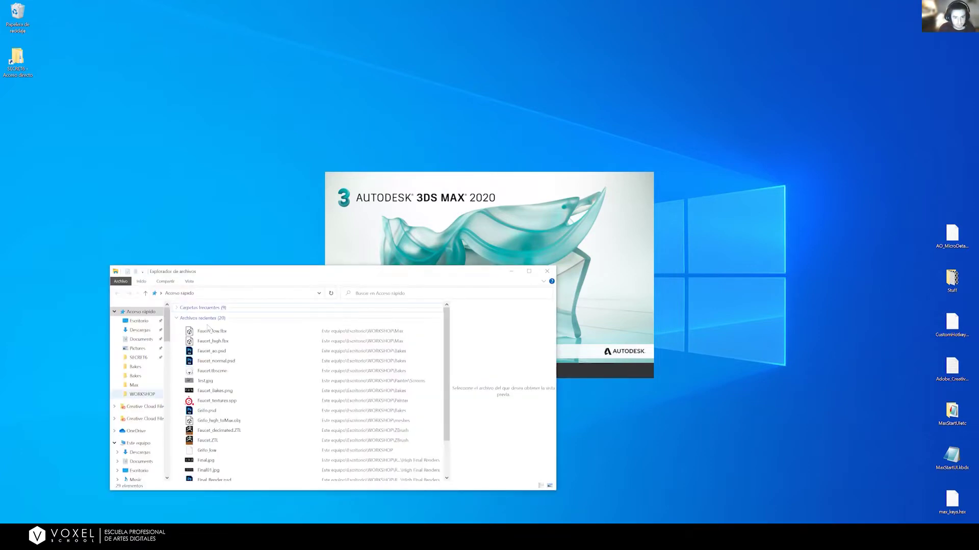
{"action": "left_click", "coordinate": [142, 394]}
{"action": "double_click", "coordinate": [202, 321]}
{"action": "double_click", "coordinate": [203, 319]}
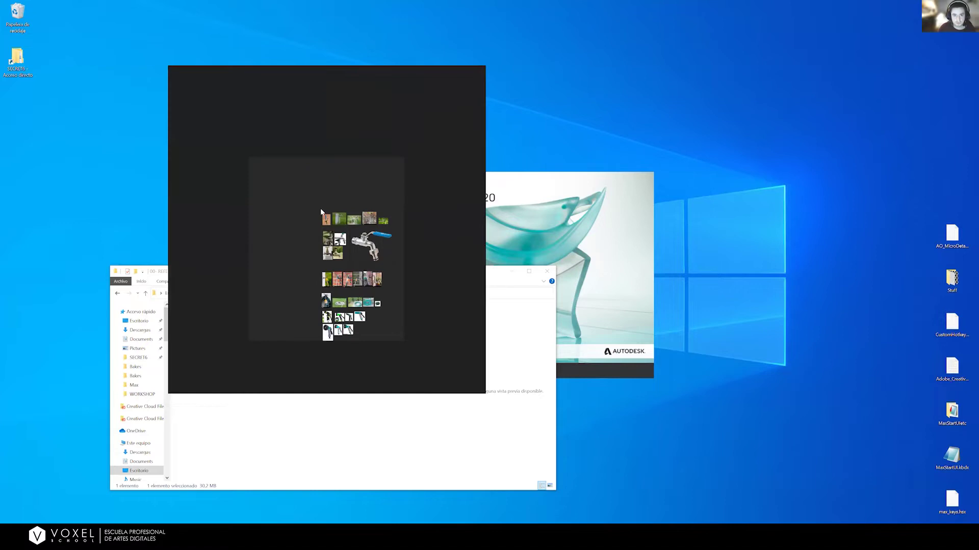
Examine the upper rows of tap photos on the reference board, including the standpipe and the brick-wall tap with the blue hose
{"action": "scroll", "coordinate": [340, 215], "scroll_direction": "up", "scroll_amount": 10}
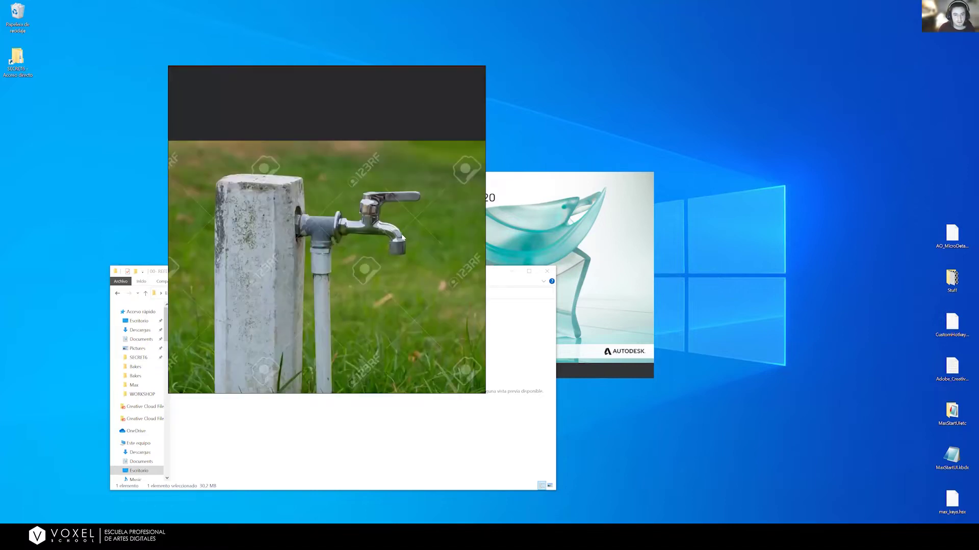
{"action": "scroll", "coordinate": [307, 171], "scroll_direction": "down", "scroll_amount": 5}
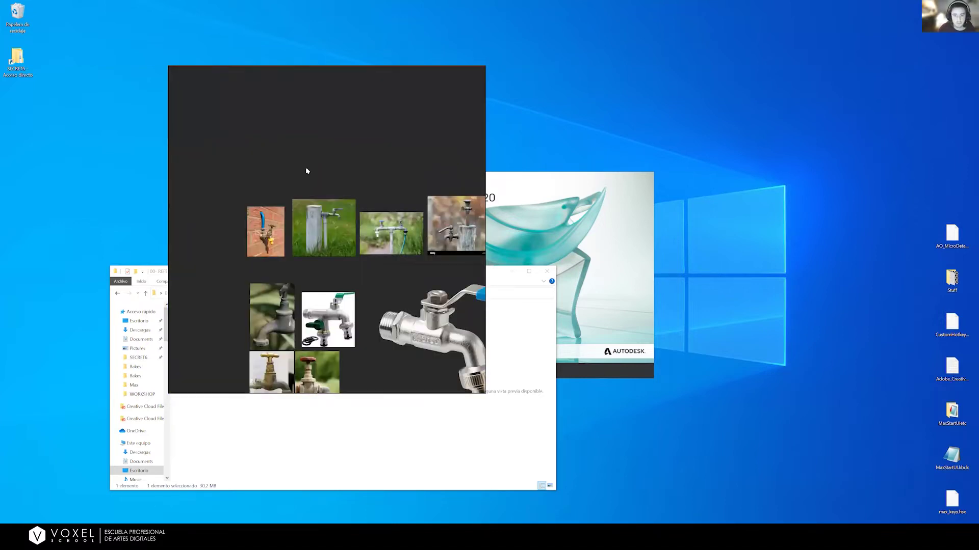
{"action": "scroll", "coordinate": [301, 189], "scroll_direction": "down", "scroll_amount": 3}
{"action": "scroll", "coordinate": [294, 213], "scroll_direction": "up", "scroll_amount": 4}
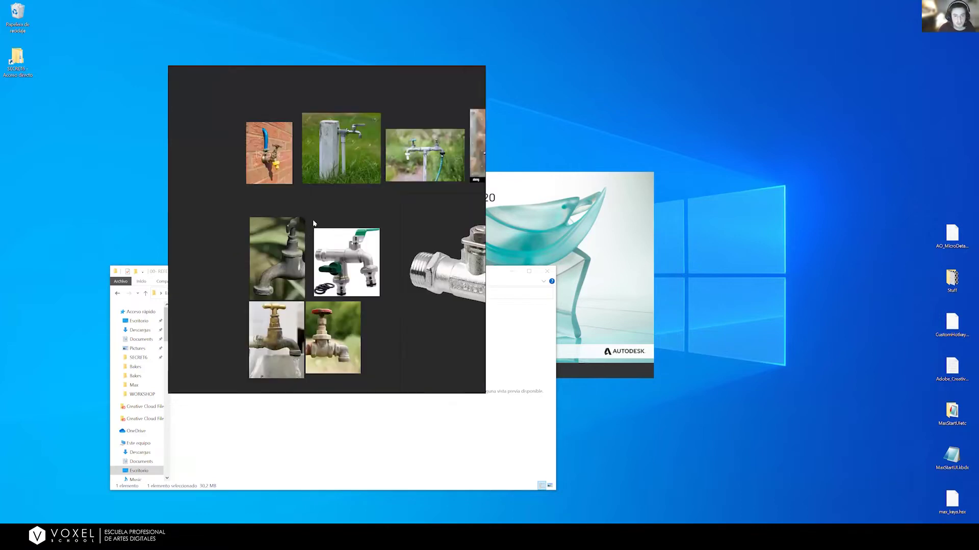
{"action": "scroll", "coordinate": [325, 221], "scroll_direction": "down", "scroll_amount": 3}
{"action": "scroll", "coordinate": [331, 234], "scroll_direction": "up", "scroll_amount": 5}
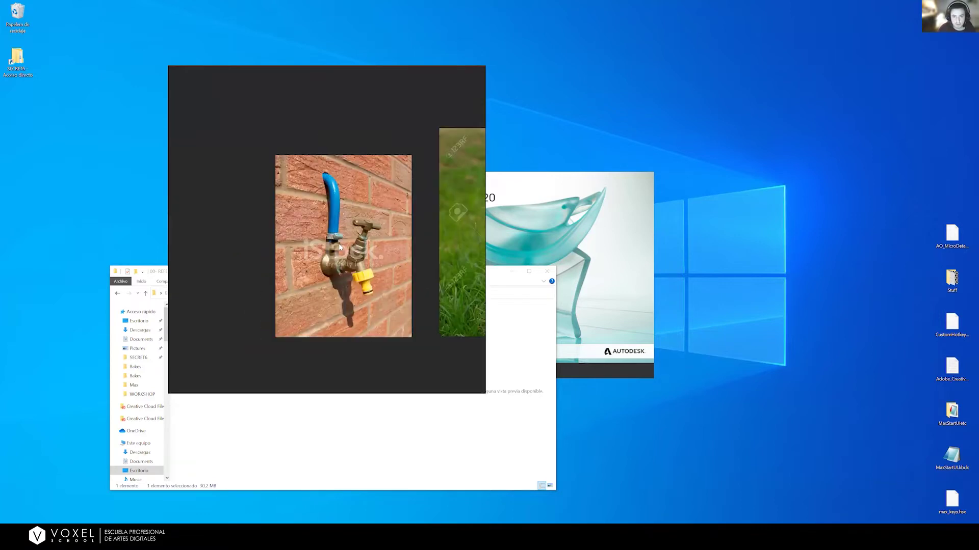
{"action": "scroll", "coordinate": [326, 214], "scroll_direction": "down", "scroll_amount": 4}
{"action": "scroll", "coordinate": [365, 303], "scroll_direction": "up", "scroll_amount": 2}
{"action": "scroll", "coordinate": [360, 289], "scroll_direction": "down", "scroll_amount": 4}
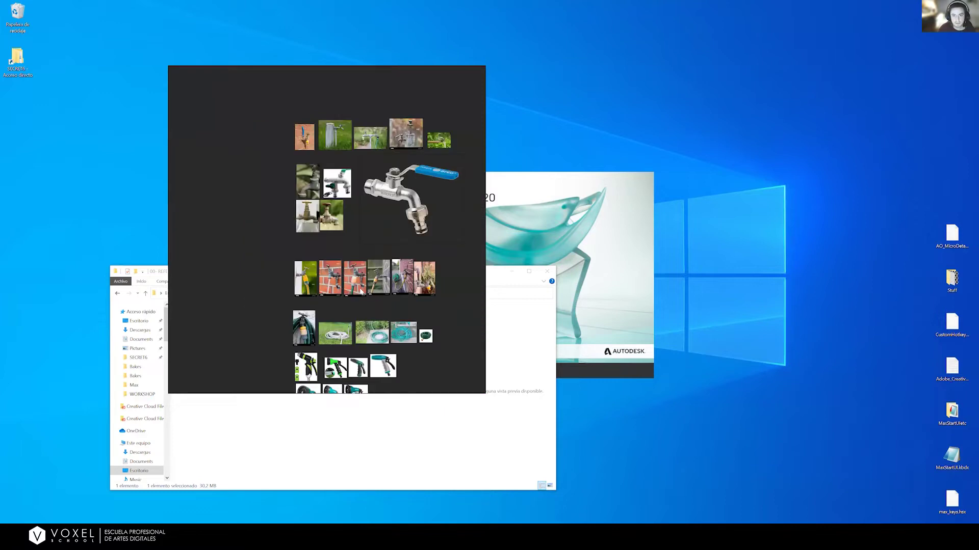
Examine the photos of wall-mounted taps with hose connectors, comparing them with the chrome lever tap
{"action": "scroll", "coordinate": [326, 290], "scroll_direction": "up", "scroll_amount": 4}
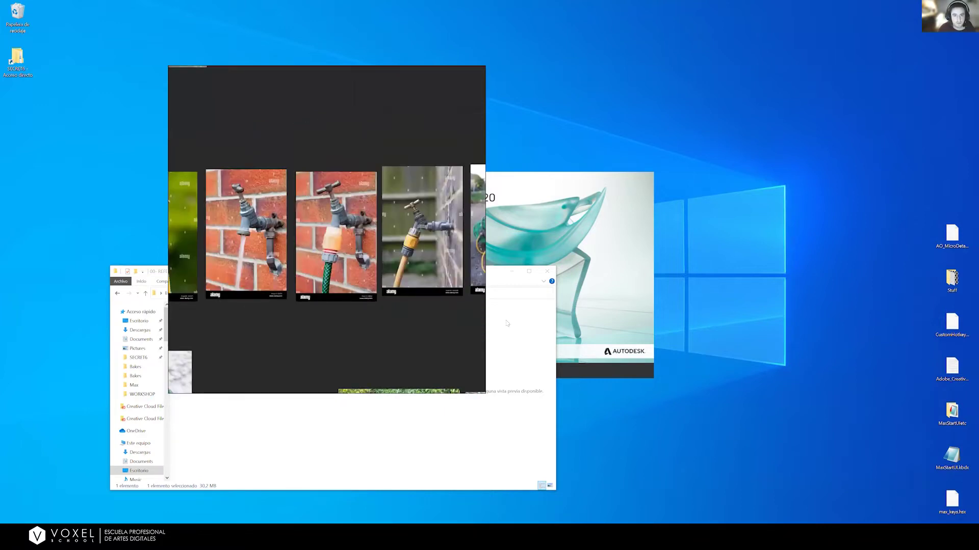
{"action": "scroll", "coordinate": [388, 291], "scroll_direction": "down", "scroll_amount": 4}
{"action": "scroll", "coordinate": [341, 242], "scroll_direction": "up", "scroll_amount": 2}
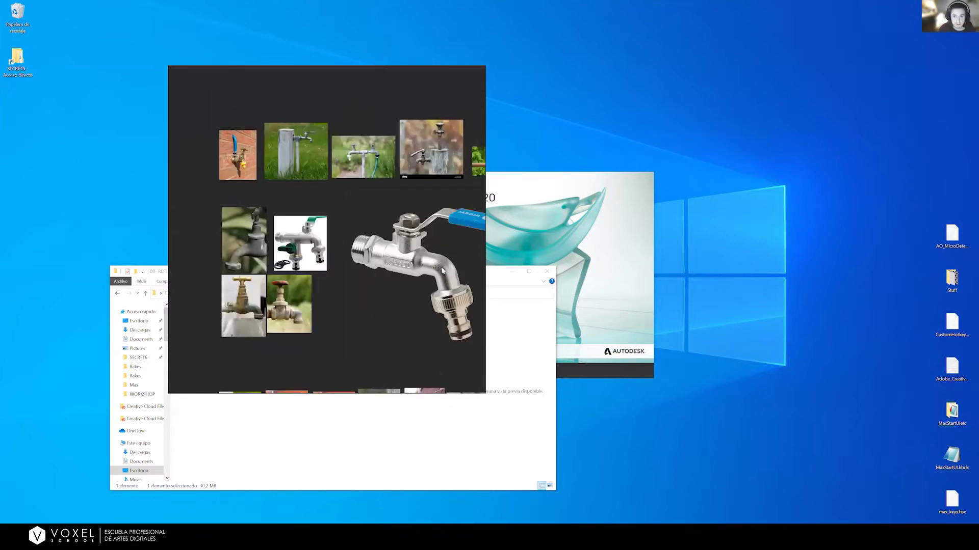
{"action": "scroll", "coordinate": [359, 240], "scroll_direction": "down", "scroll_amount": 2}
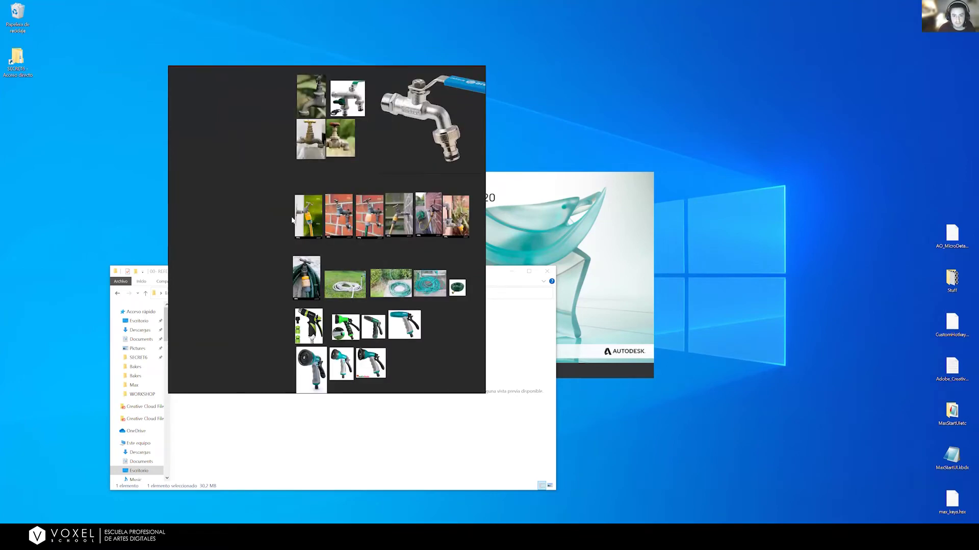
{"action": "scroll", "coordinate": [338, 211], "scroll_direction": "up", "scroll_amount": 8}
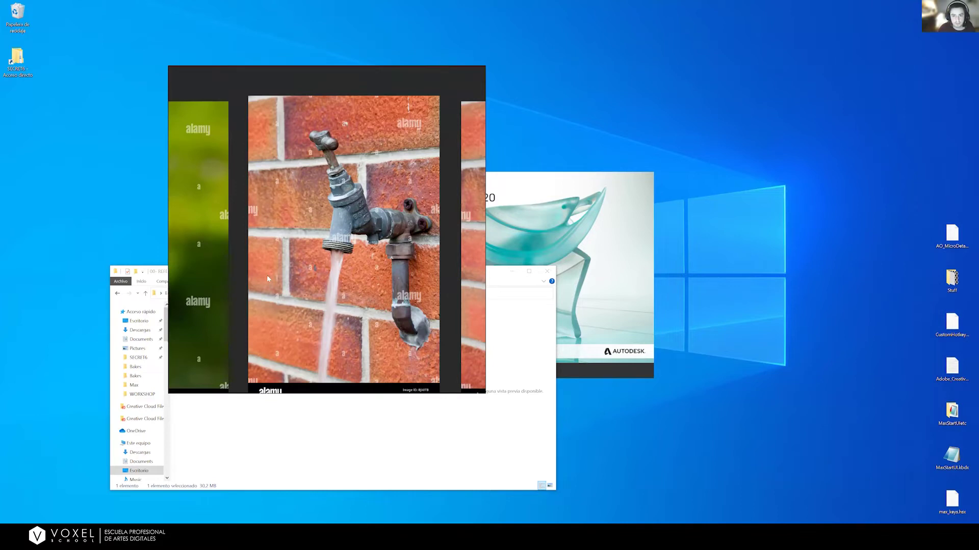
{"action": "double_click", "coordinate": [375, 320]}
{"action": "scroll", "coordinate": [406, 223], "scroll_direction": "up", "scroll_amount": 7}
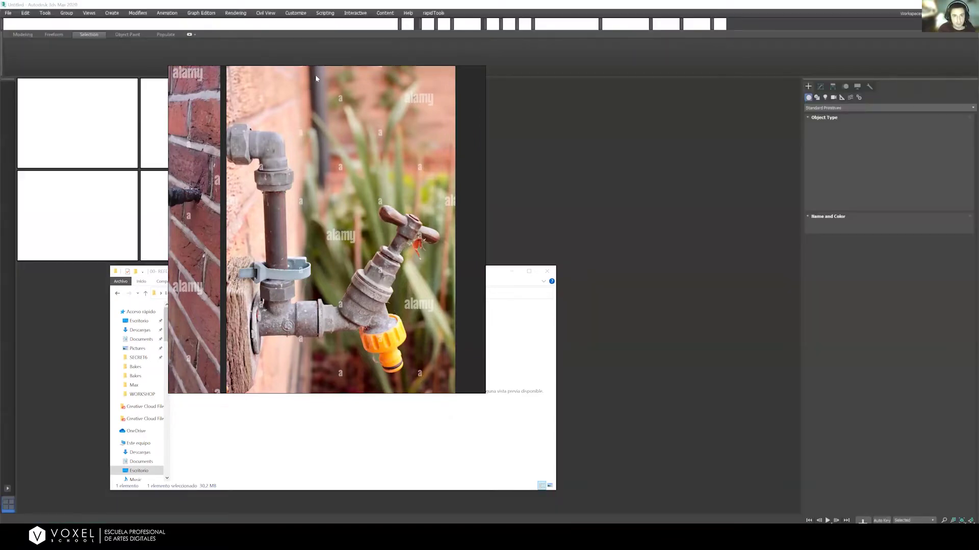
Shift the reference board window and survey its groups of tap and hose photos
{"action": "left_click_drag", "start_coordinate": [316, 76], "coordinate": [300, 19]}
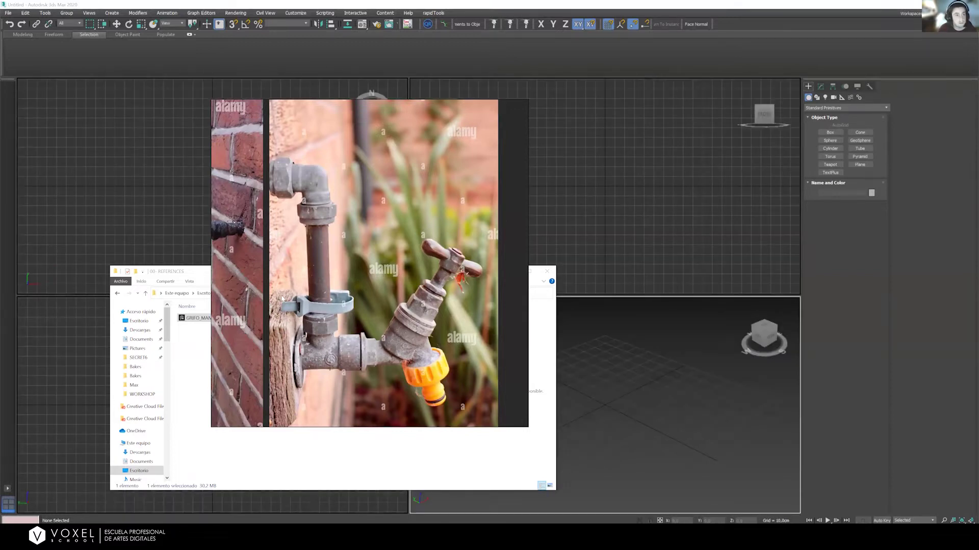
{"action": "right_click_drag", "start_coordinate": [292, 299], "coordinate": [240, 301]}
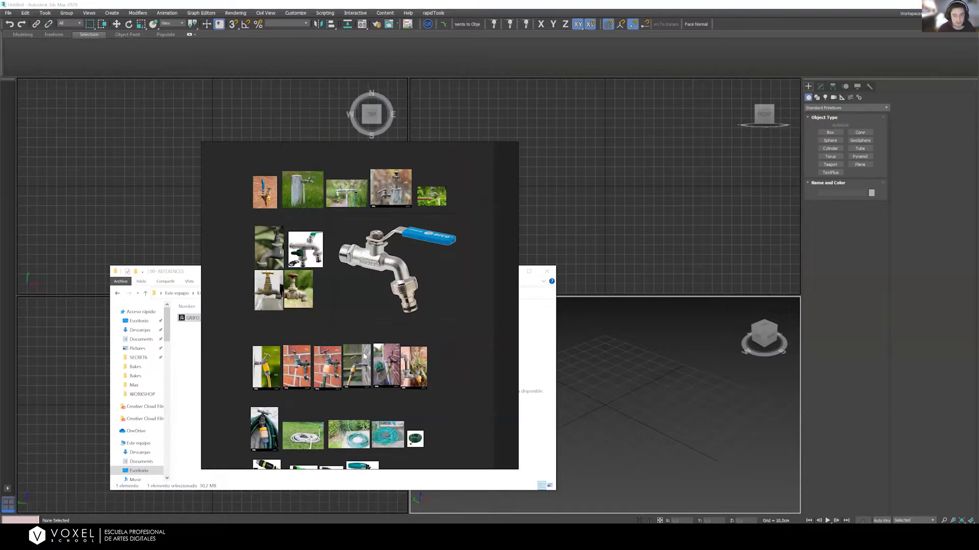
{"action": "scroll", "coordinate": [420, 374], "scroll_direction": "up", "scroll_amount": 5}
{"action": "scroll", "coordinate": [420, 375], "scroll_direction": "down", "scroll_amount": 3}
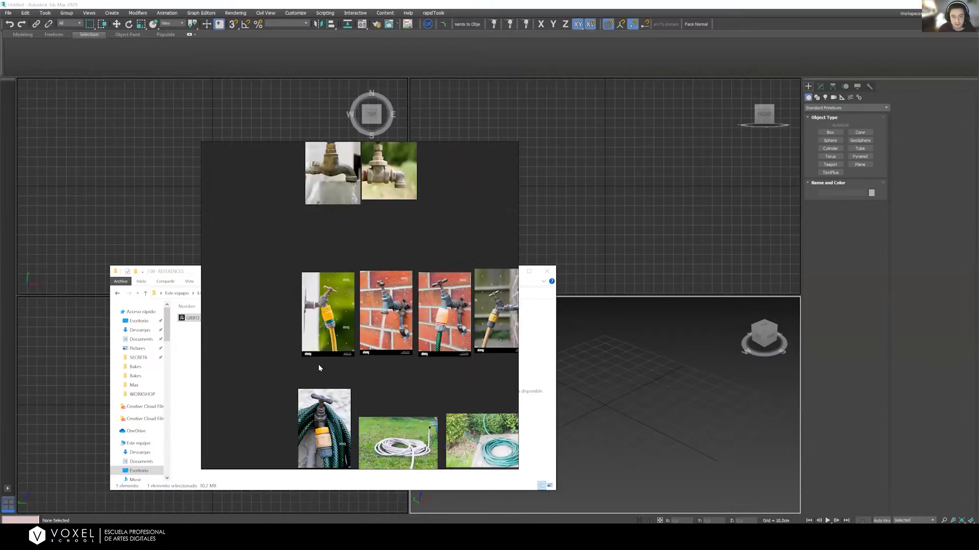
{"action": "scroll", "coordinate": [347, 249], "scroll_direction": "down", "scroll_amount": 5}
{"action": "scroll", "coordinate": [379, 363], "scroll_direction": "up", "scroll_amount": 4}
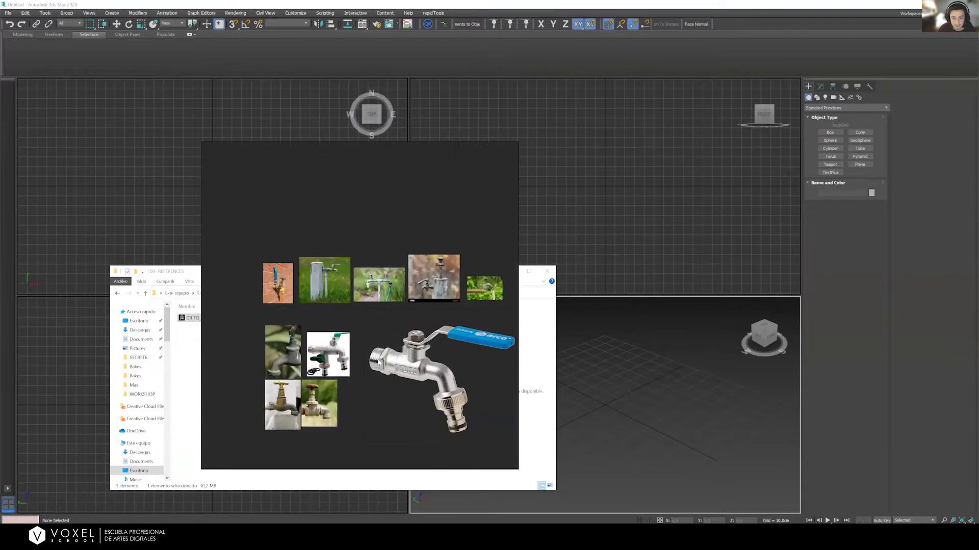
{"action": "scroll", "coordinate": [378, 362], "scroll_direction": "up", "scroll_amount": 2}
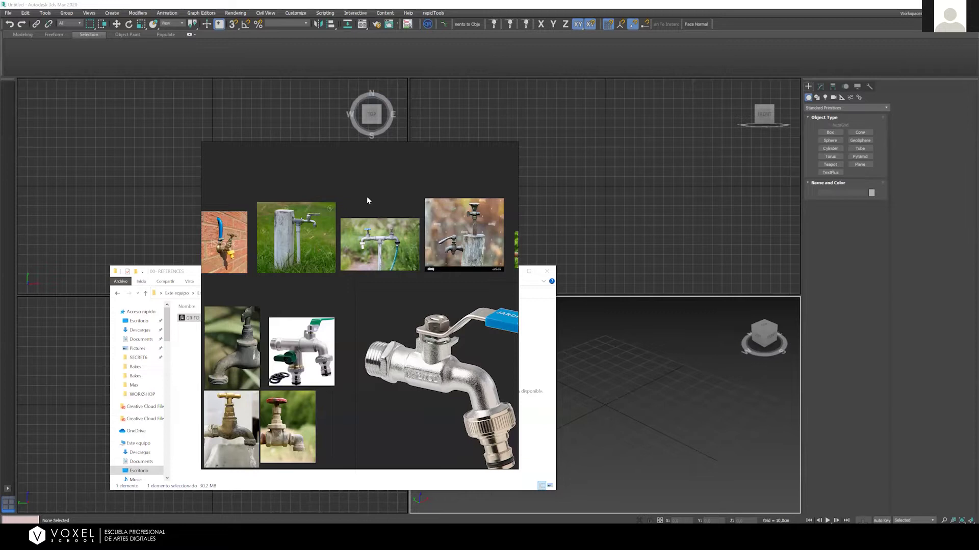
{"action": "scroll", "coordinate": [367, 214], "scroll_direction": "up", "scroll_amount": 4}
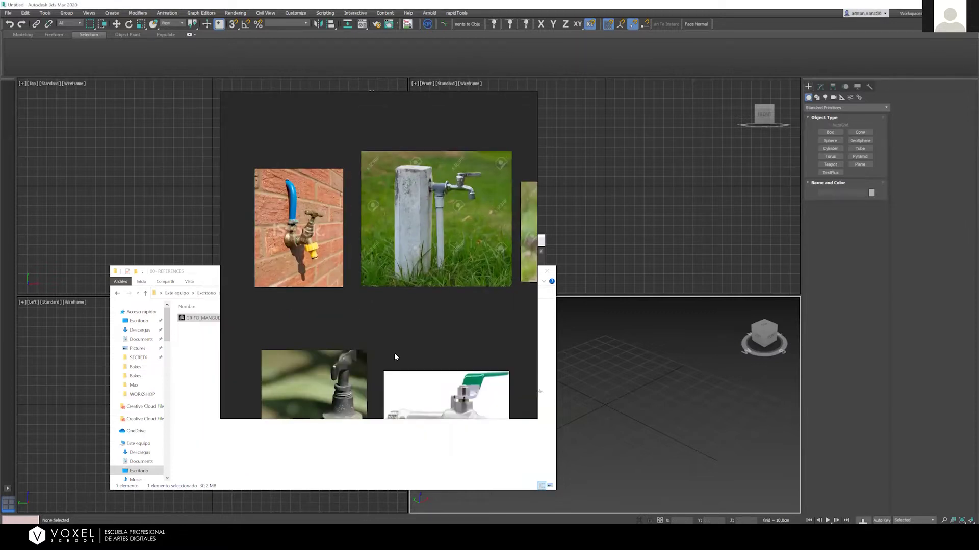
Move the reference board window over the file explorer window
{"action": "right_click_drag", "start_coordinate": [395, 354], "coordinate": [389, 321]}
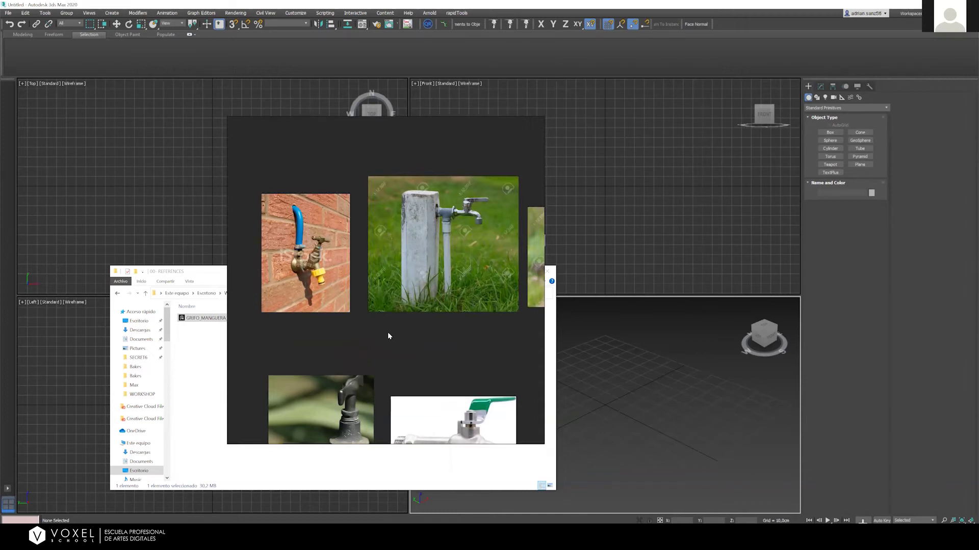
{"action": "right_click_drag", "start_coordinate": [363, 313], "coordinate": [262, 254]}
{"action": "right_click_drag", "start_coordinate": [194, 291], "coordinate": [205, 306]}
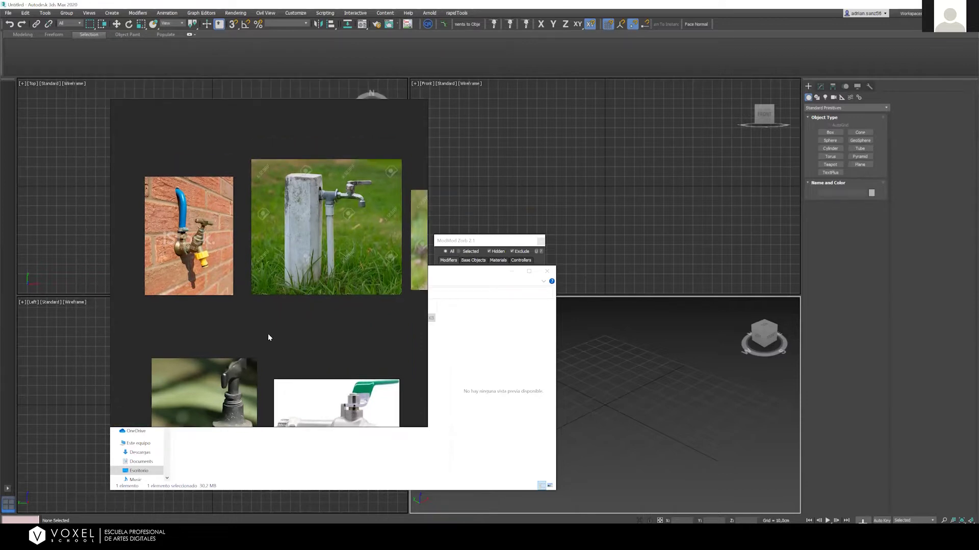
Examine the brass tap with the blue hose and yellow connector up close and alongside the neighbouring photos
{"action": "scroll", "coordinate": [268, 333], "scroll_direction": "down", "scroll_amount": 3}
{"action": "scroll", "coordinate": [265, 328], "scroll_direction": "up", "scroll_amount": 3}
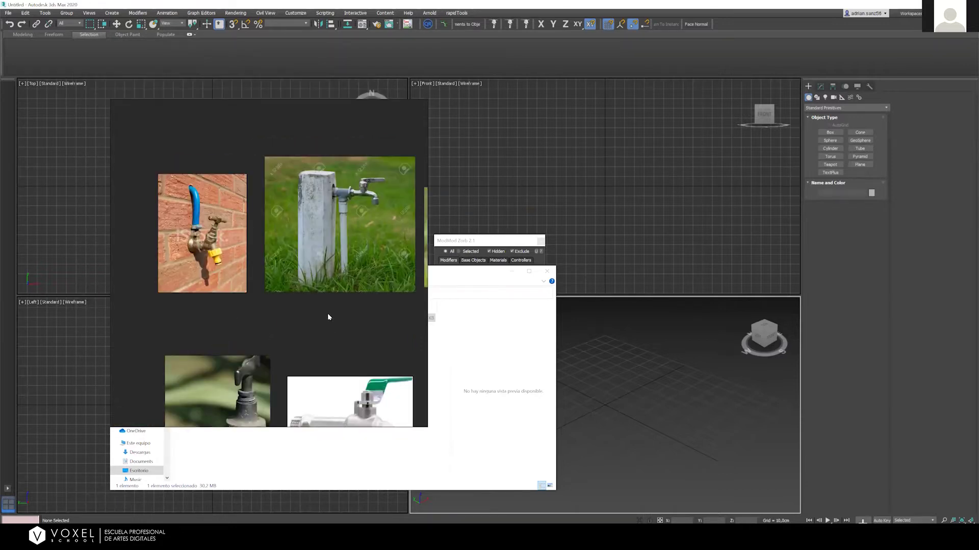
{"action": "scroll", "coordinate": [328, 317], "scroll_direction": "up", "scroll_amount": 3}
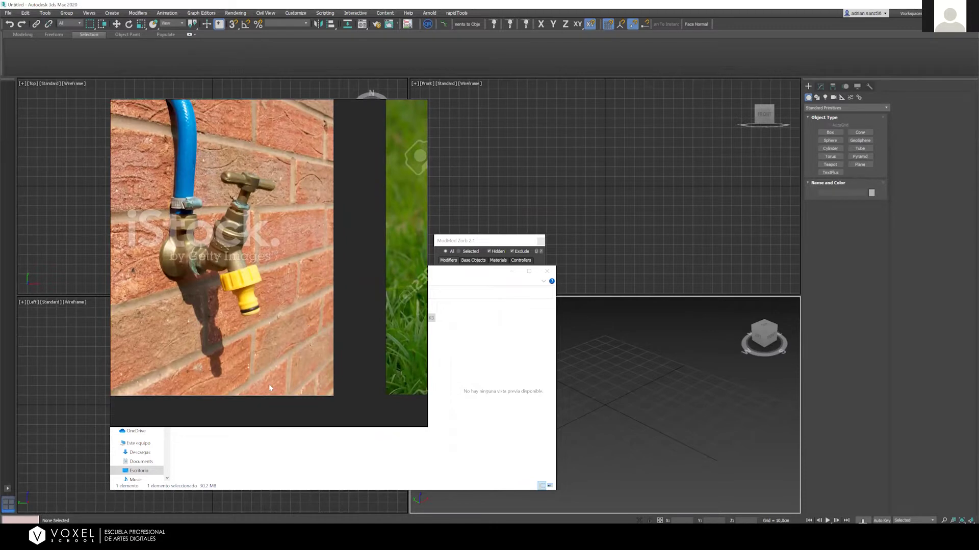
{"action": "scroll", "coordinate": [250, 334], "scroll_direction": "down", "scroll_amount": 3}
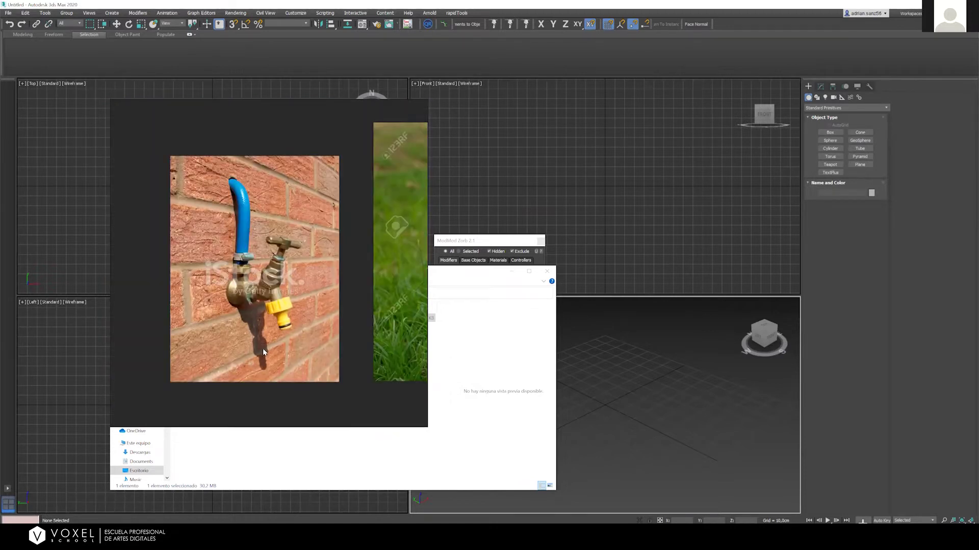
{"action": "scroll", "coordinate": [263, 351], "scroll_direction": "up", "scroll_amount": 1, "text": "ctrl"}
{"action": "scroll", "coordinate": [268, 357], "scroll_direction": "up", "scroll_amount": 2, "text": "ctrl"}
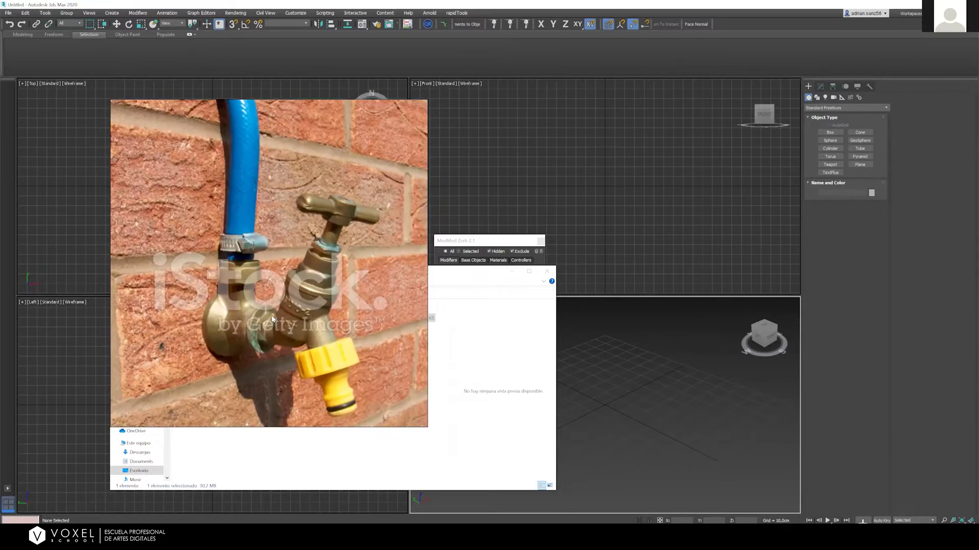
{"action": "scroll", "coordinate": [272, 319], "scroll_direction": "down", "scroll_amount": 3, "text": "ctrl"}
{"action": "scroll", "coordinate": [245, 323], "scroll_direction": "up", "scroll_amount": 1, "text": "ctrl"}
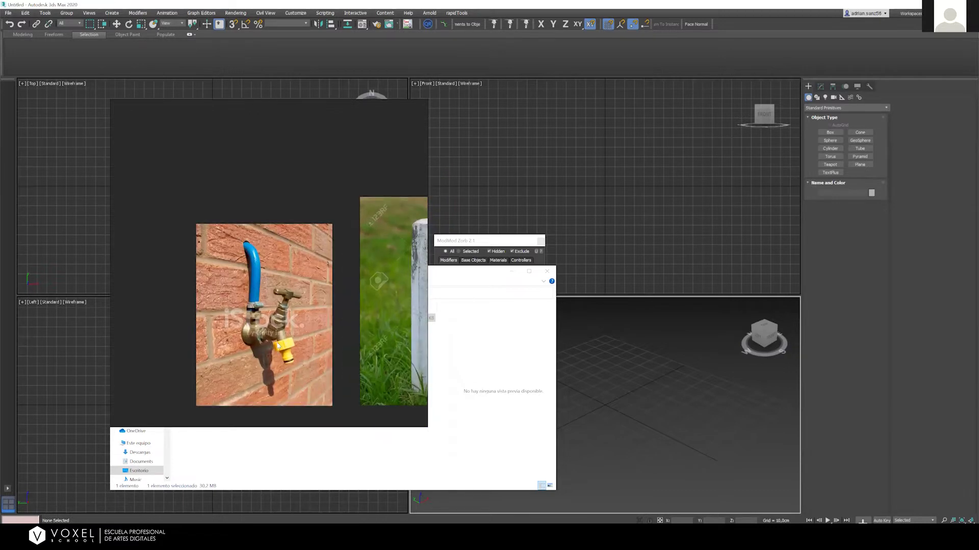
{"action": "scroll", "coordinate": [276, 337], "scroll_direction": "up", "scroll_amount": 1, "text": "ctrl"}
{"action": "scroll", "coordinate": [261, 335], "scroll_direction": "up", "scroll_amount": 1, "text": "ctrl"}
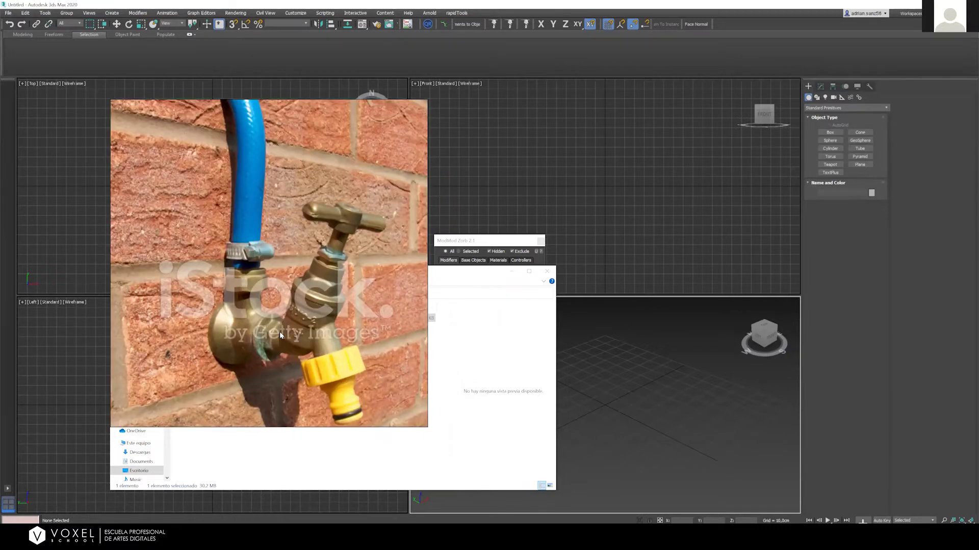
{"action": "scroll", "coordinate": [273, 322], "scroll_direction": "down", "scroll_amount": 1, "text": "ctrl"}
{"action": "scroll", "coordinate": [370, 319], "scroll_direction": "down", "scroll_amount": 2, "text": "ctrl"}
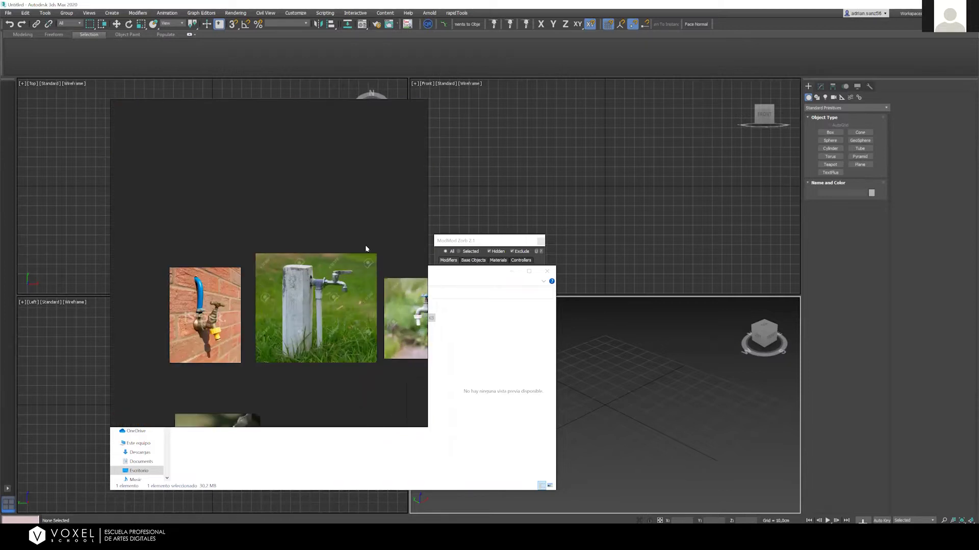
{"action": "scroll", "coordinate": [365, 246], "scroll_direction": "down", "scroll_amount": 1, "text": "ctrl"}
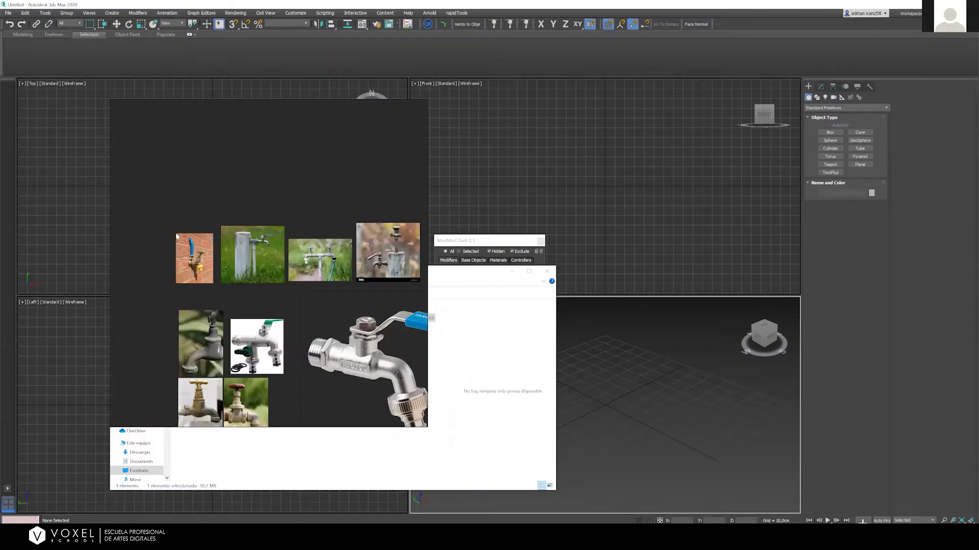
{"action": "left_click_drag", "start_coordinate": [153, 194], "coordinate": [425, 333]}
{"action": "left_click", "coordinate": [228, 193]}
{"action": "key", "text": "ctrl+a"}
{"action": "left_click", "coordinate": [226, 203]}
Compare the tap shapes in the second group of photos, including the double-outlet tap and the red-wheel valve
{"action": "scroll", "coordinate": [254, 272], "scroll_direction": "down", "scroll_amount": 5}
{"action": "scroll", "coordinate": [232, 316], "scroll_direction": "up", "scroll_amount": 5}
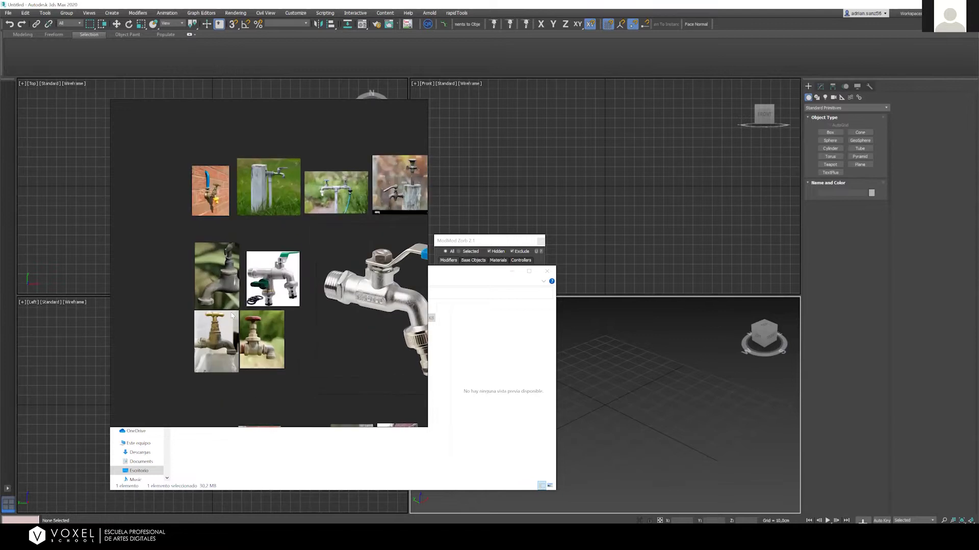
{"action": "scroll", "coordinate": [232, 316], "scroll_direction": "up", "scroll_amount": 3}
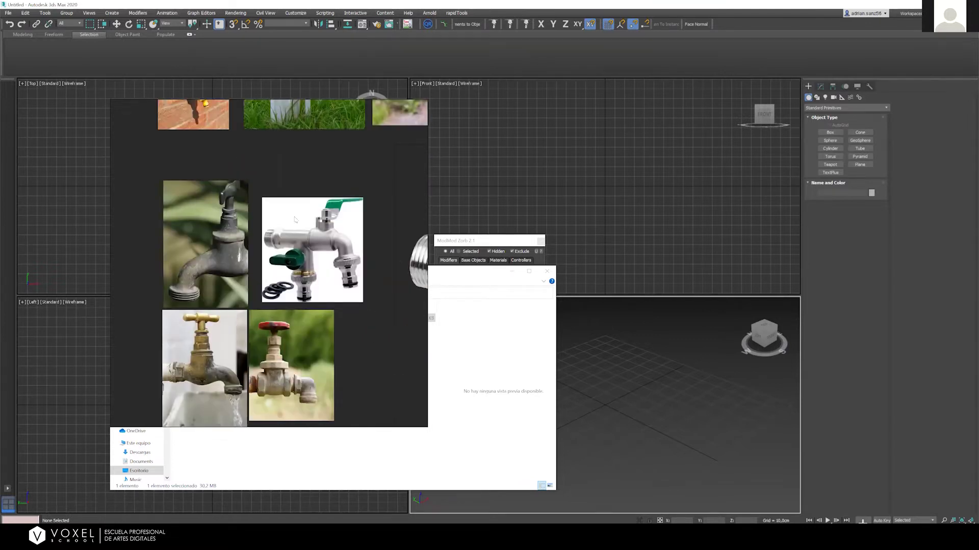
{"action": "scroll", "coordinate": [265, 306], "scroll_direction": "down", "scroll_amount": 4}
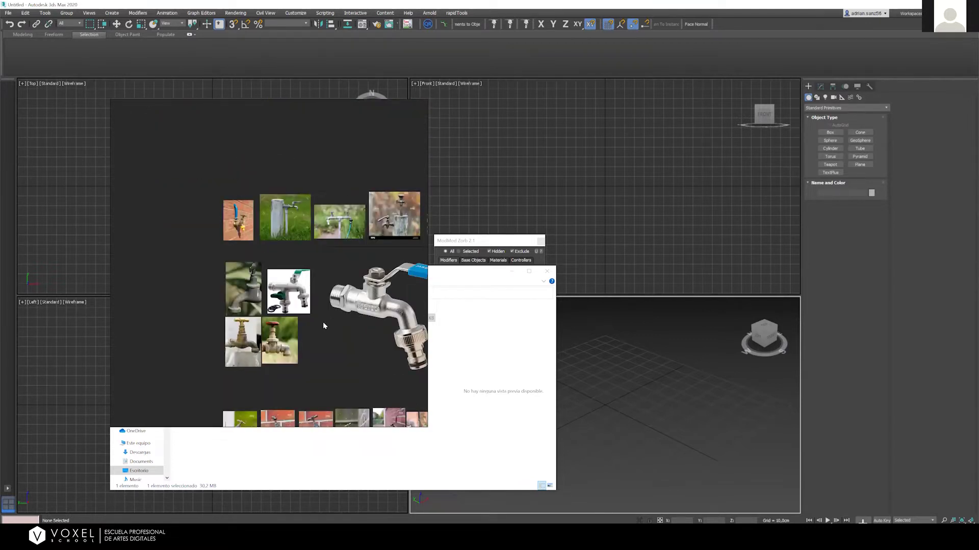
{"action": "scroll", "coordinate": [300, 332], "scroll_direction": "down", "scroll_amount": 5}
{"action": "scroll", "coordinate": [289, 280], "scroll_direction": "up", "scroll_amount": 3}
{"action": "scroll", "coordinate": [269, 193], "scroll_direction": "down", "scroll_amount": 2}
{"action": "scroll", "coordinate": [237, 154], "scroll_direction": "up", "scroll_amount": 6}
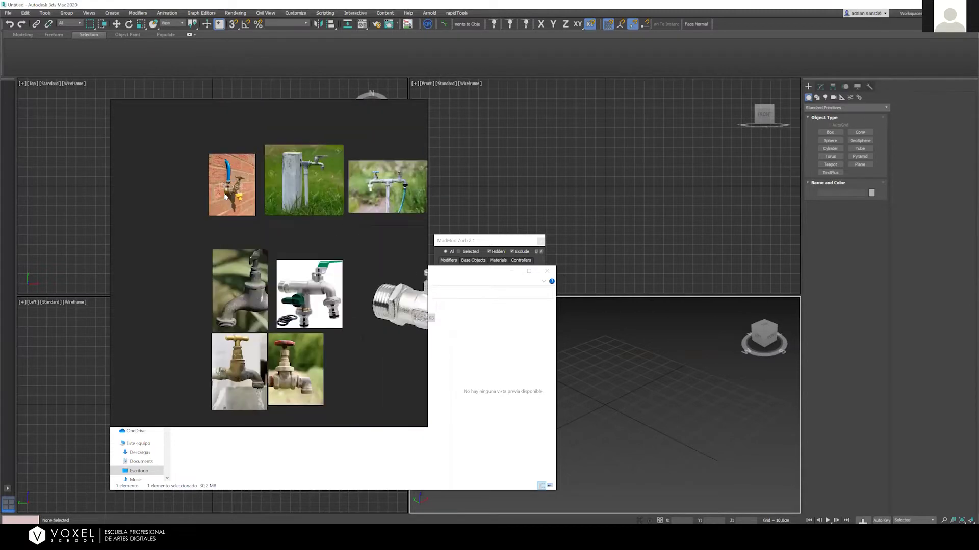
Study the body, handle and hose joint of the brass tap in the brick-wall photo again
{"action": "scroll", "coordinate": [225, 196], "scroll_direction": "up", "scroll_amount": 3}
{"action": "scroll", "coordinate": [240, 324], "scroll_direction": "up", "scroll_amount": 4}
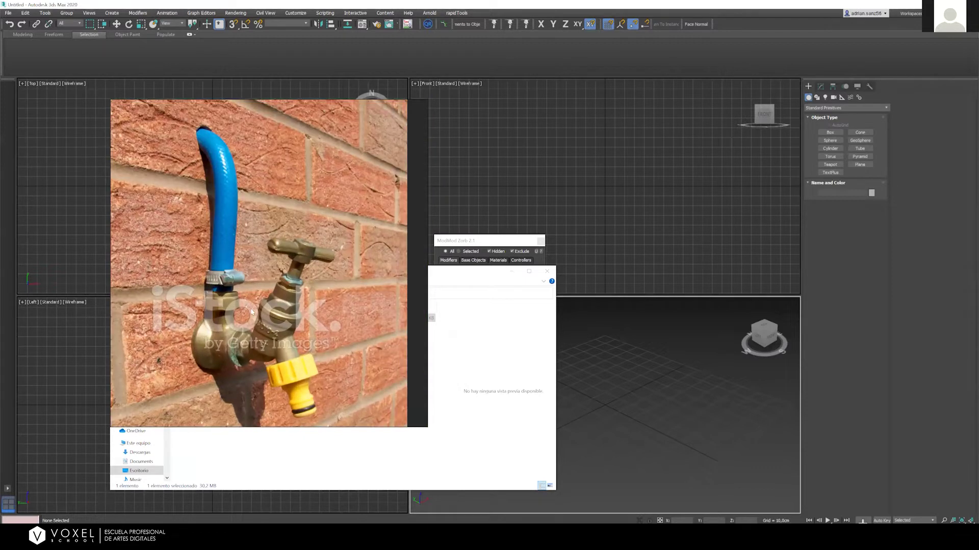
{"action": "scroll", "coordinate": [275, 286], "scroll_direction": "down", "scroll_amount": 2}
{"action": "scroll", "coordinate": [278, 288], "scroll_direction": "up", "scroll_amount": 1}
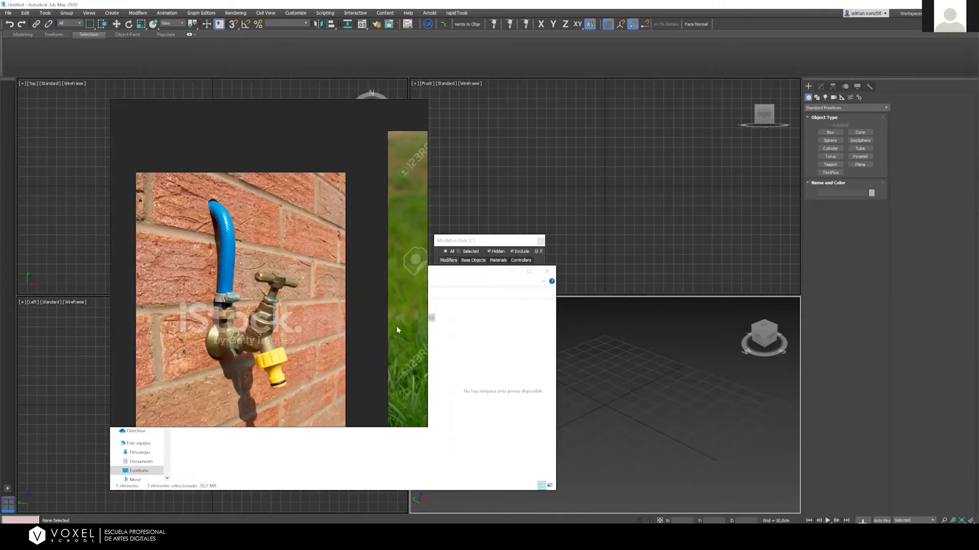
{"action": "scroll", "coordinate": [298, 307], "scroll_direction": "down", "scroll_amount": 6}
{"action": "scroll", "coordinate": [260, 298], "scroll_direction": "up", "scroll_amount": 4}
{"action": "scroll", "coordinate": [357, 326], "scroll_direction": "down", "scroll_amount": 3}
{"action": "scroll", "coordinate": [280, 289], "scroll_direction": "up", "scroll_amount": 4}
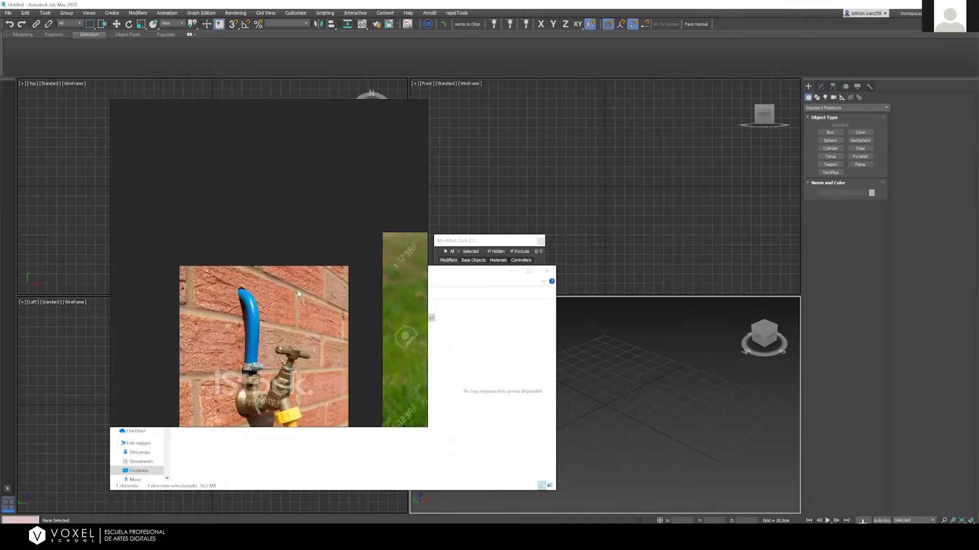
Shift the reference board window sideways over the file explorer window
{"action": "scroll", "coordinate": [301, 329], "scroll_direction": "down", "scroll_amount": 2}
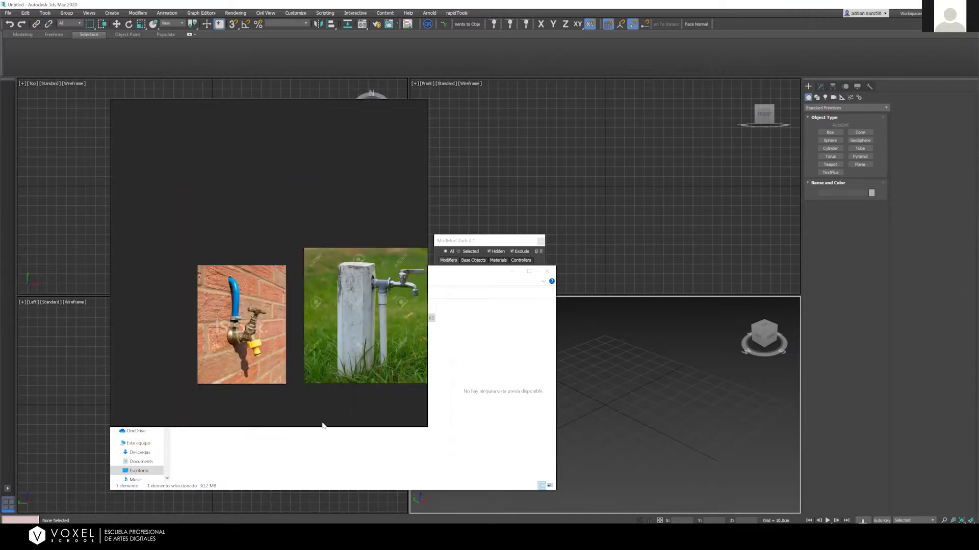
{"action": "scroll", "coordinate": [324, 425], "scroll_direction": "down", "scroll_amount": 2}
{"action": "scroll", "coordinate": [355, 304], "scroll_direction": "up", "scroll_amount": 2}
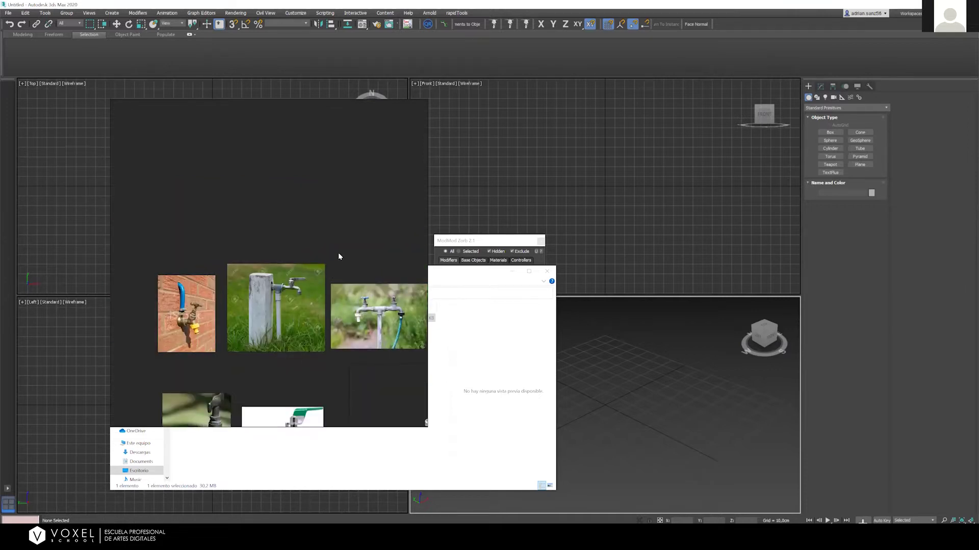
{"action": "scroll", "coordinate": [338, 254], "scroll_direction": "up", "scroll_amount": 1}
{"action": "right_click_drag", "start_coordinate": [277, 275], "coordinate": [338, 276]}
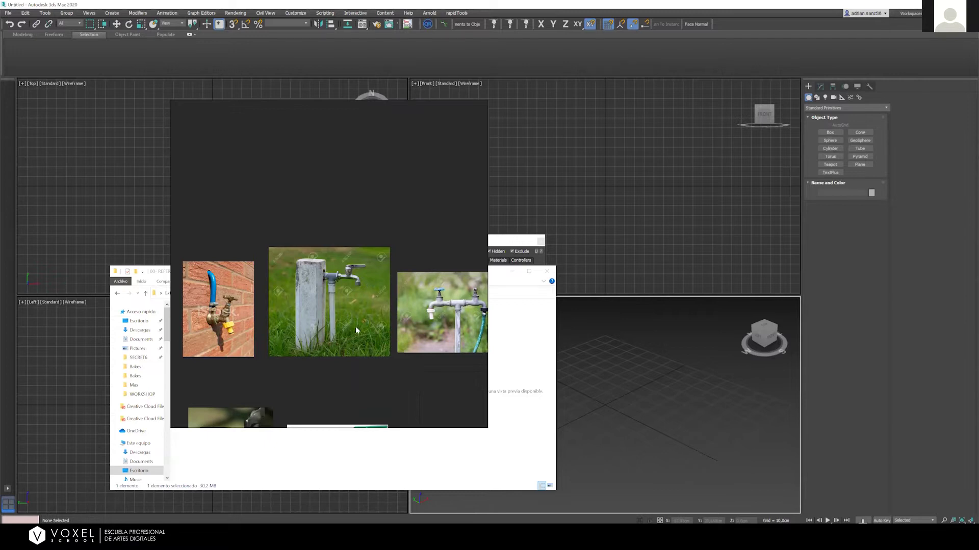
Survey the upper groups of tap photos, comparing the post-mounted, double-outlet and lever-handled taps
{"action": "scroll", "coordinate": [370, 305], "scroll_direction": "down", "scroll_amount": 3}
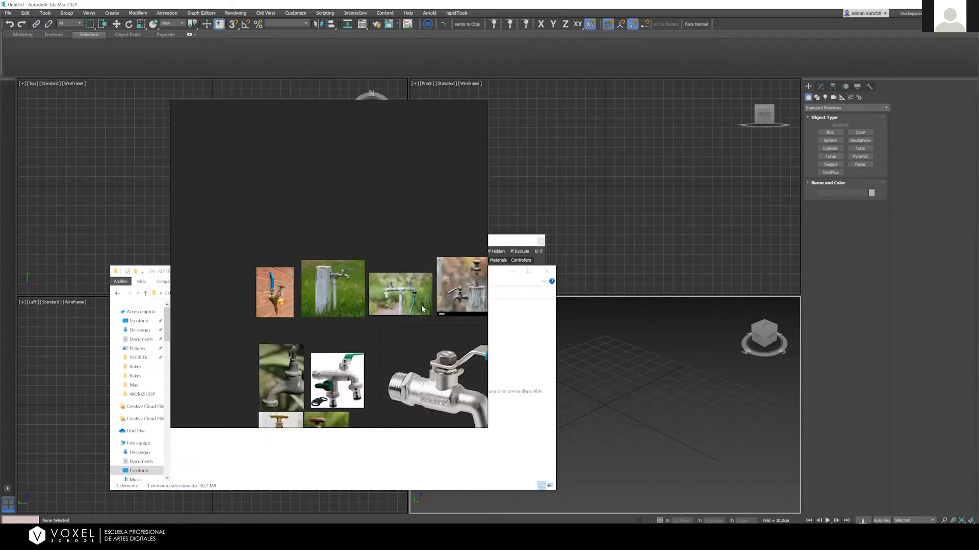
{"action": "scroll", "coordinate": [292, 304], "scroll_direction": "down", "scroll_amount": 3}
{"action": "scroll", "coordinate": [399, 306], "scroll_direction": "up", "scroll_amount": 6}
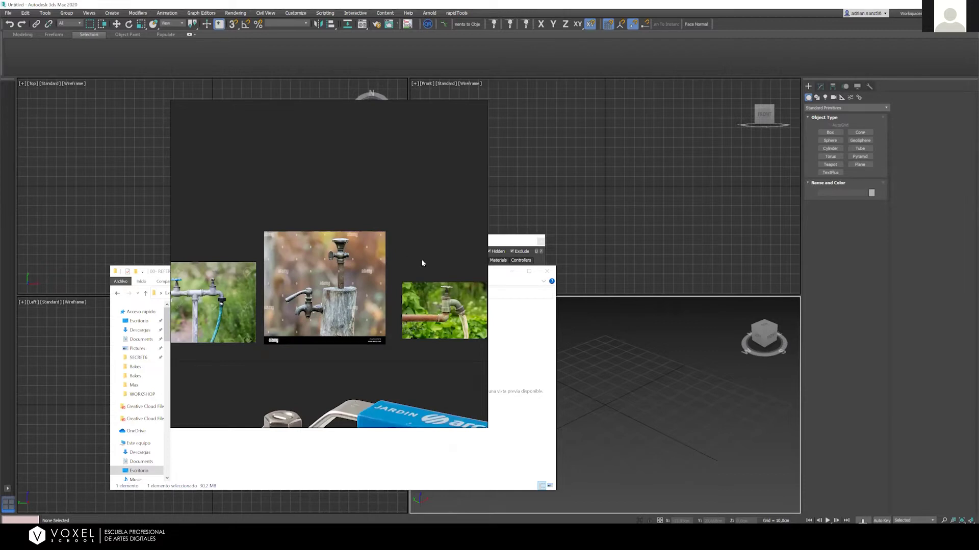
{"action": "scroll", "coordinate": [371, 230], "scroll_direction": "down", "scroll_amount": 2}
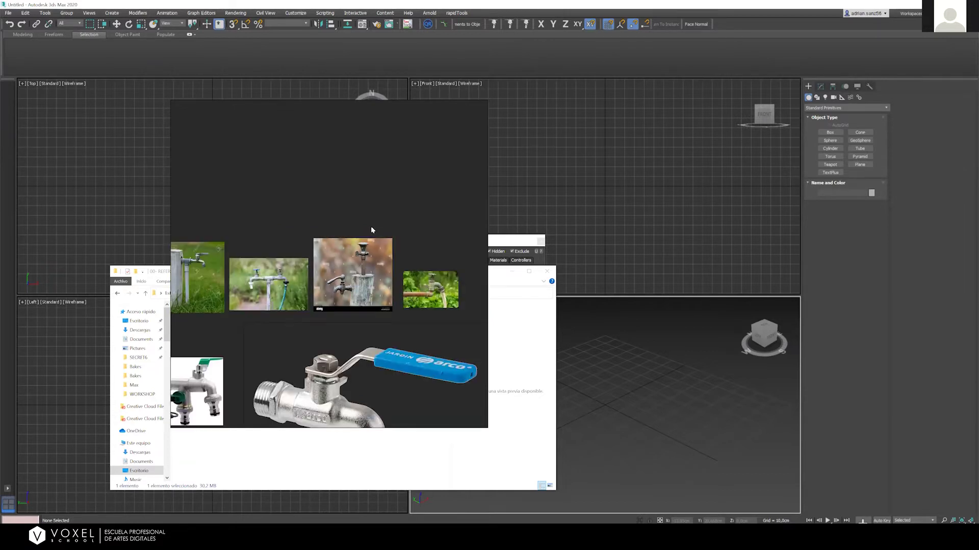
{"action": "scroll", "coordinate": [282, 245], "scroll_direction": "down", "scroll_amount": 2}
{"action": "middle_click_drag", "start_coordinate": [282, 245], "coordinate": [345, 220]}
{"action": "scroll", "coordinate": [324, 254], "scroll_direction": "up", "scroll_amount": 2}
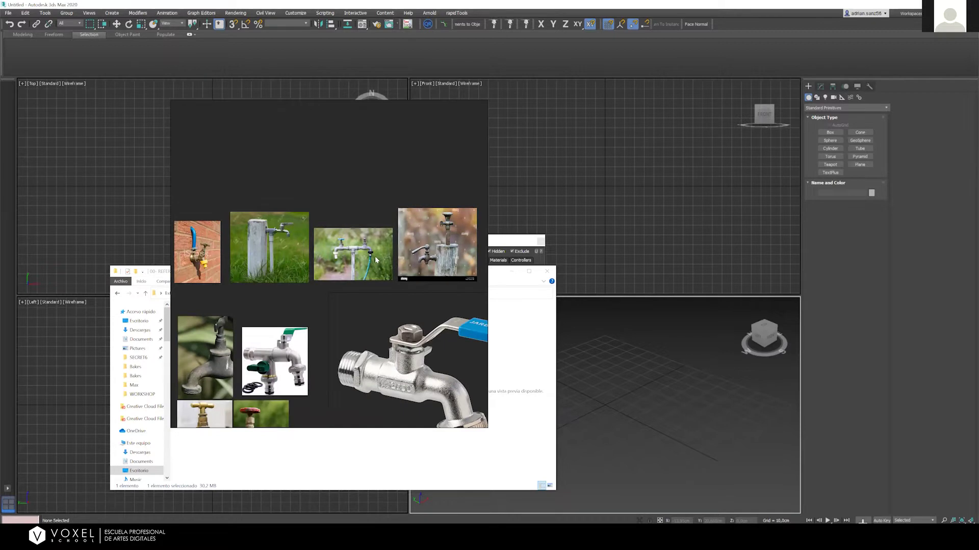
{"action": "scroll", "coordinate": [359, 285], "scroll_direction": "down", "scroll_amount": 2}
{"action": "scroll", "coordinate": [359, 283], "scroll_direction": "up", "scroll_amount": 2}
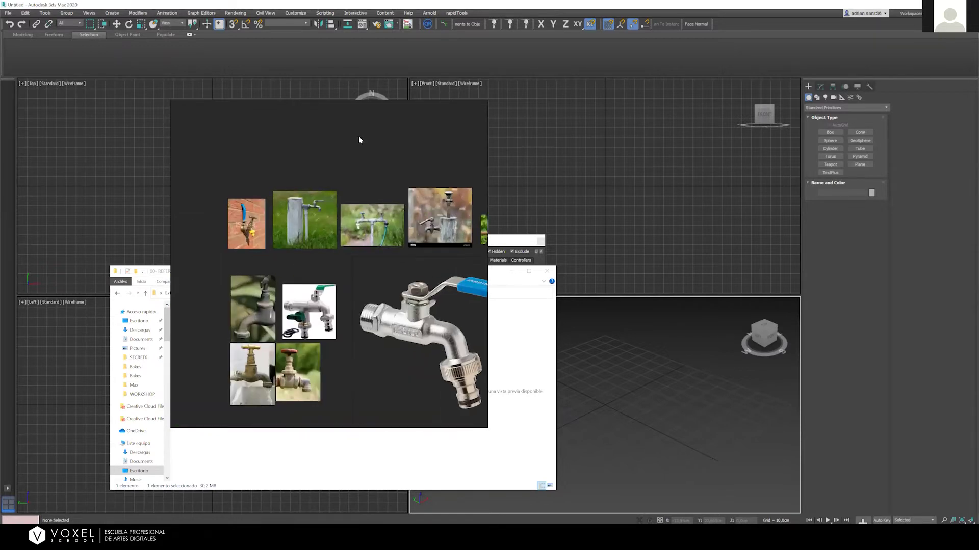
{"action": "middle_click_drag", "start_coordinate": [248, 199], "coordinate": [255, 203]}
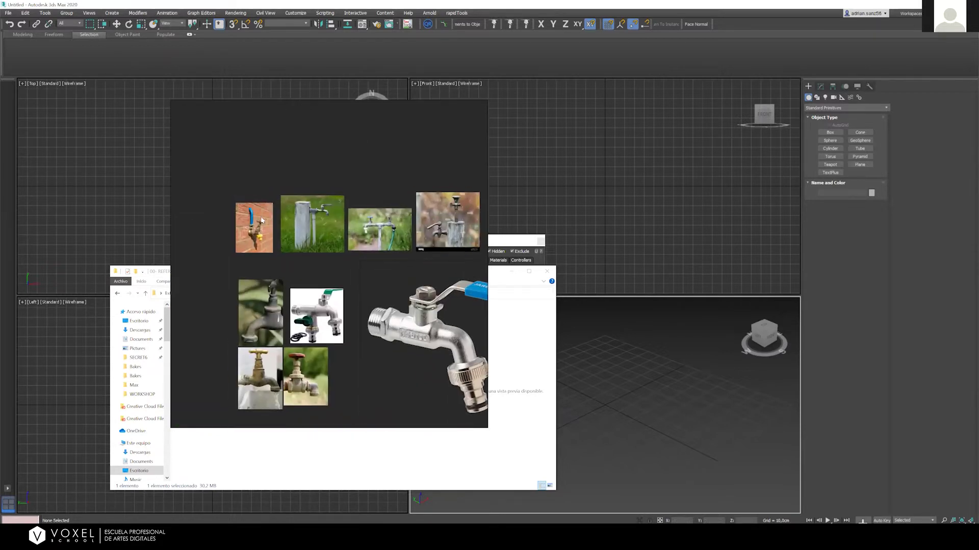
Examine the pipe-mounted tap with the orange connector and the tap on the concrete post up close
{"action": "scroll", "coordinate": [260, 204], "scroll_direction": "up", "scroll_amount": 3}
{"action": "scroll", "coordinate": [351, 390], "scroll_direction": "down", "scroll_amount": 4}
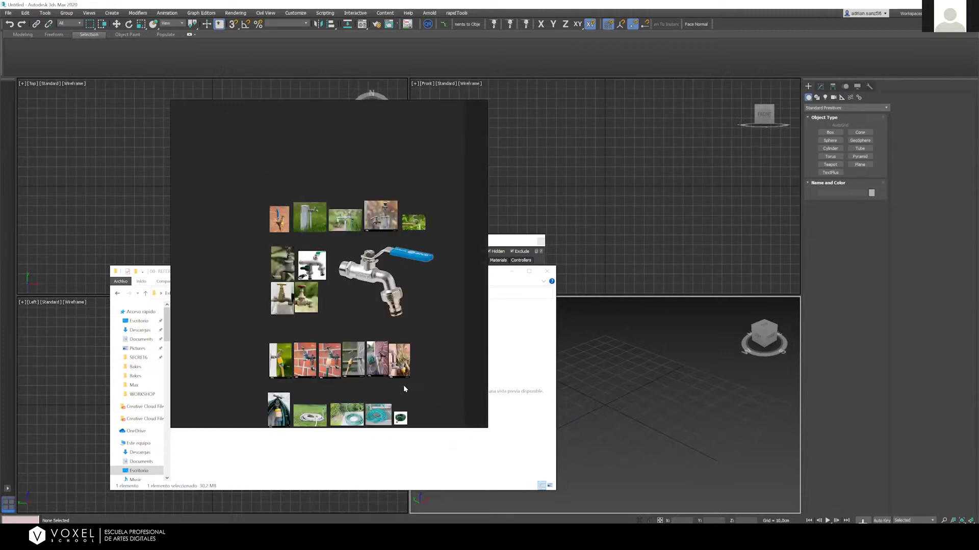
{"action": "scroll", "coordinate": [384, 213], "scroll_direction": "up", "scroll_amount": 5}
{"action": "scroll", "coordinate": [385, 213], "scroll_direction": "up", "scroll_amount": 2}
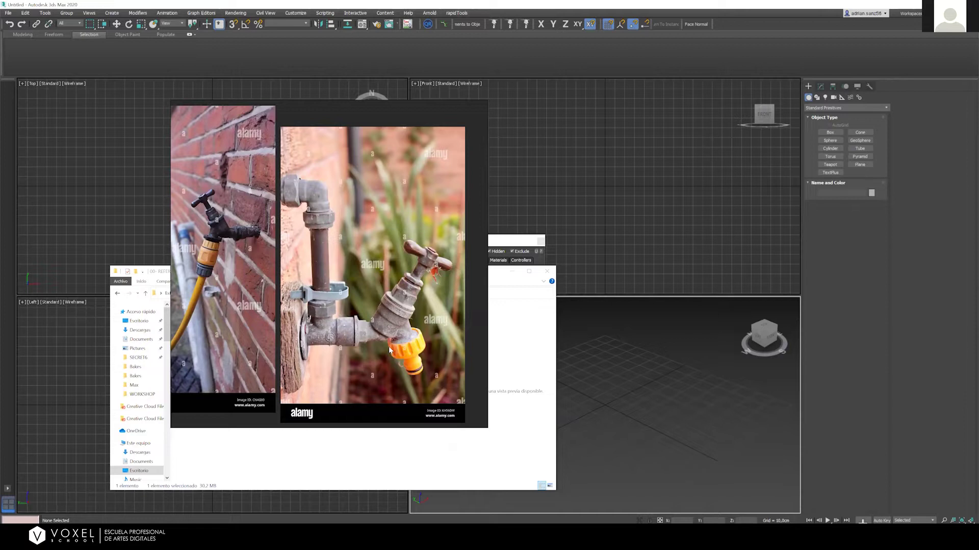
{"action": "scroll", "coordinate": [389, 349], "scroll_direction": "down", "scroll_amount": 5}
{"action": "scroll", "coordinate": [395, 237], "scroll_direction": "up", "scroll_amount": 6}
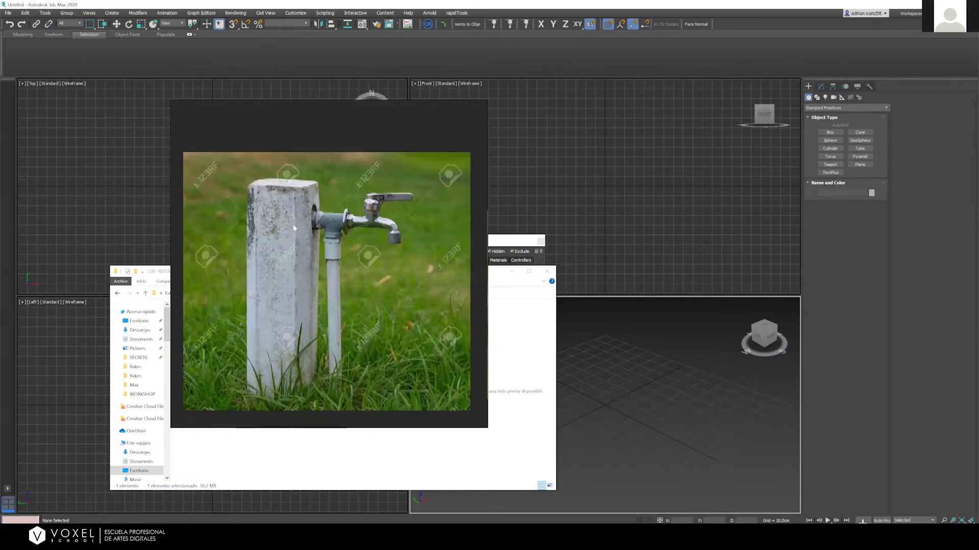
Compare the handles and spouts in the group of old grey, brass, red-wheel and green double-outlet taps
{"action": "scroll", "coordinate": [395, 237], "scroll_direction": "down", "scroll_amount": 2}
{"action": "scroll", "coordinate": [395, 237], "scroll_direction": "down", "scroll_amount": 1}
{"action": "scroll", "coordinate": [419, 257], "scroll_direction": "up", "scroll_amount": 1}
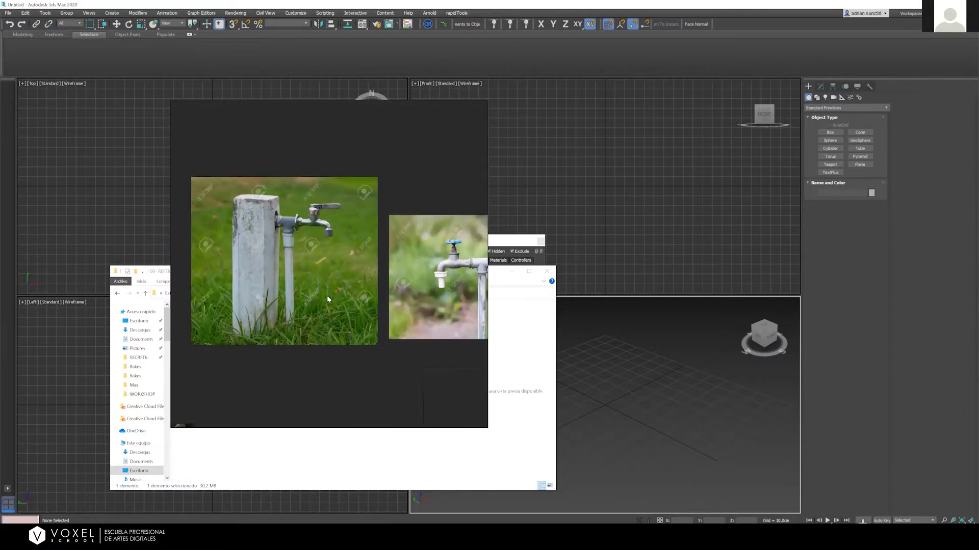
{"action": "scroll", "coordinate": [323, 315], "scroll_direction": "down", "scroll_amount": 3}
{"action": "scroll", "coordinate": [338, 250], "scroll_direction": "up", "scroll_amount": 4}
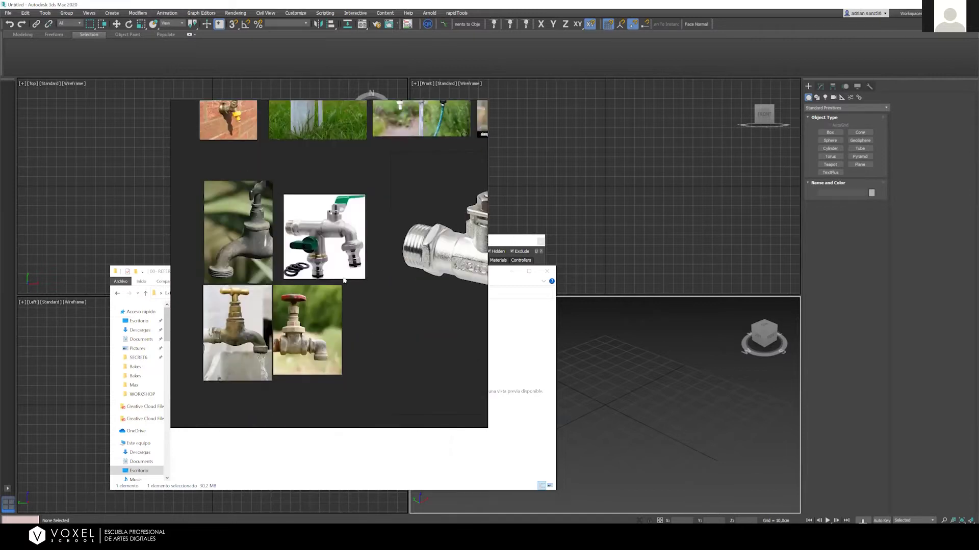
{"action": "scroll", "coordinate": [315, 319], "scroll_direction": "down", "scroll_amount": 2}
{"action": "scroll", "coordinate": [314, 255], "scroll_direction": "up", "scroll_amount": 2}
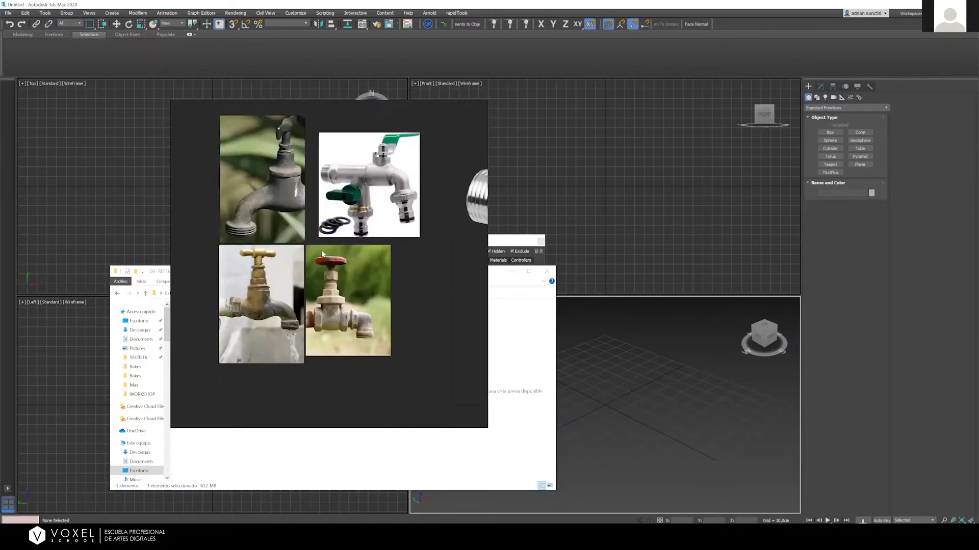
{"action": "scroll", "coordinate": [315, 203], "scroll_direction": "down", "scroll_amount": 1}
{"action": "scroll", "coordinate": [300, 188], "scroll_direction": "up", "scroll_amount": 1}
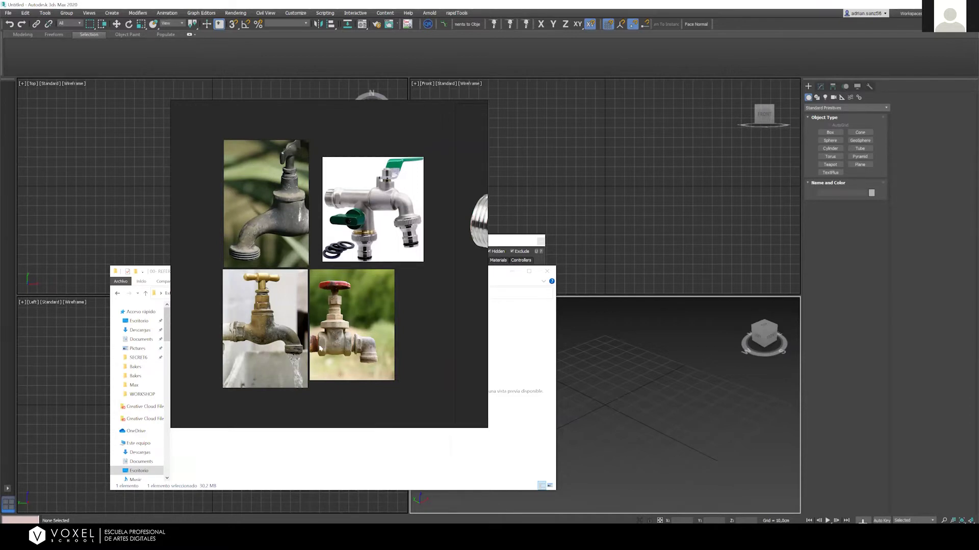
Study the row of wall-tap photos, focusing on the yellow and orange hose connectors on the brick-wall taps
{"action": "scroll", "coordinate": [285, 192], "scroll_direction": "down", "scroll_amount": 5}
{"action": "scroll", "coordinate": [222, 259], "scroll_direction": "up", "scroll_amount": 5}
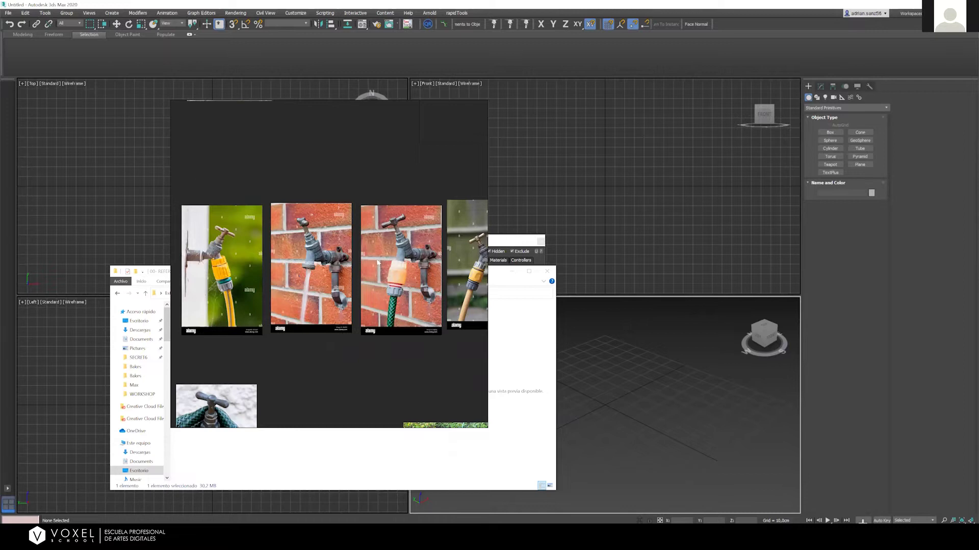
{"action": "left_click", "coordinate": [483, 295]}
{"action": "left_click", "coordinate": [376, 362]}
{"action": "left_click", "coordinate": [340, 253]}
{"action": "scroll", "coordinate": [359, 272], "scroll_direction": "down", "scroll_amount": 3}
{"action": "scroll", "coordinate": [357, 265], "scroll_direction": "up", "scroll_amount": 8}
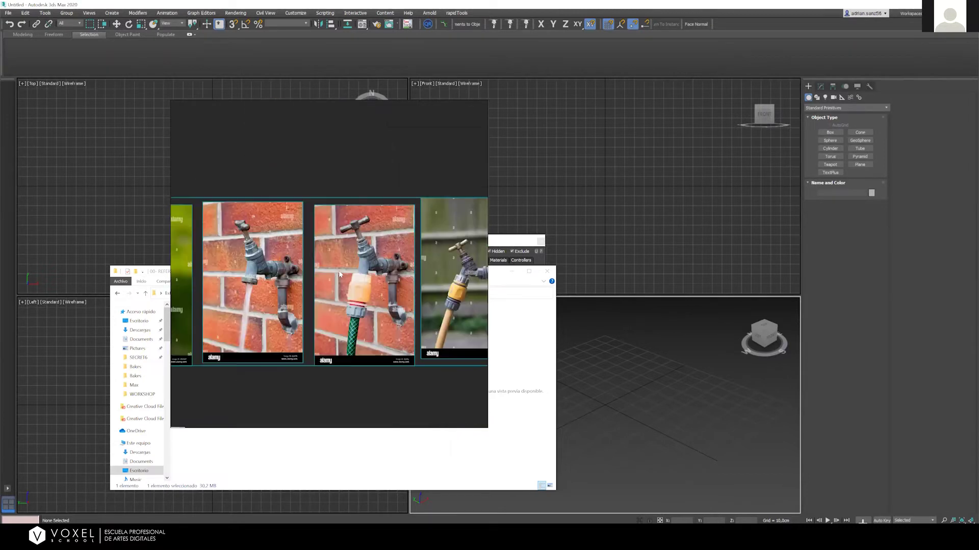
{"action": "scroll", "coordinate": [395, 291], "scroll_direction": "down", "scroll_amount": 4}
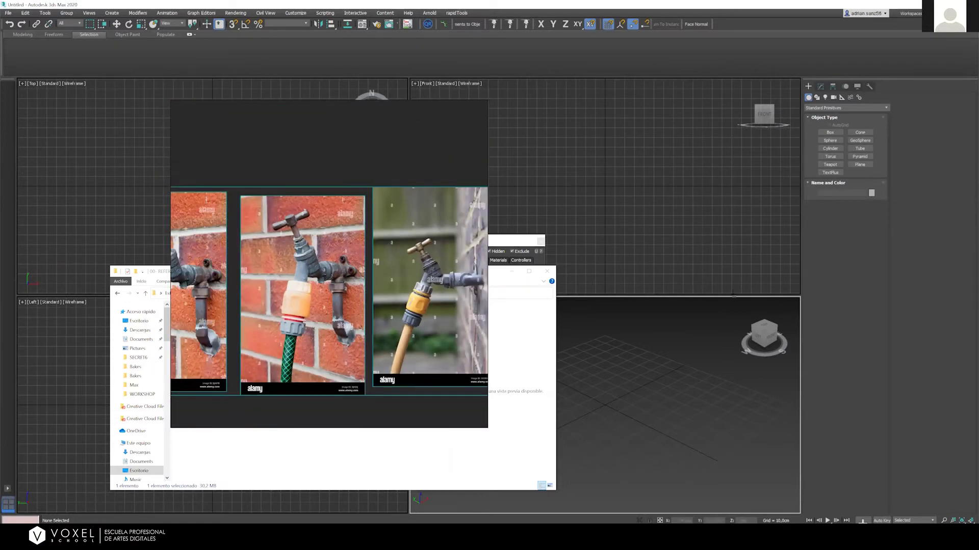
Move the reference board off the screen and open the faucet scene from the Max folder inside WORKSHOP
{"action": "right_click_drag", "start_coordinate": [455, 262], "coordinate": [1, 518]}
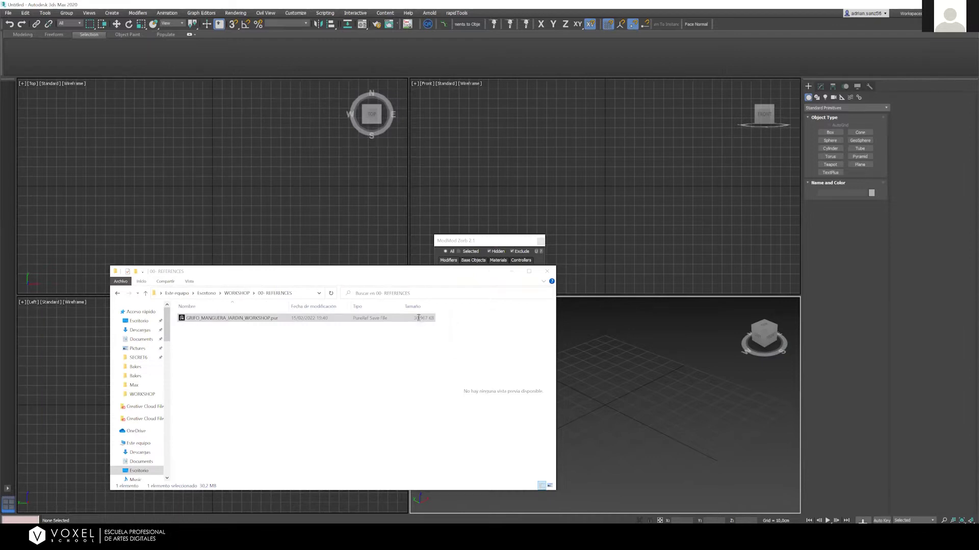
{"action": "left_click", "coordinate": [512, 272]}
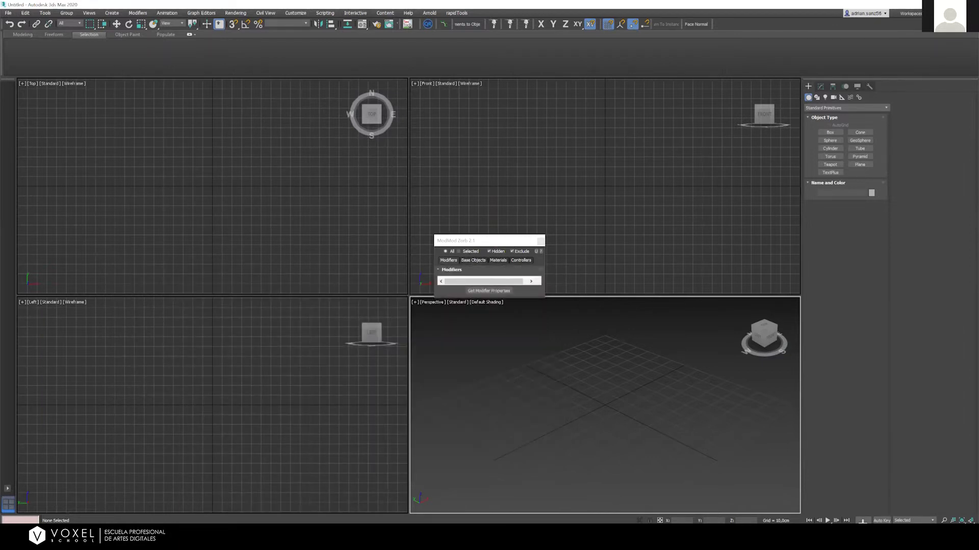
{"action": "key", "text": "alt+Tab"}
{"action": "left_click", "coordinate": [223, 346]}
{"action": "left_click", "coordinate": [237, 293]}
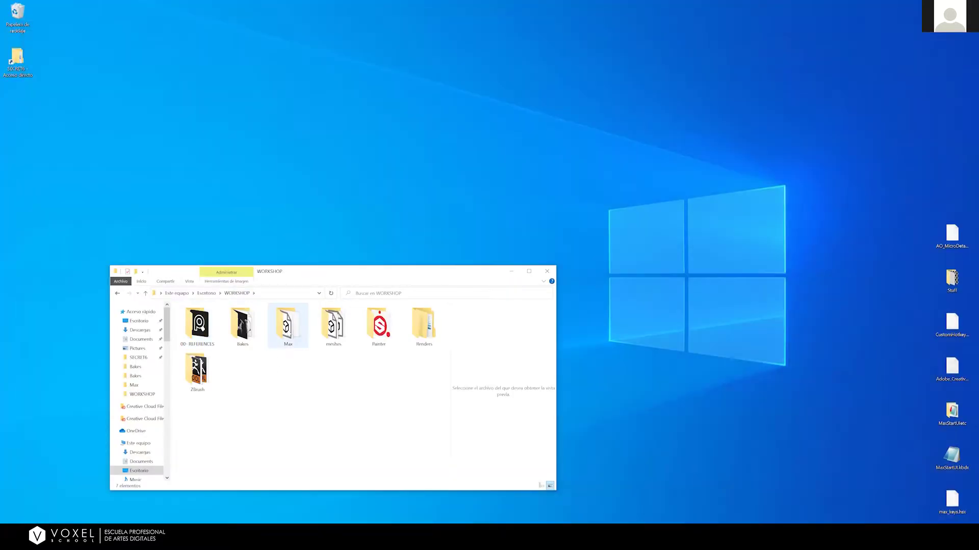
{"action": "double_click", "coordinate": [288, 326]}
{"action": "left_click", "coordinate": [198, 318]}
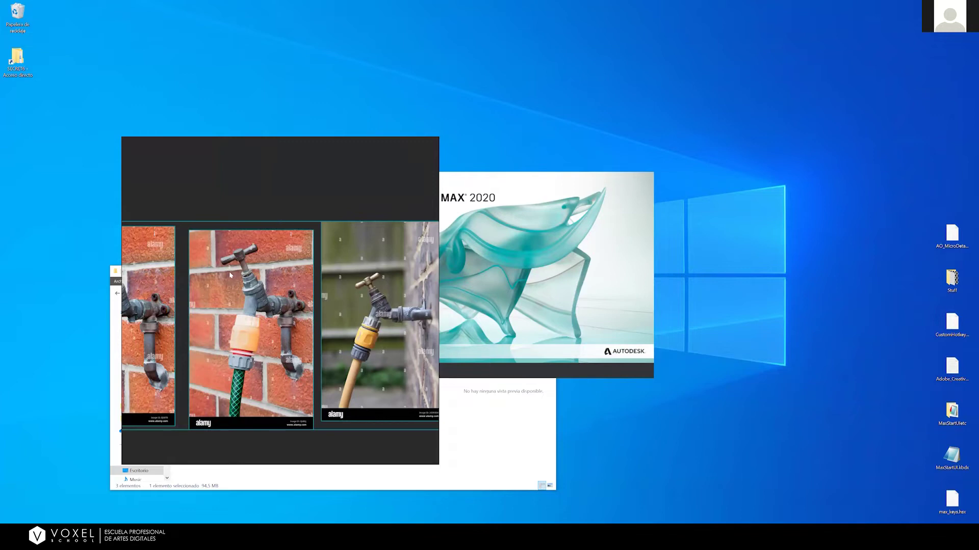
Review the wall-tap and coiled-hose photos on the reference board and clear the photo selection
{"action": "scroll", "coordinate": [216, 279], "scroll_direction": "down", "scroll_amount": 3}
{"action": "middle_click_drag", "start_coordinate": [143, 244], "coordinate": [190, 269]}
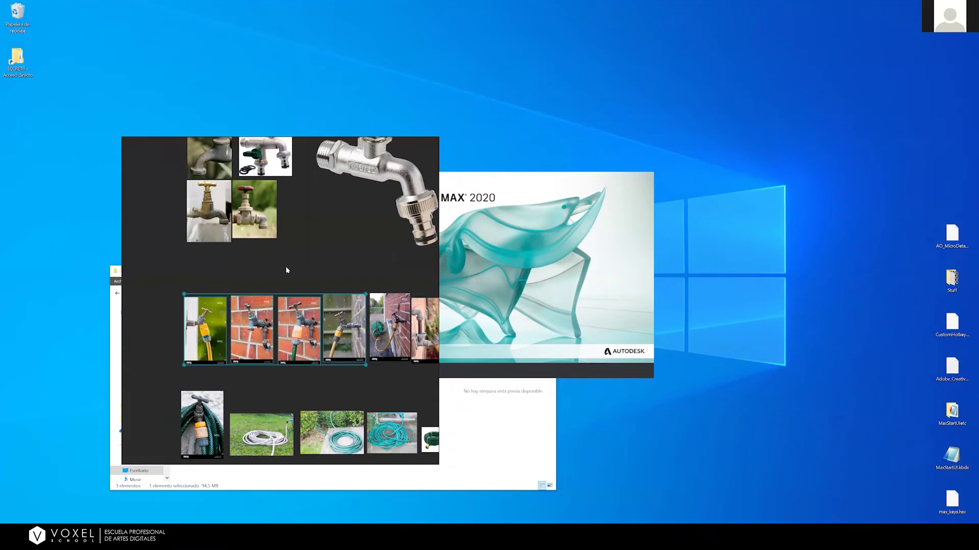
{"action": "scroll", "coordinate": [323, 348], "scroll_direction": "down", "scroll_amount": 2}
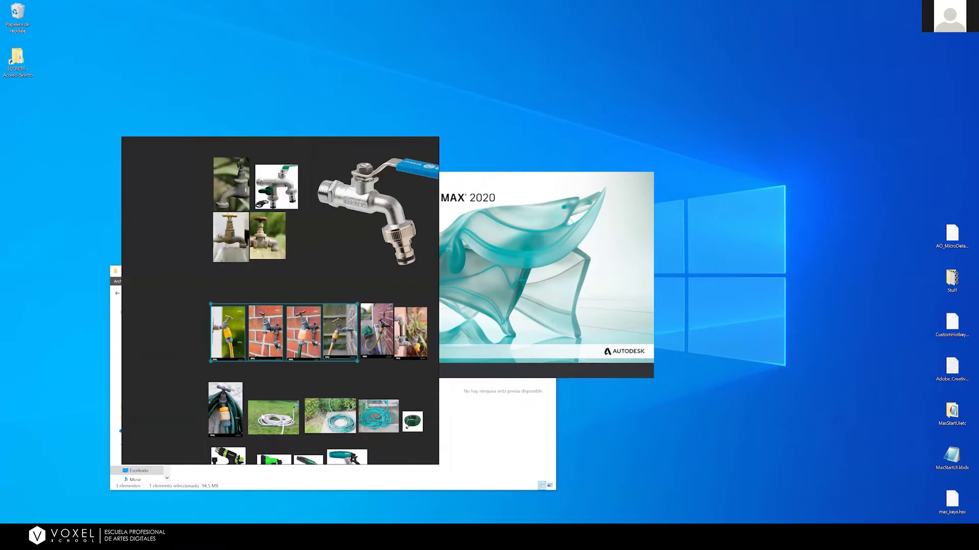
{"action": "scroll", "coordinate": [236, 356], "scroll_direction": "up", "scroll_amount": 3}
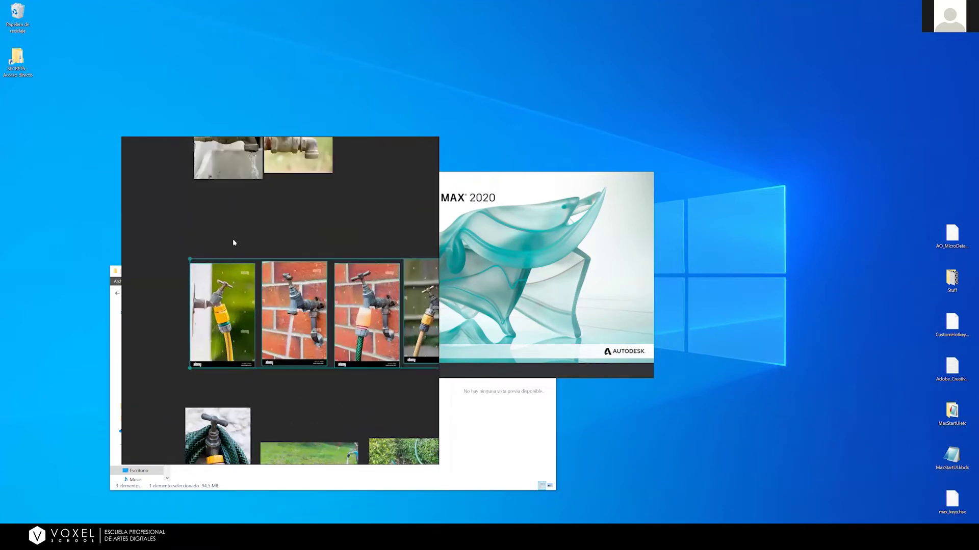
{"action": "left_click_drag", "start_coordinate": [167, 231], "coordinate": [419, 372]}
{"action": "left_click", "coordinate": [266, 394]}
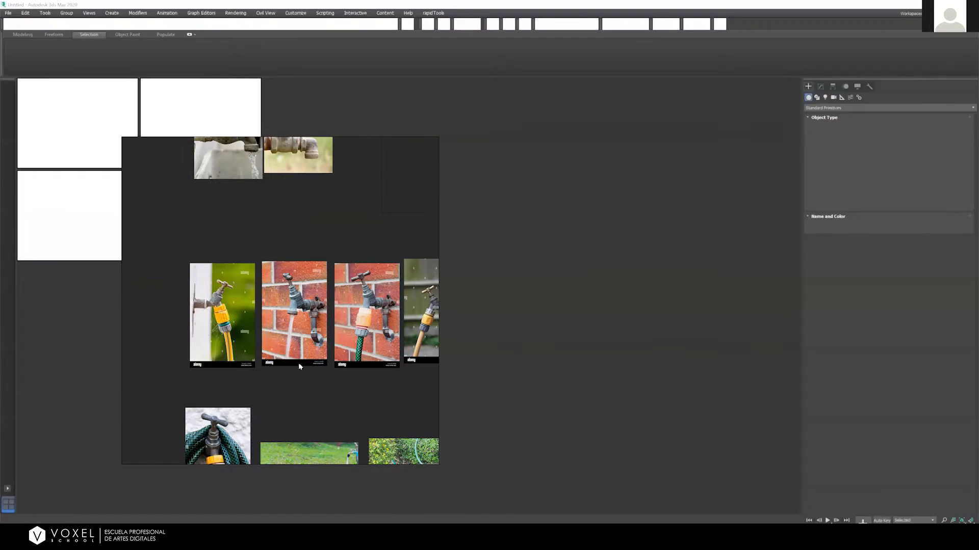
Move the reference board off the screen and close the floating modifier utility window over the faucet scene
{"action": "right_click_drag", "start_coordinate": [381, 353], "coordinate": [0, 416]}
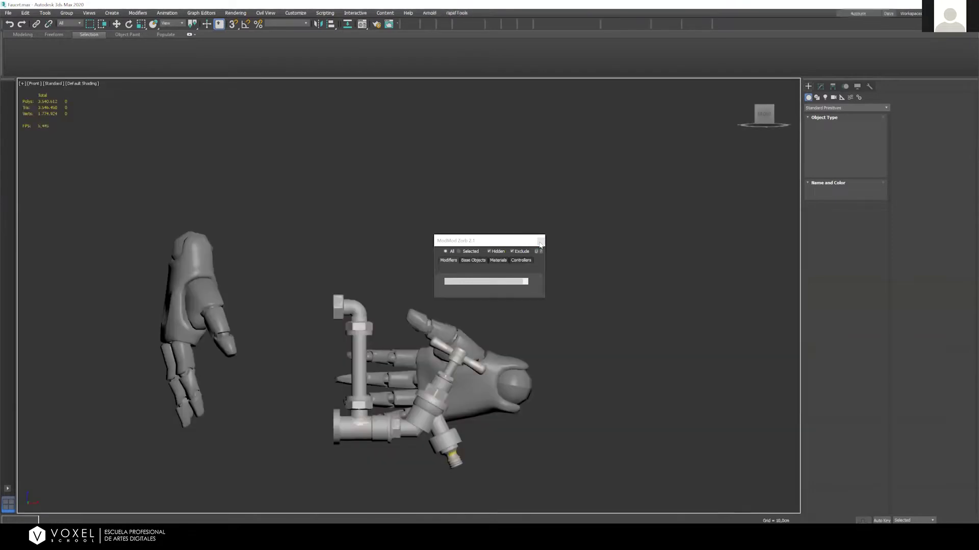
{"action": "left_click", "coordinate": [45, 12]}
{"action": "left_click", "coordinate": [236, 239]}
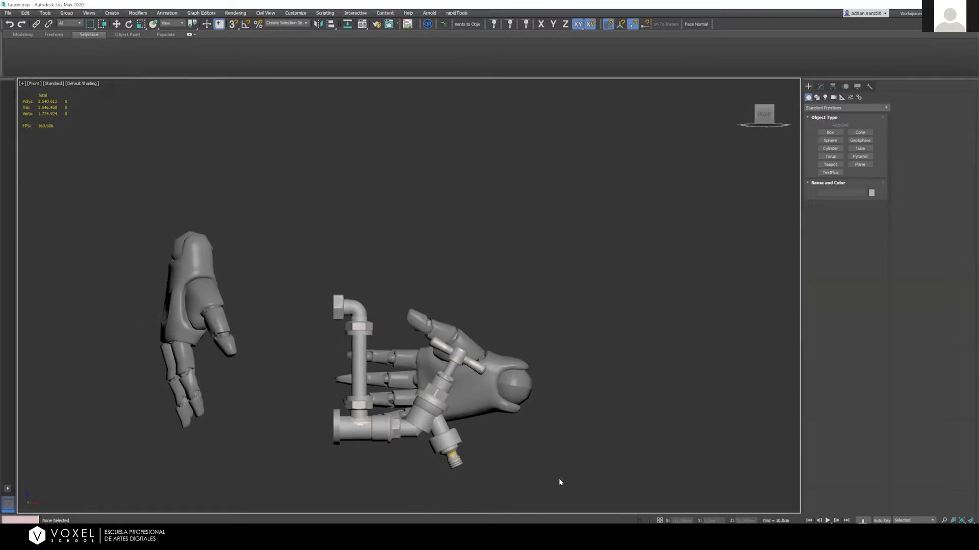
In the Layer Explorer, hide the High layer and show the Blockout layer with its objects expanded
{"action": "key", "text": "l"}
{"action": "left_click", "coordinate": [36, 126]}
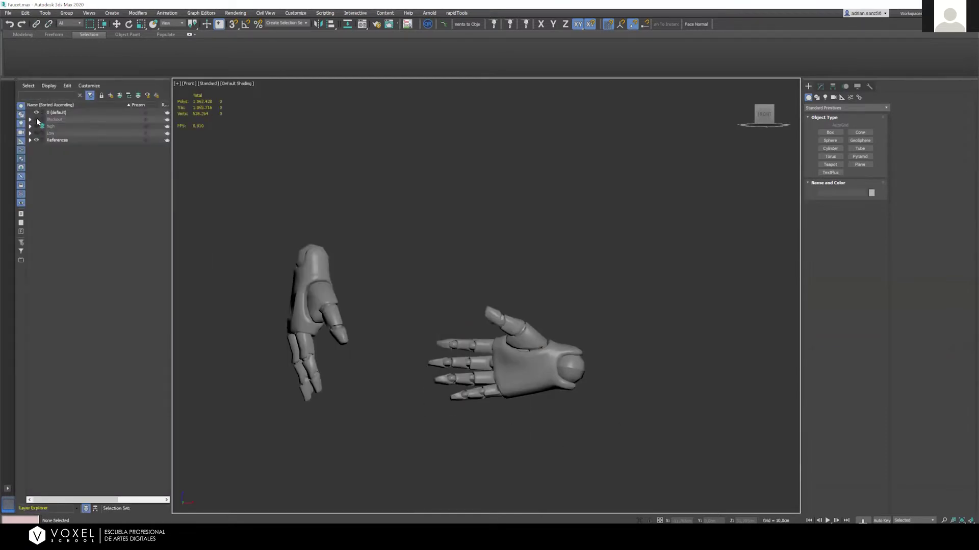
{"action": "left_click", "coordinate": [36, 119]}
{"action": "left_click", "coordinate": [30, 120]}
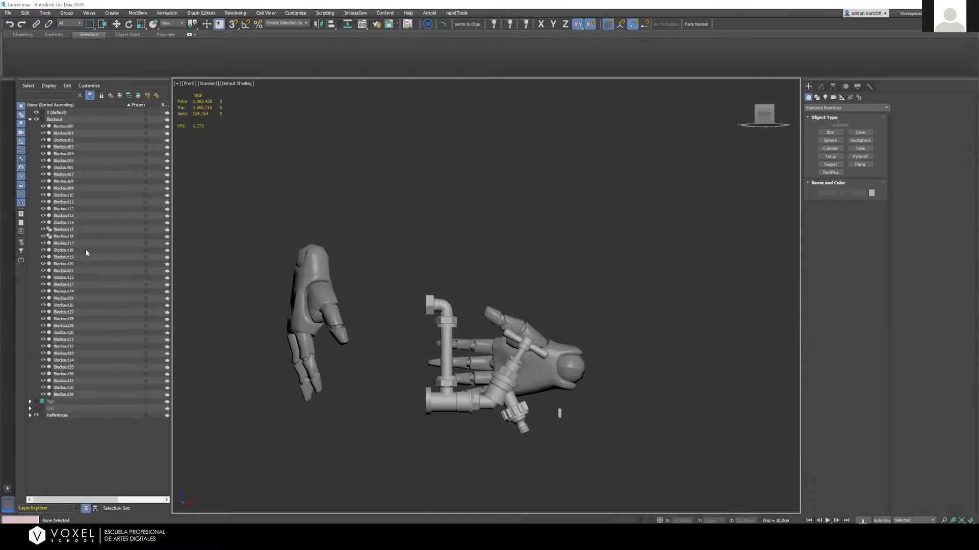
Inspect the two mannequin reference hands and the blockout faucet's proportions beside them, including from an angled view
{"action": "left_click_drag", "start_coordinate": [361, 443], "coordinate": [363, 444]}
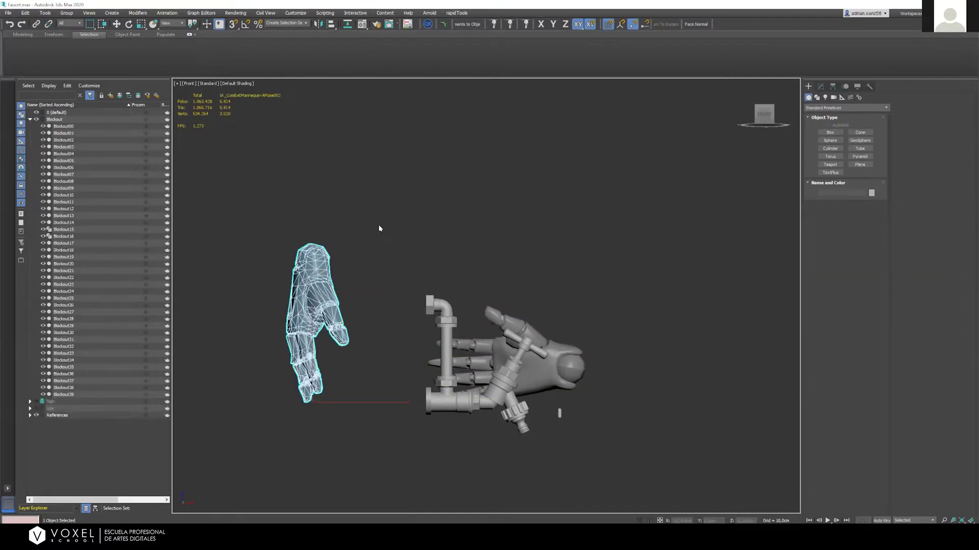
{"action": "left_click", "coordinate": [514, 306]}
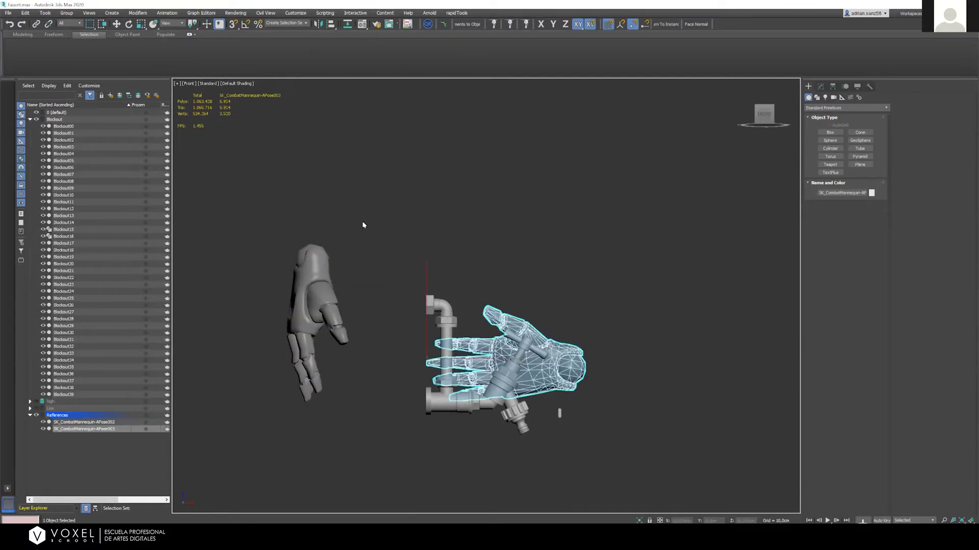
{"action": "left_click", "coordinate": [335, 397]}
{"action": "left_click_drag", "start_coordinate": [401, 447], "coordinate": [399, 443]}
{"action": "left_click", "coordinate": [391, 415]}
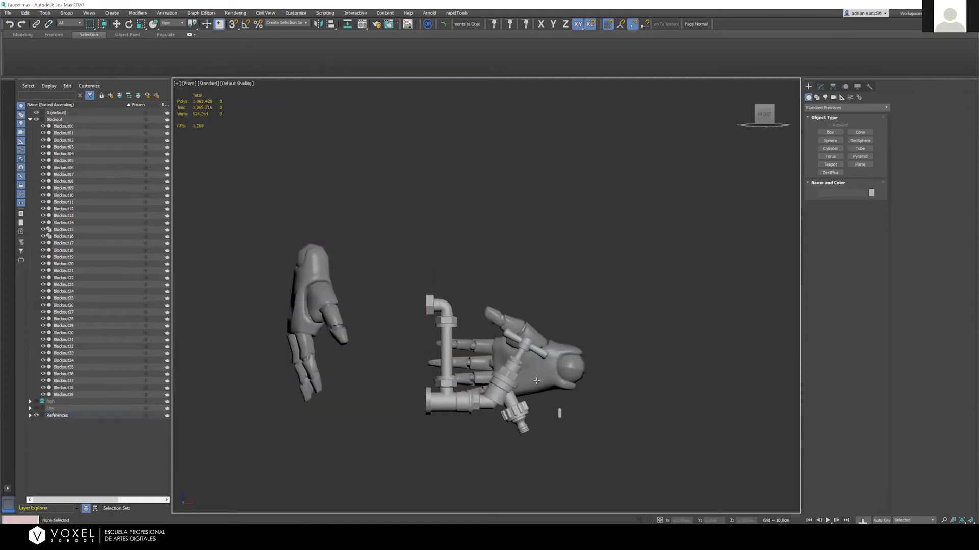
{"action": "middle_click_drag", "start_coordinate": [495, 363], "coordinate": [461, 485], "text": "alt"}
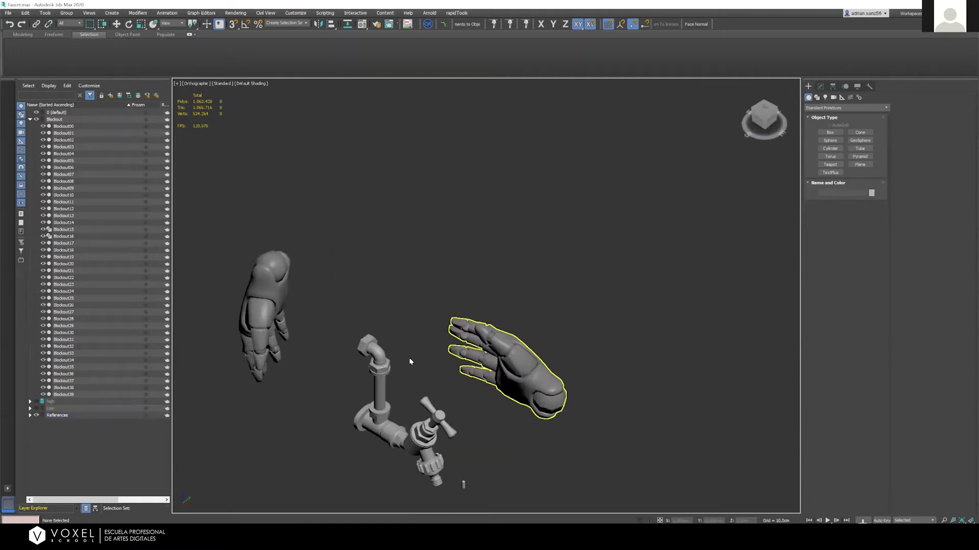
Delete the small stray blockout piece lying beside the faucet's hose outlet
{"action": "left_click", "coordinate": [451, 459]}
{"action": "key", "text": "Delete"}
Try scaling the faucet's blockout pieces up together beside the reference hands, check them up close, and undo the scaling
{"action": "left_click_drag", "start_coordinate": [338, 323], "coordinate": [428, 417]}
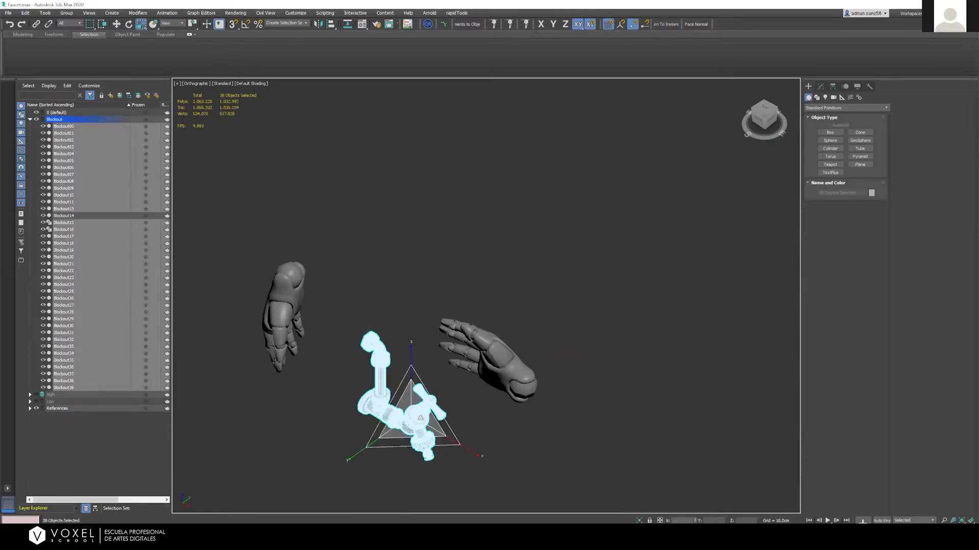
{"action": "middle_click_drag", "start_coordinate": [545, 331], "coordinate": [462, 415], "text": "alt"}
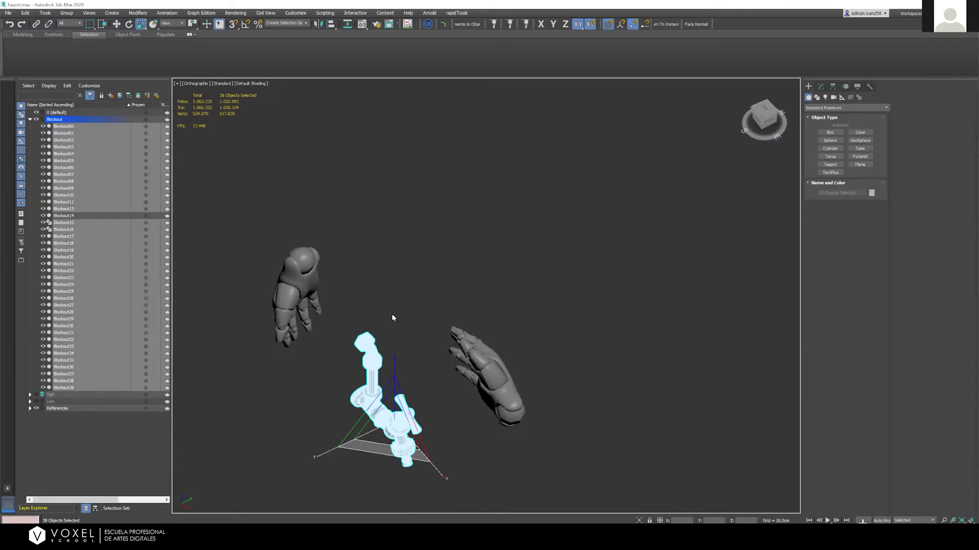
{"action": "scroll", "coordinate": [406, 346], "scroll_direction": "down", "scroll_amount": 4}
{"action": "left_click_drag", "start_coordinate": [344, 284], "coordinate": [656, 218]}
{"action": "left_click_drag", "start_coordinate": [657, 332], "coordinate": [656, 330]}
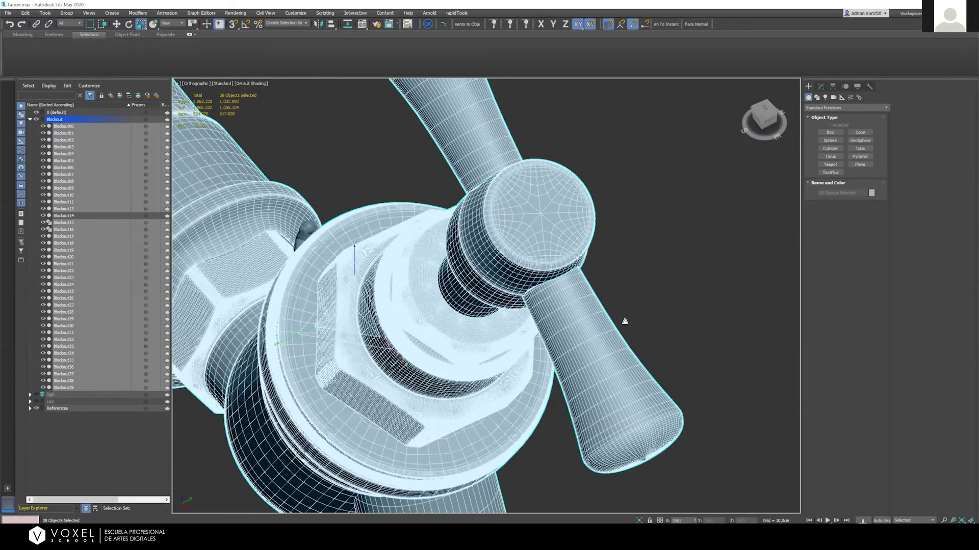
{"action": "scroll", "coordinate": [637, 313], "scroll_direction": "down", "scroll_amount": 5}
{"action": "middle_click_drag", "start_coordinate": [637, 313], "coordinate": [663, 355], "text": "alt"}
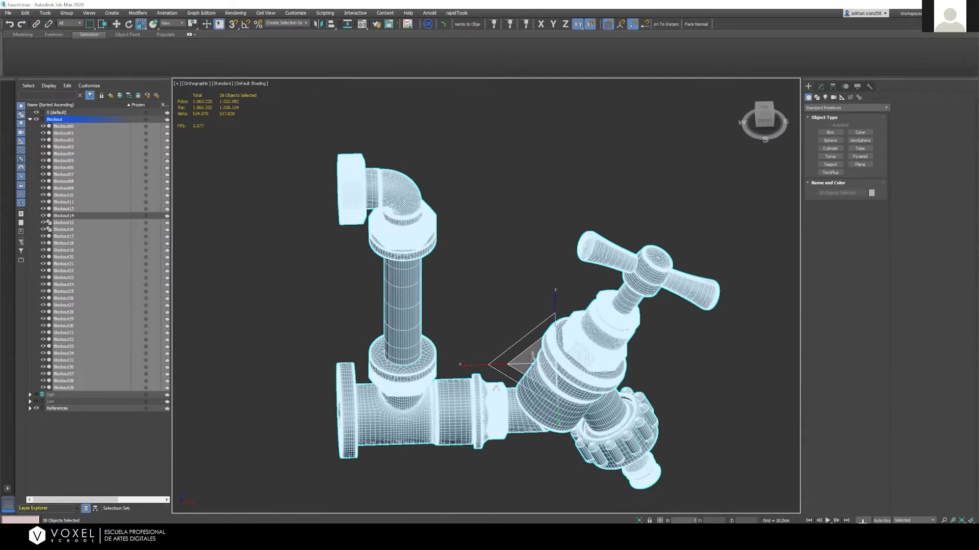
{"action": "middle_click_drag", "start_coordinate": [451, 339], "coordinate": [381, 339]}
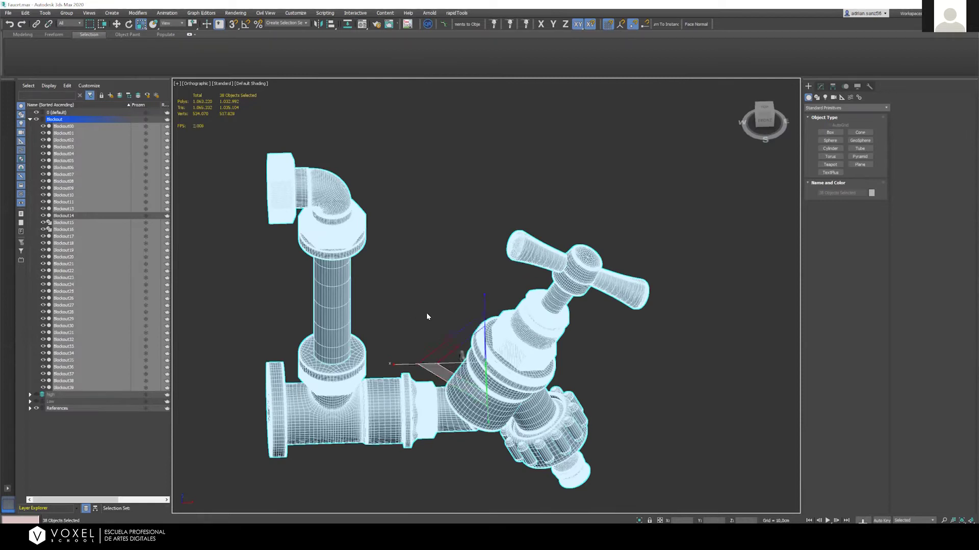
{"action": "left_click", "coordinate": [437, 326]}
{"action": "key", "text": "ctrl+z"}
{"action": "key", "text": "ctrl+z"}
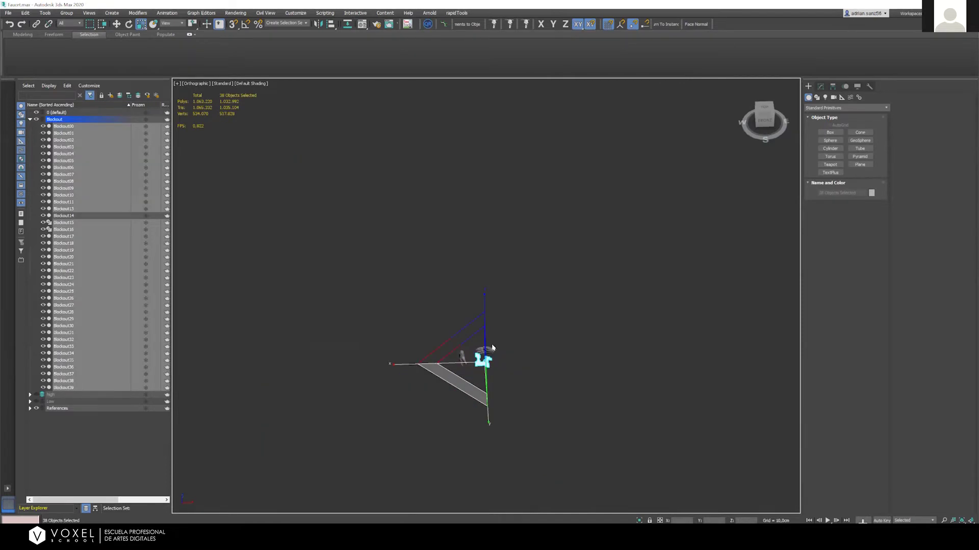
Compare the faucet blockout with the reference hands from an angled view and the front view, then clear the selection
{"action": "scroll", "coordinate": [492, 359], "scroll_direction": "up", "scroll_amount": 2}
{"action": "scroll", "coordinate": [501, 341], "scroll_direction": "up", "scroll_amount": 5}
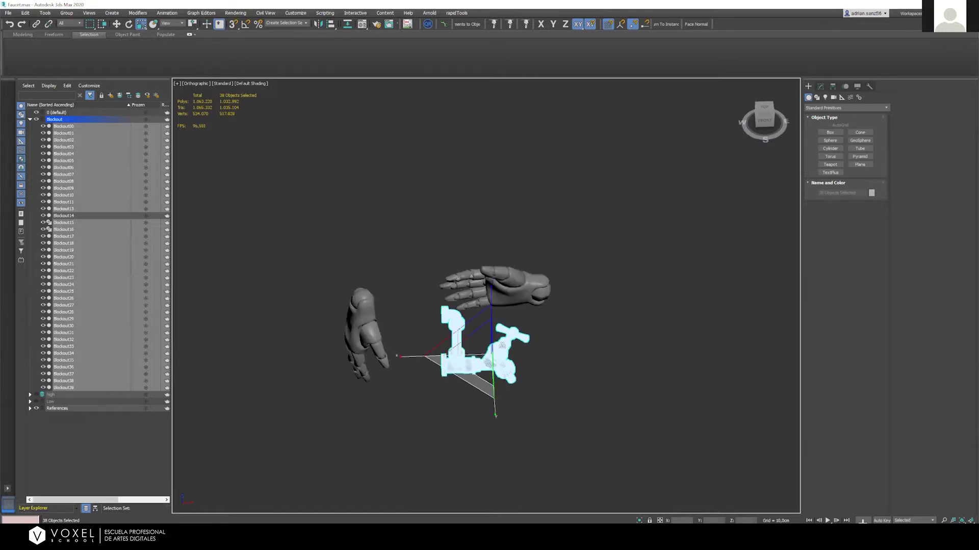
{"action": "middle_click_drag", "start_coordinate": [464, 337], "coordinate": [498, 318], "text": "alt"}
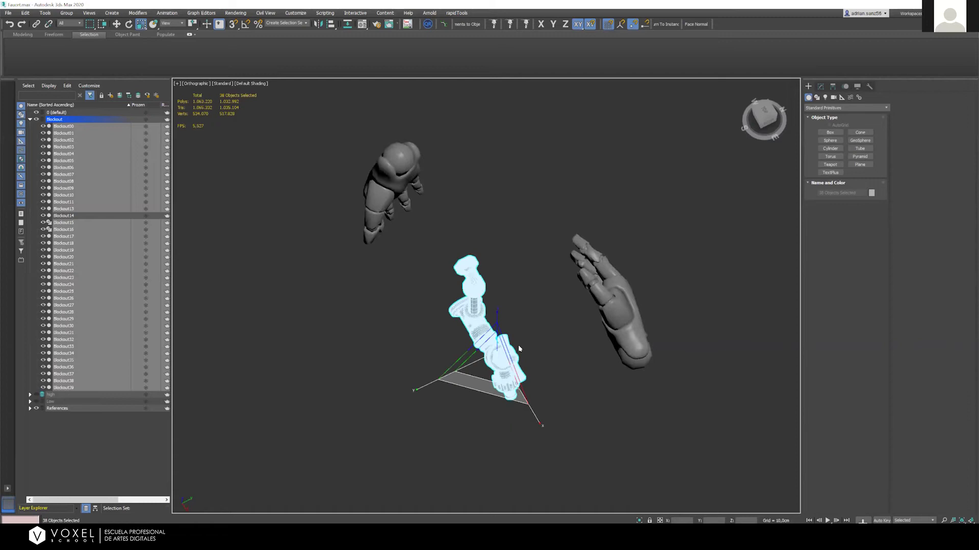
{"action": "scroll", "coordinate": [407, 466], "scroll_direction": "down", "scroll_amount": 3}
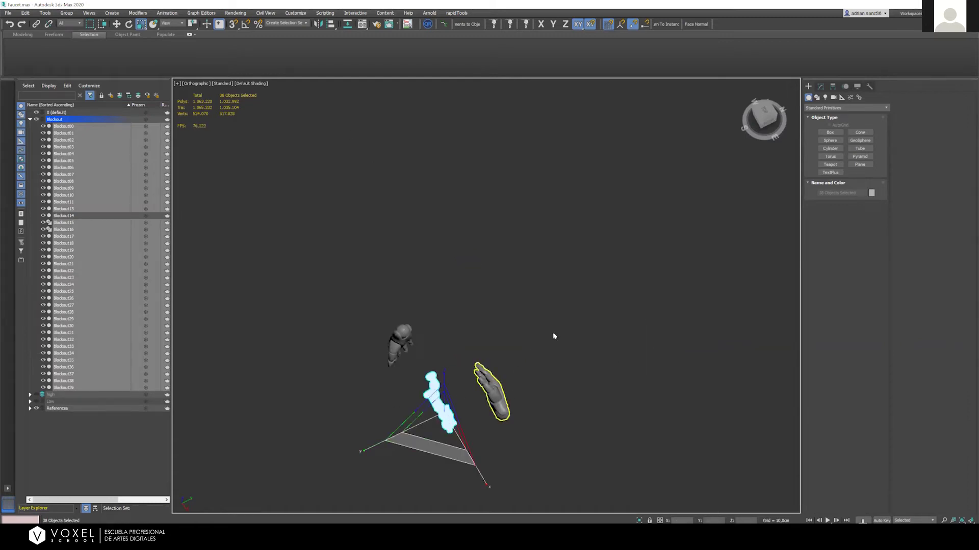
{"action": "left_click", "coordinate": [754, 131]}
{"action": "left_click", "coordinate": [766, 112]}
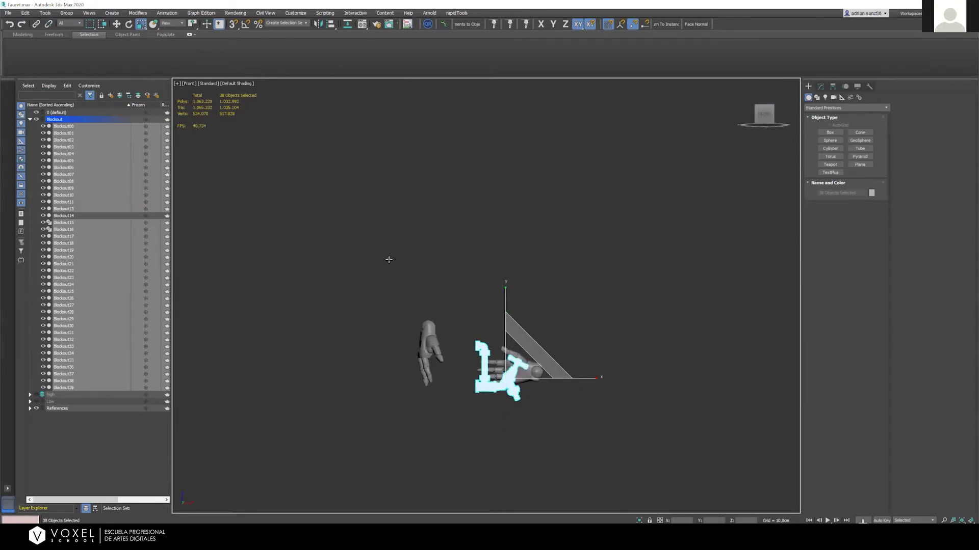
{"action": "left_click", "coordinate": [260, 327]}
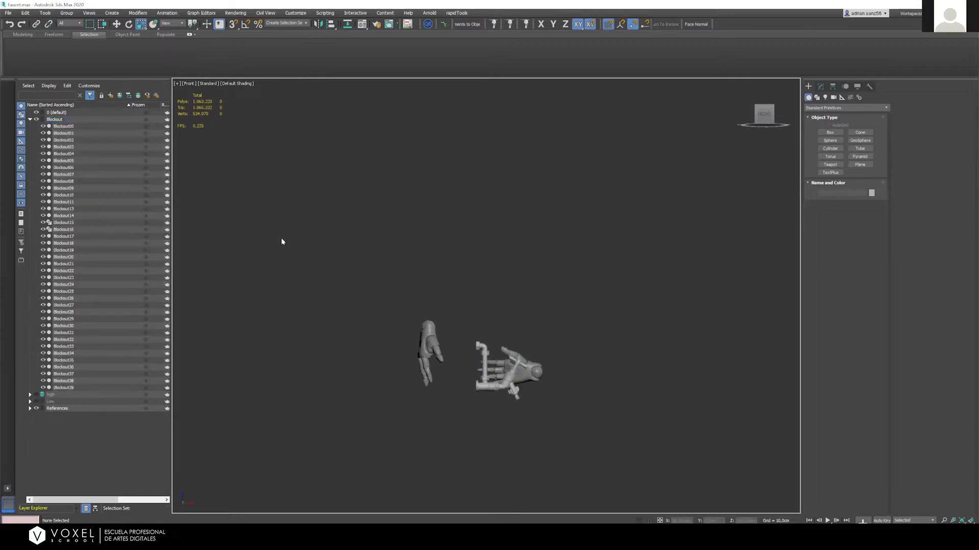
Try enlarging the entire faucet blockout from an angled view, and undo the enlargement
{"action": "key", "text": "ctrl+a"}
{"action": "left_click", "coordinate": [583, 400]}
{"action": "middle_click_drag", "start_coordinate": [521, 356], "coordinate": [475, 346], "text": "alt"}
{"action": "left_click_drag", "start_coordinate": [474, 340], "coordinate": [516, 313]}
{"action": "left_click", "coordinate": [488, 340], "text": "ctrl"}
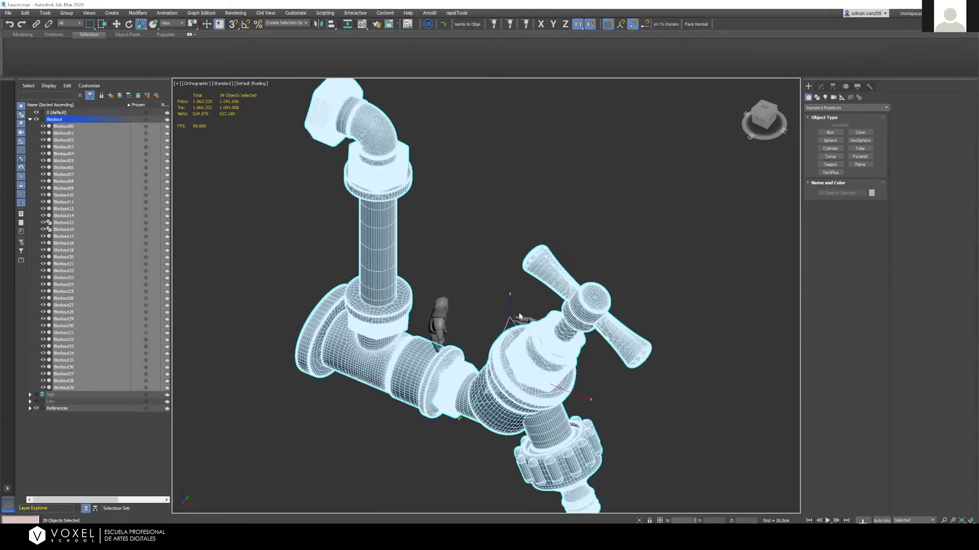
{"action": "key", "text": "ctrl+z"}
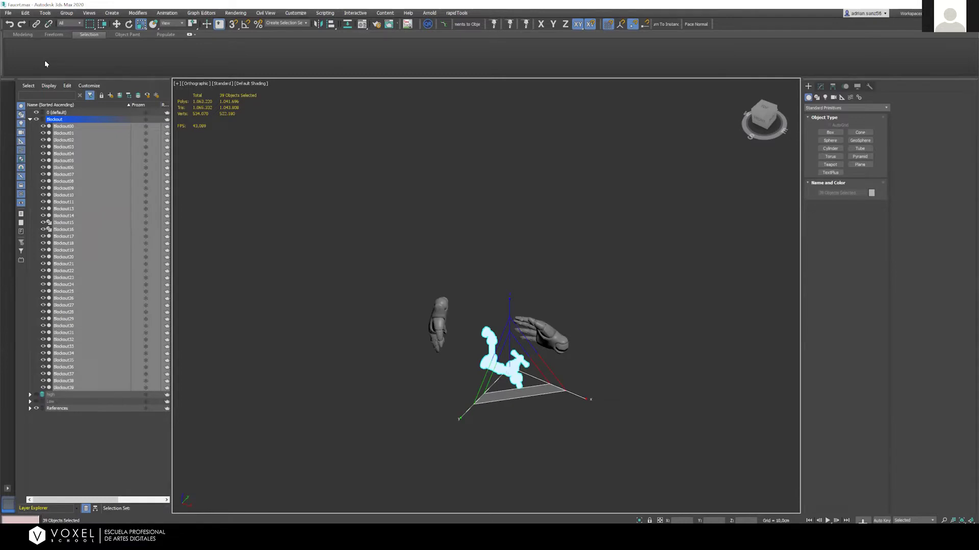
Clear the selection and examine the faucet's size relative to both hands against the grid, from front and angled views
{"action": "left_click", "coordinate": [545, 310]}
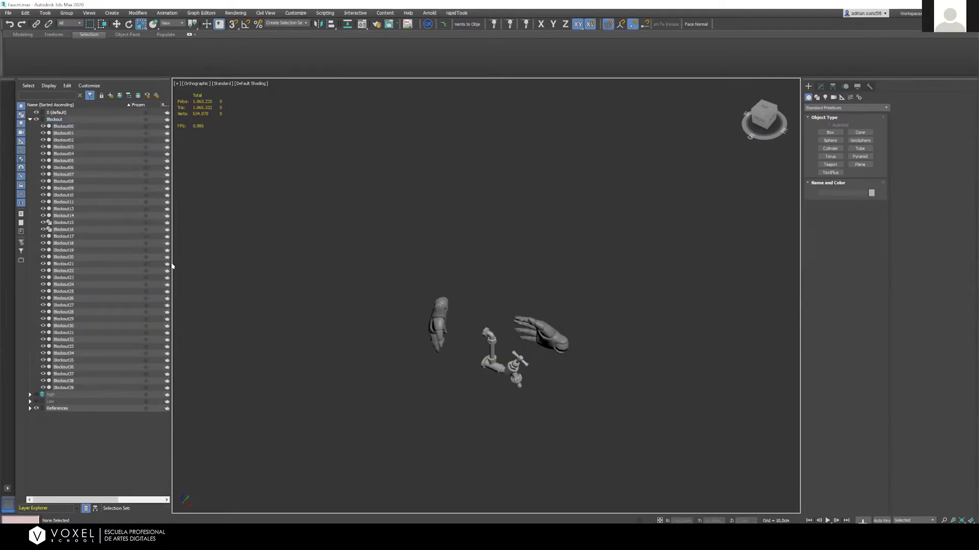
{"action": "left_click", "coordinate": [760, 118]}
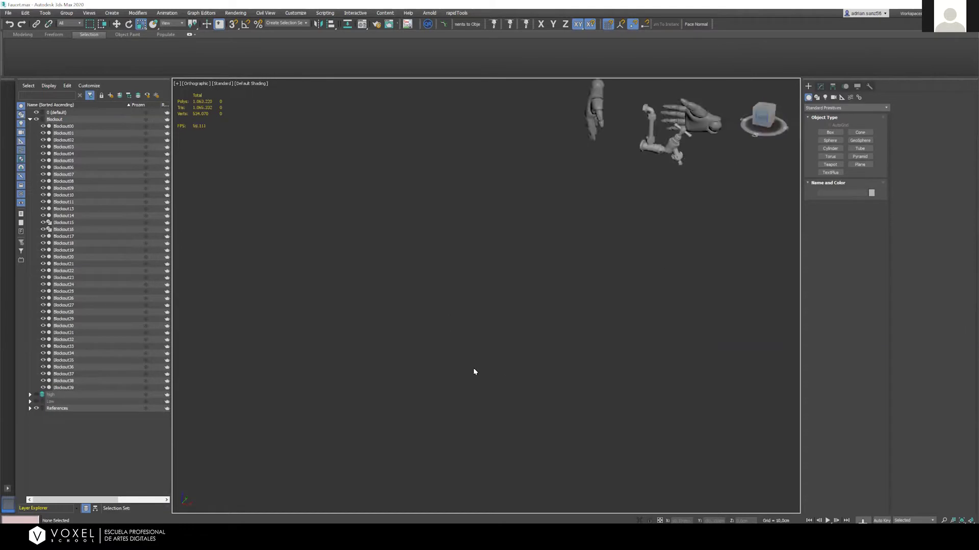
{"action": "scroll", "coordinate": [567, 201], "scroll_direction": "up", "scroll_amount": 15}
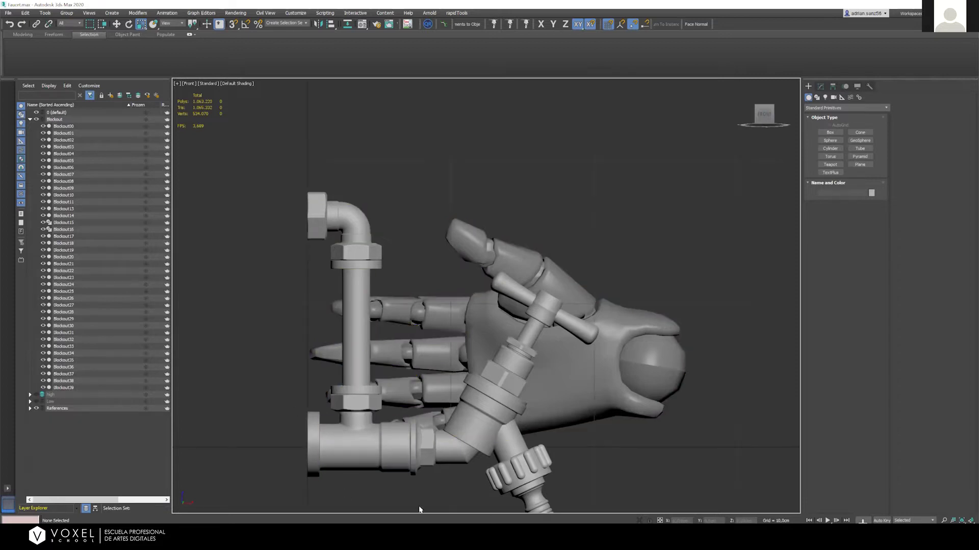
{"action": "scroll", "coordinate": [436, 356], "scroll_direction": "down", "scroll_amount": 4}
{"action": "middle_click_drag", "start_coordinate": [401, 395], "coordinate": [432, 315], "text": "alt"}
{"action": "scroll", "coordinate": [433, 314], "scroll_direction": "down", "scroll_amount": 4}
{"action": "scroll", "coordinate": [369, 369], "scroll_direction": "up", "scroll_amount": 3}
{"action": "middle_click_drag", "start_coordinate": [372, 366], "coordinate": [386, 386], "text": "alt"}
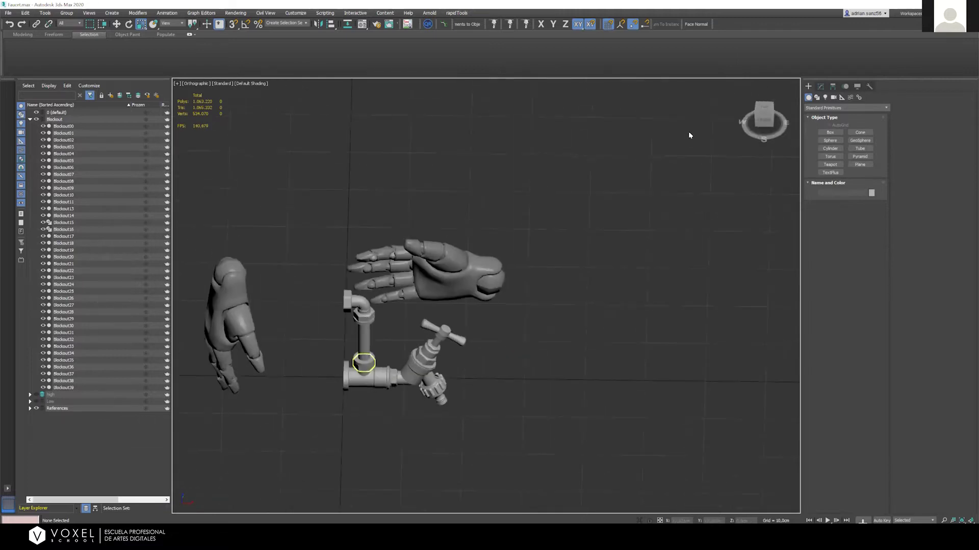
{"action": "left_click", "coordinate": [761, 121]}
{"action": "middle_click_drag", "start_coordinate": [478, 383], "coordinate": [412, 345], "text": "alt"}
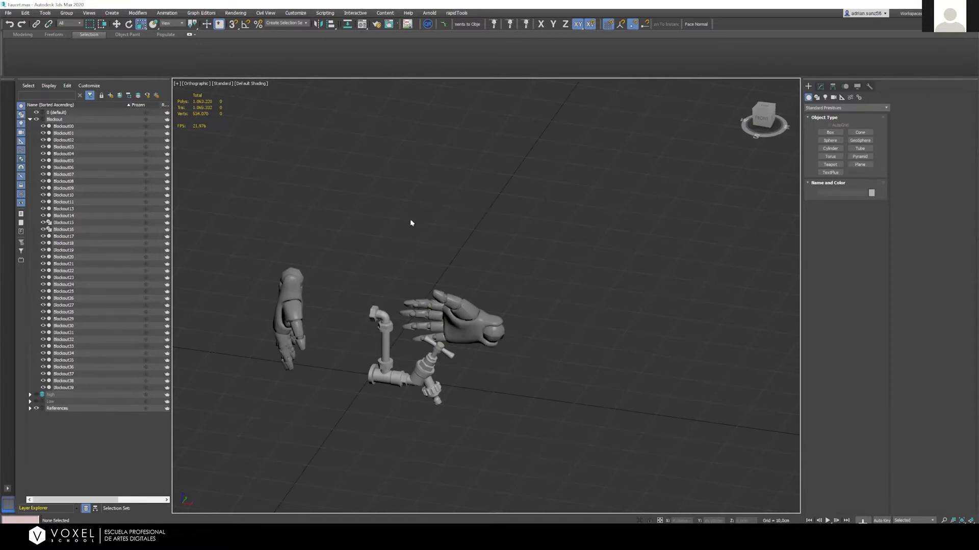
{"action": "middle_click_drag", "start_coordinate": [387, 351], "coordinate": [370, 309], "text": "alt"}
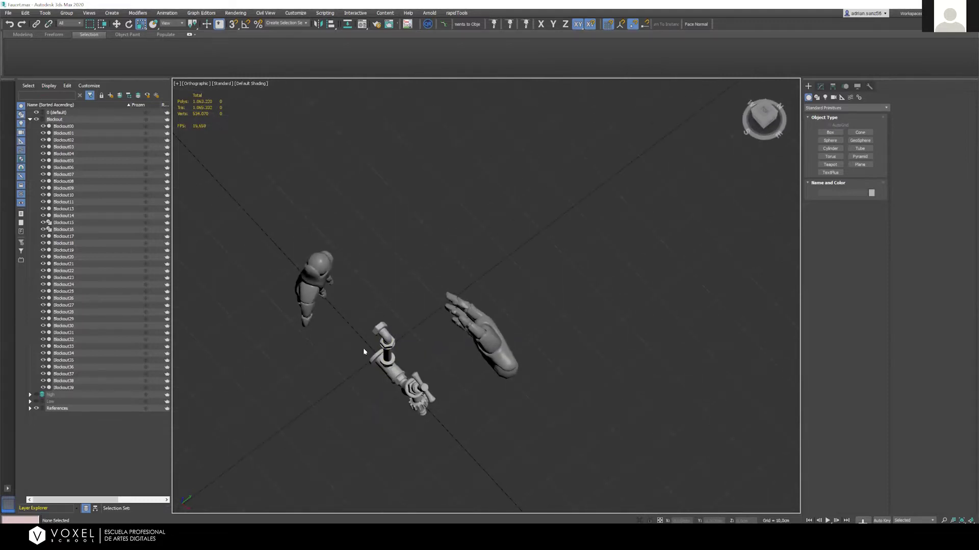
Select all the faucet's blockout pieces and compare them with the open hand up close and in the front view
{"action": "left_click", "coordinate": [426, 411]}
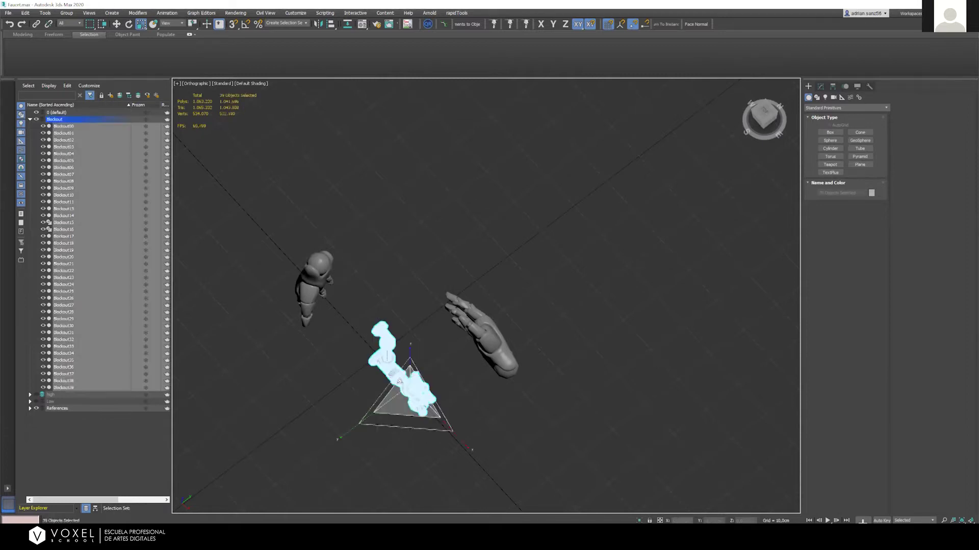
{"action": "middle_click_drag", "start_coordinate": [451, 349], "coordinate": [416, 386], "text": "alt"}
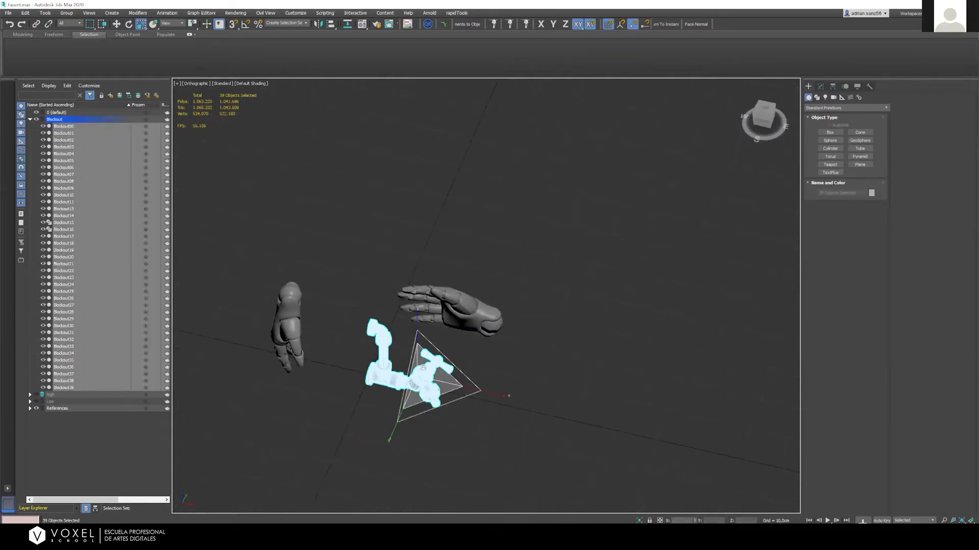
{"action": "scroll", "coordinate": [415, 385], "scroll_direction": "up", "scroll_amount": 4}
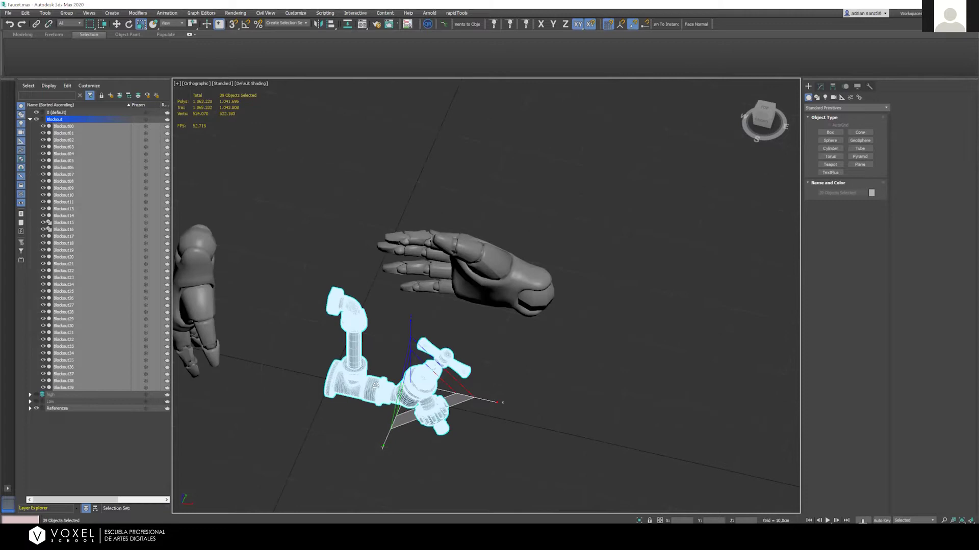
{"action": "scroll", "coordinate": [376, 385], "scroll_direction": "up", "scroll_amount": 5}
{"action": "middle_click_drag", "start_coordinate": [512, 355], "coordinate": [547, 321], "text": "alt"}
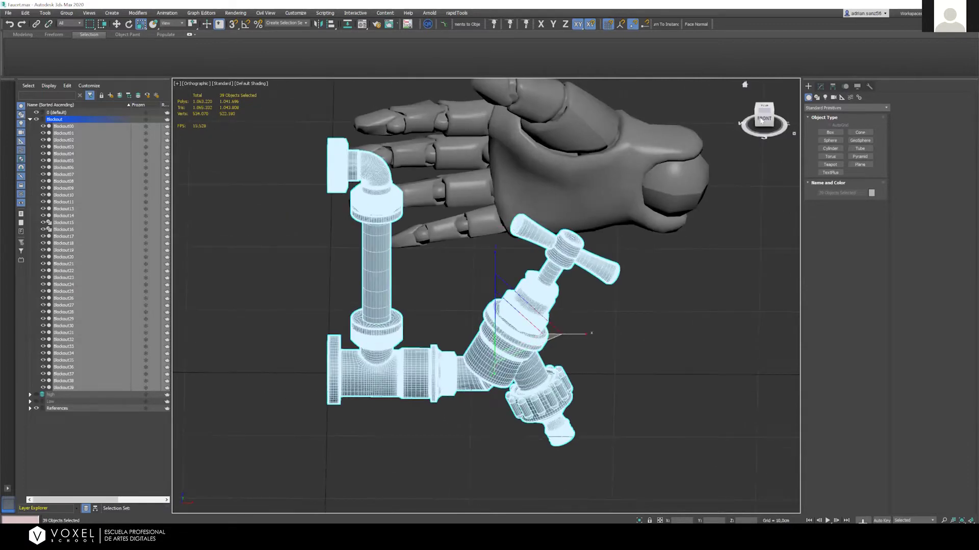
{"action": "left_click", "coordinate": [761, 121]}
{"action": "scroll", "coordinate": [497, 393], "scroll_direction": "down", "scroll_amount": 5}
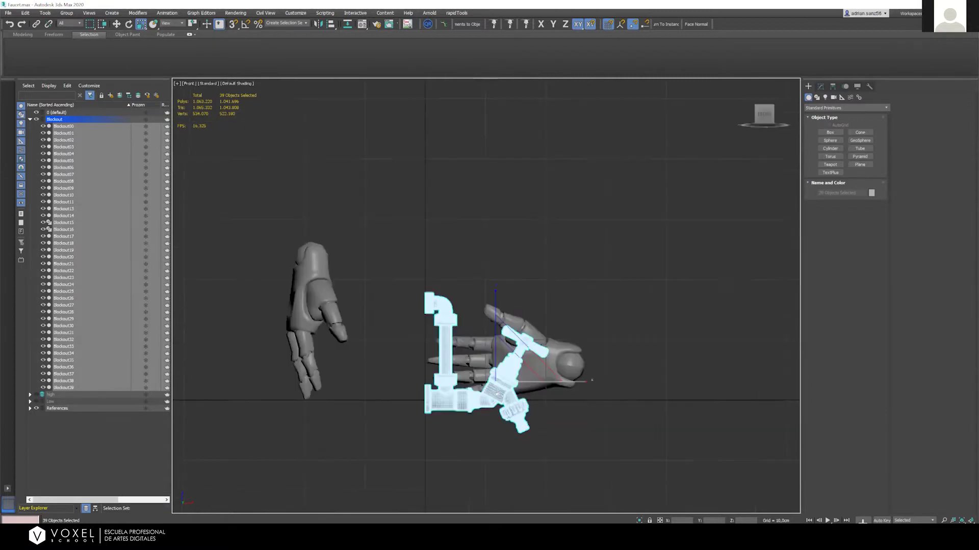
{"action": "scroll", "coordinate": [497, 393], "scroll_direction": "up", "scroll_amount": 3}
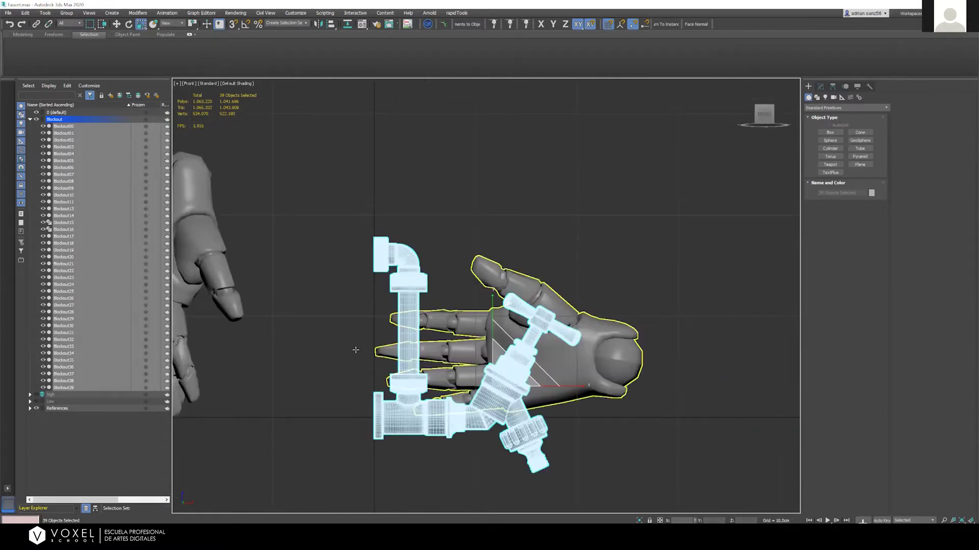
{"action": "scroll", "coordinate": [356, 351], "scroll_direction": "up", "scroll_amount": 3}
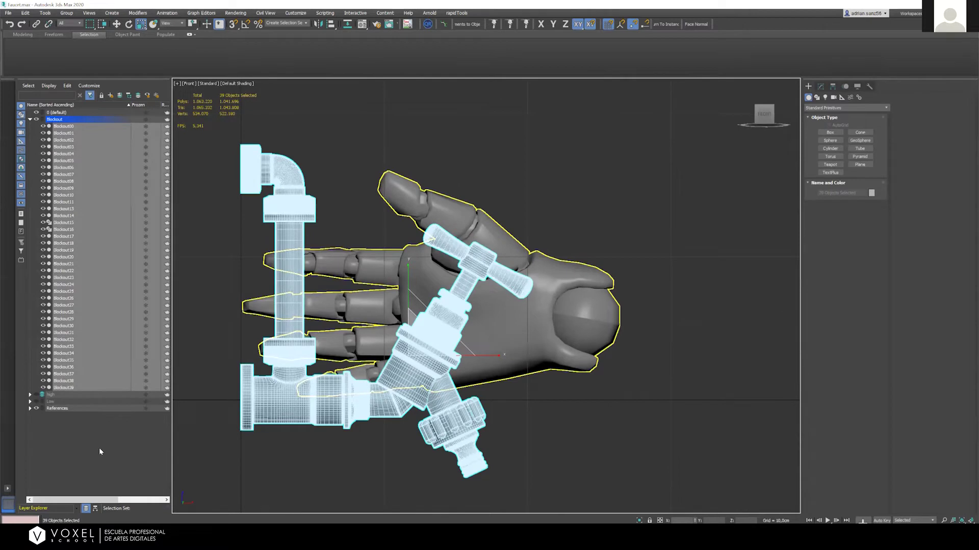
Hide the References layer containing the hands and clear the selection of the blockout pieces
{"action": "left_click", "coordinate": [71, 428]}
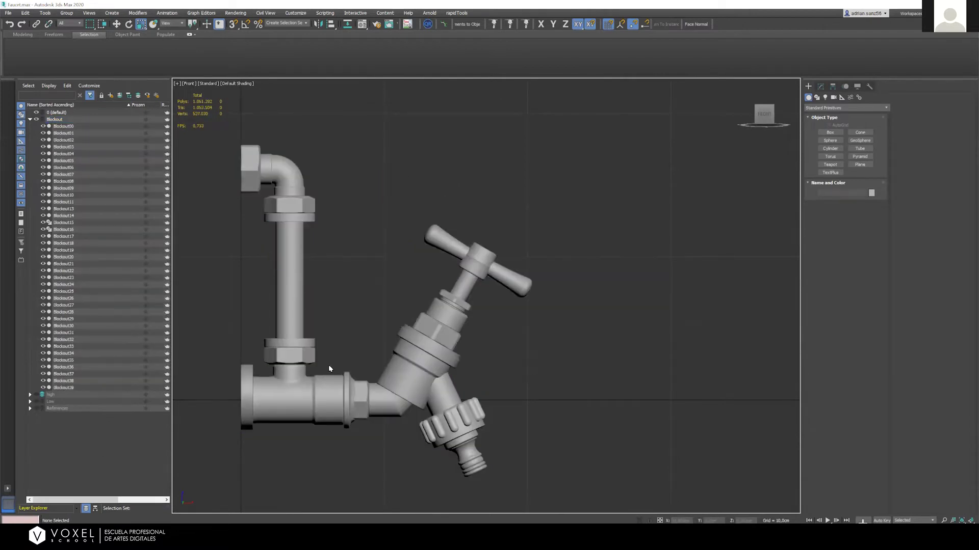
{"action": "double_click", "coordinate": [55, 120]}
{"action": "left_click", "coordinate": [266, 278]}
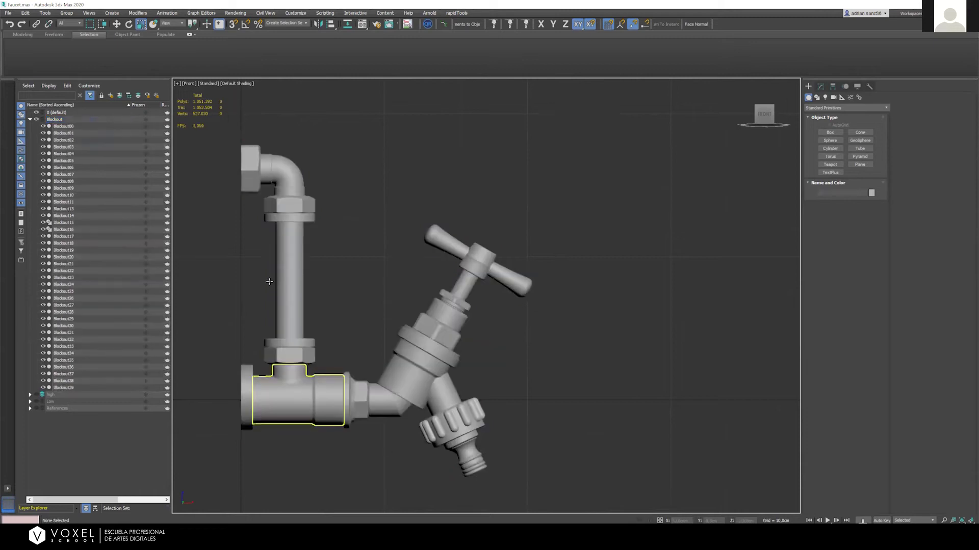
Examine how the blockout is divided into pieces by selecting the hose outlet, the whole faucet and the tee pipe body
{"action": "left_click", "coordinate": [290, 392]}
{"action": "left_click_drag", "start_coordinate": [513, 492], "coordinate": [451, 403]}
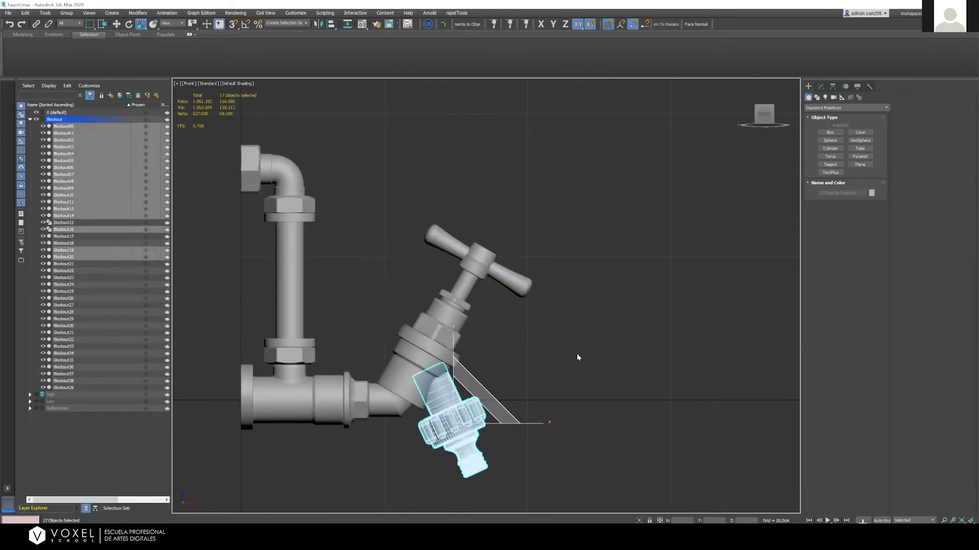
{"action": "left_click", "coordinate": [407, 218]}
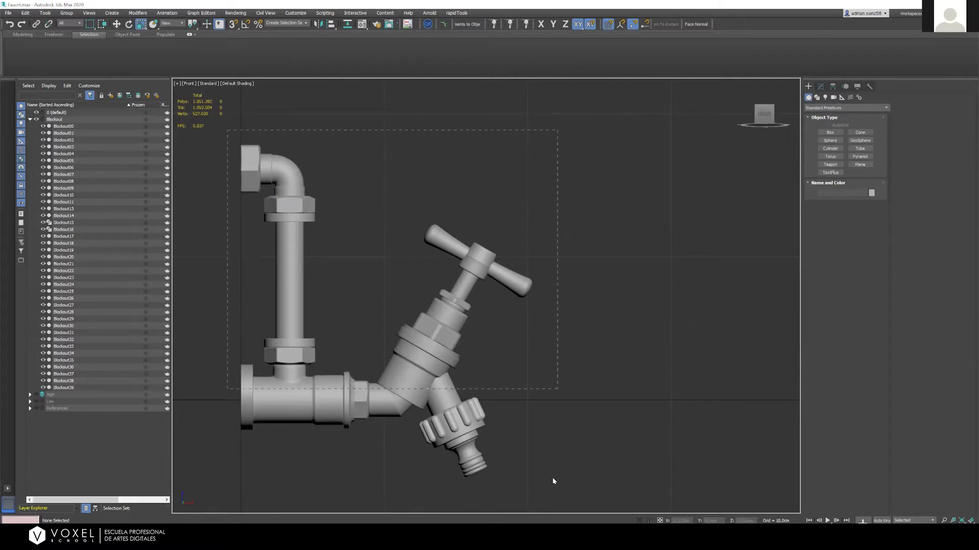
{"action": "key", "text": "ctrl+a"}
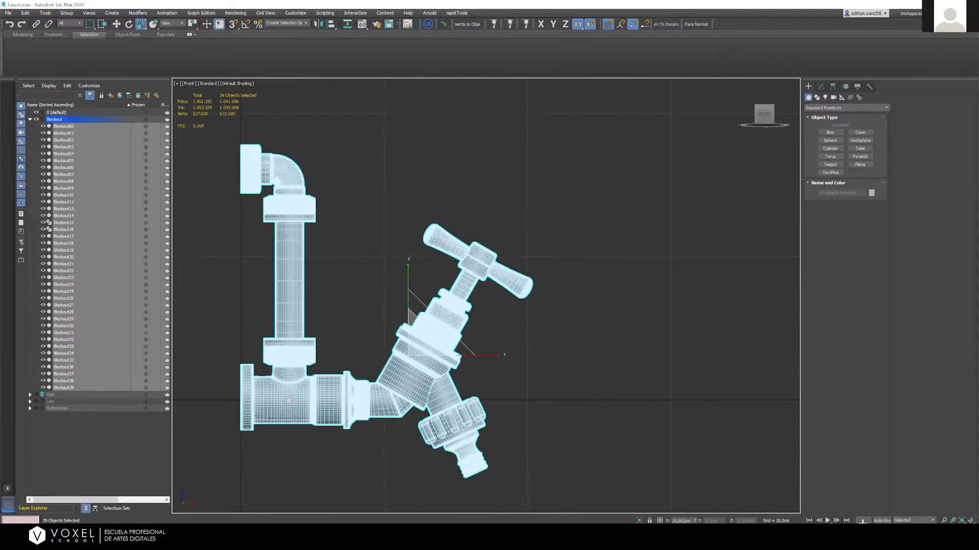
{"action": "left_click", "coordinate": [288, 400]}
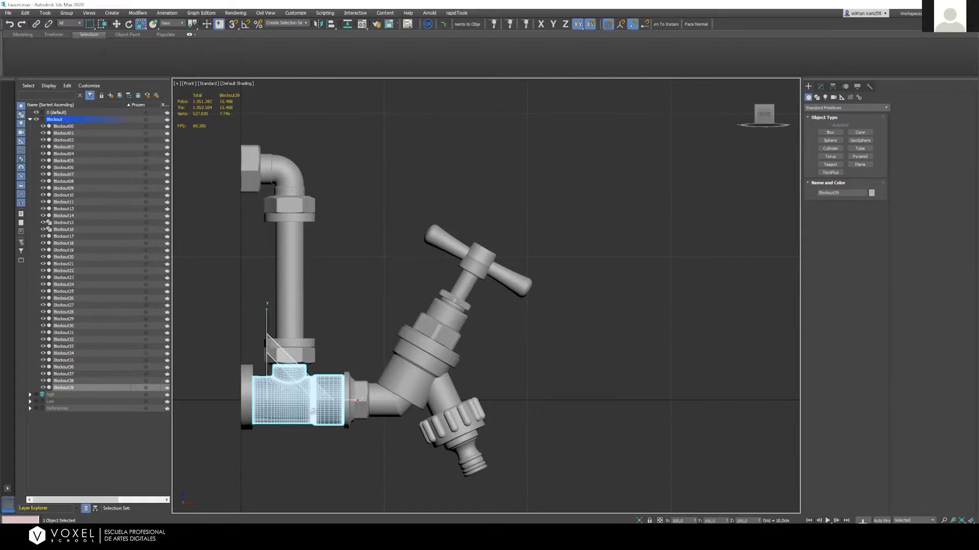
{"action": "middle_click_drag", "start_coordinate": [302, 382], "coordinate": [508, 234], "text": "alt"}
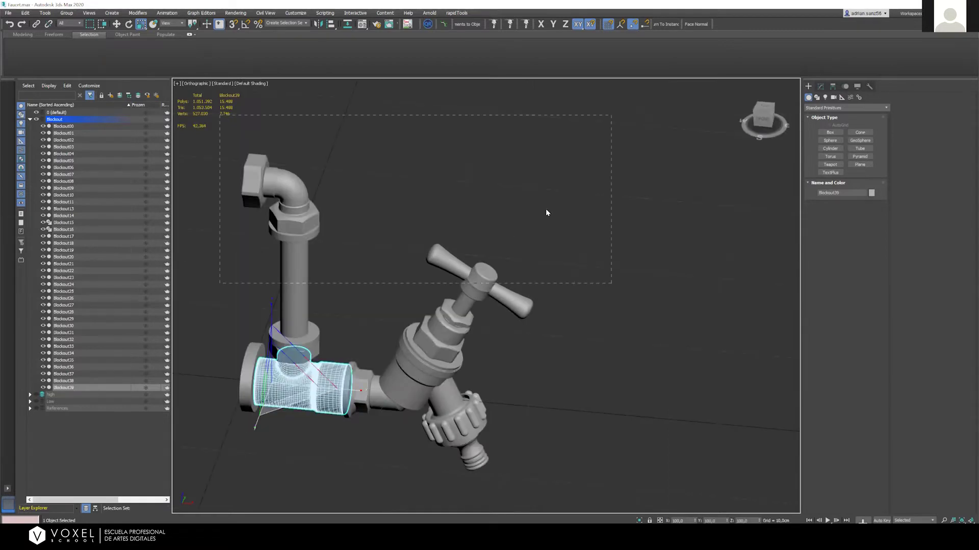
{"action": "left_click_drag", "start_coordinate": [429, 208], "coordinate": [432, 205]}
{"action": "left_click", "coordinate": [432, 206]}
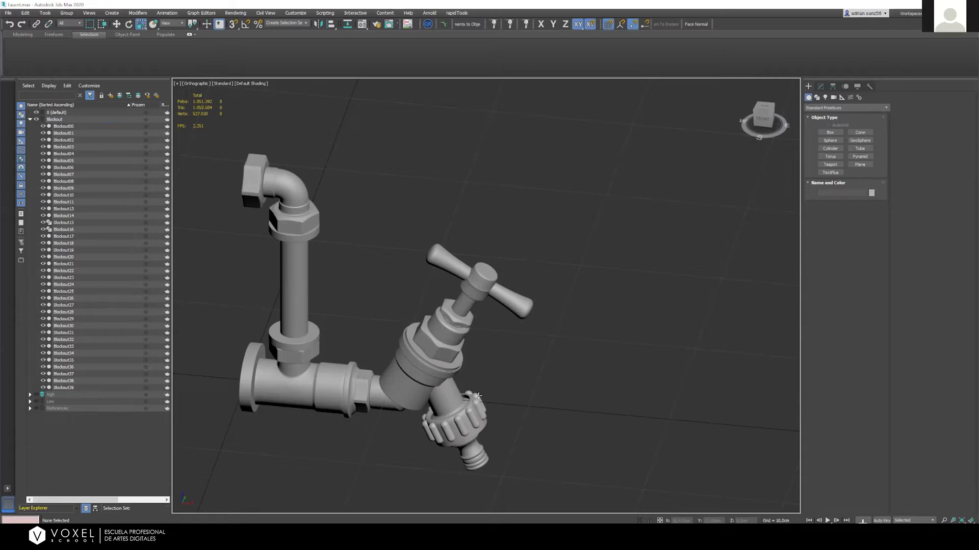
{"action": "middle_click_drag", "start_coordinate": [545, 156], "coordinate": [755, 124], "text": "alt"}
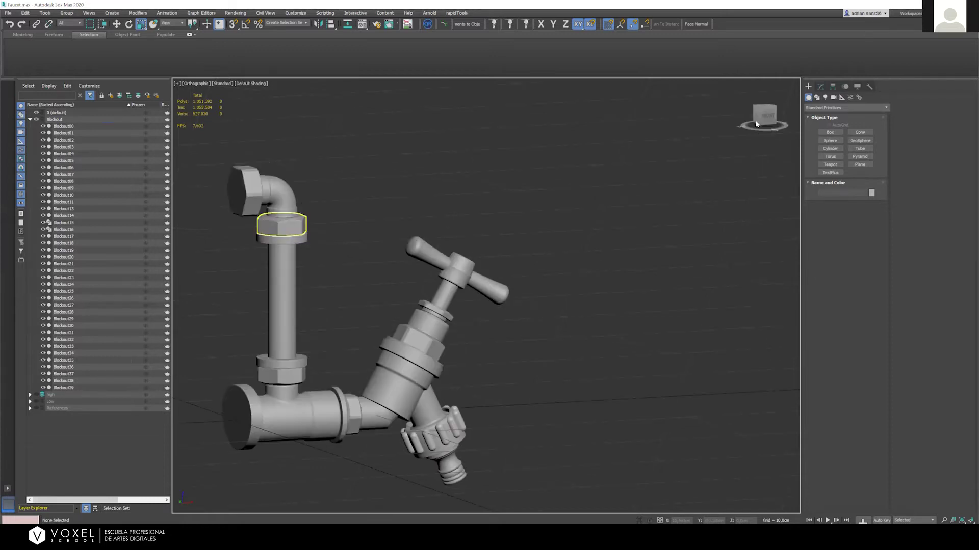
Isolate the hexagonal nut at the wall end of the elbow and examine its dense mesh from an angle
{"action": "key", "text": "f"}
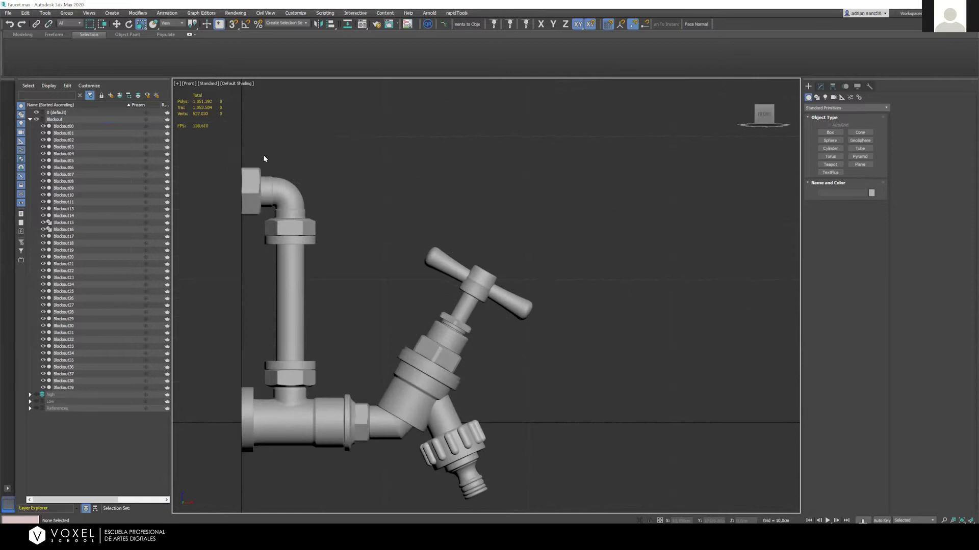
{"action": "scroll", "coordinate": [271, 169], "scroll_direction": "up", "scroll_amount": 6}
{"action": "left_click", "coordinate": [273, 187]}
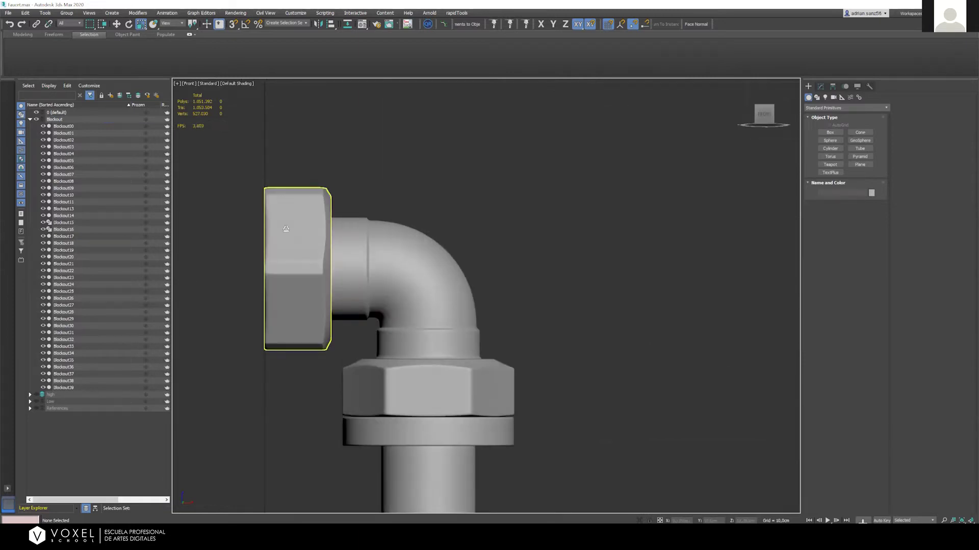
{"action": "left_click", "coordinate": [283, 248]}
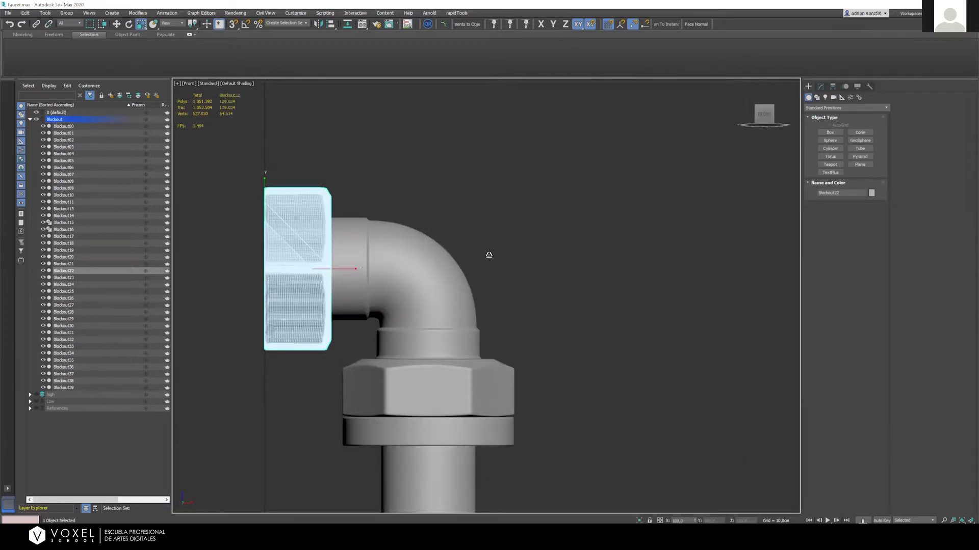
{"action": "key", "text": "alt+q"}
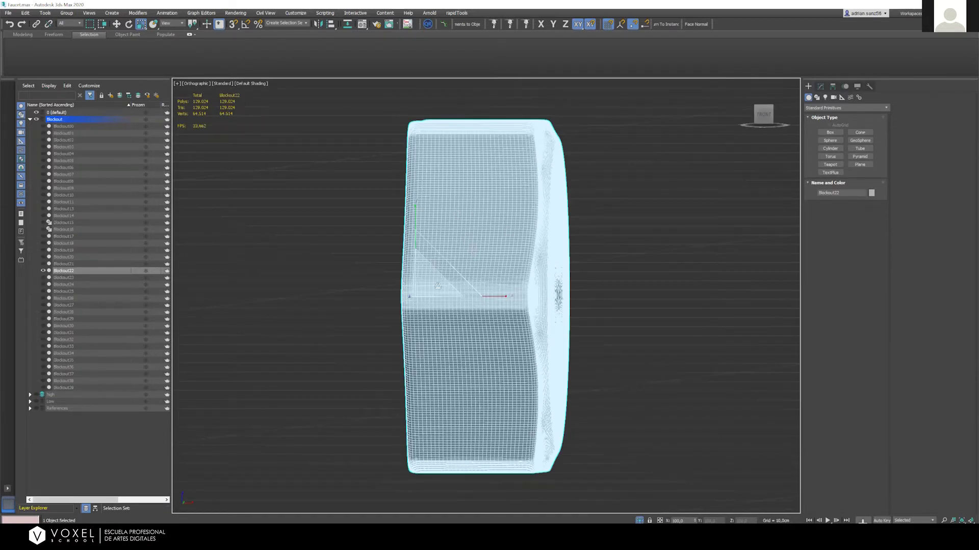
{"action": "middle_click_drag", "start_coordinate": [437, 286], "coordinate": [484, 287], "text": "alt"}
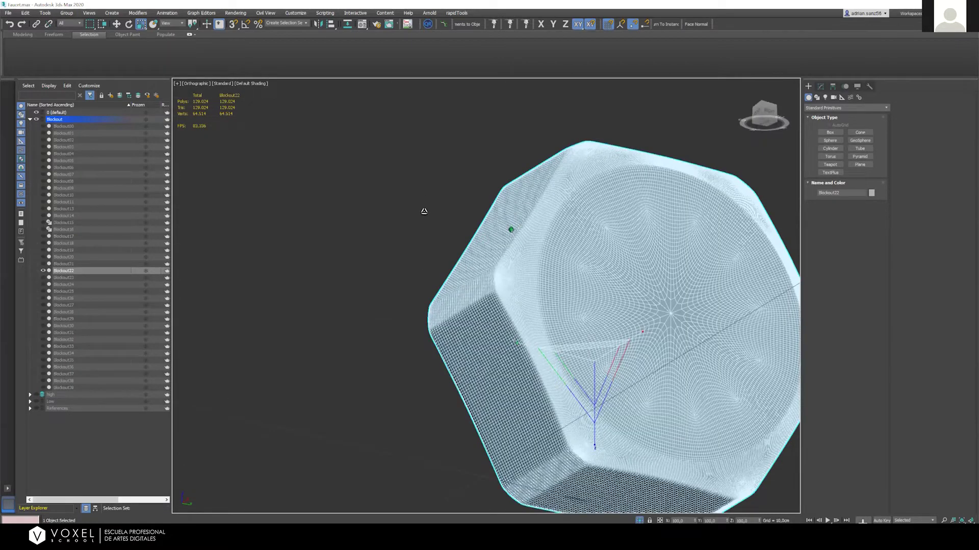
{"action": "left_click_drag", "start_coordinate": [827, 84], "coordinate": [834, 133]}
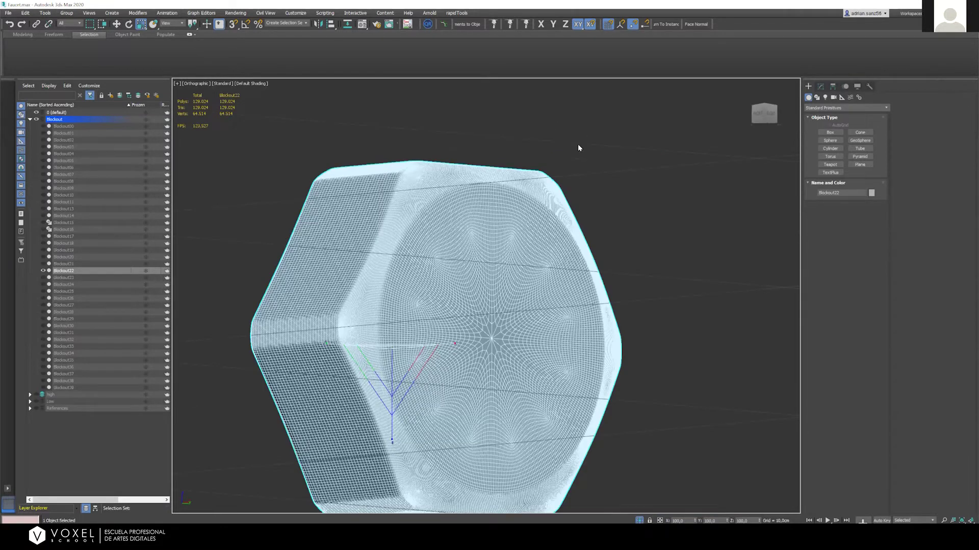
Set the nut's upper TurboSmooth to 1 iteration, turn off both TurboSmooth modifiers and examine the low-poly base mesh
{"action": "scroll", "coordinate": [424, 198], "scroll_direction": "down", "scroll_amount": 2}
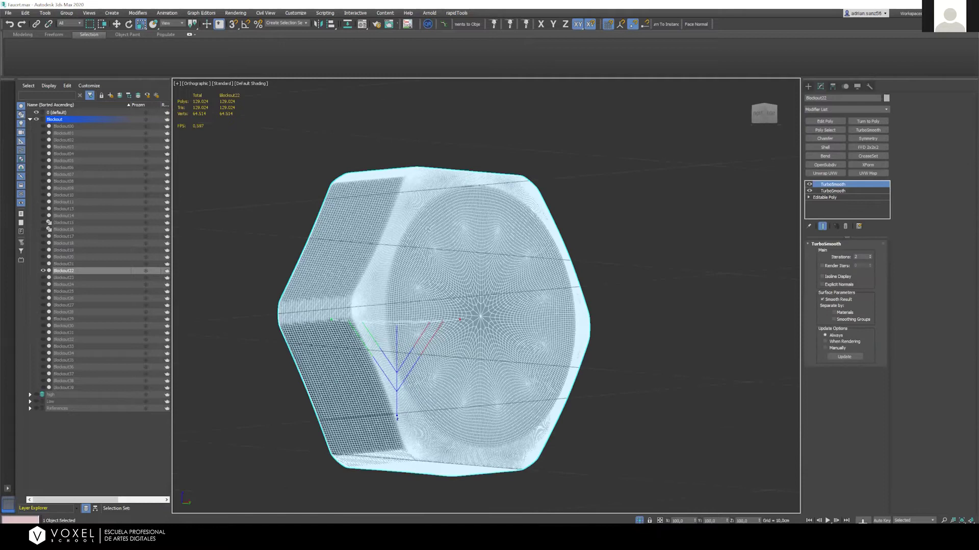
{"action": "left_click", "coordinate": [809, 185]}
{"action": "left_click", "coordinate": [809, 185]}
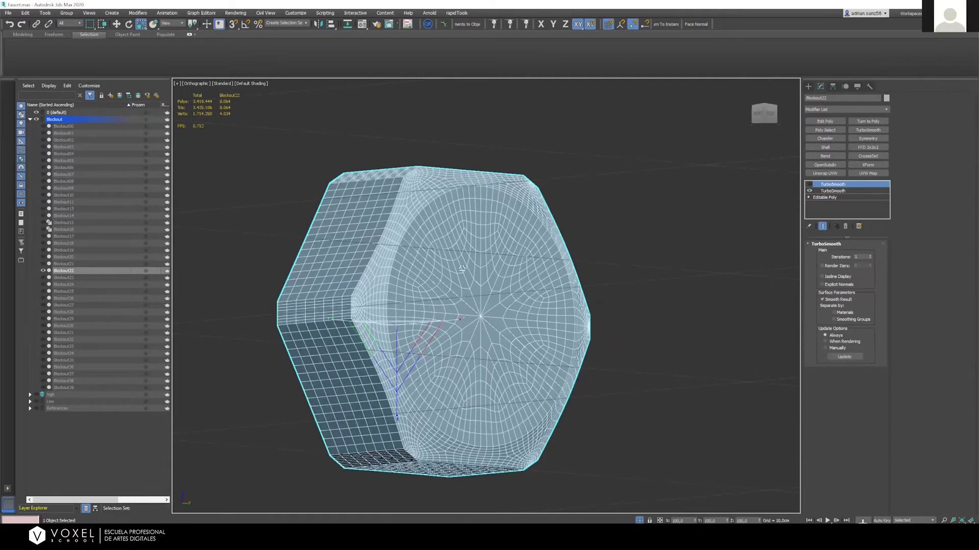
{"action": "middle_click_drag", "start_coordinate": [373, 247], "coordinate": [398, 261], "text": "alt"}
{"action": "left_click_drag", "start_coordinate": [763, 125], "coordinate": [764, 120]}
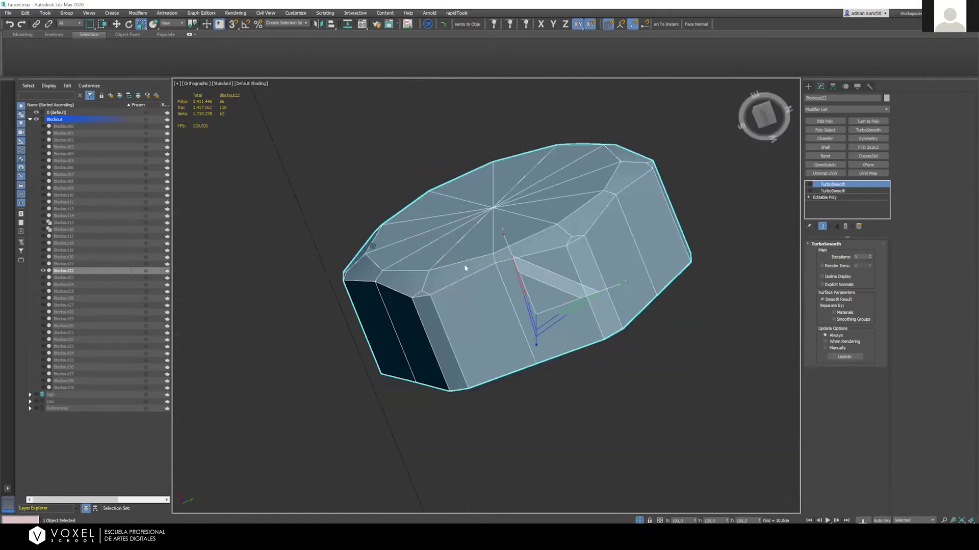
{"action": "key", "text": "f"}
{"action": "middle_click_drag", "start_coordinate": [303, 219], "coordinate": [409, 173], "text": "alt"}
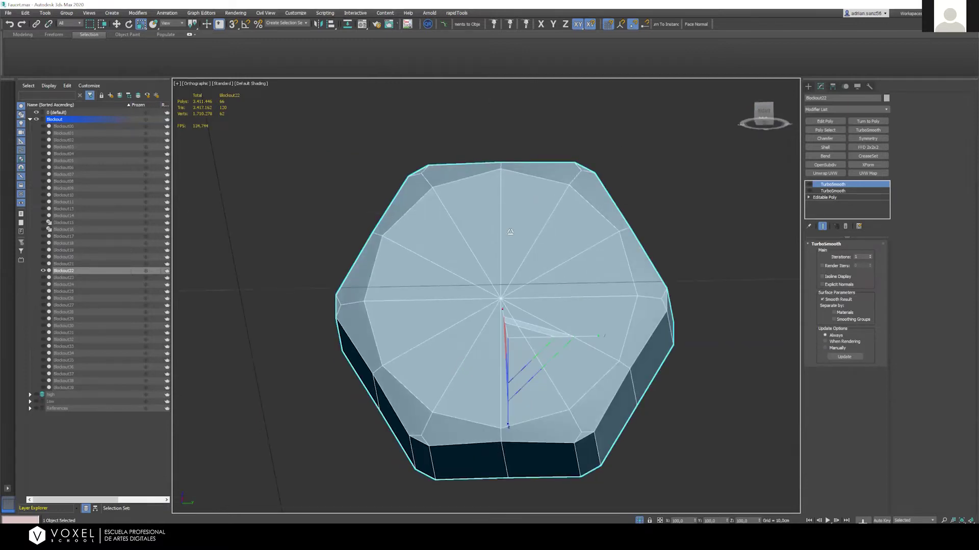
{"action": "middle_click_drag", "start_coordinate": [539, 247], "coordinate": [487, 188], "text": "alt"}
{"action": "middle_click_drag", "start_coordinate": [555, 210], "coordinate": [446, 296], "text": "alt"}
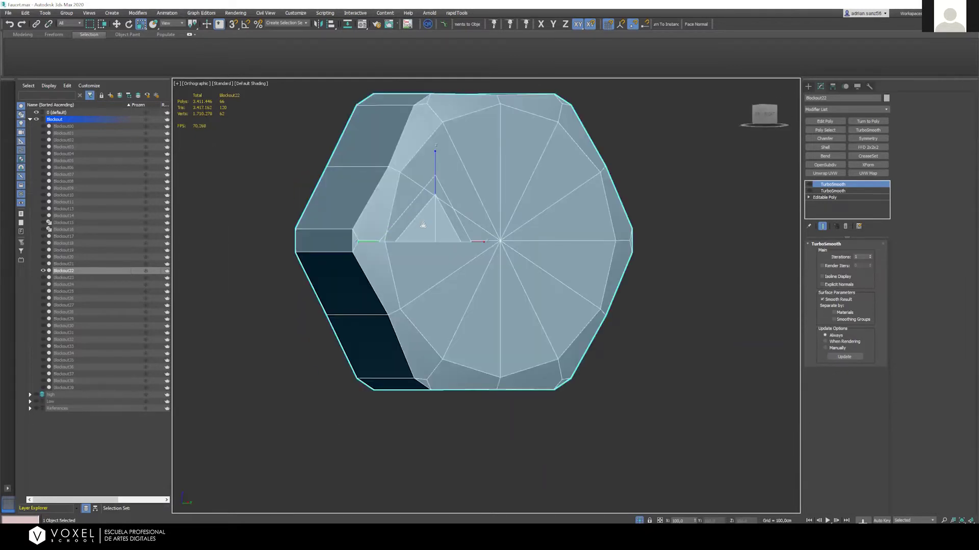
{"action": "middle_click_drag", "start_coordinate": [533, 224], "coordinate": [580, 221], "text": "alt"}
{"action": "key", "text": "f"}
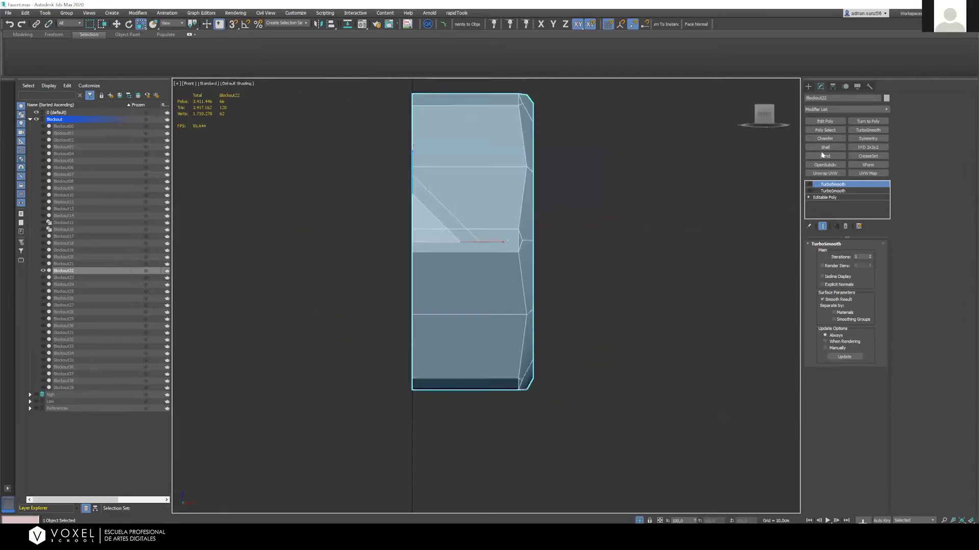
Turn the nut's lower TurboSmooth back on and examine, with the nut deselected, the edges separated by smoothing groups
{"action": "left_click", "coordinate": [833, 191]}
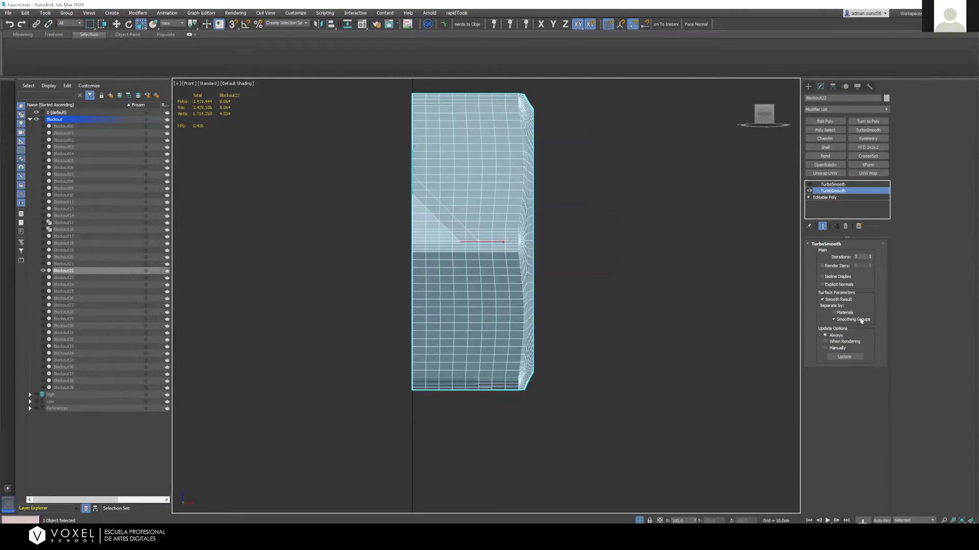
{"action": "middle_click_drag", "start_coordinate": [470, 236], "coordinate": [548, 311], "text": "alt"}
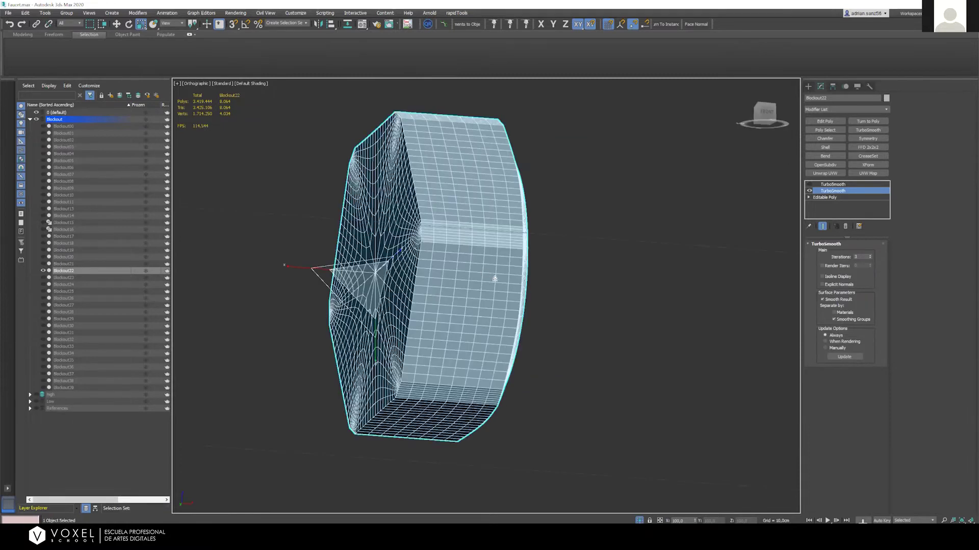
{"action": "middle_click_drag", "start_coordinate": [495, 278], "coordinate": [543, 341], "text": "alt"}
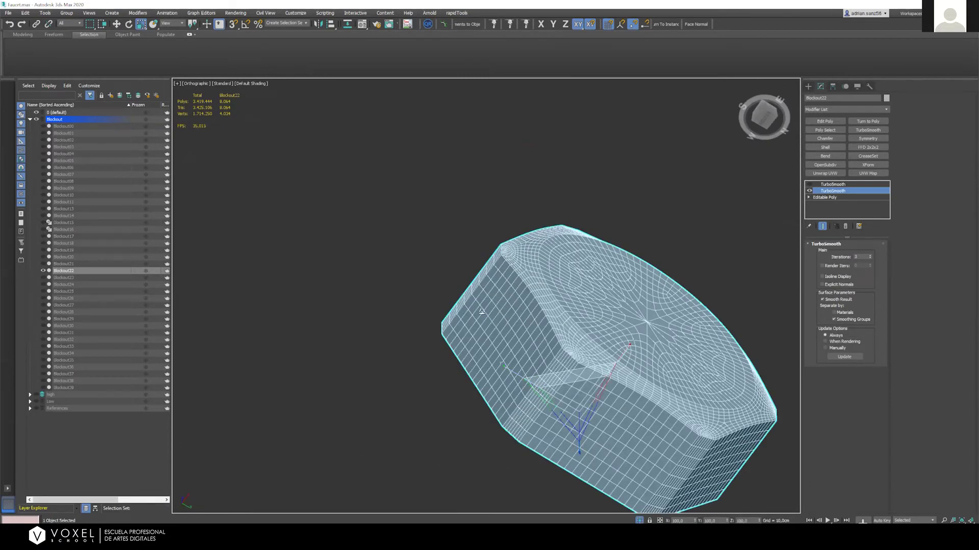
{"action": "middle_click_drag", "start_coordinate": [482, 311], "coordinate": [481, 331], "text": "alt"}
{"action": "left_click", "coordinate": [431, 356]}
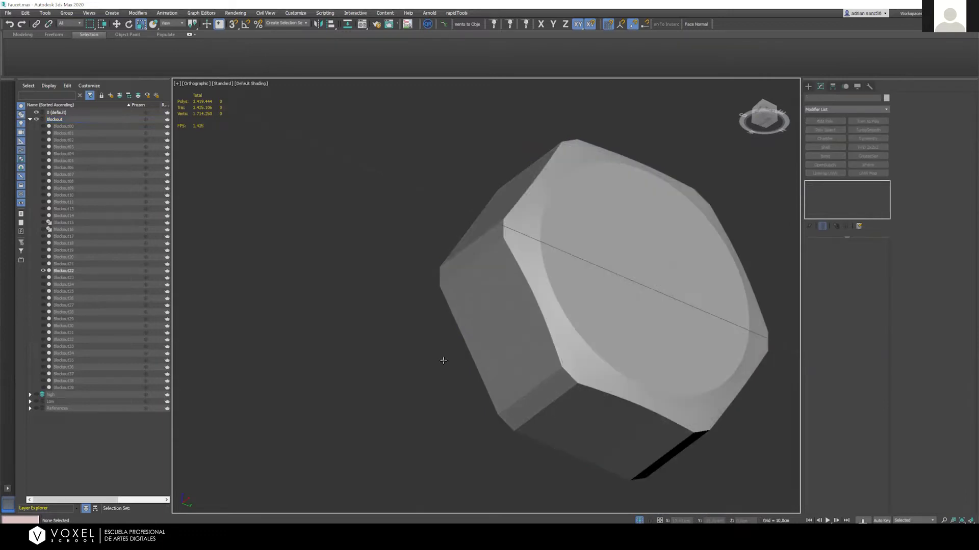
{"action": "middle_click_drag", "start_coordinate": [537, 286], "coordinate": [604, 210], "text": "alt"}
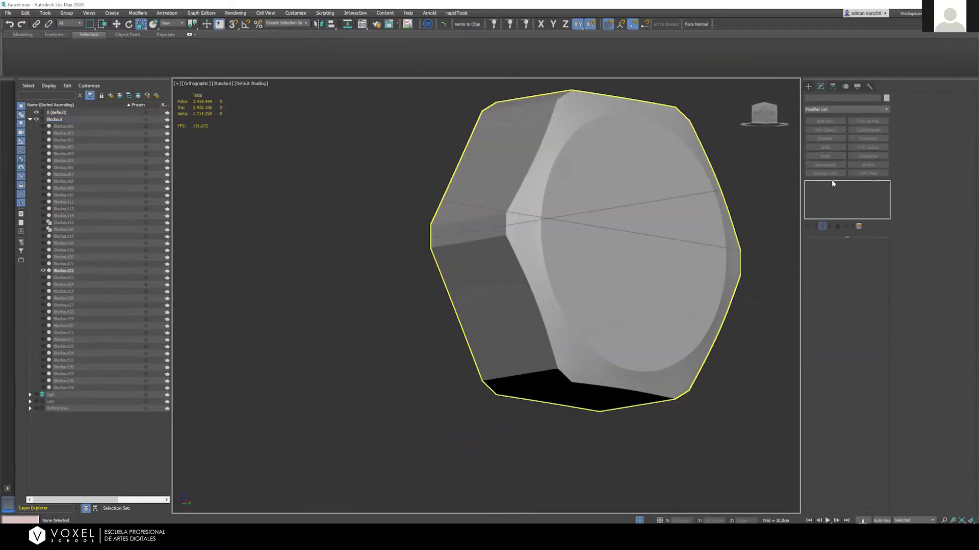
Turn the nut's upper TurboSmooth back on and examine the softened edges from angled and front views
{"action": "left_click", "coordinate": [809, 185]}
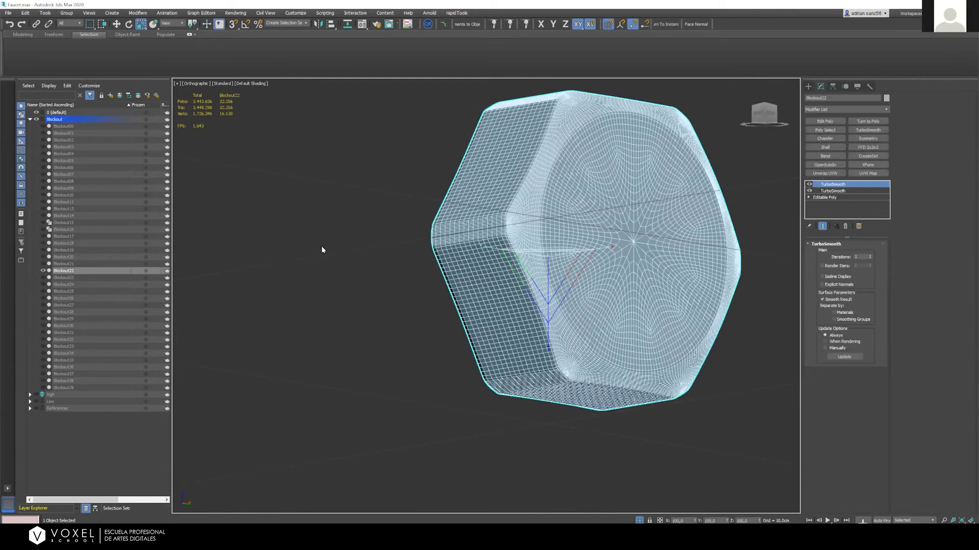
{"action": "left_click", "coordinate": [405, 335]}
{"action": "scroll", "coordinate": [455, 303], "scroll_direction": "down", "scroll_amount": 3}
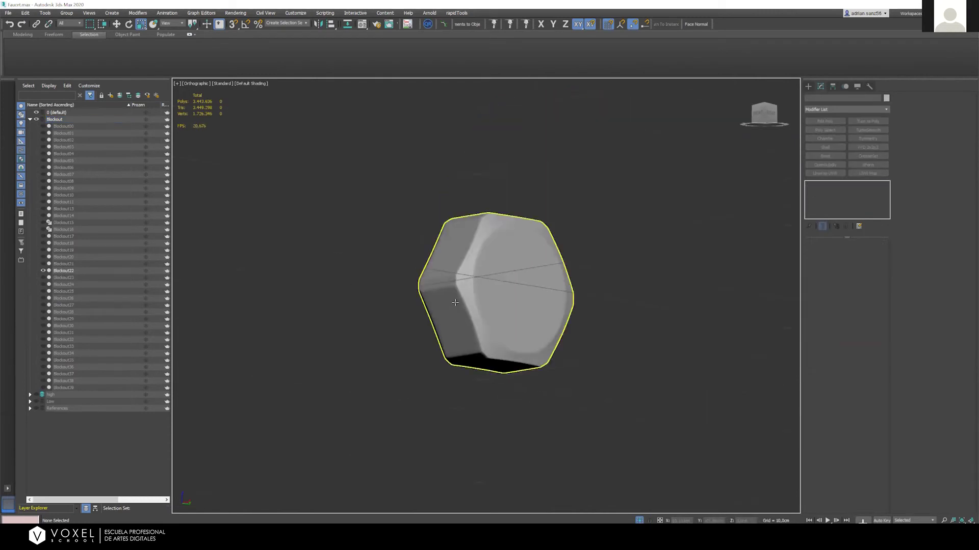
{"action": "middle_click_drag", "start_coordinate": [455, 302], "coordinate": [528, 316], "text": "alt"}
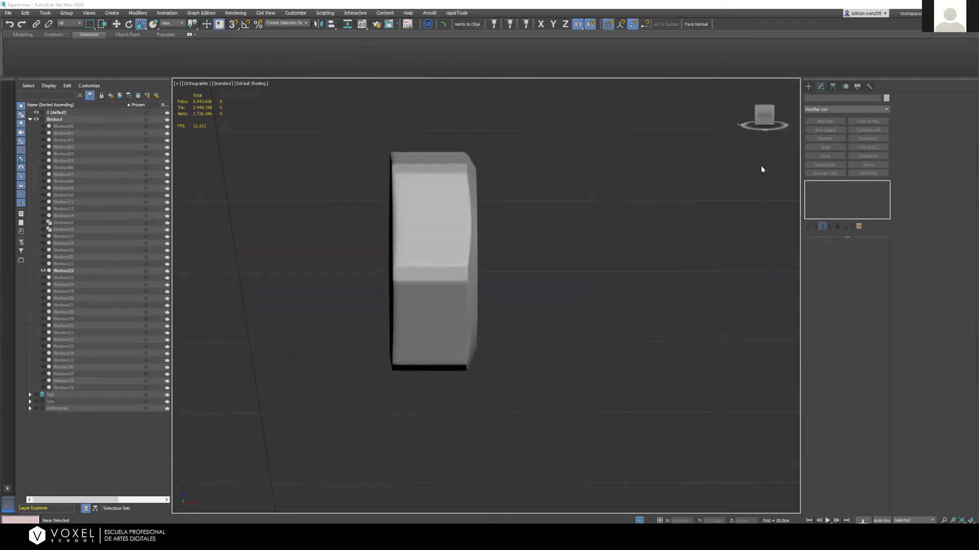
{"action": "key", "text": "f"}
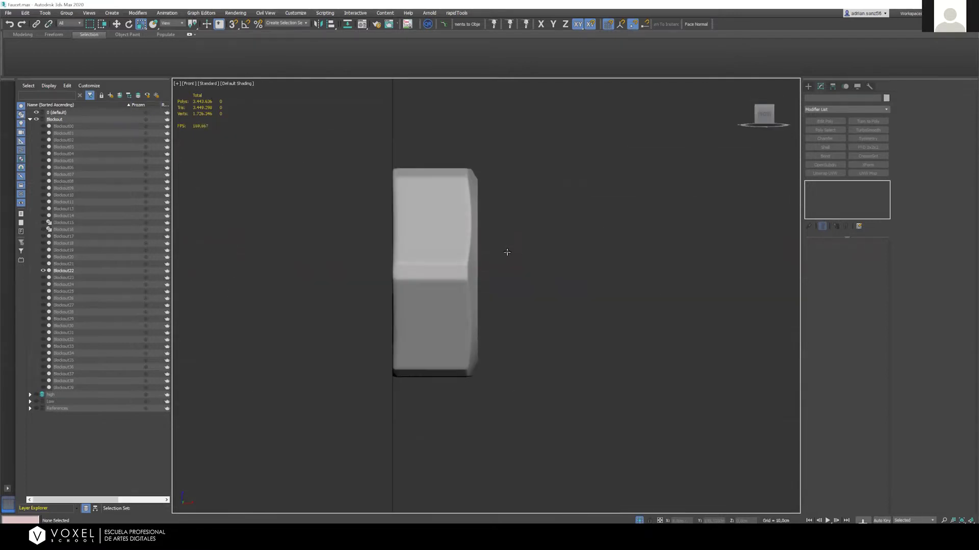
Exit isolation, select the elbow pipe and turn off its TurboSmooth, Edit Poly and Edit Spline modifiers
{"action": "key", "text": "alt+q"}
{"action": "scroll", "coordinate": [544, 278], "scroll_direction": "down", "scroll_amount": 1}
{"action": "middle_click_drag", "start_coordinate": [700, 273], "coordinate": [627, 278]}
{"action": "scroll", "coordinate": [625, 280], "scroll_direction": "up", "scroll_amount": 1}
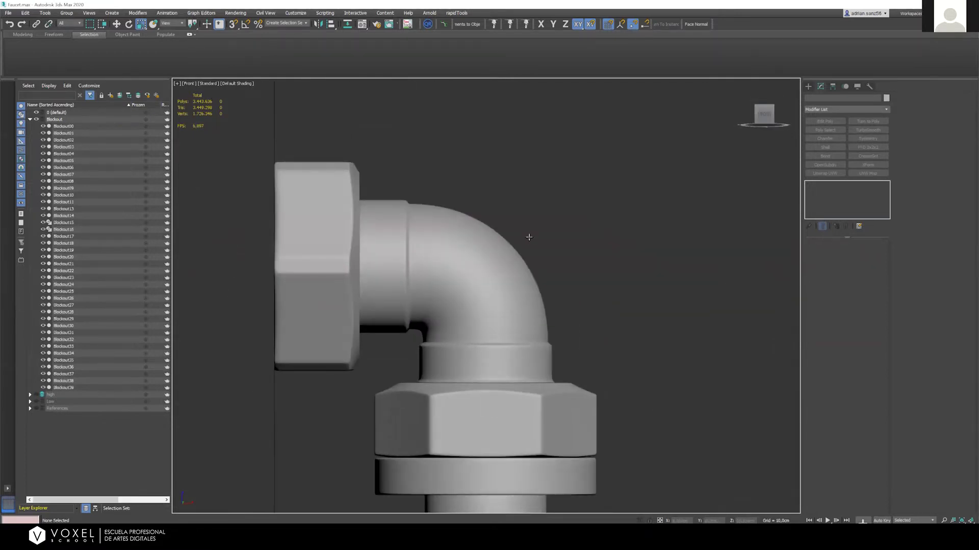
{"action": "scroll", "coordinate": [529, 237], "scroll_direction": "down", "scroll_amount": 2}
{"action": "left_click", "coordinate": [473, 283]}
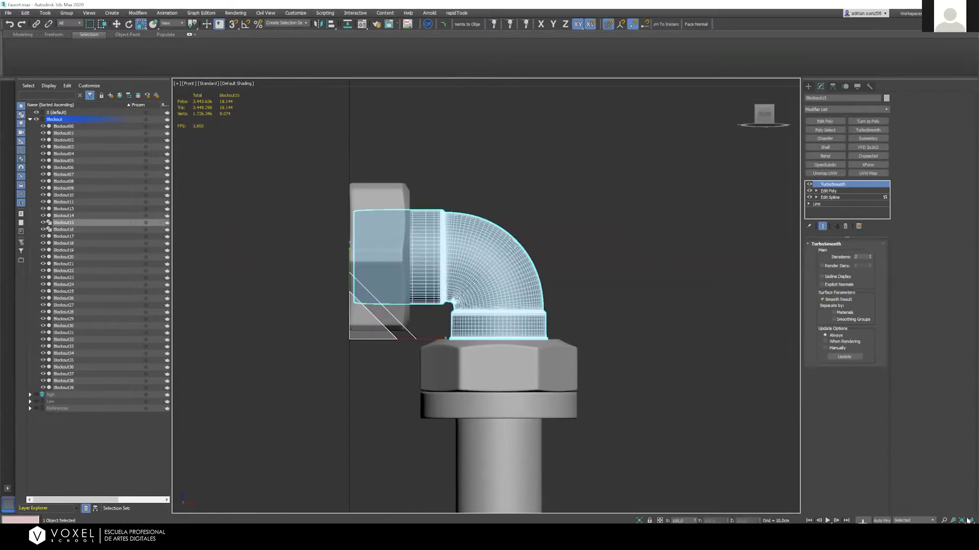
{"action": "left_click", "coordinate": [810, 184]}
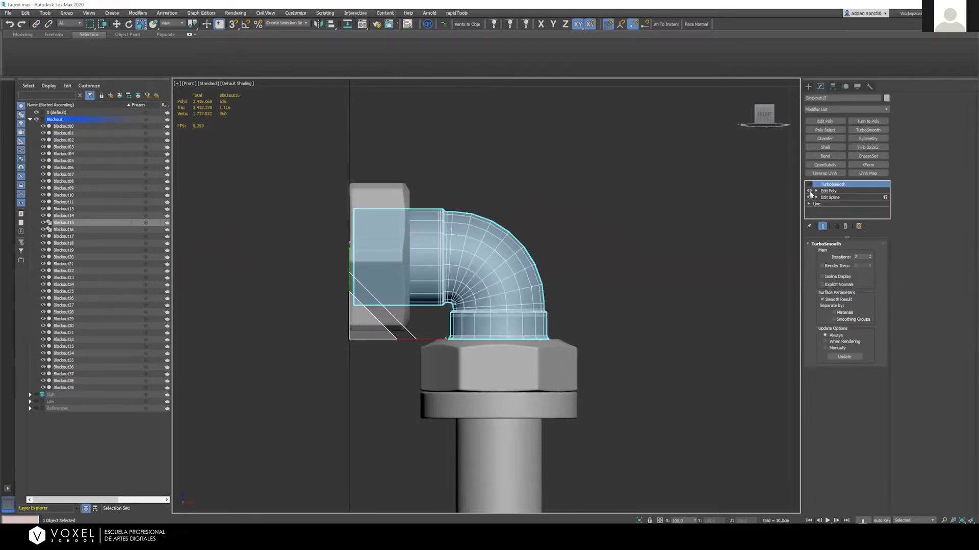
{"action": "left_click", "coordinate": [810, 191]}
{"action": "scroll", "coordinate": [586, 264], "scroll_direction": "down", "scroll_amount": 4}
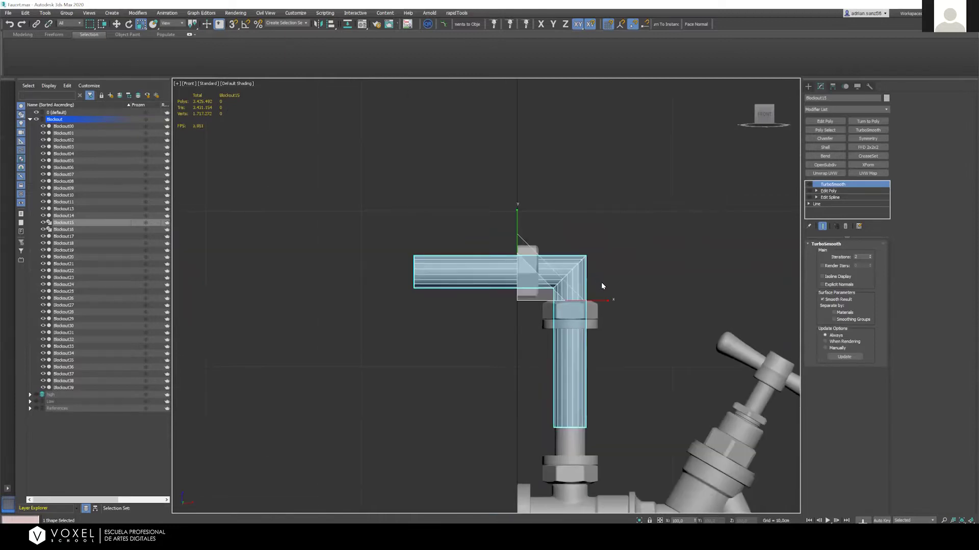
Show edged faces and examine the elbow's base line pipe and its square corner alongside the rest of the faucet
{"action": "key", "text": "F4"}
{"action": "scroll", "coordinate": [607, 303], "scroll_direction": "up", "scroll_amount": 5}
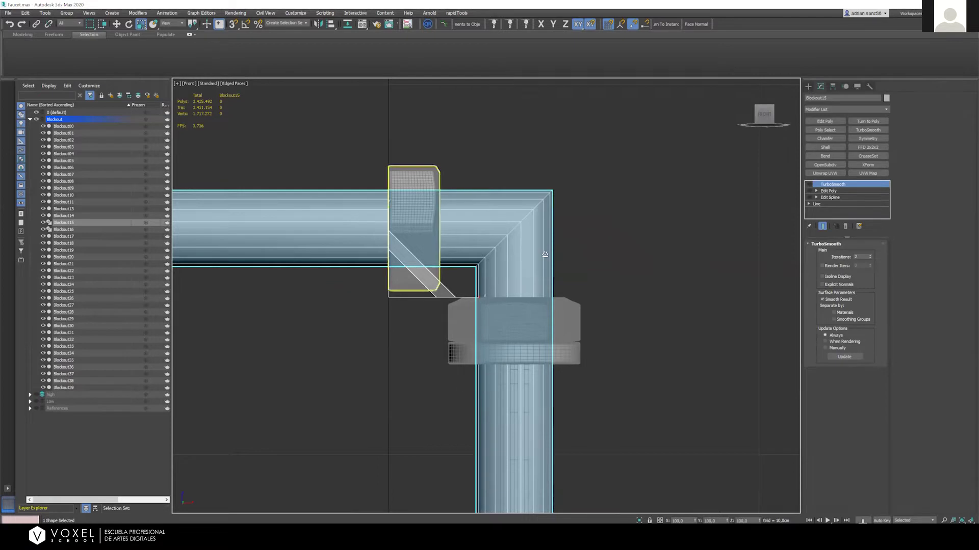
{"action": "scroll", "coordinate": [541, 253], "scroll_direction": "down", "scroll_amount": 2}
{"action": "scroll", "coordinate": [544, 252], "scroll_direction": "up", "scroll_amount": 2}
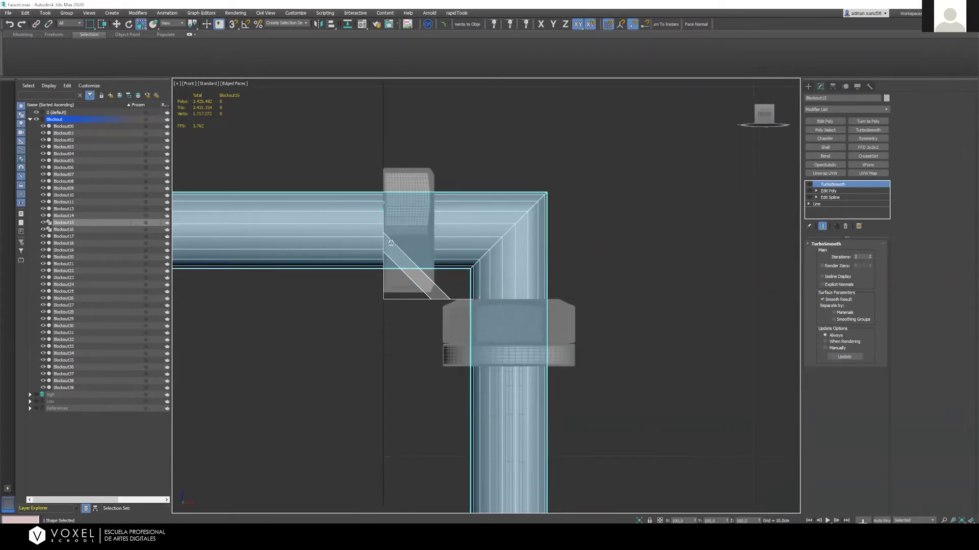
{"action": "scroll", "coordinate": [544, 229], "scroll_direction": "down", "scroll_amount": 3}
{"action": "scroll", "coordinate": [457, 247], "scroll_direction": "up", "scroll_amount": 2}
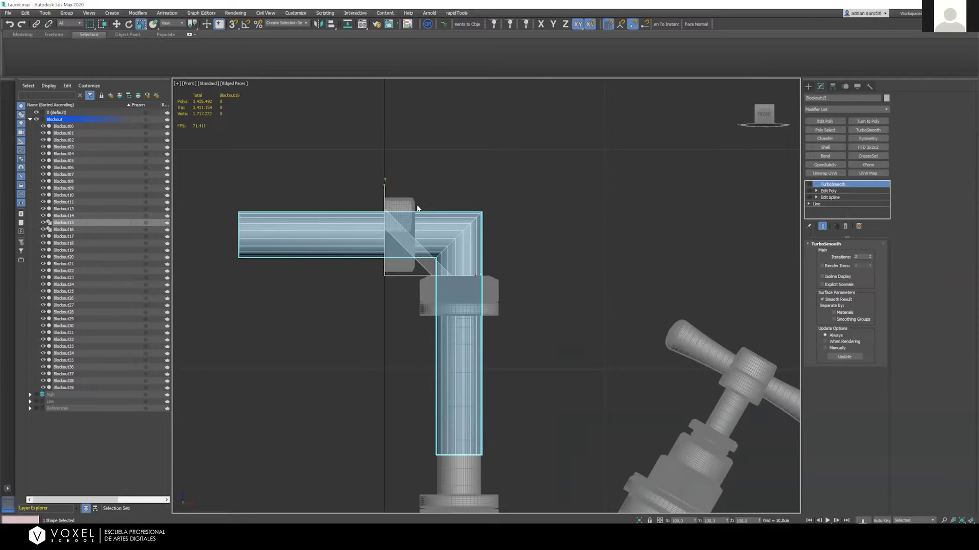
{"action": "left_click_drag", "start_coordinate": [437, 179], "coordinate": [527, 255]}
{"action": "middle_click_drag", "start_coordinate": [628, 331], "coordinate": [599, 296], "text": "alt"}
{"action": "left_click", "coordinate": [762, 118]}
{"action": "middle_click_drag", "start_coordinate": [547, 266], "coordinate": [572, 228]}
{"action": "key", "text": "f"}
{"action": "scroll", "coordinate": [586, 220], "scroll_direction": "down", "scroll_amount": 3}
{"action": "middle_click_drag", "start_coordinate": [618, 166], "coordinate": [549, 268]}
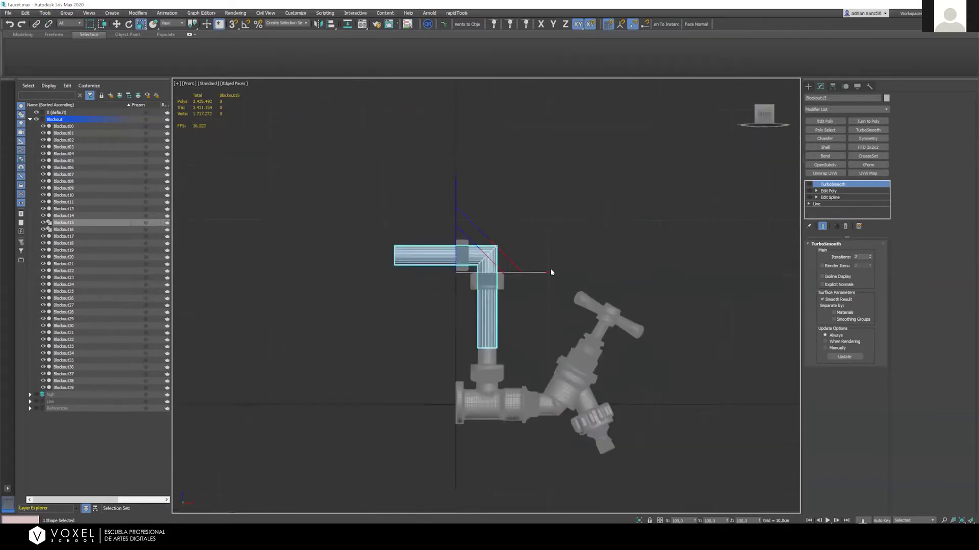
Compare the elbow's corner with the Edit Spline modifier turned on and off
{"action": "scroll", "coordinate": [559, 219], "scroll_direction": "up", "scroll_amount": 4}
{"action": "scroll", "coordinate": [560, 220], "scroll_direction": "up", "scroll_amount": 5}
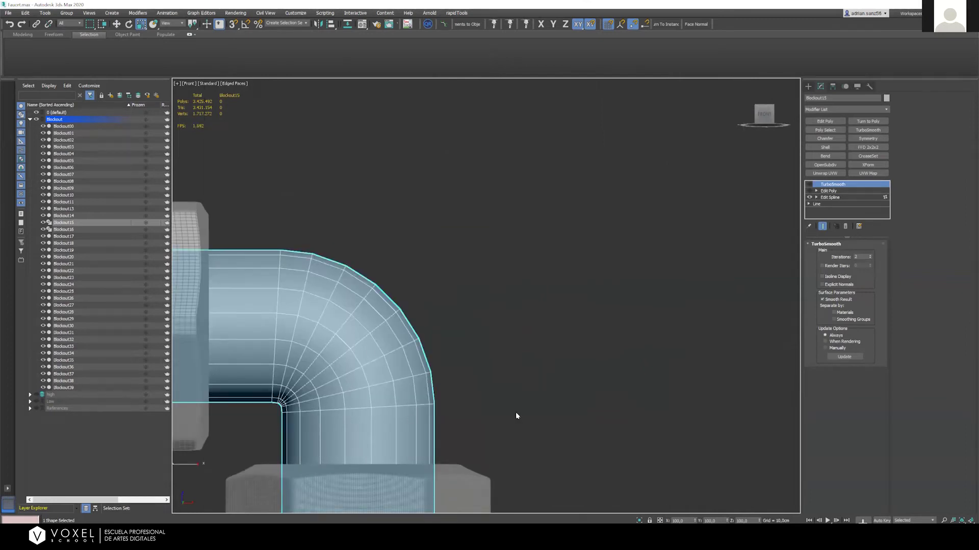
{"action": "scroll", "coordinate": [459, 263], "scroll_direction": "down", "scroll_amount": 2}
{"action": "left_click", "coordinate": [809, 198]}
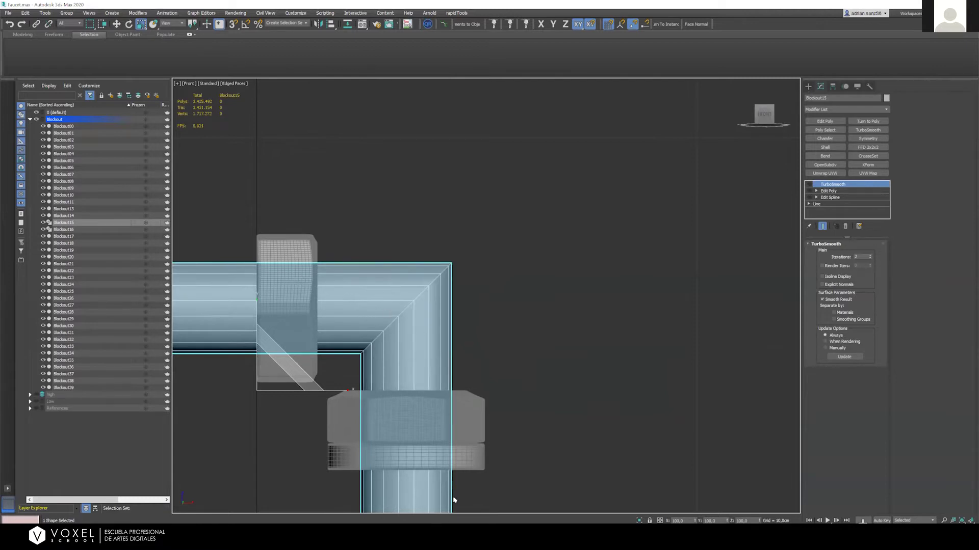
Turn all the elbow's modifiers back on, and review its construction by turning off TurboSmooth, Edit Poly and Edit Spline one by one
{"action": "left_click", "coordinate": [809, 197]}
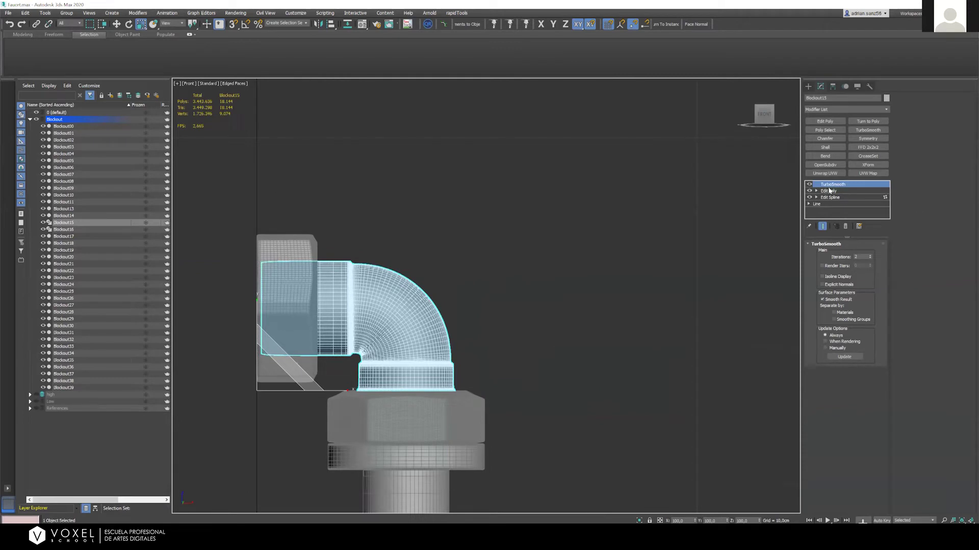
{"action": "left_click", "coordinate": [810, 185]}
{"action": "left_click", "coordinate": [810, 191]}
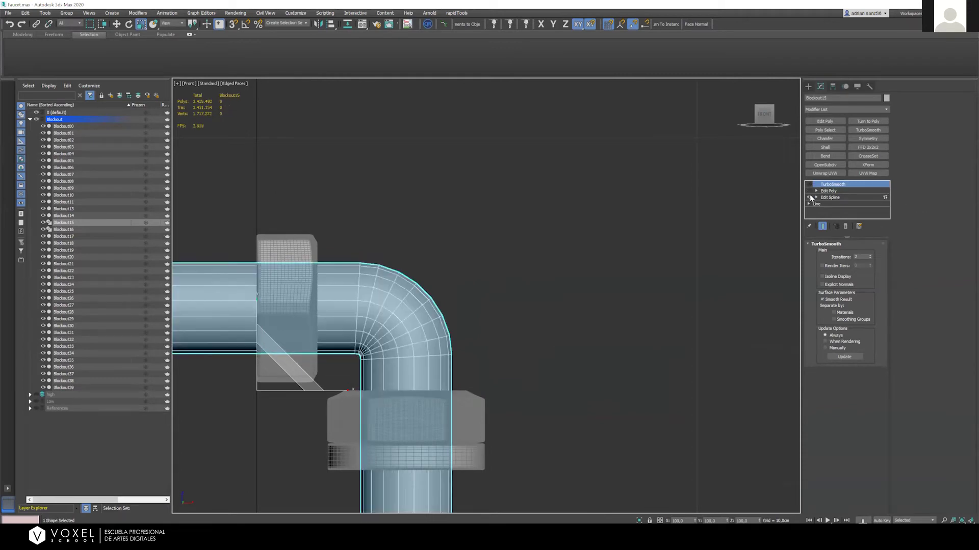
{"action": "left_click", "coordinate": [810, 198]}
{"action": "scroll", "coordinate": [439, 324], "scroll_direction": "down", "scroll_amount": 5}
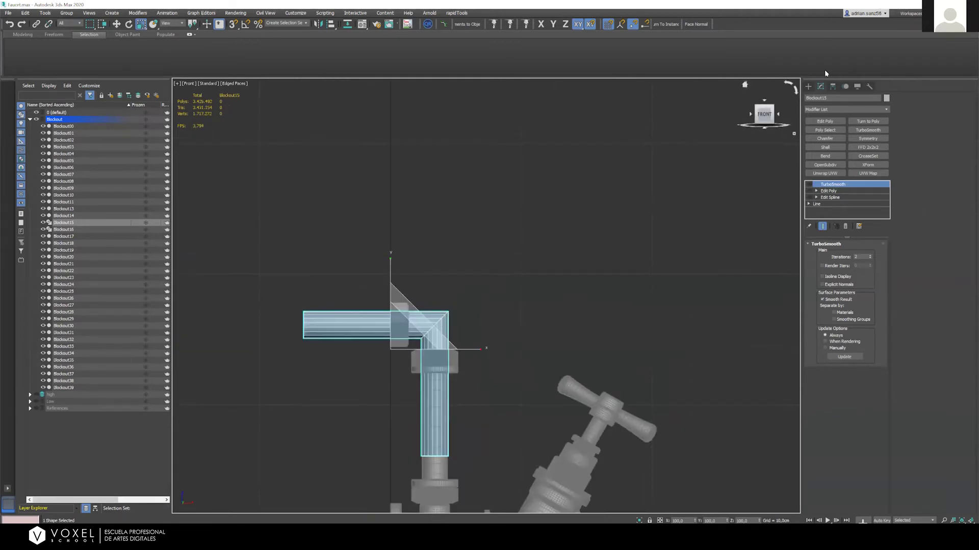
{"action": "left_click", "coordinate": [808, 86]}
{"action": "left_click", "coordinate": [816, 96]}
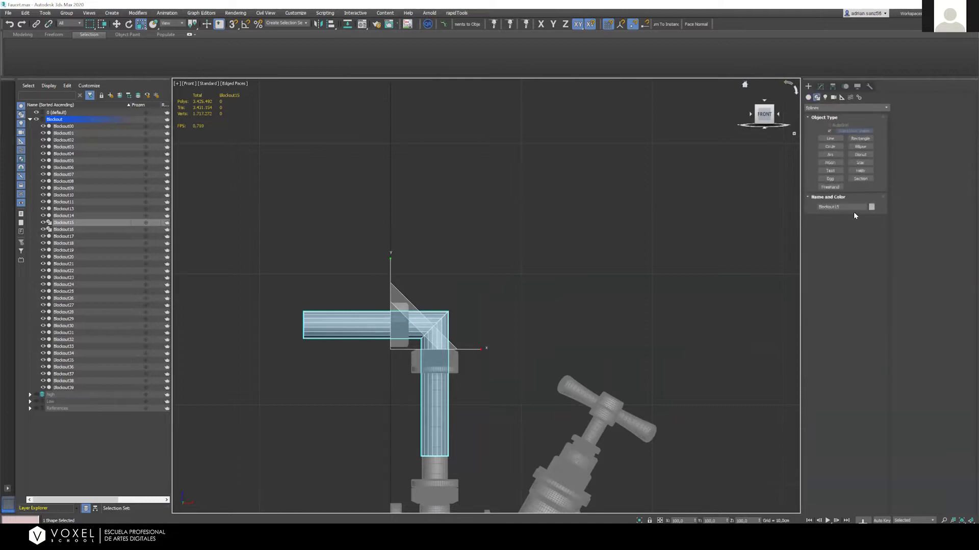
{"action": "left_click", "coordinate": [830, 138]}
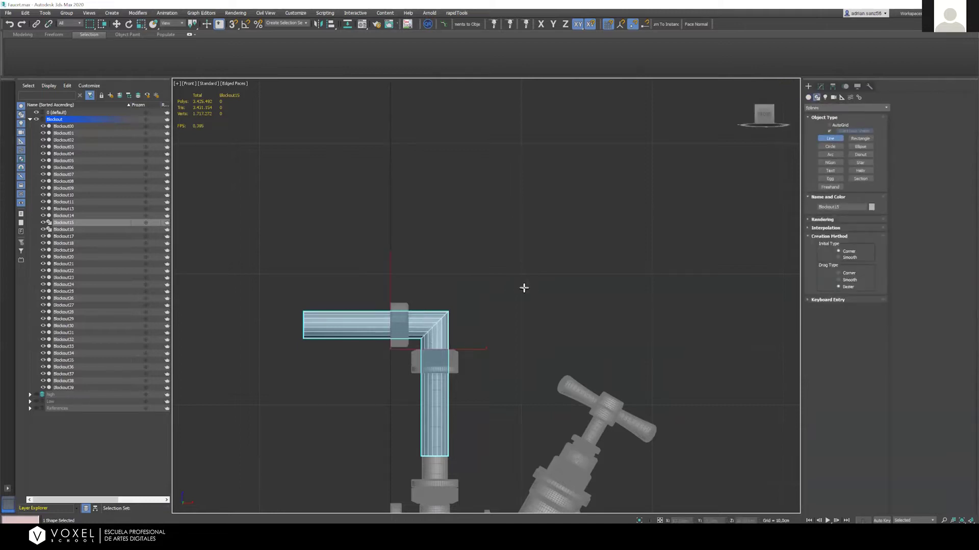
{"action": "key", "text": "s"}
{"action": "key", "text": "r"}
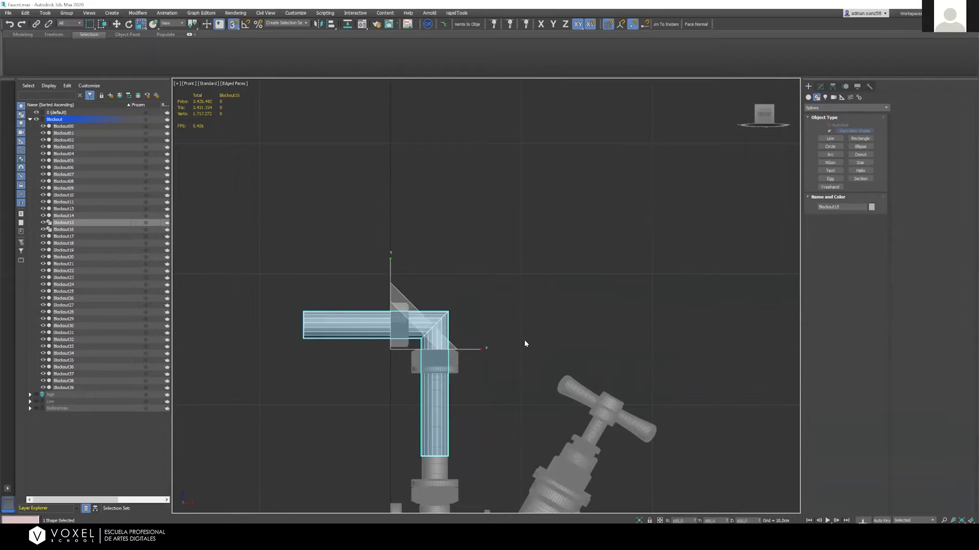
Isolate the hexagonal nut on the horizontal pipe, view it at an angle and show its modifiers
{"action": "left_click", "coordinate": [374, 308]}
{"action": "left_click", "coordinate": [397, 317]}
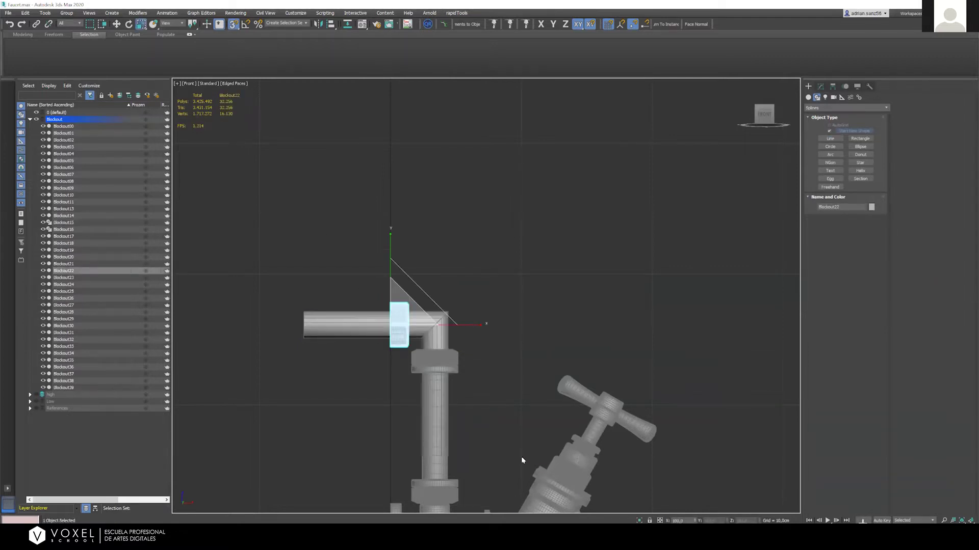
{"action": "key", "text": "alt+q"}
{"action": "middle_click_drag", "start_coordinate": [449, 251], "coordinate": [509, 239], "text": "alt"}
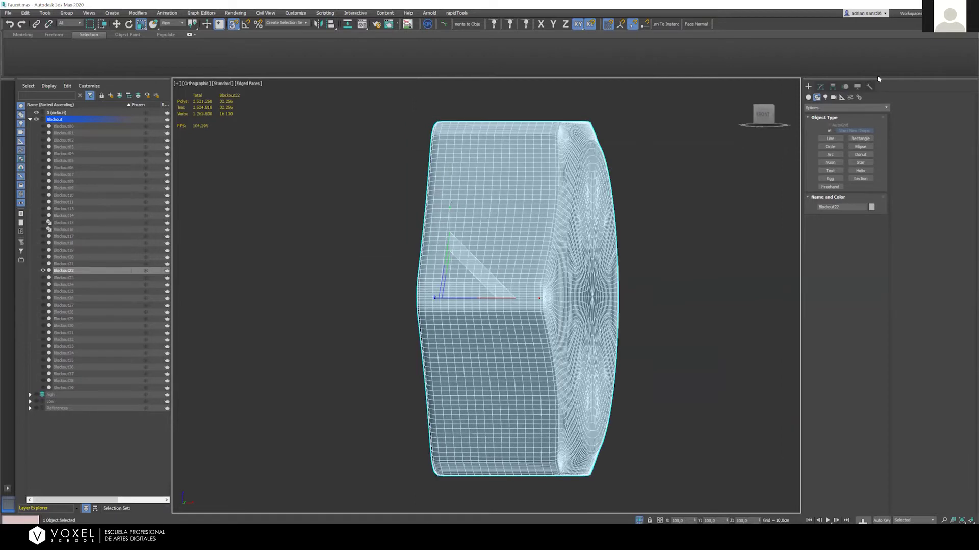
{"action": "left_click", "coordinate": [820, 86]}
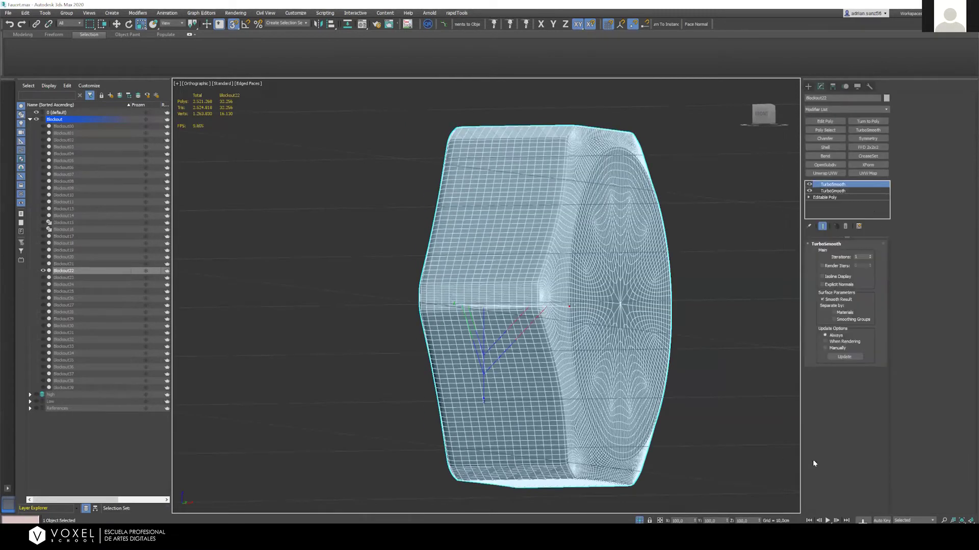
{"action": "scroll", "coordinate": [533, 224], "scroll_direction": "down", "scroll_amount": 2}
{"action": "middle_click_drag", "start_coordinate": [533, 223], "coordinate": [433, 286]}
{"action": "scroll", "coordinate": [418, 334], "scroll_direction": "down", "scroll_amount": 2}
{"action": "scroll", "coordinate": [433, 286], "scroll_direction": "up", "scroll_amount": 1}
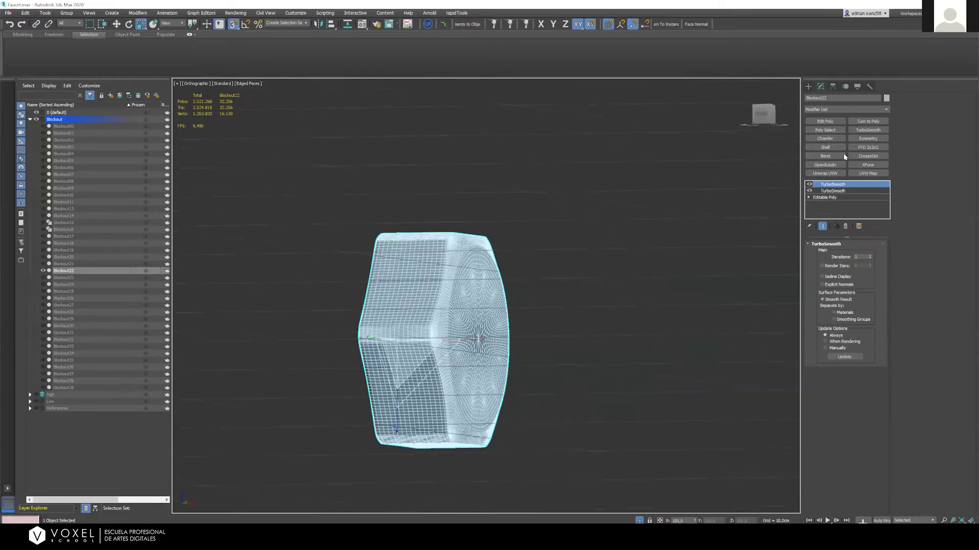
Turn off the nut's upper TurboSmooth, comparing the mesh with each of the two TurboSmooth modifiers on and off
{"action": "left_click", "coordinate": [810, 185]}
{"action": "left_click", "coordinate": [826, 191]}
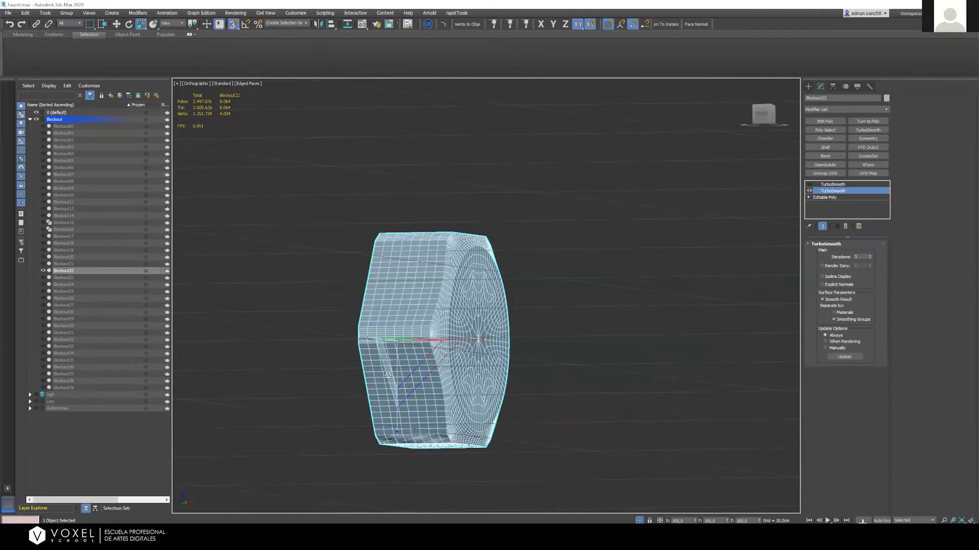
{"action": "middle_click_drag", "start_coordinate": [388, 374], "coordinate": [381, 369], "text": "alt"}
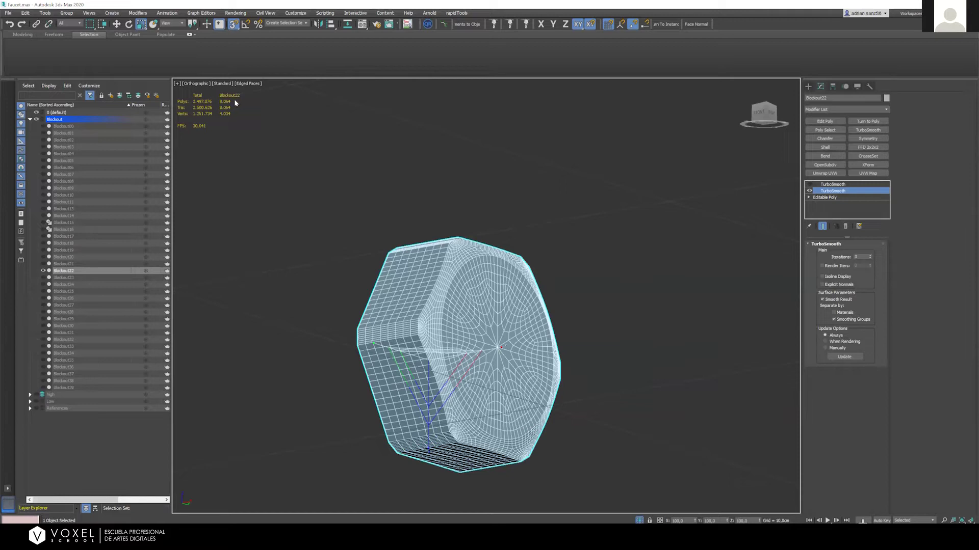
{"action": "left_click", "coordinate": [809, 184]}
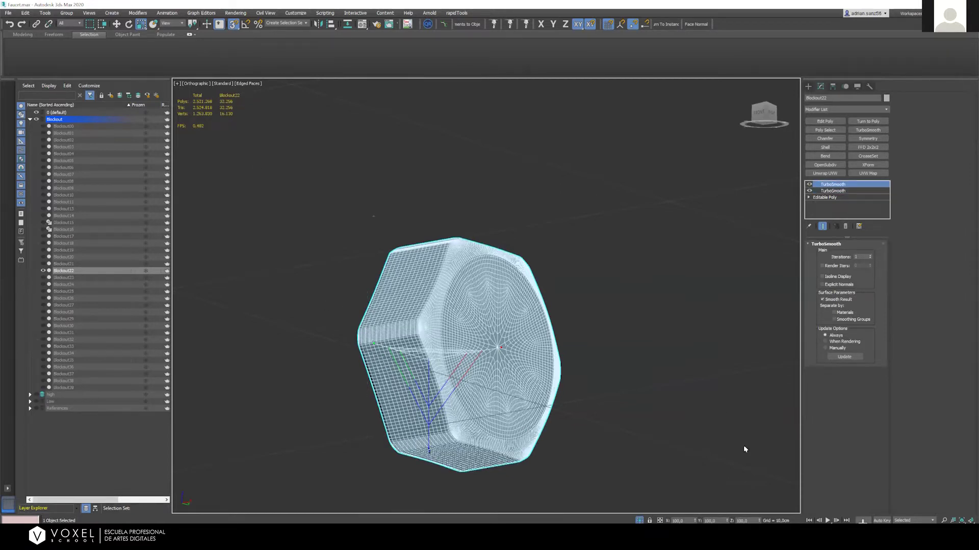
{"action": "left_click", "coordinate": [810, 184]}
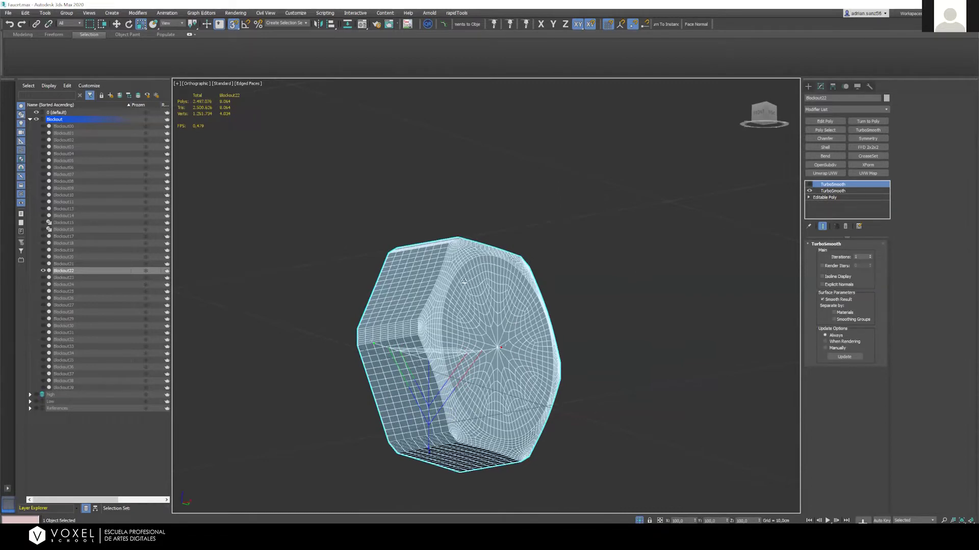
{"action": "left_click", "coordinate": [810, 191]}
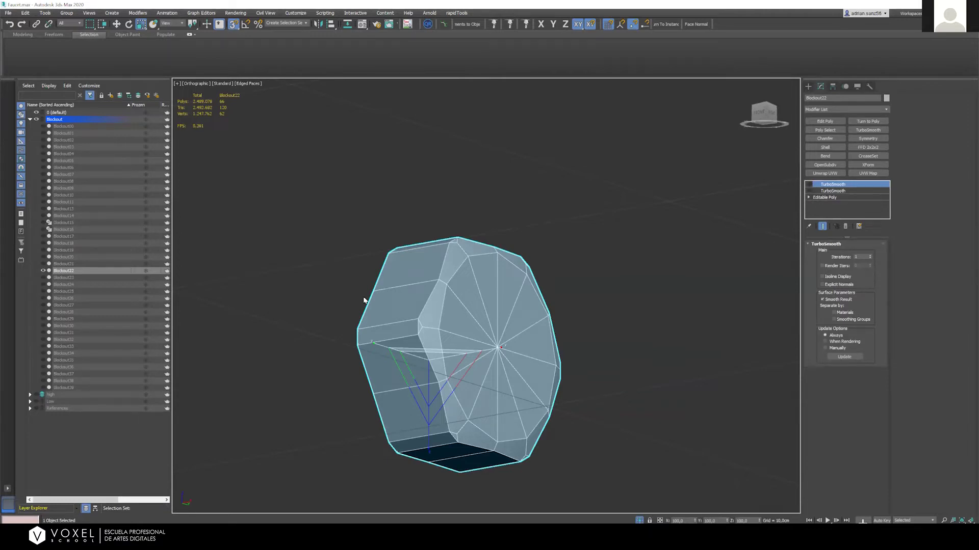
{"action": "left_click", "coordinate": [810, 191]}
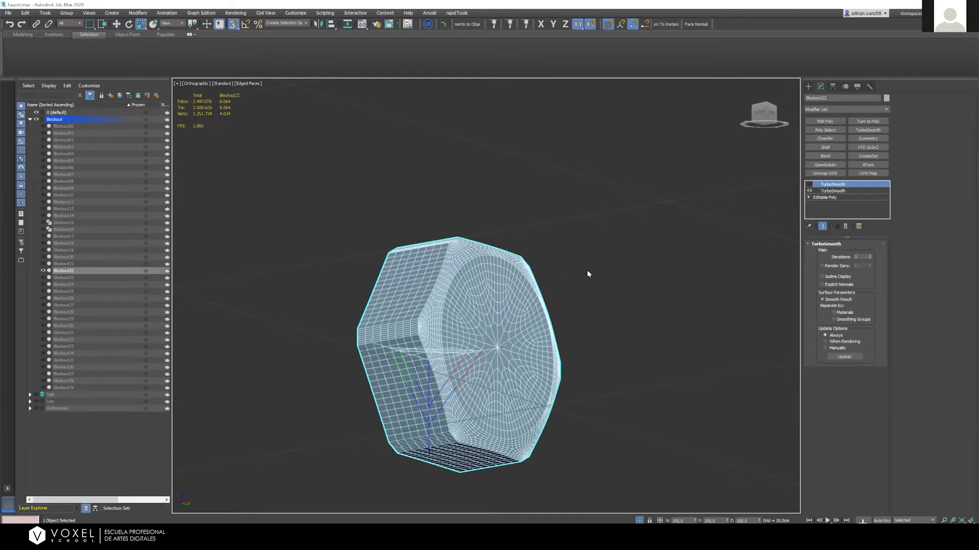
Set the nut's lower TurboSmooth to 2 iterations and hide edged faces to check the shading
{"action": "left_click", "coordinate": [826, 190]}
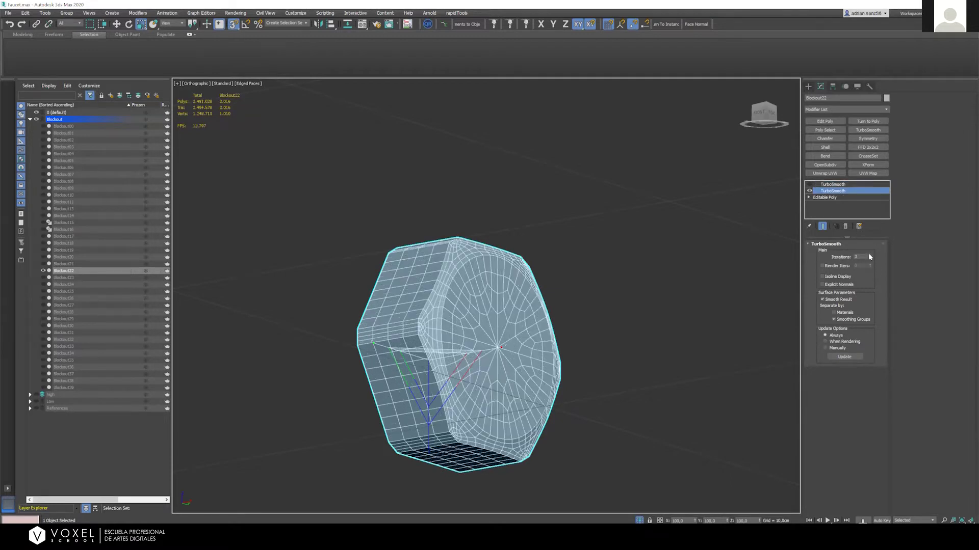
{"action": "left_click", "coordinate": [671, 255]}
{"action": "key", "text": "F4"}
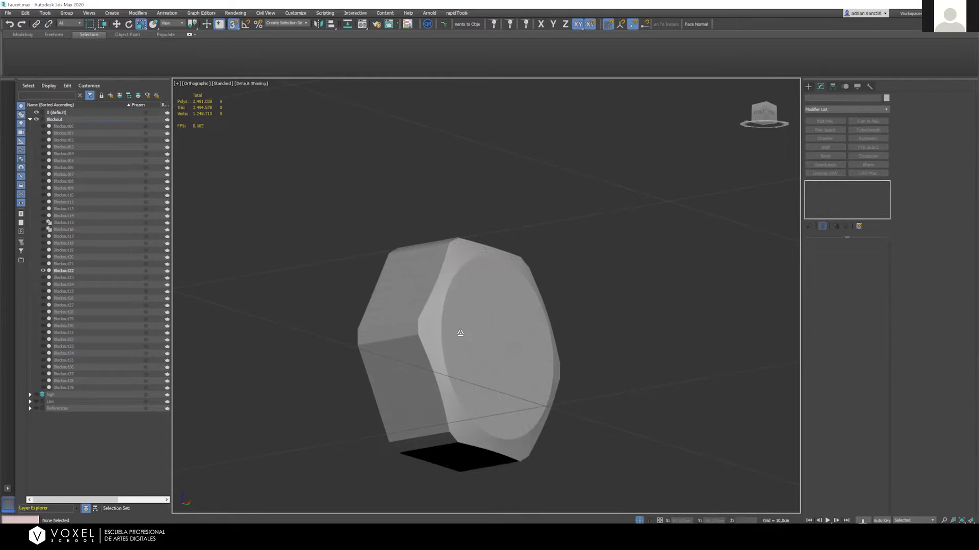
{"action": "left_click", "coordinate": [459, 334]}
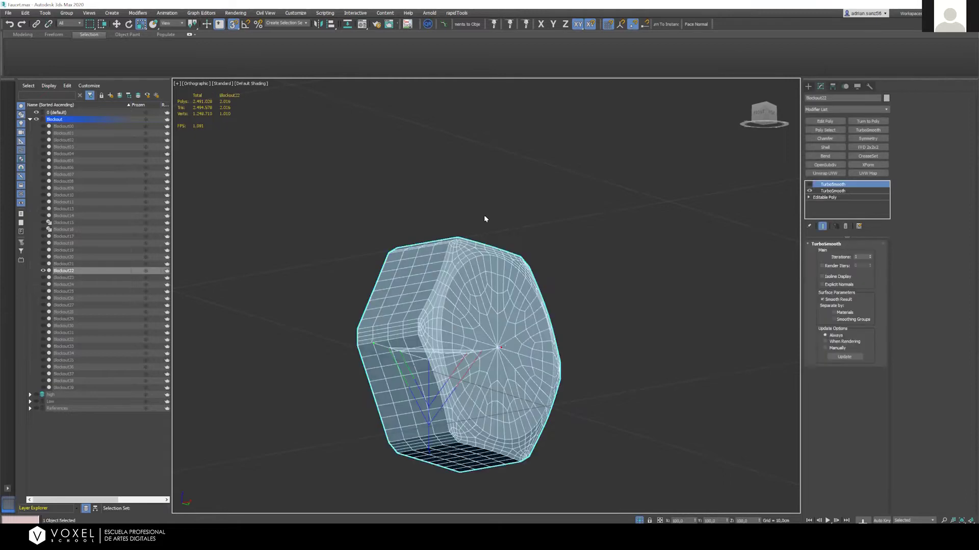
Exit isolation and get a close view of the nut on the horizontal pipe
{"action": "left_click", "coordinate": [565, 190]}
{"action": "scroll", "coordinate": [469, 292], "scroll_direction": "down", "scroll_amount": 5}
{"action": "middle_click_drag", "start_coordinate": [469, 293], "coordinate": [464, 344], "text": "alt"}
{"action": "key", "text": "alt+q"}
{"action": "scroll", "coordinate": [450, 291], "scroll_direction": "up", "scroll_amount": 10}
{"action": "middle_click_drag", "start_coordinate": [450, 291], "coordinate": [385, 403], "text": "alt"}
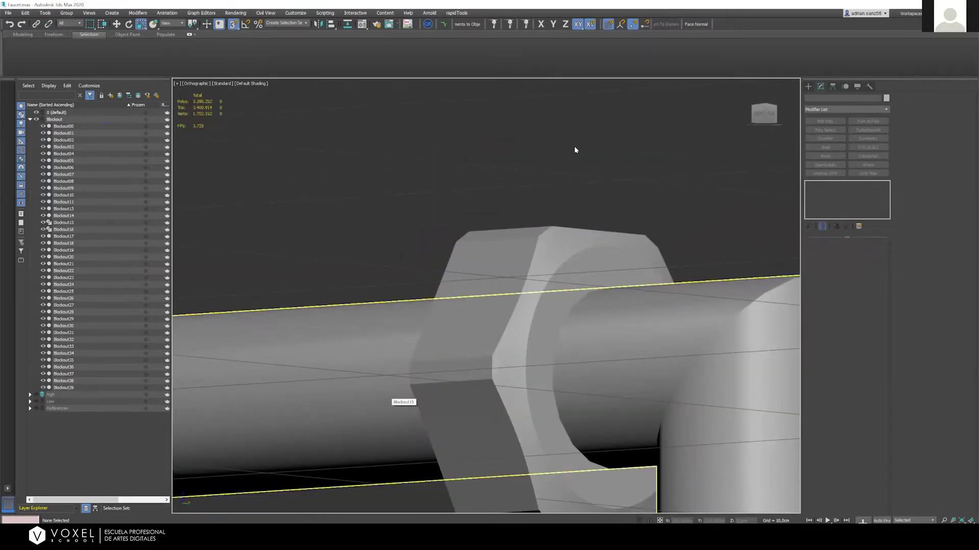
Examine the nut's mesh density and hard-edged shading beside the pipe, both selected and unselected
{"action": "left_click", "coordinate": [511, 243]}
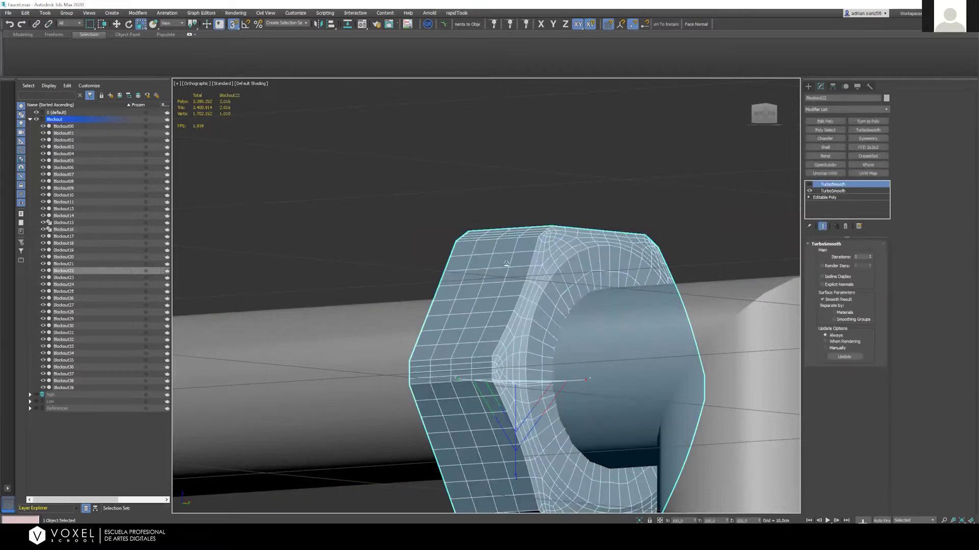
{"action": "scroll", "coordinate": [605, 244], "scroll_direction": "down", "scroll_amount": 2}
{"action": "scroll", "coordinate": [579, 257], "scroll_direction": "up", "scroll_amount": 1}
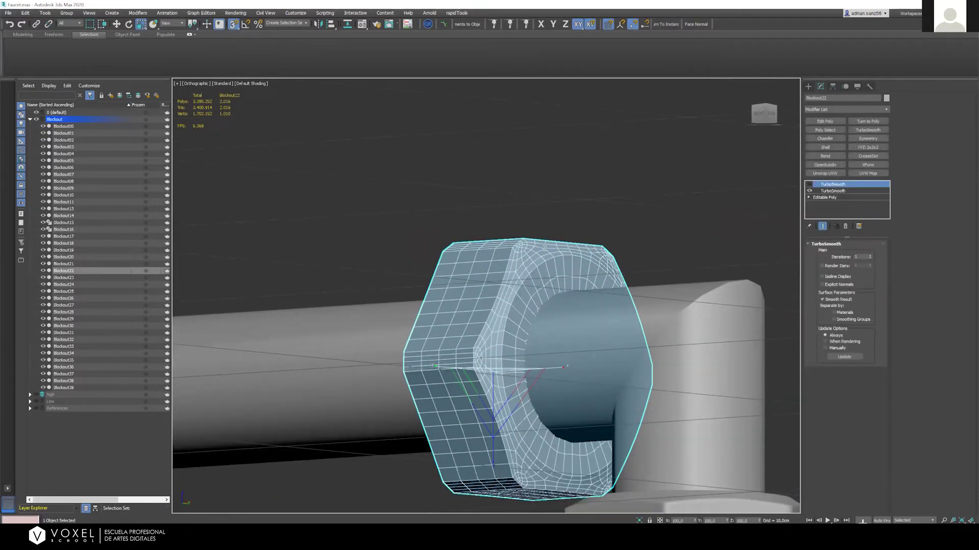
{"action": "middle_click_drag", "start_coordinate": [586, 271], "coordinate": [641, 235], "text": "alt"}
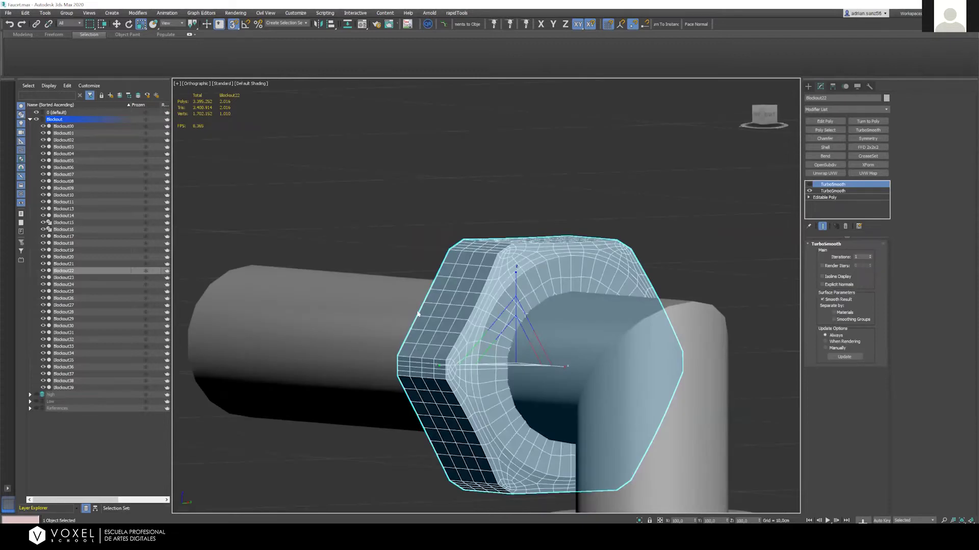
{"action": "left_click", "coordinate": [460, 197]}
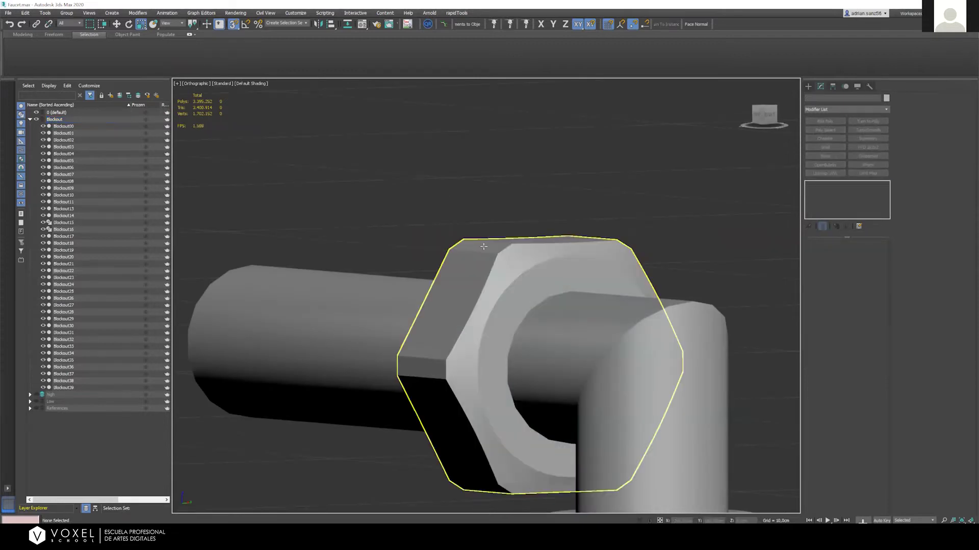
{"action": "left_click", "coordinate": [484, 247]}
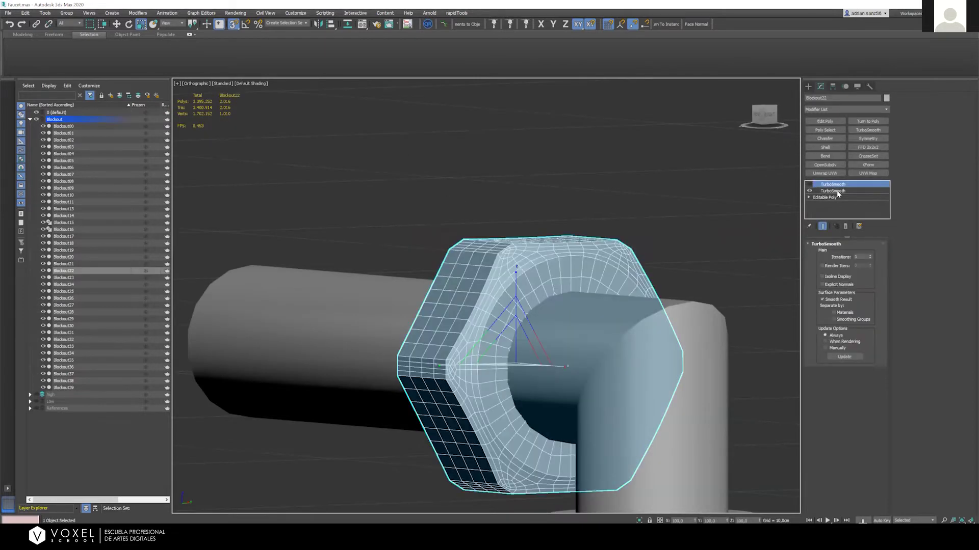
{"action": "left_click", "coordinate": [834, 190]}
{"action": "left_click", "coordinate": [569, 229]}
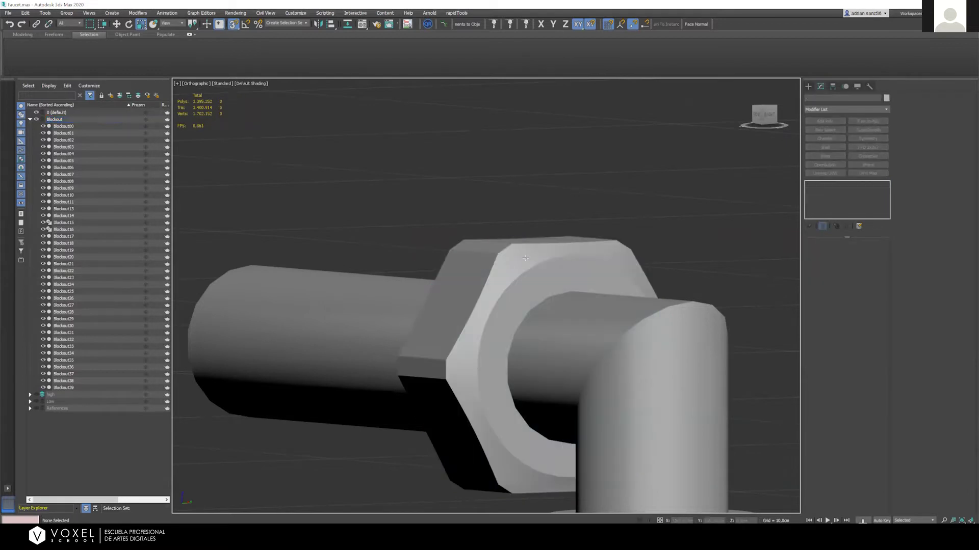
{"action": "left_click", "coordinate": [568, 271]}
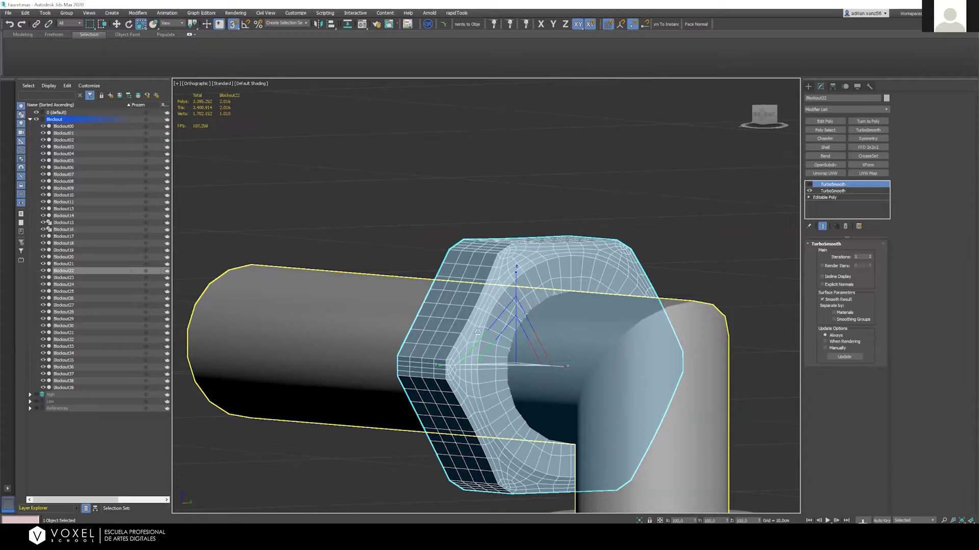
{"action": "middle_click_drag", "start_coordinate": [536, 295], "coordinate": [494, 304], "text": "alt"}
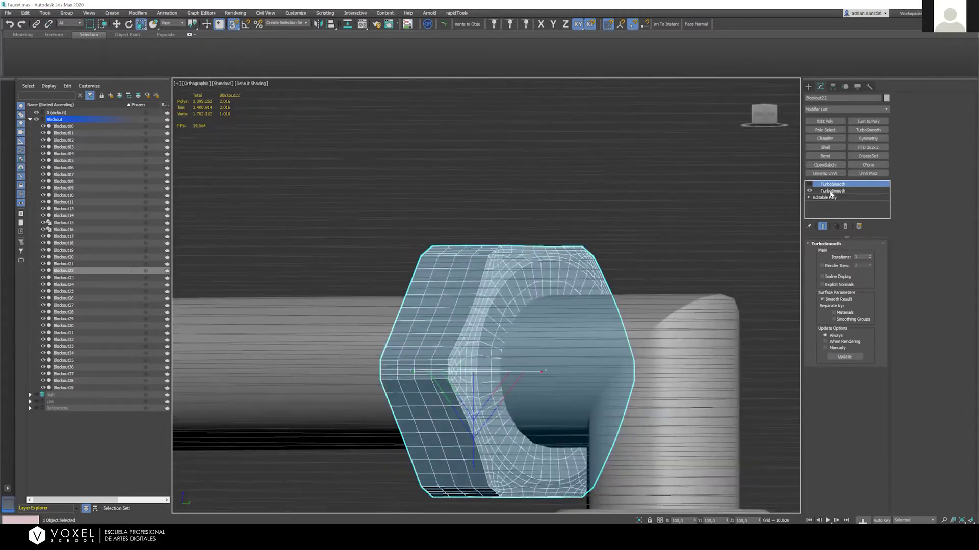
Turn off separation by smoothing groups in the nut's lower TurboSmooth
{"action": "left_click", "coordinate": [832, 191]}
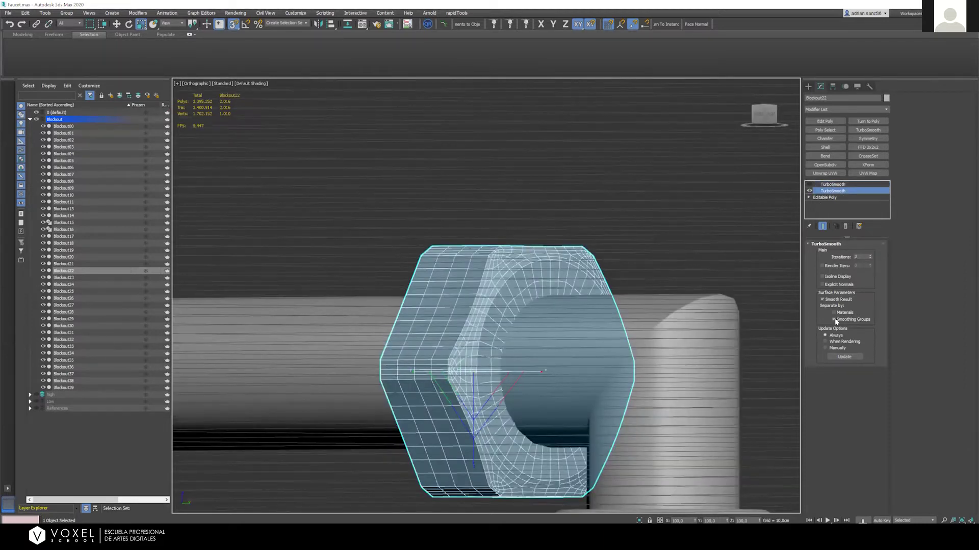
{"action": "left_click", "coordinate": [822, 319]}
{"action": "key", "text": "F4"}
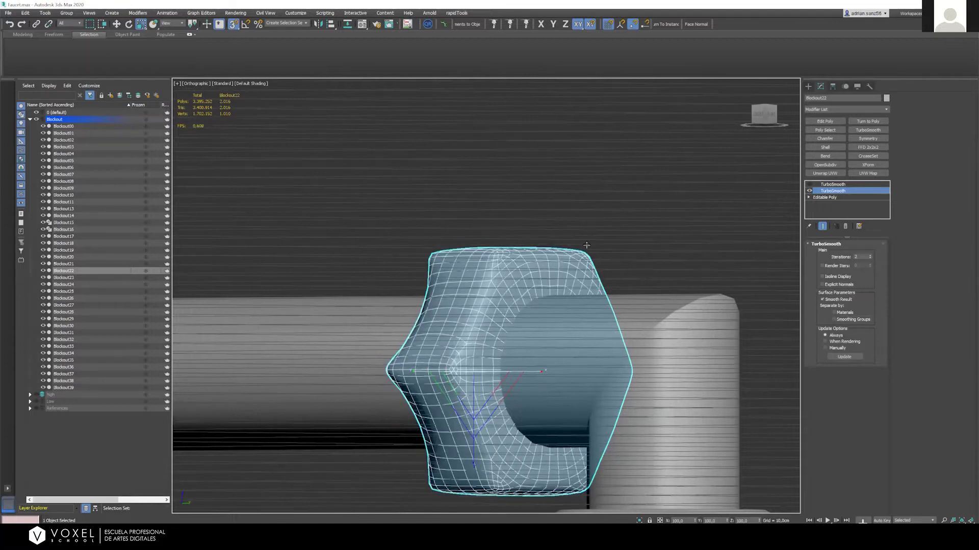
Examine the nut's smoothed shape and edge flow from several angles without smoothing-group separation
{"action": "left_click", "coordinate": [474, 173]}
{"action": "mouse_move", "coordinate": [474, 174]}
{"action": "middle_mouse_down", "text": "alt"}
{"action": "mouse_move", "coordinate": [507, 252]}
{"action": "mouse_move", "coordinate": [504, 214]}
{"action": "mouse_move", "coordinate": [578, 95]}
{"action": "middle_mouse_up", "text": "alt"}
{"action": "key", "text": "F4"}
{"action": "middle_click_drag", "start_coordinate": [594, 164], "coordinate": [583, 390], "text": "alt"}
{"action": "left_click", "coordinate": [541, 328]}
{"action": "middle_click_drag", "start_coordinate": [541, 328], "coordinate": [583, 270], "text": "alt"}
{"action": "scroll", "coordinate": [465, 293], "scroll_direction": "up", "scroll_amount": 3}
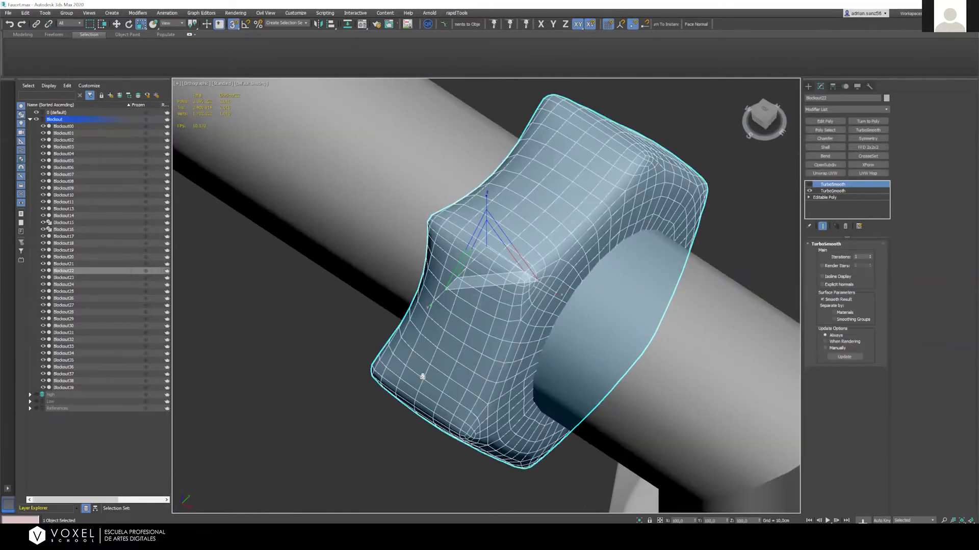
{"action": "middle_click_drag", "start_coordinate": [482, 312], "coordinate": [490, 290], "text": "alt"}
{"action": "scroll", "coordinate": [510, 357], "scroll_direction": "down", "scroll_amount": 3}
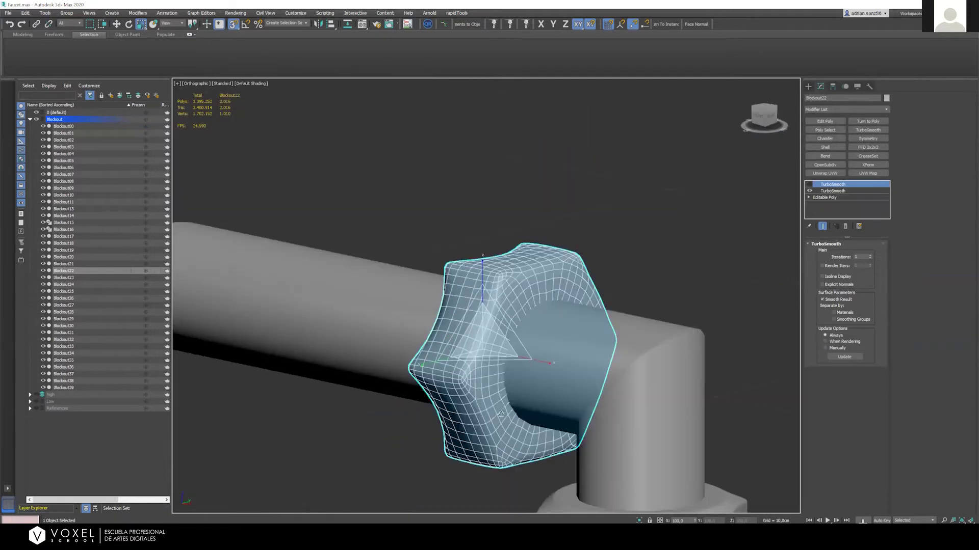
{"action": "scroll", "coordinate": [525, 331], "scroll_direction": "up", "scroll_amount": 1}
{"action": "middle_click_drag", "start_coordinate": [518, 340], "coordinate": [452, 379], "text": "alt"}
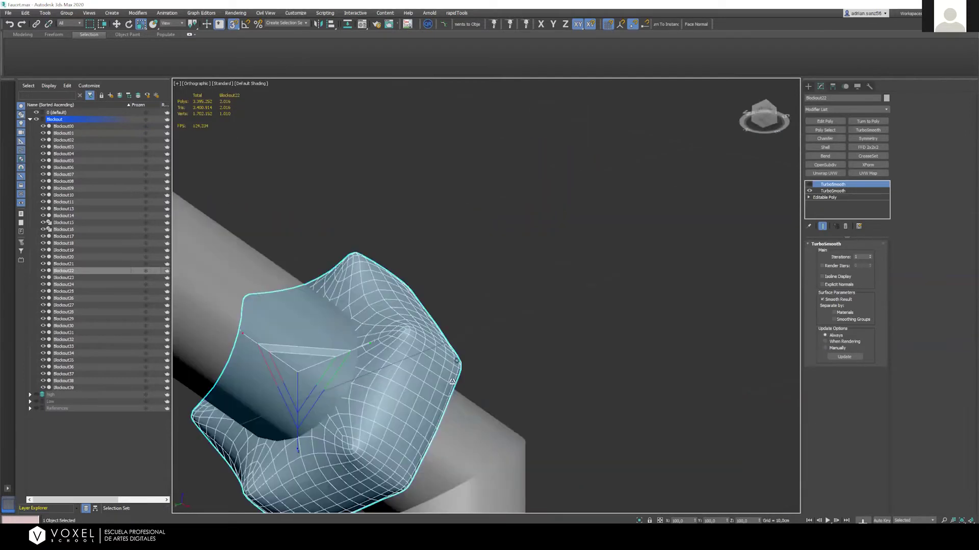
{"action": "middle_click_drag", "start_coordinate": [505, 316], "coordinate": [469, 330], "text": "alt"}
Raise the nut's lower TurboSmooth to 3 iterations
{"action": "key", "text": "shift+z"}
{"action": "key", "text": "shift+z"}
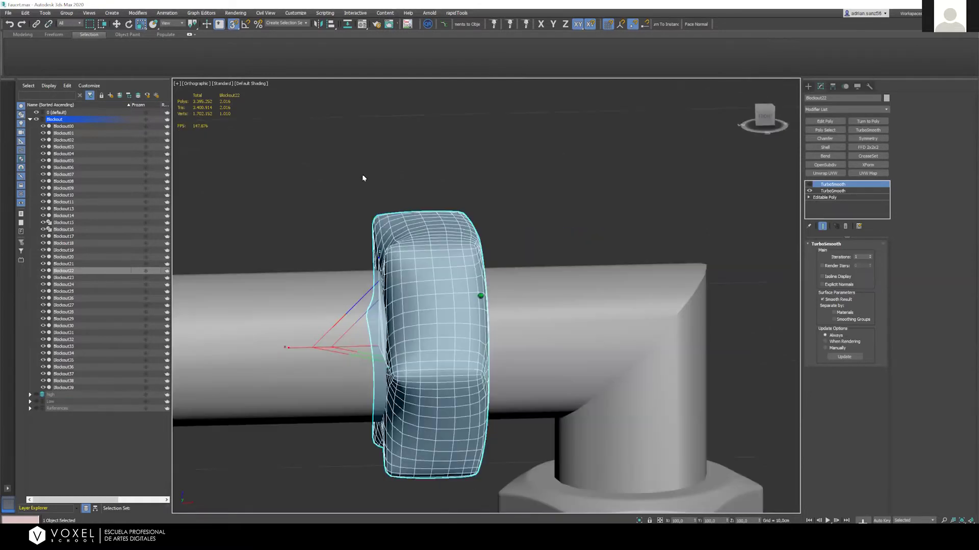
{"action": "key", "text": "shift+z"}
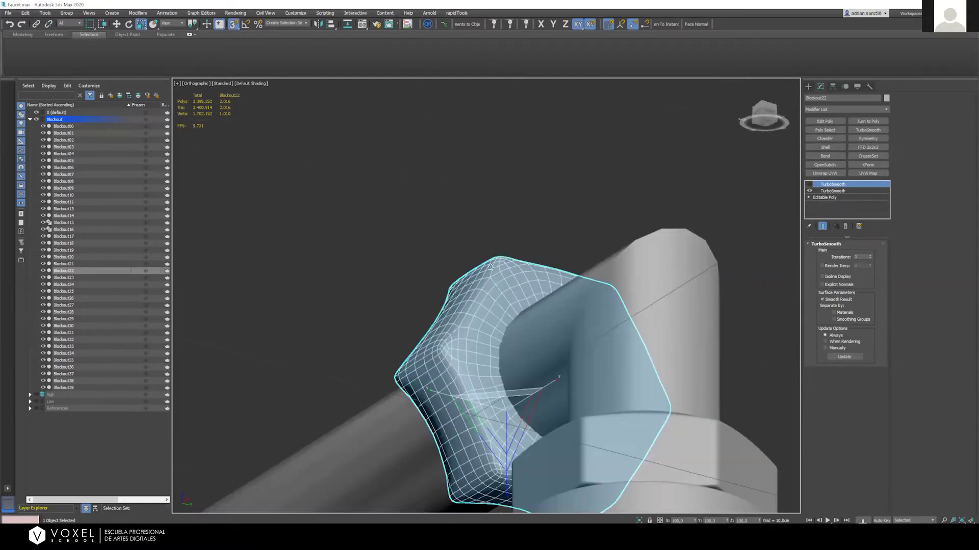
{"action": "key", "text": "shift+z"}
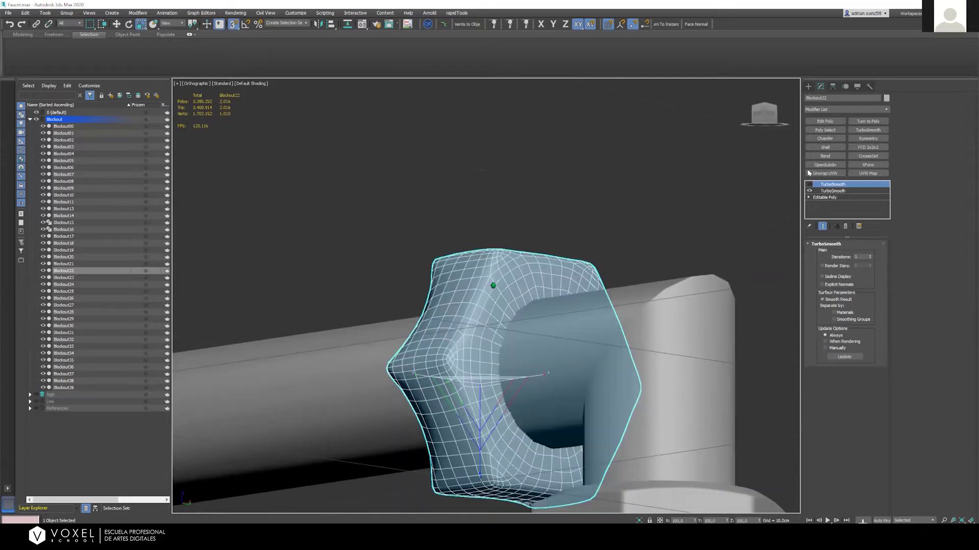
{"action": "key", "text": "shift+z"}
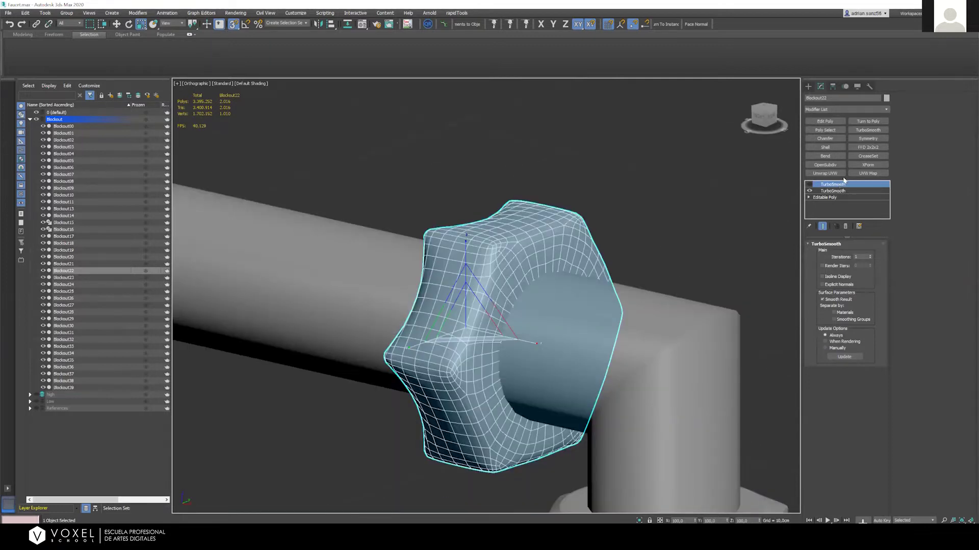
{"action": "left_click", "coordinate": [870, 256]}
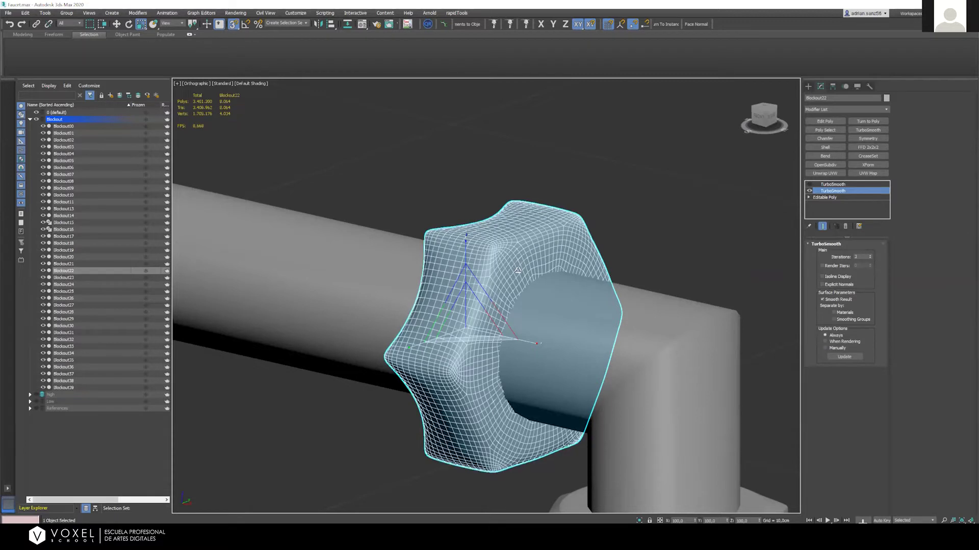
Examine the nut with and without edge display, and compare it with the whole faucet at near and far zoom distances
{"action": "key", "text": "F4"}
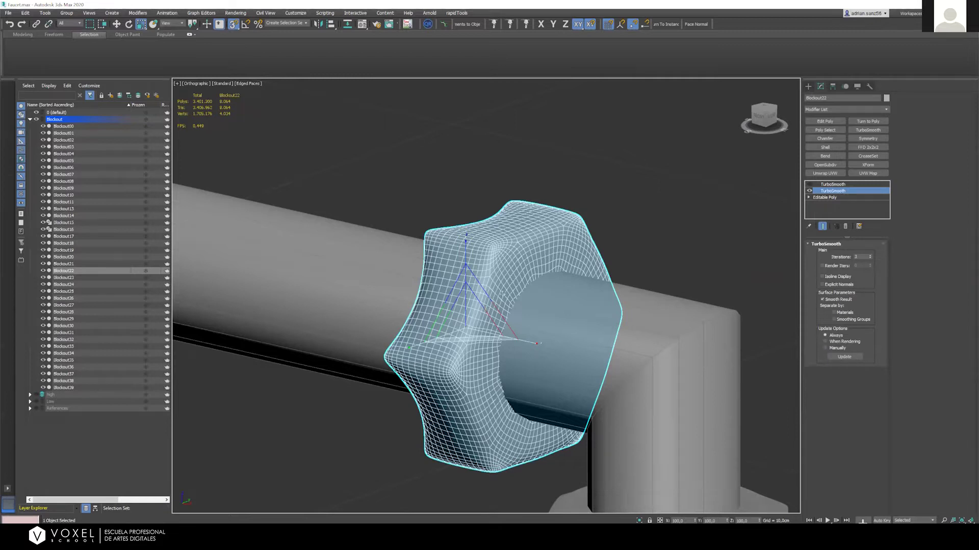
{"action": "left_click", "coordinate": [368, 207]}
{"action": "key", "text": "F4"}
{"action": "key", "text": "z"}
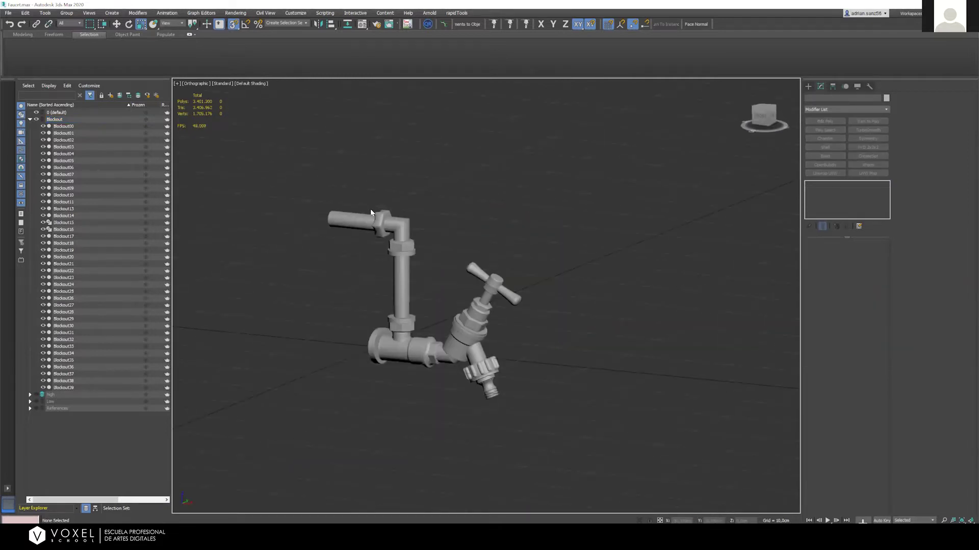
{"action": "scroll", "coordinate": [392, 209], "scroll_direction": "up", "scroll_amount": 5}
{"action": "scroll", "coordinate": [404, 205], "scroll_direction": "down", "scroll_amount": 3}
{"action": "scroll", "coordinate": [398, 207], "scroll_direction": "up", "scroll_amount": 3}
{"action": "scroll", "coordinate": [398, 209], "scroll_direction": "down", "scroll_amount": 3}
{"action": "scroll", "coordinate": [397, 209], "scroll_direction": "up", "scroll_amount": 3}
{"action": "scroll", "coordinate": [398, 211], "scroll_direction": "down", "scroll_amount": 3}
{"action": "scroll", "coordinate": [397, 211], "scroll_direction": "up", "scroll_amount": 8}
Turn on separation by smoothing groups in the nut's lower TurboSmooth and inspect its faces and hard edges from several angles
{"action": "left_click", "coordinate": [396, 283]}
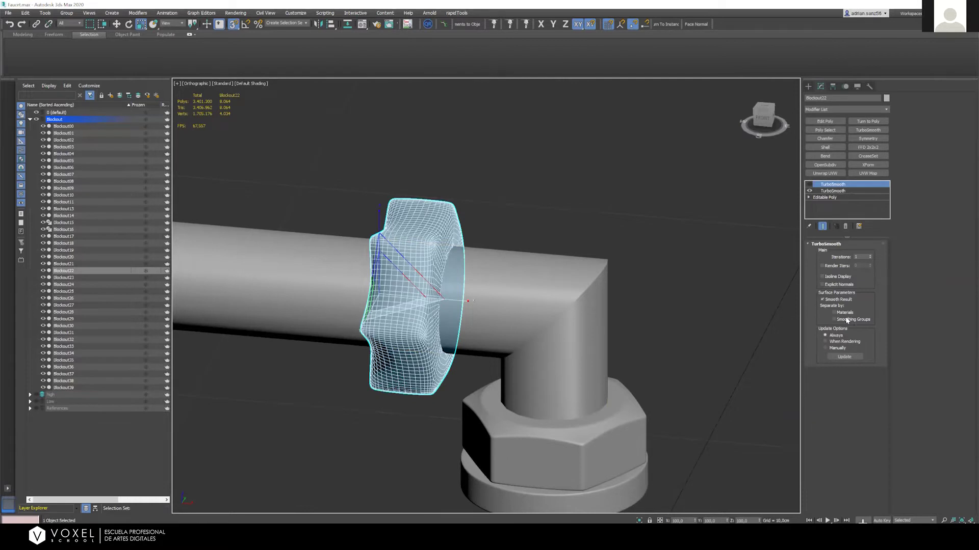
{"action": "left_click", "coordinate": [838, 191]}
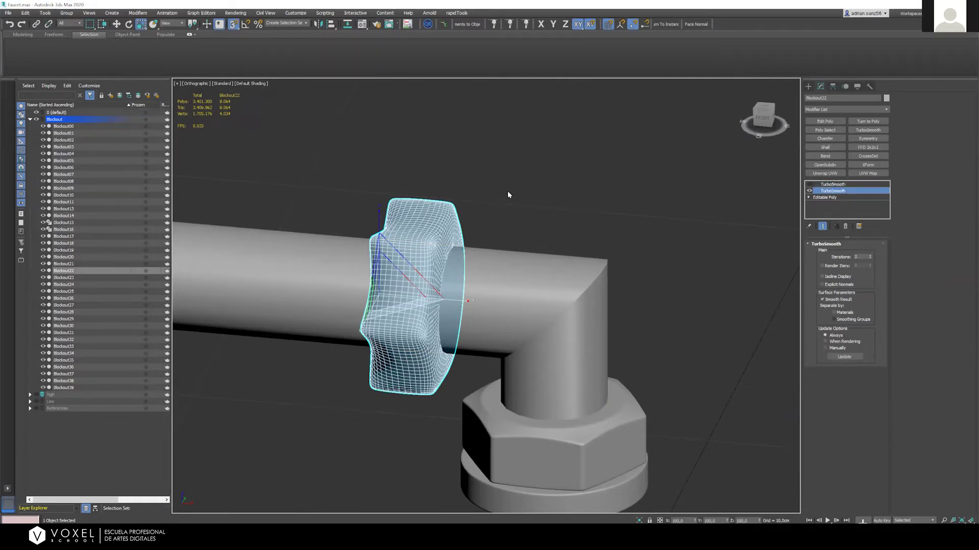
{"action": "left_click", "coordinate": [467, 225]}
{"action": "scroll", "coordinate": [386, 258], "scroll_direction": "up", "scroll_amount": 3}
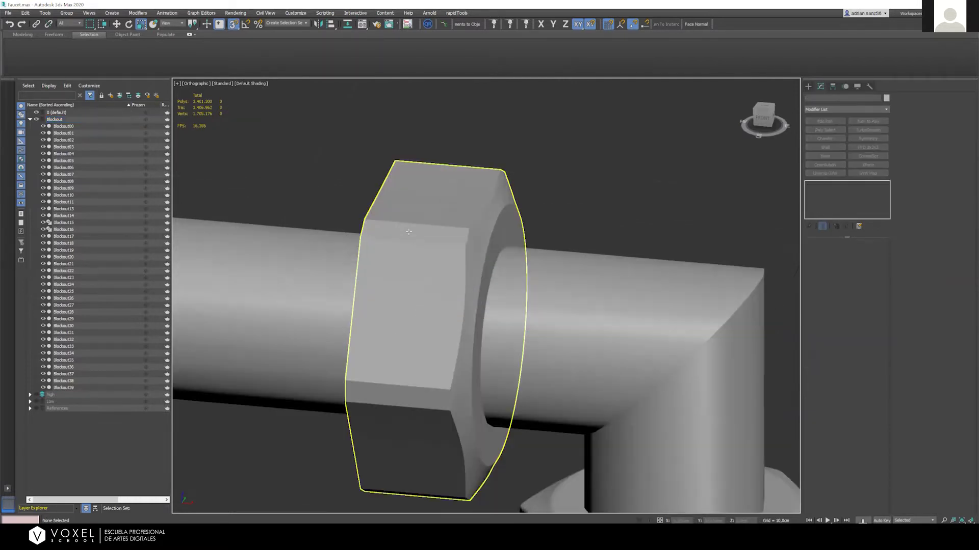
{"action": "middle_click_drag", "start_coordinate": [398, 229], "coordinate": [393, 211], "text": "alt"}
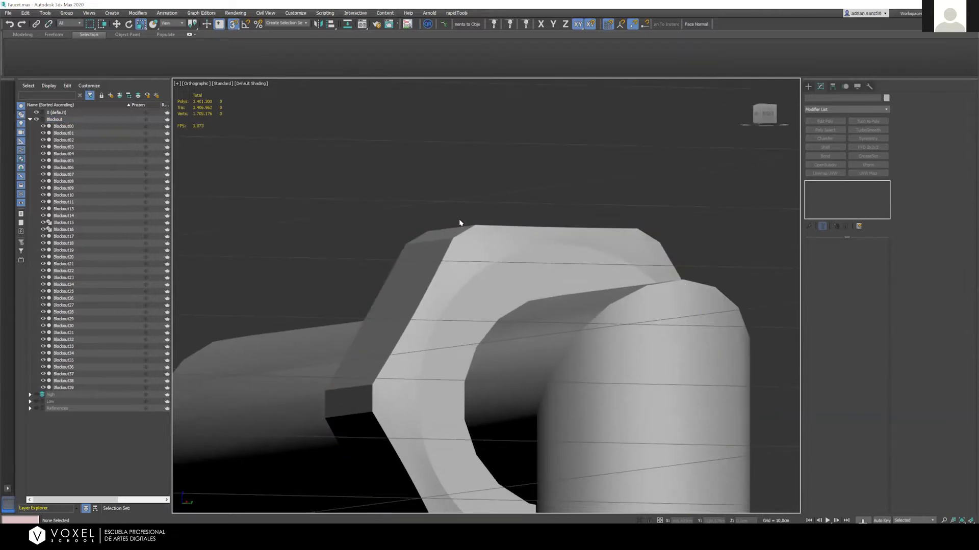
{"action": "middle_click_drag", "start_coordinate": [521, 203], "coordinate": [494, 262], "text": "alt"}
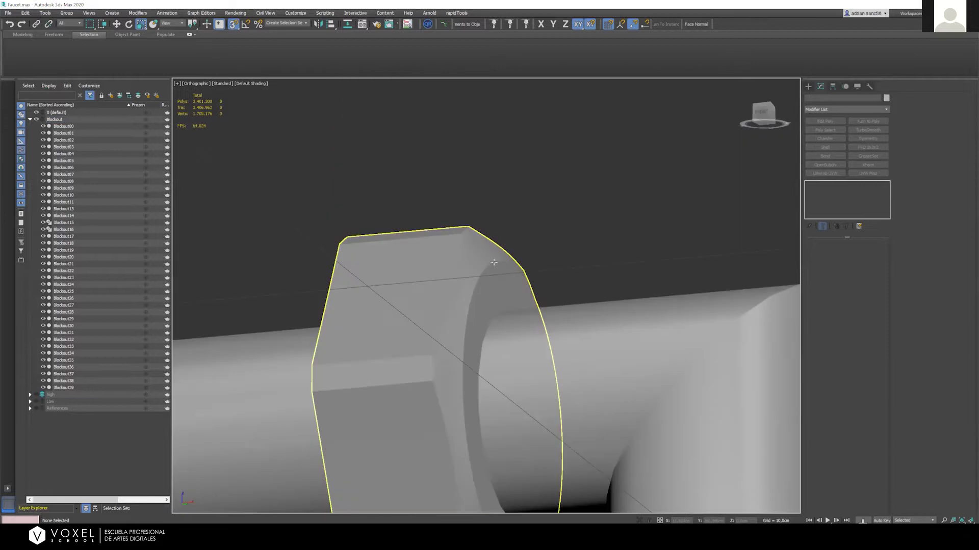
{"action": "middle_click_drag", "start_coordinate": [431, 350], "coordinate": [687, 185], "text": "alt"}
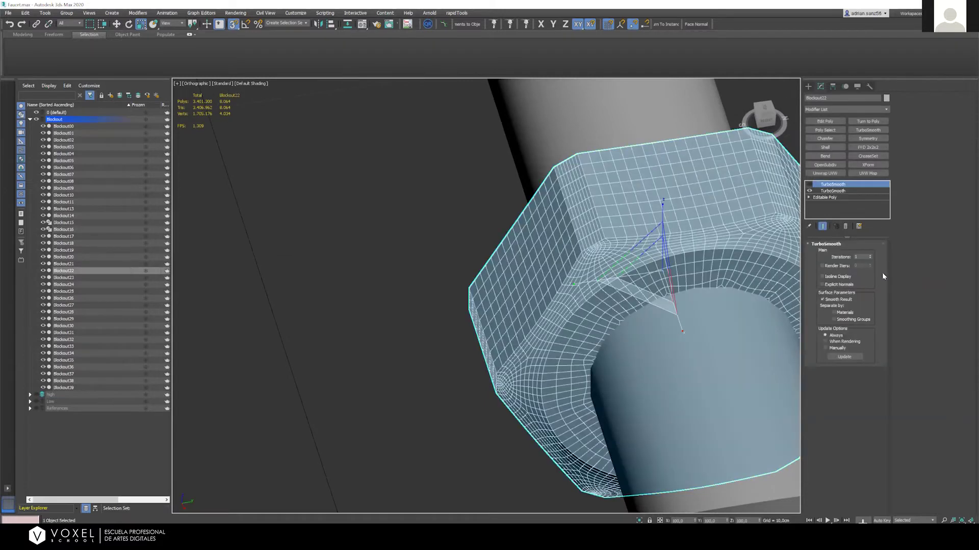
Set the nut's lower TurboSmooth to 2 iterations and re-enable the upper TurboSmooth
{"action": "left_click", "coordinate": [834, 190]}
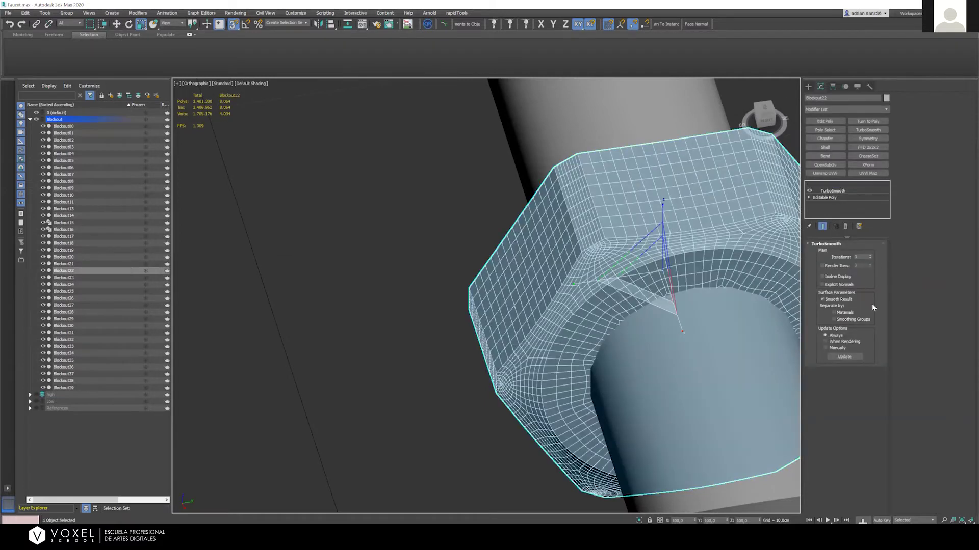
{"action": "left_click", "coordinate": [870, 259]}
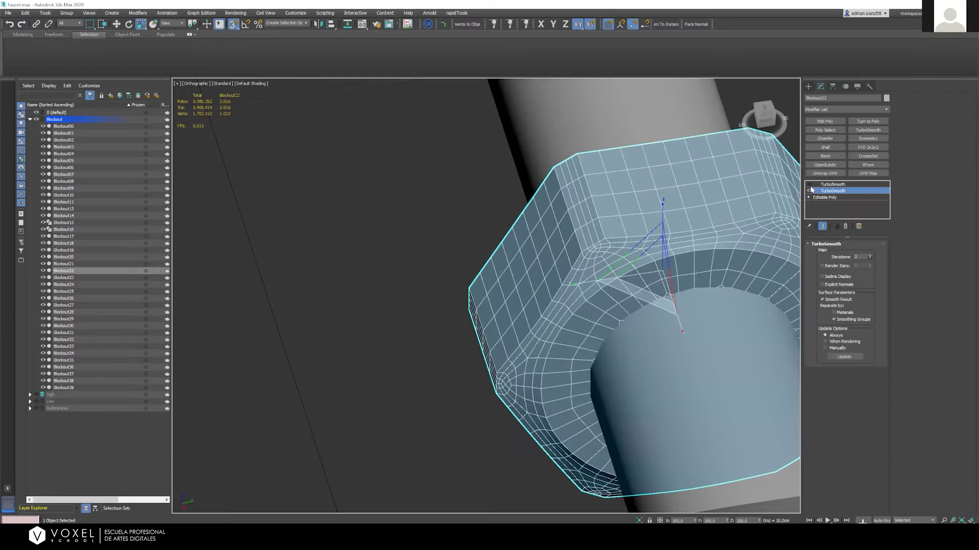
{"action": "left_click", "coordinate": [468, 187]}
Examine the nut's edge rounding and mesh beside the pipe with both TurboSmooth modifiers active
{"action": "key", "text": "F4"}
{"action": "scroll", "coordinate": [506, 338], "scroll_direction": "down", "scroll_amount": 2}
{"action": "key", "text": "F4"}
{"action": "mouse_move", "coordinate": [506, 338]}
{"action": "middle_mouse_down", "text": "alt"}
{"action": "mouse_move", "coordinate": [515, 319]}
{"action": "mouse_move", "coordinate": [541, 318]}
{"action": "middle_mouse_up", "text": "alt"}
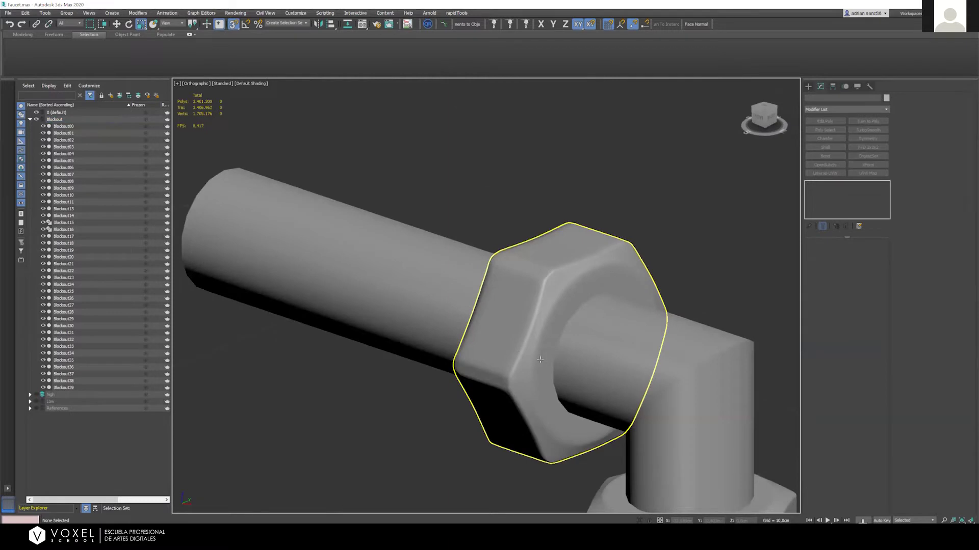
{"action": "left_click", "coordinate": [553, 300]}
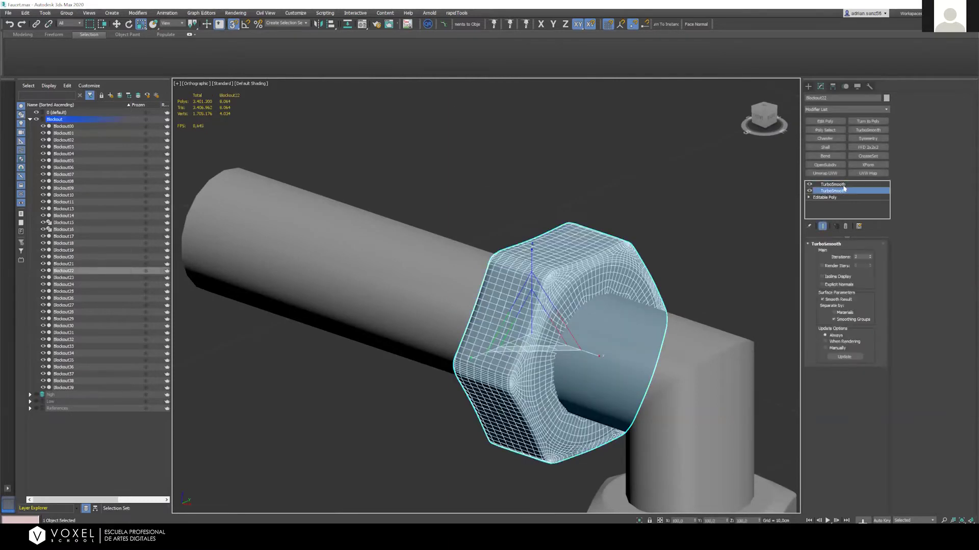
{"action": "left_click", "coordinate": [541, 184]}
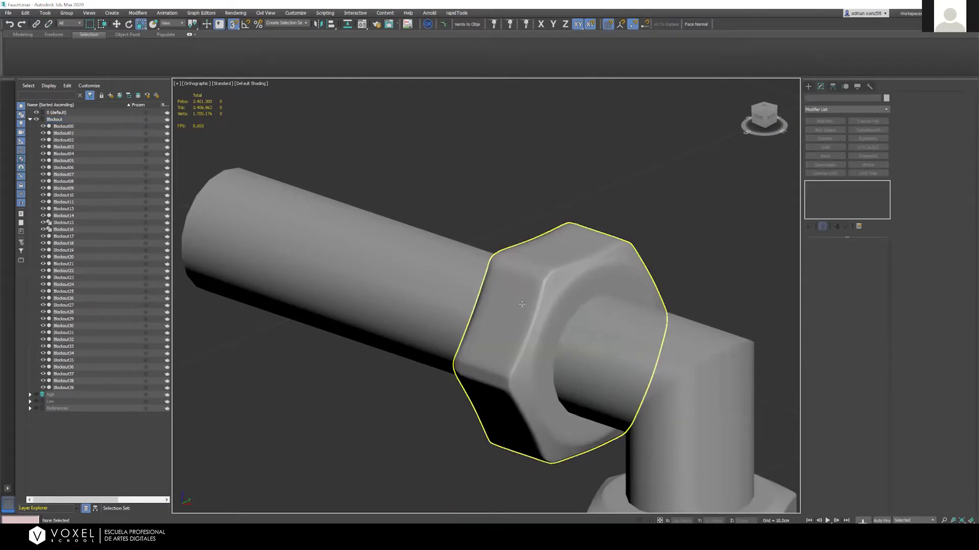
{"action": "middle_click_drag", "start_coordinate": [578, 243], "coordinate": [560, 269], "text": "alt"}
{"action": "middle_click_drag", "start_coordinate": [585, 298], "coordinate": [869, 235], "text": "alt"}
Raise the iterations of the nut's upper TurboSmooth and check its rounded edges from another angle
{"action": "key", "text": "ctrl+z"}
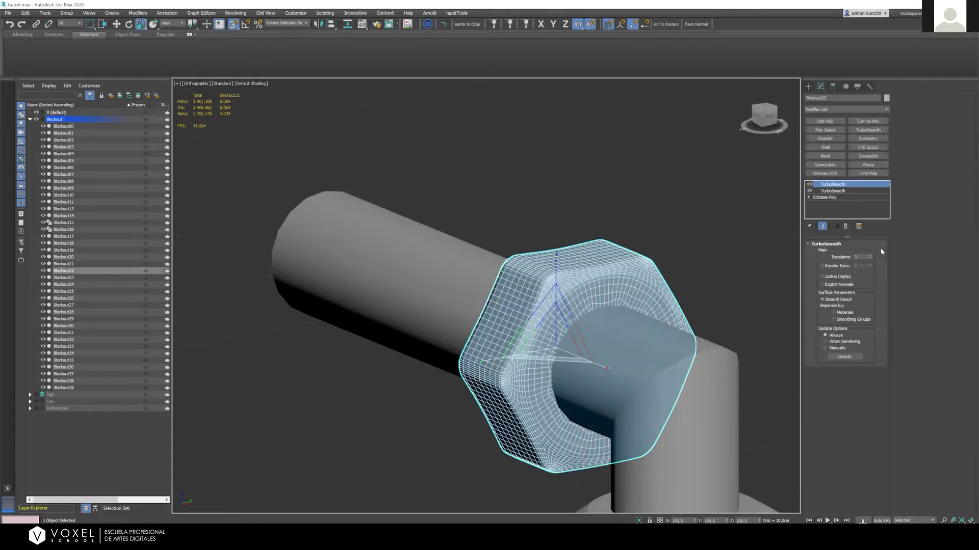
{"action": "key", "text": "ctrl+z"}
{"action": "left_click", "coordinate": [665, 178]}
{"action": "middle_click_drag", "start_coordinate": [586, 317], "coordinate": [731, 230], "text": "alt"}
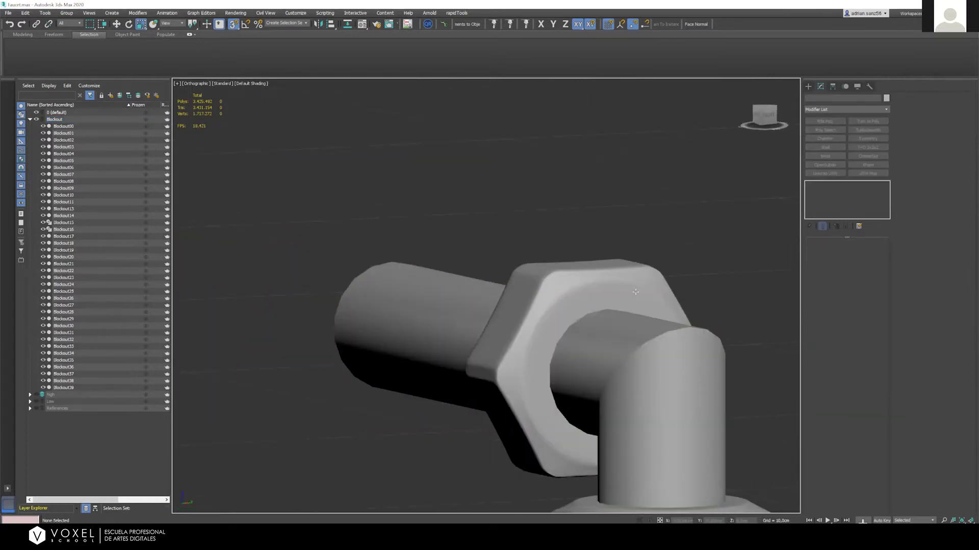
{"action": "left_click", "coordinate": [623, 285]}
{"action": "left_click", "coordinate": [611, 203]}
Re-enable the Edit Spline, Edit Poly and TurboSmooth modifiers on the bent pipe at the top of the faucet
{"action": "scroll", "coordinate": [451, 188], "scroll_direction": "down", "scroll_amount": 5}
{"action": "scroll", "coordinate": [499, 244], "scroll_direction": "up", "scroll_amount": 3}
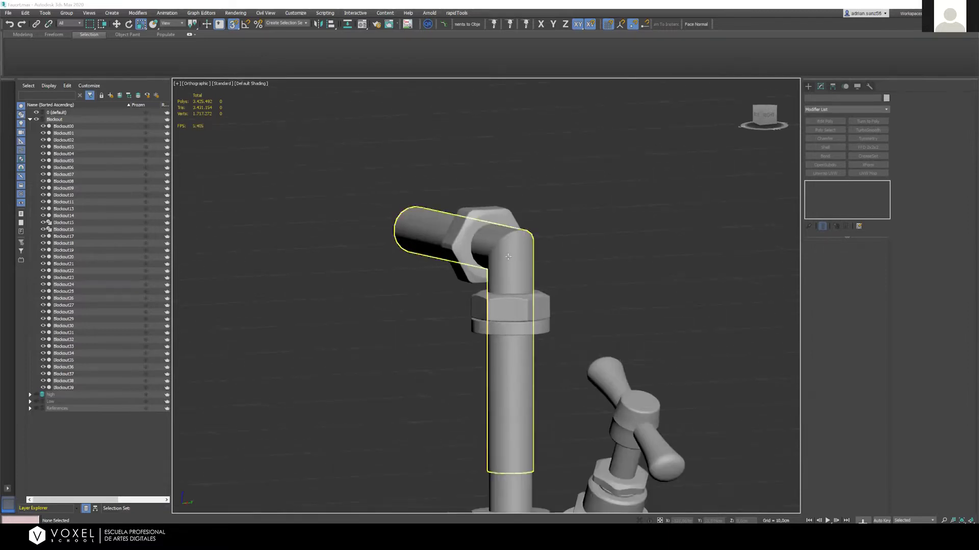
{"action": "left_click", "coordinate": [500, 243]}
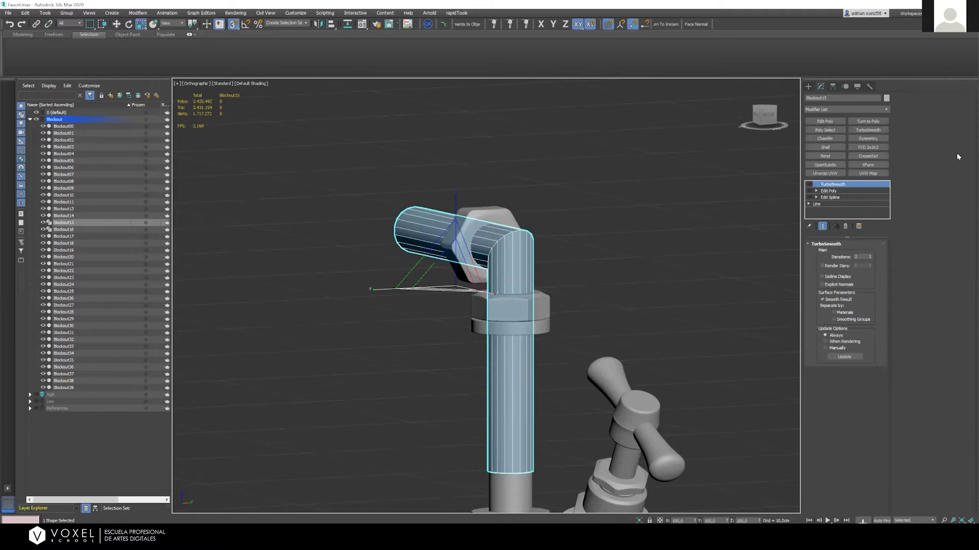
{"action": "left_click", "coordinate": [812, 191]}
{"action": "left_click", "coordinate": [809, 190]}
{"action": "left_click", "coordinate": [810, 184]}
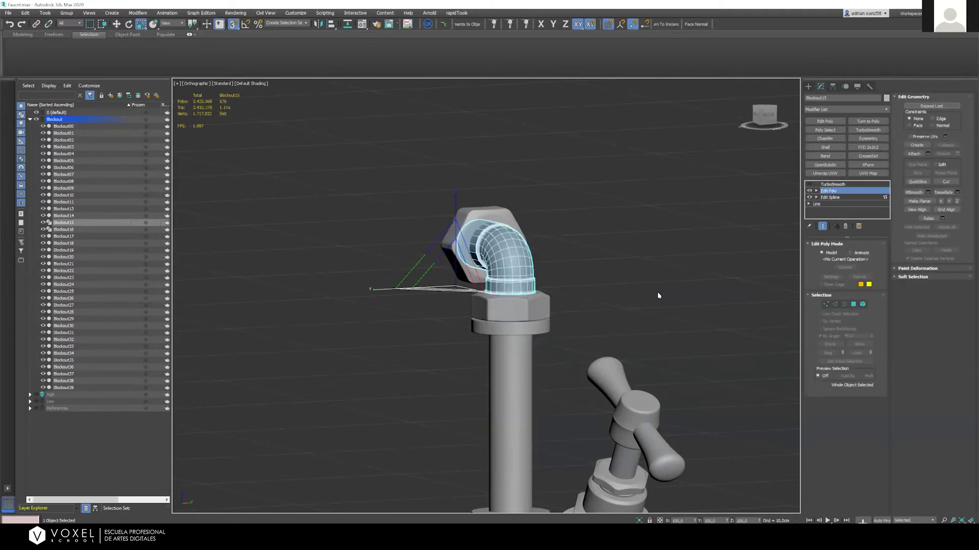
{"action": "left_click", "coordinate": [439, 197]}
Examine the complete faucet blockout from several angles, from the upper elbow down to the hose connector
{"action": "scroll", "coordinate": [579, 160], "scroll_direction": "down", "scroll_amount": 1}
{"action": "middle_click_drag", "start_coordinate": [584, 460], "coordinate": [583, 390]}
{"action": "scroll", "coordinate": [582, 461], "scroll_direction": "up", "scroll_amount": 1}
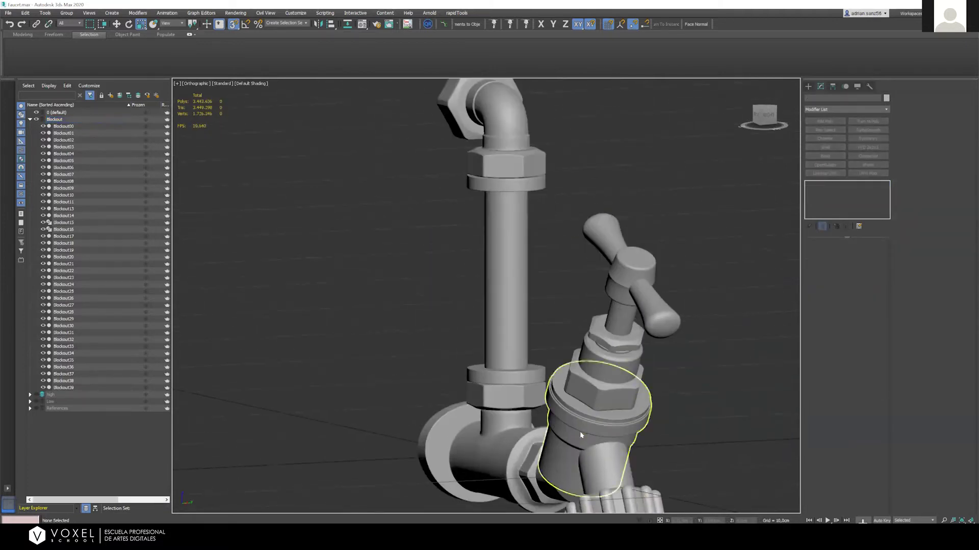
{"action": "middle_click_drag", "start_coordinate": [311, 263], "coordinate": [374, 285], "text": "alt"}
{"action": "scroll", "coordinate": [374, 285], "scroll_direction": "down", "scroll_amount": 5}
{"action": "scroll", "coordinate": [645, 328], "scroll_direction": "up", "scroll_amount": 4}
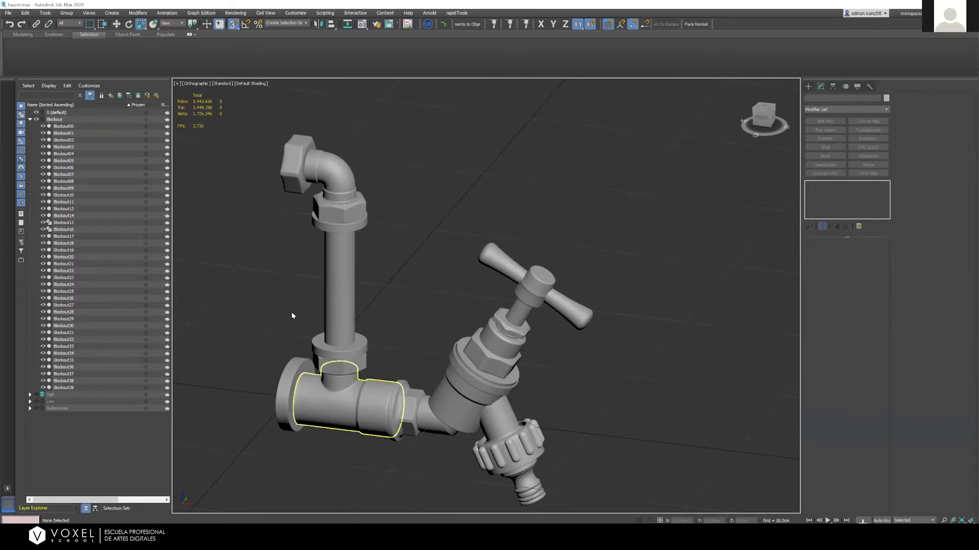
{"action": "left_click_drag", "start_coordinate": [561, 390], "coordinate": [609, 489]}
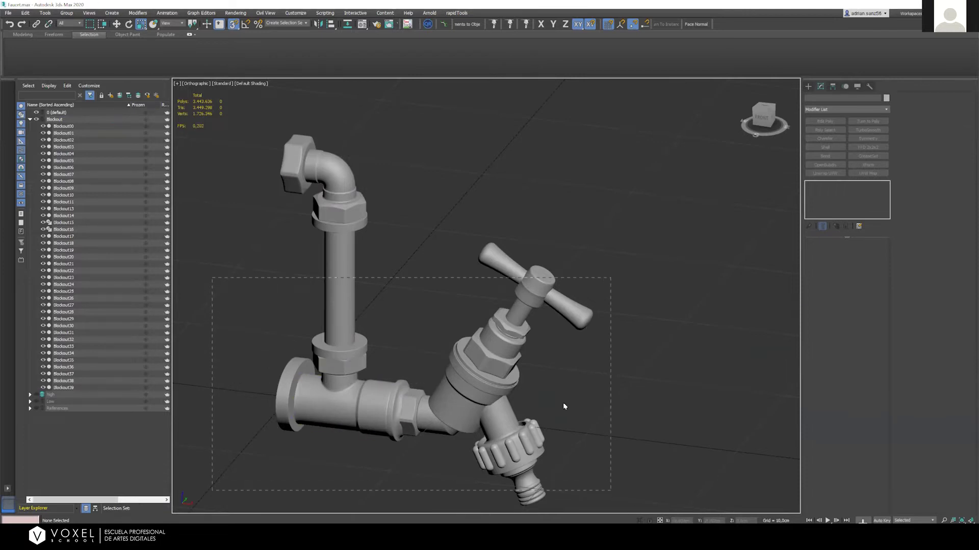
{"action": "left_click", "coordinate": [578, 464]}
Isolate the hose connector without its grip ribs, examine its hollow collar from above, and exit isolation
{"action": "scroll", "coordinate": [547, 395], "scroll_direction": "up", "scroll_amount": 10}
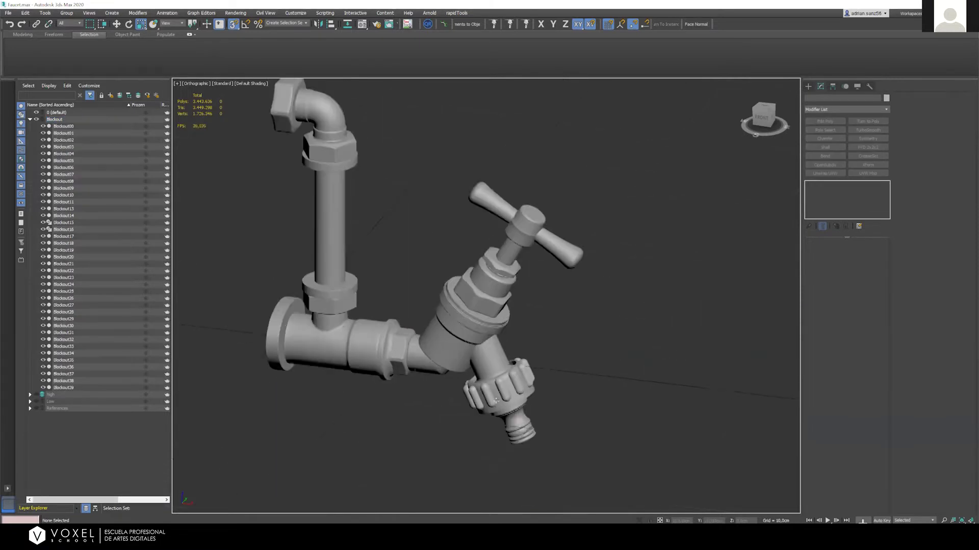
{"action": "middle_click_drag", "start_coordinate": [511, 308], "coordinate": [521, 306], "text": "alt"}
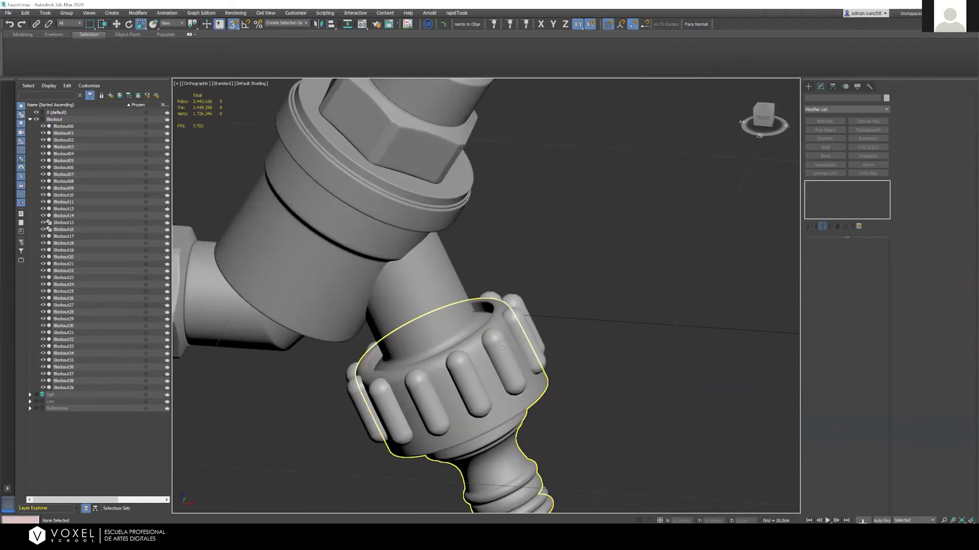
{"action": "left_click", "coordinate": [496, 367]}
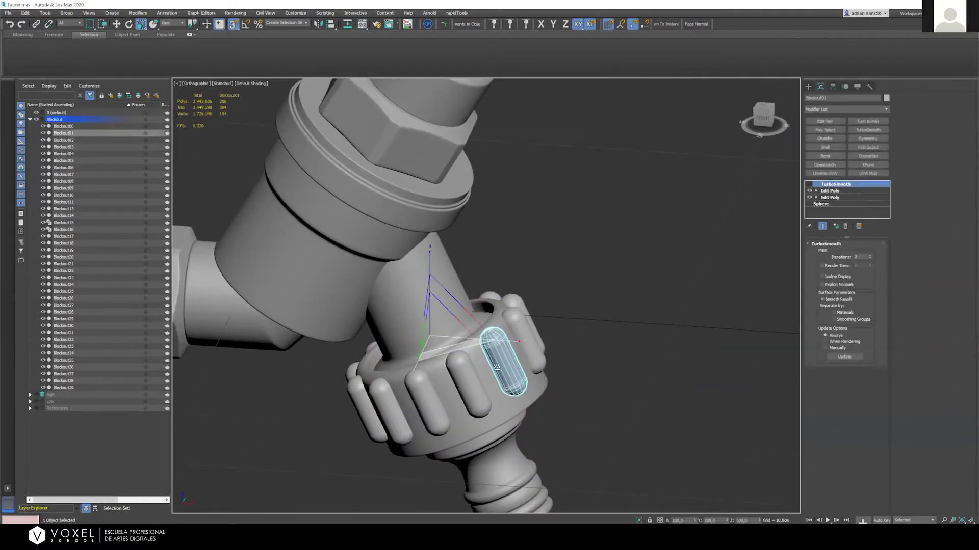
{"action": "left_click", "coordinate": [499, 407]}
{"action": "key", "text": "alt+q"}
{"action": "middle_click_drag", "start_coordinate": [484, 285], "coordinate": [436, 276], "text": "alt"}
{"action": "middle_click_drag", "start_coordinate": [438, 214], "coordinate": [460, 241], "text": "alt"}
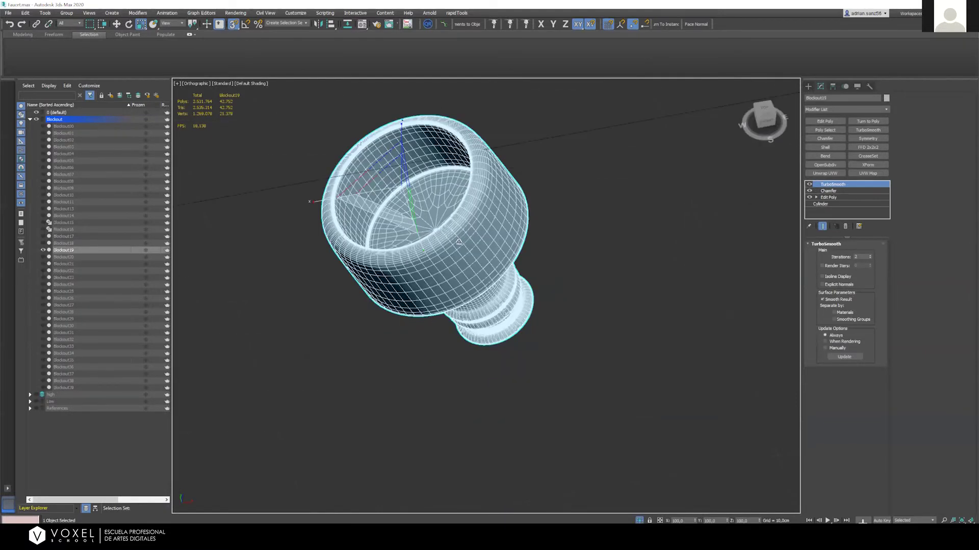
{"action": "key", "text": "alt+q"}
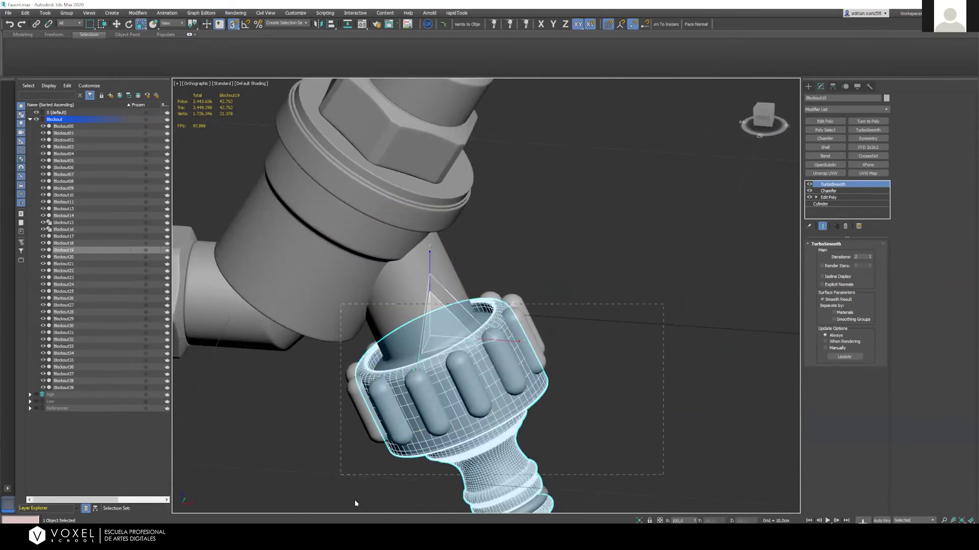
Isolate the outlet tube together with its thread and inner piece, excluding the connector and the grip rib
{"action": "left_click_drag", "start_coordinate": [411, 482], "coordinate": [353, 507]}
{"action": "left_click_drag", "start_coordinate": [414, 434], "coordinate": [421, 404]}
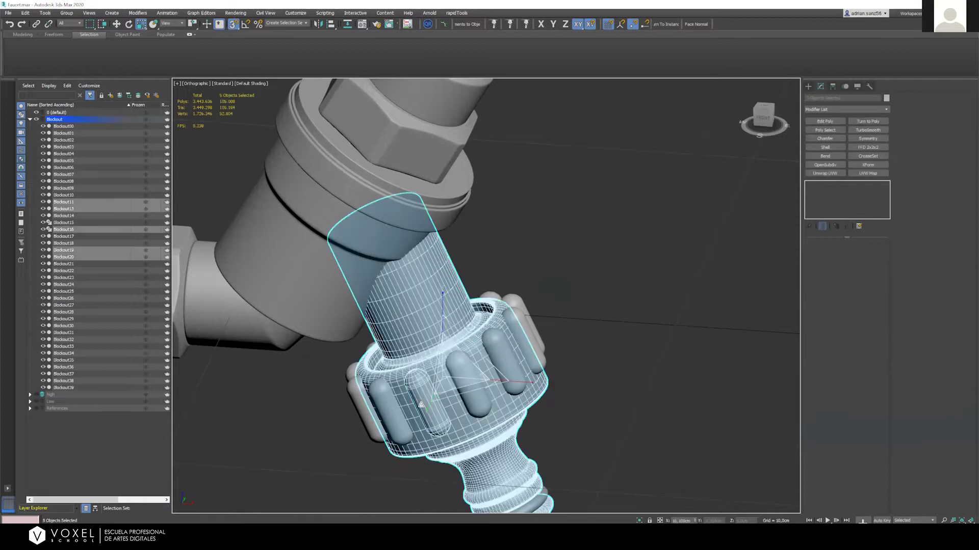
{"action": "left_click", "coordinate": [432, 419], "text": "alt"}
{"action": "left_click", "coordinate": [466, 463], "text": "alt"}
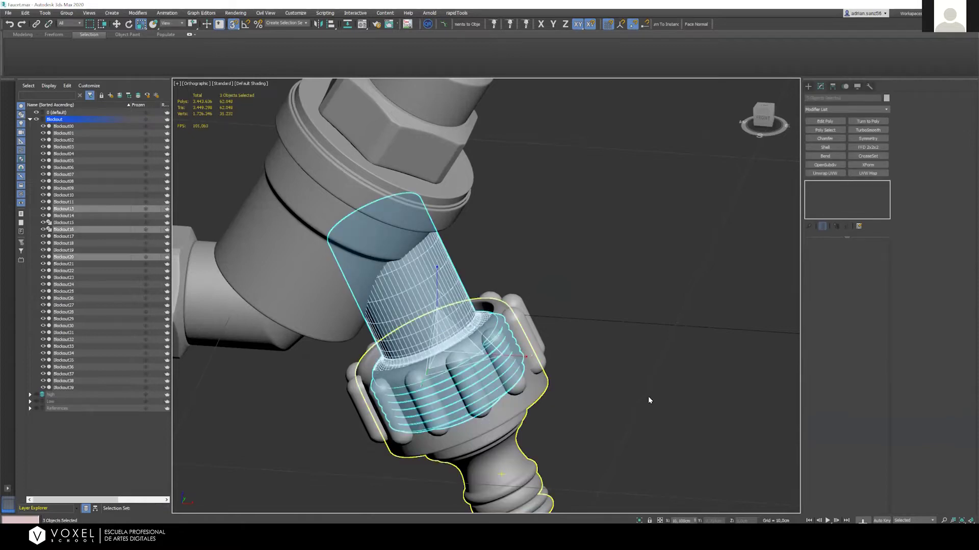
{"action": "key", "text": "alt+q"}
Examine the helix-based thread around the outlet tube from several angles, including its modifier stack, and exit isolation
{"action": "left_click", "coordinate": [612, 356]}
{"action": "mouse_move", "coordinate": [571, 365]}
{"action": "middle_mouse_down", "text": "alt"}
{"action": "mouse_move", "coordinate": [433, 372]}
{"action": "mouse_move", "coordinate": [421, 388]}
{"action": "mouse_move", "coordinate": [595, 291]}
{"action": "mouse_move", "coordinate": [619, 354]}
{"action": "mouse_move", "coordinate": [515, 328]}
{"action": "mouse_move", "coordinate": [559, 352]}
{"action": "middle_mouse_up", "text": "alt"}
{"action": "left_click", "coordinate": [560, 353]}
{"action": "middle_click_drag", "start_coordinate": [560, 352], "coordinate": [528, 311], "text": "alt"}
{"action": "left_click", "coordinate": [630, 432]}
{"action": "middle_click_drag", "start_coordinate": [630, 433], "coordinate": [598, 368], "text": "alt"}
{"action": "left_click", "coordinate": [598, 368]}
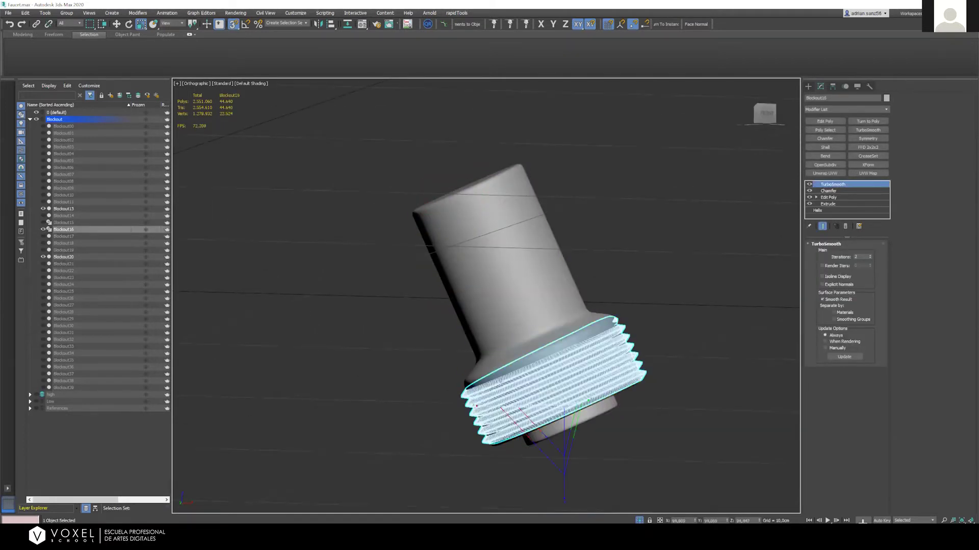
{"action": "mouse_move", "coordinate": [526, 335]}
{"action": "middle_mouse_down", "text": "alt"}
{"action": "mouse_move", "coordinate": [607, 251]}
{"action": "mouse_move", "coordinate": [507, 333]}
{"action": "middle_mouse_up", "text": "alt"}
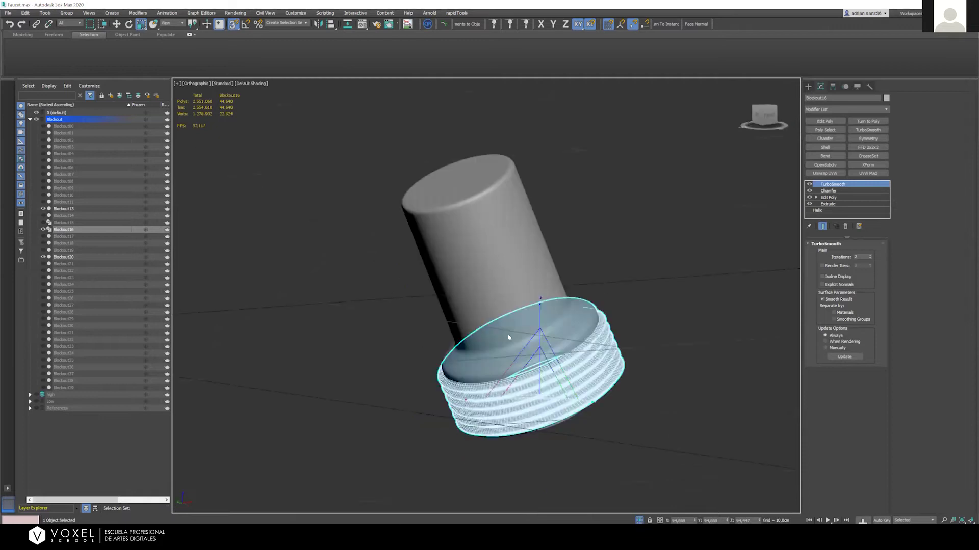
{"action": "left_click", "coordinate": [446, 505]}
{"action": "key", "text": "alt+q"}
Isolate the valve body with its outlet tube and hexagonal inlet fitting, examine how the pieces intersect, and exit isolation
{"action": "scroll", "coordinate": [603, 329], "scroll_direction": "down", "scroll_amount": 6}
{"action": "scroll", "coordinate": [585, 325], "scroll_direction": "up", "scroll_amount": 3}
{"action": "scroll", "coordinate": [529, 328], "scroll_direction": "up", "scroll_amount": 2}
{"action": "left_click", "coordinate": [529, 328]}
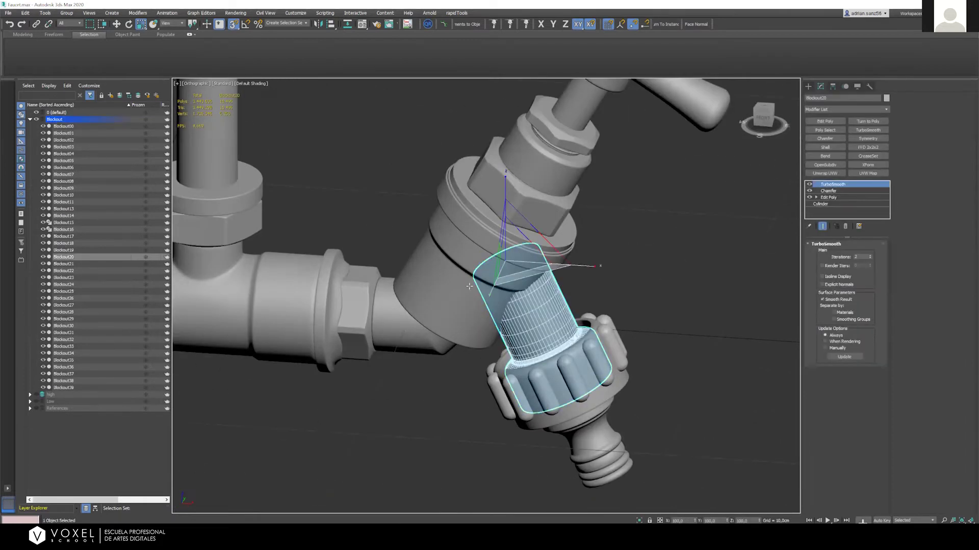
{"action": "left_click", "coordinate": [386, 324], "text": "ctrl"}
{"action": "left_click", "coordinate": [362, 304], "text": "ctrl"}
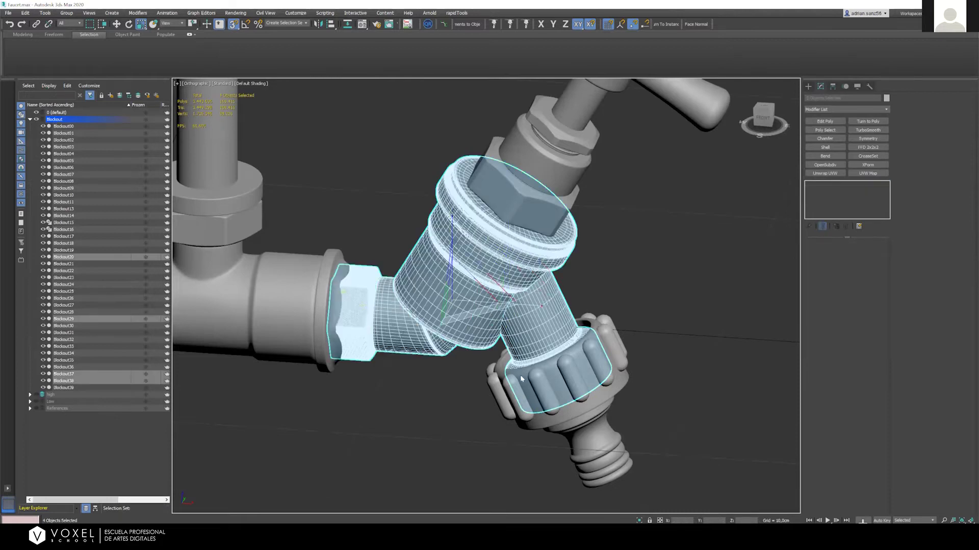
{"action": "key", "text": "alt+q"}
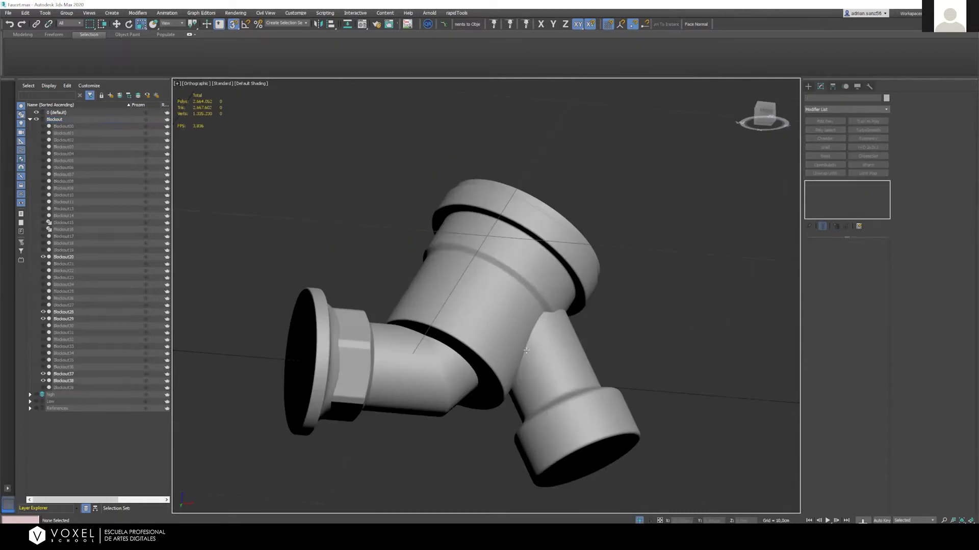
{"action": "key", "text": "alt+q"}
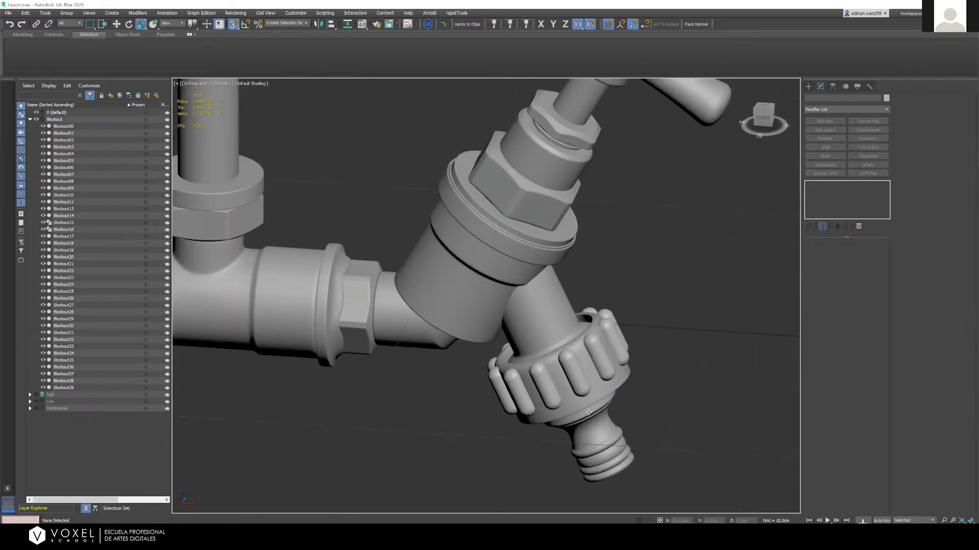
Isolate the hose connector again and examine its ringed tip and collar from the side
{"action": "left_click", "coordinate": [610, 482]}
{"action": "key", "text": "alt+q"}
{"action": "middle_click_drag", "start_coordinate": [576, 377], "coordinate": [551, 325], "text": "alt"}
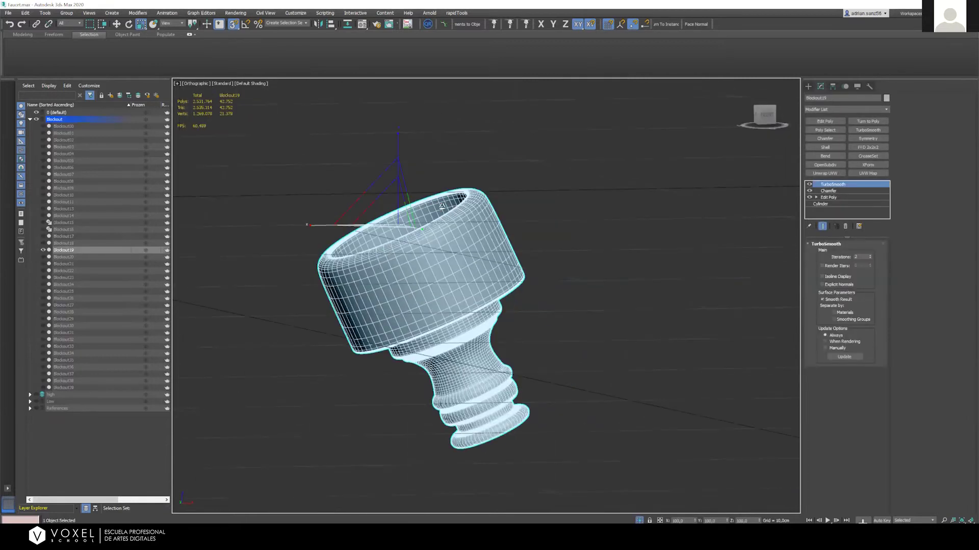
Deselect the hose connector, exit isolation, and examine how the connector and grip ring fit into the assembled faucet
{"action": "left_click", "coordinate": [551, 324]}
{"action": "key", "text": "alt+q"}
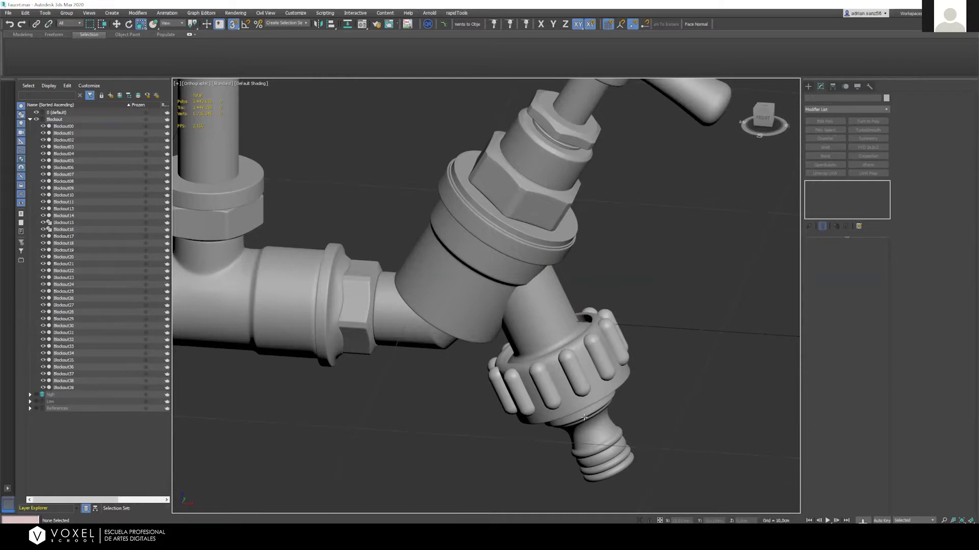
{"action": "scroll", "coordinate": [520, 418], "scroll_direction": "down", "scroll_amount": 7}
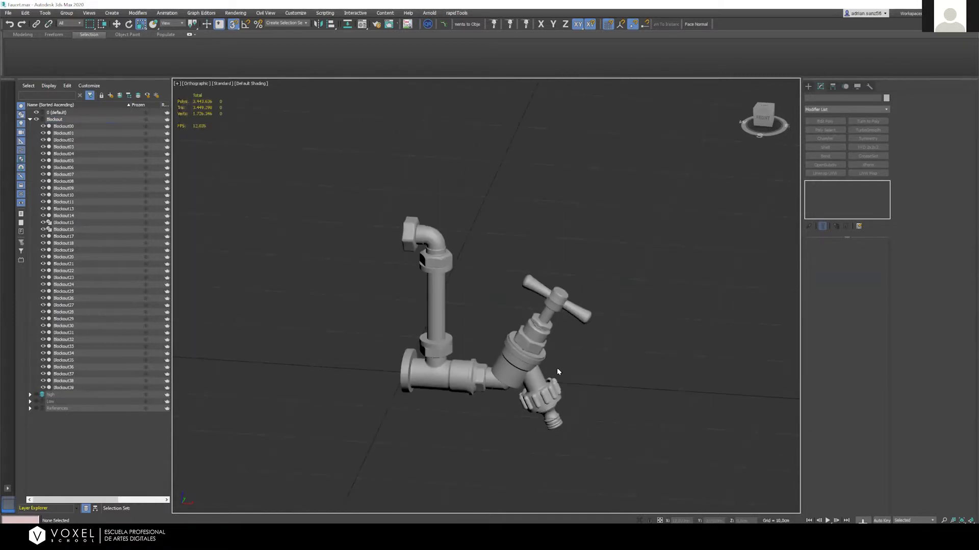
{"action": "scroll", "coordinate": [557, 369], "scroll_direction": "up", "scroll_amount": 4}
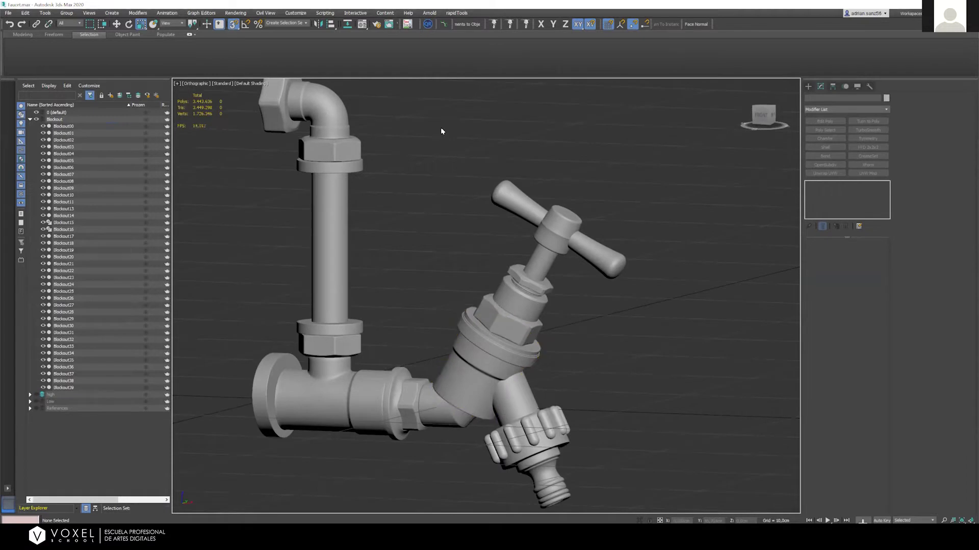
{"action": "scroll", "coordinate": [447, 219], "scroll_direction": "up", "scroll_amount": 8}
{"action": "scroll", "coordinate": [448, 253], "scroll_direction": "down", "scroll_amount": 2}
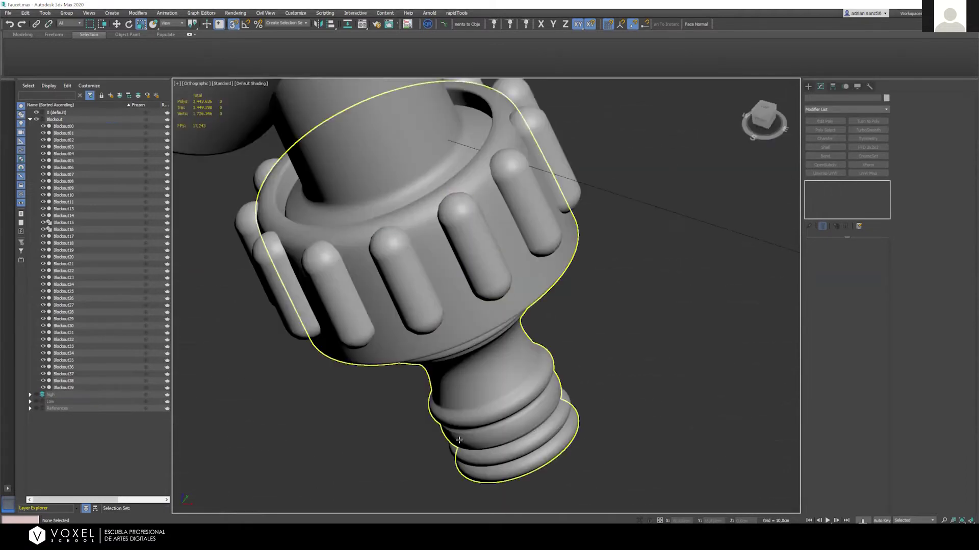
Show the whole faucet blockout in the Front view
{"action": "scroll", "coordinate": [448, 311], "scroll_direction": "down", "scroll_amount": 8}
{"action": "scroll", "coordinate": [448, 315], "scroll_direction": "down", "scroll_amount": 5}
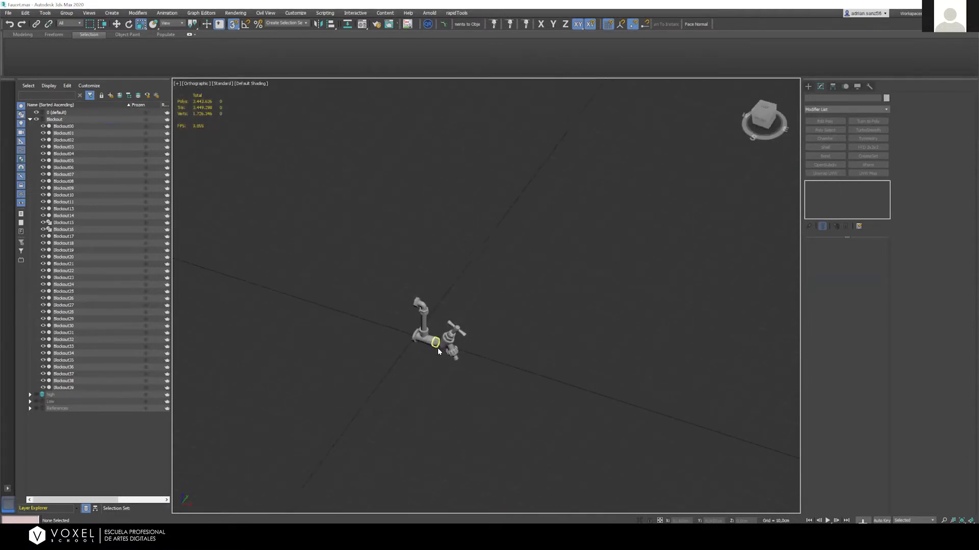
{"action": "scroll", "coordinate": [490, 523], "scroll_direction": "down", "scroll_amount": 1}
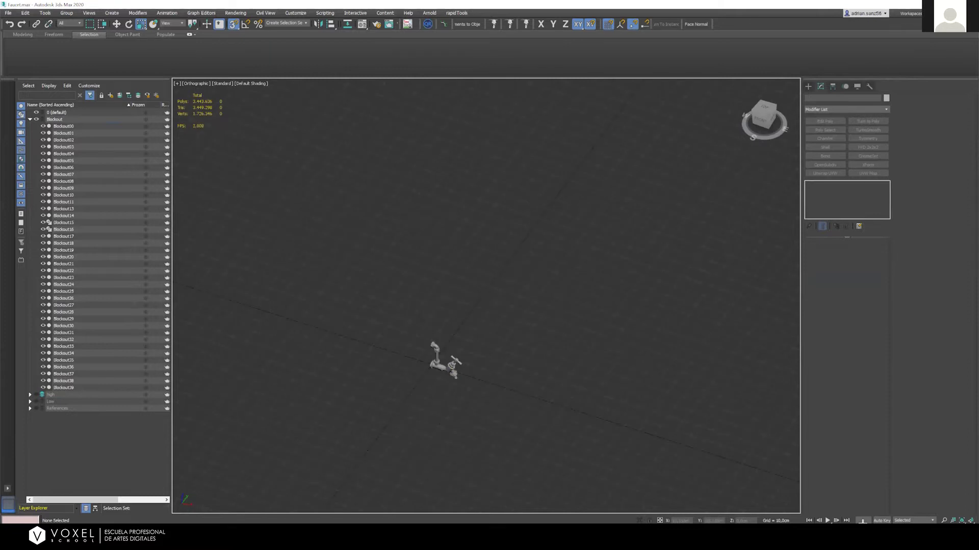
{"action": "scroll", "coordinate": [472, 346], "scroll_direction": "down", "scroll_amount": 1}
{"action": "scroll", "coordinate": [443, 383], "scroll_direction": "up", "scroll_amount": 7}
{"action": "middle_click_drag", "start_coordinate": [531, 350], "coordinate": [560, 298], "text": "alt"}
{"action": "left_click", "coordinate": [766, 117]}
{"action": "key", "text": "f"}
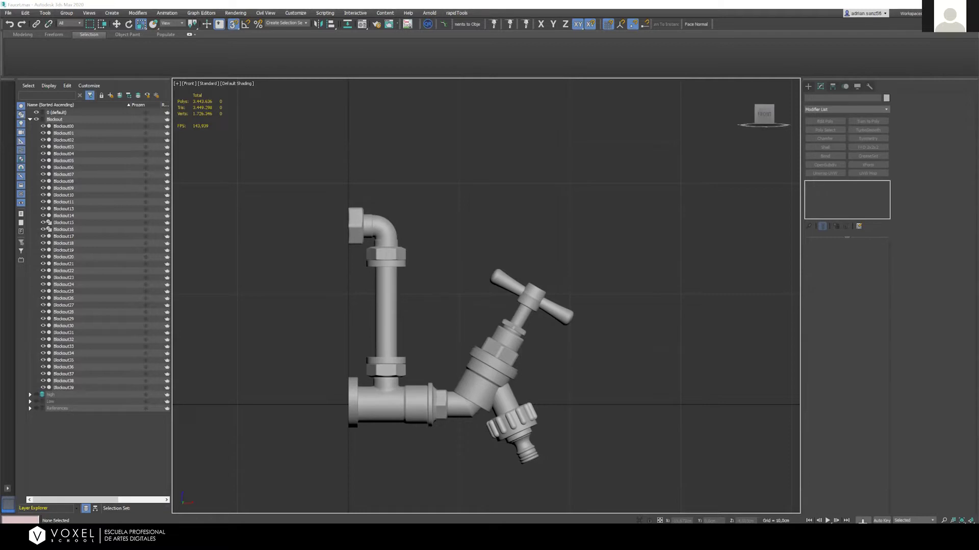
Compare the hexagonal nuts at both ends of the upper elbow and raise the wall-side nut's TurboSmooth iterations
{"action": "left_click_drag", "start_coordinate": [328, 185], "coordinate": [403, 265]}
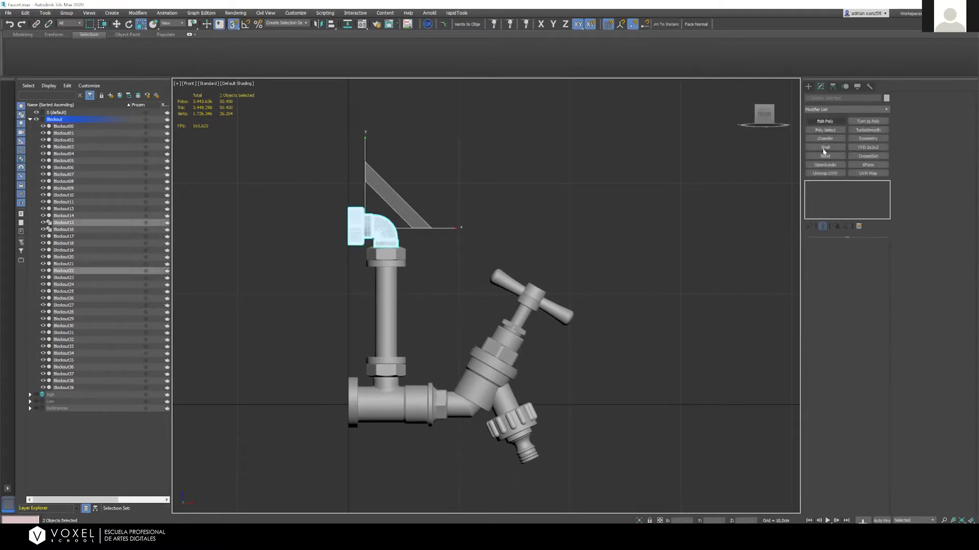
{"action": "left_click", "coordinate": [486, 246]}
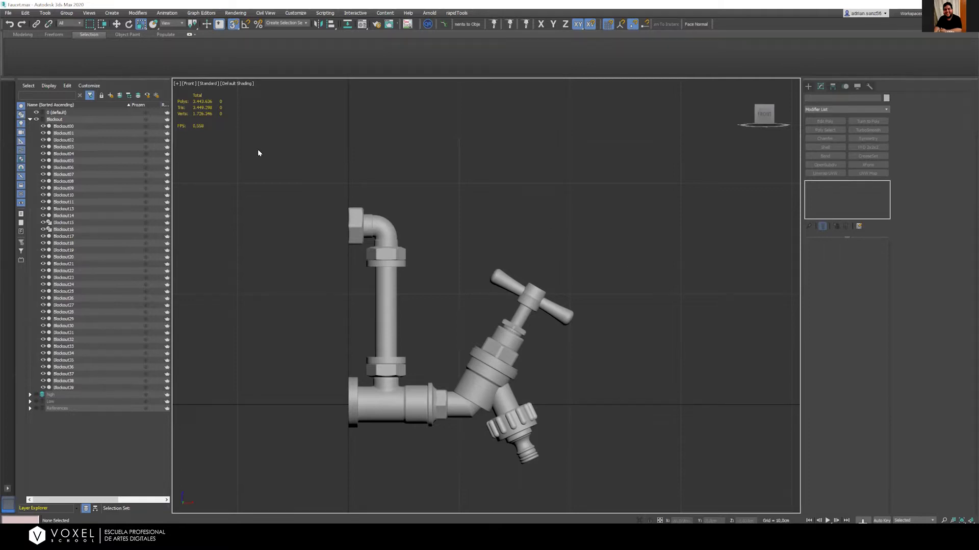
{"action": "scroll", "coordinate": [327, 173], "scroll_direction": "up", "scroll_amount": 5}
{"action": "left_click", "coordinate": [425, 341]}
{"action": "left_click", "coordinate": [489, 403]}
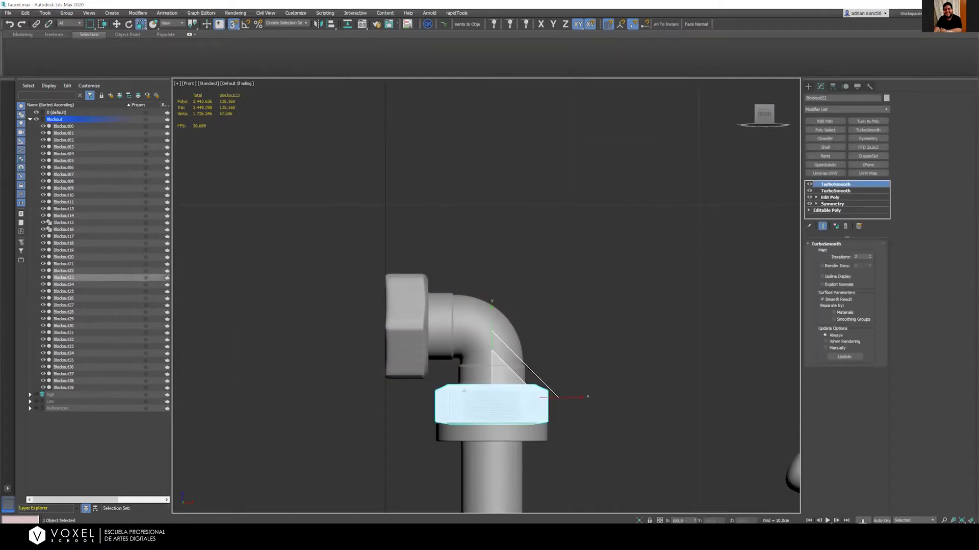
{"action": "left_click", "coordinate": [421, 345]}
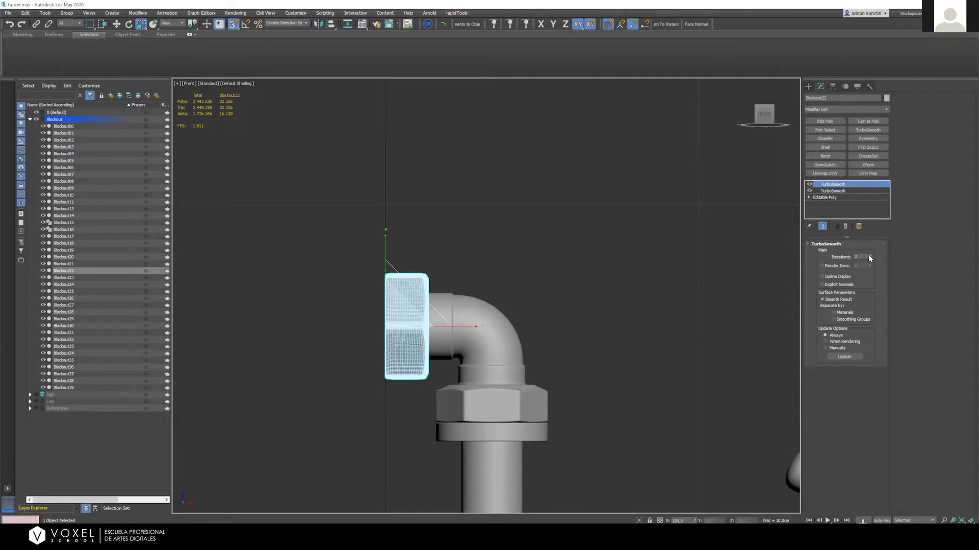
Isolate the hexagonal nut below the elbow, examine its mesh and chamfered corners unselected, and exit isolation
{"action": "left_click", "coordinate": [505, 403]}
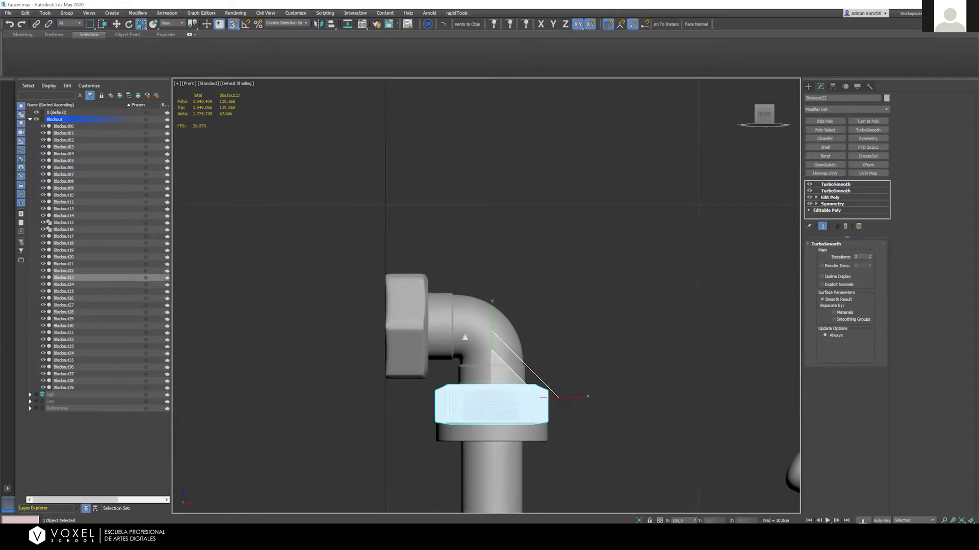
{"action": "key", "text": "alt+q"}
{"action": "middle_click_drag", "start_coordinate": [403, 357], "coordinate": [423, 401], "text": "alt"}
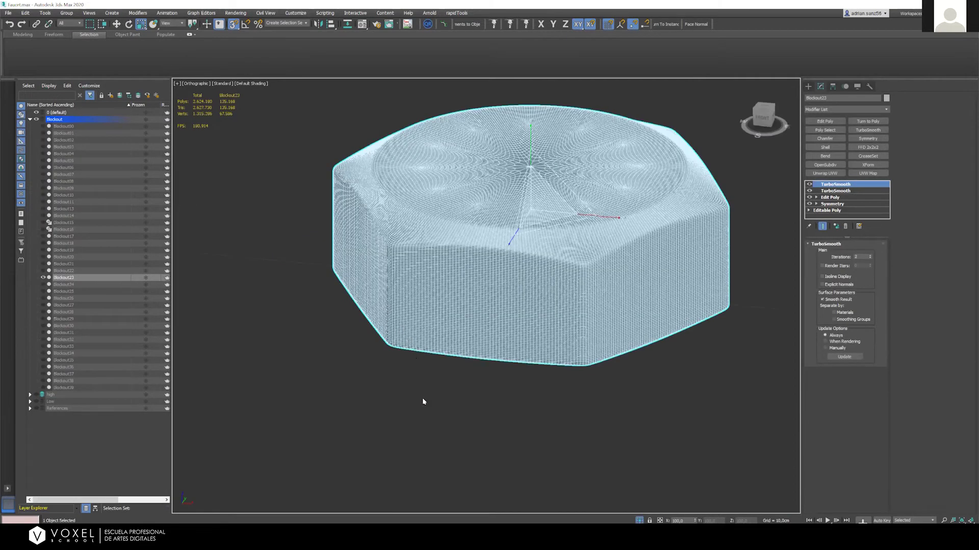
{"action": "left_click", "coordinate": [423, 406]}
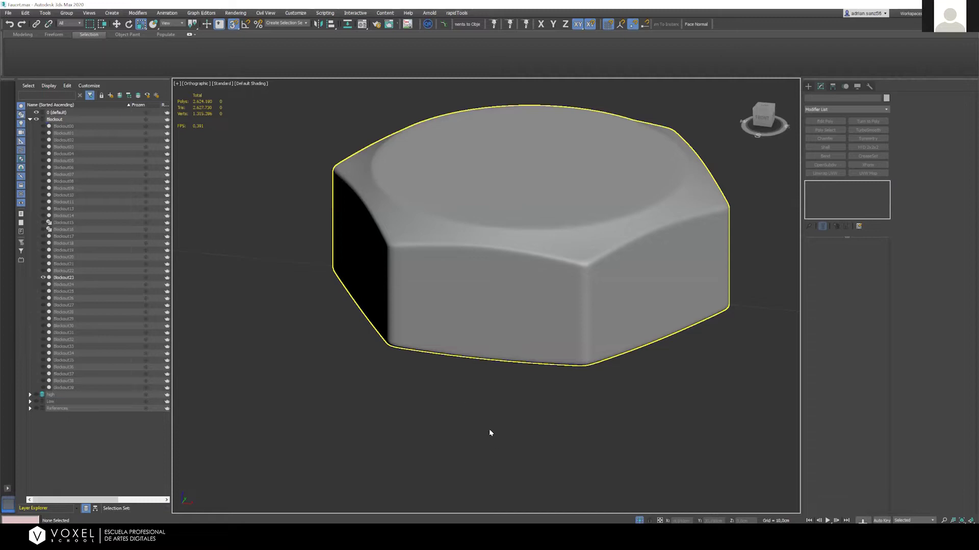
{"action": "key", "text": "alt+q"}
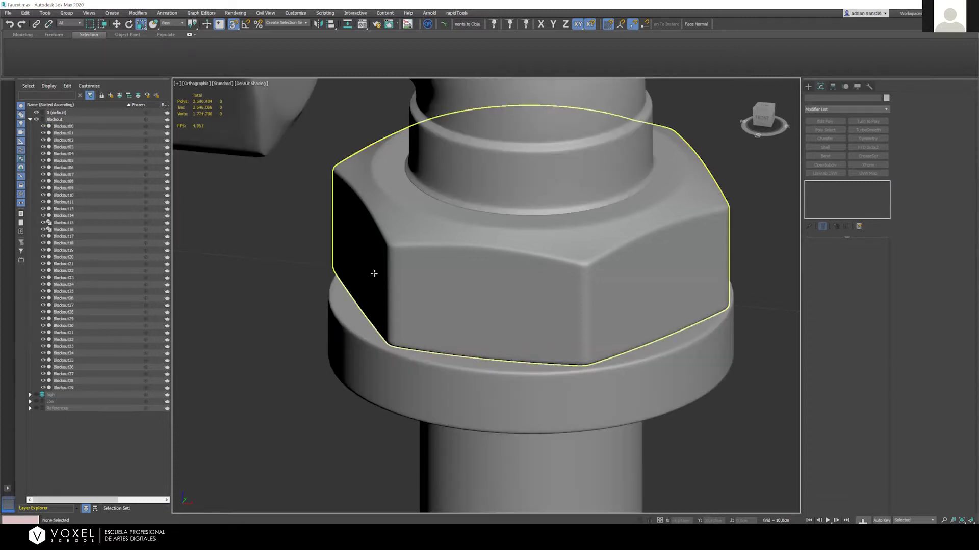
Isolate the elbow's wall-side hexagonal nut and examine its rounded edges and circular face from an angle
{"action": "scroll", "coordinate": [358, 286], "scroll_direction": "down", "scroll_amount": 2}
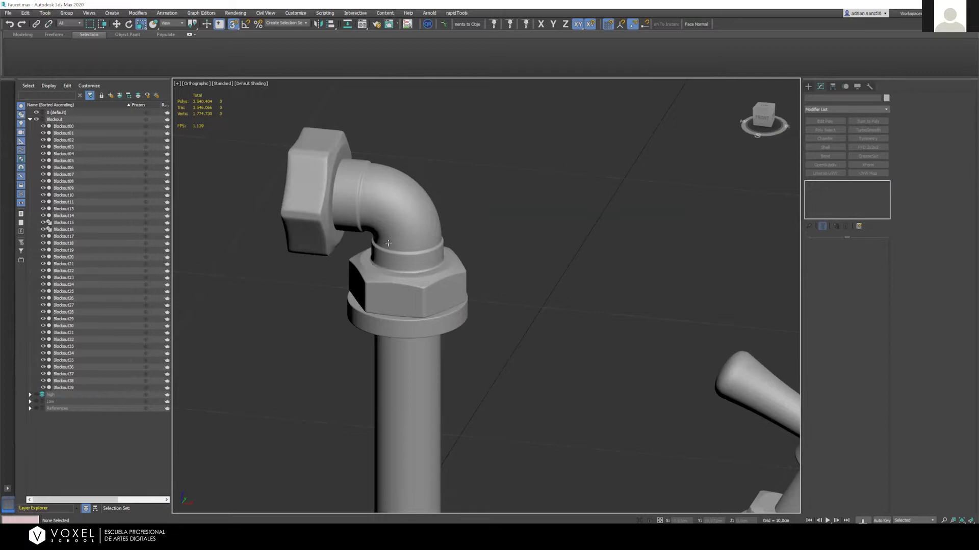
{"action": "left_click", "coordinate": [306, 155]}
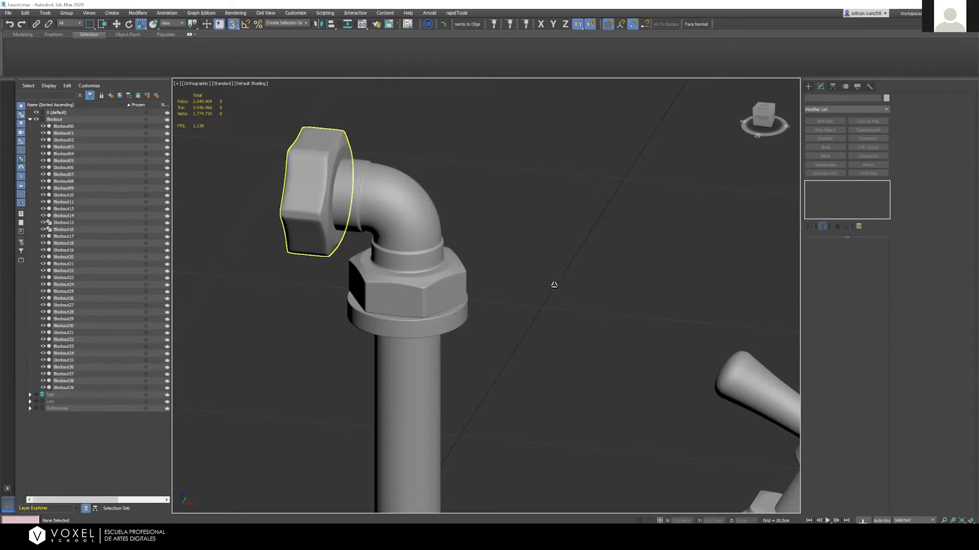
{"action": "key", "text": "alt+q"}
{"action": "middle_click_drag", "start_coordinate": [662, 205], "coordinate": [648, 230], "text": "alt"}
{"action": "left_click", "coordinate": [648, 230]}
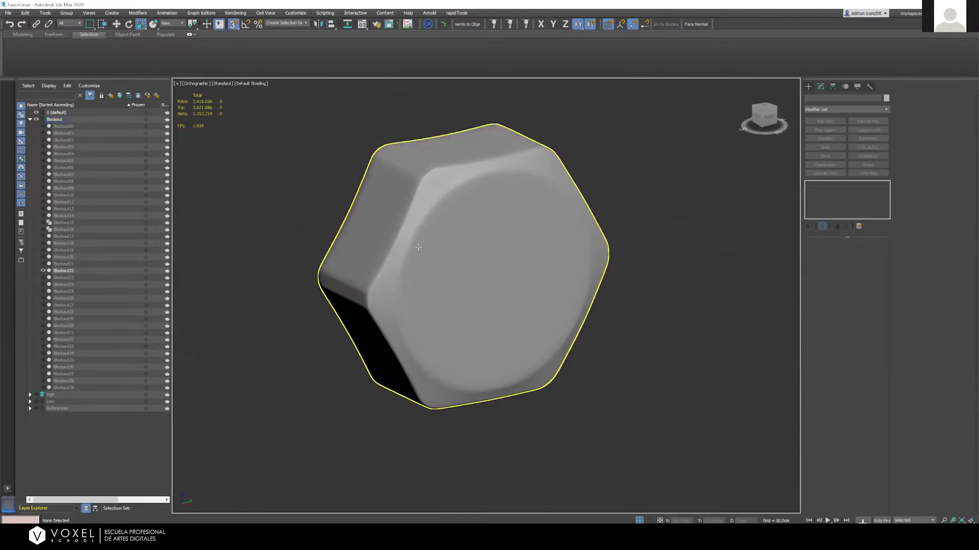
{"action": "middle_click_drag", "start_coordinate": [479, 216], "coordinate": [477, 264], "text": "alt"}
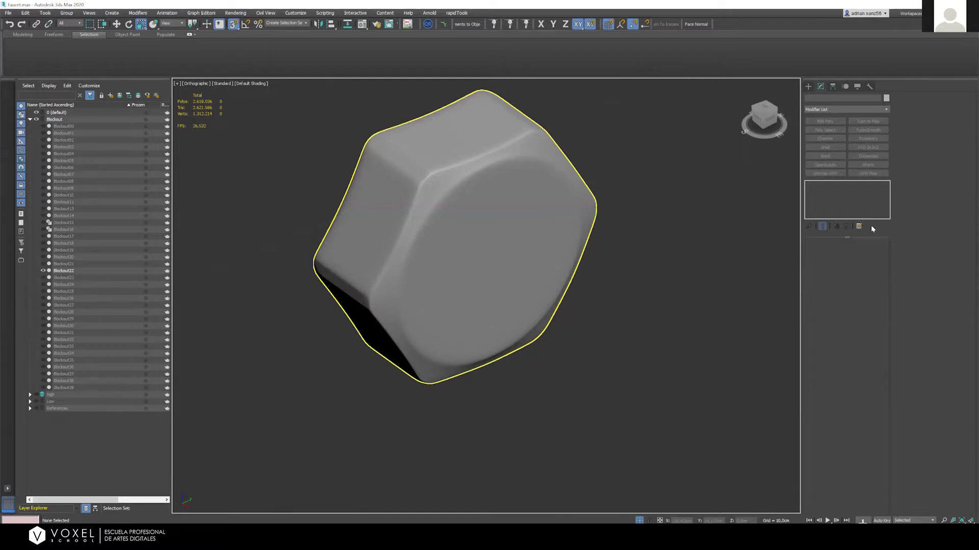
Try more TurboSmooth subdivision on the elbow's wall-side nut, undo it, and exit isolation
{"action": "key", "text": "ctrl+z"}
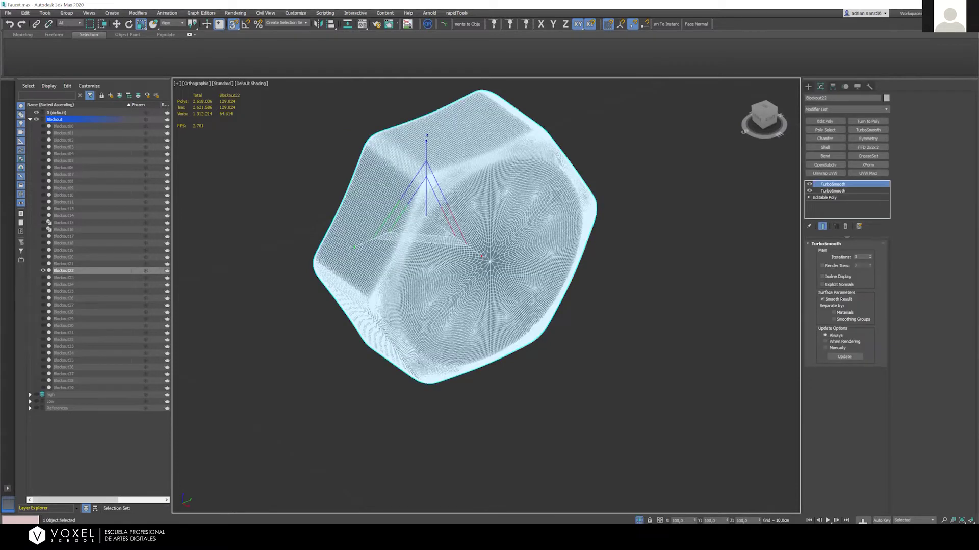
{"action": "left_click", "coordinate": [832, 191]}
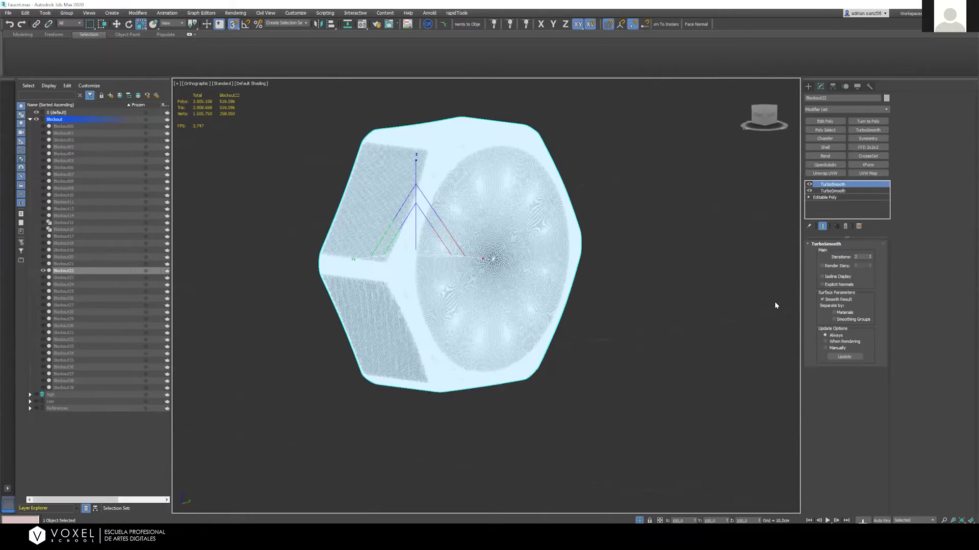
{"action": "key", "text": "ctrl+z"}
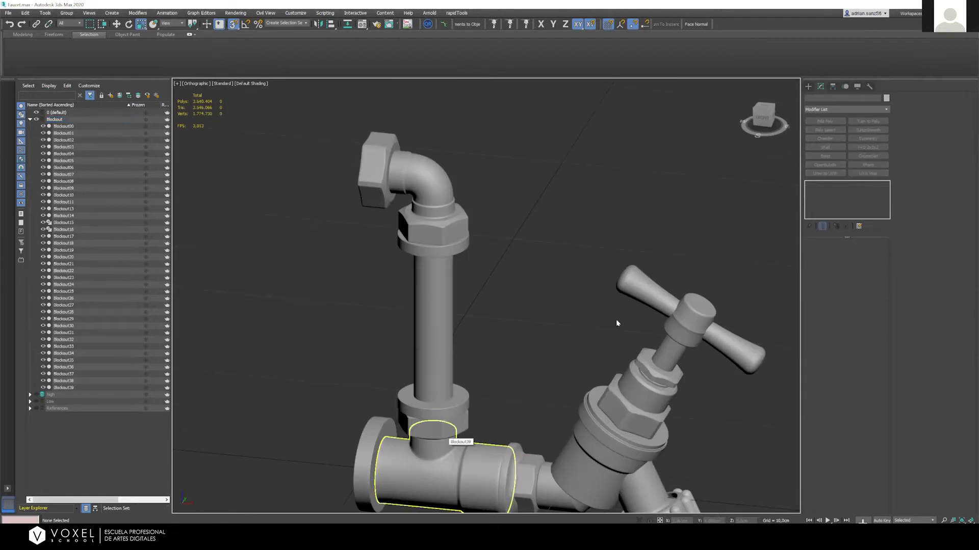
Examine the vertical pipe's elbow, nuts and collars within the full assembly, including the upper nut's modifier stack
{"action": "middle_click_drag", "start_coordinate": [490, 354], "coordinate": [519, 295]}
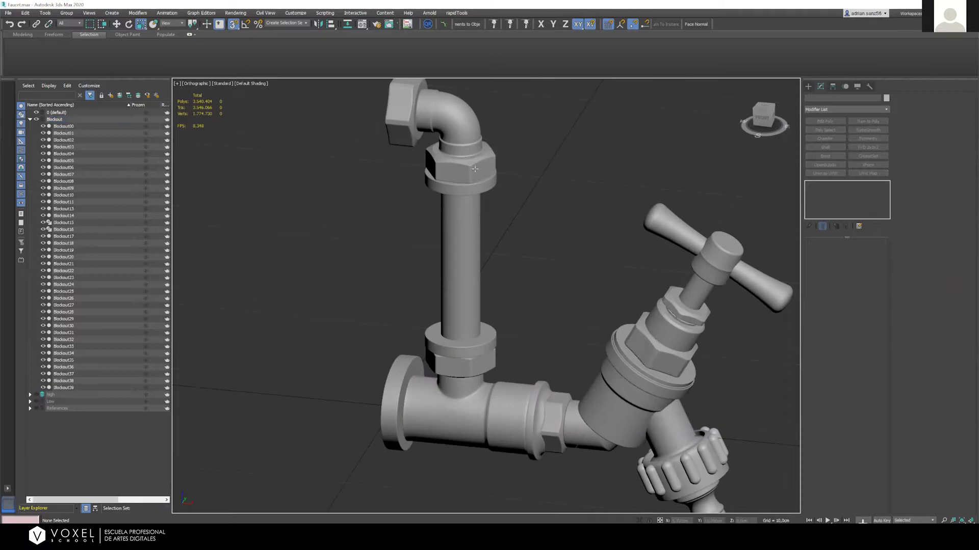
{"action": "scroll", "coordinate": [339, 156], "scroll_direction": "up", "scroll_amount": 3}
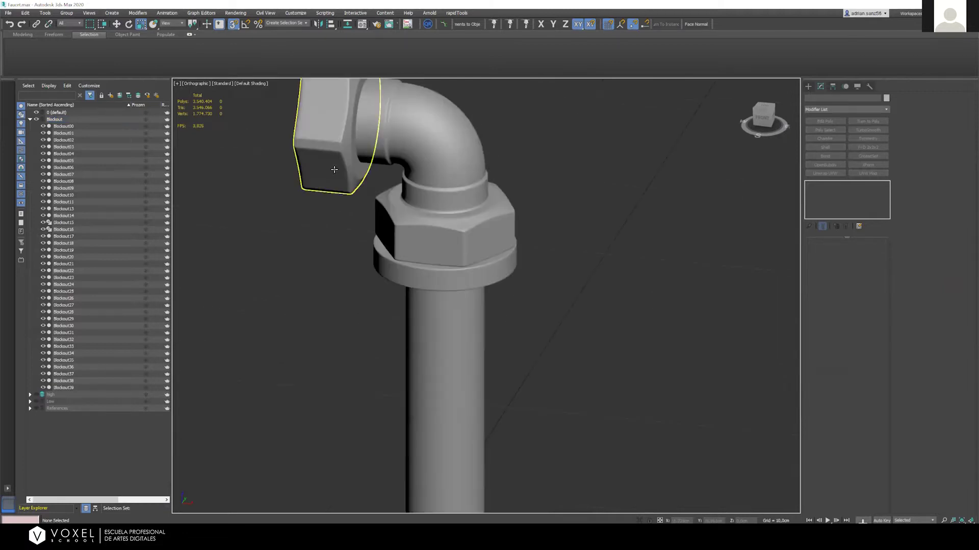
{"action": "left_click", "coordinate": [425, 234]}
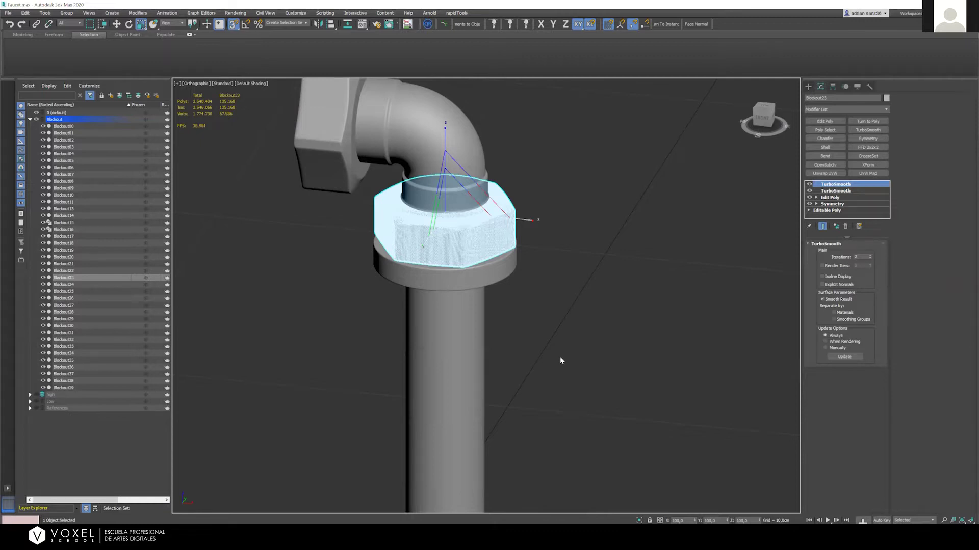
{"action": "scroll", "coordinate": [447, 286], "scroll_direction": "down", "scroll_amount": 8}
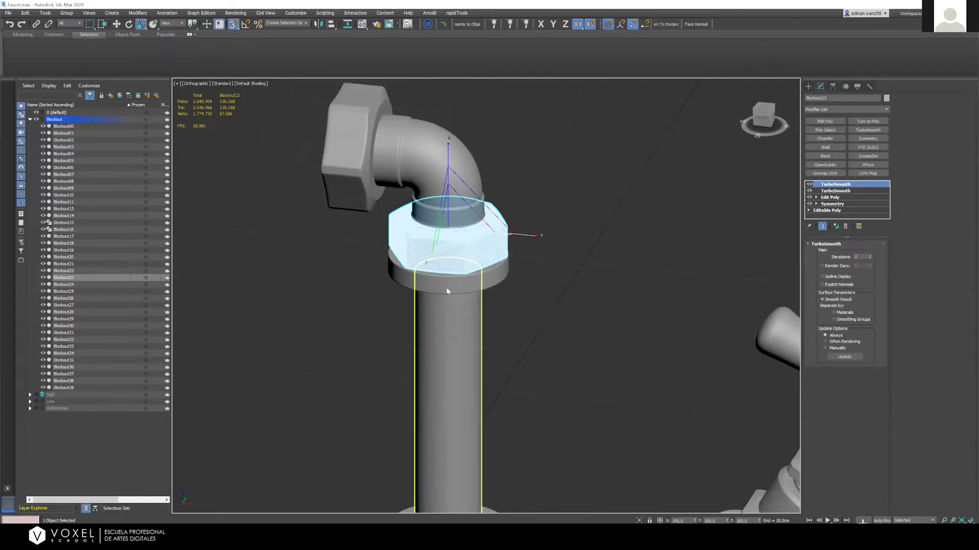
{"action": "scroll", "coordinate": [499, 475], "scroll_direction": "up", "scroll_amount": 4}
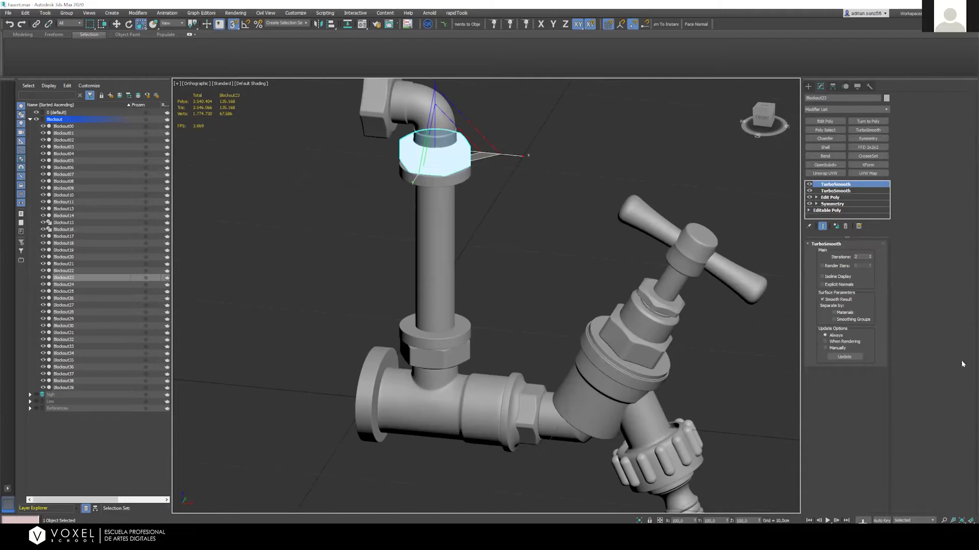
{"action": "scroll", "coordinate": [384, 322], "scroll_direction": "down", "scroll_amount": 2}
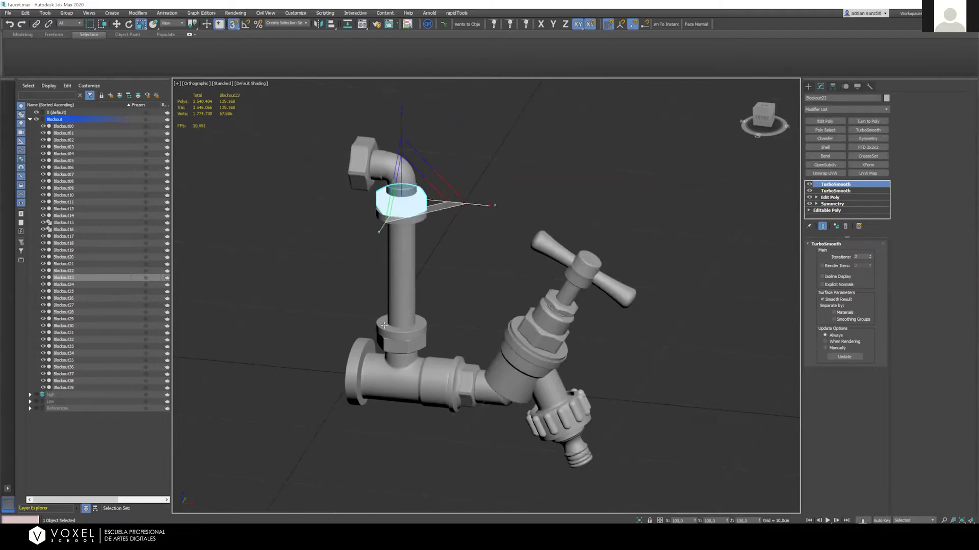
{"action": "scroll", "coordinate": [383, 321], "scroll_direction": "up", "scroll_amount": 2}
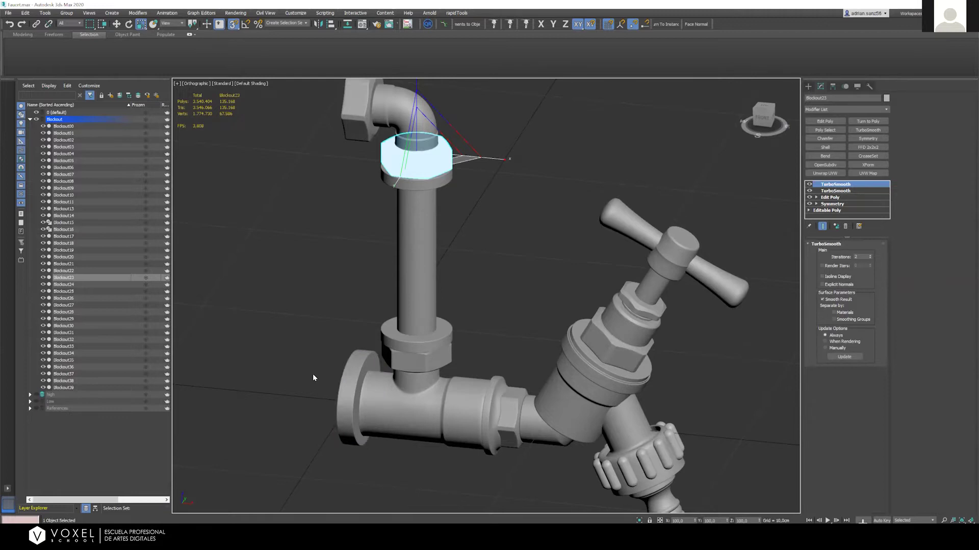
{"action": "scroll", "coordinate": [389, 228], "scroll_direction": "down", "scroll_amount": 1}
{"action": "middle_click_drag", "start_coordinate": [390, 228], "coordinate": [390, 270]}
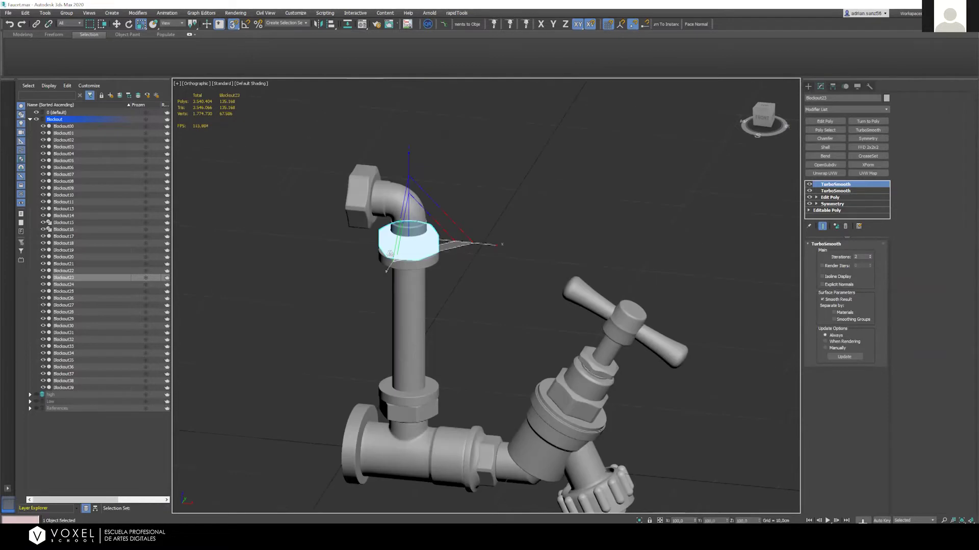
{"action": "left_click", "coordinate": [456, 309]}
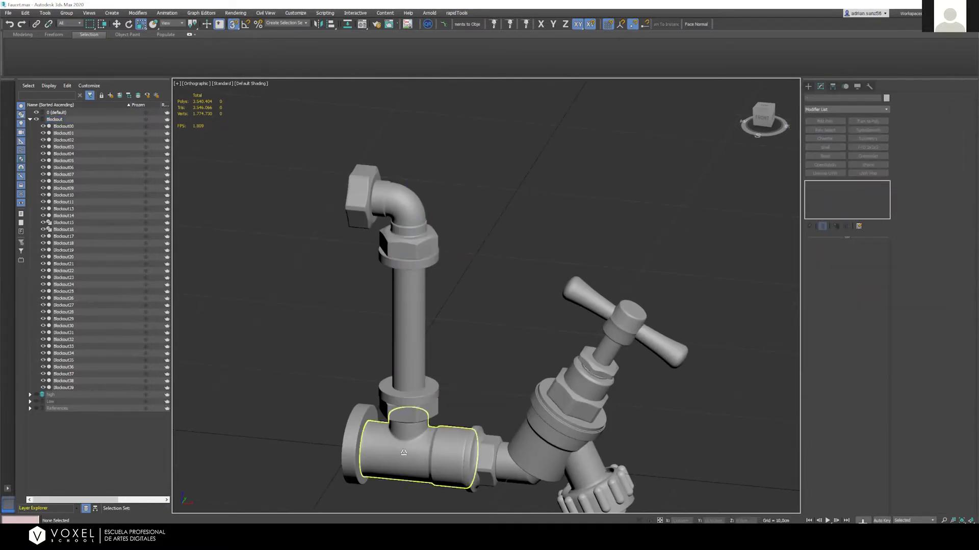
Isolate the T-shaped pipe fitting below the vertical pipe and examine its smoothed mesh
{"action": "scroll", "coordinate": [485, 286], "scroll_direction": "down", "scroll_amount": 4}
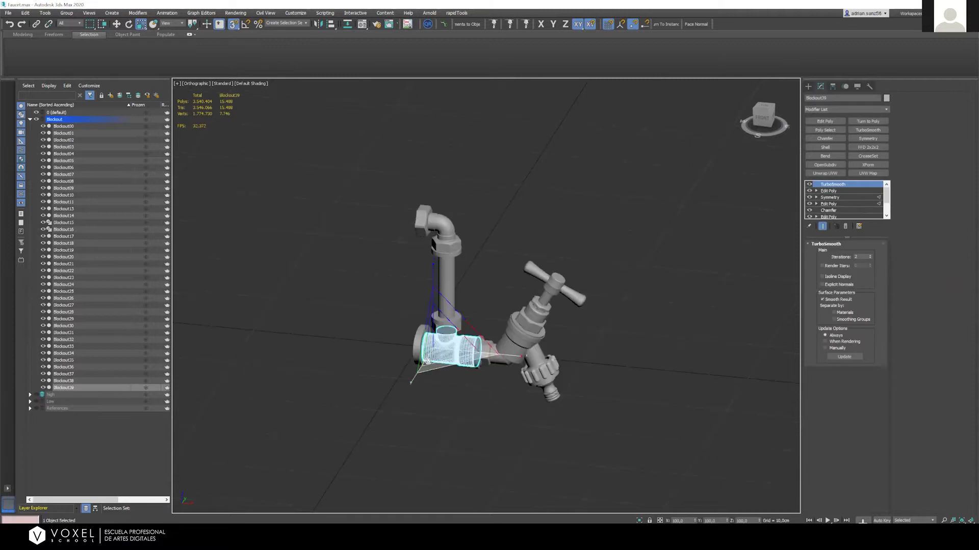
{"action": "scroll", "coordinate": [426, 375], "scroll_direction": "up", "scroll_amount": 4}
{"action": "scroll", "coordinate": [465, 362], "scroll_direction": "up", "scroll_amount": 1}
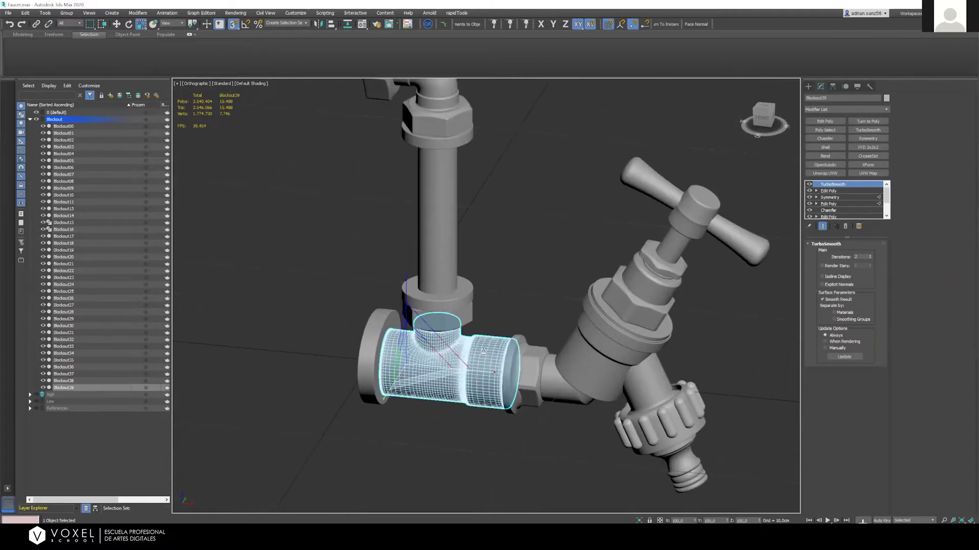
{"action": "key", "text": "alt+q"}
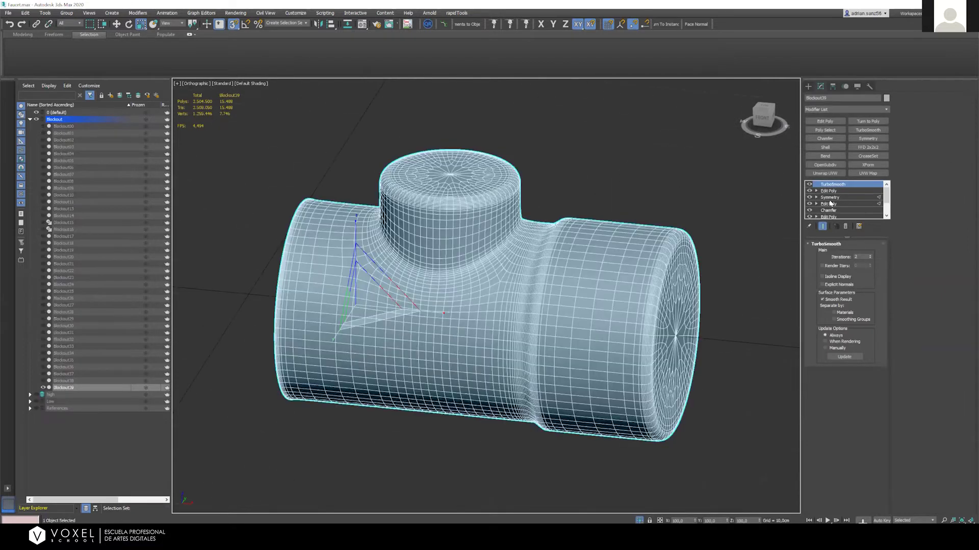
{"action": "key", "text": "z"}
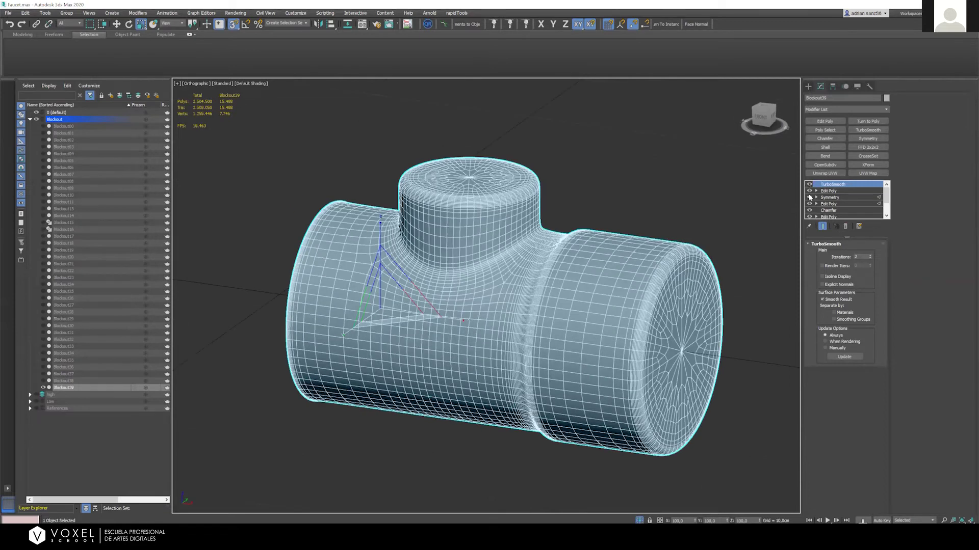
Disable the tee's modifiers from TurboSmooth down through Turn to Poly, leaving only the ProBoolean base
{"action": "left_click", "coordinate": [809, 184]}
{"action": "left_click", "coordinate": [809, 191]}
{"action": "left_click", "coordinate": [810, 197]}
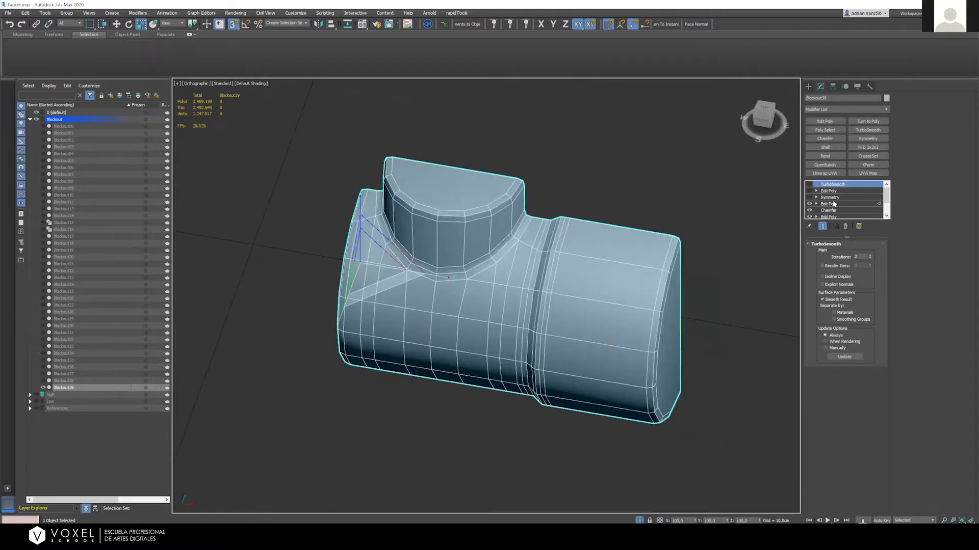
{"action": "left_click", "coordinate": [809, 203]}
{"action": "scroll", "coordinate": [809, 192], "scroll_direction": "down", "scroll_amount": 1}
{"action": "left_click", "coordinate": [809, 191]}
{"action": "left_click", "coordinate": [809, 198]}
{"action": "left_click", "coordinate": [809, 198]}
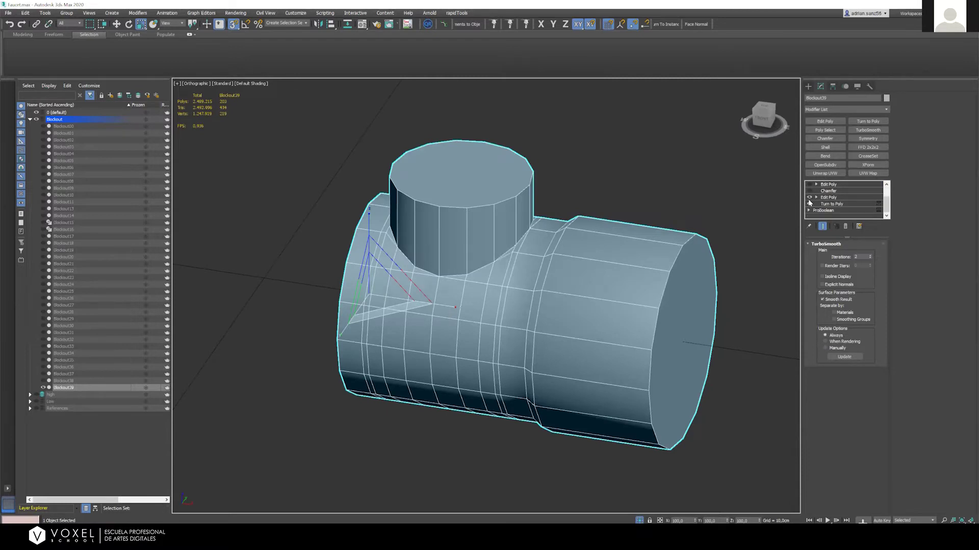
{"action": "key", "text": "ctrl+z"}
Examine the tee's ProBoolean mesh from its open end and the front, and try to open the ProBoolean level
{"action": "middle_click_drag", "start_coordinate": [515, 317], "coordinate": [479, 264], "text": "alt"}
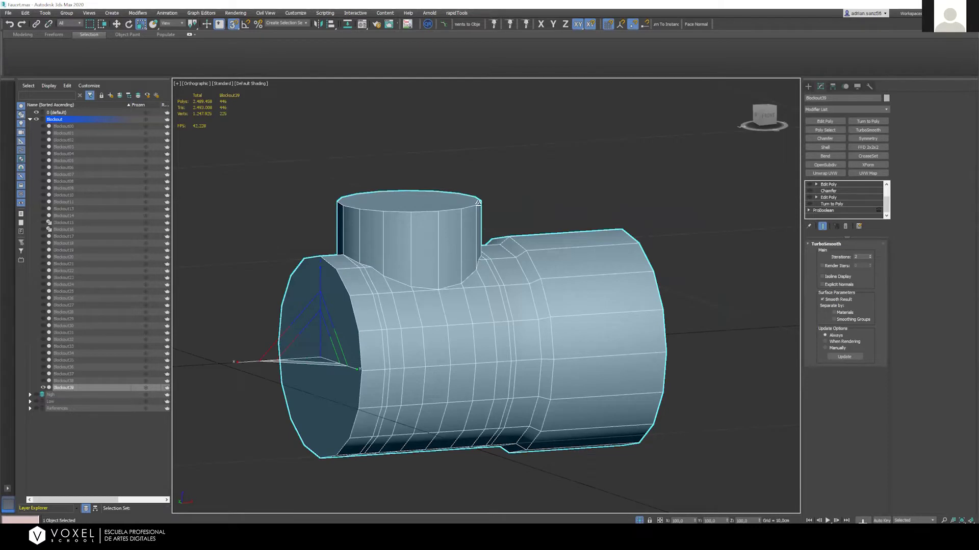
{"action": "key", "text": "f"}
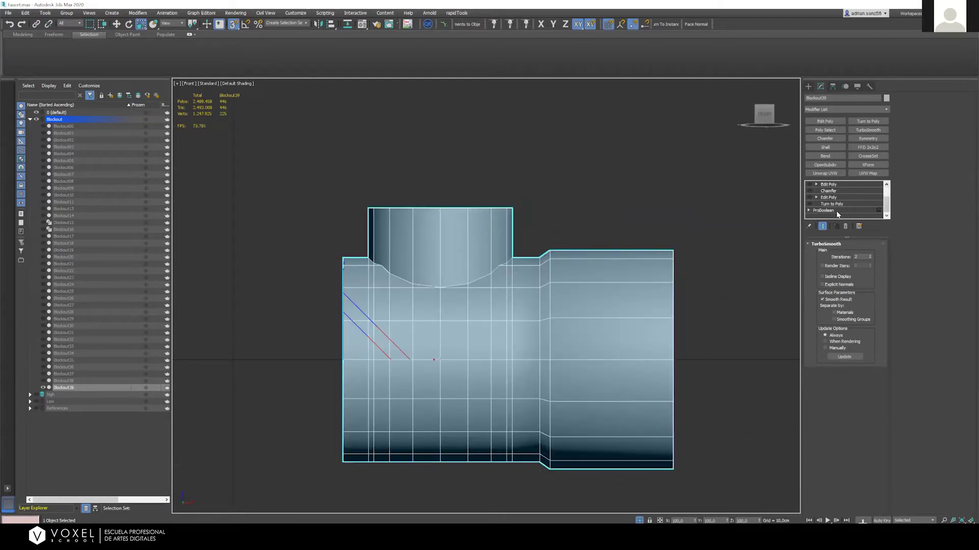
{"action": "left_click", "coordinate": [836, 210]}
{"action": "left_click", "coordinate": [567, 232]}
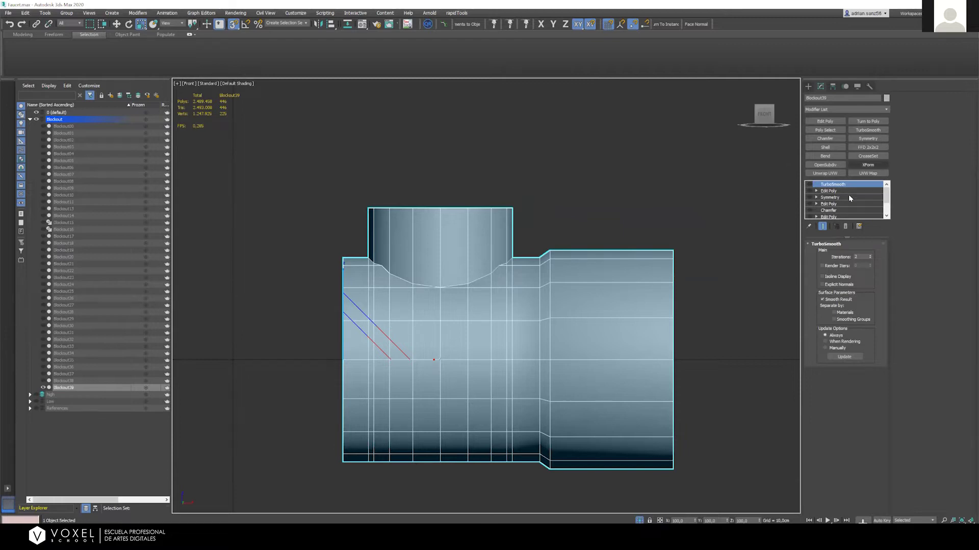
{"action": "scroll", "coordinate": [836, 207], "scroll_direction": "down", "scroll_amount": 1}
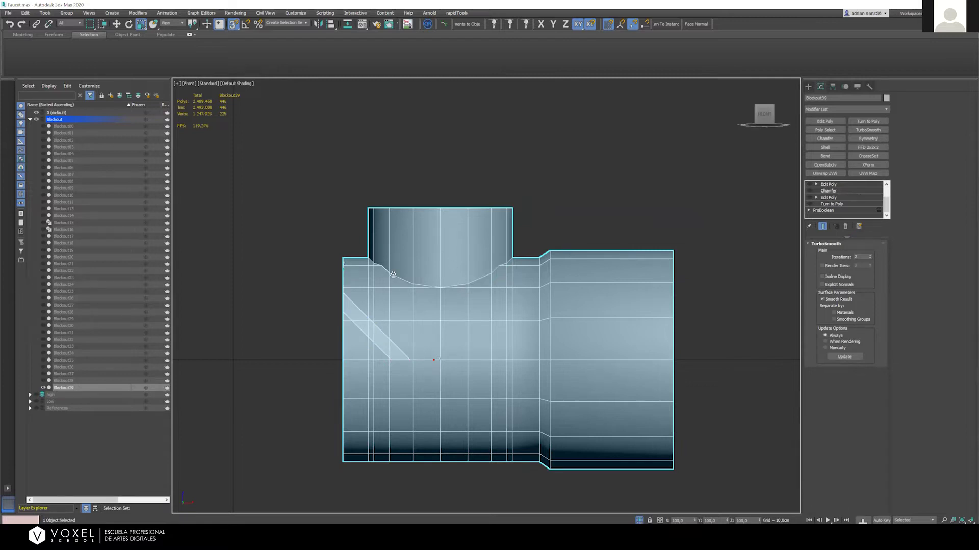
Inspect the tee's stepped body and wide capped end at an angle, without entering any lower modifier level
{"action": "middle_click_drag", "start_coordinate": [398, 265], "coordinate": [442, 268], "text": "alt"}
{"action": "scroll", "coordinate": [385, 236], "scroll_direction": "up", "scroll_amount": 2}
{"action": "scroll", "coordinate": [489, 265], "scroll_direction": "down", "scroll_amount": 2}
{"action": "scroll", "coordinate": [476, 334], "scroll_direction": "up", "scroll_amount": 1}
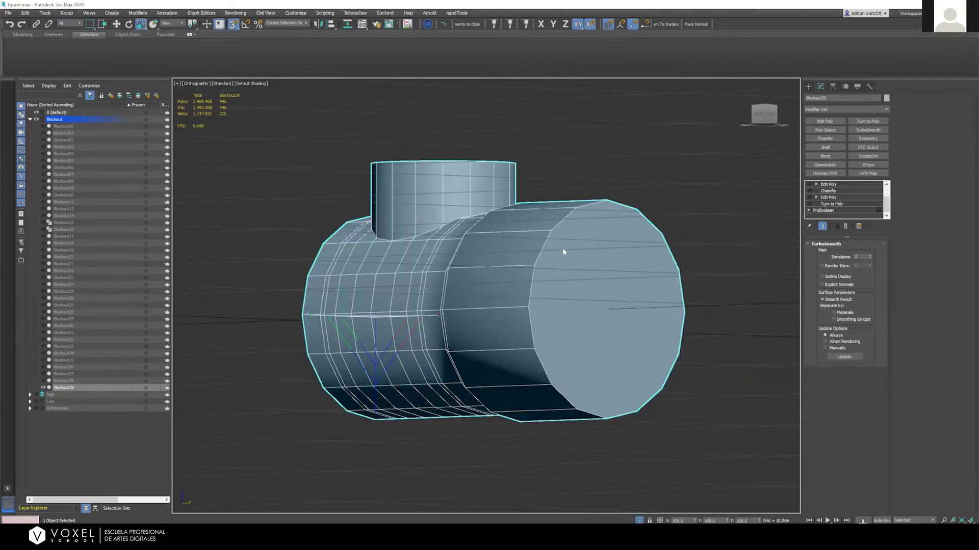
{"action": "left_click", "coordinate": [565, 232]}
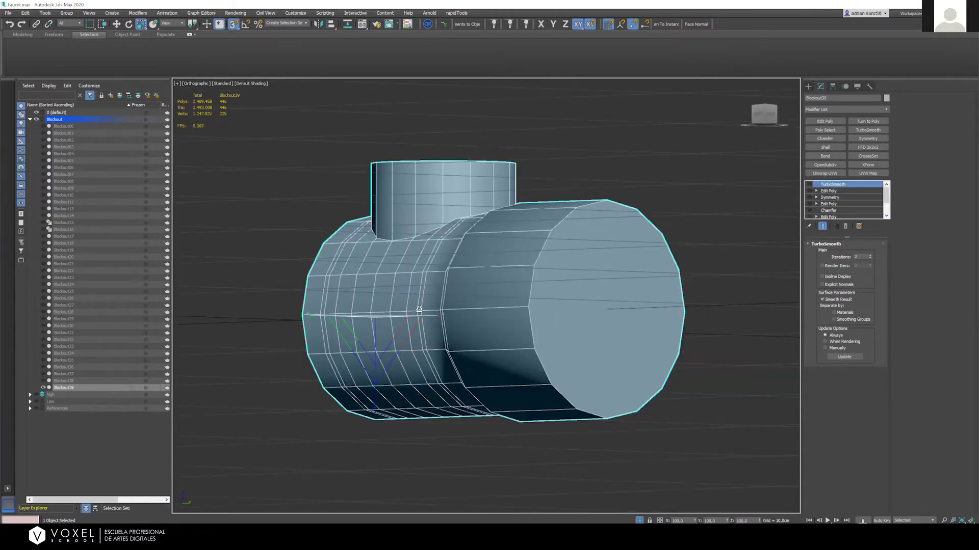
{"action": "scroll", "coordinate": [428, 305], "scroll_direction": "down", "scroll_amount": 3}
{"action": "scroll", "coordinate": [455, 312], "scroll_direction": "up", "scroll_amount": 2}
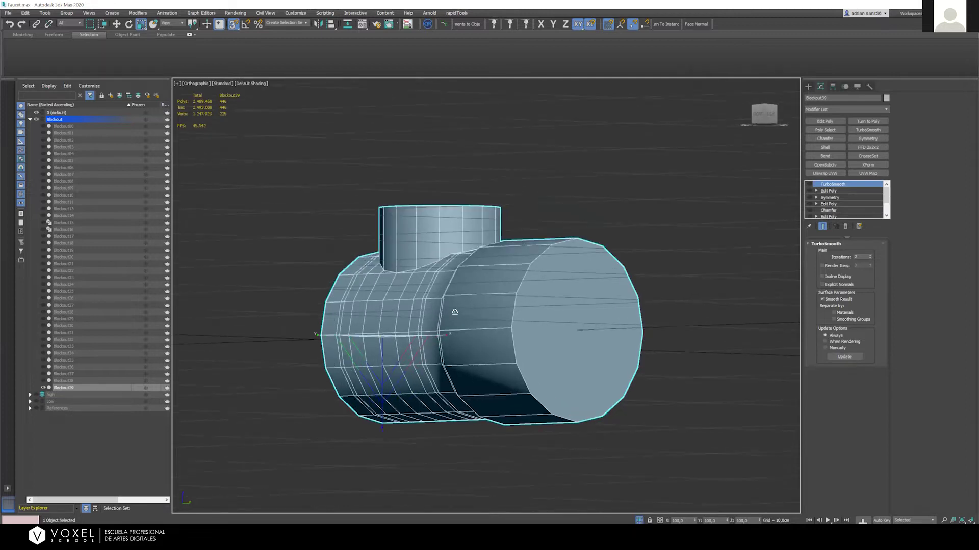
{"action": "middle_click_drag", "start_coordinate": [476, 297], "coordinate": [460, 318], "text": "alt"}
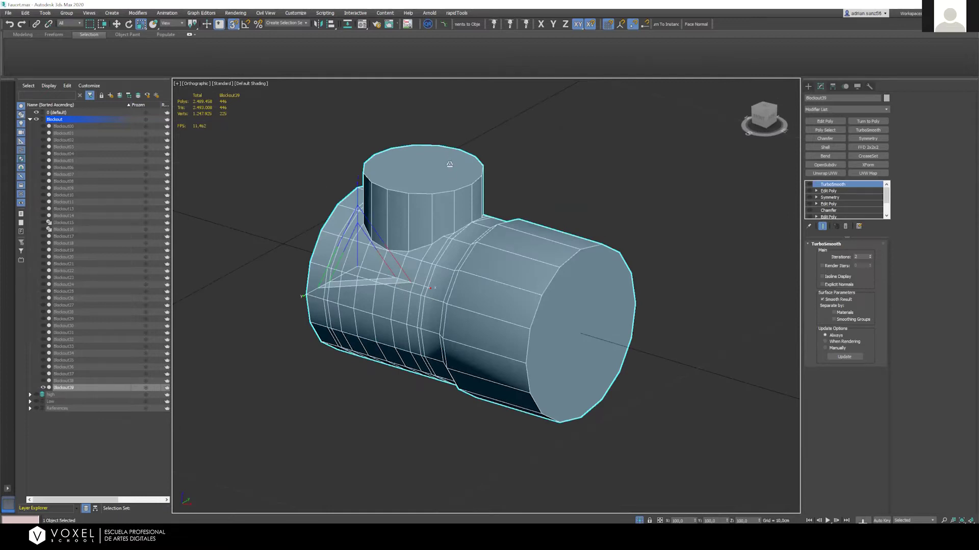
Examine the tee's shading unselected, and its edge flow where the upright branch meets the horizontal body
{"action": "key", "text": "ctrl+d"}
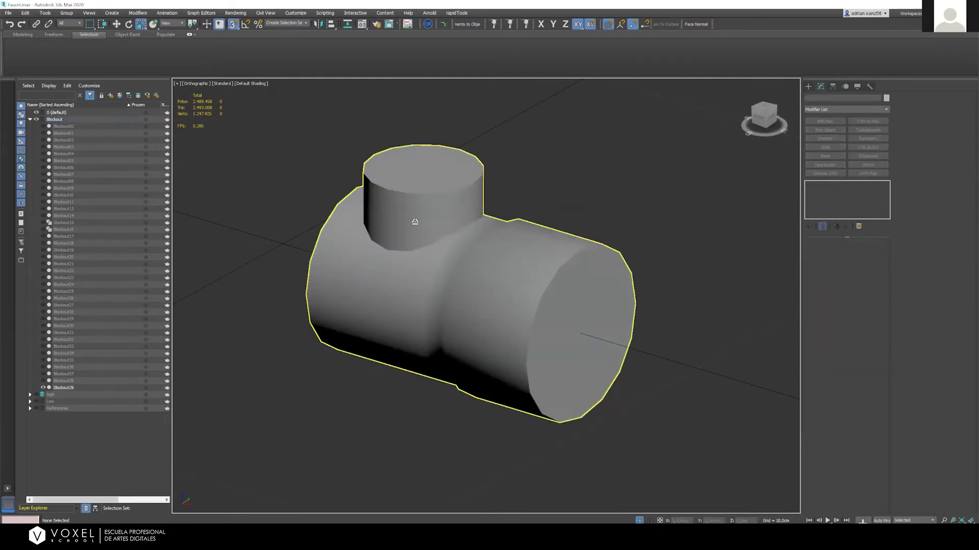
{"action": "left_click", "coordinate": [432, 232]}
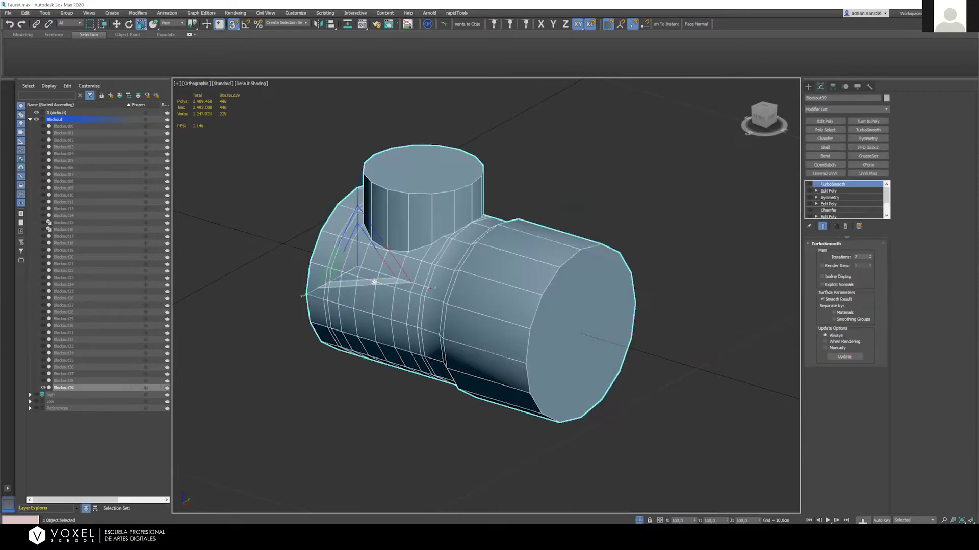
{"action": "middle_click_drag", "start_coordinate": [431, 232], "coordinate": [458, 227], "text": "alt"}
{"action": "middle_click_drag", "start_coordinate": [396, 234], "coordinate": [382, 259], "text": "alt"}
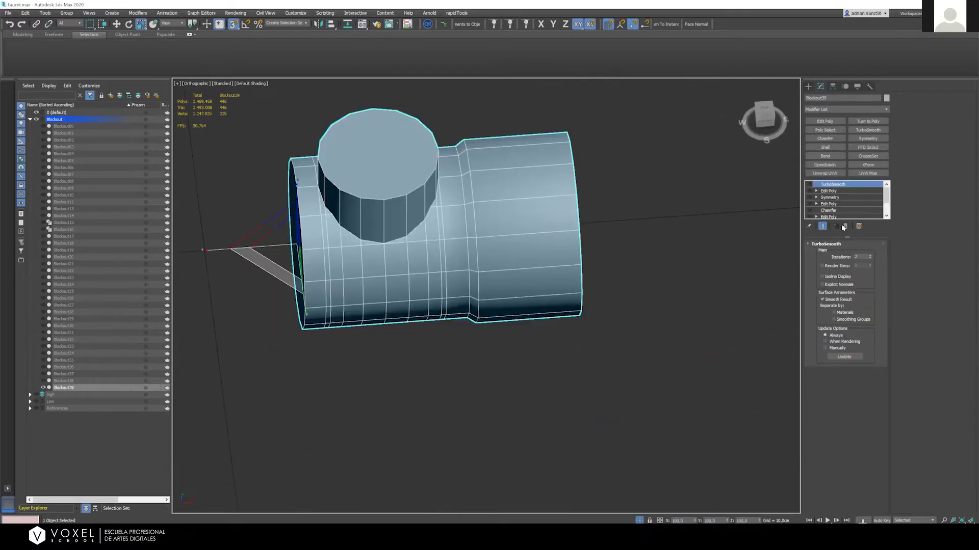
{"action": "scroll", "coordinate": [847, 201], "scroll_direction": "down", "scroll_amount": 1}
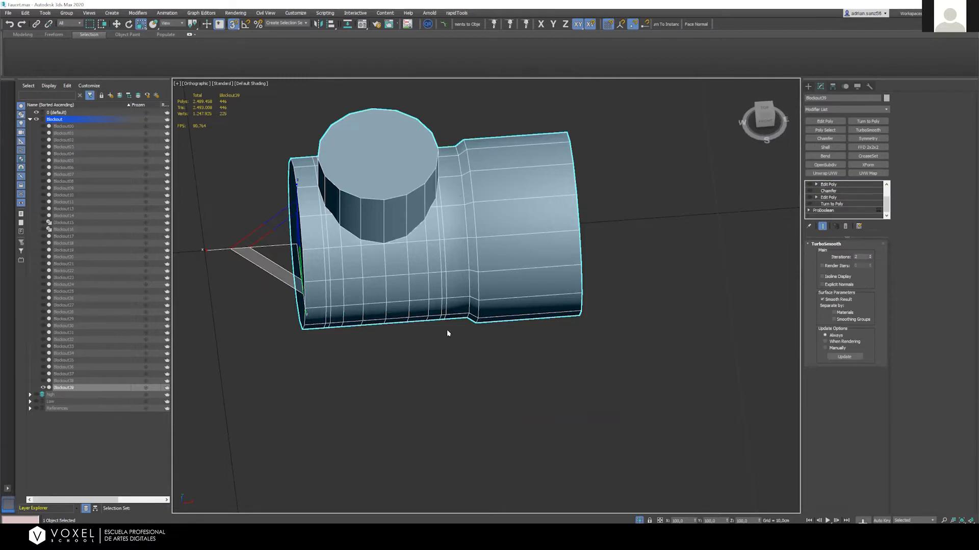
{"action": "scroll", "coordinate": [411, 239], "scroll_direction": "down", "scroll_amount": 2}
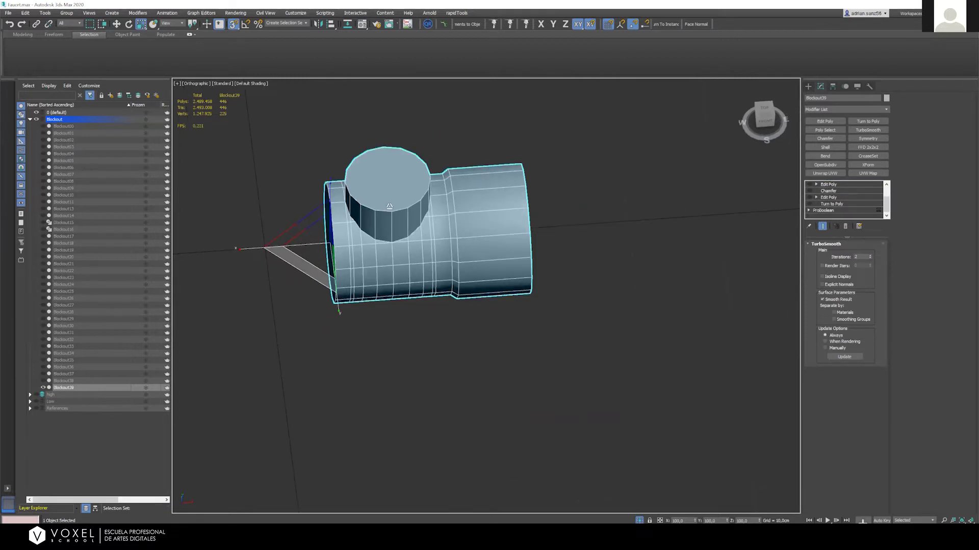
{"action": "scroll", "coordinate": [381, 221], "scroll_direction": "up", "scroll_amount": 2}
{"action": "middle_click_drag", "start_coordinate": [381, 221], "coordinate": [364, 195], "text": "alt"}
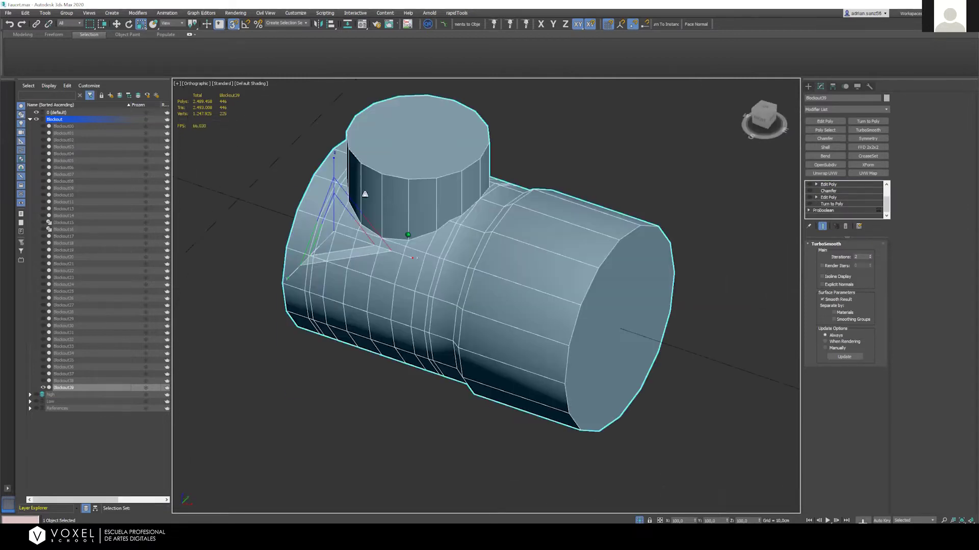
{"action": "middle_click_drag", "start_coordinate": [341, 253], "coordinate": [403, 311], "text": "alt"}
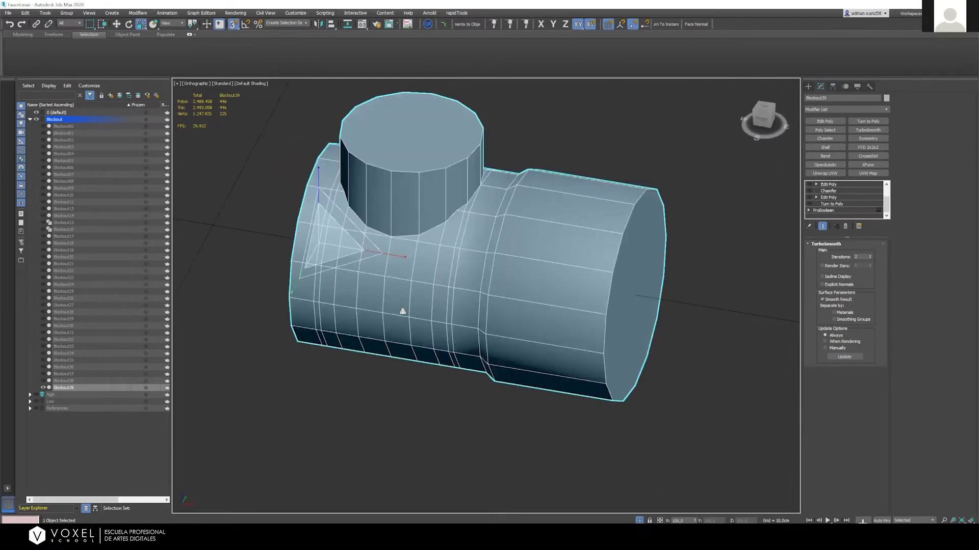
{"action": "key", "text": "r"}
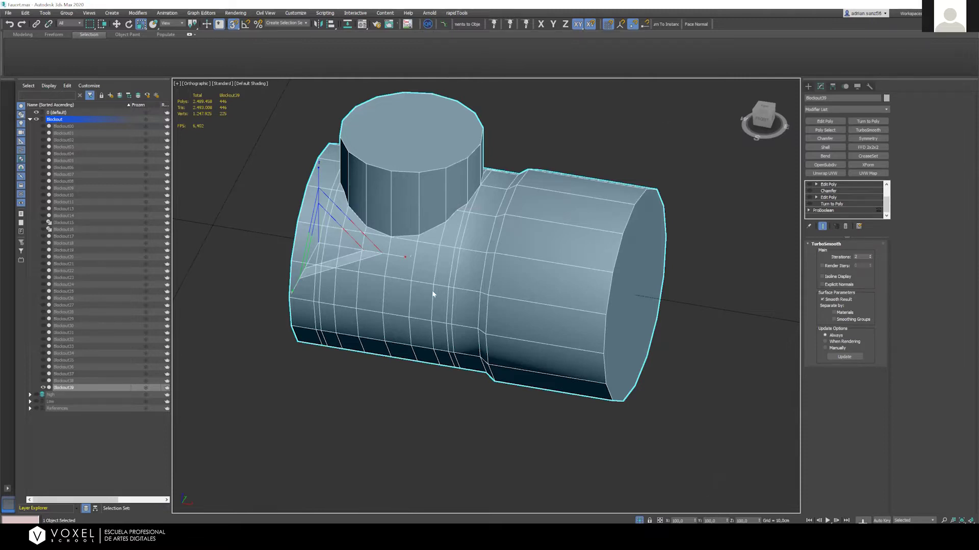
{"action": "left_click", "coordinate": [566, 112]}
{"action": "left_click", "coordinate": [418, 291]}
{"action": "left_click", "coordinate": [566, 111]}
{"action": "left_click", "coordinate": [365, 284]}
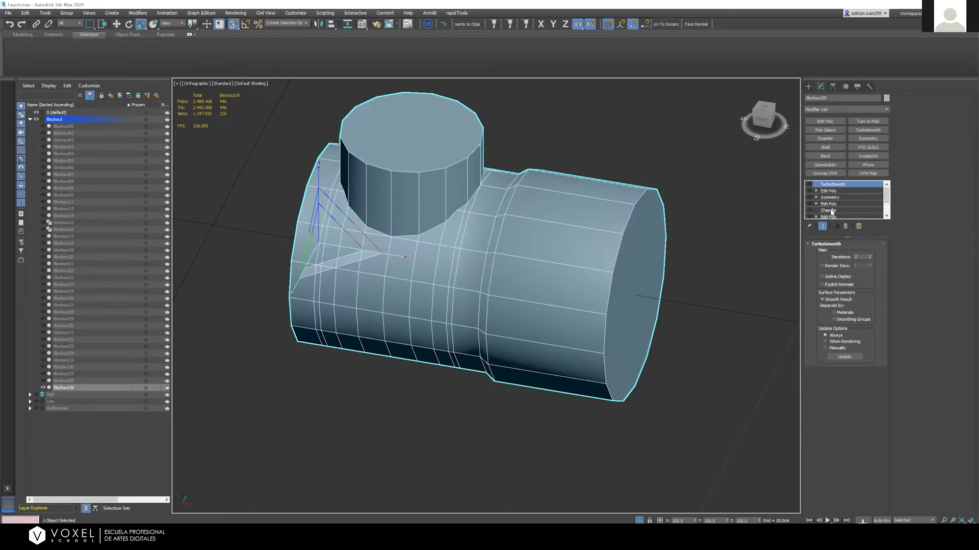
{"action": "scroll", "coordinate": [818, 196], "scroll_direction": "down", "scroll_amount": 1}
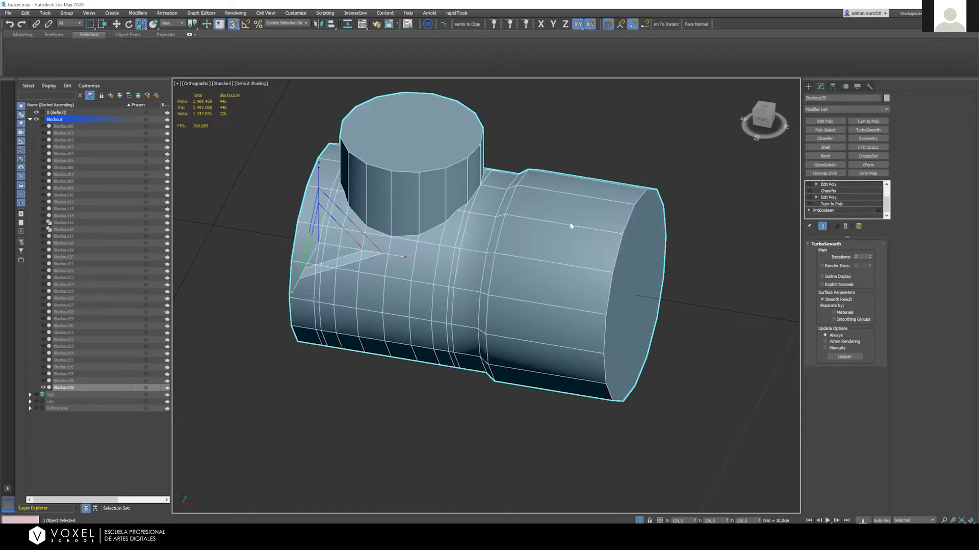
Re-enable Turn to Poly on the tee and open its parameters, continuing despite the dependent Edit Poly modifier
{"action": "left_click", "coordinate": [831, 204]}
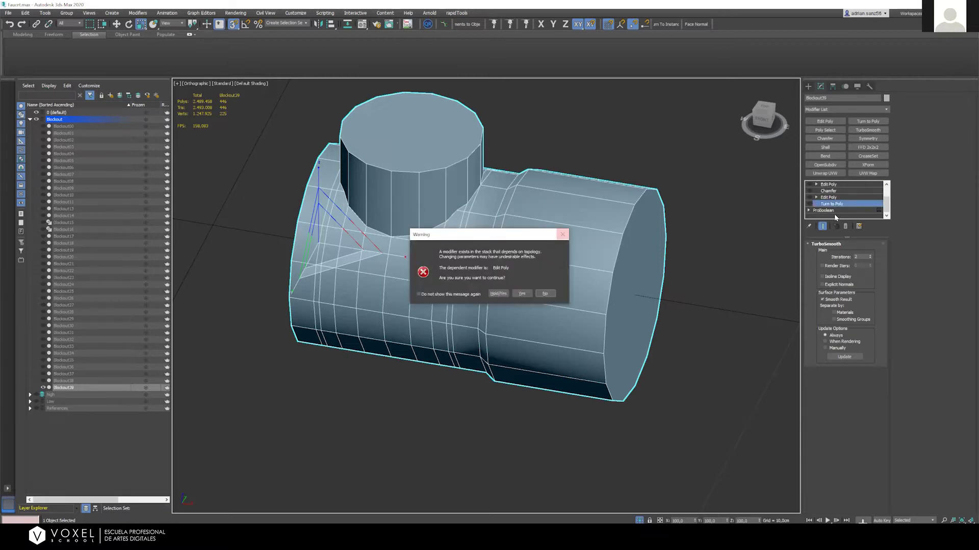
{"action": "key", "text": "Escape"}
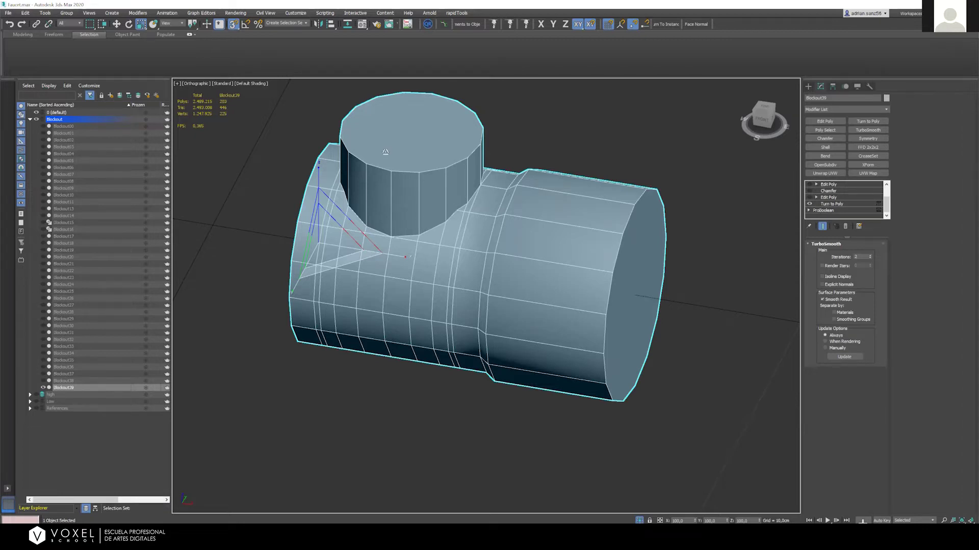
{"action": "left_click", "coordinate": [830, 197]}
{"action": "key", "text": "Escape"}
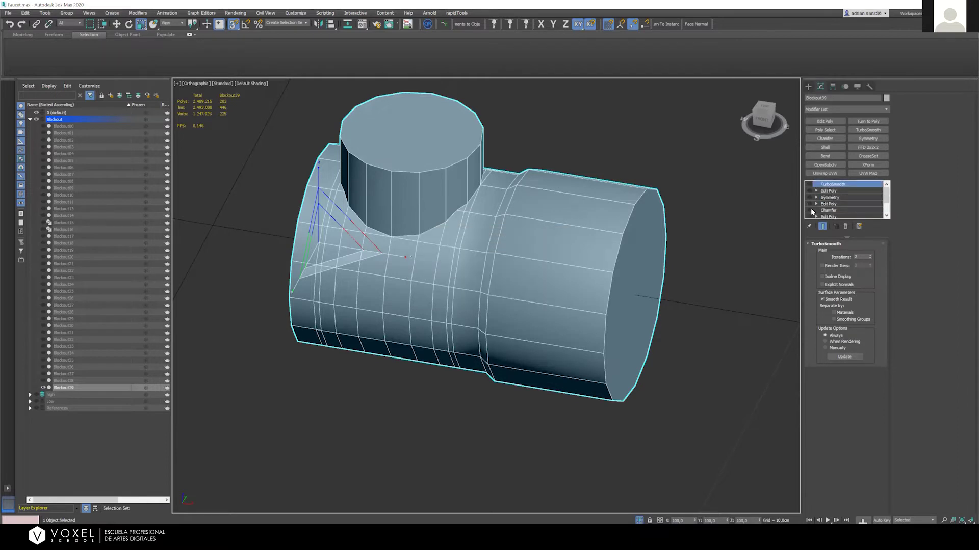
{"action": "scroll", "coordinate": [810, 208], "scroll_direction": "down", "scroll_amount": 1}
{"action": "left_click", "coordinate": [840, 202]}
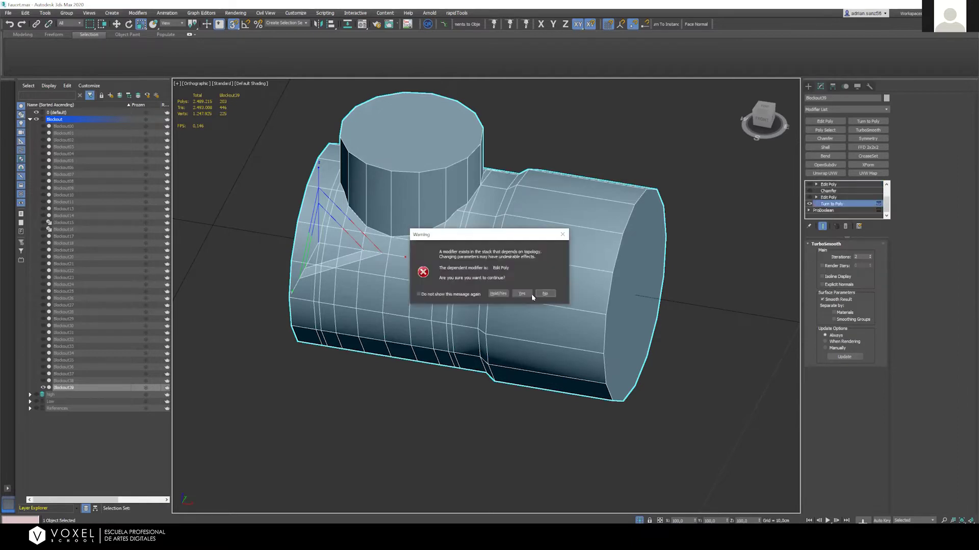
{"action": "left_click", "coordinate": [520, 294]}
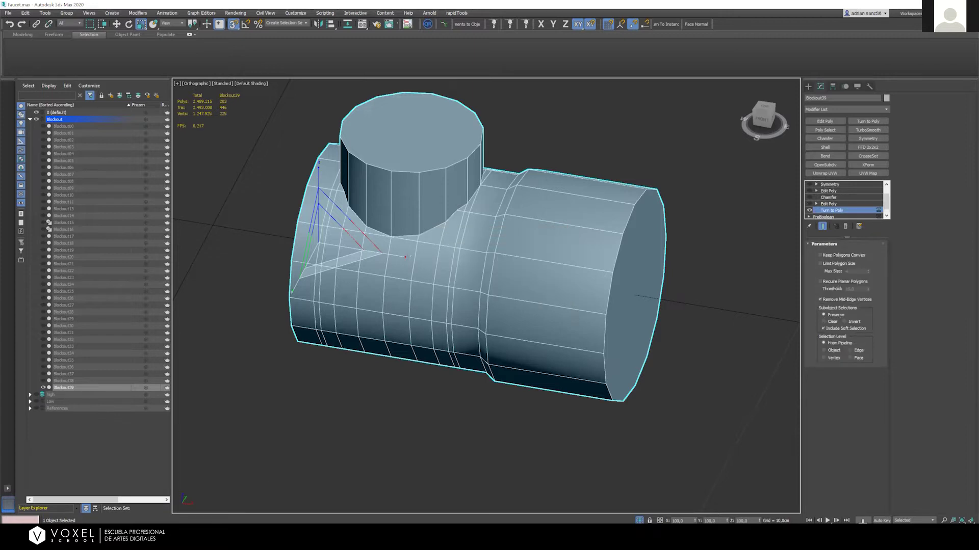
Launch the Windows Magnifier (Lupa), read the enlarged modifier stack and Turn to Poly parameters, and close the magnifier
{"action": "key", "text": "super+s"}
{"action": "type", "text": "lup"}
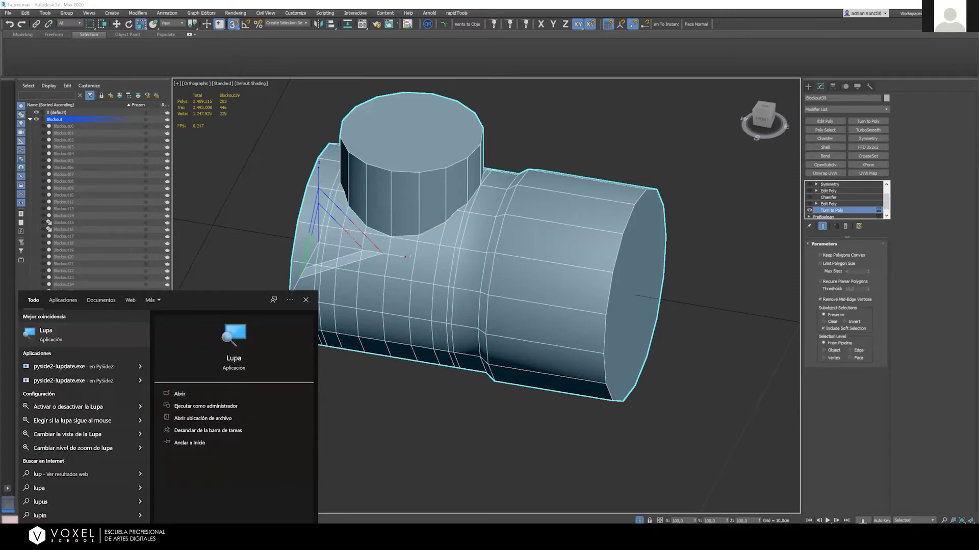
{"action": "key", "text": "Return"}
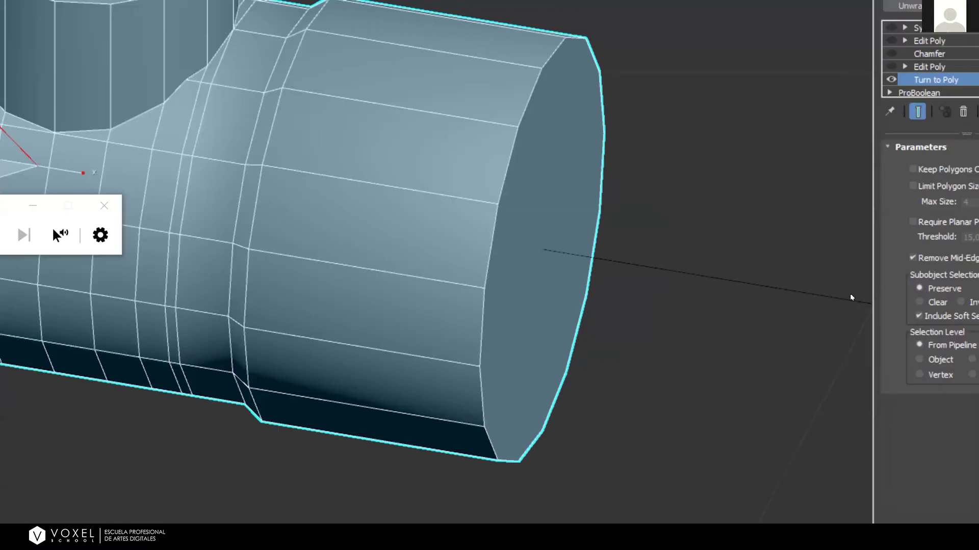
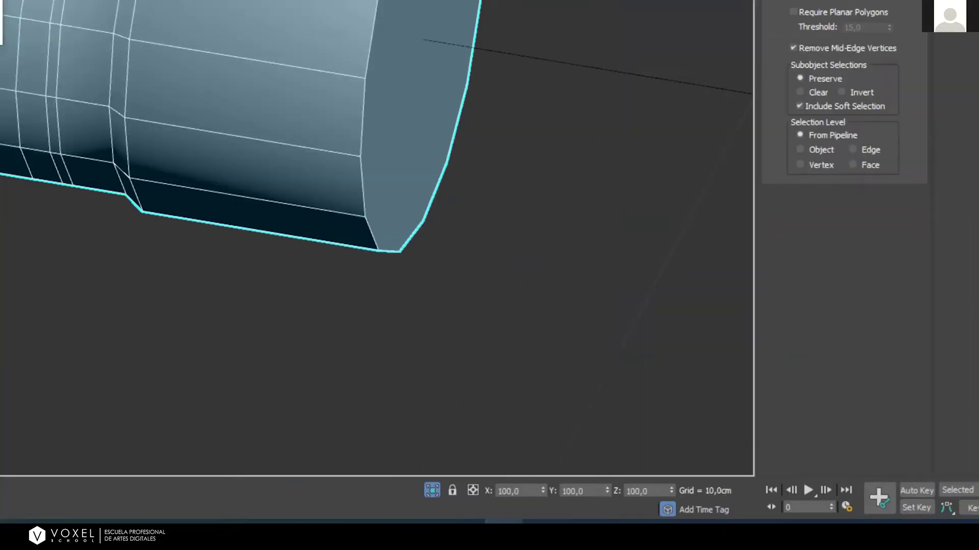
{"action": "right_click", "coordinate": [503, 527]}
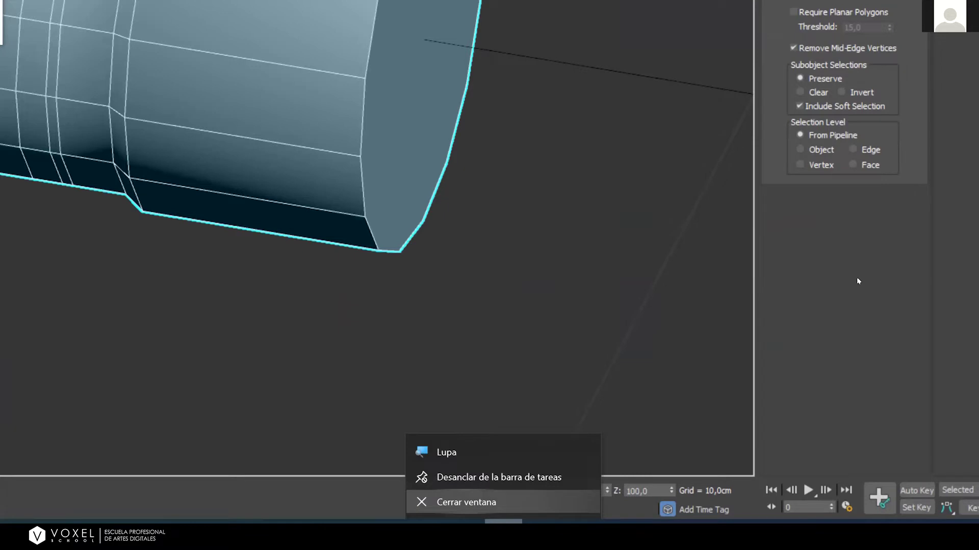
{"action": "key", "text": "super+Escape"}
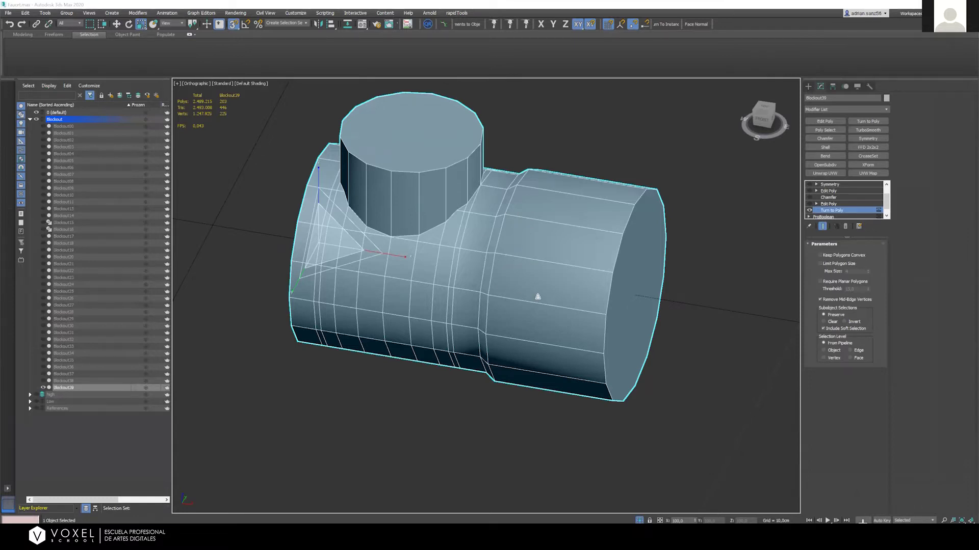
Examine the tee's Turn to Poly mesh from the front
{"action": "middle_click_drag", "start_coordinate": [537, 296], "coordinate": [537, 273], "text": "alt"}
{"action": "left_click_drag", "start_coordinate": [759, 115], "coordinate": [767, 124]}
{"action": "left_click", "coordinate": [767, 122]}
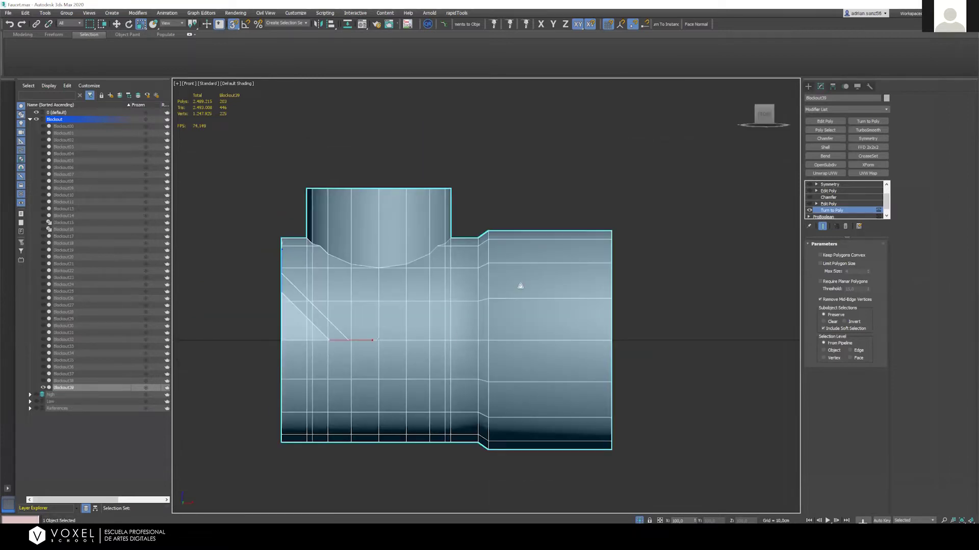
Examine the tee's Turn to Poly mesh from the front, the wide open end and oblique angles
{"action": "middle_click_drag", "start_coordinate": [624, 310], "coordinate": [574, 274], "text": "alt"}
{"action": "middle_click_drag", "start_coordinate": [463, 273], "coordinate": [460, 294], "text": "alt"}
{"action": "middle_click_drag", "start_coordinate": [528, 285], "coordinate": [727, 337], "text": "alt"}
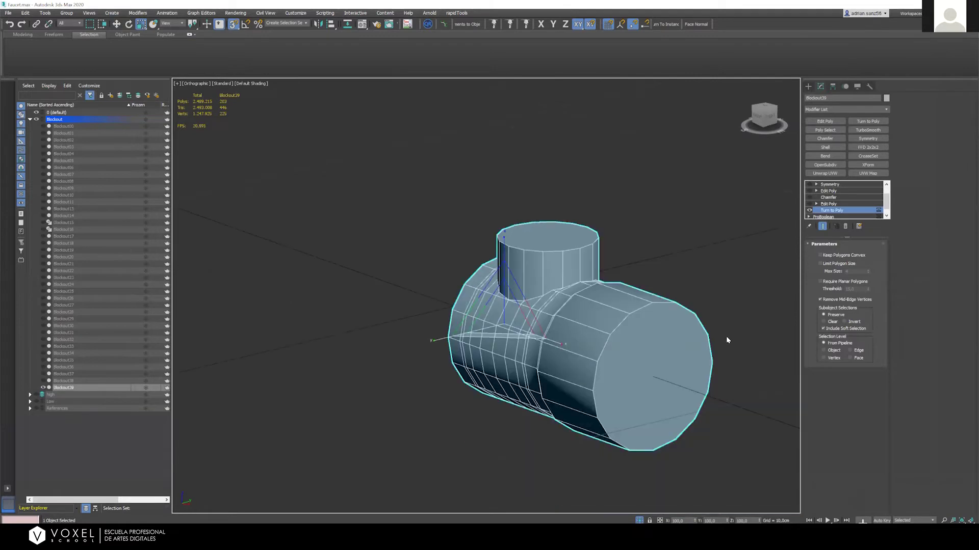
{"action": "key", "text": "z"}
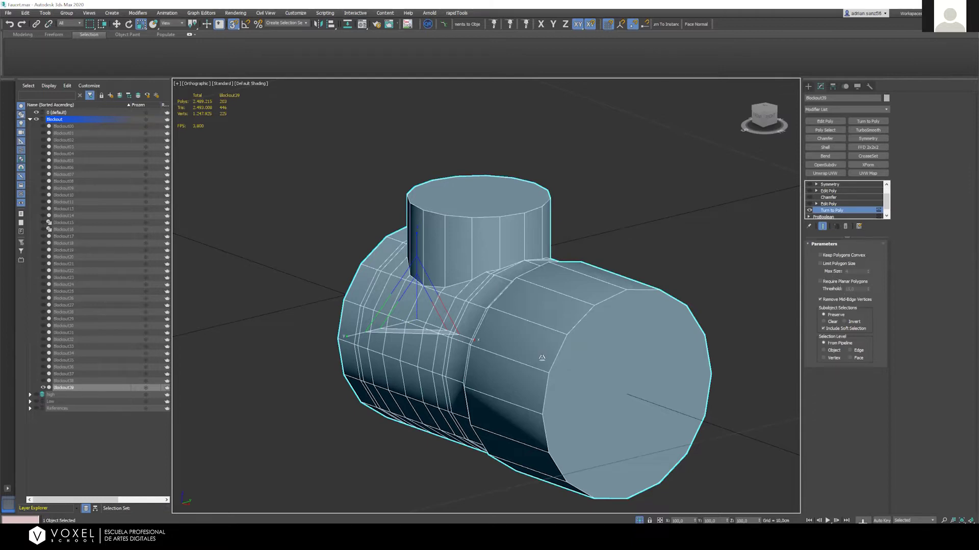
{"action": "left_click_drag", "start_coordinate": [767, 116], "coordinate": [842, 164]}
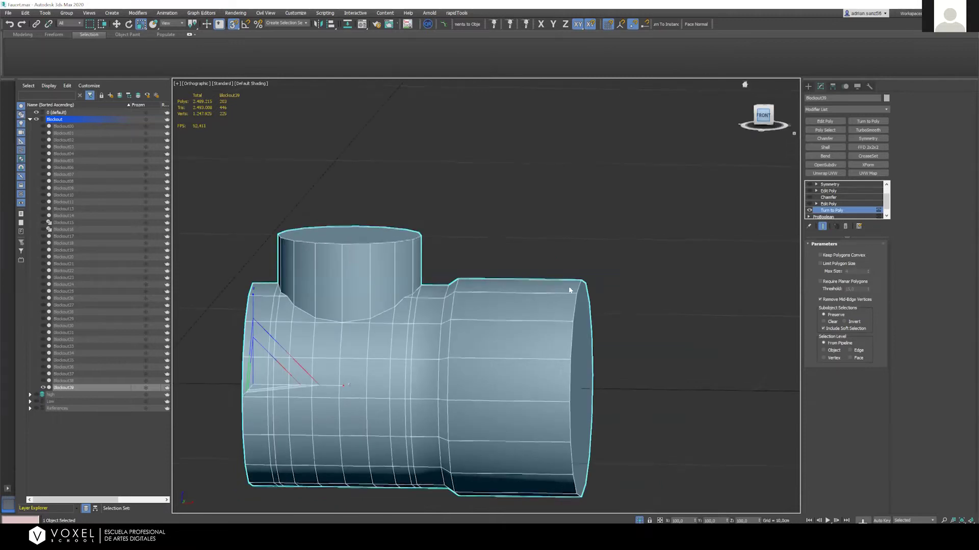
{"action": "key", "text": "f"}
{"action": "scroll", "coordinate": [495, 268], "scroll_direction": "down", "scroll_amount": 2}
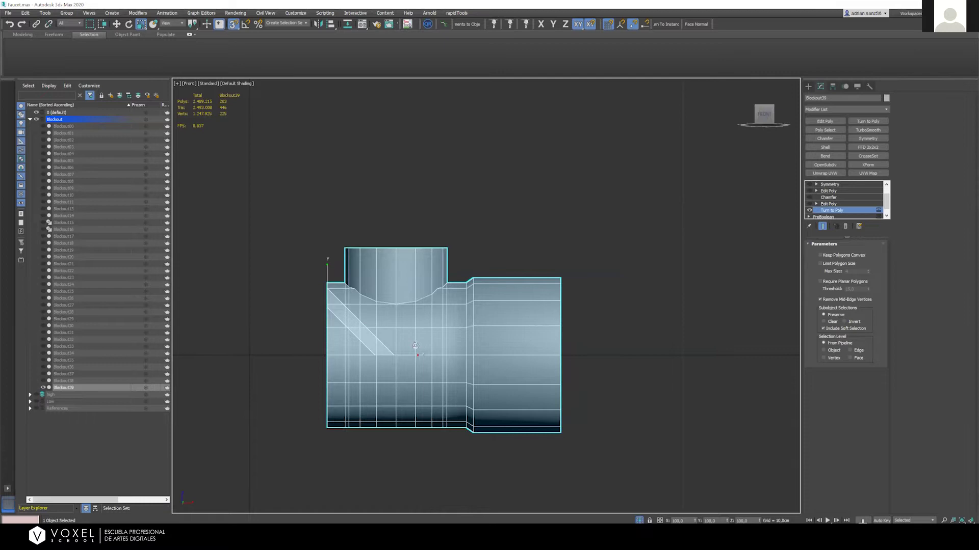
{"action": "scroll", "coordinate": [400, 377], "scroll_direction": "up", "scroll_amount": 3}
{"action": "middle_click_drag", "start_coordinate": [399, 384], "coordinate": [375, 327], "text": "alt"}
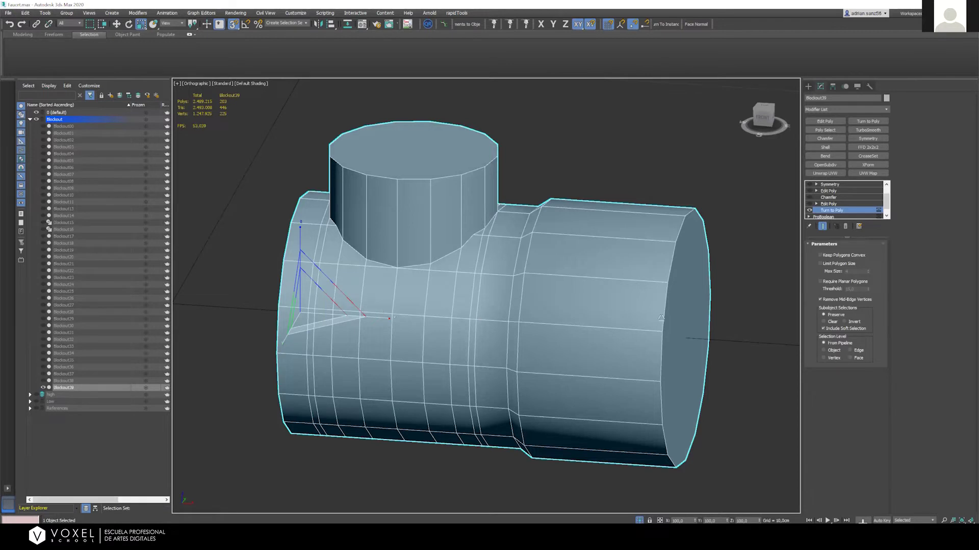
Reselect the tee, enter the Vertex level of the Edit Poly above Turn to Poly, and re-enable that modifier
{"action": "left_click", "coordinate": [218, 180]}
{"action": "left_click", "coordinate": [419, 343]}
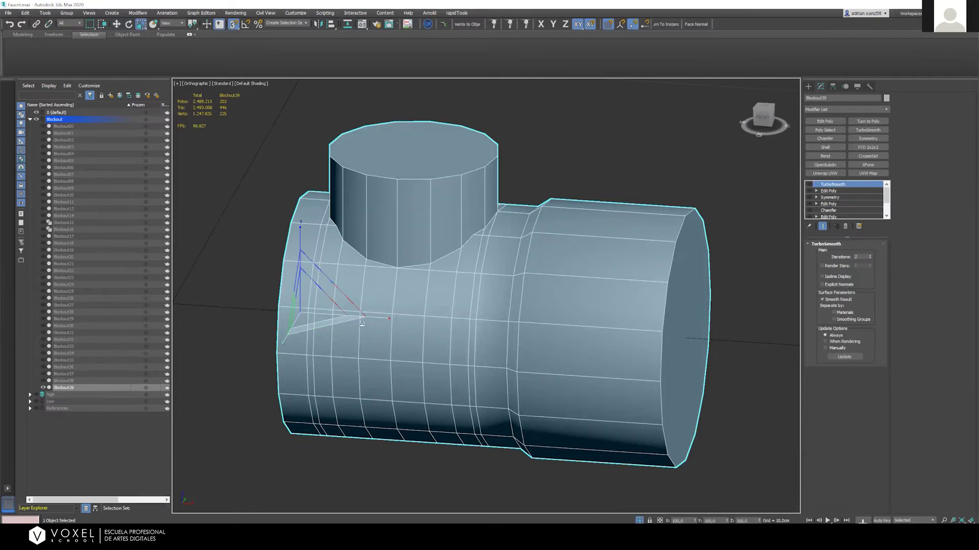
{"action": "middle_click_drag", "start_coordinate": [440, 279], "coordinate": [414, 292], "text": "alt"}
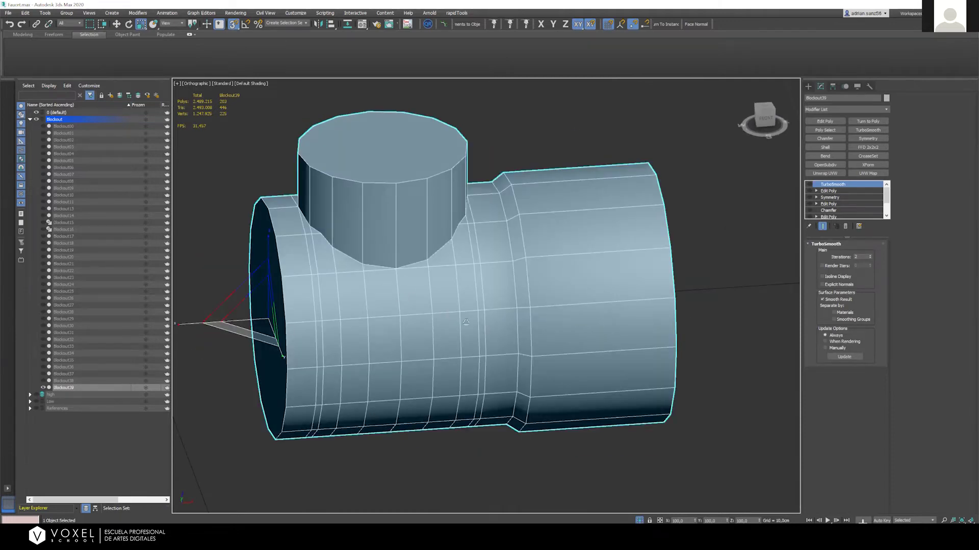
{"action": "middle_click_drag", "start_coordinate": [466, 322], "coordinate": [471, 149], "text": "alt"}
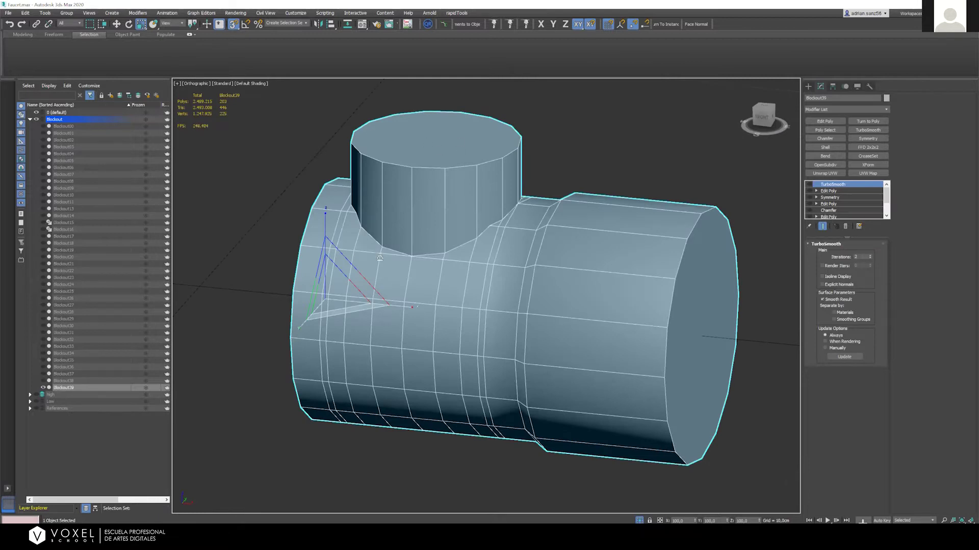
{"action": "middle_click_drag", "start_coordinate": [451, 270], "coordinate": [419, 265], "text": "alt"}
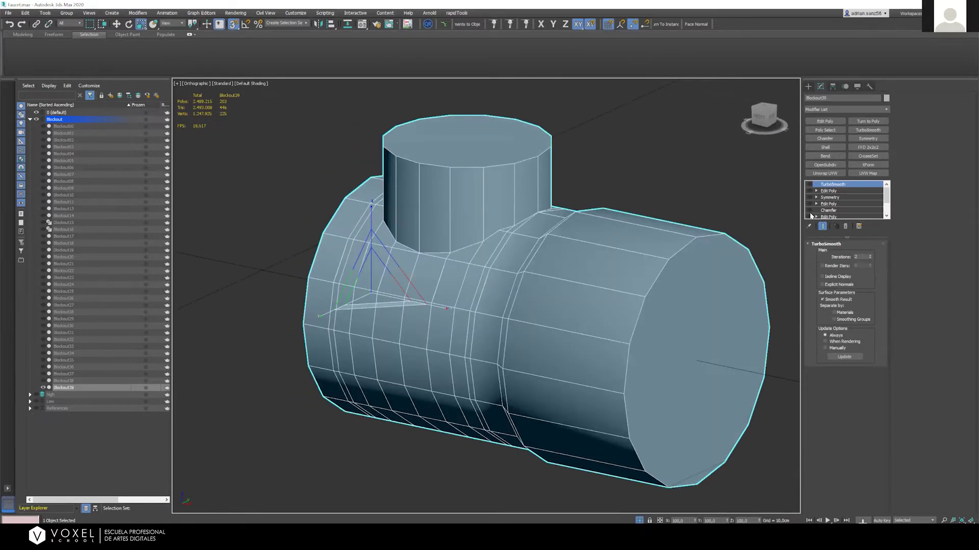
{"action": "scroll", "coordinate": [822, 202], "scroll_direction": "down", "scroll_amount": 1}
{"action": "left_click", "coordinate": [816, 197]}
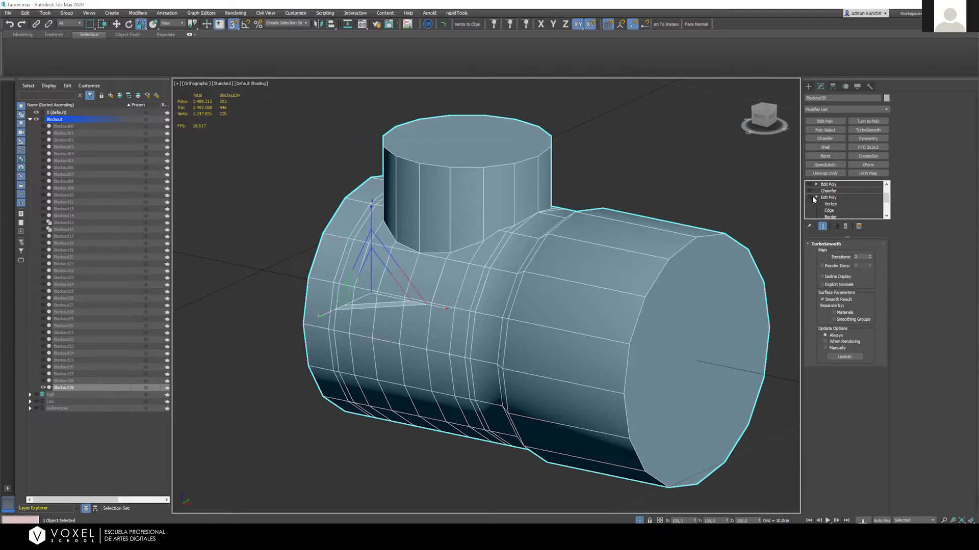
{"action": "left_click", "coordinate": [531, 294]}
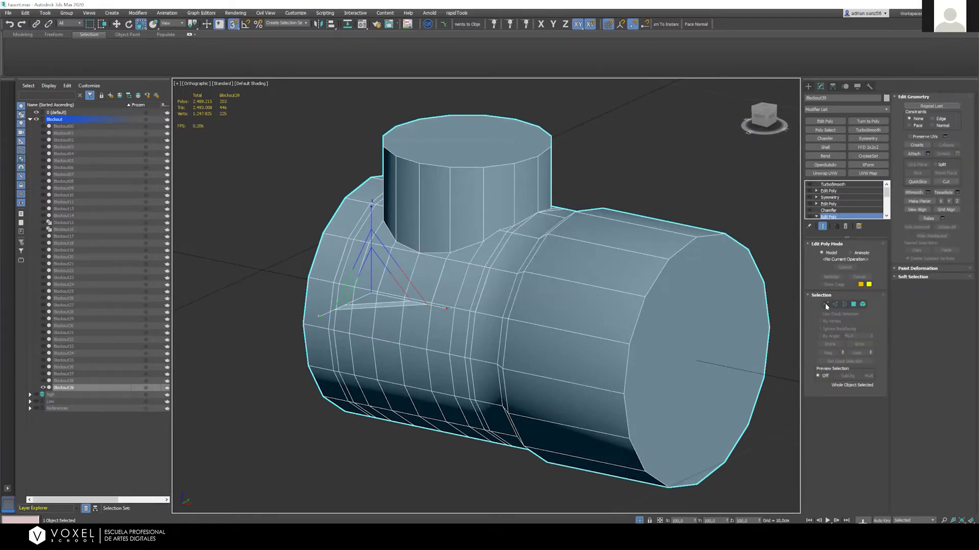
{"action": "left_click", "coordinate": [826, 305]}
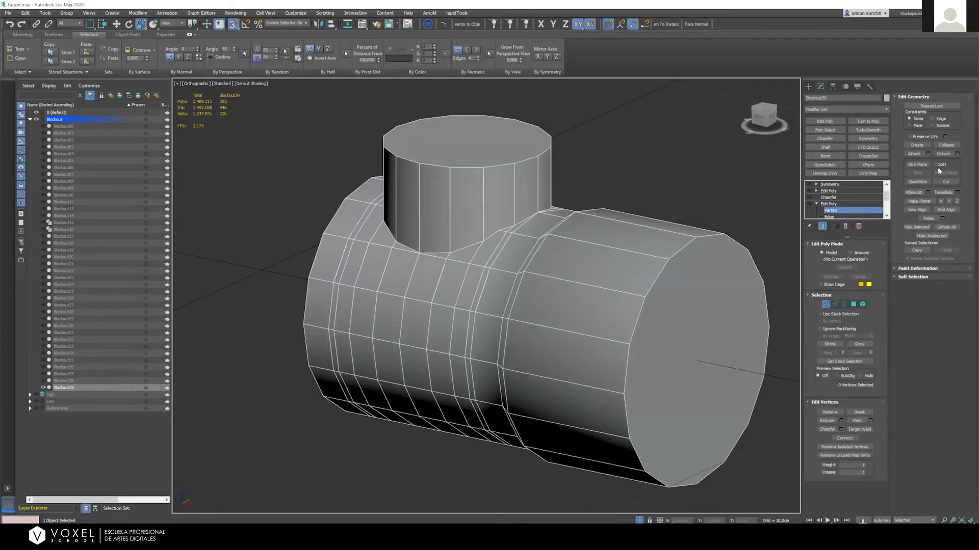
{"action": "left_click", "coordinate": [809, 204]}
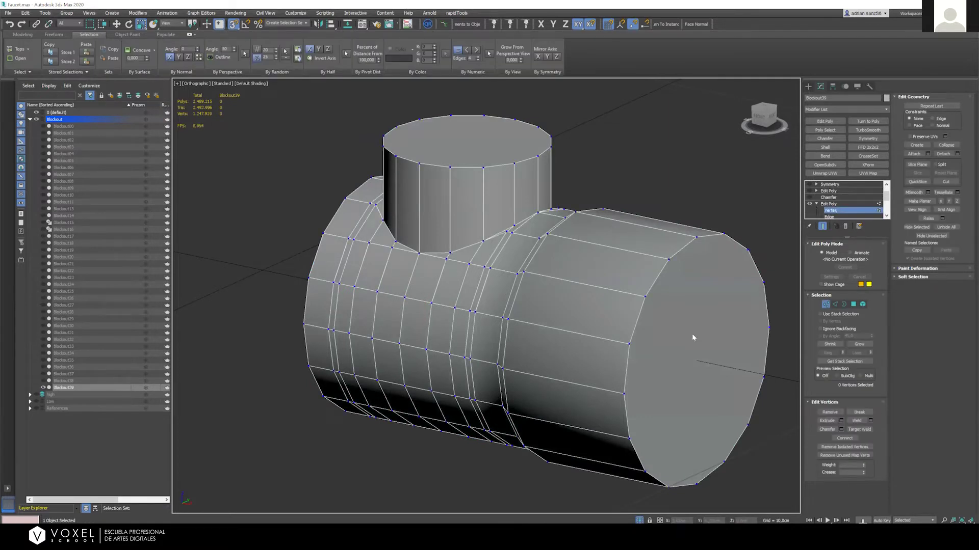
Pull a single vertex on the front of the horizontal body outward and view the spike from the side
{"action": "left_click", "coordinate": [427, 351]}
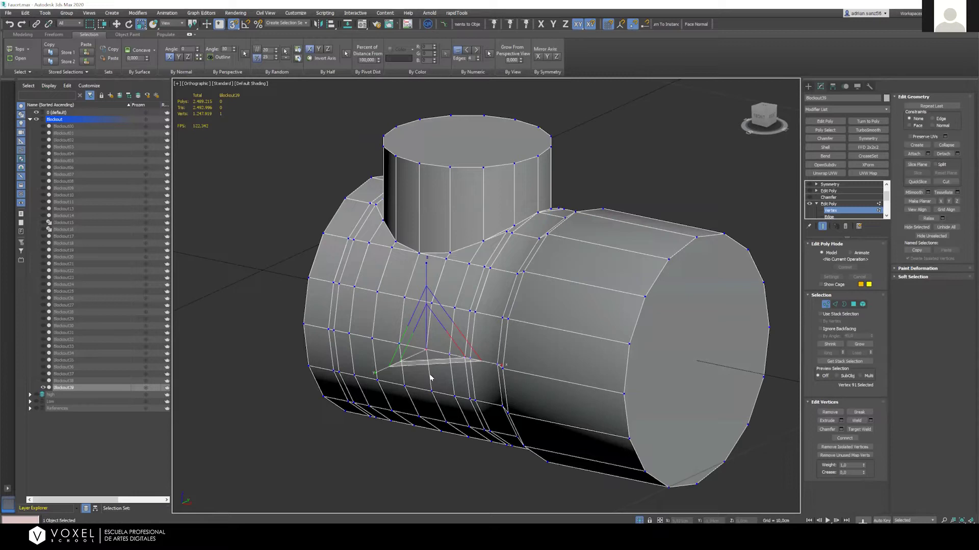
{"action": "key", "text": "w"}
{"action": "left_click_drag", "start_coordinate": [431, 348], "coordinate": [346, 398]}
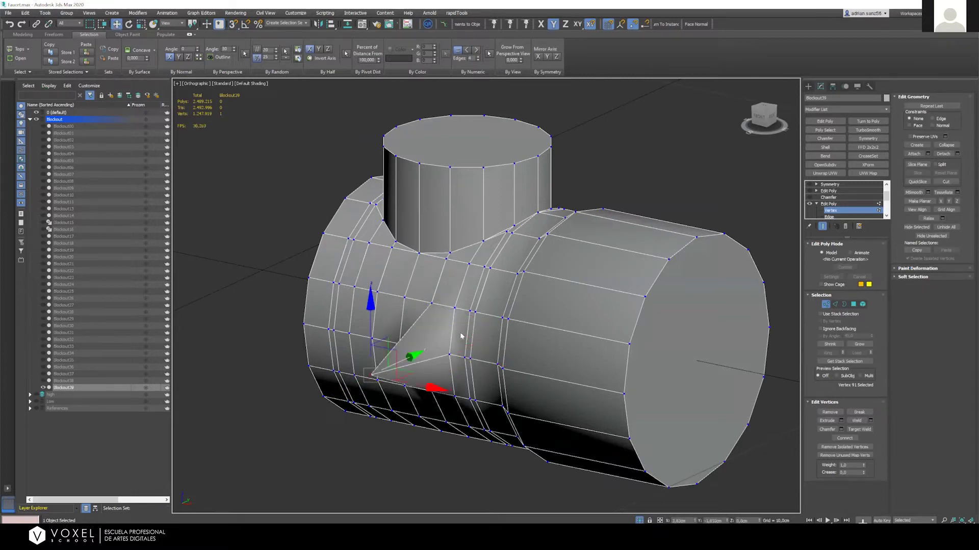
{"action": "left_click", "coordinate": [461, 355]}
{"action": "middle_click_drag", "start_coordinate": [460, 354], "coordinate": [433, 273], "text": "alt"}
{"action": "mouse_move", "coordinate": [456, 330]}
{"action": "middle_mouse_down", "text": "alt"}
{"action": "mouse_move", "coordinate": [449, 324]}
{"action": "mouse_move", "coordinate": [526, 357]}
{"action": "mouse_move", "coordinate": [455, 340]}
{"action": "mouse_move", "coordinate": [474, 323]}
{"action": "middle_mouse_up", "text": "alt"}
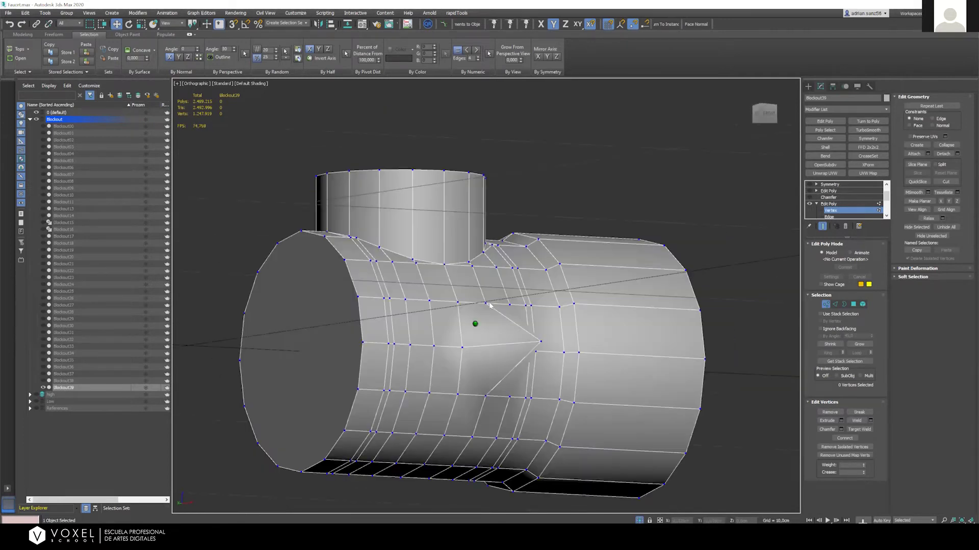
Try connecting pairs of neighbouring vertices around the pulled-out vertex, and undo the attempts
{"action": "left_click", "coordinate": [463, 347]}
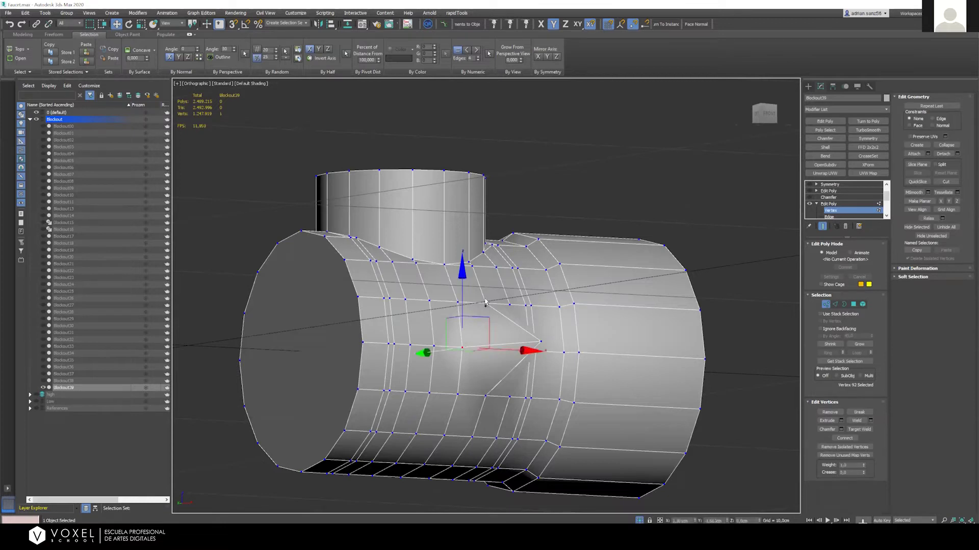
{"action": "left_click", "coordinate": [486, 302], "text": "ctrl"}
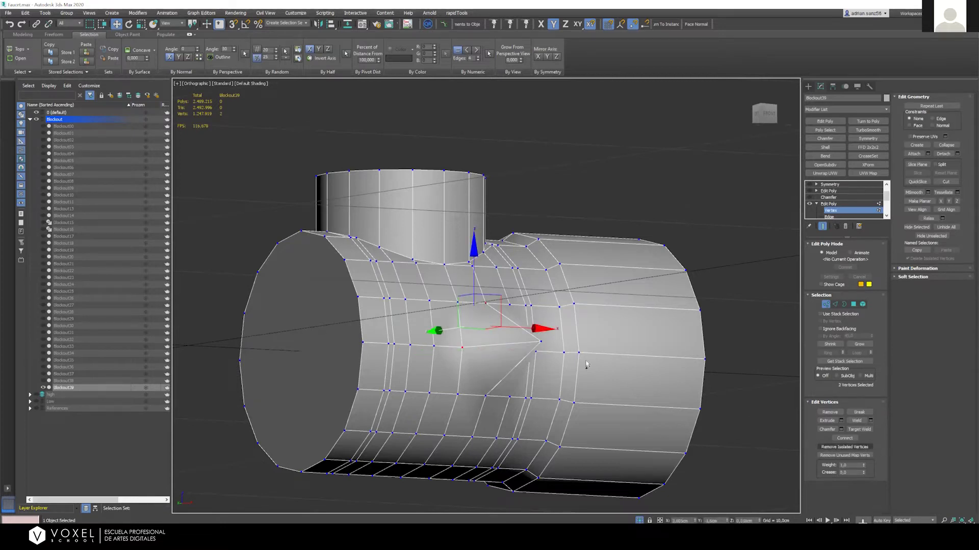
{"action": "left_click_drag", "start_coordinate": [455, 307], "coordinate": [480, 301]}
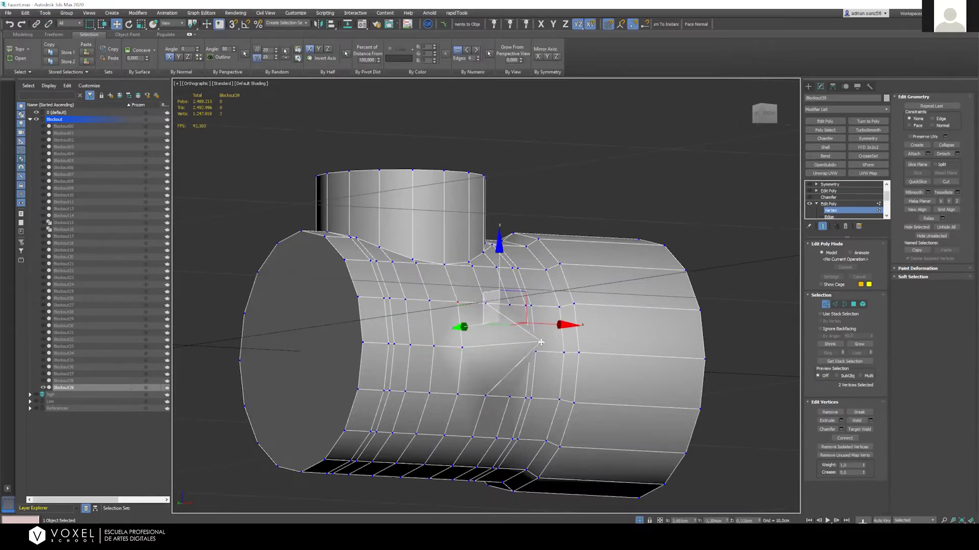
{"action": "left_click", "coordinate": [846, 439]}
{"action": "middle_click_drag", "start_coordinate": [465, 333], "coordinate": [543, 318], "text": "alt"}
{"action": "middle_click_drag", "start_coordinate": [468, 239], "coordinate": [448, 212], "text": "alt"}
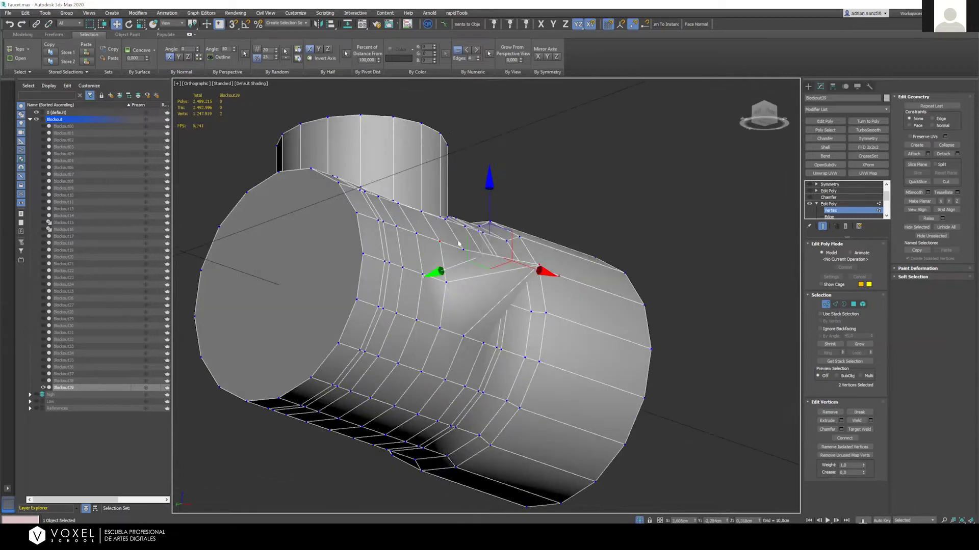
{"action": "middle_click_drag", "start_coordinate": [507, 317], "coordinate": [526, 324], "text": "alt"}
{"action": "key", "text": "ctrl+z"}
{"action": "key", "text": "ctrl+z"}
{"action": "key", "text": "ctrl+z"}
{"action": "key", "text": "ctrl+z"}
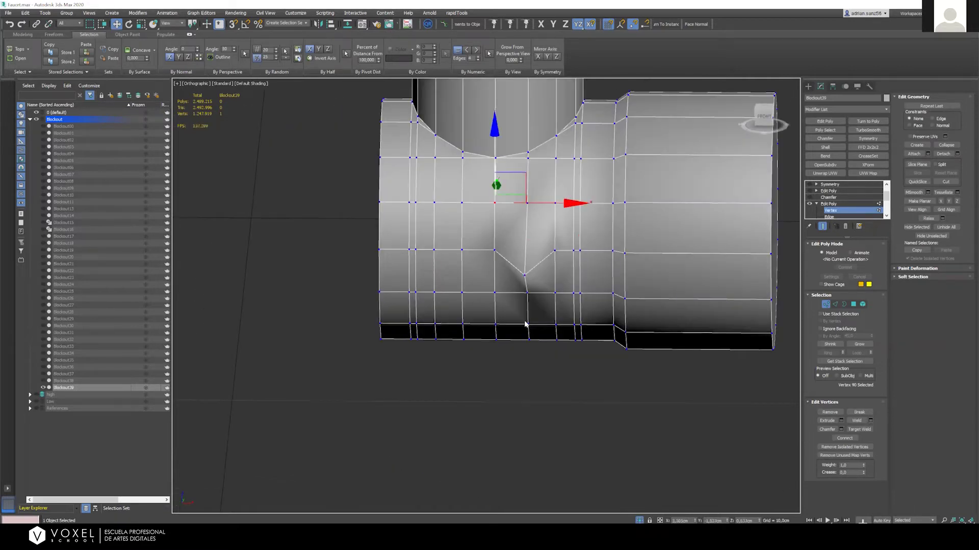
Move the pulled-out vertex back in line with the horizontal body's edges and check the mesh from the front
{"action": "left_click", "coordinate": [525, 275]}
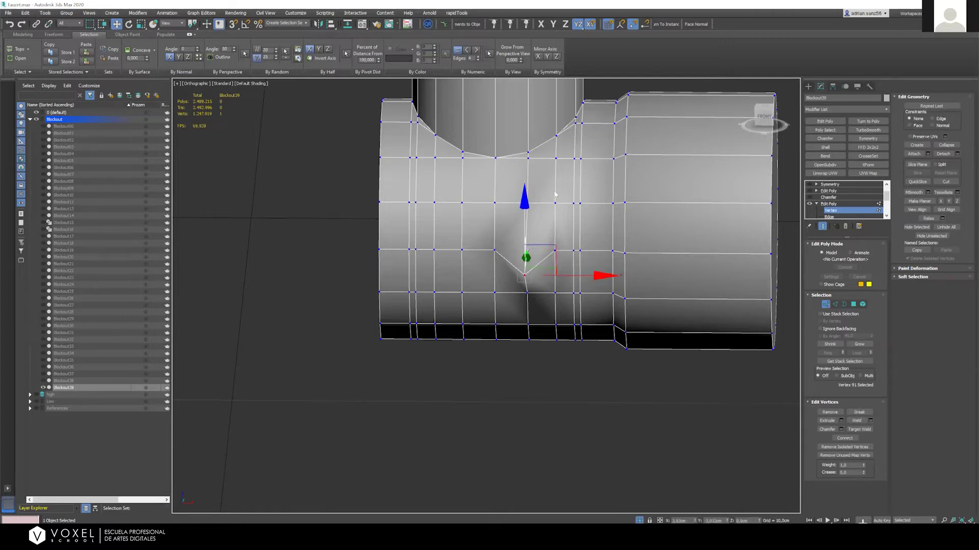
{"action": "left_click_drag", "start_coordinate": [555, 224], "coordinate": [581, 229]}
{"action": "middle_click_drag", "start_coordinate": [581, 229], "coordinate": [353, 324], "text": "alt"}
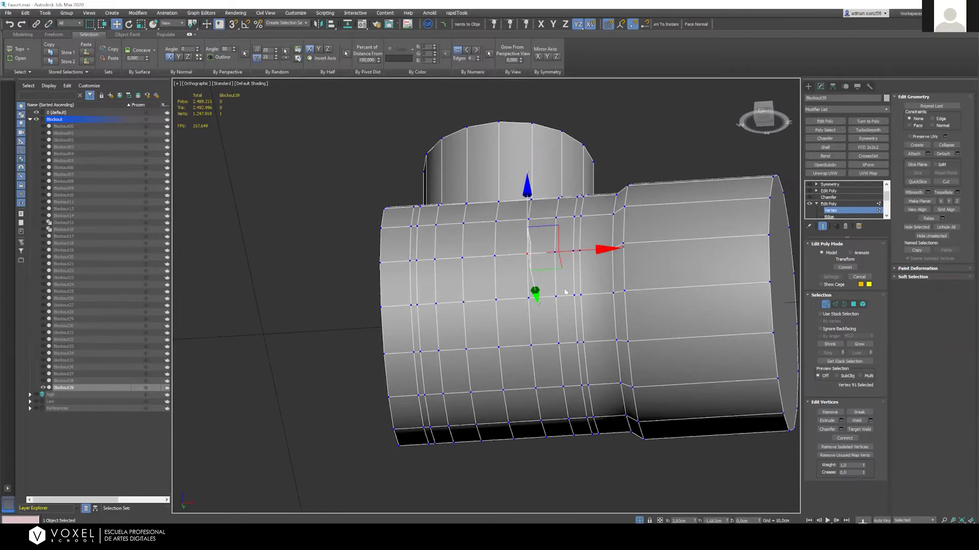
{"action": "middle_click_drag", "start_coordinate": [451, 316], "coordinate": [408, 292], "text": "alt"}
{"action": "left_click", "coordinate": [762, 115]}
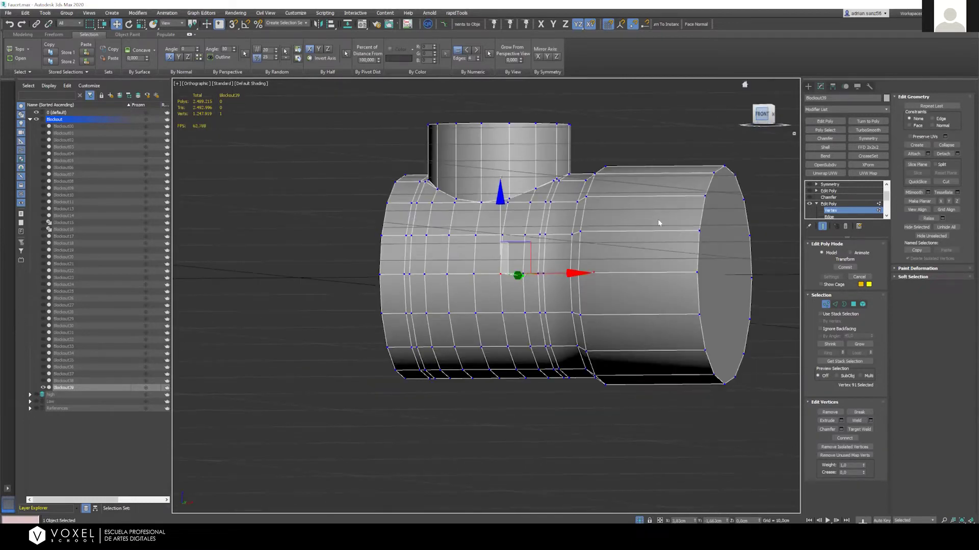
{"action": "key", "text": "f"}
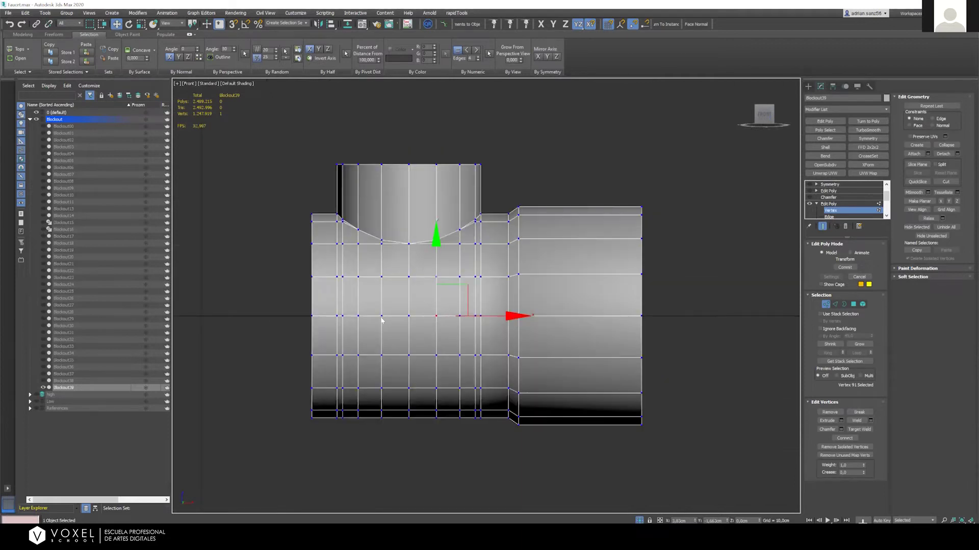
{"action": "middle_click_drag", "start_coordinate": [376, 299], "coordinate": [469, 293], "text": "alt"}
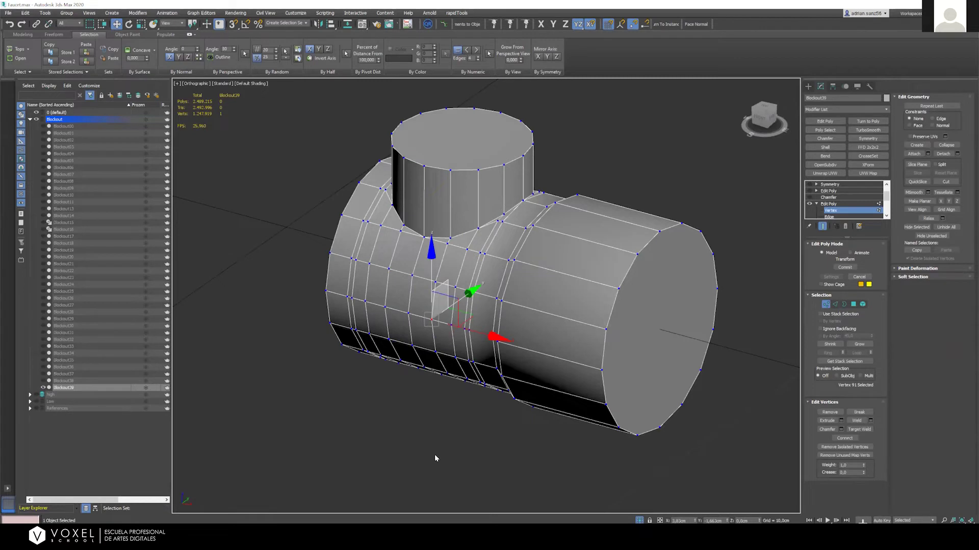
Leave vertex editing, open the tee's Chamfer modifier despite the dependent Edit Poly, and enable it
{"action": "left_click", "coordinate": [825, 203]}
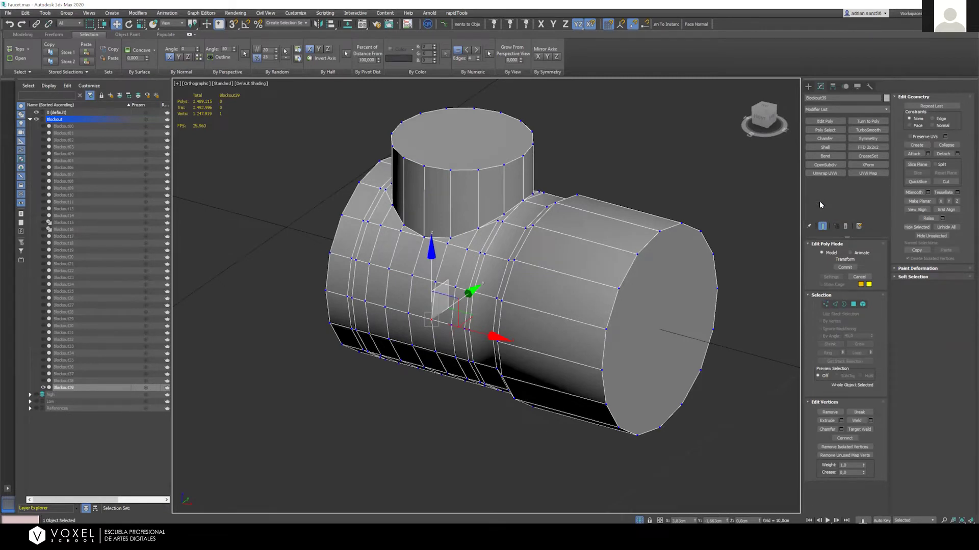
{"action": "scroll", "coordinate": [817, 217], "scroll_direction": "down", "scroll_amount": 1}
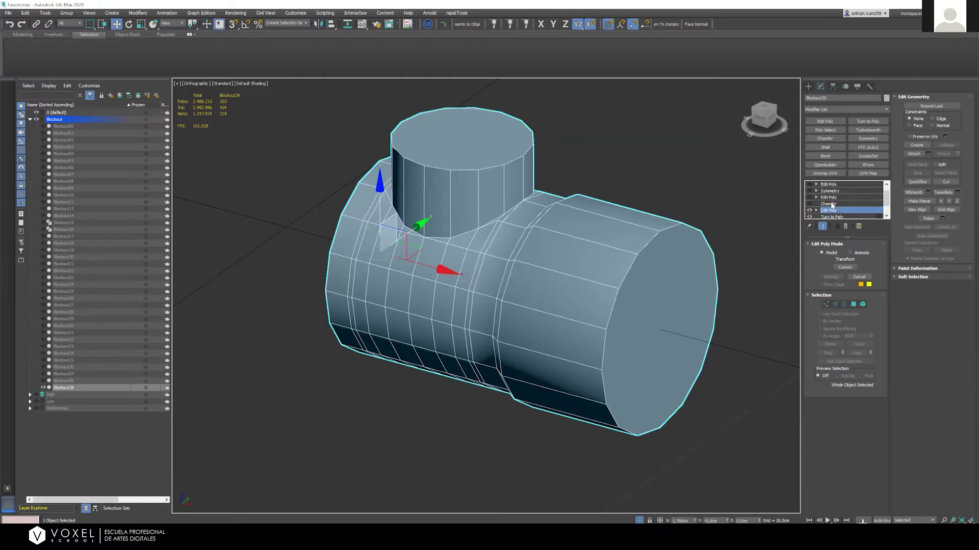
{"action": "left_click", "coordinate": [829, 203]}
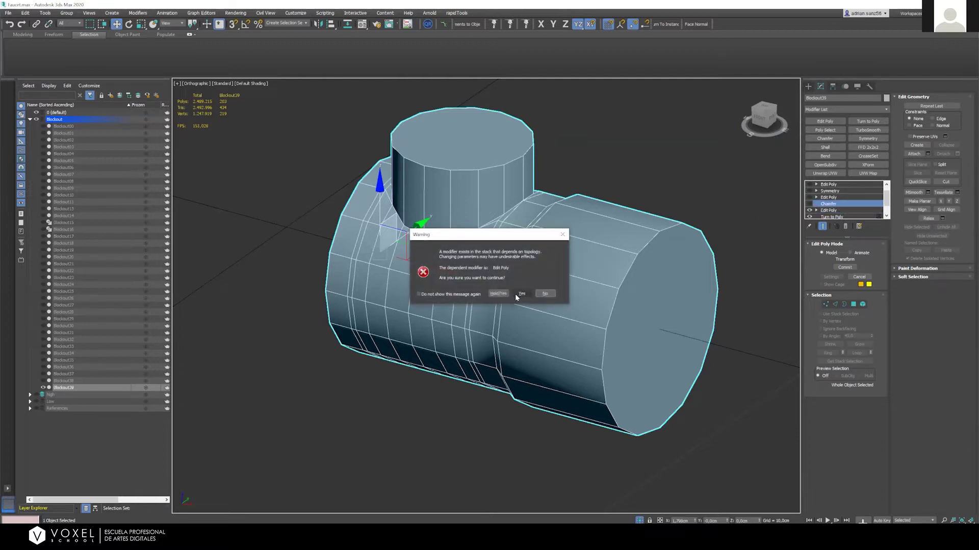
{"action": "left_click", "coordinate": [520, 294]}
{"action": "left_click", "coordinate": [809, 210]}
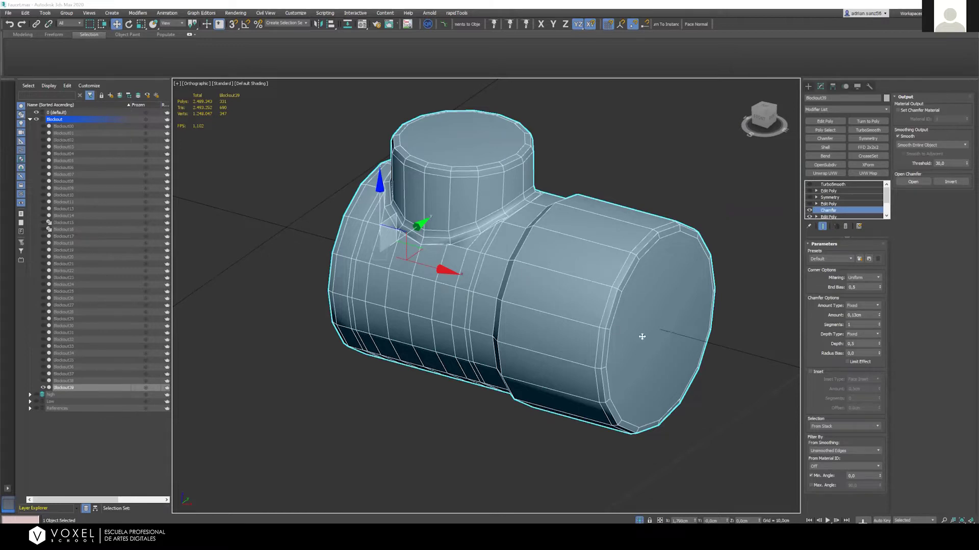
Examine the chamfered edges where the upright branch meets the horizontal body up close
{"action": "middle_click_drag", "start_coordinate": [576, 228], "coordinate": [529, 279], "text": "alt"}
{"action": "middle_click_drag", "start_coordinate": [350, 212], "coordinate": [356, 219], "text": "alt"}
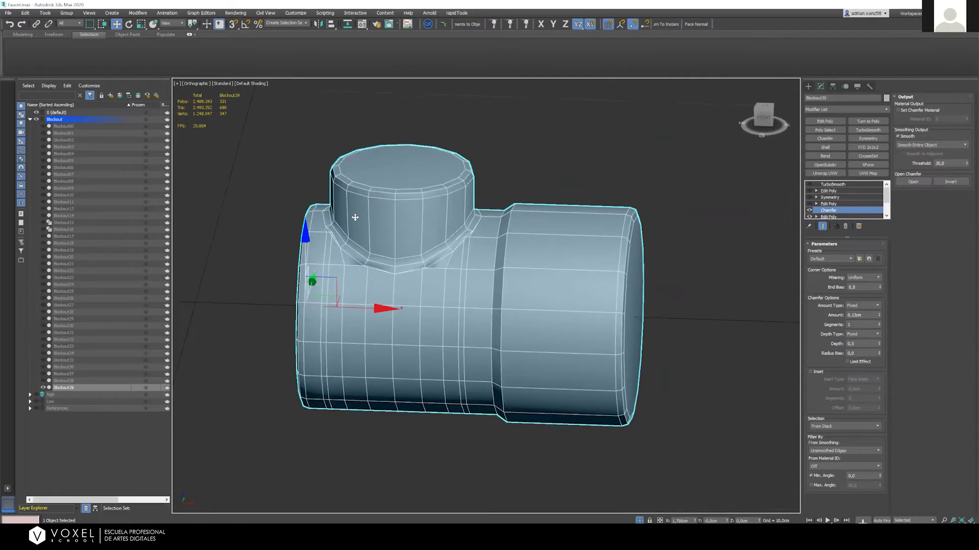
{"action": "scroll", "coordinate": [390, 253], "scroll_direction": "up", "scroll_amount": 3}
{"action": "scroll", "coordinate": [389, 253], "scroll_direction": "up", "scroll_amount": 2}
{"action": "middle_click_drag", "start_coordinate": [363, 290], "coordinate": [347, 340], "text": "alt"}
Enable the Edit Poly directly above the Chamfer and view the resulting tee mesh from above
{"action": "left_click", "coordinate": [809, 203]}
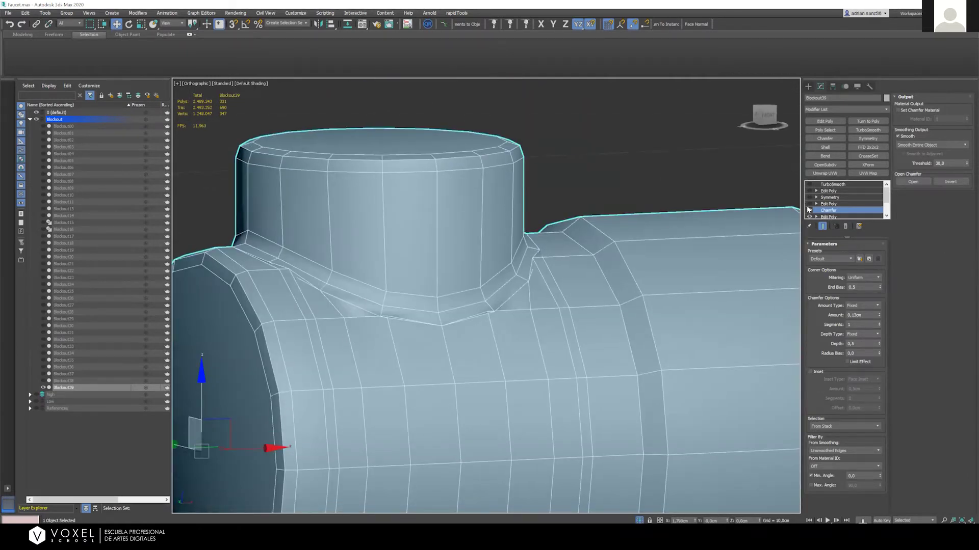
{"action": "middle_click_drag", "start_coordinate": [477, 269], "coordinate": [490, 287], "text": "alt"}
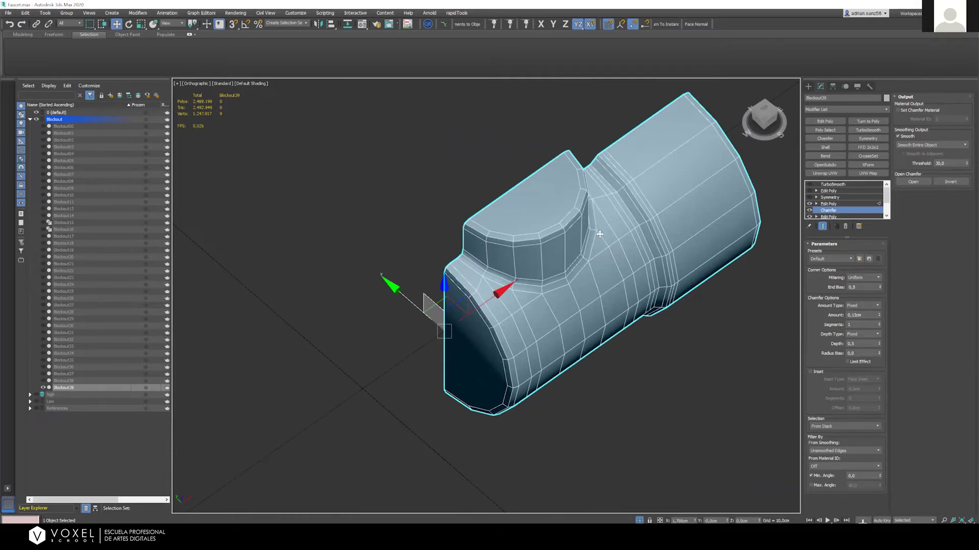
Re-enable the Symmetry modifier and the Edit Poly modifier above it to complete the isolated half pipe tee
{"action": "middle_click_drag", "start_coordinate": [606, 234], "coordinate": [614, 235], "text": "alt"}
{"action": "scroll", "coordinate": [614, 235], "scroll_direction": "up", "scroll_amount": 6}
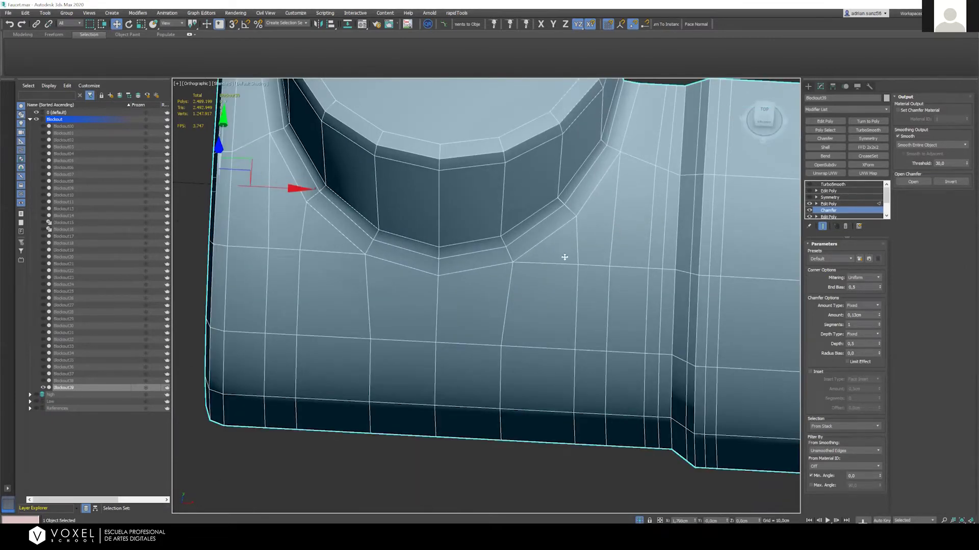
{"action": "scroll", "coordinate": [439, 285], "scroll_direction": "down", "scroll_amount": 6}
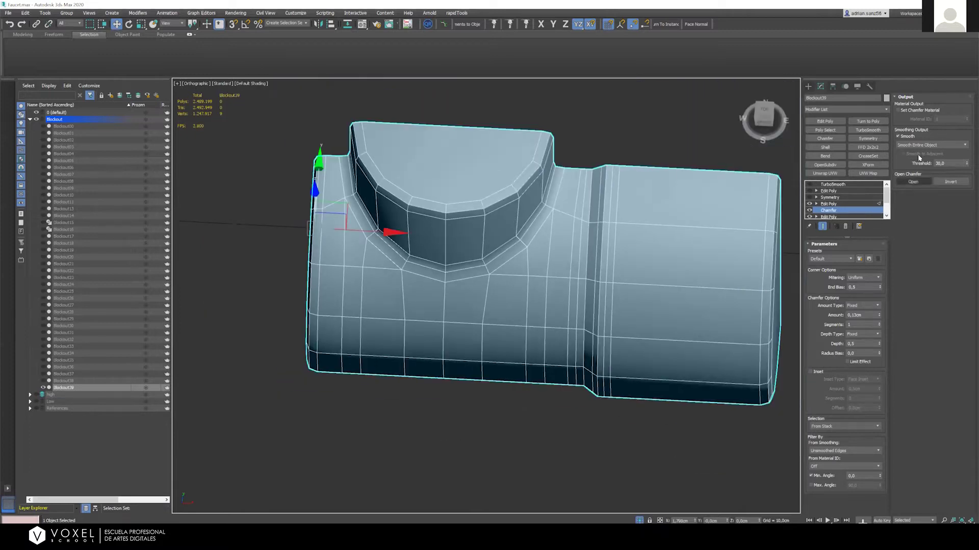
{"action": "left_click", "coordinate": [809, 204]}
{"action": "left_click", "coordinate": [810, 203]}
{"action": "middle_click_drag", "start_coordinate": [432, 254], "coordinate": [818, 191], "text": "alt"}
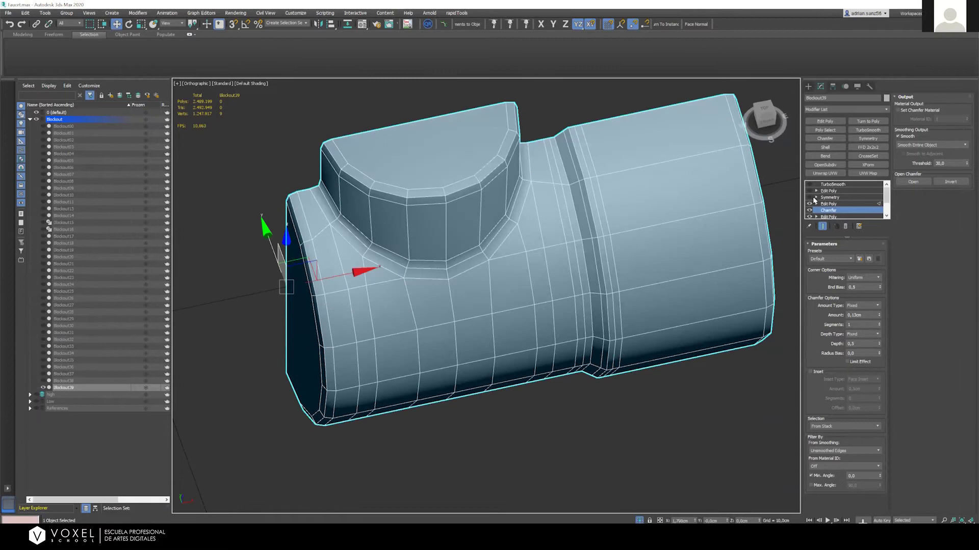
{"action": "left_click", "coordinate": [810, 198]}
{"action": "left_click", "coordinate": [809, 190]}
Check the completed tee within the full faucet assembly, then isolate it again
{"action": "middle_click_drag", "start_coordinate": [461, 217], "coordinate": [423, 403], "text": "alt"}
{"action": "key", "text": "alt+q"}
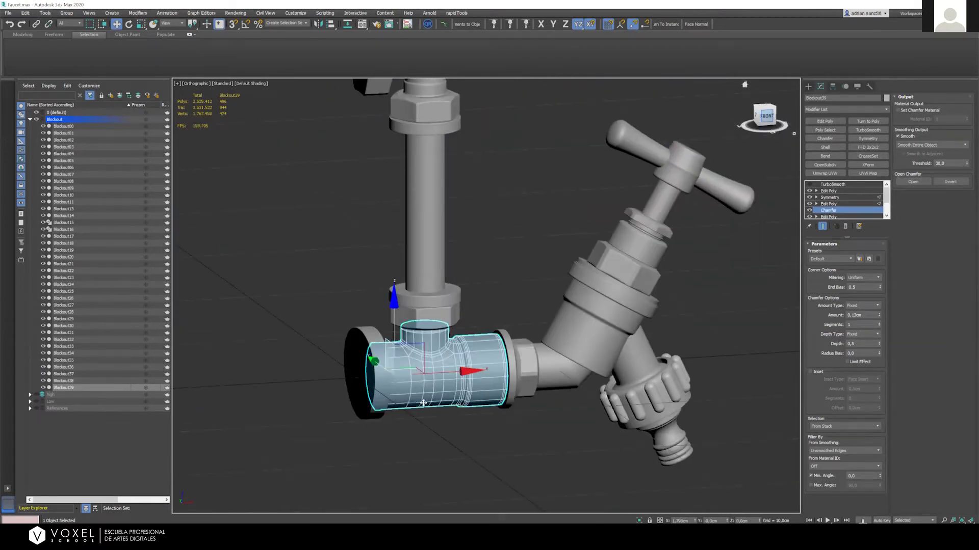
{"action": "key", "text": "f"}
{"action": "key", "text": "z"}
{"action": "middle_click_drag", "start_coordinate": [436, 358], "coordinate": [432, 121], "text": "alt"}
{"action": "key", "text": "alt+q"}
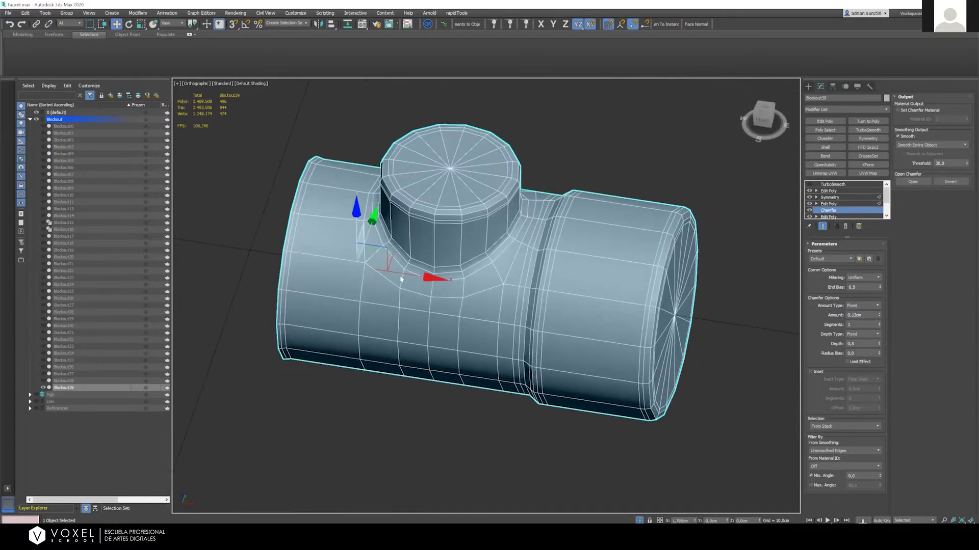
Examine the tee's mesh topology around the branch junction, the end caps and the chamfered step
{"action": "middle_click_drag", "start_coordinate": [532, 252], "coordinate": [439, 378], "text": "alt"}
{"action": "scroll", "coordinate": [439, 376], "scroll_direction": "up", "scroll_amount": 6}
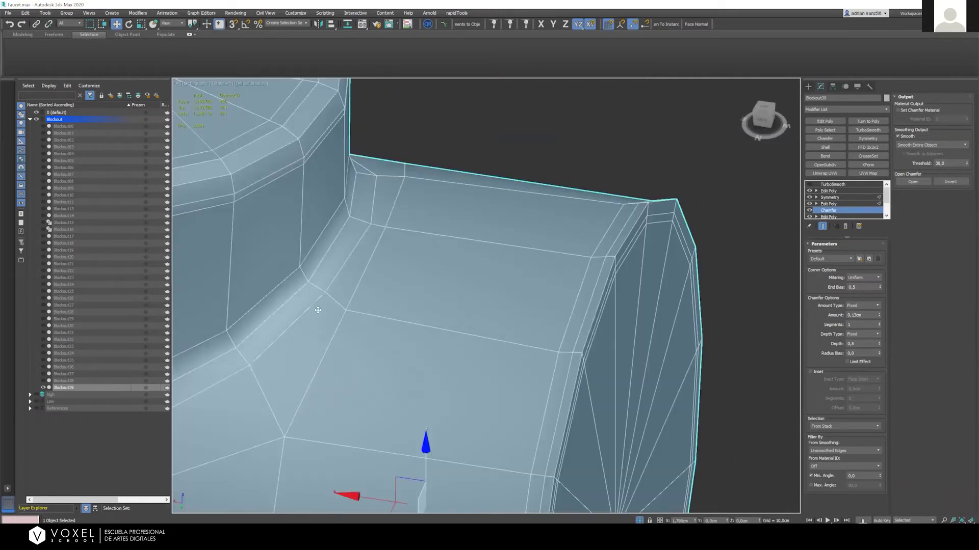
{"action": "scroll", "coordinate": [520, 284], "scroll_direction": "down", "scroll_amount": 10}
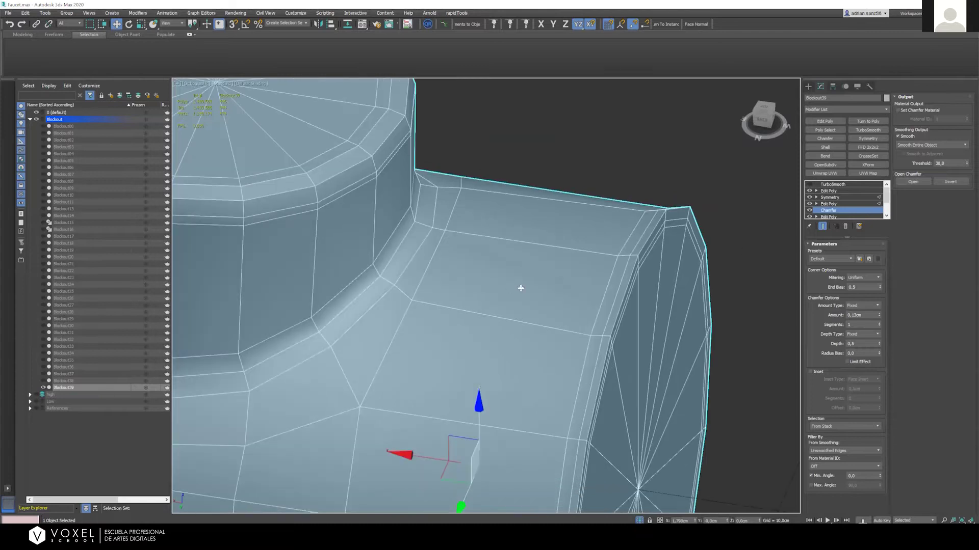
{"action": "middle_click_drag", "start_coordinate": [580, 231], "coordinate": [485, 280], "text": "alt"}
{"action": "middle_click_drag", "start_coordinate": [643, 287], "coordinate": [684, 288], "text": "alt"}
{"action": "middle_click_drag", "start_coordinate": [549, 185], "coordinate": [601, 215], "text": "alt"}
{"action": "scroll", "coordinate": [597, 214], "scroll_direction": "down", "scroll_amount": 3}
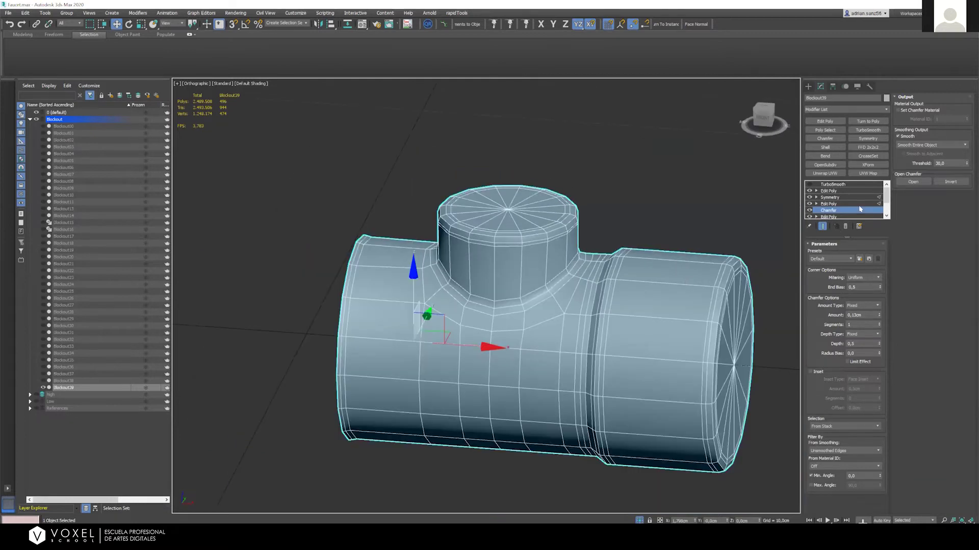
Turn on TurboSmooth for the tee, hide the edge display and end isolation to show the whole faucet
{"action": "left_click", "coordinate": [828, 191]}
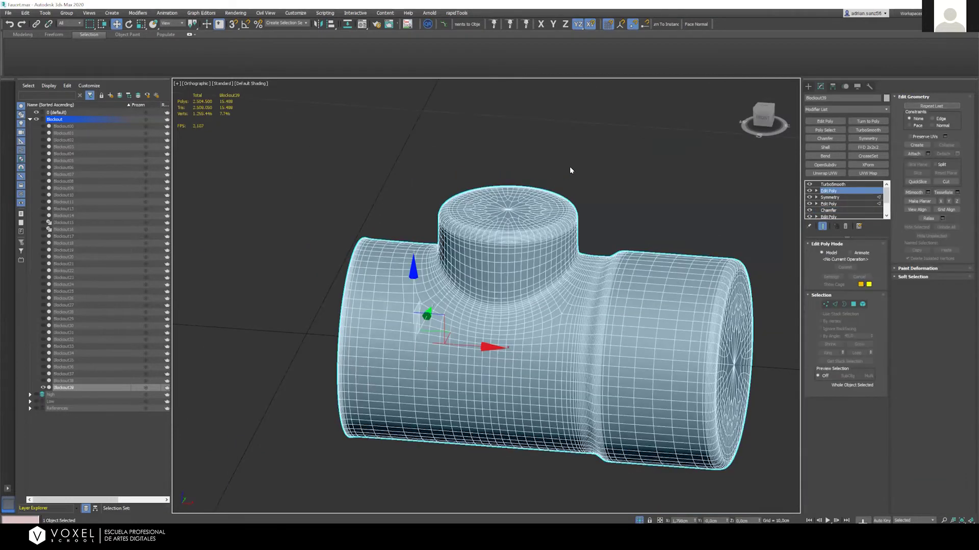
{"action": "left_click", "coordinate": [643, 214]}
{"action": "key", "text": "F4"}
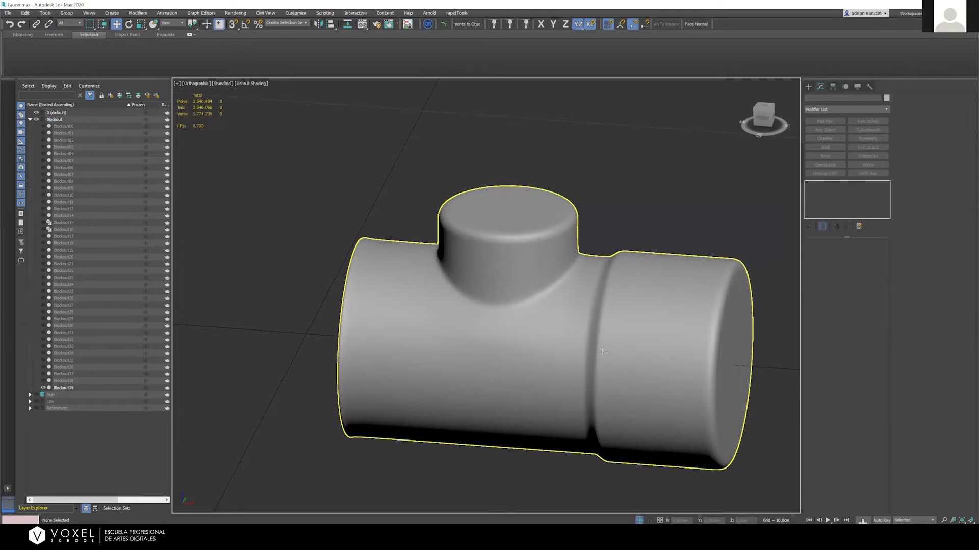
{"action": "middle_click_drag", "start_coordinate": [607, 309], "coordinate": [593, 347], "text": "alt"}
{"action": "key", "text": "alt+q"}
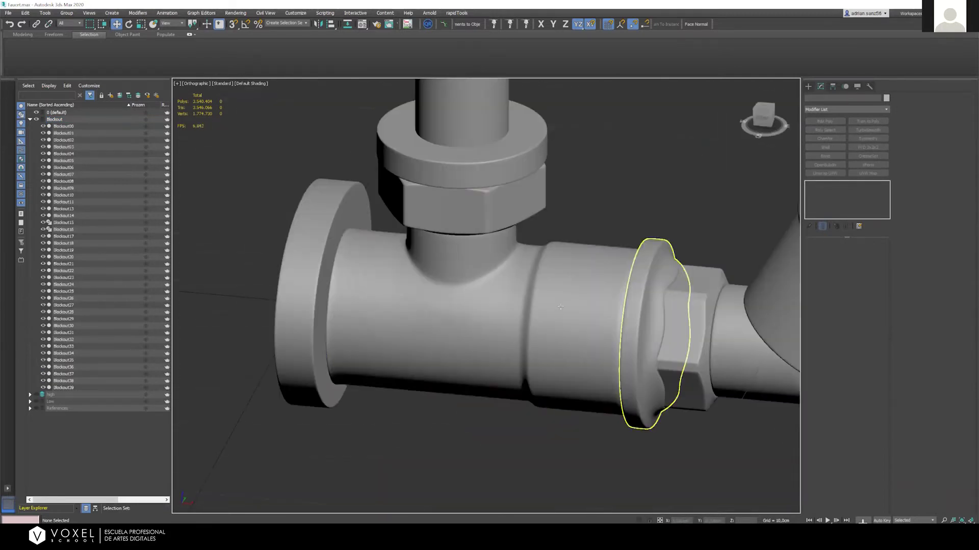
Examine how the smoothed tee meets the neighbouring flanges and nuts in front and angled views
{"action": "middle_click_drag", "start_coordinate": [559, 277], "coordinate": [515, 283], "text": "alt"}
{"action": "left_click", "coordinate": [763, 113]}
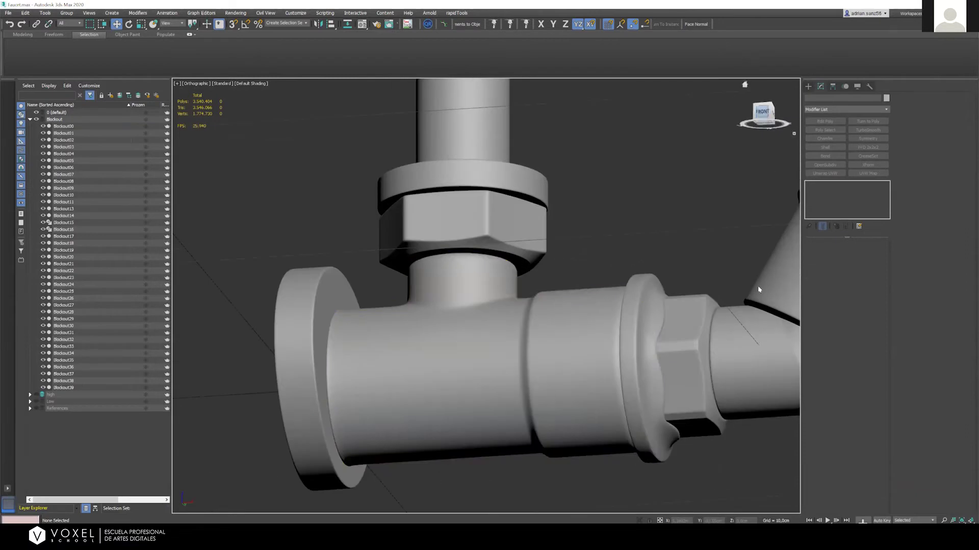
{"action": "key", "text": "f"}
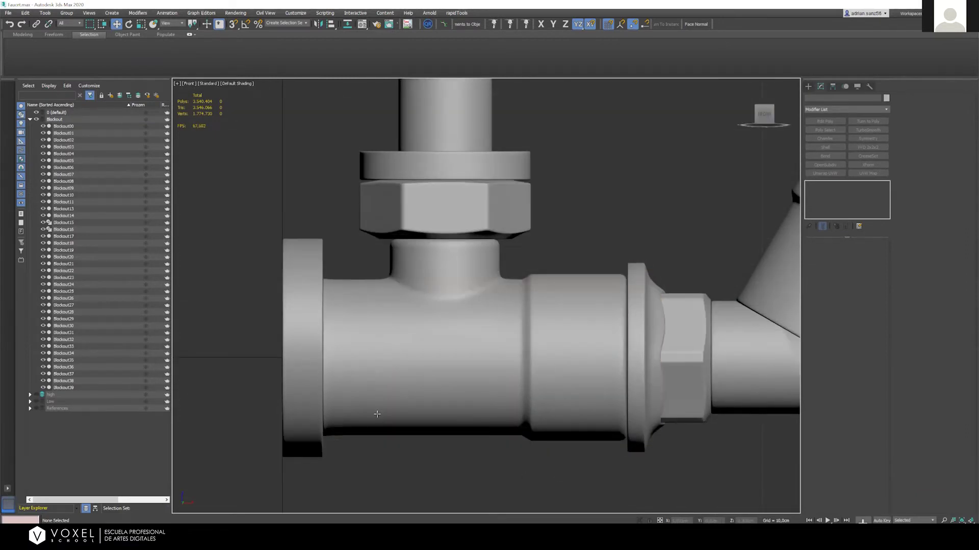
{"action": "scroll", "coordinate": [382, 382], "scroll_direction": "down", "scroll_amount": 4}
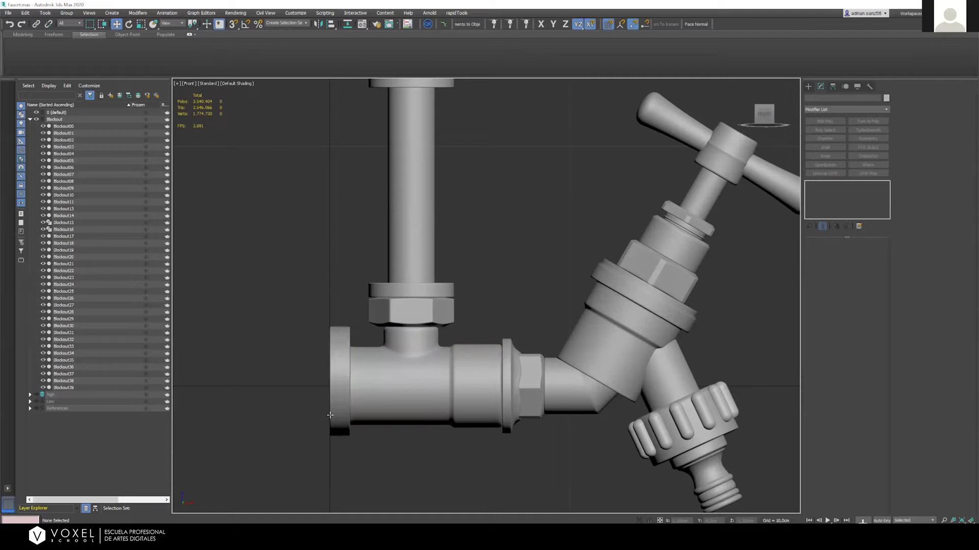
{"action": "left_click", "coordinate": [493, 353]}
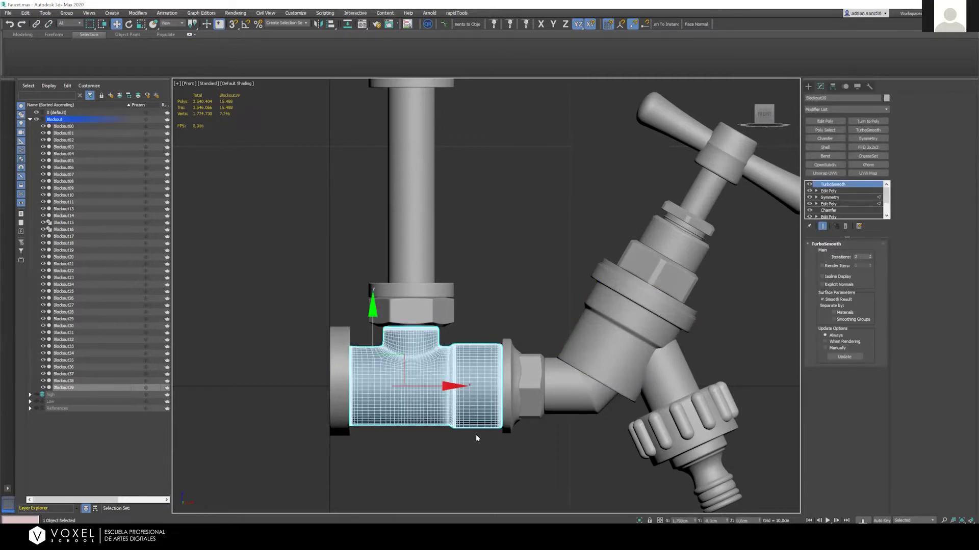
{"action": "left_click", "coordinate": [453, 448]}
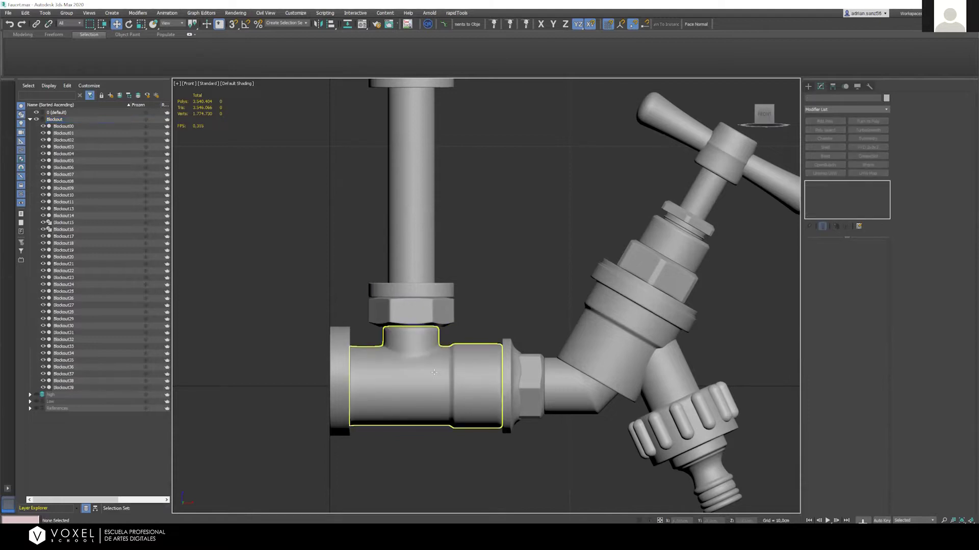
{"action": "left_click", "coordinate": [434, 373]}
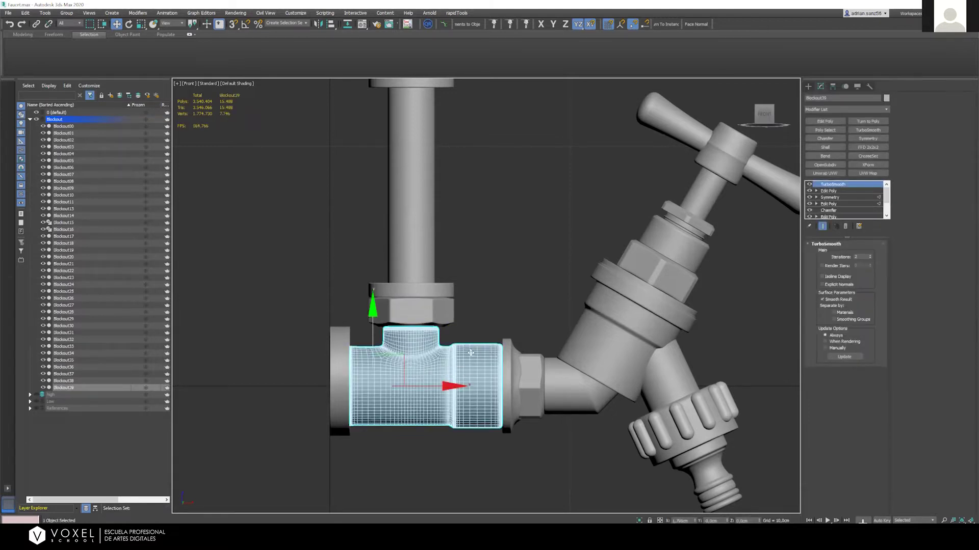
{"action": "left_click", "coordinate": [530, 311]}
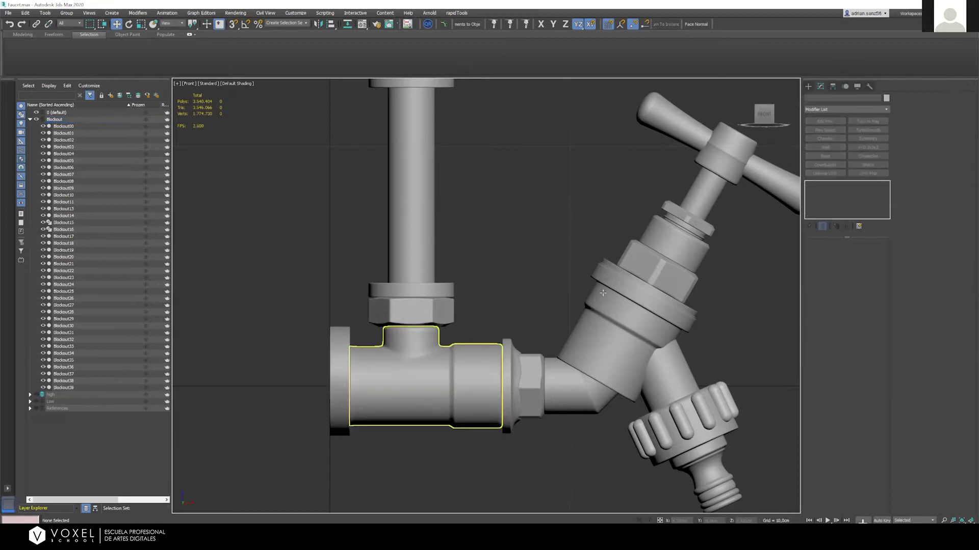
{"action": "left_click", "coordinate": [469, 344]}
{"action": "middle_click_drag", "start_coordinate": [442, 436], "coordinate": [361, 425], "text": "alt"}
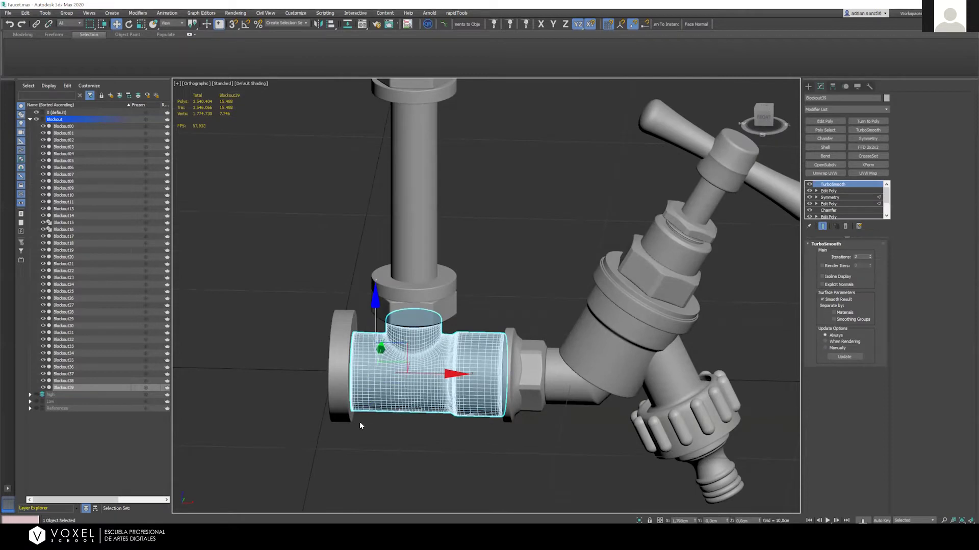
{"action": "left_click", "coordinate": [511, 358]}
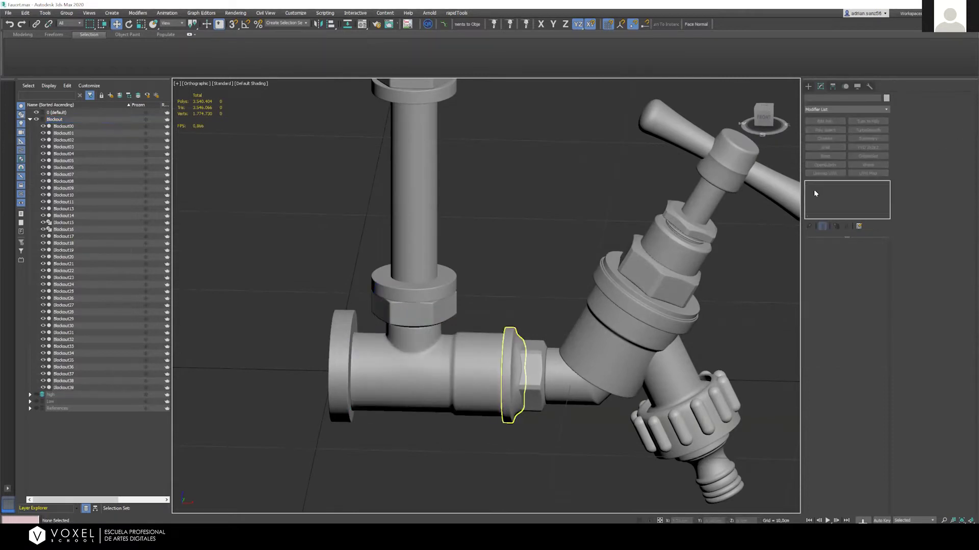
Turn TurboSmooth off on the tee to inspect its base mesh in isolation, then restore the smoothed full assembly
{"action": "key", "text": "ctrl+z"}
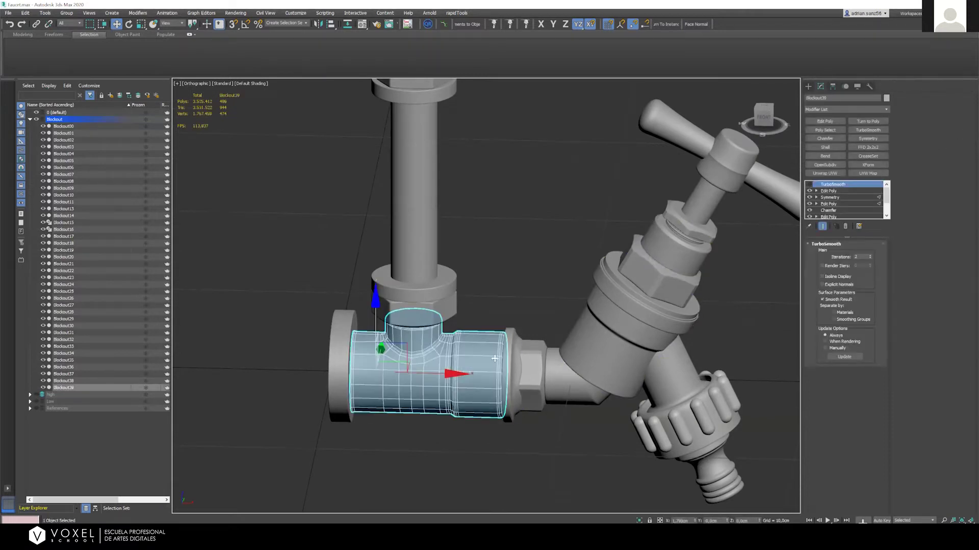
{"action": "scroll", "coordinate": [459, 397], "scroll_direction": "up", "scroll_amount": 3}
{"action": "middle_click_drag", "start_coordinate": [459, 386], "coordinate": [403, 339], "text": "alt"}
{"action": "key", "text": "alt+q"}
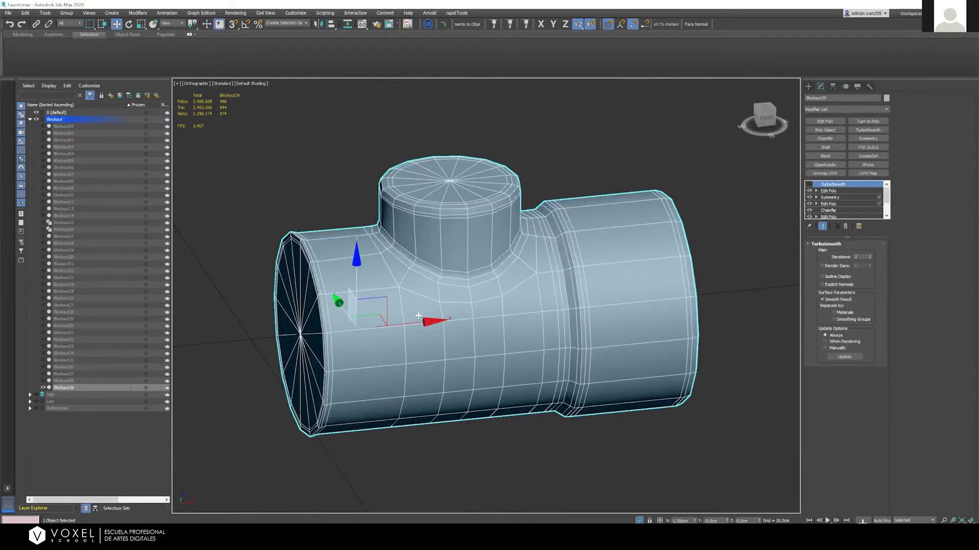
{"action": "scroll", "coordinate": [560, 300], "scroll_direction": "up", "scroll_amount": 3}
{"action": "middle_click_drag", "start_coordinate": [561, 300], "coordinate": [389, 334], "text": "alt"}
{"action": "key", "text": "alt+q"}
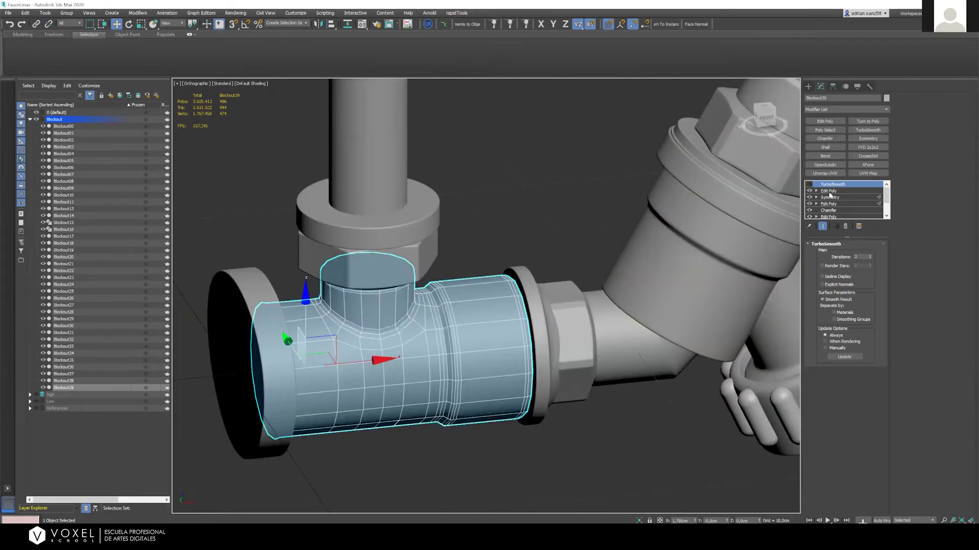
{"action": "left_click", "coordinate": [530, 103]}
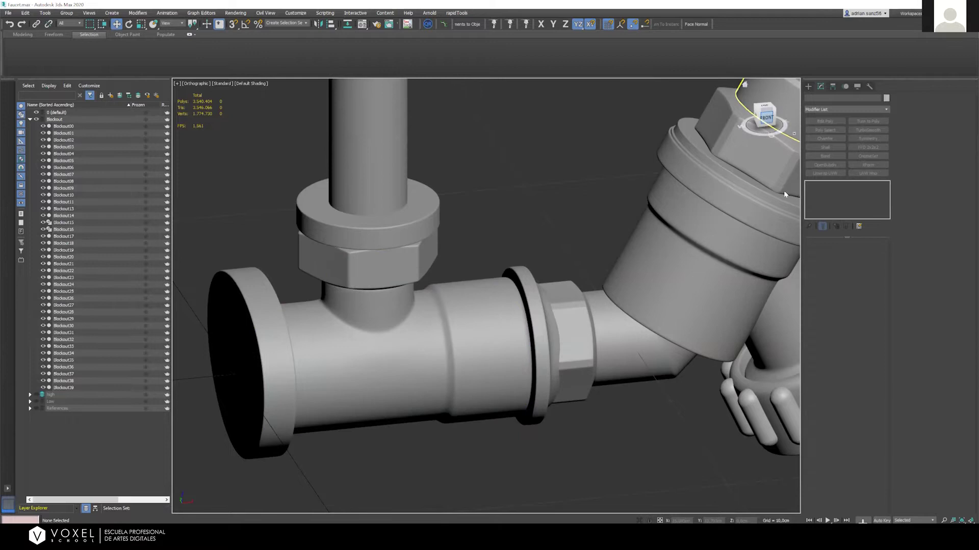
Examine the whole faucet in the front view, focusing on the valve body, elbow and hose outlet
{"action": "left_click", "coordinate": [764, 113]}
{"action": "scroll", "coordinate": [562, 368], "scroll_direction": "down", "scroll_amount": 5}
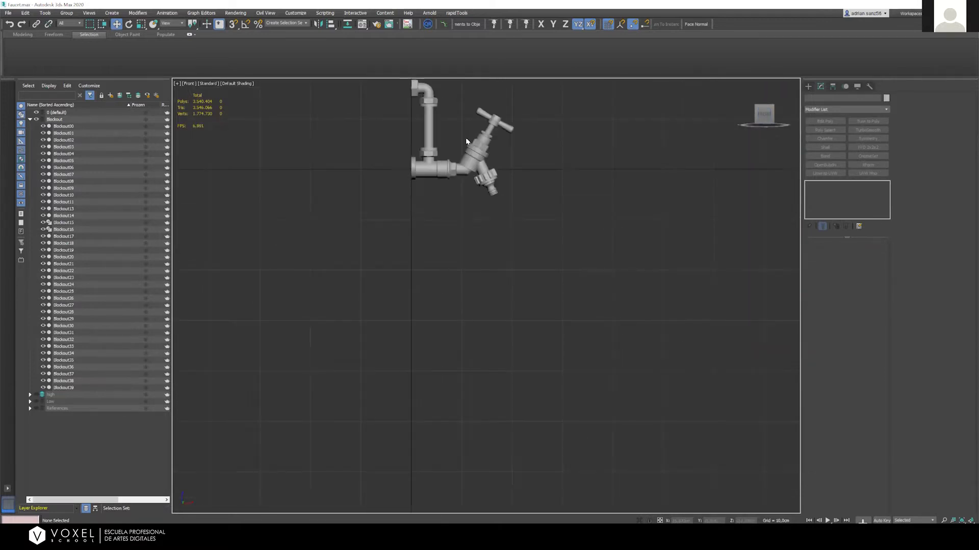
{"action": "scroll", "coordinate": [466, 137], "scroll_direction": "up", "scroll_amount": 7}
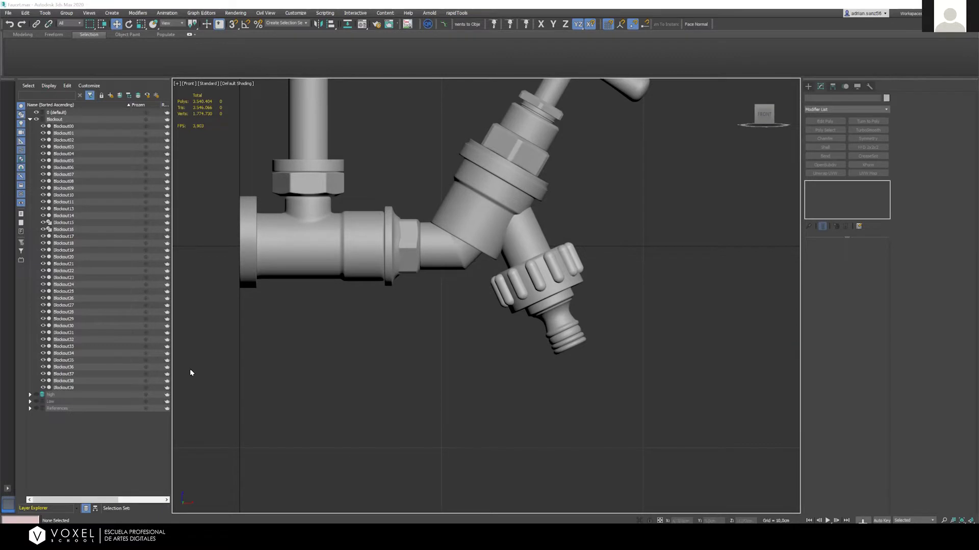
{"action": "scroll", "coordinate": [510, 275], "scroll_direction": "down", "scroll_amount": 2}
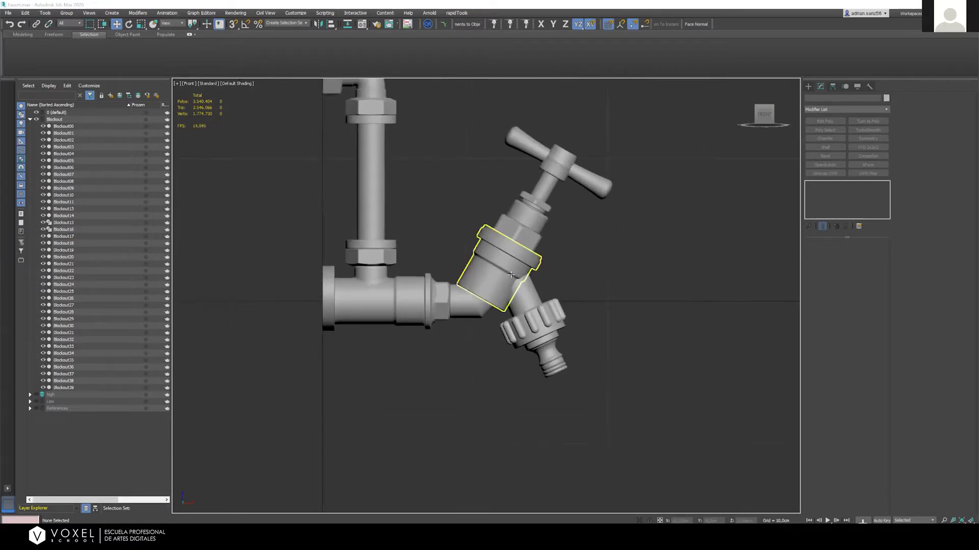
{"action": "scroll", "coordinate": [510, 275], "scroll_direction": "up", "scroll_amount": 4}
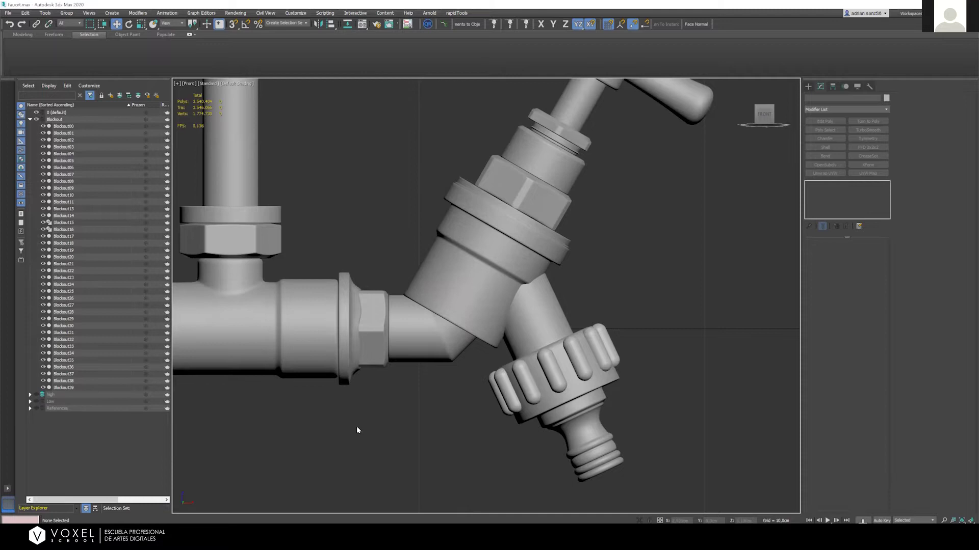
Select the flange, hex nut, elbow and valve body together as one group of parts
{"action": "left_click_drag", "start_coordinate": [472, 338], "coordinate": [463, 343]}
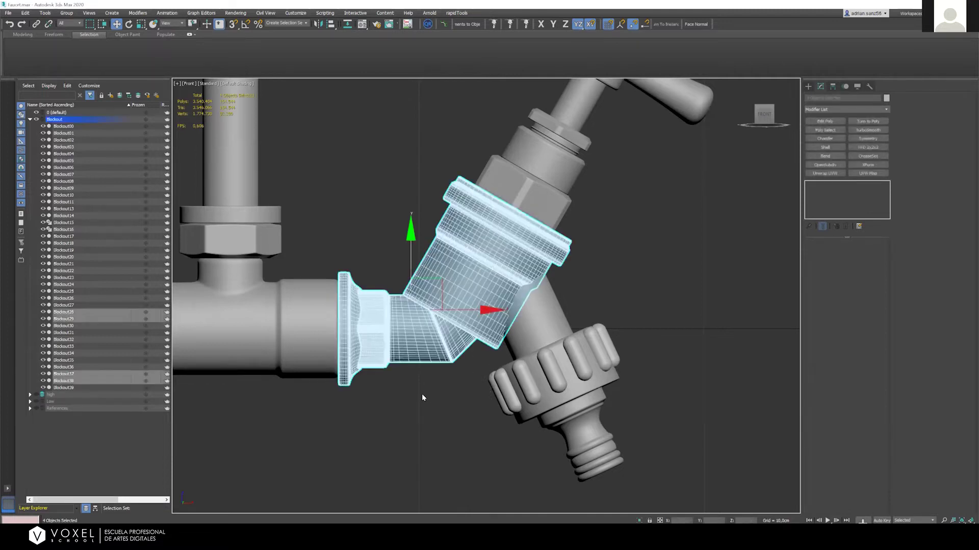
{"action": "left_click", "coordinate": [421, 394]}
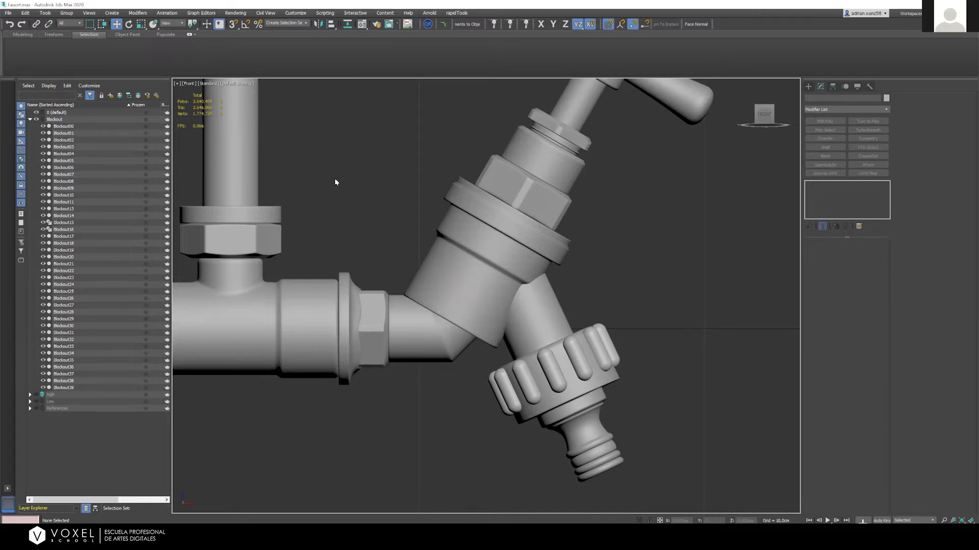
{"action": "left_click", "coordinate": [345, 329]}
{"action": "left_click", "coordinate": [371, 323], "text": "ctrl"}
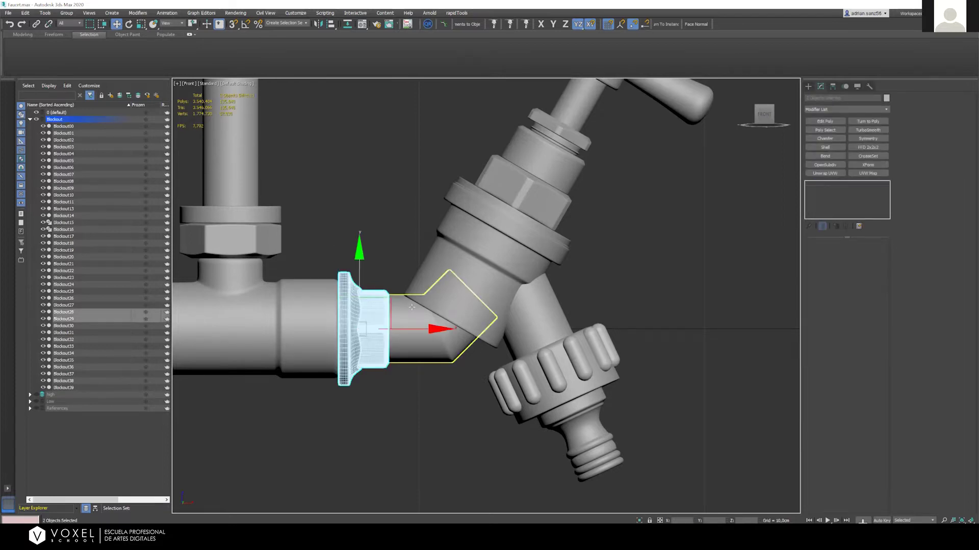
{"action": "left_click", "coordinate": [411, 306], "text": "ctrl"}
{"action": "left_click", "coordinate": [474, 244], "text": "ctrl"}
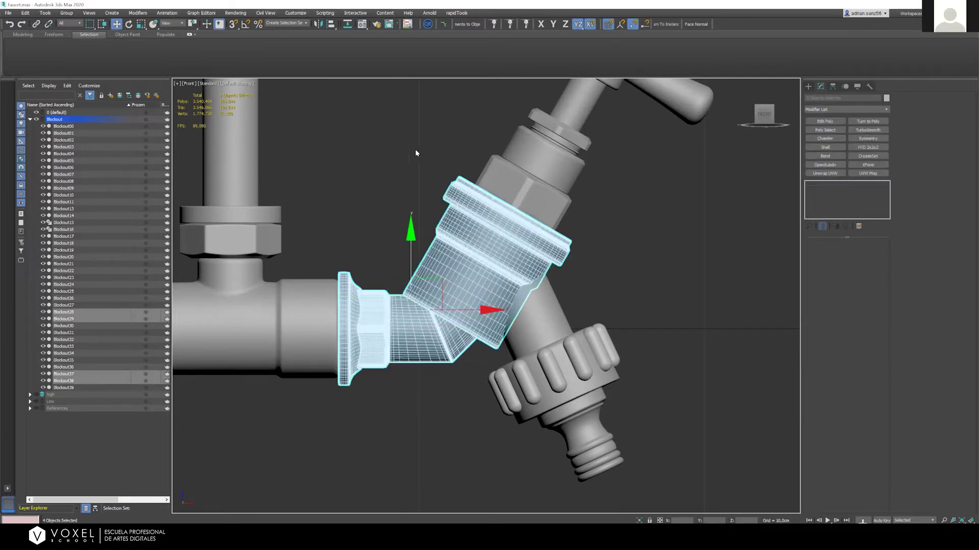
Select only the angled valve body and examine it against the surrounding faucet parts
{"action": "left_click", "coordinate": [494, 286]}
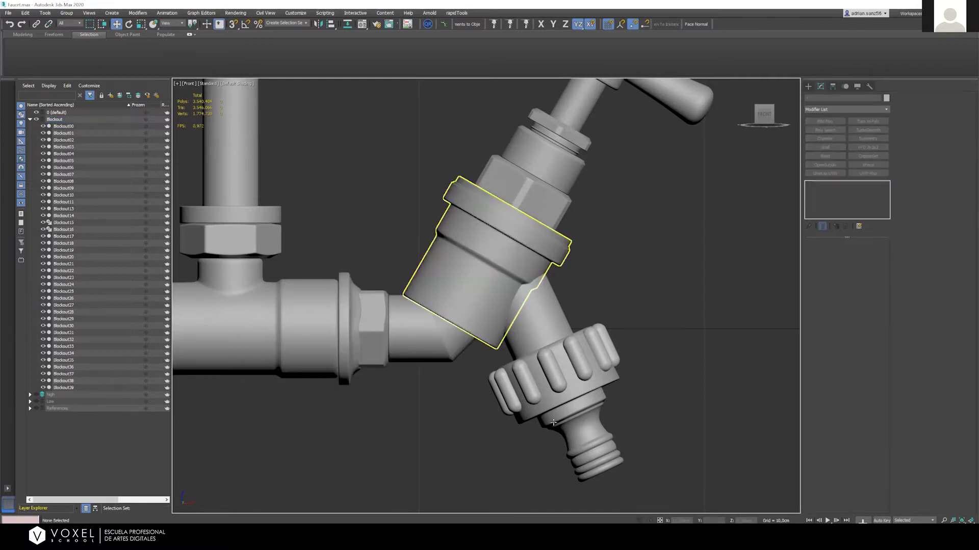
{"action": "scroll", "coordinate": [498, 346], "scroll_direction": "down", "scroll_amount": 3}
{"action": "scroll", "coordinate": [499, 346], "scroll_direction": "up", "scroll_amount": 3}
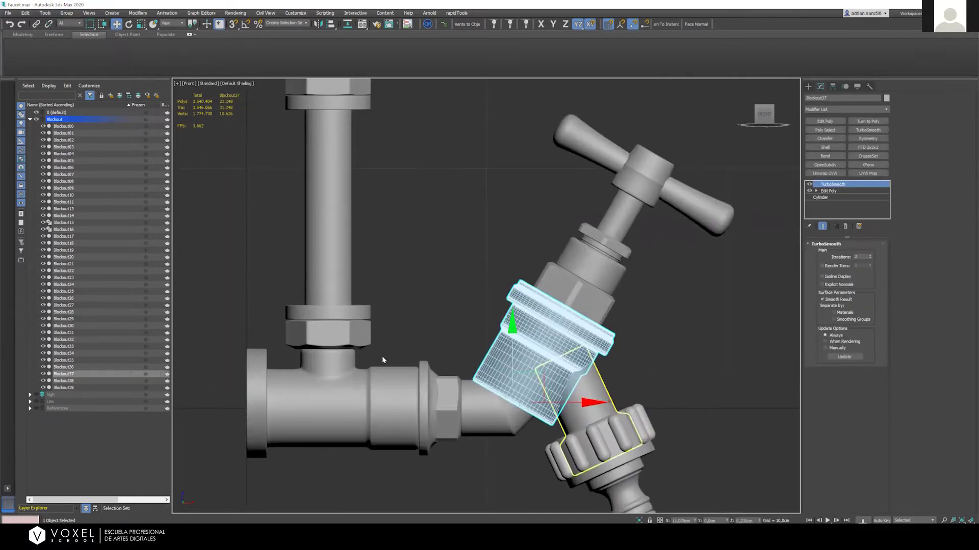
{"action": "scroll", "coordinate": [338, 349], "scroll_direction": "down", "scroll_amount": 3}
{"action": "scroll", "coordinate": [336, 338], "scroll_direction": "up", "scroll_amount": 1}
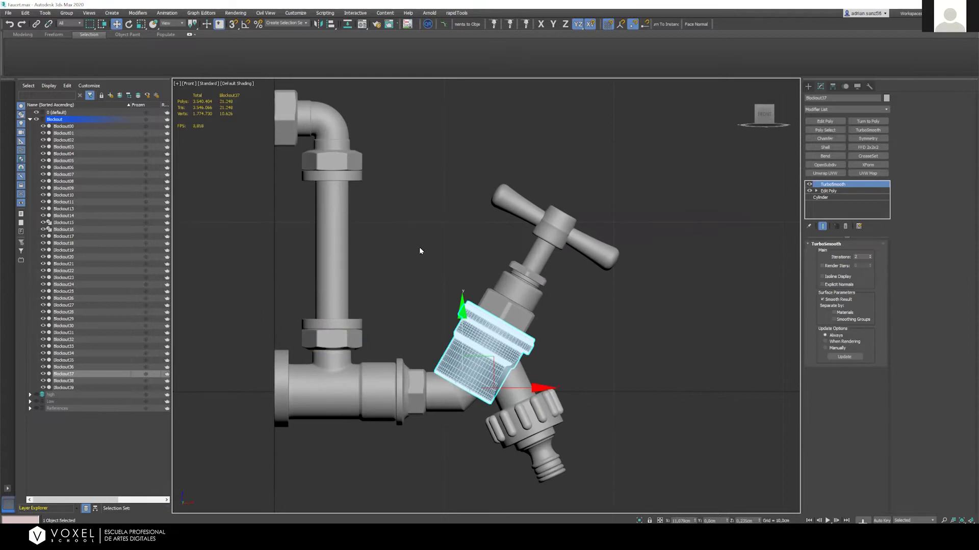
Rotate the angled valve body in the front view until it stands upright
{"action": "left_click", "coordinate": [572, 441]}
{"action": "left_click", "coordinate": [472, 346]}
{"action": "left_click", "coordinate": [586, 344]}
{"action": "left_click", "coordinate": [525, 357]}
{"action": "key", "text": "e"}
{"action": "key", "text": "a"}
{"action": "left_click_drag", "start_coordinate": [525, 345], "coordinate": [467, 374]}
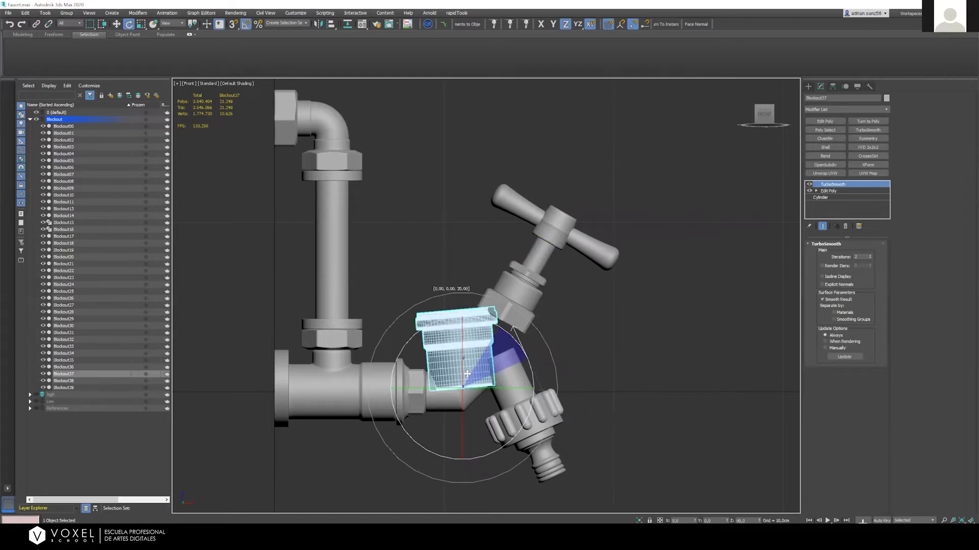
{"action": "key", "text": "w"}
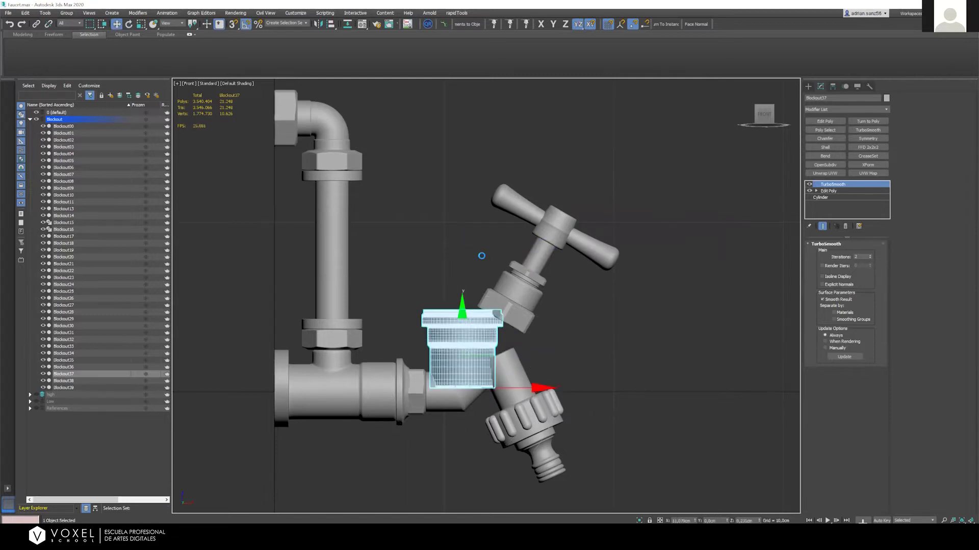
Copy the upright valve body and align the copy with the ring at the vertical pipe's lower end
{"action": "left_click_drag", "start_coordinate": [462, 305], "coordinate": [462, 213], "text": "shift"}
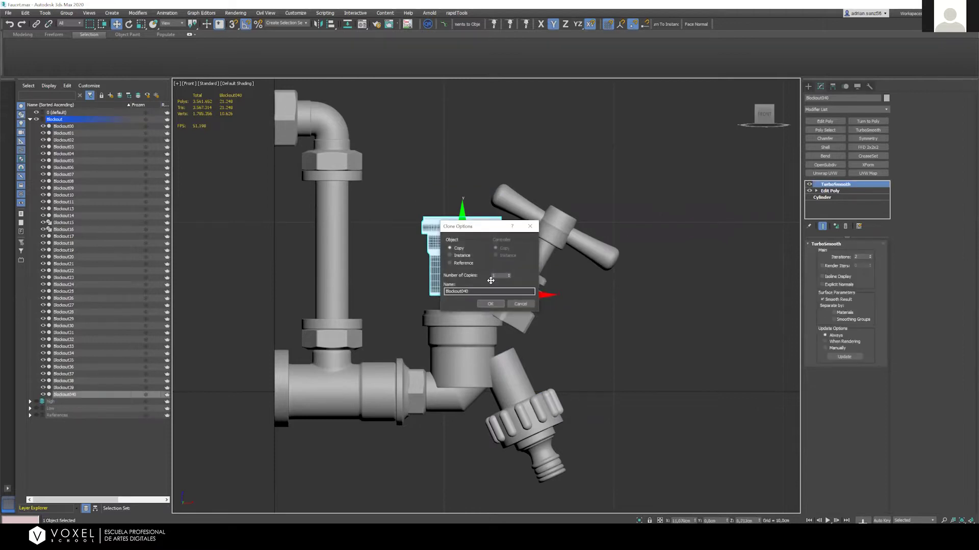
{"action": "key", "text": "Return"}
{"action": "key", "text": "alt+a"}
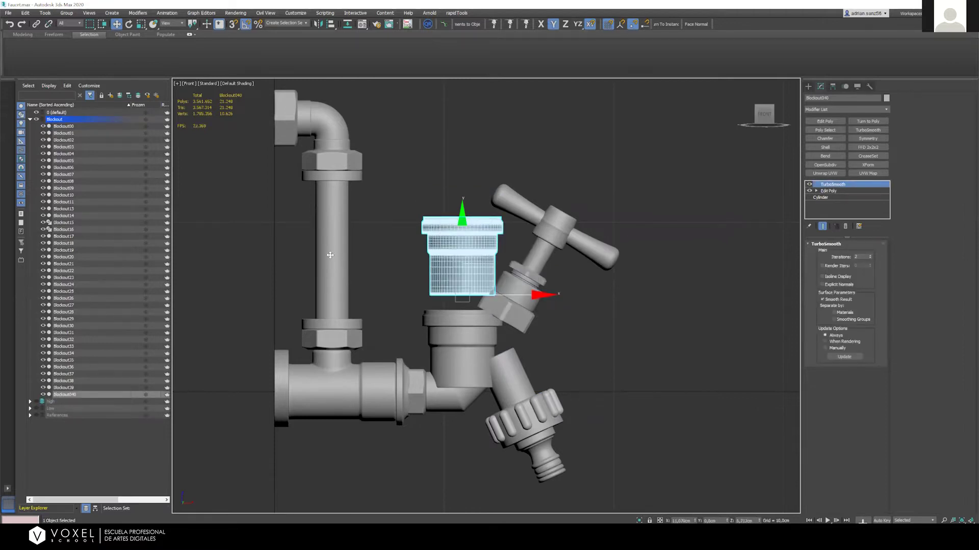
{"action": "left_click", "coordinate": [333, 257]}
{"action": "left_click_drag", "start_coordinate": [359, 317], "coordinate": [331, 319]}
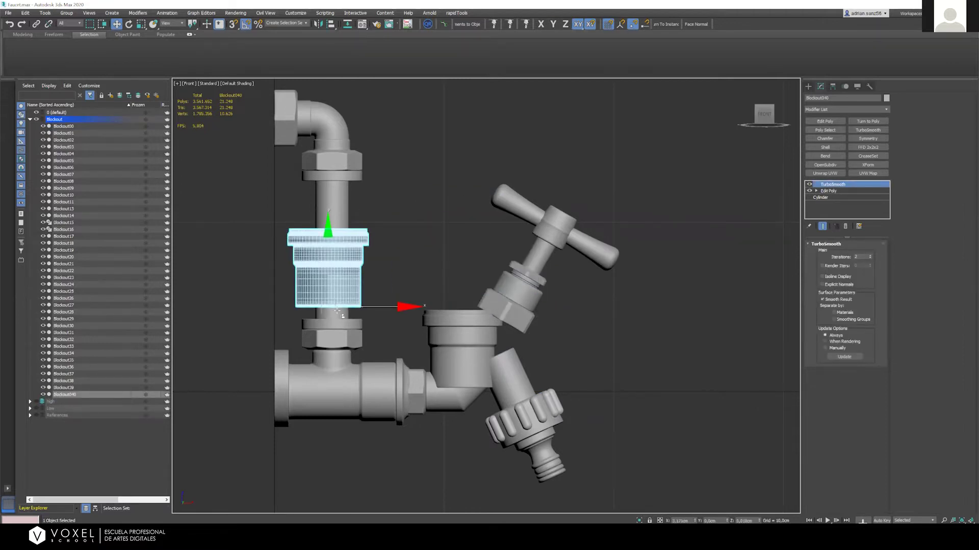
{"action": "key", "text": "alt+a"}
{"action": "left_click", "coordinate": [308, 319]}
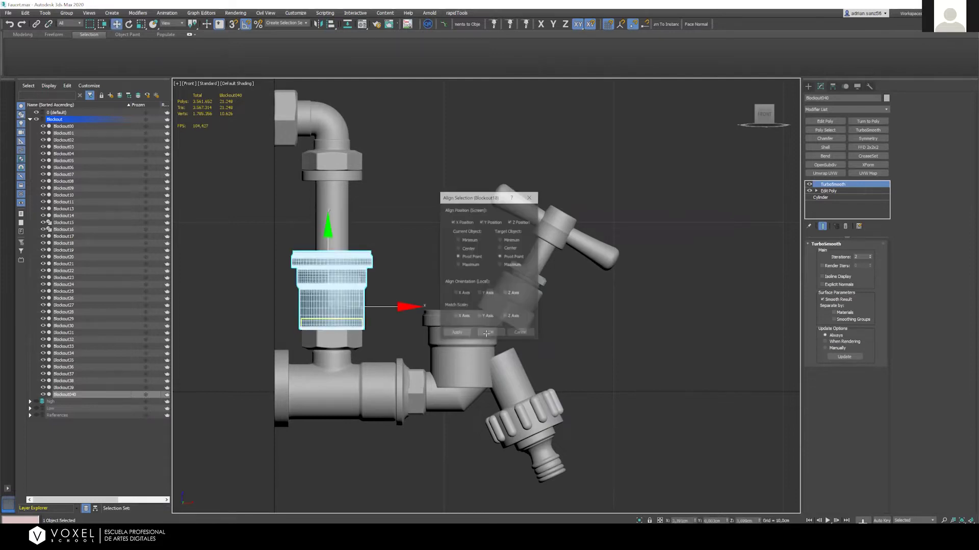
{"action": "key", "text": "Return"}
{"action": "scroll", "coordinate": [308, 319], "scroll_direction": "up", "scroll_amount": 2}
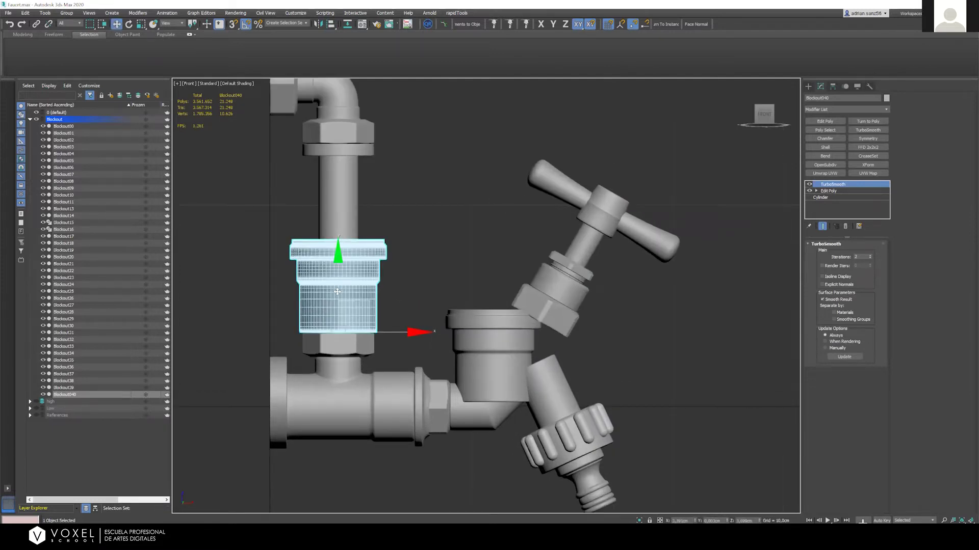
Undo the last alignment and snap the copy's base onto the top of the vertical pipe's lower ring
{"action": "key", "text": "ctrl+z"}
{"action": "key", "text": "s"}
{"action": "left_click_drag", "start_coordinate": [339, 274], "coordinate": [336, 287]}
{"action": "left_click", "coordinate": [459, 159]}
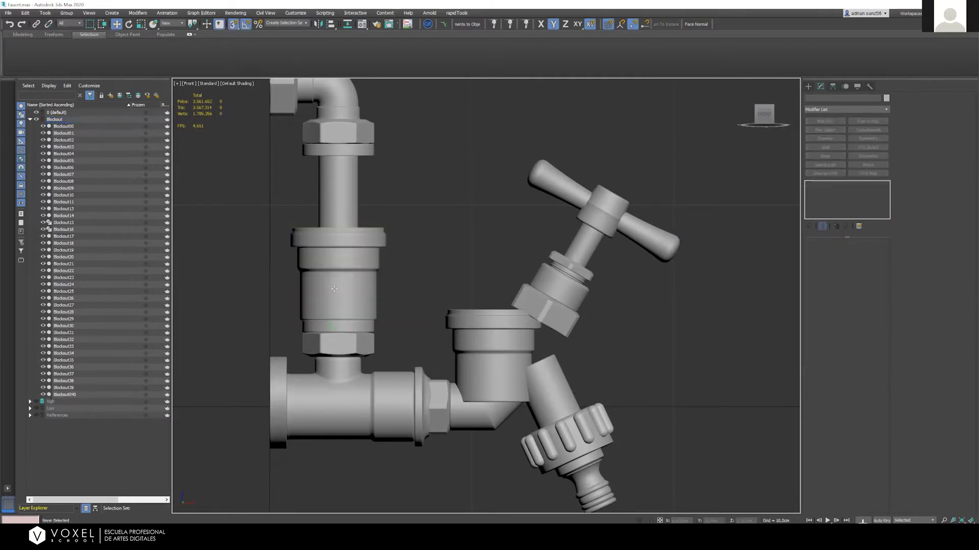
{"action": "left_click", "coordinate": [335, 288]}
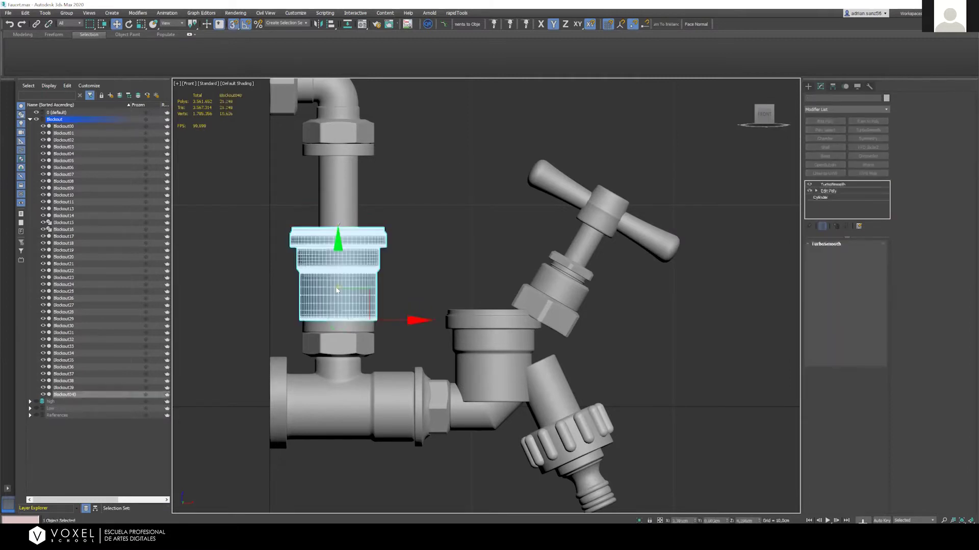
Delete the TurboSmooth and Edit Poly modifiers from the copy and set its base cylinder height to -0.551 cm
{"action": "right_click", "coordinate": [841, 192]}
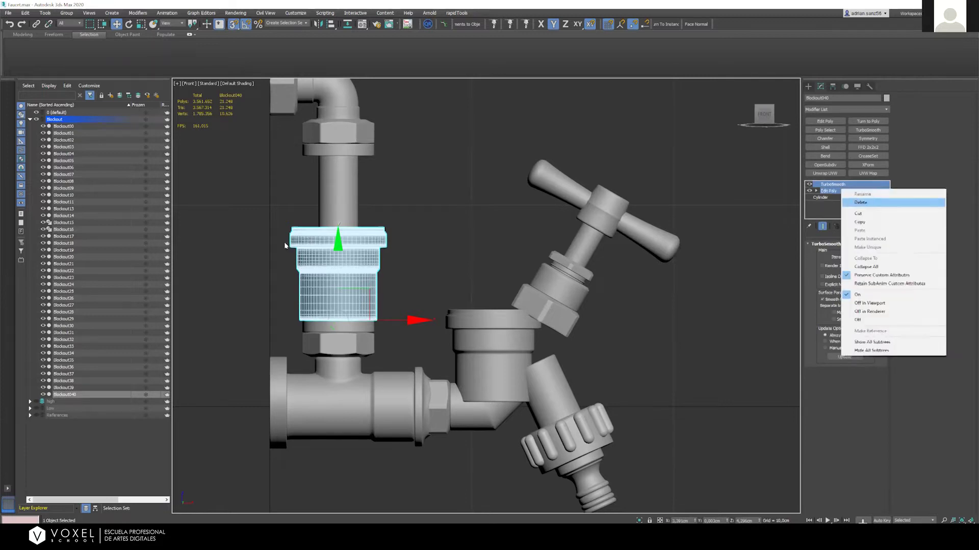
{"action": "key", "text": "Return"}
{"action": "scroll", "coordinate": [290, 240], "scroll_direction": "up", "scroll_amount": 3}
{"action": "scroll", "coordinate": [285, 234], "scroll_direction": "down", "scroll_amount": 1}
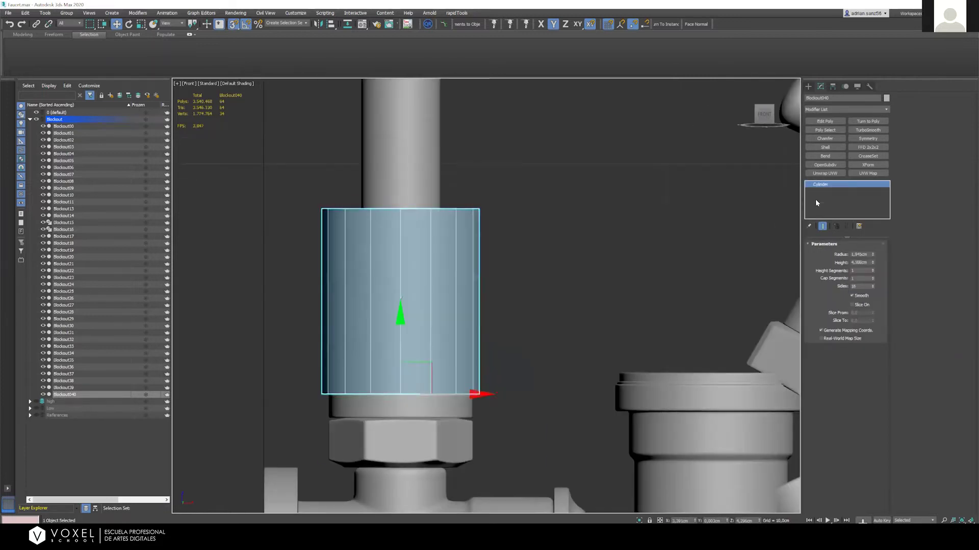
{"action": "left_click_drag", "start_coordinate": [872, 263], "coordinate": [866, 313]}
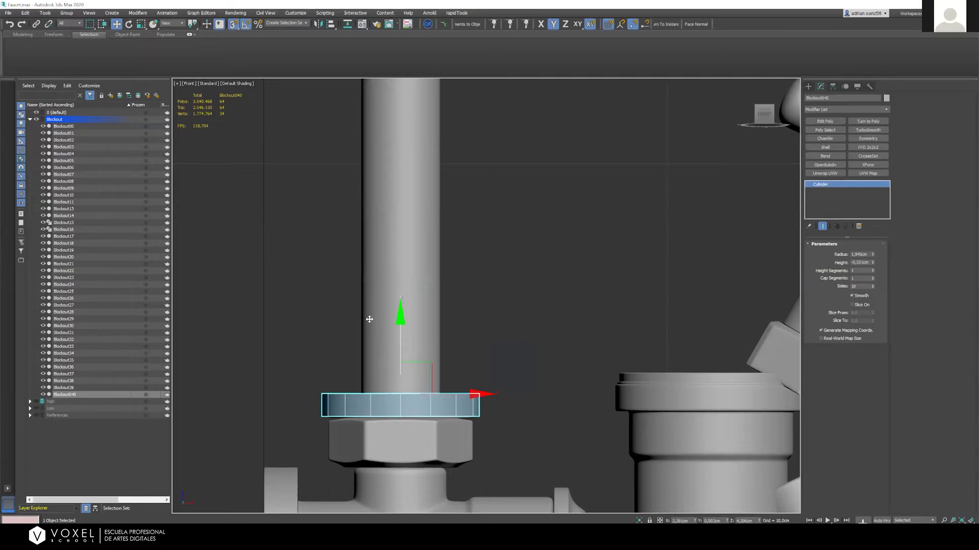
Set the copied cylinder's radius to 1.75 cm and compare it with the existing ring above the hex nut
{"action": "middle_click_drag", "start_coordinate": [375, 324], "coordinate": [388, 221]}
{"action": "scroll", "coordinate": [390, 221], "scroll_direction": "up", "scroll_amount": 1}
{"action": "left_click_drag", "start_coordinate": [872, 252], "coordinate": [870, 255]}
{"action": "left_click", "coordinate": [442, 316]}
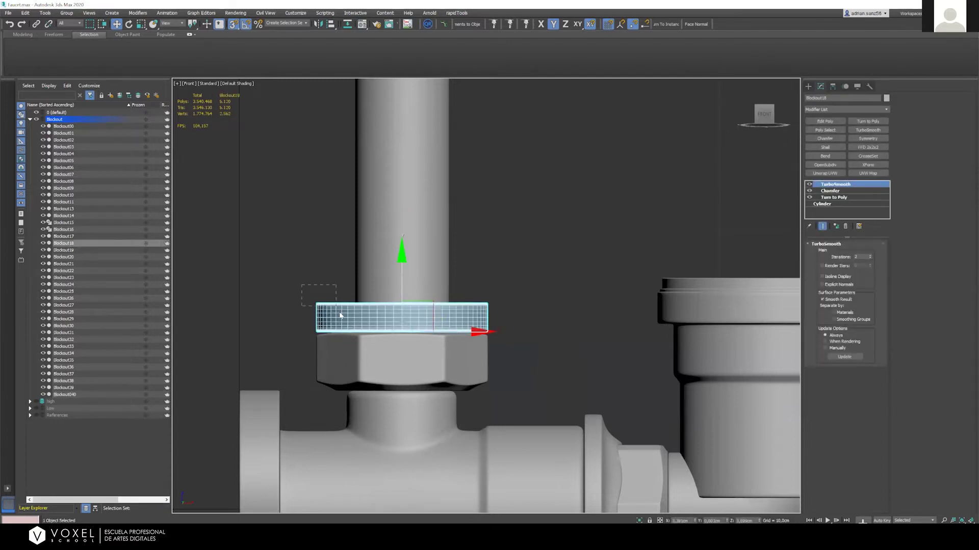
{"action": "left_click", "coordinate": [218, 266]}
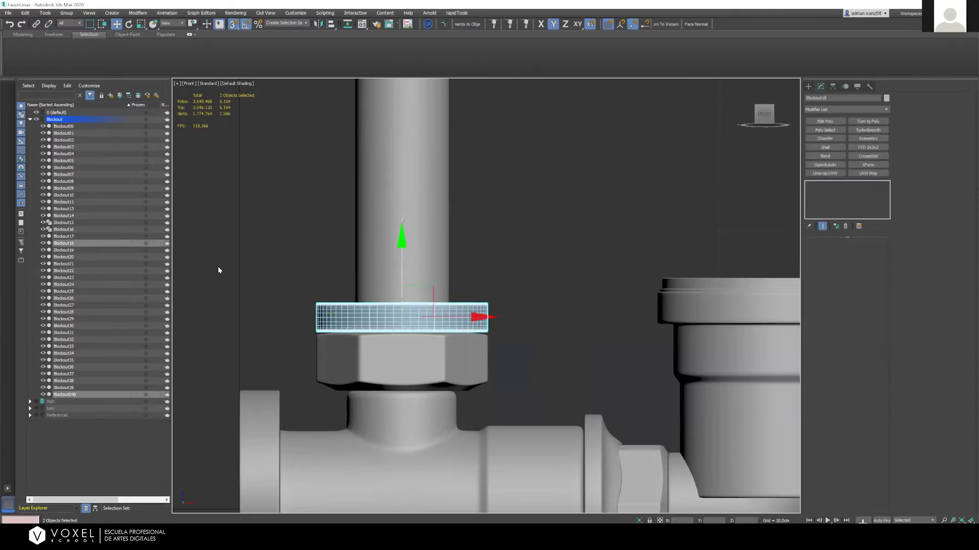
{"action": "left_click", "coordinate": [470, 314]}
{"action": "left_click", "coordinate": [469, 313]}
{"action": "left_click", "coordinate": [470, 313]}
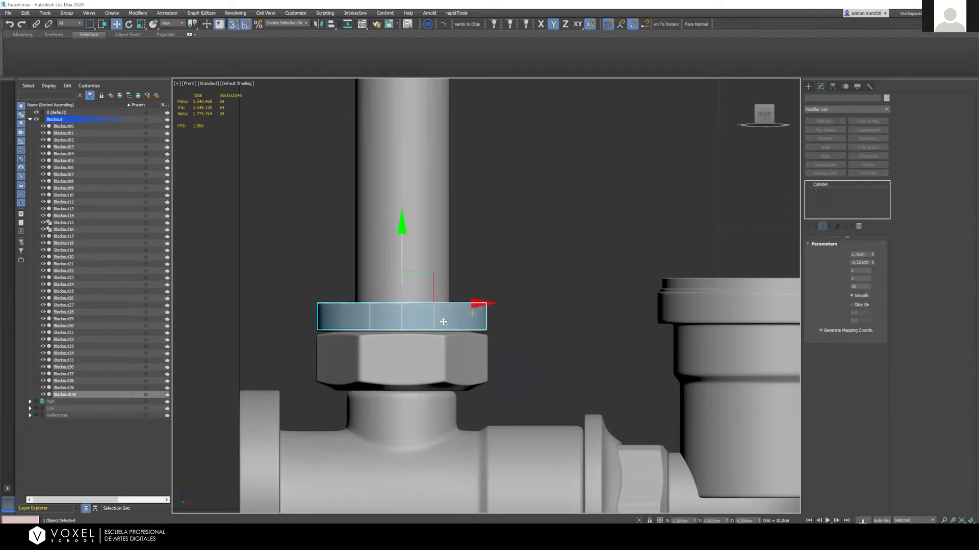
Isolate the copied cylinder and add a narrow Chamfer restricted to its unsmoothed edges
{"action": "key", "text": "alt+q"}
{"action": "middle_click_drag", "start_coordinate": [451, 302], "coordinate": [569, 441], "text": "alt"}
{"action": "key", "text": "z"}
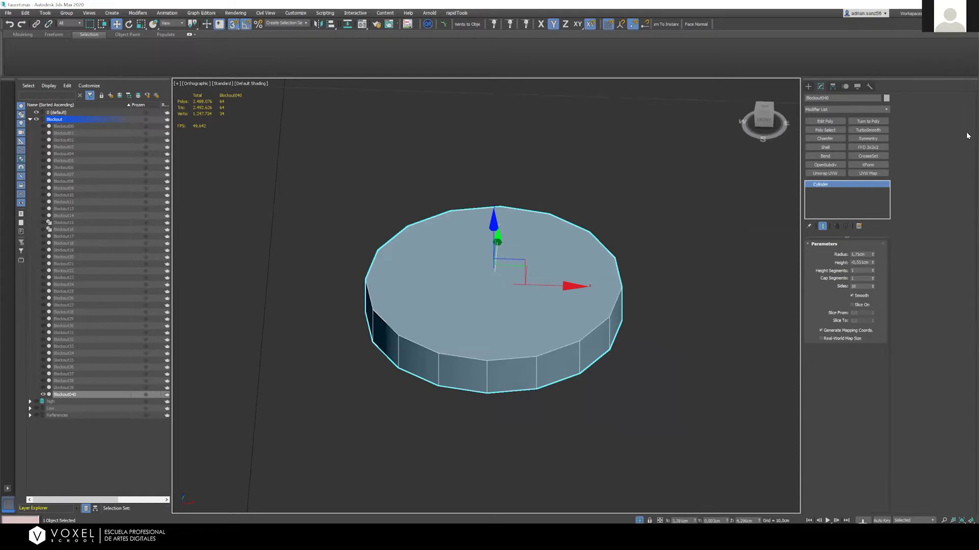
{"action": "left_click", "coordinate": [836, 136]}
{"action": "left_click", "coordinate": [834, 451]}
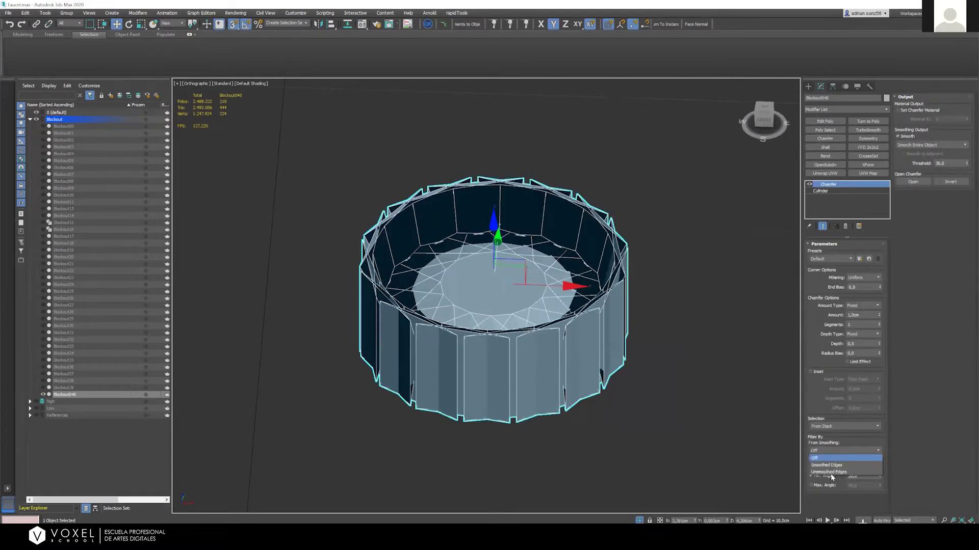
{"action": "left_click", "coordinate": [831, 466]}
{"action": "left_click_drag", "start_coordinate": [879, 314], "coordinate": [880, 367]}
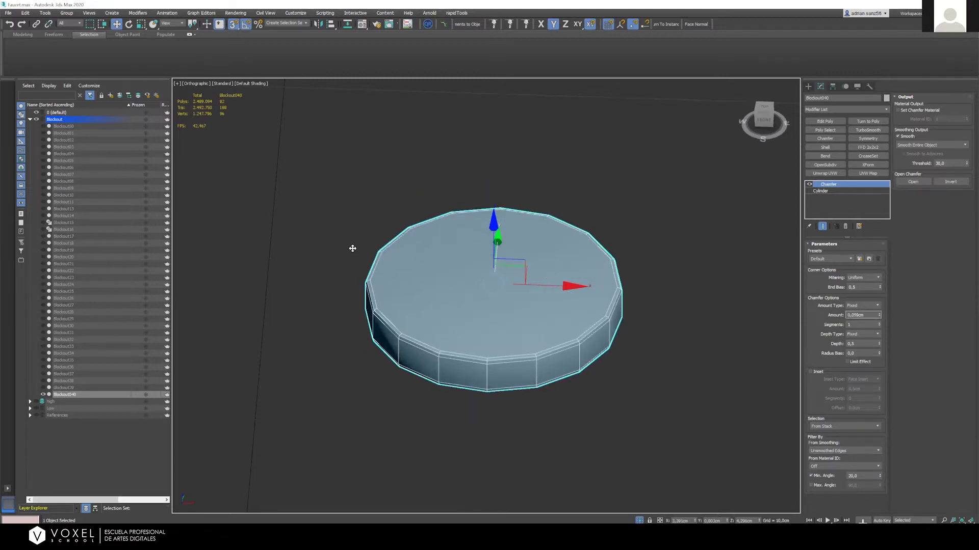
Enable the chamfer's inset on the isolated disc and set the inset amount to 0.03 cm
{"action": "left_click", "coordinate": [813, 372]}
{"action": "scroll", "coordinate": [447, 260], "scroll_direction": "up", "scroll_amount": 5}
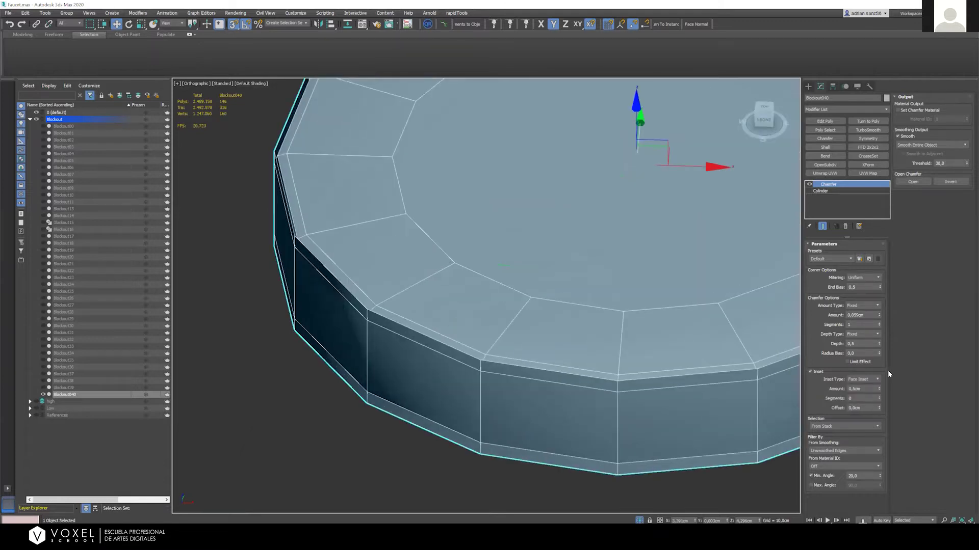
{"action": "left_click_drag", "start_coordinate": [879, 389], "coordinate": [875, 418]}
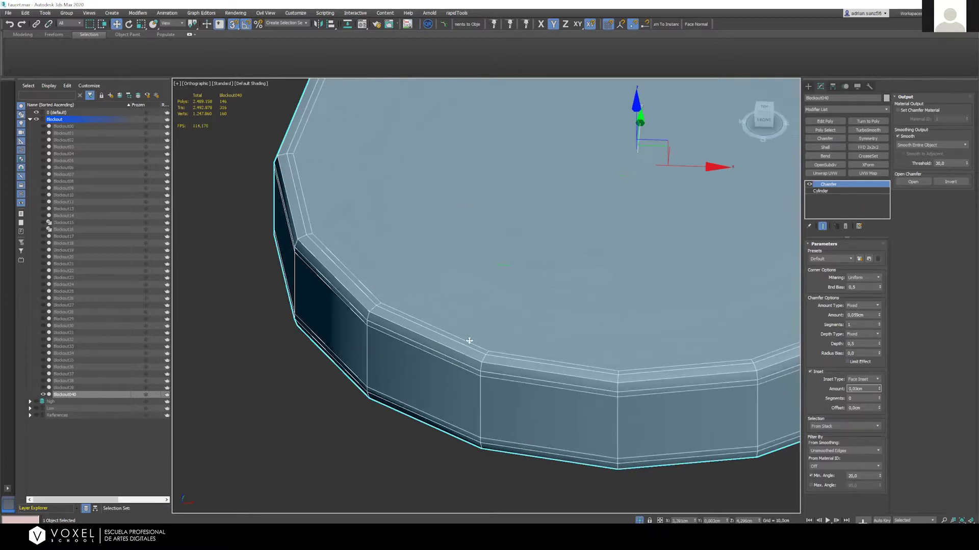
Add TurboSmooth with 2 iterations above the Chamfer on the isolated disc
{"action": "middle_click_drag", "start_coordinate": [467, 341], "coordinate": [466, 317], "text": "alt"}
{"action": "scroll", "coordinate": [387, 326], "scroll_direction": "down", "scroll_amount": 7}
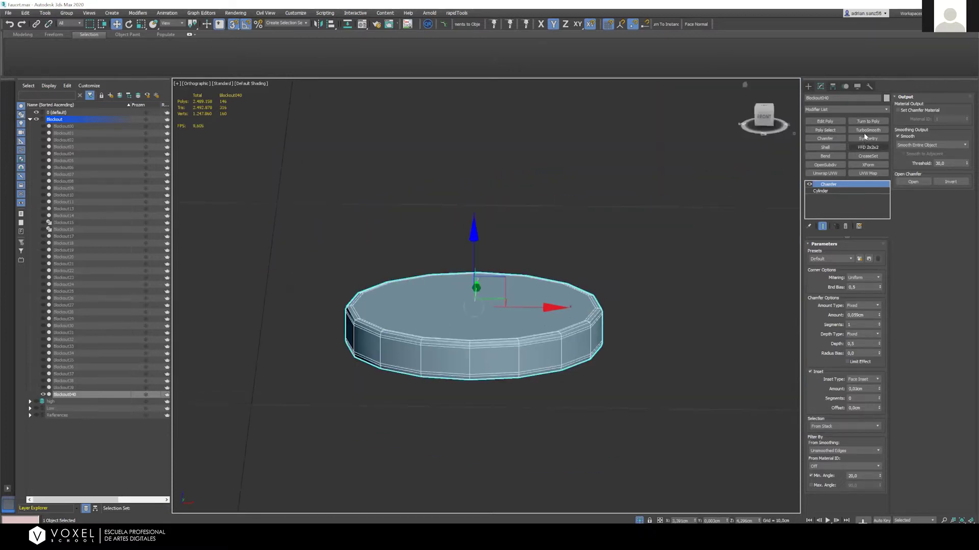
{"action": "left_click", "coordinate": [868, 130]}
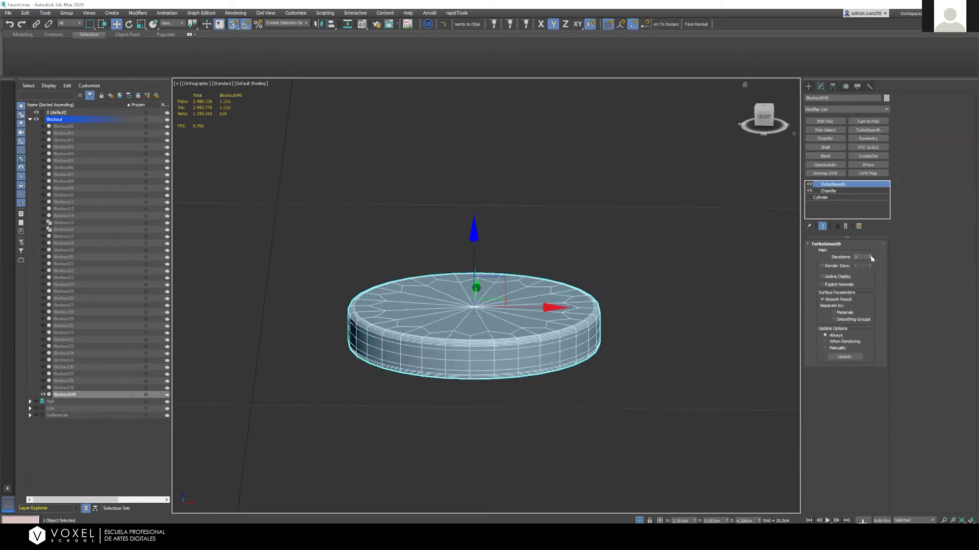
{"action": "left_click", "coordinate": [727, 302]}
{"action": "left_click", "coordinate": [522, 313]}
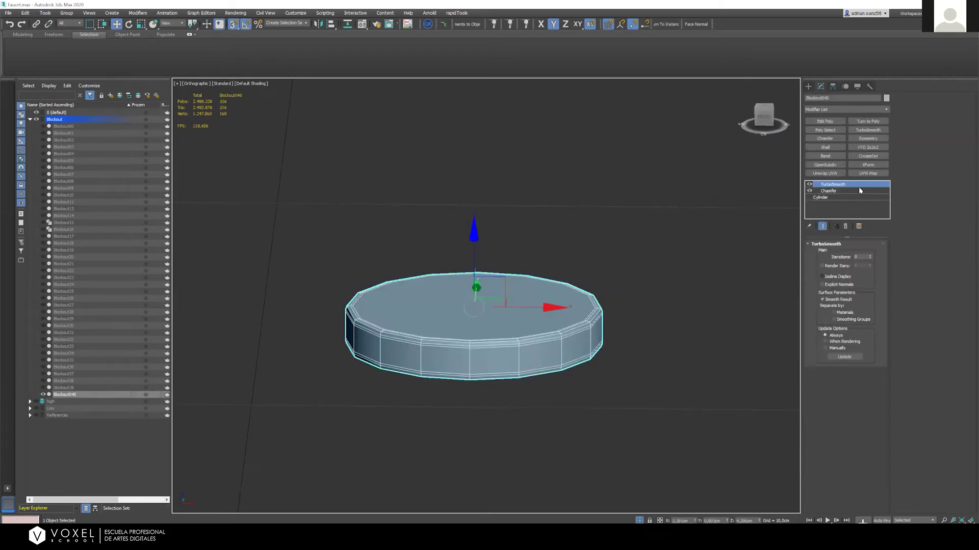
{"action": "left_click", "coordinate": [869, 256]}
{"action": "left_click", "coordinate": [599, 252]}
Restore the full assembly to examine the smoothed disc against the hex nut, then isolate the disc again
{"action": "key", "text": "alt+q"}
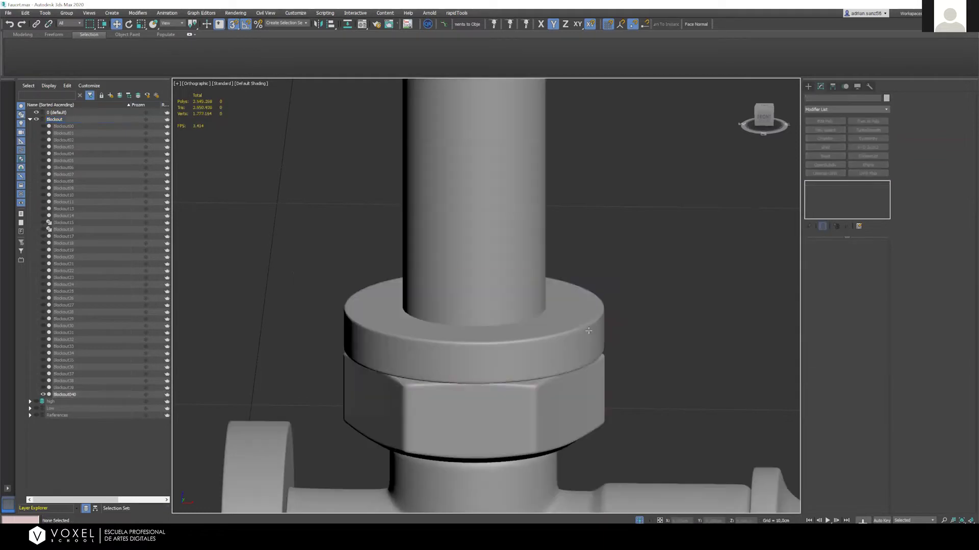
{"action": "middle_click_drag", "start_coordinate": [551, 358], "coordinate": [544, 386], "text": "alt"}
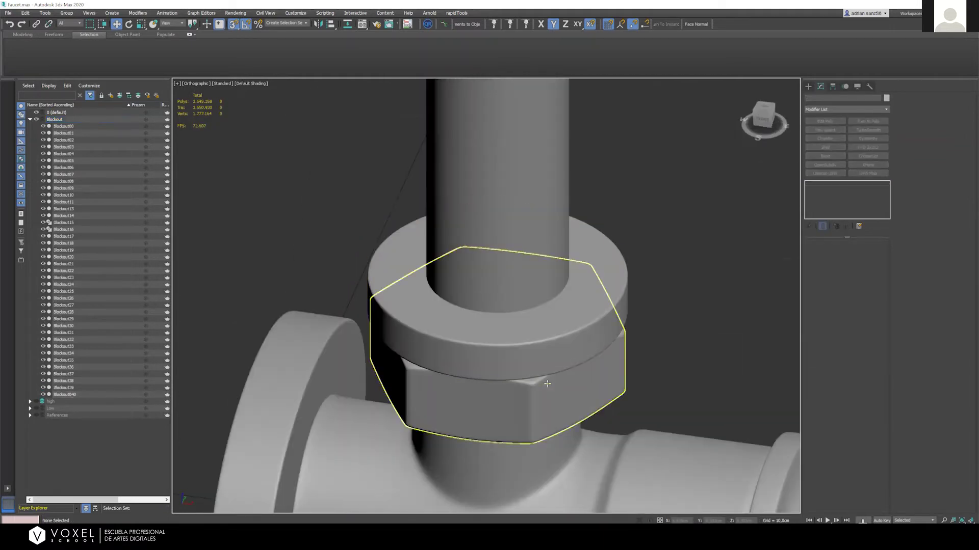
{"action": "key", "text": "alt+q"}
{"action": "left_click", "coordinate": [506, 312]}
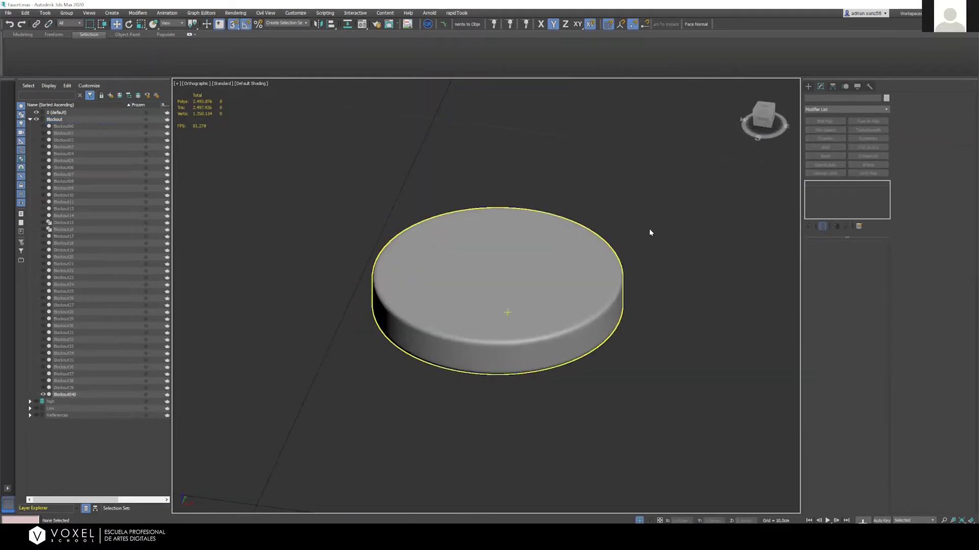
{"action": "left_click", "coordinate": [810, 87]}
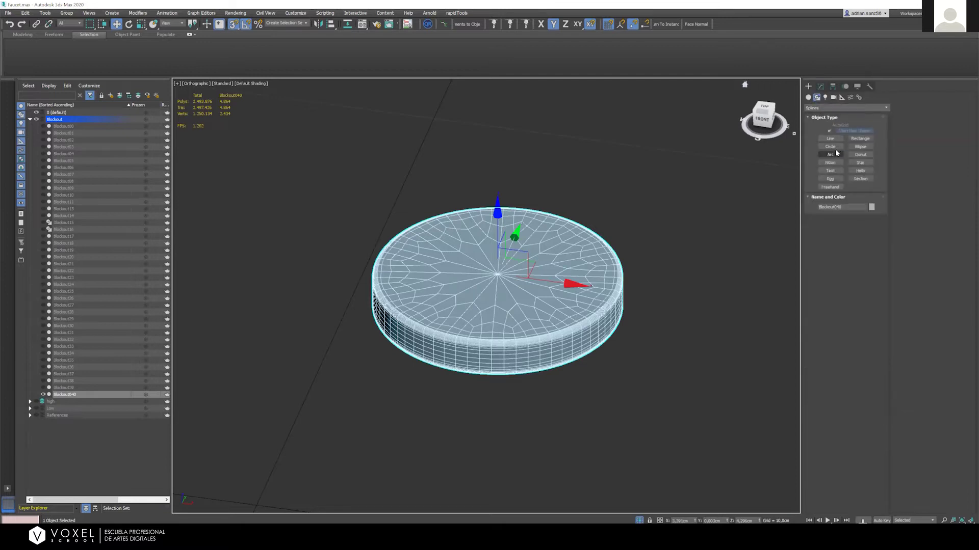
{"action": "left_click", "coordinate": [809, 98]}
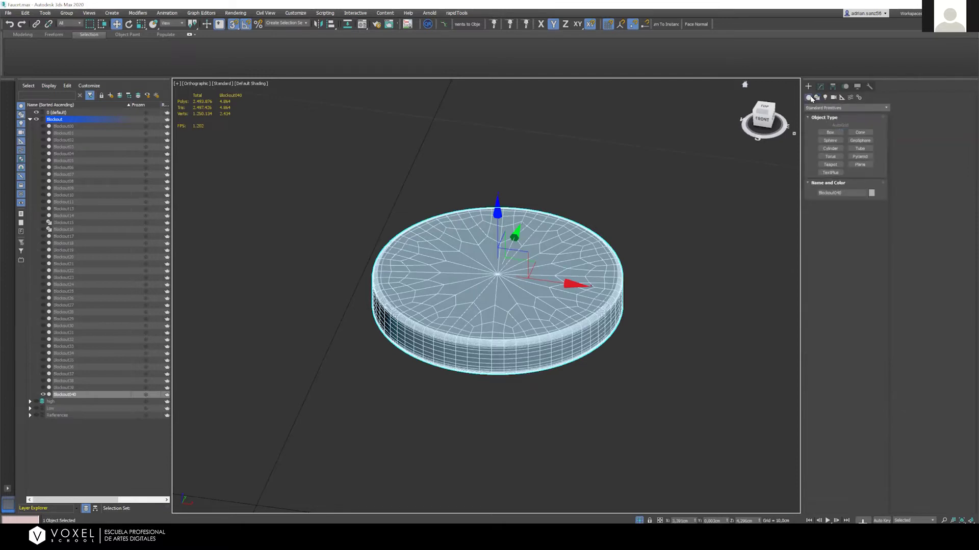
{"action": "left_click", "coordinate": [830, 149]}
{"action": "left_click", "coordinate": [494, 263]}
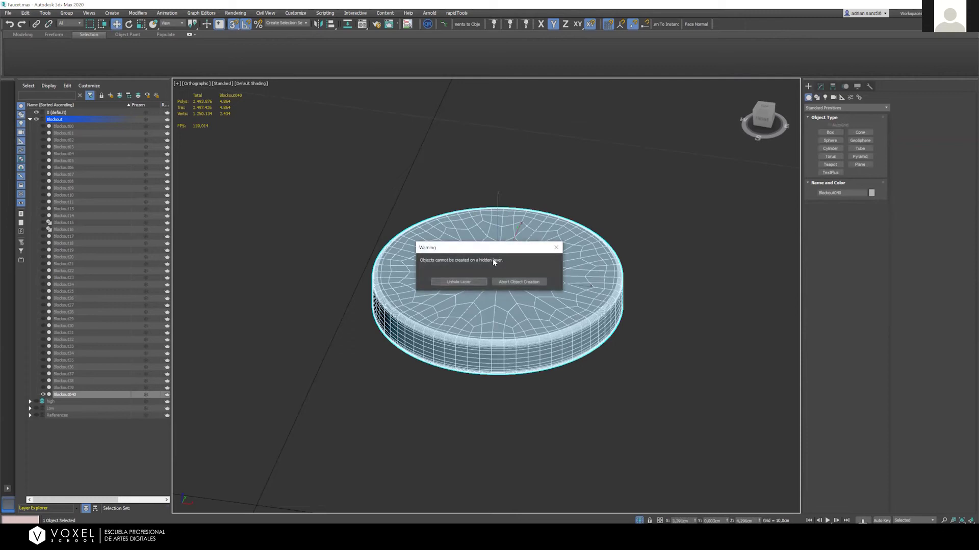
{"action": "left_click", "coordinate": [556, 247]}
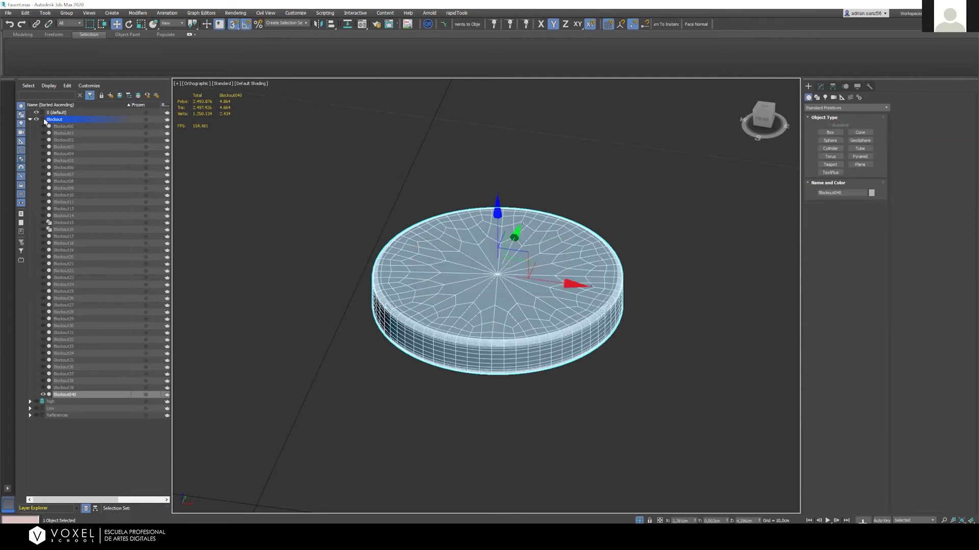
Draw a test cylinder on the Blockout layer beside the disc, about 1.12 cm in radius, and give it a small height
{"action": "left_click", "coordinate": [830, 149]}
{"action": "left_click_drag", "start_coordinate": [226, 191], "coordinate": [300, 211]}
{"action": "left_click", "coordinate": [300, 211]}
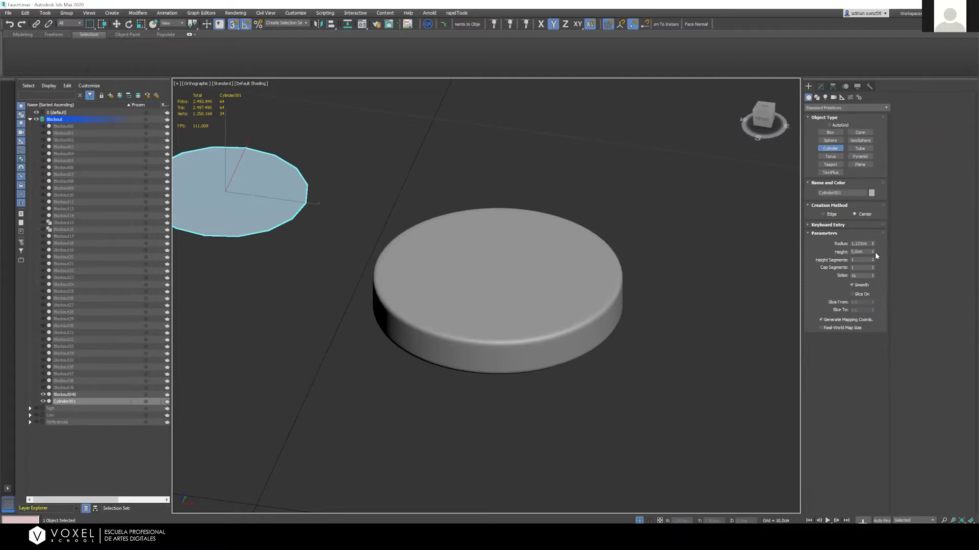
{"action": "left_click_drag", "start_coordinate": [876, 238], "coordinate": [877, 228]}
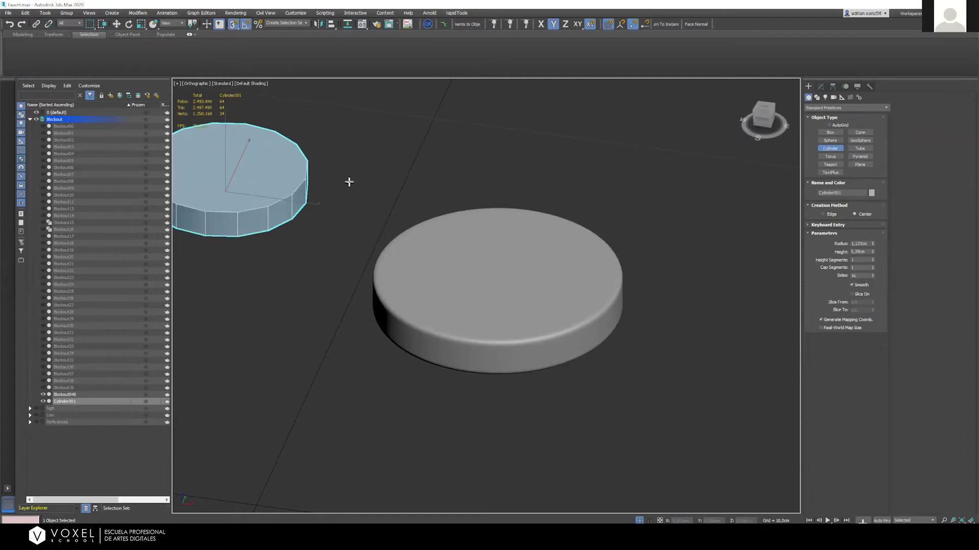
Delete the test cylinder and the smoothed disc copy, and bring back the full faucet assembly
{"action": "key", "text": "w"}
{"action": "key", "text": "Delete"}
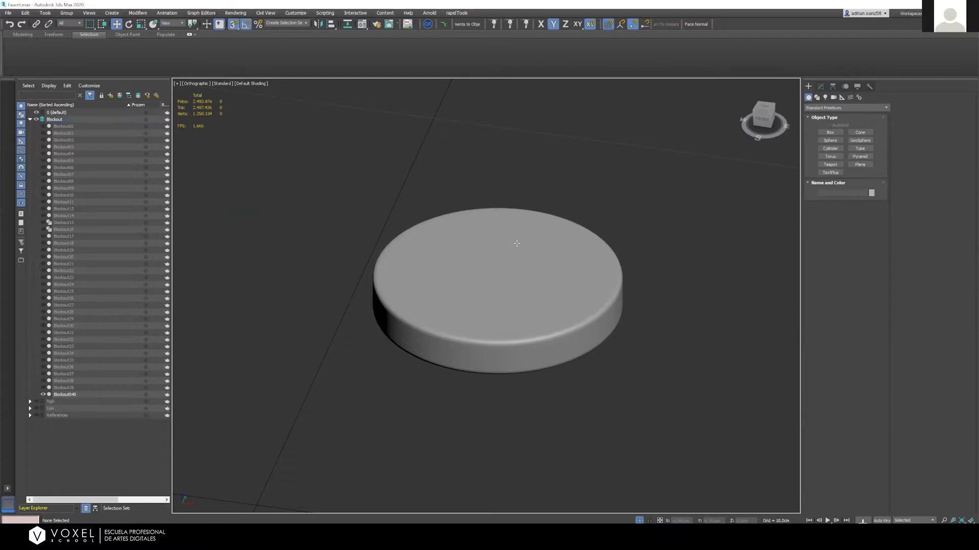
{"action": "left_click", "coordinate": [525, 311]}
{"action": "key", "text": "alt+q"}
{"action": "key", "text": "Delete"}
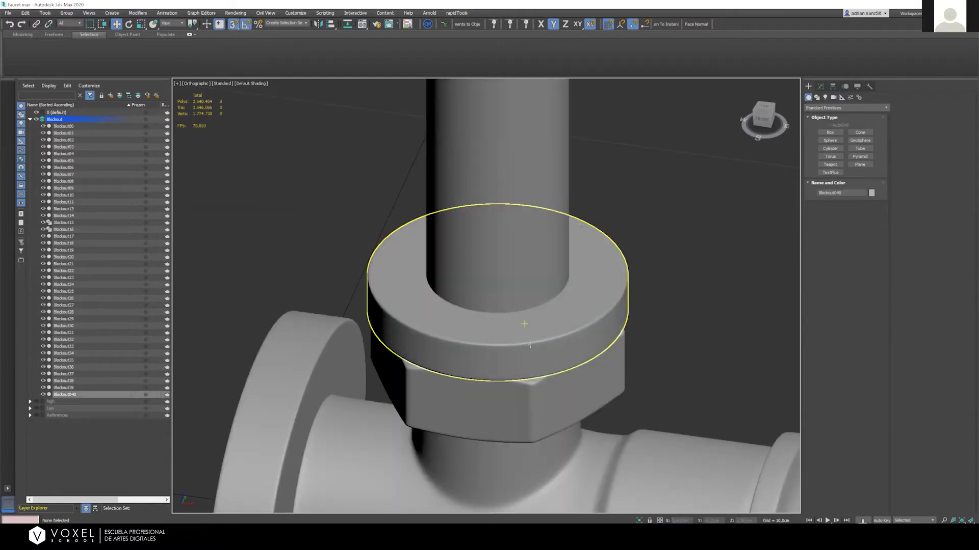
Compare the ring discs and hex nuts at both ends of the vertical pipe by selecting them in turn
{"action": "left_click", "coordinate": [529, 366]}
{"action": "scroll", "coordinate": [529, 365], "scroll_direction": "down", "scroll_amount": 4}
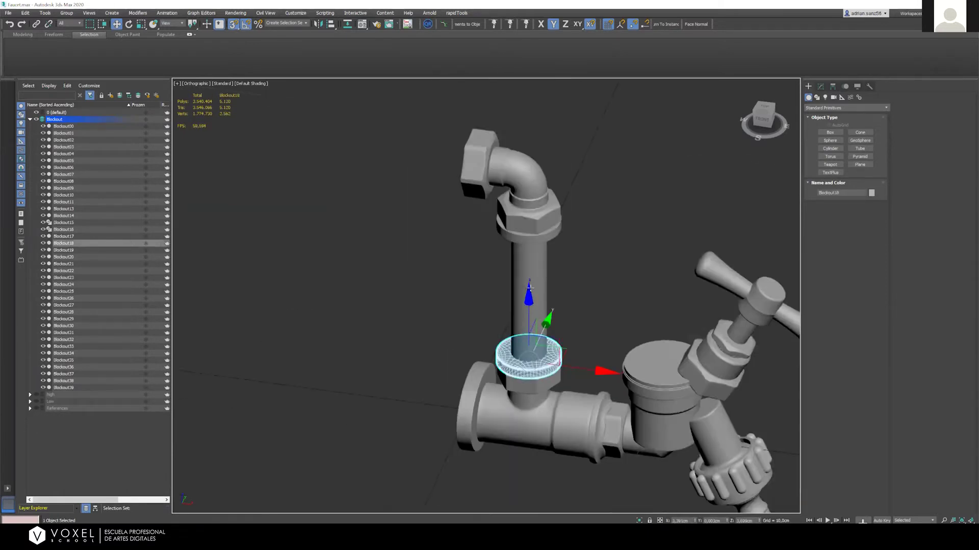
{"action": "scroll", "coordinate": [529, 365], "scroll_direction": "up", "scroll_amount": 2}
{"action": "left_click", "coordinate": [530, 191], "text": "ctrl"}
{"action": "left_click", "coordinate": [624, 201]}
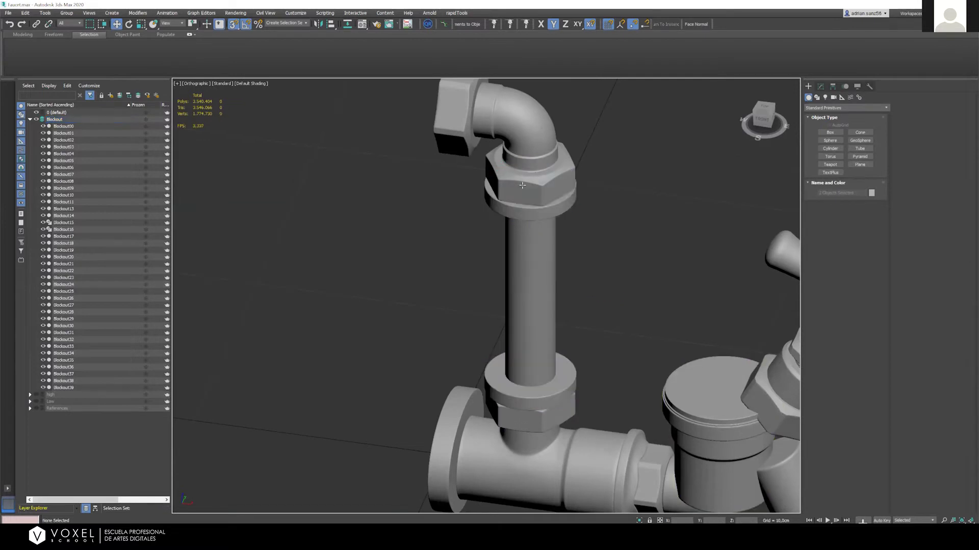
{"action": "left_click", "coordinate": [551, 176]}
{"action": "left_click", "coordinate": [540, 425], "text": "ctrl"}
{"action": "left_click", "coordinate": [606, 301]}
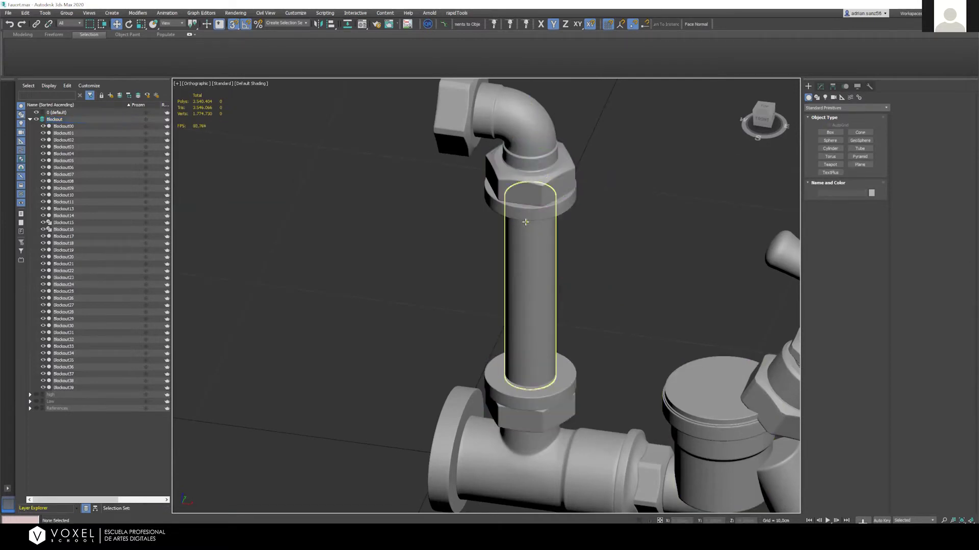
Examine the vertical pipe's upper and lower nuts from the front view and from above
{"action": "middle_click_drag", "start_coordinate": [534, 219], "coordinate": [546, 172], "text": "alt"}
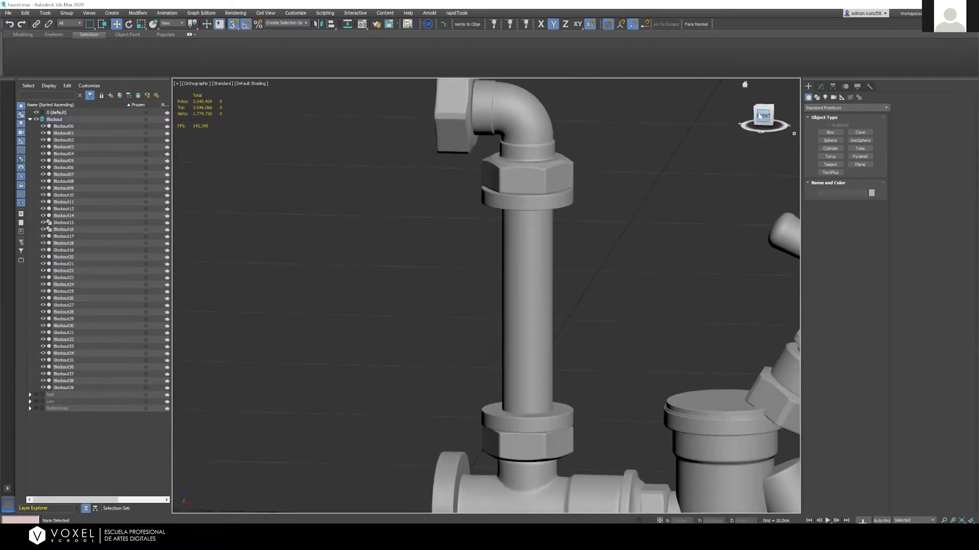
{"action": "left_click", "coordinate": [760, 115]}
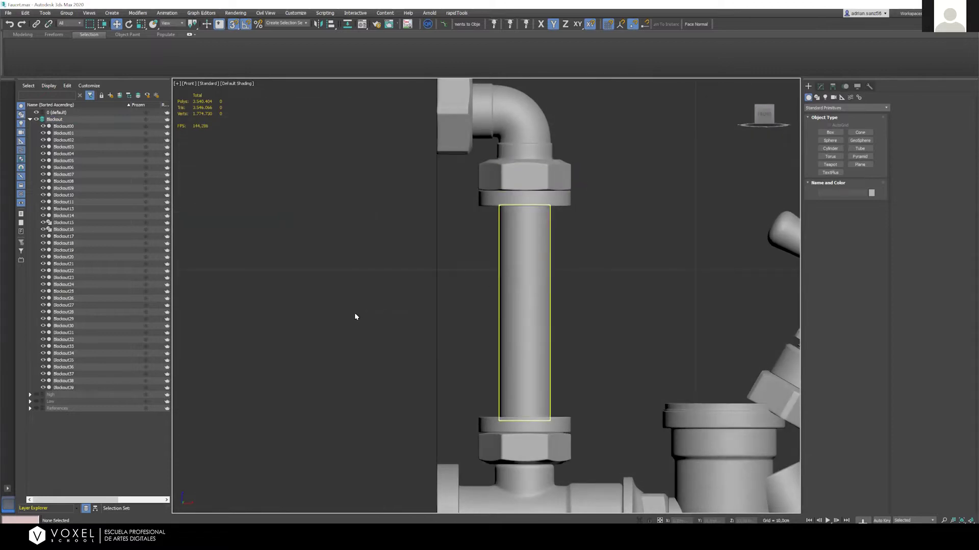
{"action": "scroll", "coordinate": [406, 319], "scroll_direction": "down", "scroll_amount": 3}
{"action": "scroll", "coordinate": [448, 323], "scroll_direction": "up", "scroll_amount": 3}
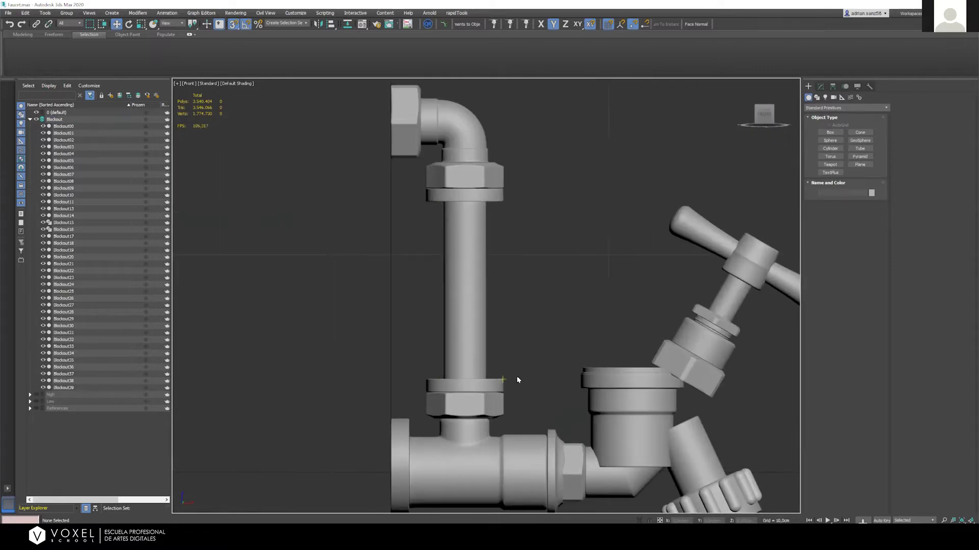
{"action": "left_click", "coordinate": [456, 178]}
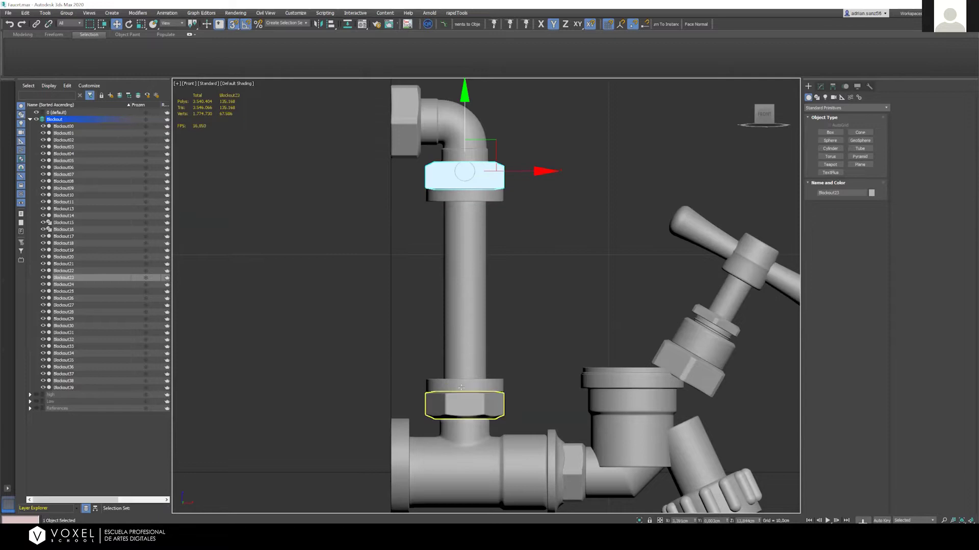
{"action": "middle_click_drag", "start_coordinate": [484, 427], "coordinate": [493, 466], "text": "alt"}
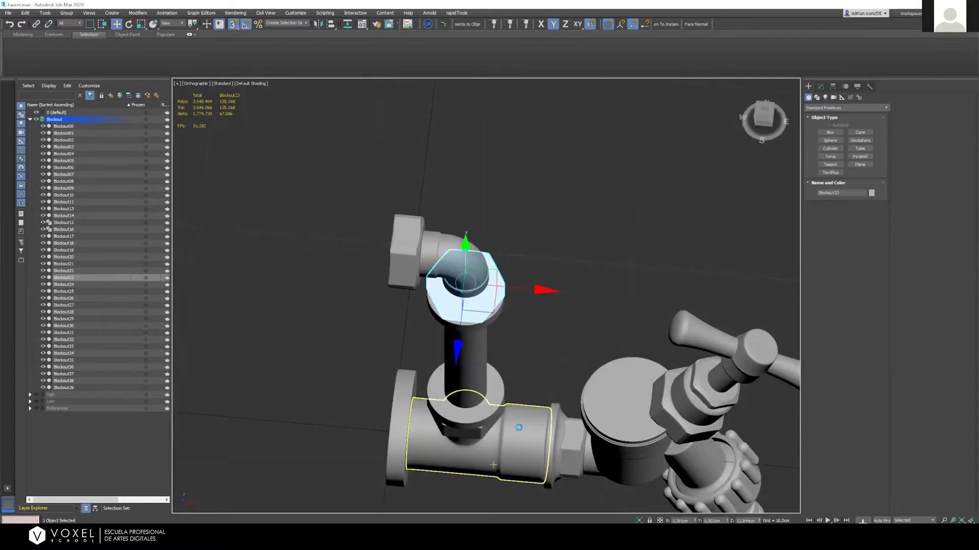
Isolate the tee pipe and examine its mesh from the top and front views
{"action": "left_click", "coordinate": [519, 427]}
{"action": "key", "text": "alt+q"}
{"action": "middle_click_drag", "start_coordinate": [517, 319], "coordinate": [483, 317], "text": "alt"}
{"action": "key", "text": "t"}
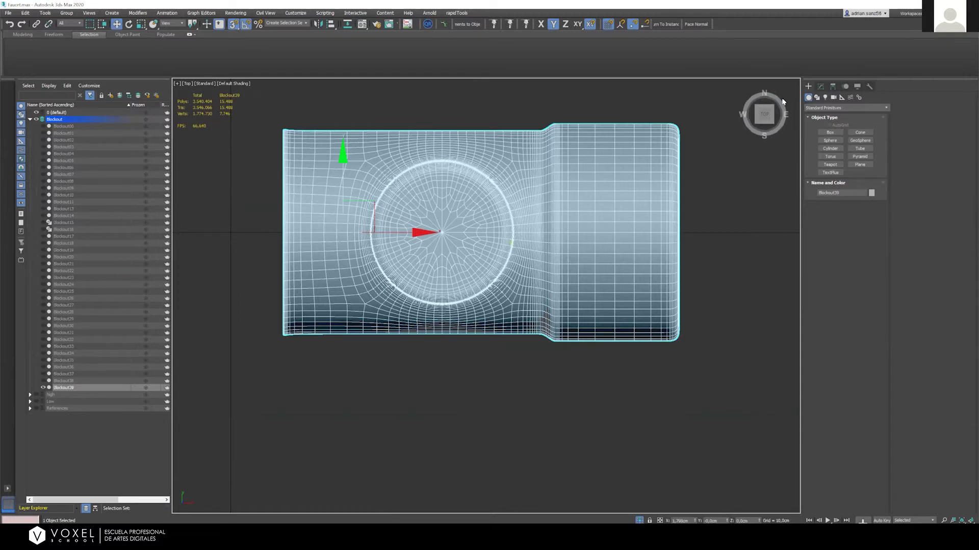
{"action": "left_click_drag", "start_coordinate": [771, 109], "coordinate": [776, 94]}
{"action": "key", "text": "f"}
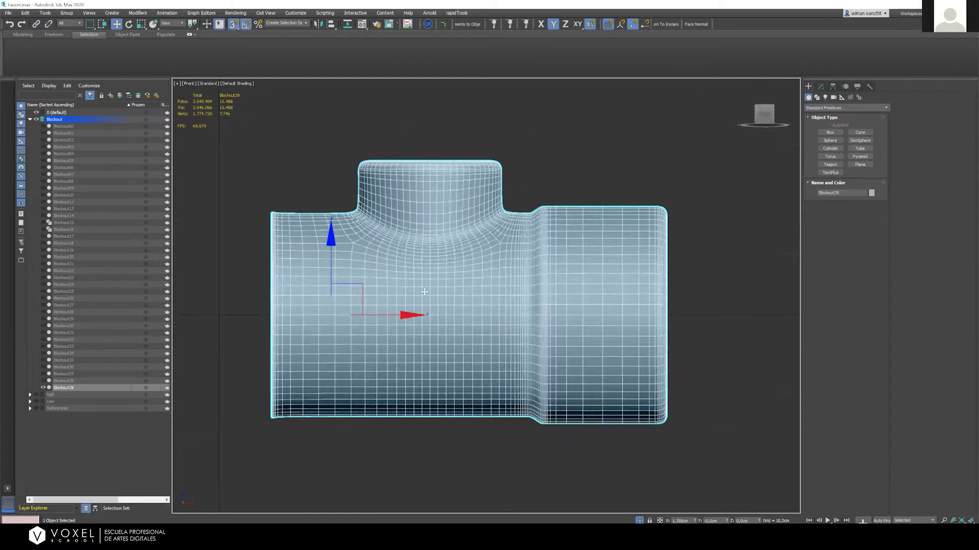
Examine the tee pipe's branch junction from several angles, isolated and within the full assembly
{"action": "key", "text": "alt+q"}
{"action": "scroll", "coordinate": [433, 304], "scroll_direction": "down", "scroll_amount": 4}
{"action": "middle_click_drag", "start_coordinate": [449, 276], "coordinate": [452, 314], "text": "alt"}
{"action": "key", "text": "alt+q"}
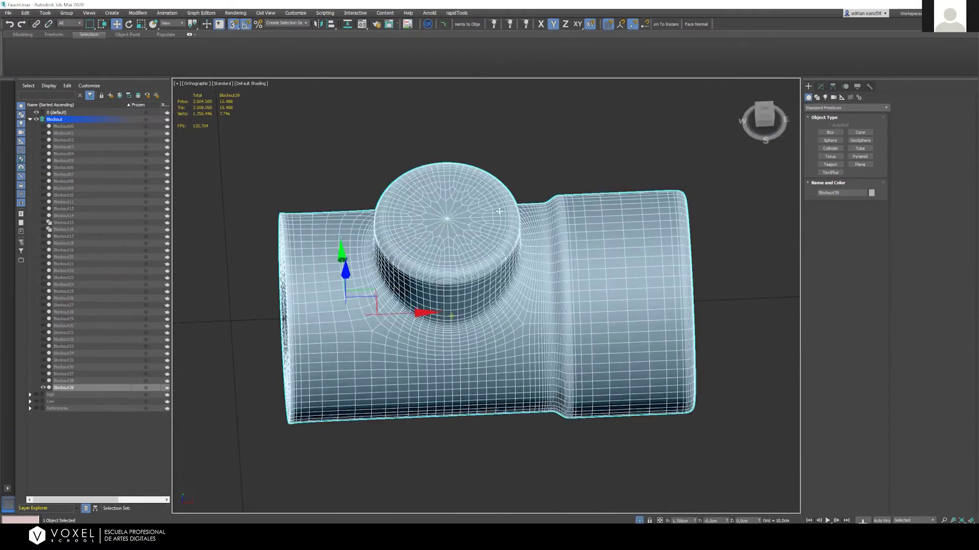
{"action": "middle_click_drag", "start_coordinate": [535, 83], "coordinate": [526, 91], "text": "alt"}
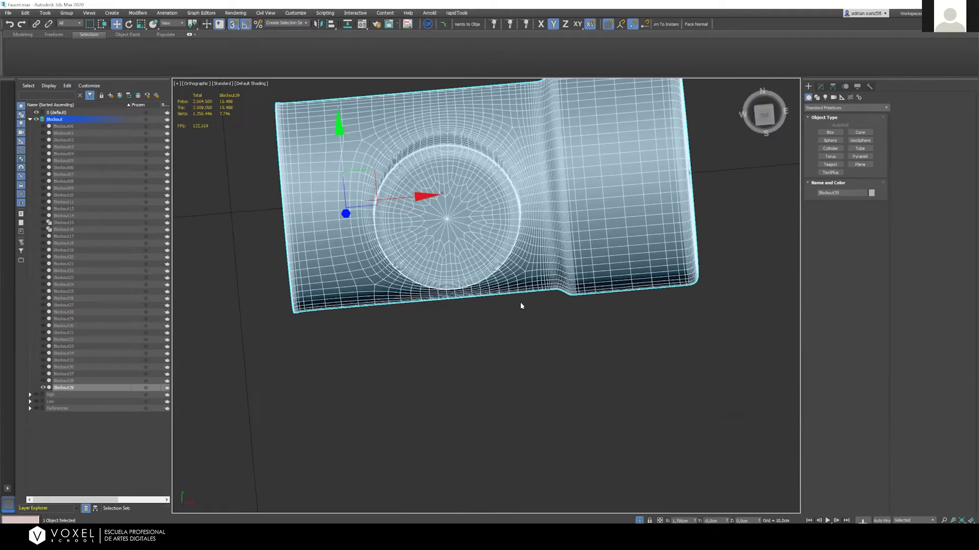
{"action": "key", "text": "shift+z"}
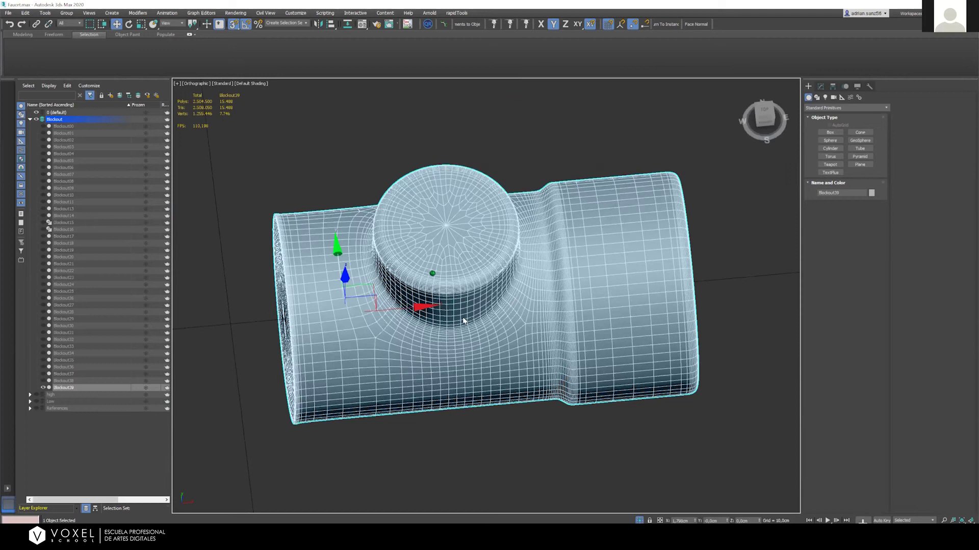
{"action": "key", "text": "alt+q"}
{"action": "middle_click_drag", "start_coordinate": [586, 277], "coordinate": [564, 301], "text": "alt"}
{"action": "middle_click_drag", "start_coordinate": [450, 327], "coordinate": [447, 295], "text": "alt"}
{"action": "left_click", "coordinate": [528, 219]}
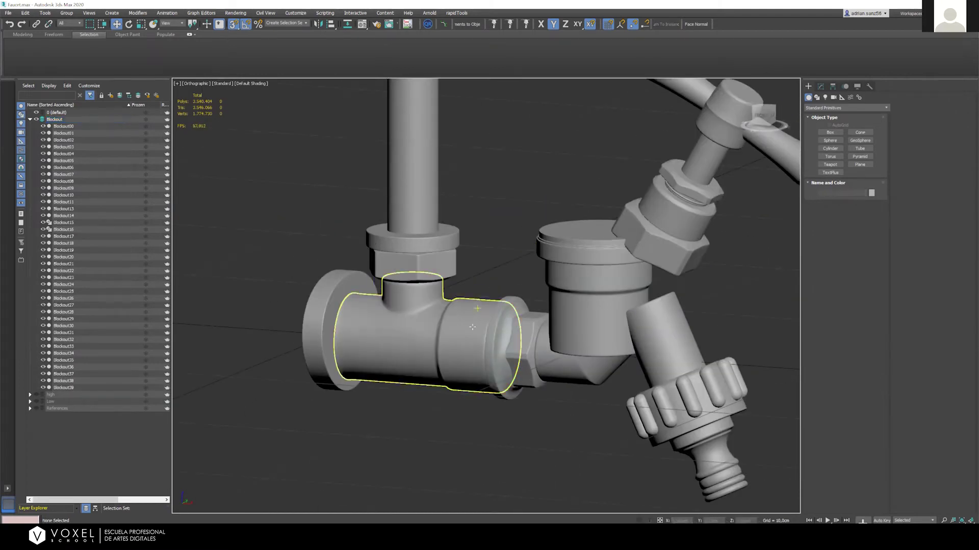
Undo the recent edits back through the disc demonstration until the valve body is tilted again, with the full assembly shown
{"action": "key", "text": "shift+z"}
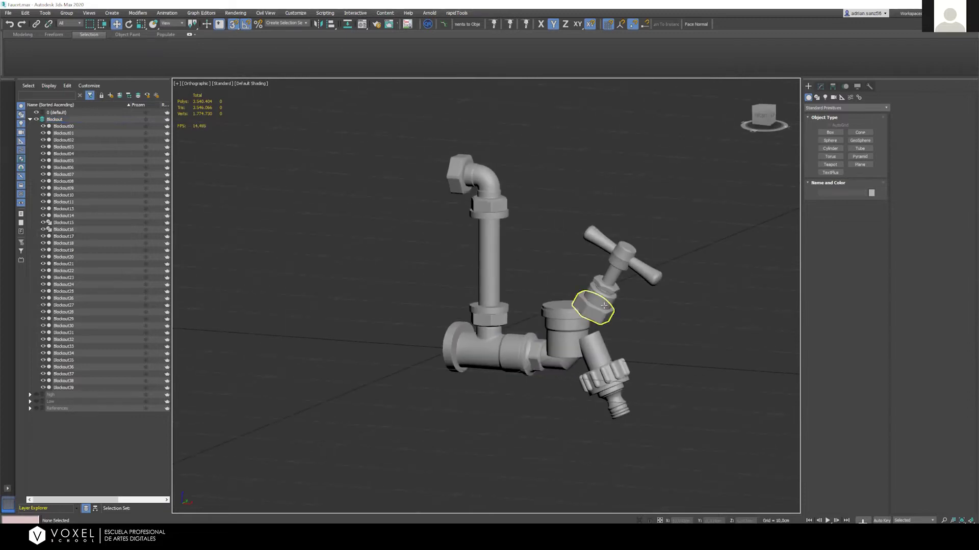
{"action": "key", "text": "shift+z"}
{"action": "key", "text": "ctrl+z"}
{"action": "key", "text": "ctrl+z"}
{"action": "key", "text": "ctrl+z"}
{"action": "key", "text": "ctrl+z"}
{"action": "key", "text": "ctrl+z"}
{"action": "key", "text": "ctrl+z"}
{"action": "key", "text": "ctrl+z"}
{"action": "key", "text": "ctrl+z"}
{"action": "key", "text": "ctrl+z"}
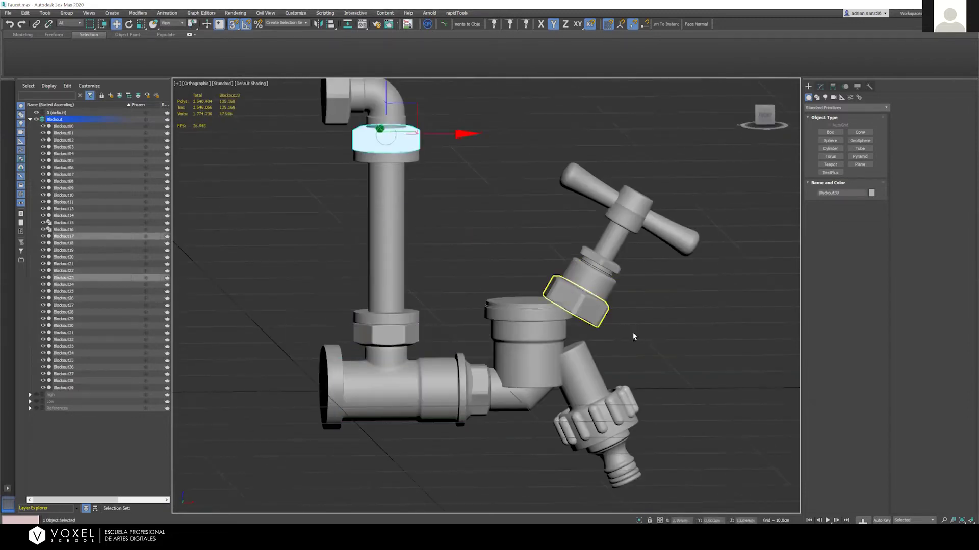
{"action": "key", "text": "ctrl+z"}
{"action": "key", "text": "ctrl+z"}
{"action": "key", "text": "ctrl+z"}
{"action": "key", "text": "ctrl+z"}
{"action": "key", "text": "ctrl+z"}
{"action": "key", "text": "ctrl+z"}
{"action": "key", "text": "ctrl+z"}
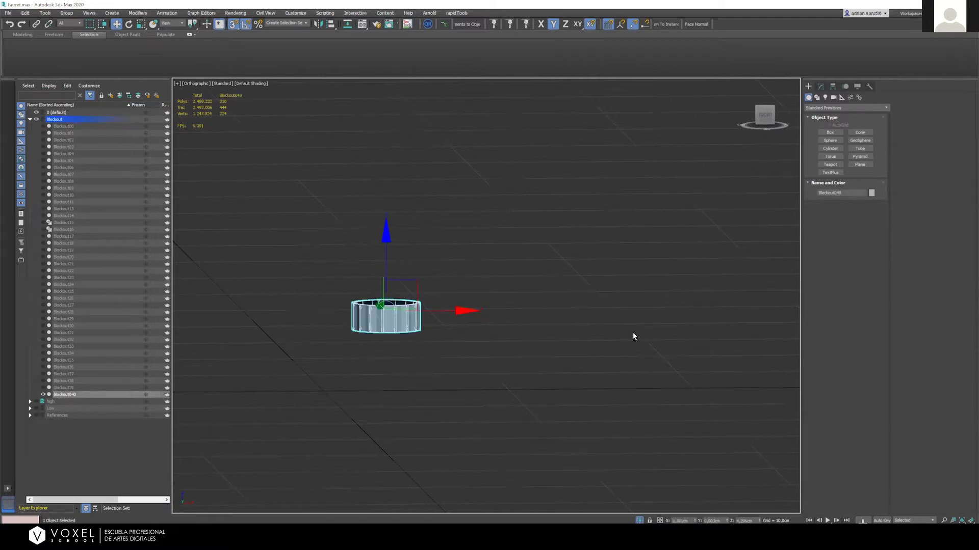
{"action": "key", "text": "alt+q"}
{"action": "key", "text": "ctrl+z"}
{"action": "key", "text": "ctrl+z"}
{"action": "key", "text": "ctrl+z"}
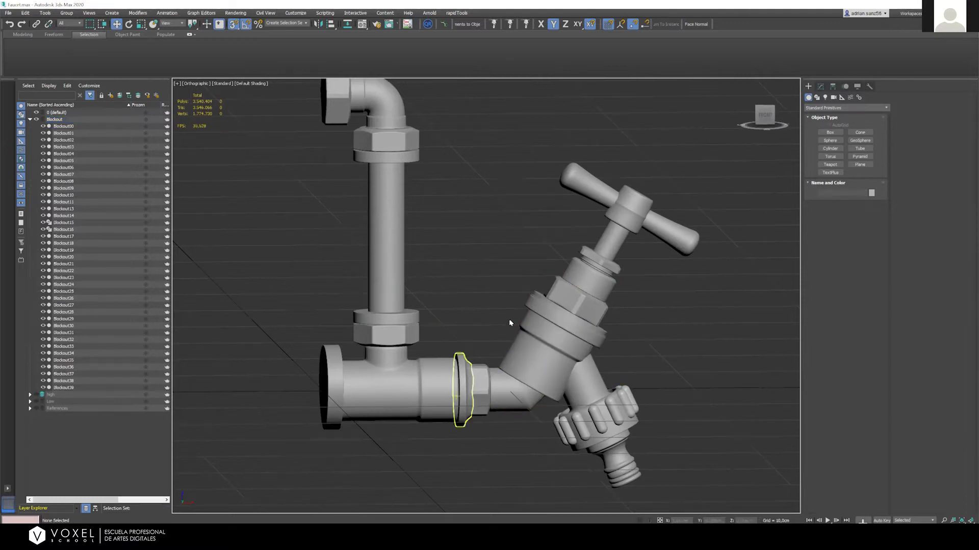
Isolate the flanged ring, its adjoining hex nut, the elbow pipe and the tilted valve body
{"action": "left_click", "coordinate": [460, 388]}
{"action": "left_click", "coordinate": [485, 374], "text": "ctrl"}
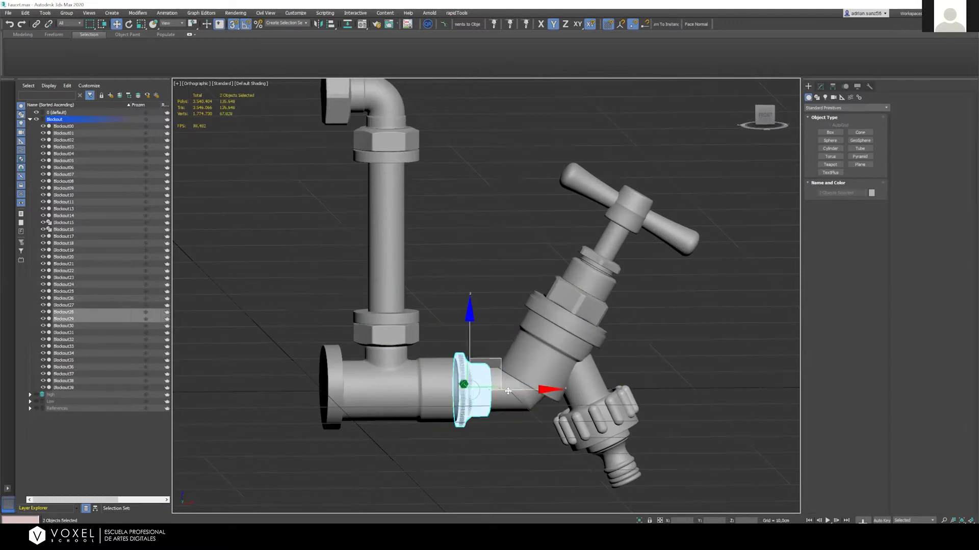
{"action": "left_click", "coordinate": [509, 390], "text": "ctrl"}
{"action": "left_click", "coordinate": [541, 358], "text": "ctrl"}
{"action": "middle_click_drag", "start_coordinate": [501, 380], "coordinate": [504, 309], "text": "alt"}
{"action": "key", "text": "alt+q"}
{"action": "key", "text": "ctrl+d"}
Turn off TurboSmooth on the valve body and on the elbow pipe
{"action": "left_click", "coordinate": [508, 282]}
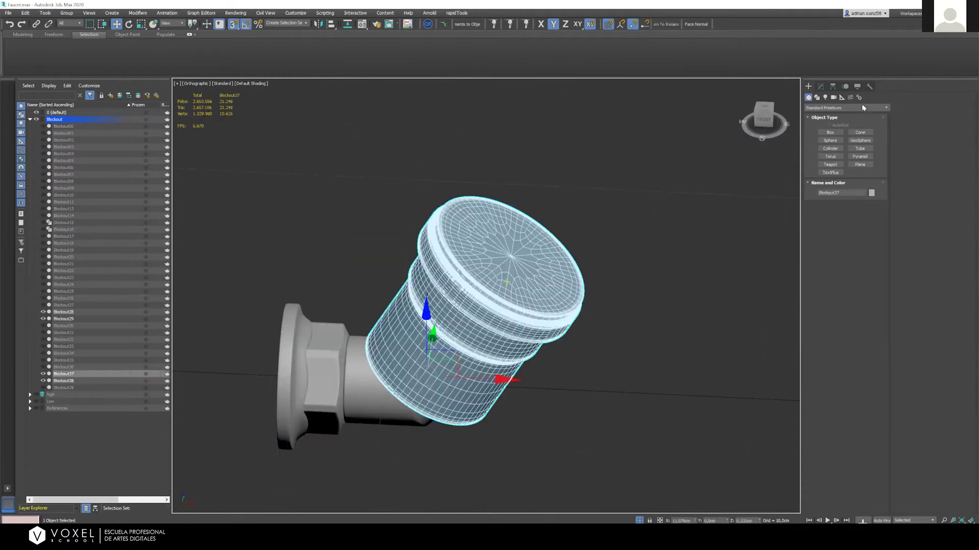
{"action": "left_click", "coordinate": [820, 86]}
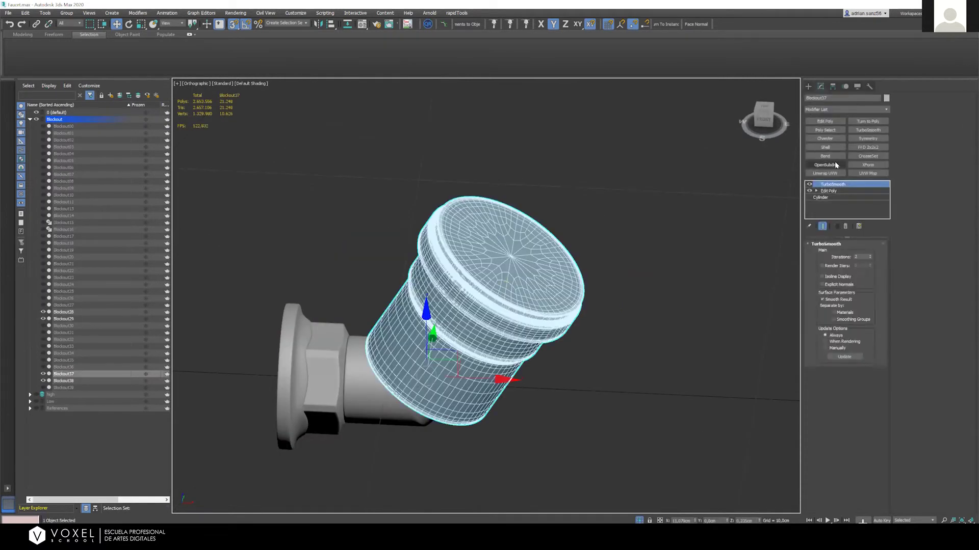
{"action": "left_click", "coordinate": [810, 184]}
{"action": "left_click", "coordinate": [357, 390]}
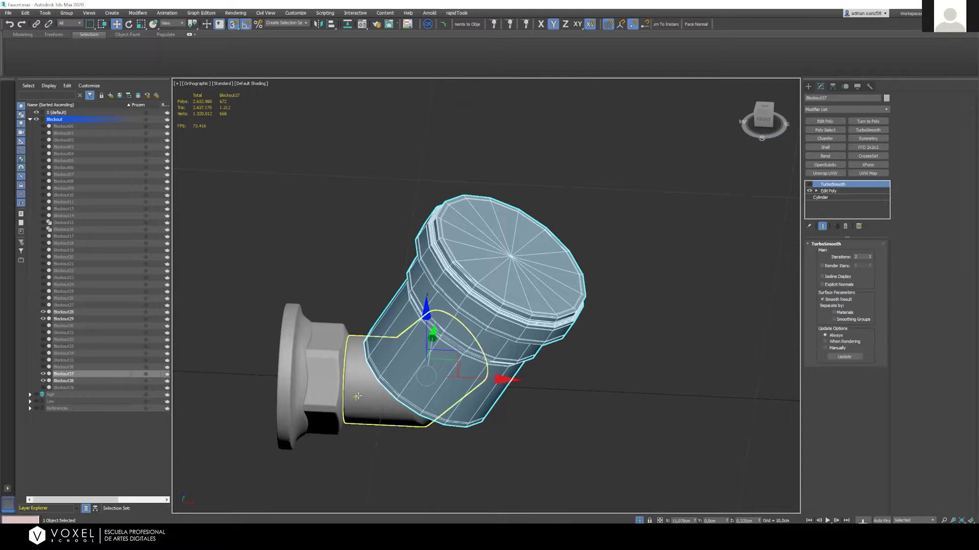
{"action": "left_click", "coordinate": [809, 185]}
{"action": "left_click", "coordinate": [764, 211]}
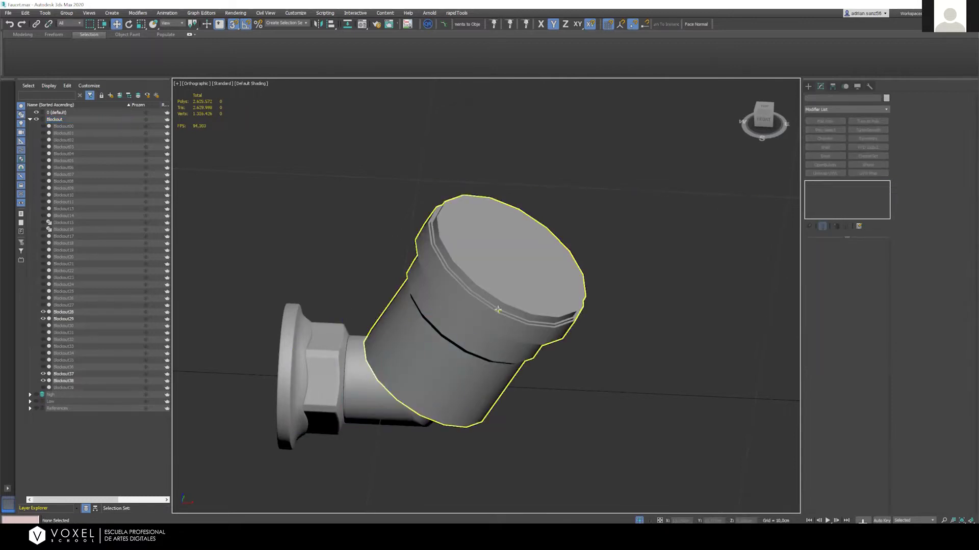
Examine the unsmoothed valve body's support edges around its rim, stepped bands and open lower end
{"action": "left_click", "coordinate": [465, 320]}
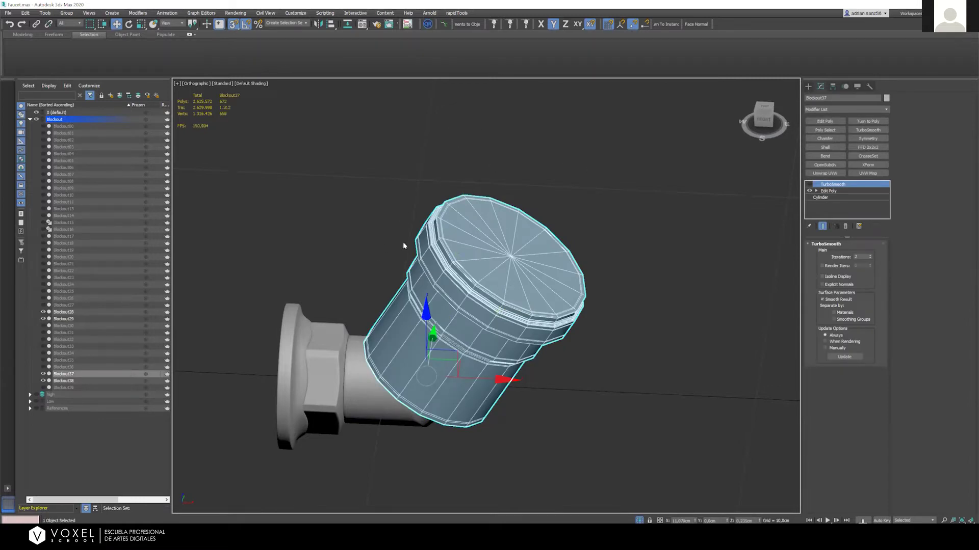
{"action": "scroll", "coordinate": [441, 205], "scroll_direction": "up", "scroll_amount": 10}
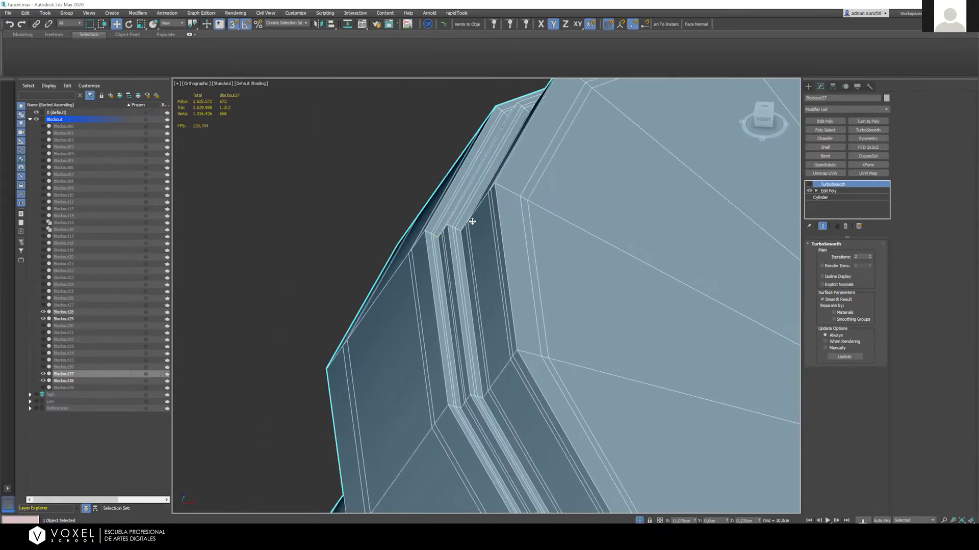
{"action": "scroll", "coordinate": [428, 196], "scroll_direction": "down", "scroll_amount": 10}
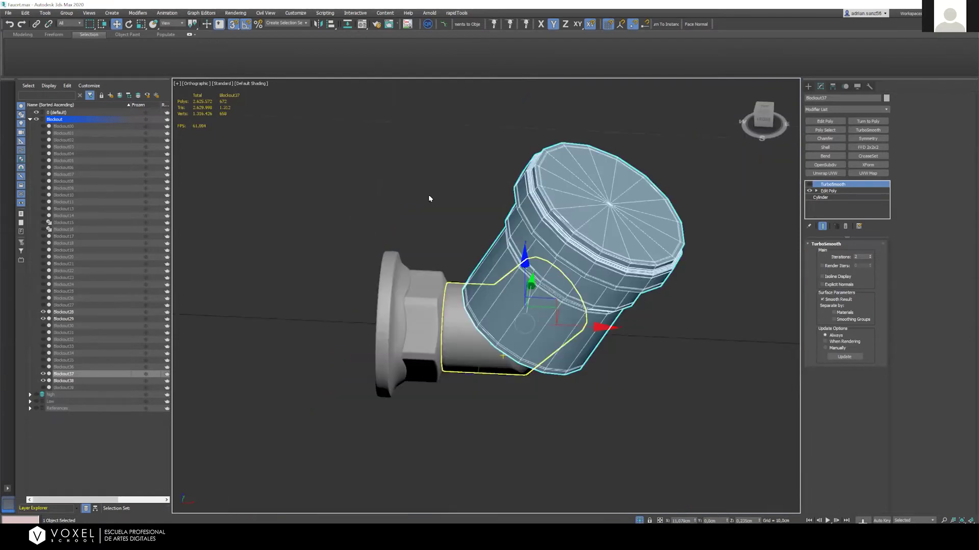
{"action": "scroll", "coordinate": [429, 198], "scroll_direction": "up", "scroll_amount": 3}
{"action": "left_click", "coordinate": [447, 183]}
{"action": "left_click", "coordinate": [554, 140]}
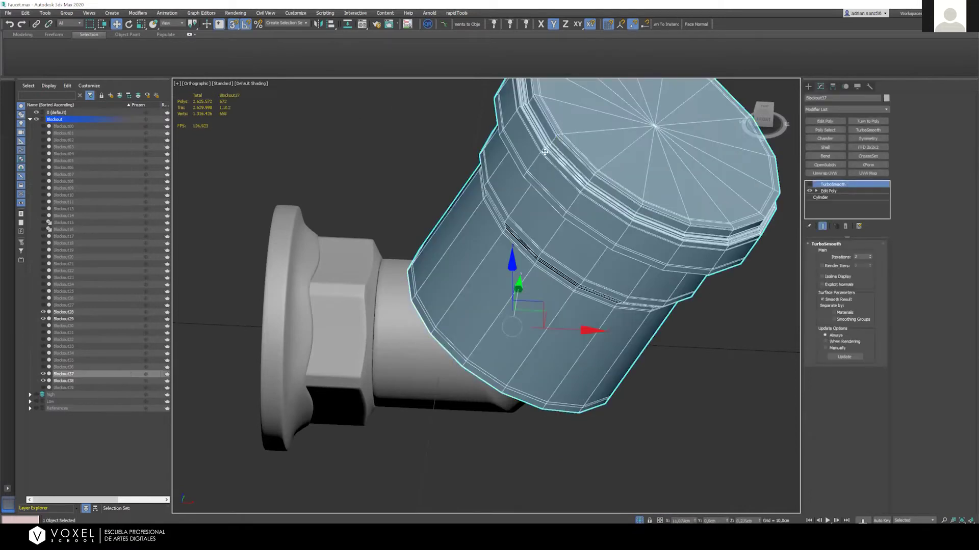
{"action": "middle_click_drag", "start_coordinate": [585, 225], "coordinate": [521, 179], "text": "alt"}
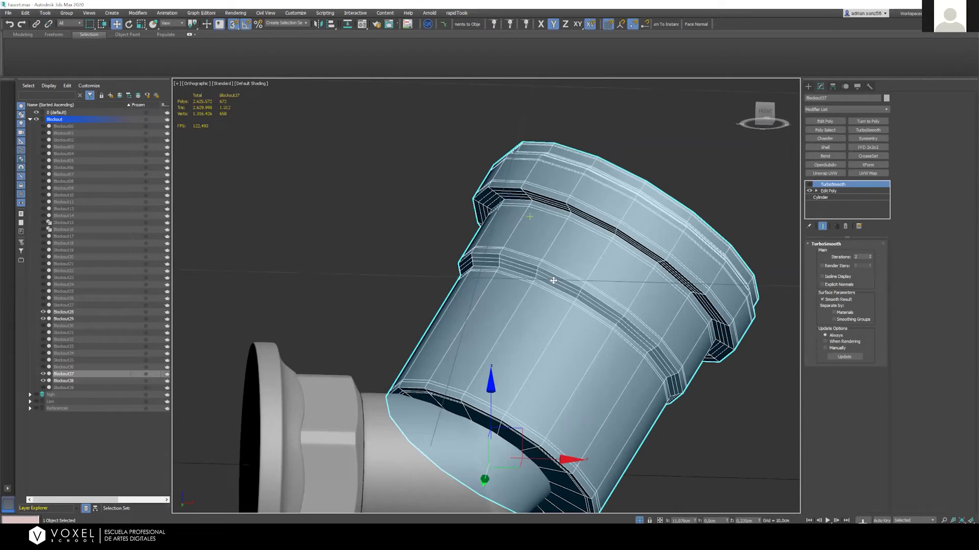
{"action": "middle_click_drag", "start_coordinate": [344, 242], "coordinate": [309, 212], "text": "alt"}
{"action": "left_click", "coordinate": [586, 465]}
Bring back the full faucet assembly and examine how the unsmoothed valve body meets the elbow pipe
{"action": "key", "text": "alt+q"}
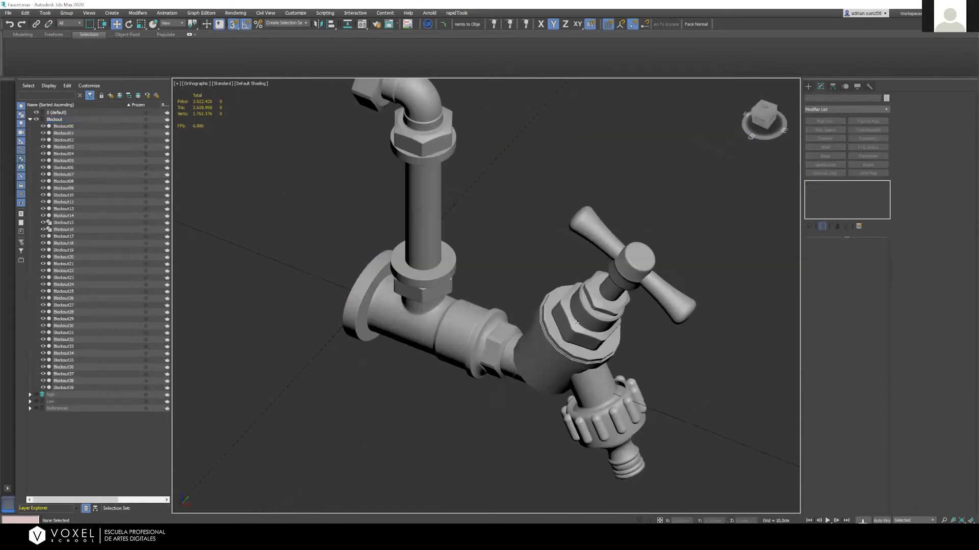
{"action": "key", "text": "ctrl+z"}
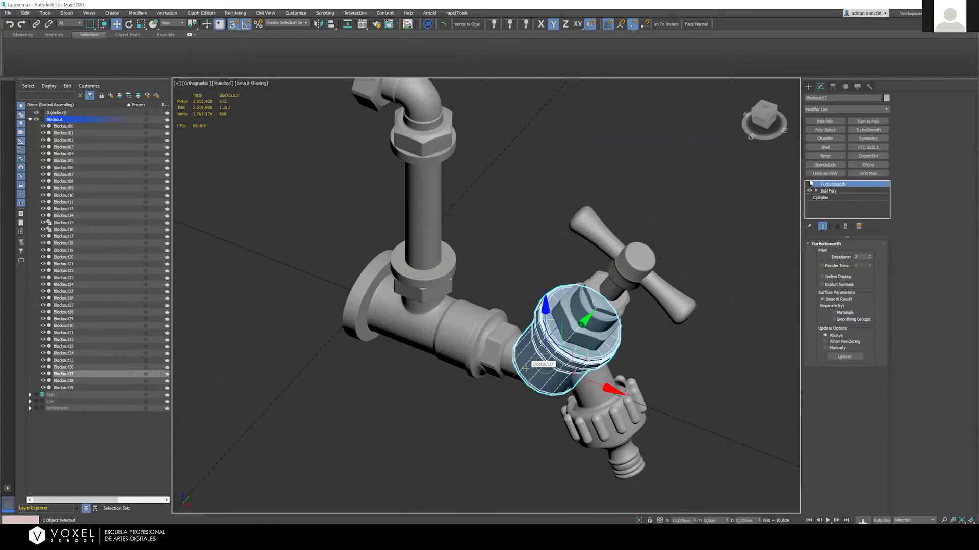
{"action": "middle_click_drag", "start_coordinate": [459, 374], "coordinate": [495, 354], "text": "alt"}
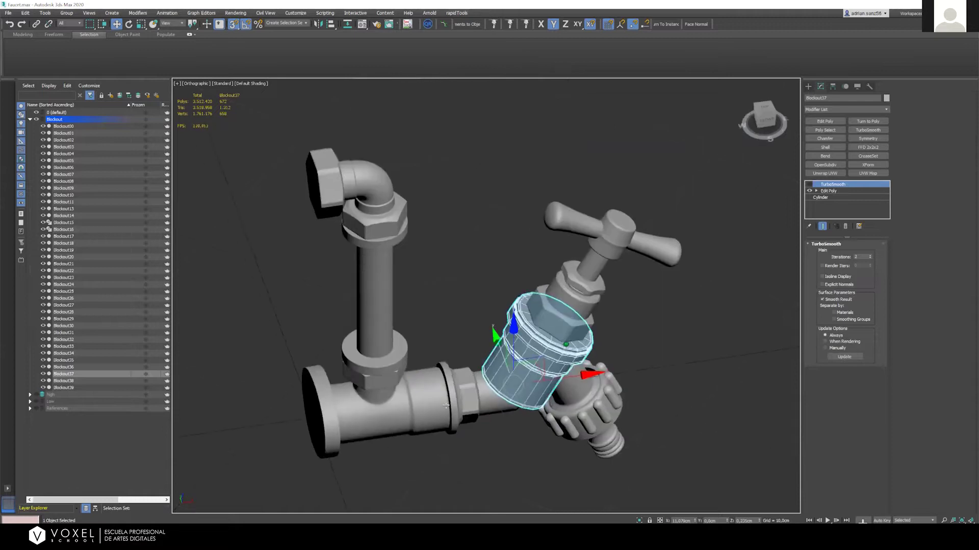
{"action": "scroll", "coordinate": [423, 390], "scroll_direction": "up", "scroll_amount": 3}
{"action": "scroll", "coordinate": [502, 331], "scroll_direction": "up", "scroll_amount": 4}
{"action": "left_click", "coordinate": [494, 267]}
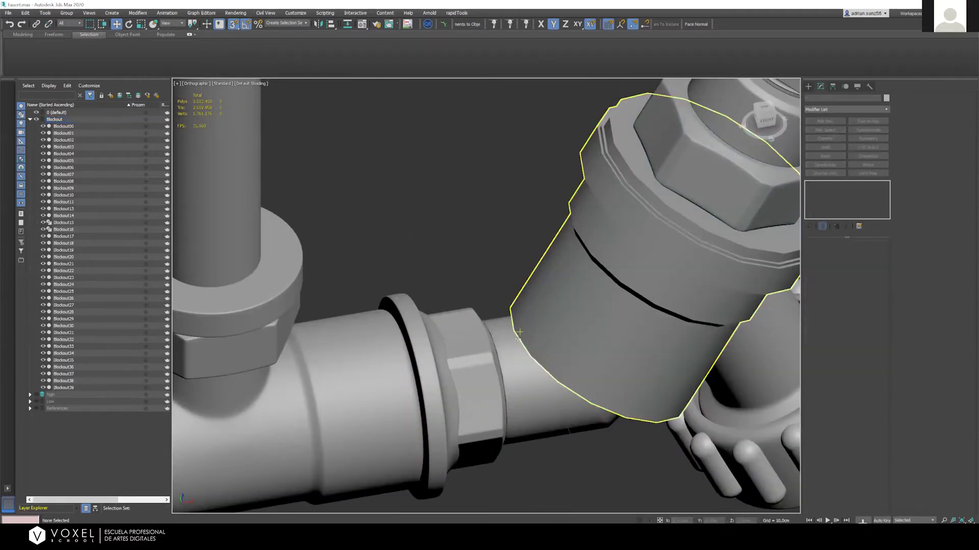
Turn off the uppermost TurboSmooth on the hex nut beside the elbow and on the adjoining flanged ring
{"action": "left_click", "coordinate": [534, 378]}
{"action": "left_click", "coordinate": [470, 318], "text": "ctrl"}
{"action": "left_click", "coordinate": [469, 318]}
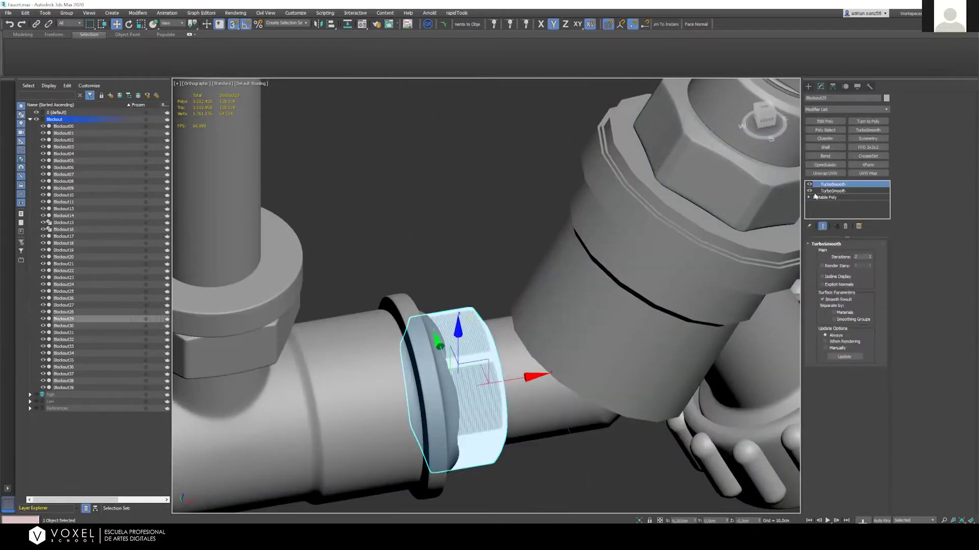
{"action": "left_click", "coordinate": [810, 185]}
{"action": "left_click", "coordinate": [444, 207]}
{"action": "left_click", "coordinate": [425, 334]}
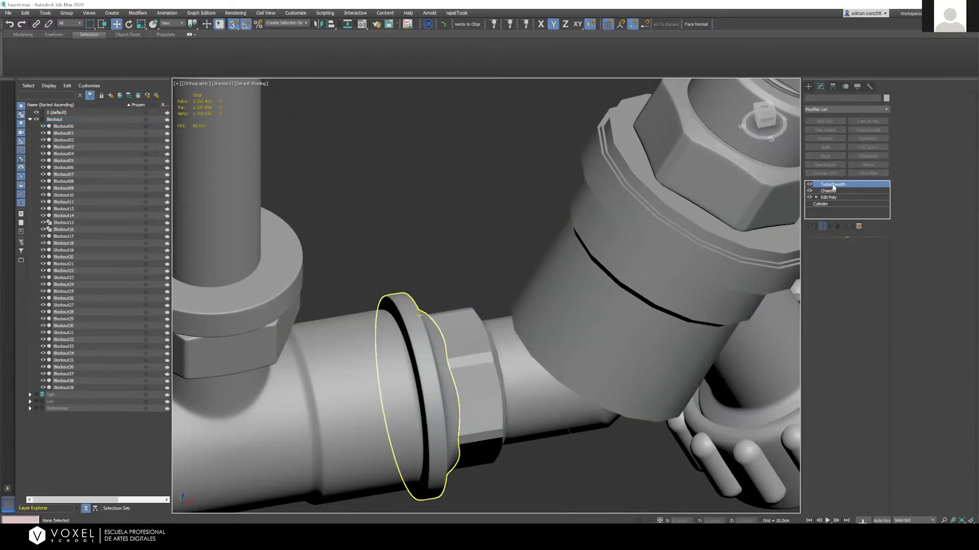
{"action": "left_click", "coordinate": [808, 185]}
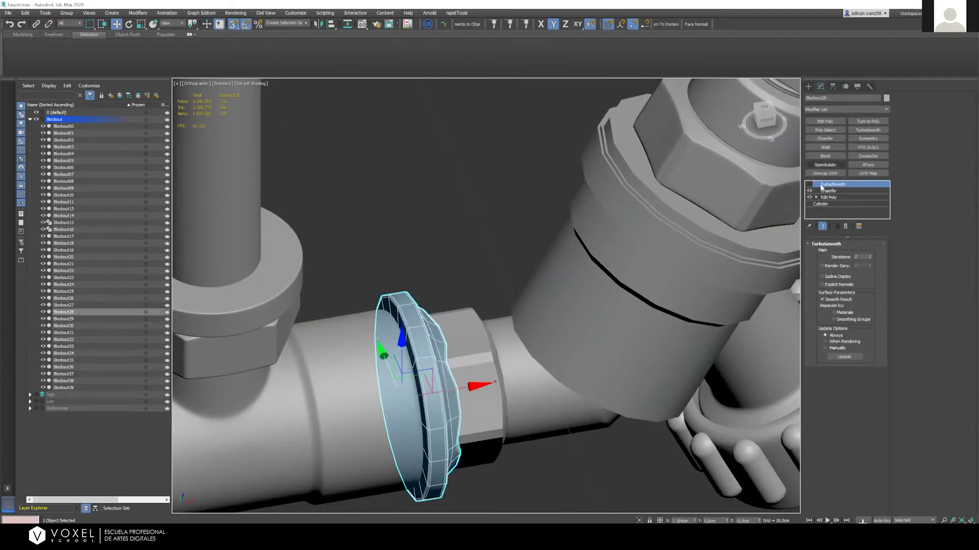
Check the wireframes of the hex nut, elbow pipe and valve body one after another with smoothing off
{"action": "left_click", "coordinate": [809, 184]}
{"action": "left_click", "coordinate": [498, 374]}
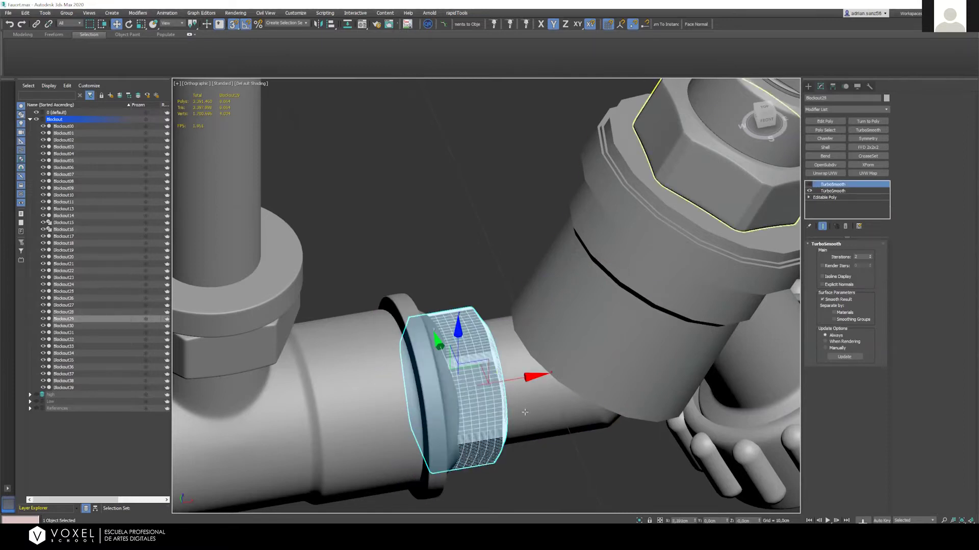
{"action": "left_click", "coordinate": [612, 337]}
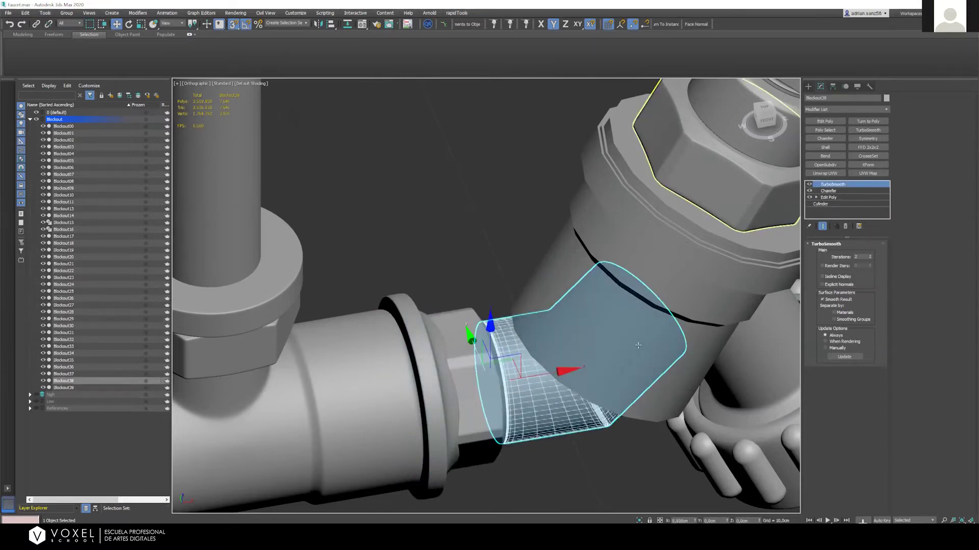
{"action": "left_click", "coordinate": [622, 332]}
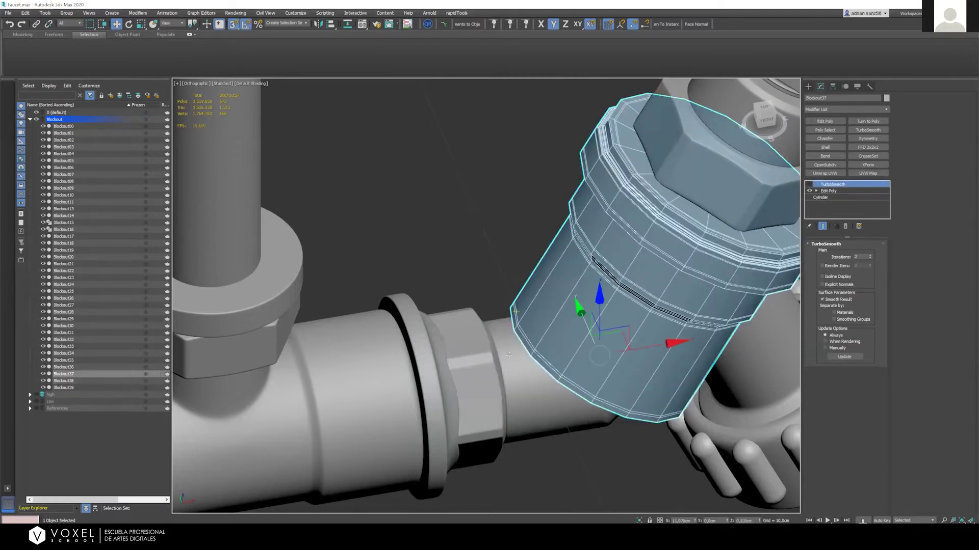
{"action": "left_click", "coordinate": [556, 395]}
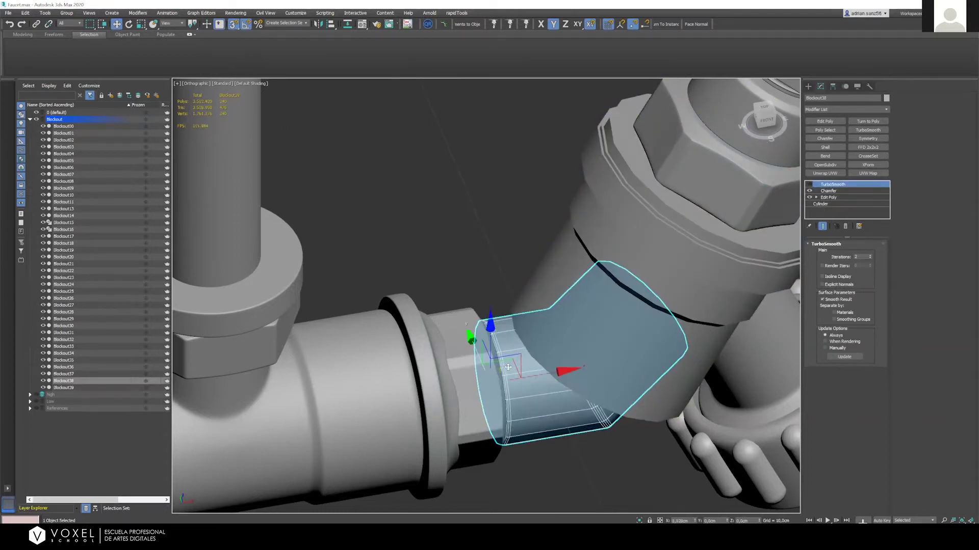
Toggle the uppermost TurboSmooth on the hex nut and on the flanged ring to compare smoothed and unsmoothed meshes
{"action": "left_click", "coordinate": [451, 382]}
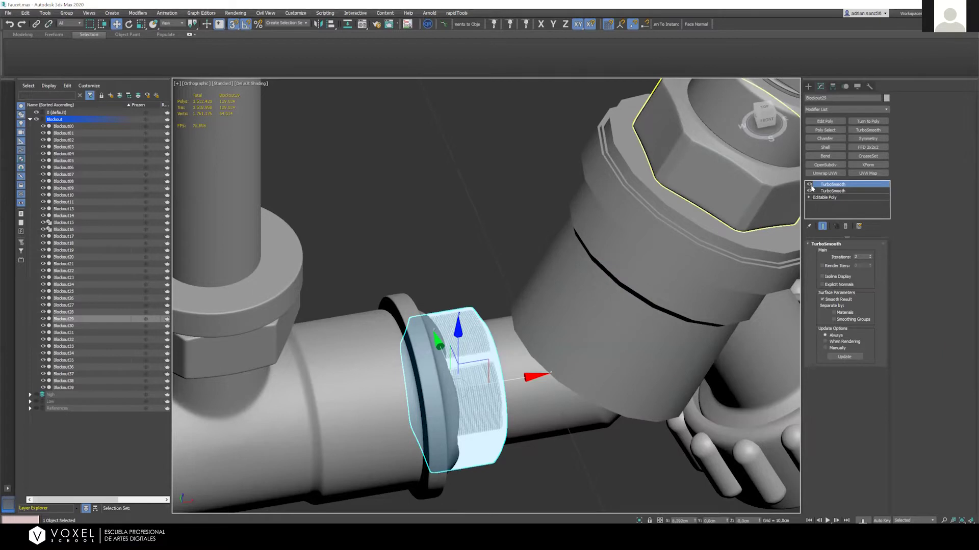
{"action": "left_click", "coordinate": [461, 393]}
{"action": "middle_click_drag", "start_coordinate": [464, 392], "coordinate": [434, 396], "text": "alt"}
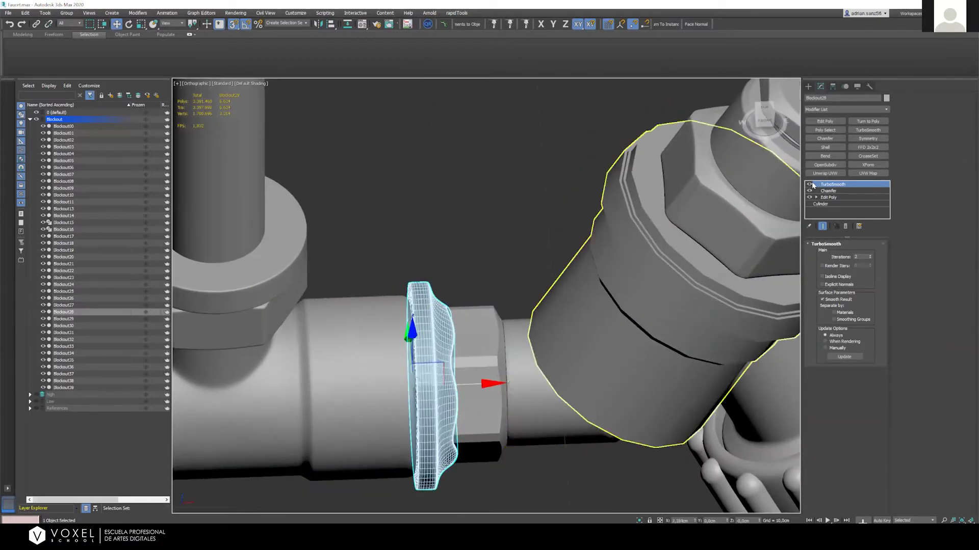
{"action": "left_click", "coordinate": [809, 184]}
{"action": "middle_click_drag", "start_coordinate": [459, 326], "coordinate": [435, 270], "text": "alt"}
Select the flanged ring, hex nut, elbow pipe and valve body together and compare their unsmoothed wireframes
{"action": "left_click", "coordinate": [502, 339], "text": "ctrl"}
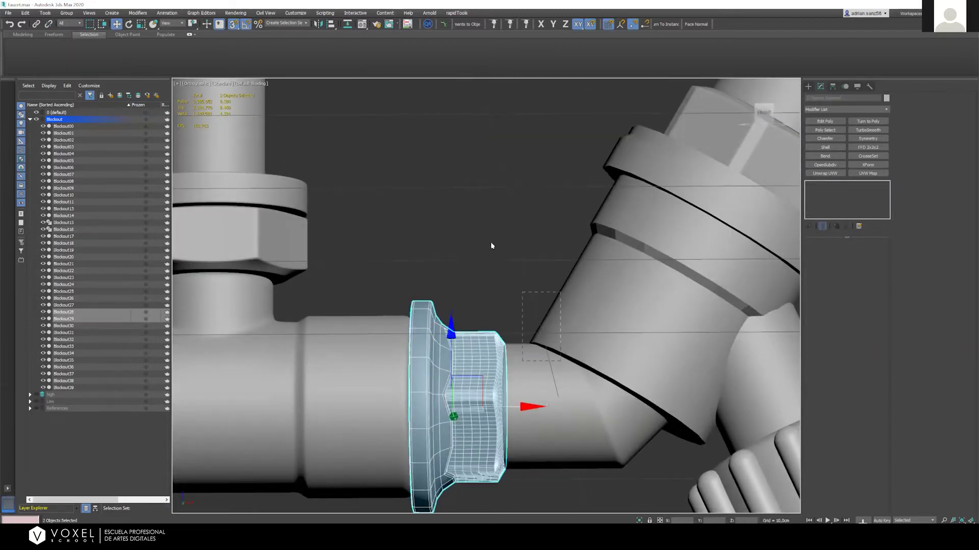
{"action": "left_click_drag", "start_coordinate": [560, 361], "coordinate": [491, 242], "text": "ctrl"}
{"action": "middle_click_drag", "start_coordinate": [492, 281], "coordinate": [514, 249], "text": "alt"}
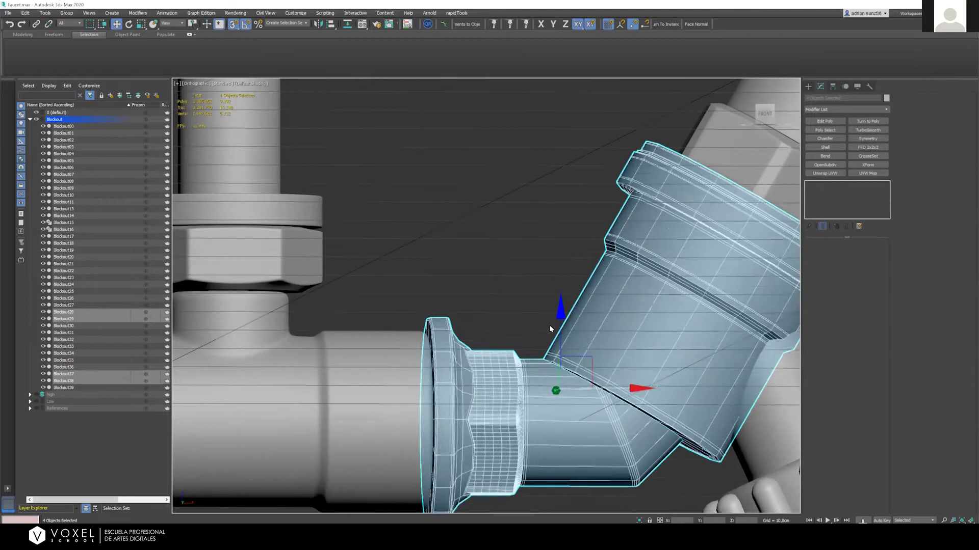
Turn TurboSmooth back on for the valve body, elbow pipe, flanged ring and hex nut
{"action": "left_click", "coordinate": [549, 329]}
{"action": "left_click", "coordinate": [662, 306]}
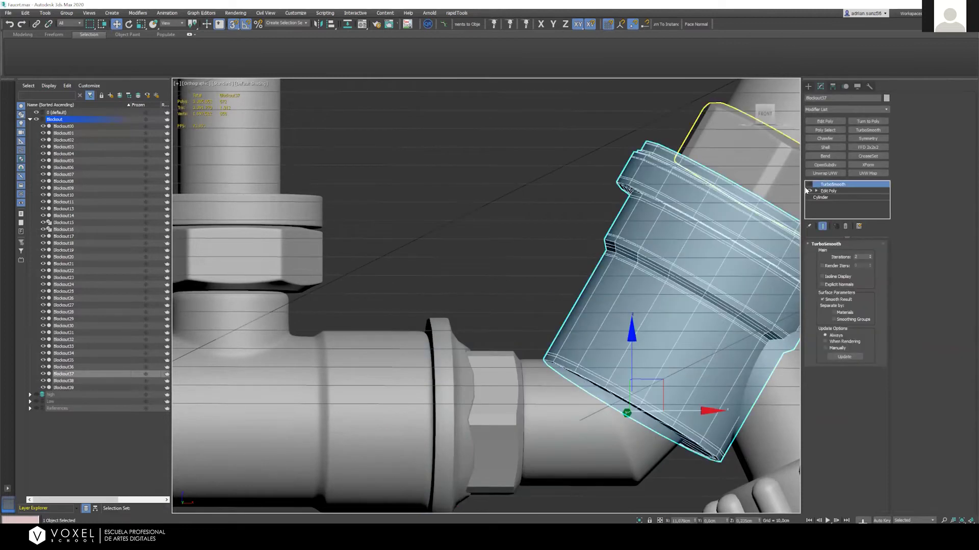
{"action": "left_click", "coordinate": [808, 184]}
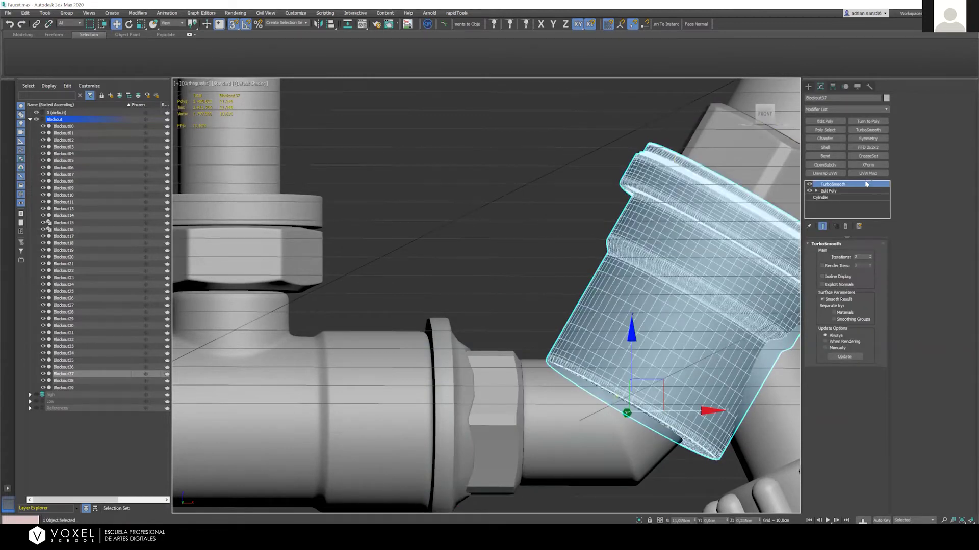
{"action": "left_click", "coordinate": [611, 405]}
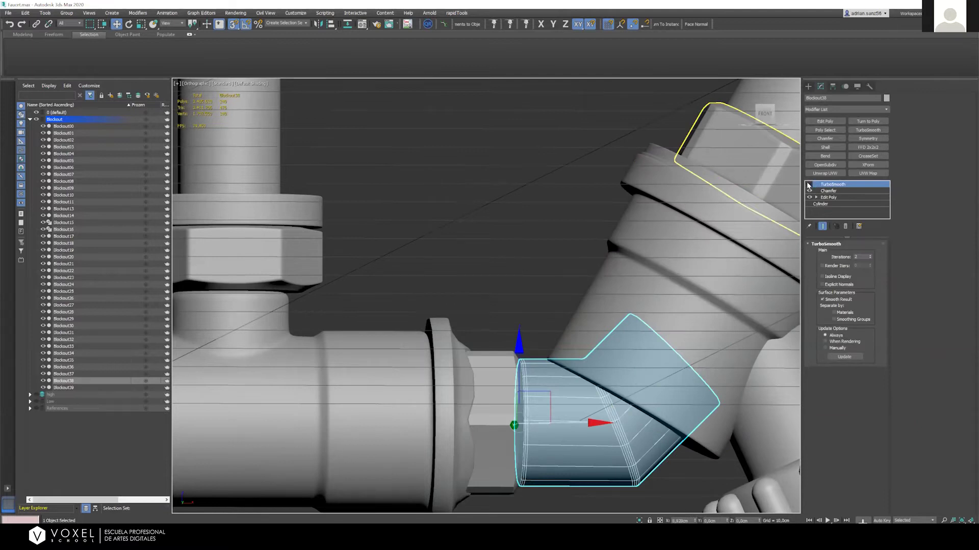
{"action": "left_click", "coordinate": [809, 184]}
{"action": "left_click", "coordinate": [446, 367]}
{"action": "left_click", "coordinate": [809, 184]}
{"action": "left_click", "coordinate": [496, 389]}
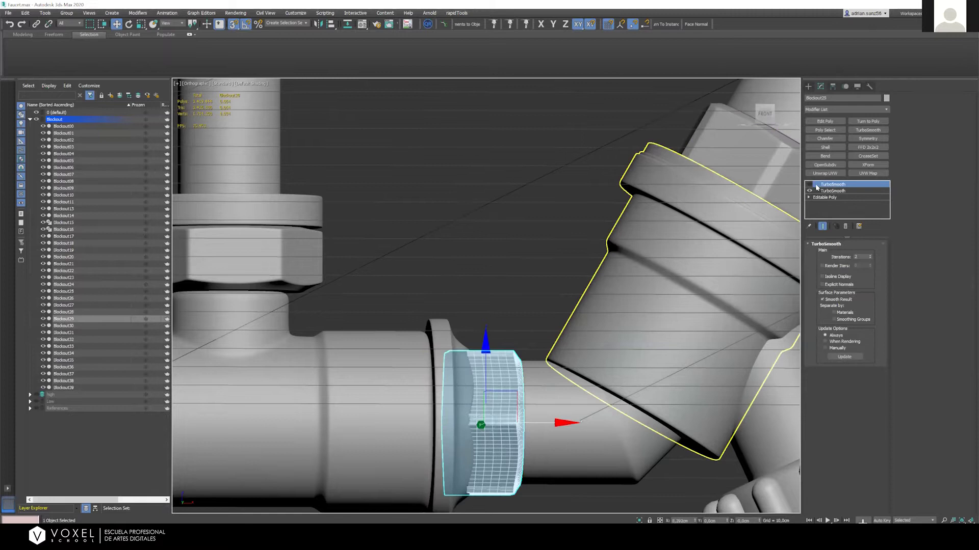
{"action": "left_click", "coordinate": [809, 185]}
Isolate the elbow pipe and examine its smoothed mesh from the front view
{"action": "left_click", "coordinate": [525, 379]}
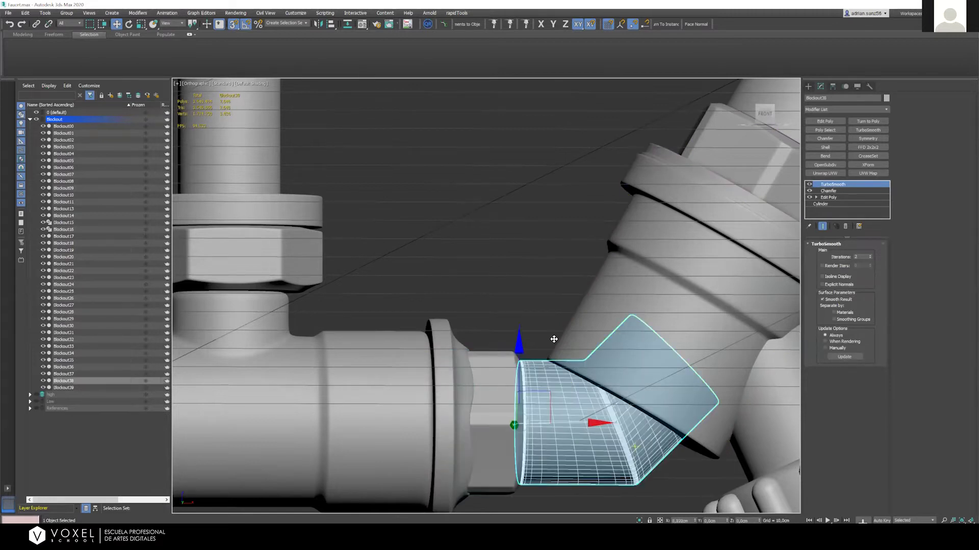
{"action": "key", "text": "alt+q"}
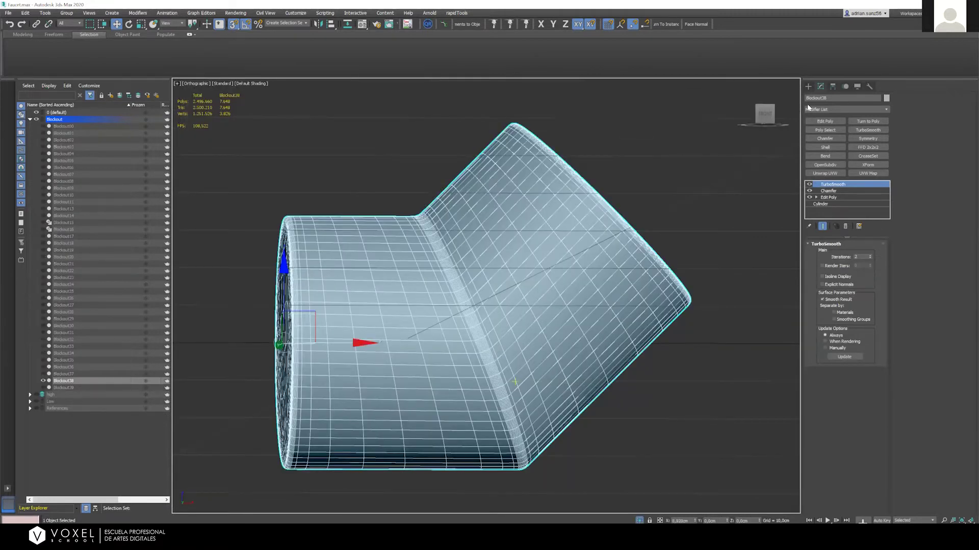
{"action": "middle_click_drag", "start_coordinate": [769, 116], "coordinate": [773, 120], "text": "alt"}
{"action": "middle_click_drag", "start_coordinate": [625, 433], "coordinate": [618, 431], "text": "alt"}
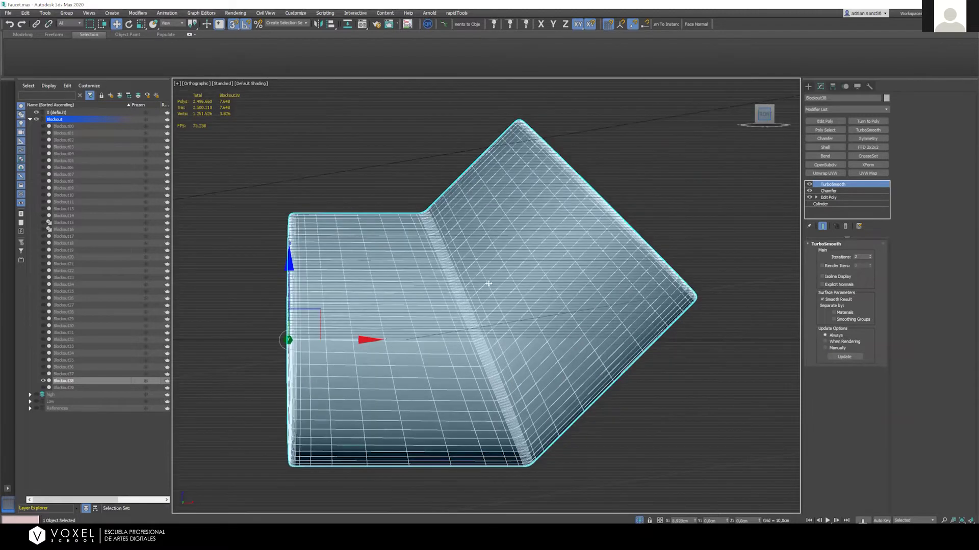
{"action": "key", "text": "f"}
Disable TurboSmooth, Chamfer and Edit Poly on the elbow to reveal its base cylinder, and restore the full smoothed assembly
{"action": "left_click", "coordinate": [809, 184]}
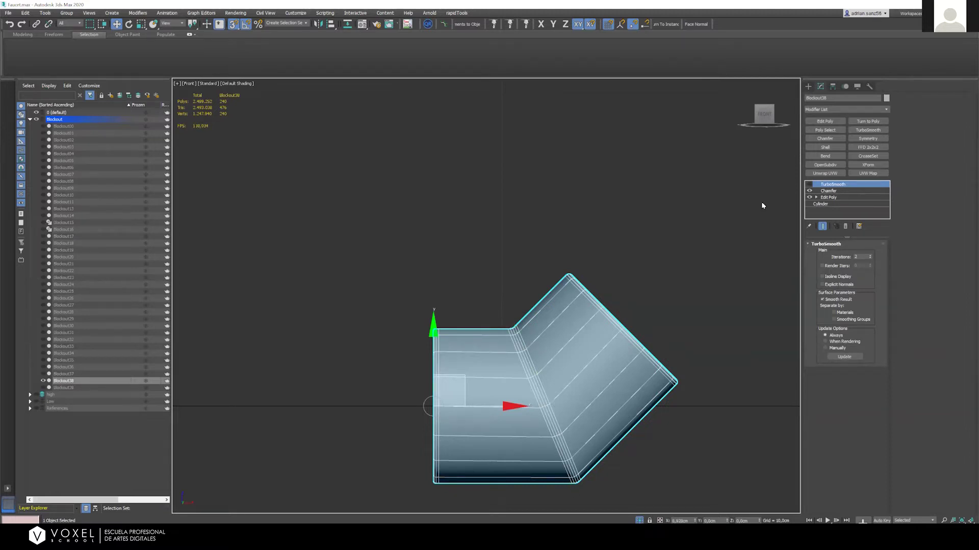
{"action": "left_click", "coordinate": [809, 191]}
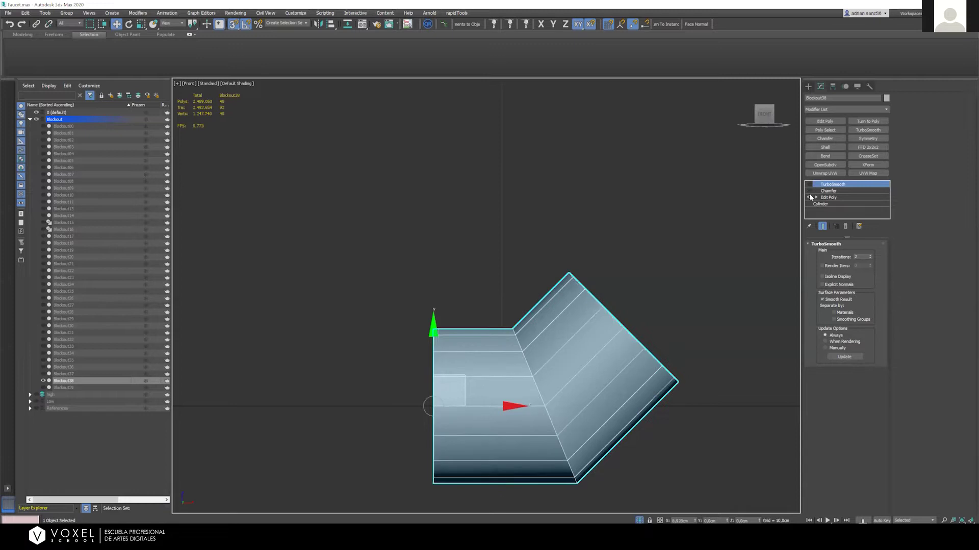
{"action": "left_click", "coordinate": [809, 198]}
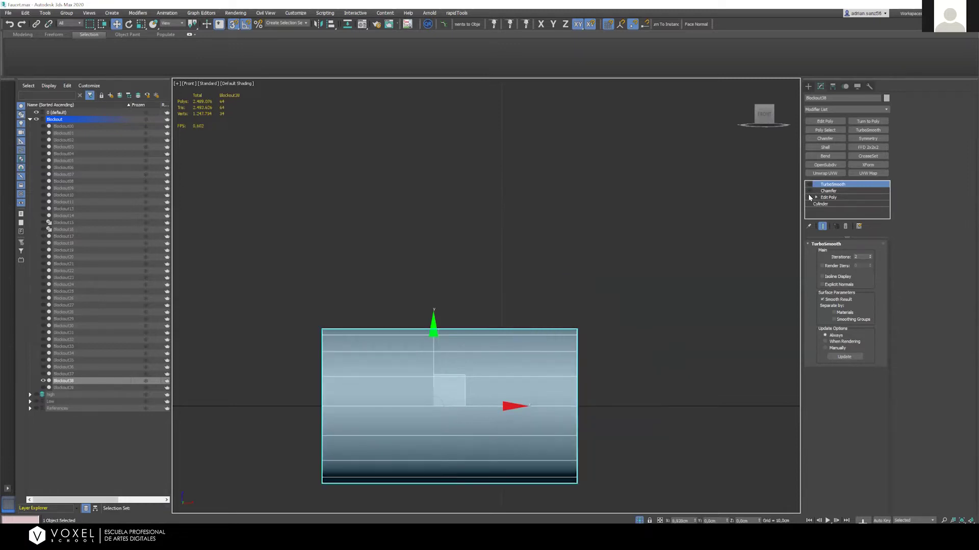
{"action": "left_click", "coordinate": [809, 198]}
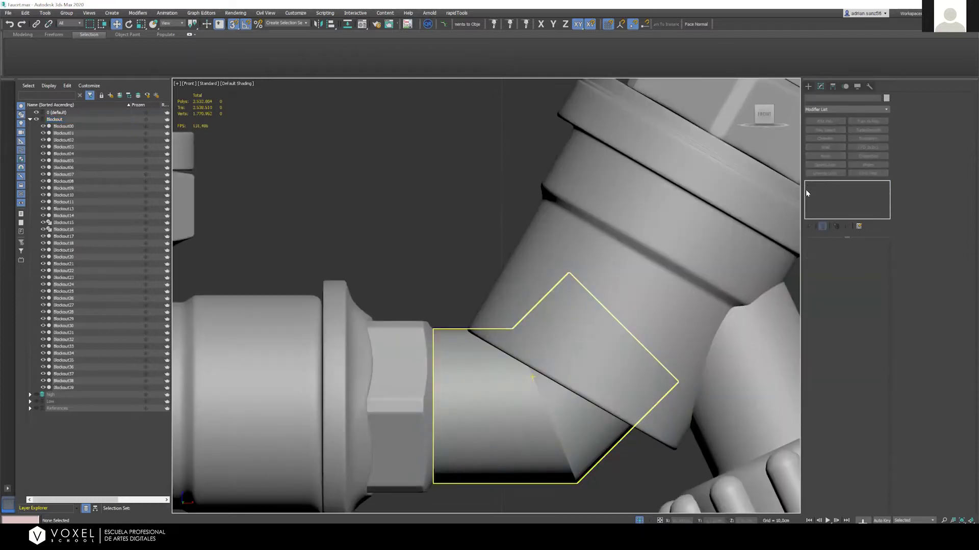
{"action": "key", "text": "ctrl+z"}
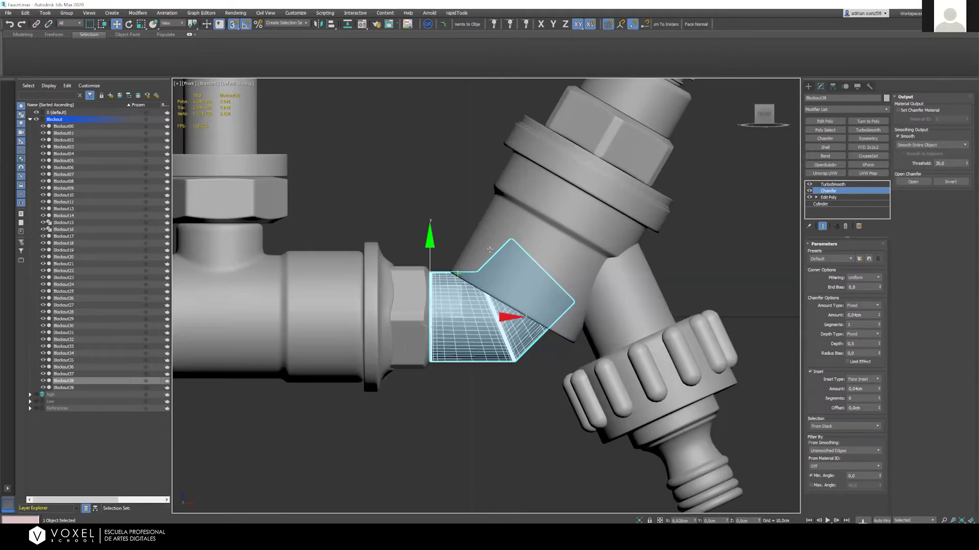
{"action": "scroll", "coordinate": [514, 385], "scroll_direction": "up", "scroll_amount": 2}
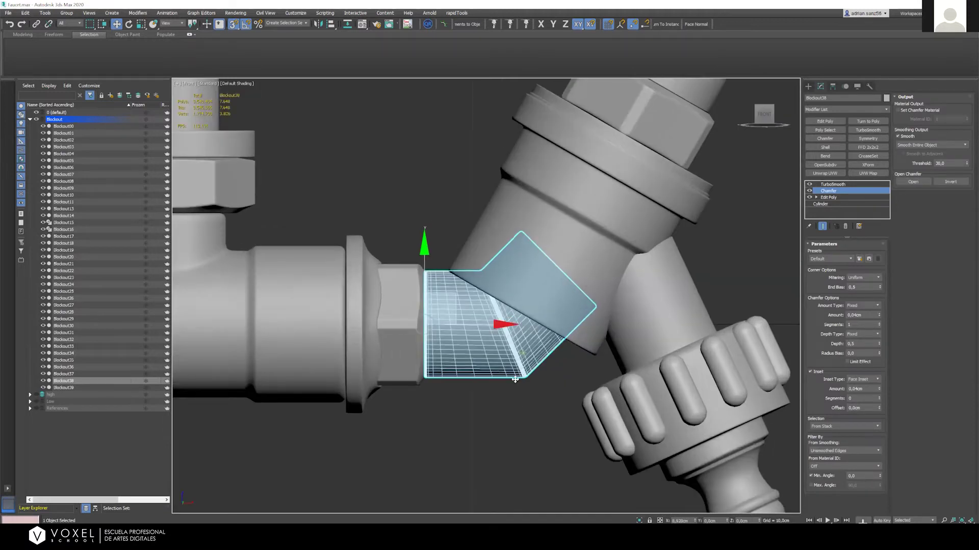
{"action": "left_click", "coordinate": [427, 425]}
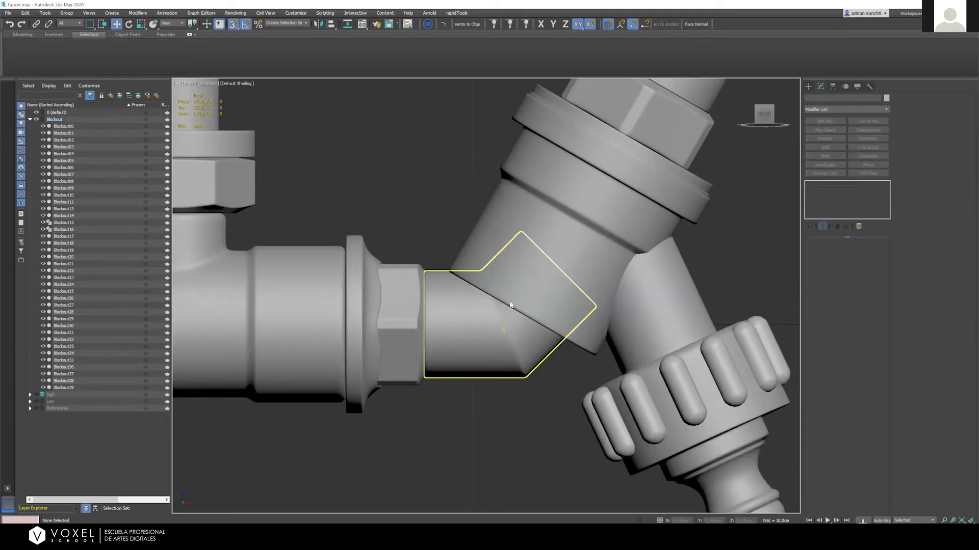
Isolate the elbow pipe and show its base Cylinder parameters with Edit Poly on and TurboSmooth and Chamfer off
{"action": "left_click", "coordinate": [518, 364]}
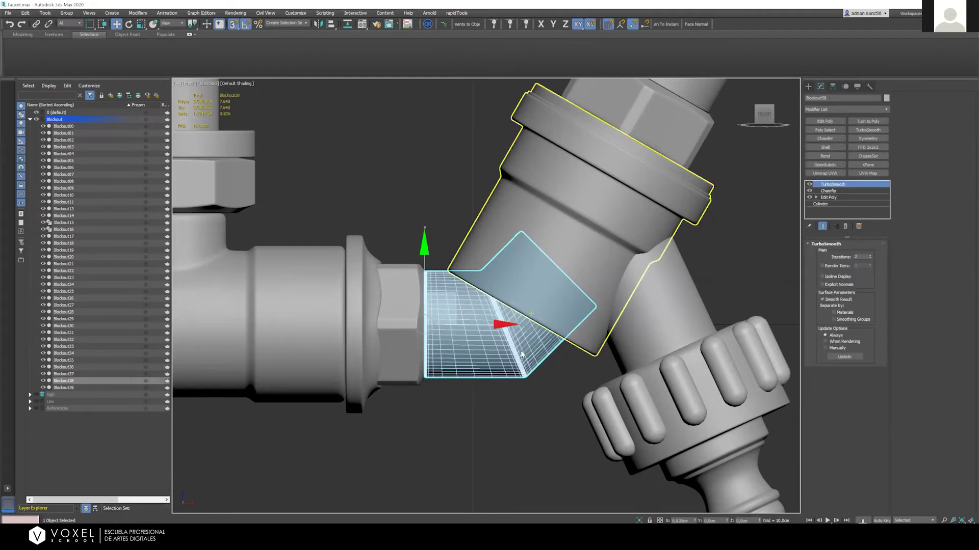
{"action": "key", "text": "alt+q"}
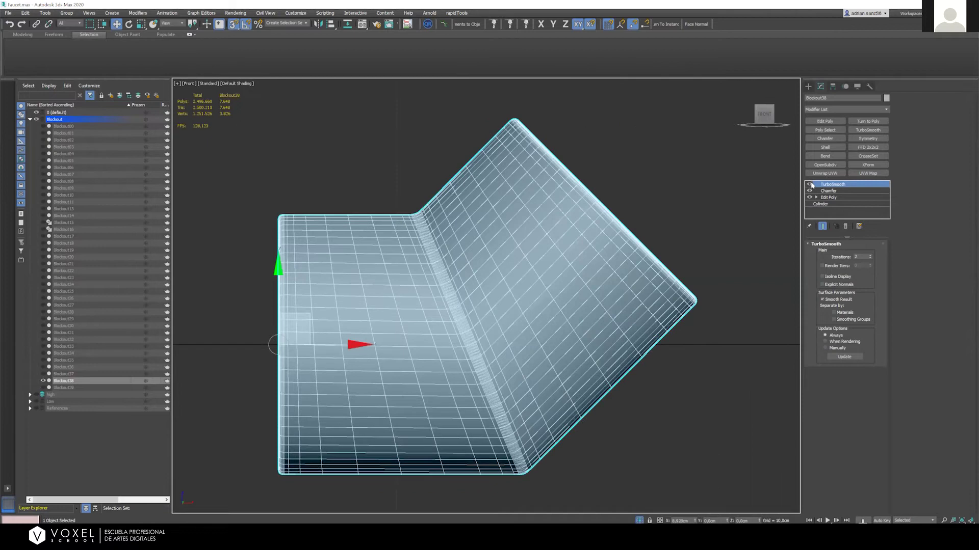
{"action": "left_click", "coordinate": [829, 204]}
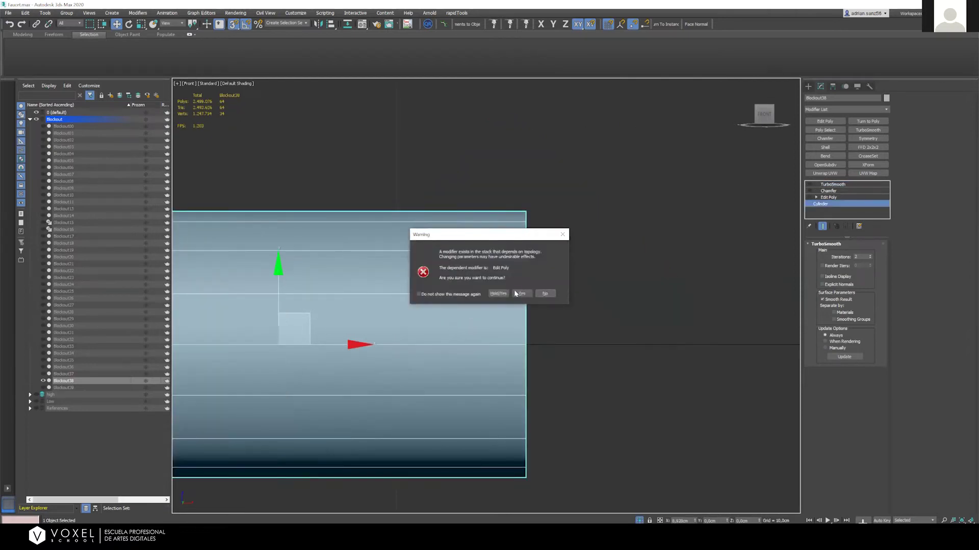
{"action": "left_click", "coordinate": [522, 294]}
{"action": "left_click", "coordinate": [809, 197]}
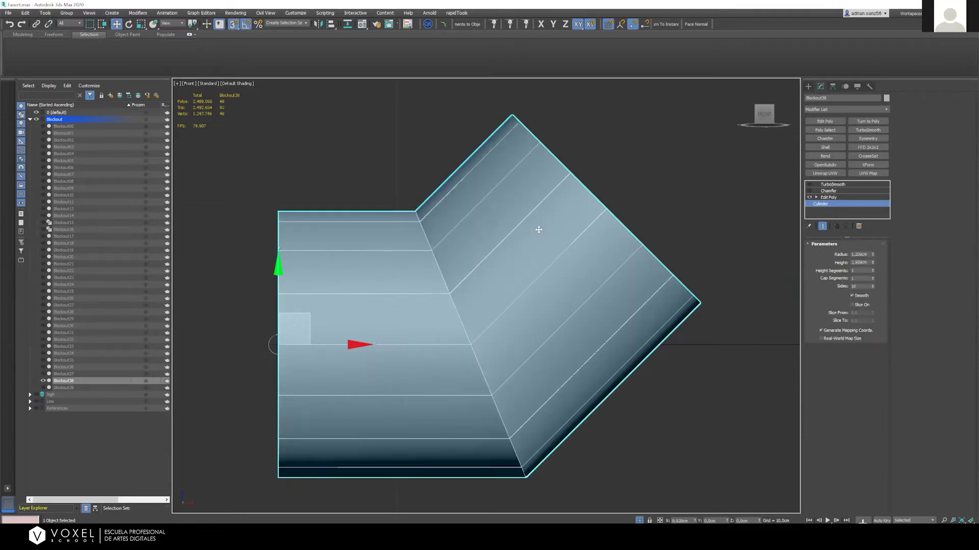
{"action": "scroll", "coordinate": [523, 151], "scroll_direction": "down", "scroll_amount": 2}
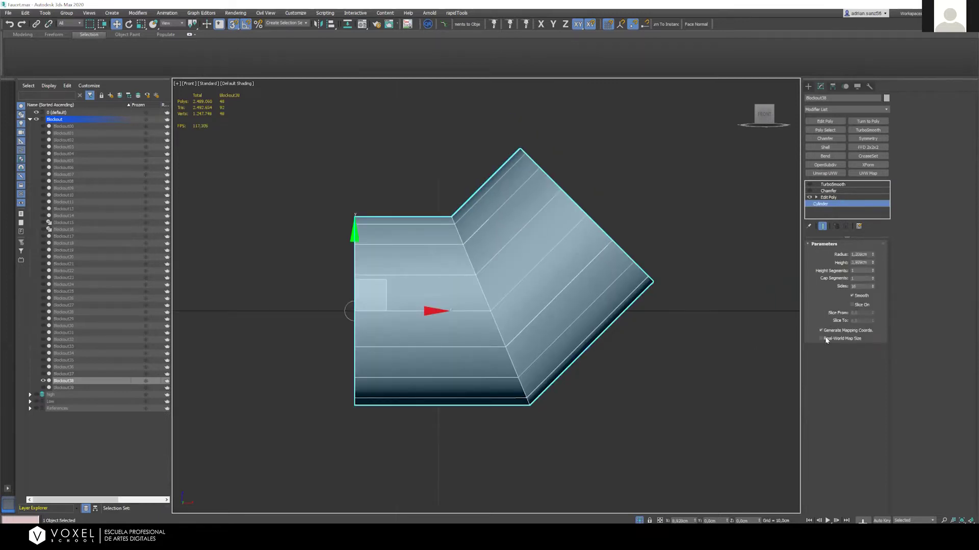
Try reshaping the elbow's bend in Edit Poly by moving and rotating the vertices of its angled open end
{"action": "left_click", "coordinate": [829, 197]}
{"action": "left_click", "coordinate": [825, 304]}
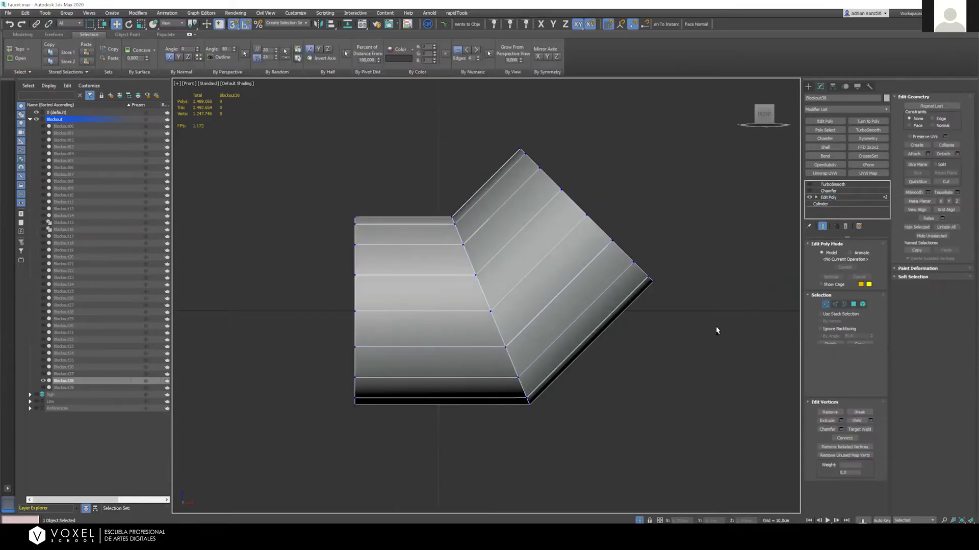
{"action": "left_click_drag", "start_coordinate": [716, 327], "coordinate": [512, 144]}
{"action": "left_click_drag", "start_coordinate": [580, 192], "coordinate": [615, 255], "text": "ctrl"}
{"action": "key", "text": "e"}
{"action": "left_click_drag", "start_coordinate": [630, 155], "coordinate": [790, 220]}
{"action": "key", "text": "w"}
{"action": "left_click", "coordinate": [442, 205]}
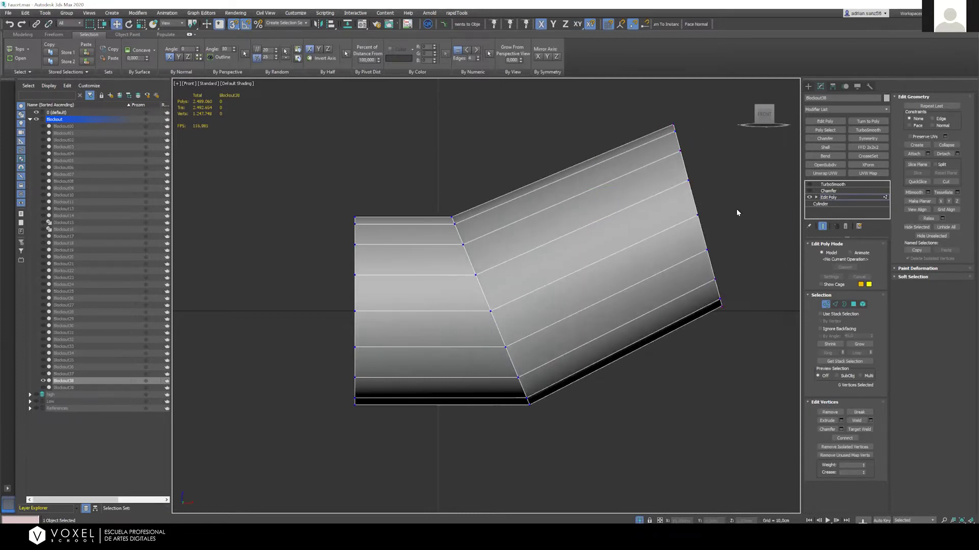
Undo the move and rotation of the elbow's end vertices and leave vertex editing
{"action": "key", "text": "ctrl+z"}
{"action": "key", "text": "ctrl+z"}
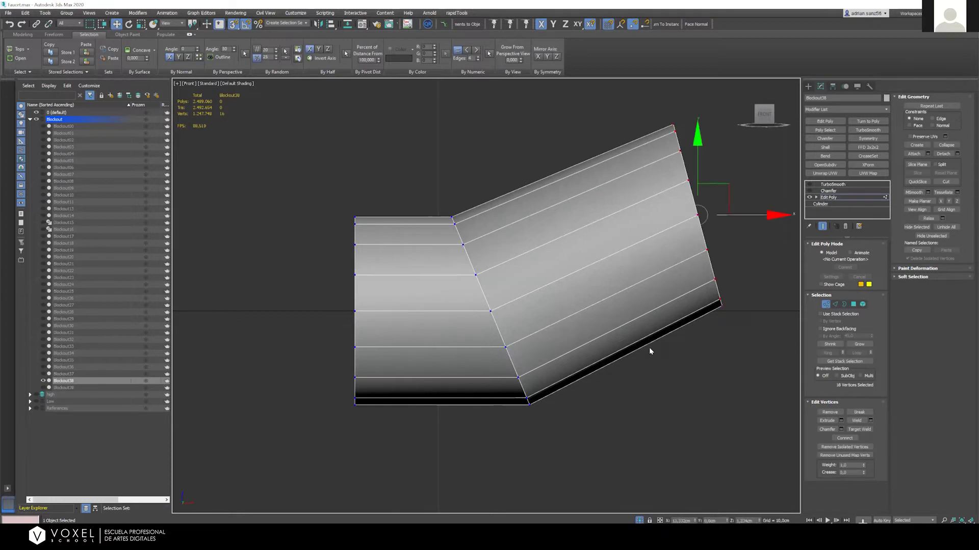
{"action": "left_click", "coordinate": [826, 305]}
{"action": "left_click", "coordinate": [452, 214]}
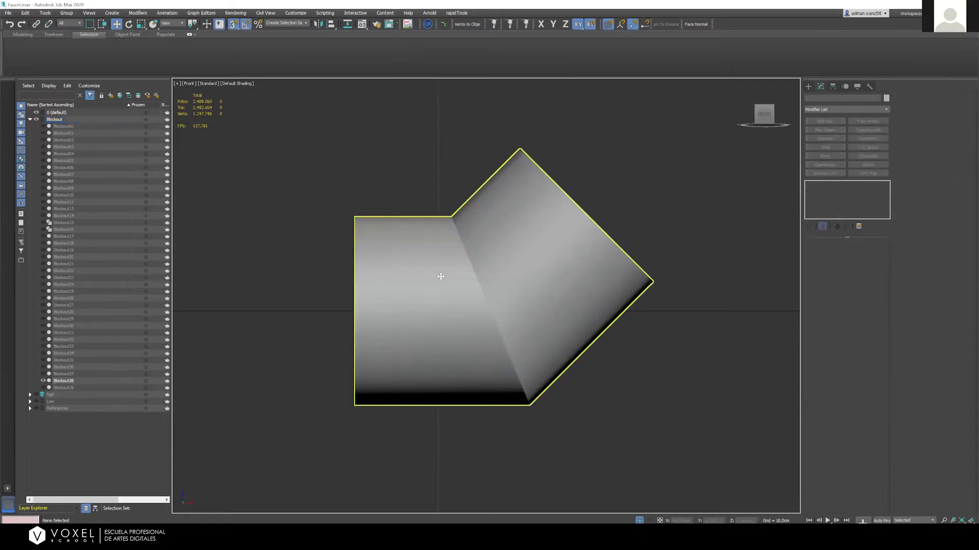
Examine the elbow's low-poly mesh, including its bend loop and both capped ends, from several angles
{"action": "left_click", "coordinate": [440, 276]}
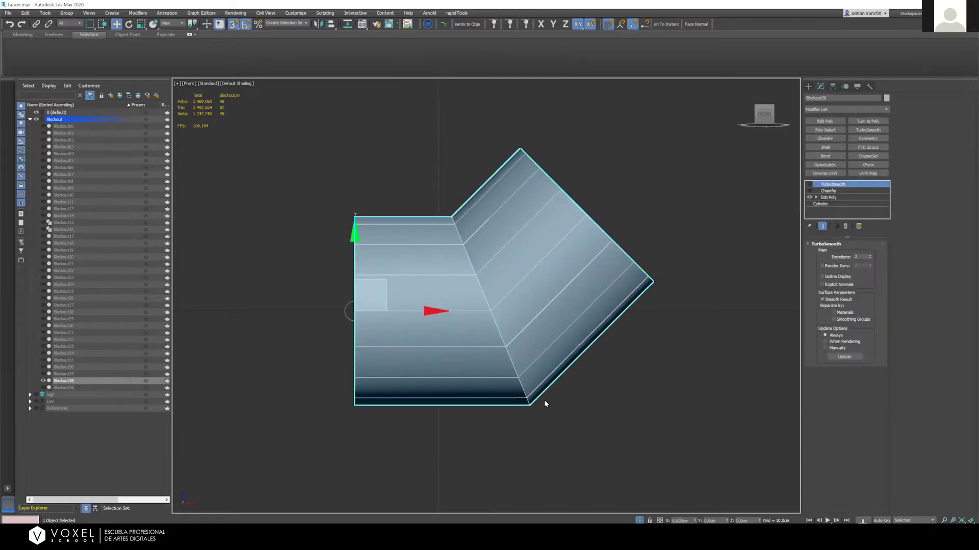
{"action": "left_click", "coordinate": [399, 160]}
{"action": "left_click", "coordinate": [487, 292]}
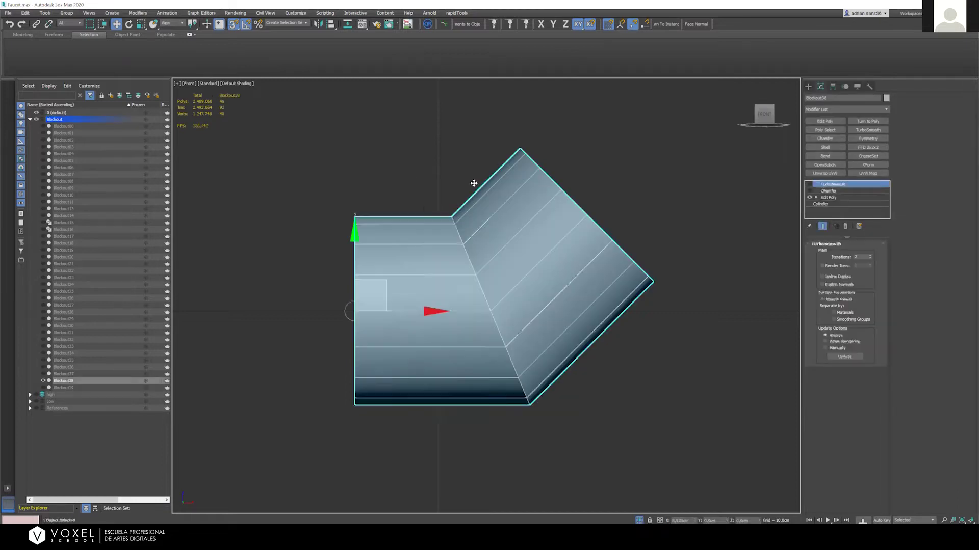
{"action": "middle_click_drag", "start_coordinate": [478, 275], "coordinate": [462, 278], "text": "alt"}
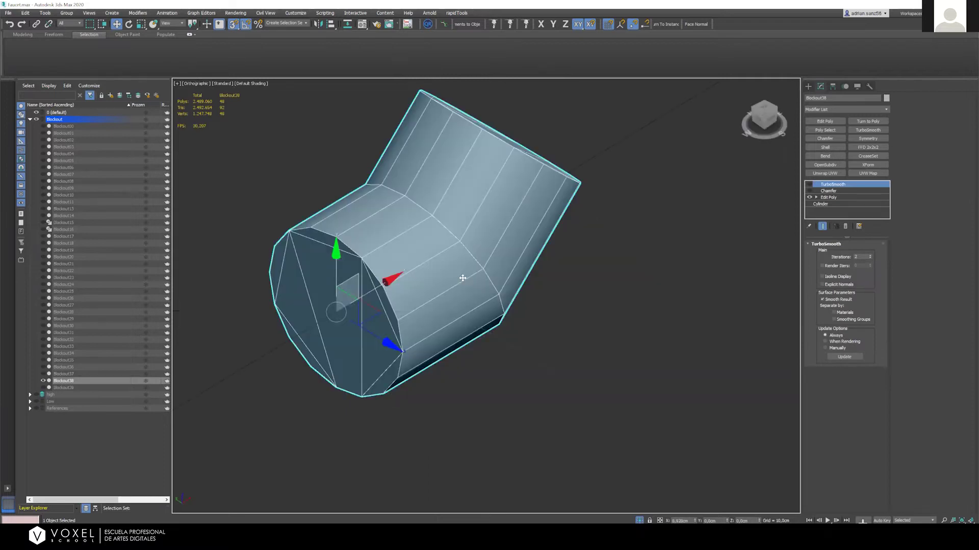
{"action": "middle_click_drag", "start_coordinate": [468, 163], "coordinate": [485, 180], "text": "alt"}
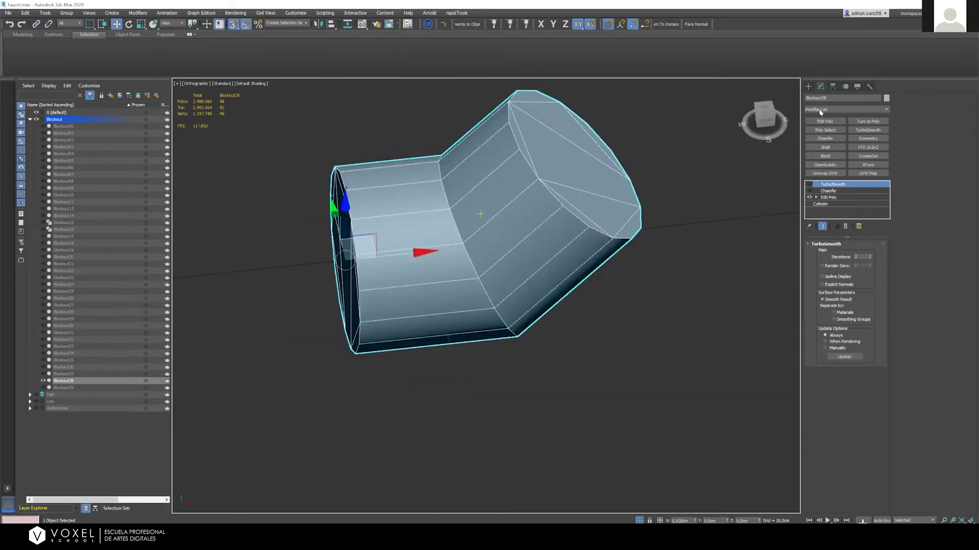
Turn the elbow's Chamfer and TurboSmooth back on in the front view, deselect it and bring back the rest of the faucet
{"action": "left_click", "coordinate": [766, 117]}
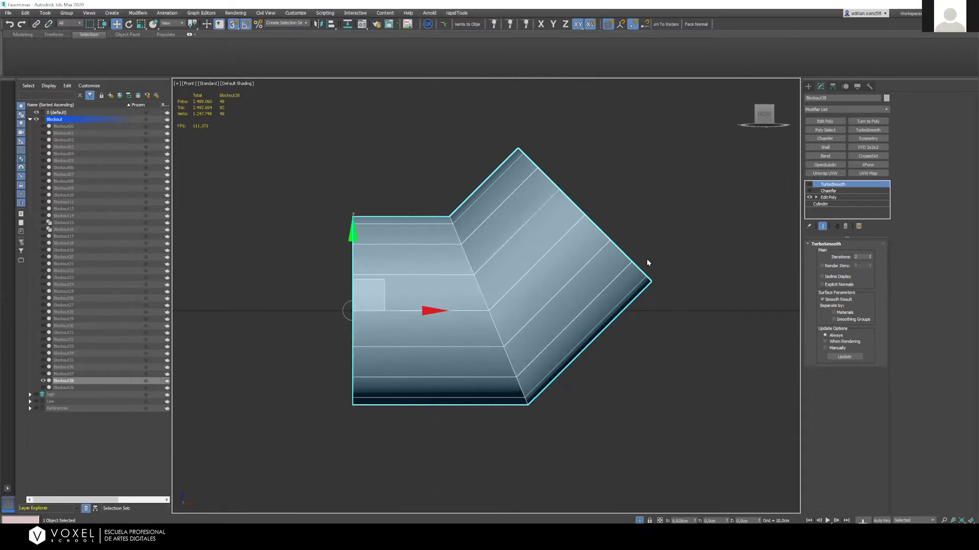
{"action": "left_click", "coordinate": [812, 190]}
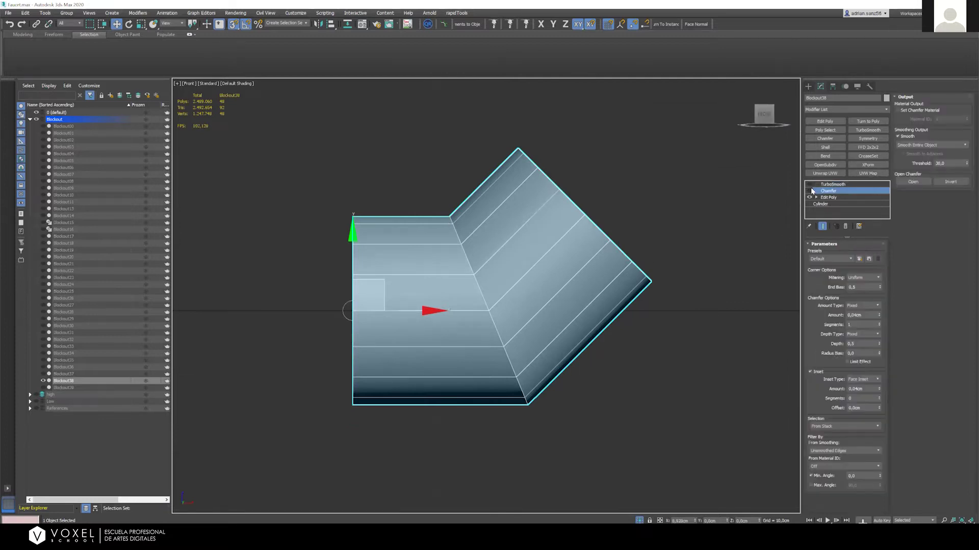
{"action": "left_click", "coordinate": [693, 217]}
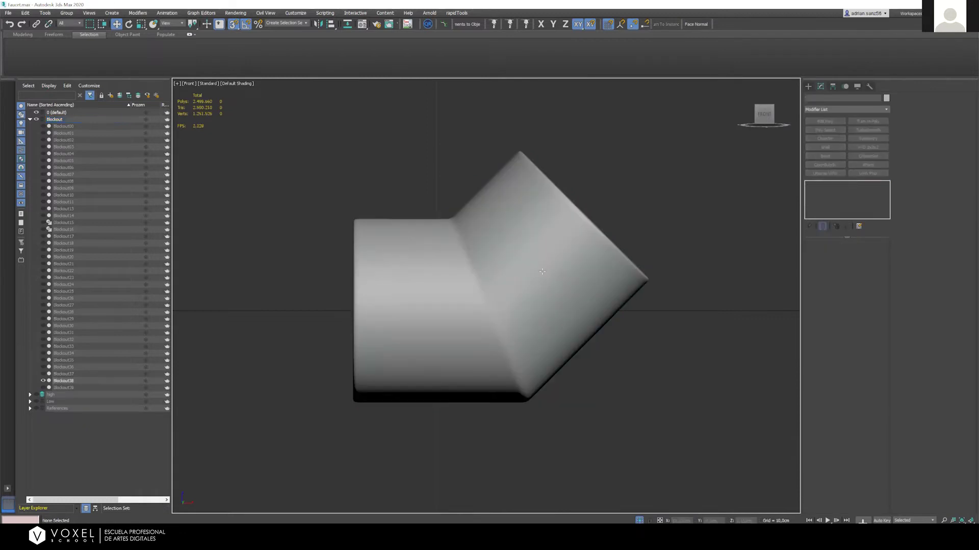
{"action": "key", "text": "alt+q"}
{"action": "scroll", "coordinate": [578, 265], "scroll_direction": "down", "scroll_amount": 3}
{"action": "scroll", "coordinate": [660, 183], "scroll_direction": "up", "scroll_amount": 3}
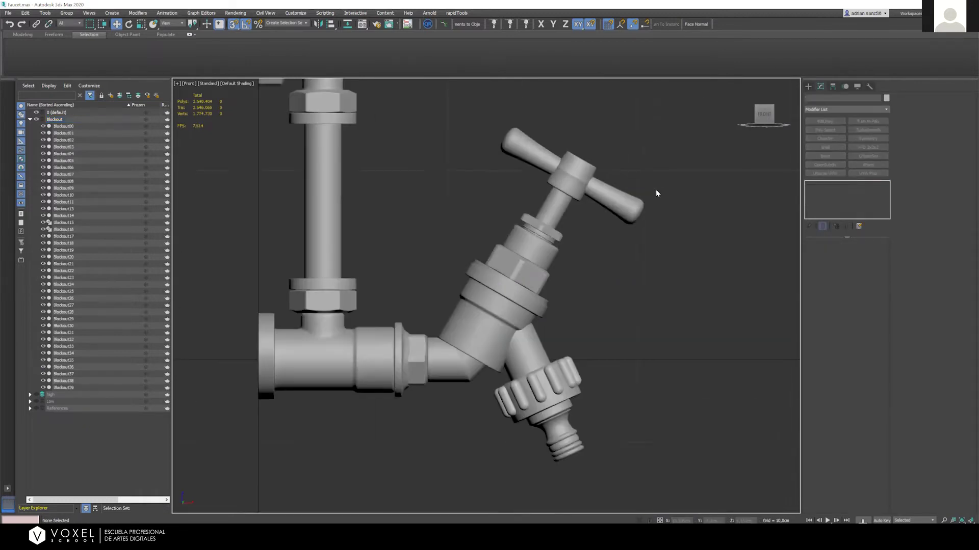
Examine the whole faucet from the front, including the T-handle, valve body, vertical pipe and ribbed hose connector
{"action": "scroll", "coordinate": [656, 193], "scroll_direction": "up", "scroll_amount": 1}
{"action": "scroll", "coordinate": [437, 318], "scroll_direction": "down", "scroll_amount": 3}
{"action": "scroll", "coordinate": [414, 248], "scroll_direction": "up", "scroll_amount": 1}
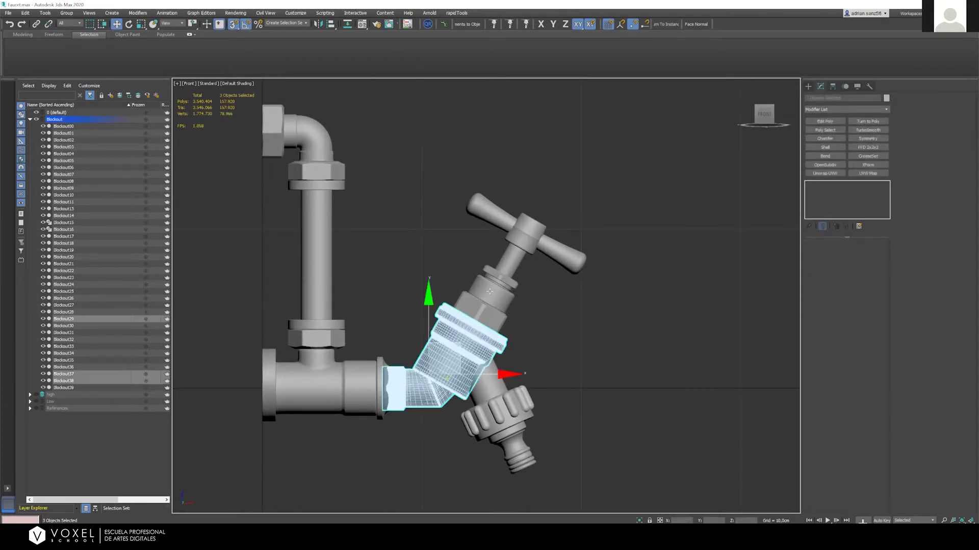
{"action": "key", "text": "ctrl+d"}
{"action": "scroll", "coordinate": [489, 291], "scroll_direction": "up", "scroll_amount": 5}
{"action": "scroll", "coordinate": [418, 419], "scroll_direction": "down", "scroll_amount": 4}
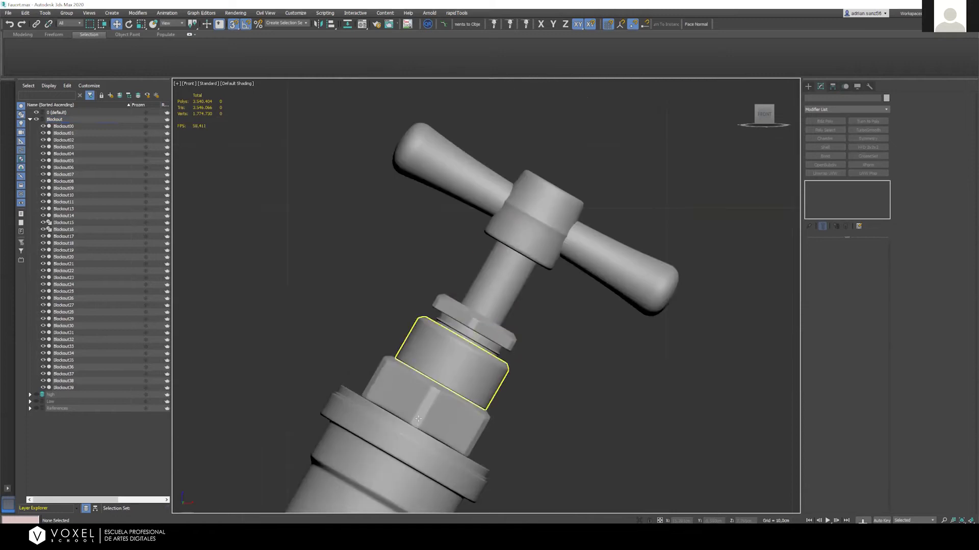
{"action": "scroll", "coordinate": [379, 254], "scroll_direction": "down", "scroll_amount": 4}
{"action": "scroll", "coordinate": [399, 201], "scroll_direction": "up", "scroll_amount": 2}
{"action": "scroll", "coordinate": [347, 213], "scroll_direction": "up", "scroll_amount": 3}
{"action": "scroll", "coordinate": [347, 213], "scroll_direction": "down", "scroll_amount": 2}
{"action": "scroll", "coordinate": [326, 357], "scroll_direction": "down", "scroll_amount": 1}
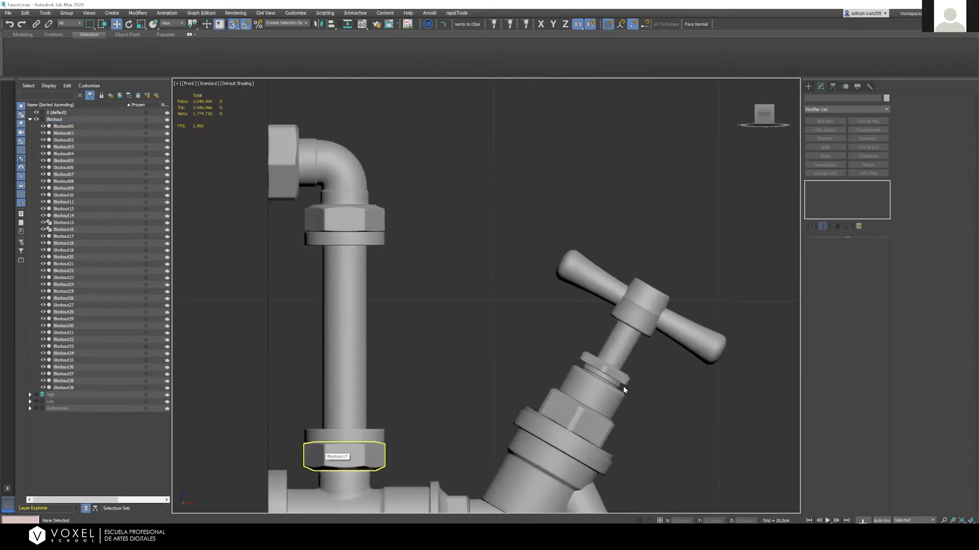
{"action": "scroll", "coordinate": [683, 347], "scroll_direction": "up", "scroll_amount": 1}
{"action": "scroll", "coordinate": [498, 186], "scroll_direction": "down", "scroll_amount": 3}
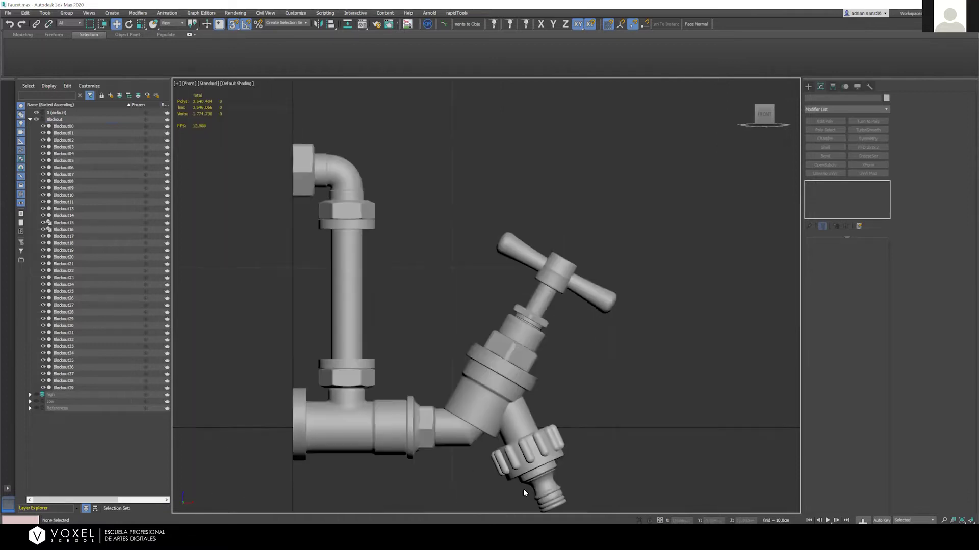
{"action": "scroll", "coordinate": [529, 443], "scroll_direction": "up", "scroll_amount": 3}
{"action": "scroll", "coordinate": [502, 260], "scroll_direction": "up", "scroll_amount": 2}
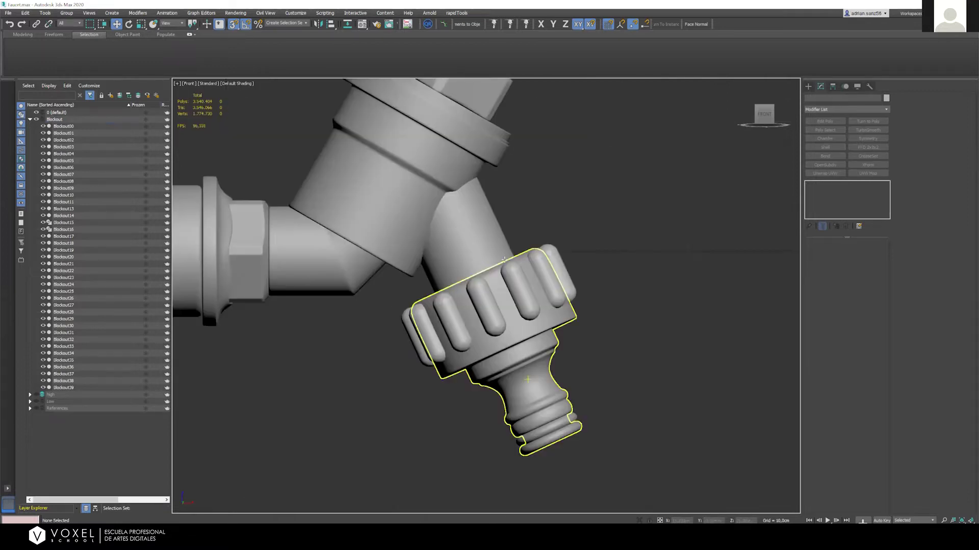
Isolate the outlet pipe with its collar and thread behind the ribbed connector, leaving out the small end ring
{"action": "middle_click_drag", "start_coordinate": [504, 260], "coordinate": [509, 381], "text": "alt"}
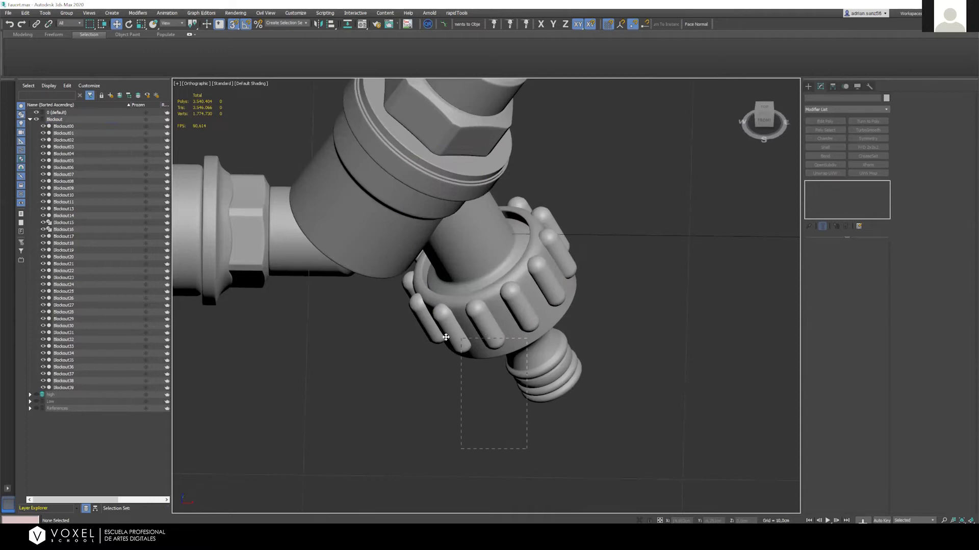
{"action": "left_click_drag", "start_coordinate": [446, 337], "coordinate": [453, 327]}
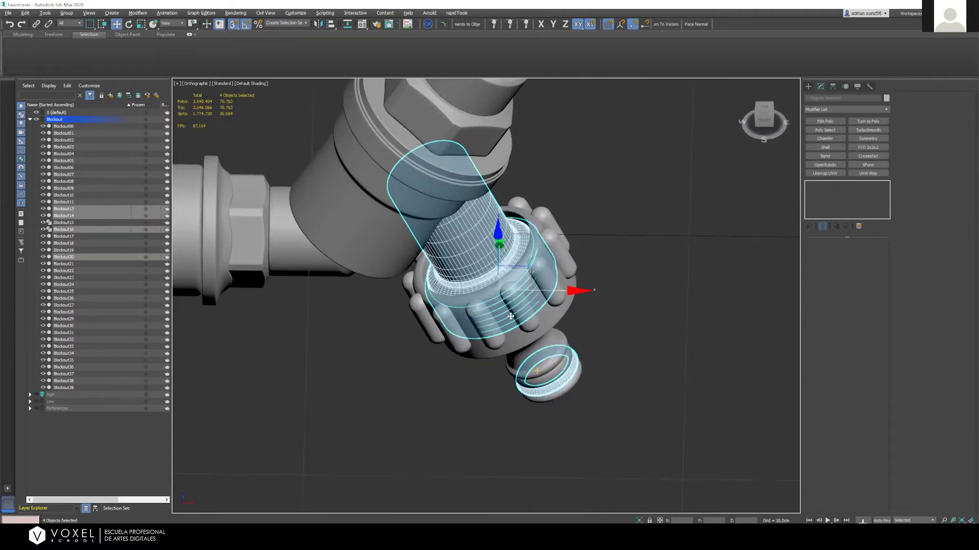
{"action": "key", "text": "alt+q"}
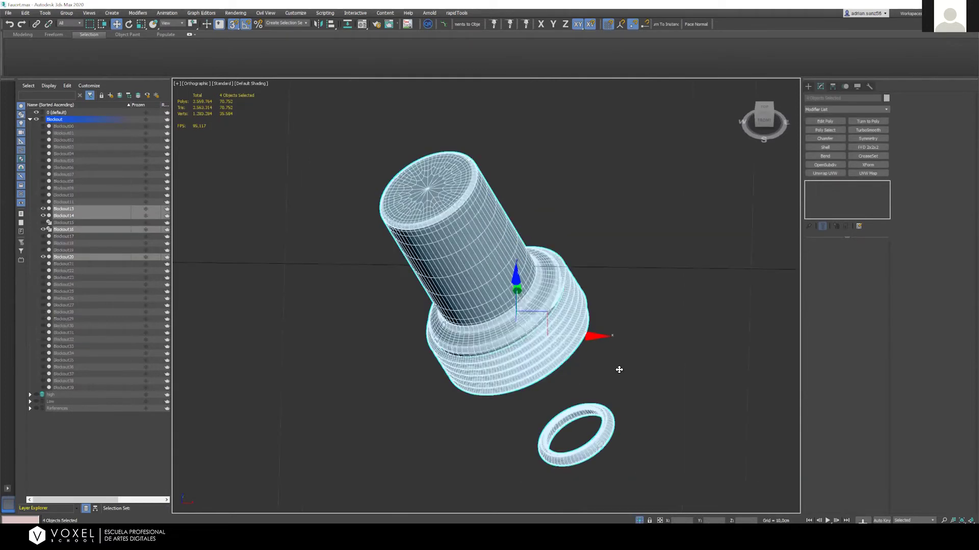
{"action": "middle_click_drag", "start_coordinate": [619, 369], "coordinate": [615, 363], "text": "alt"}
{"action": "left_click", "coordinate": [608, 439], "text": "alt"}
{"action": "key", "text": "alt+q"}
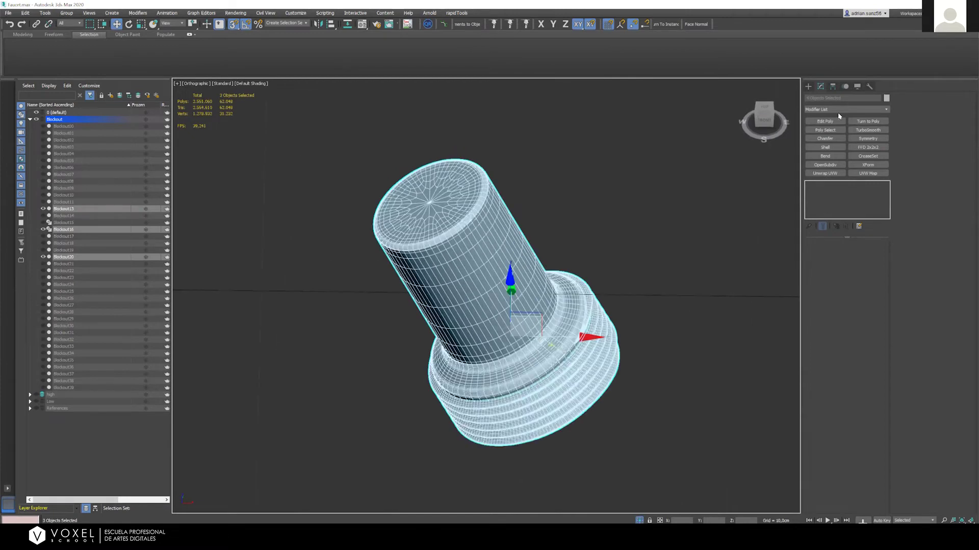
{"action": "middle_click_drag", "start_coordinate": [590, 421], "coordinate": [589, 401], "text": "alt"}
Turn off TurboSmooth, Chamfer and Edit Poly on the outlet thread to show its extruded Helix base
{"action": "left_click", "coordinate": [589, 403]}
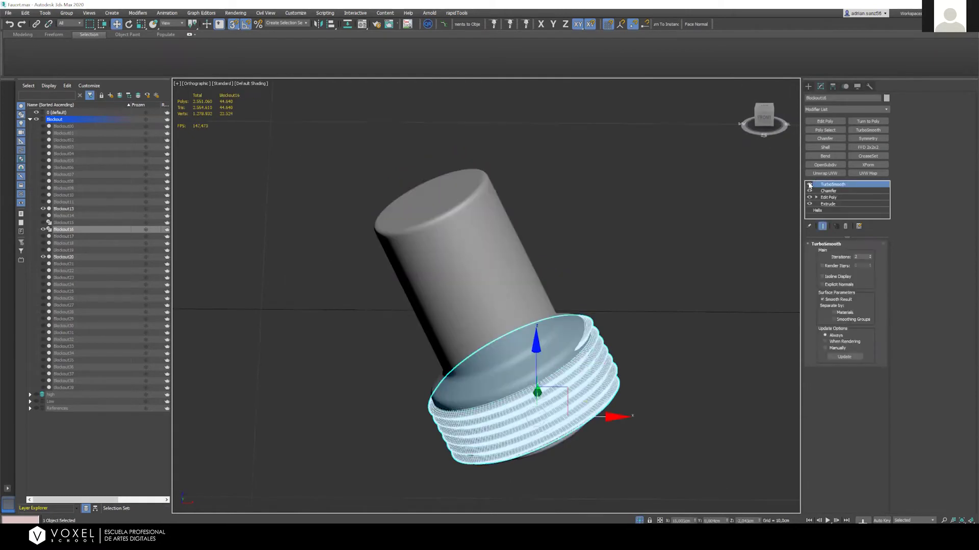
{"action": "left_click", "coordinate": [809, 198]}
{"action": "left_click", "coordinate": [809, 191]}
{"action": "left_click", "coordinate": [810, 198]}
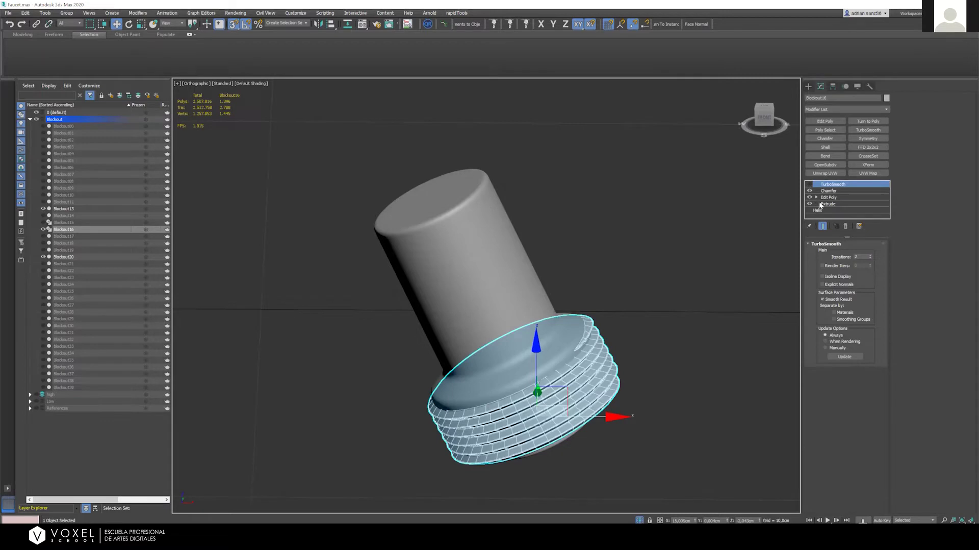
{"action": "left_click", "coordinate": [828, 204]}
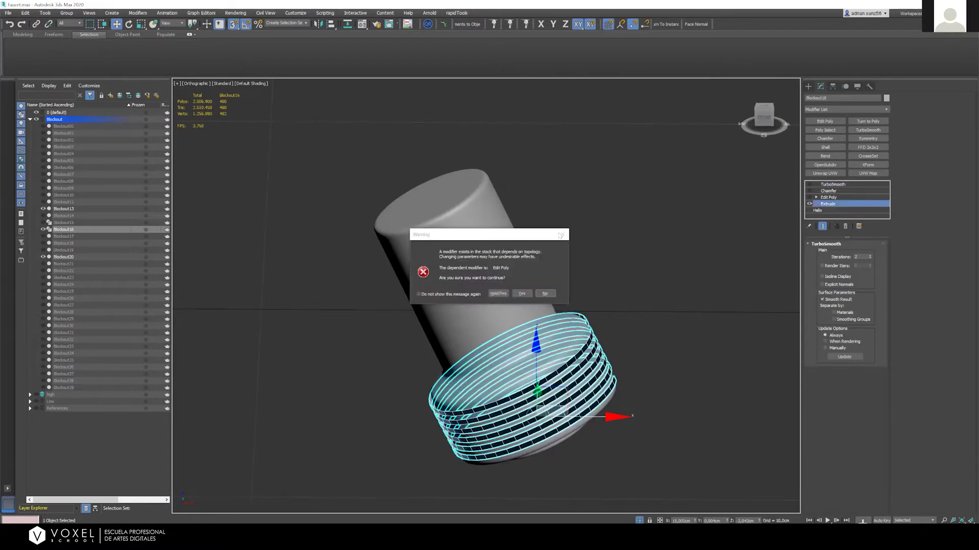
{"action": "key", "text": "Escape"}
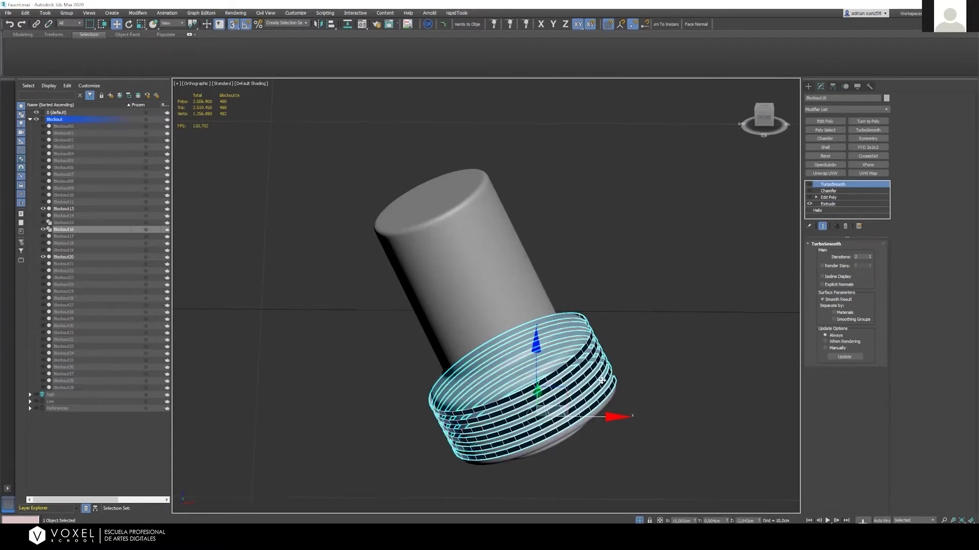
{"action": "middle_click_drag", "start_coordinate": [575, 313], "coordinate": [603, 374], "text": "alt"}
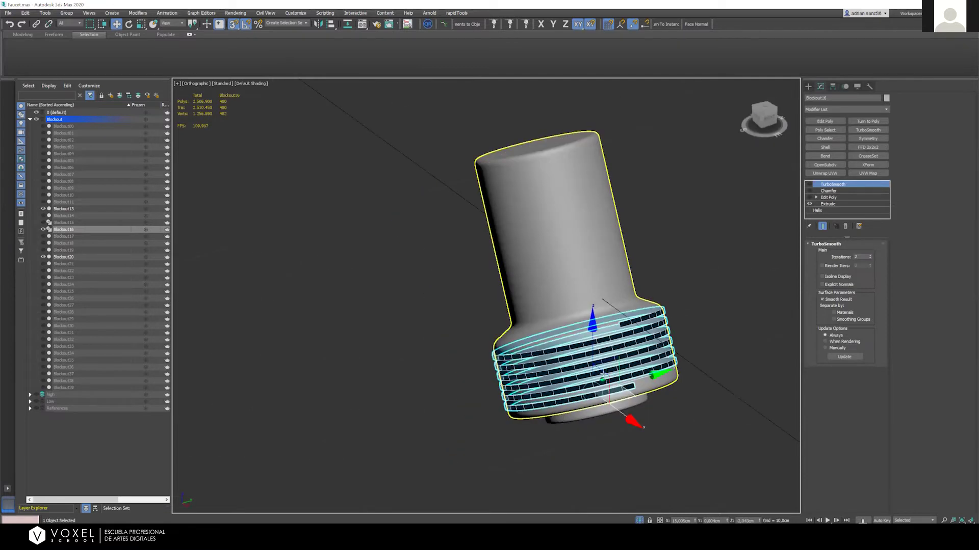
Turn the thread's Edit Poly back on and compare its mesh with the bare helix strip from several angles
{"action": "left_click", "coordinate": [810, 197]}
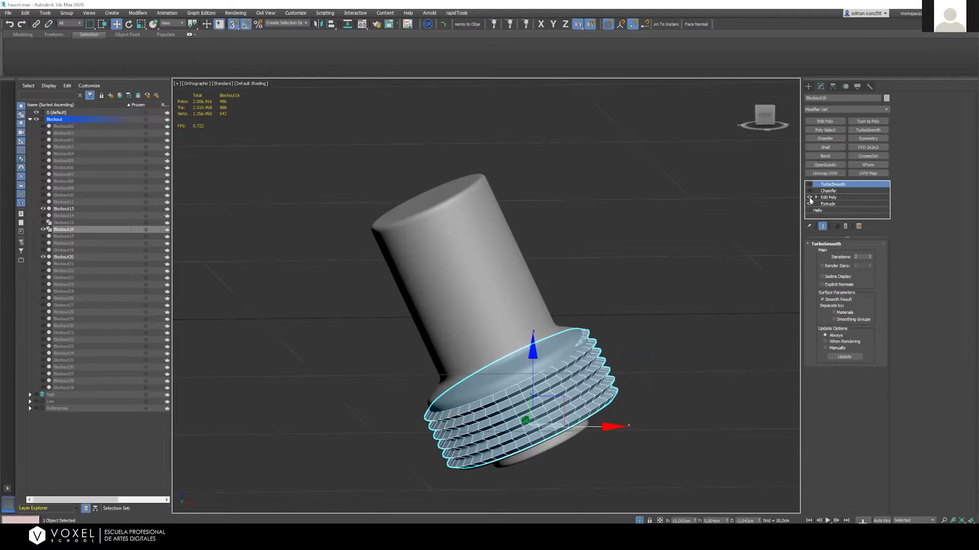
{"action": "left_click", "coordinate": [810, 198]}
{"action": "left_click", "coordinate": [808, 198]}
{"action": "middle_click_drag", "start_coordinate": [545, 343], "coordinate": [547, 325], "text": "alt"}
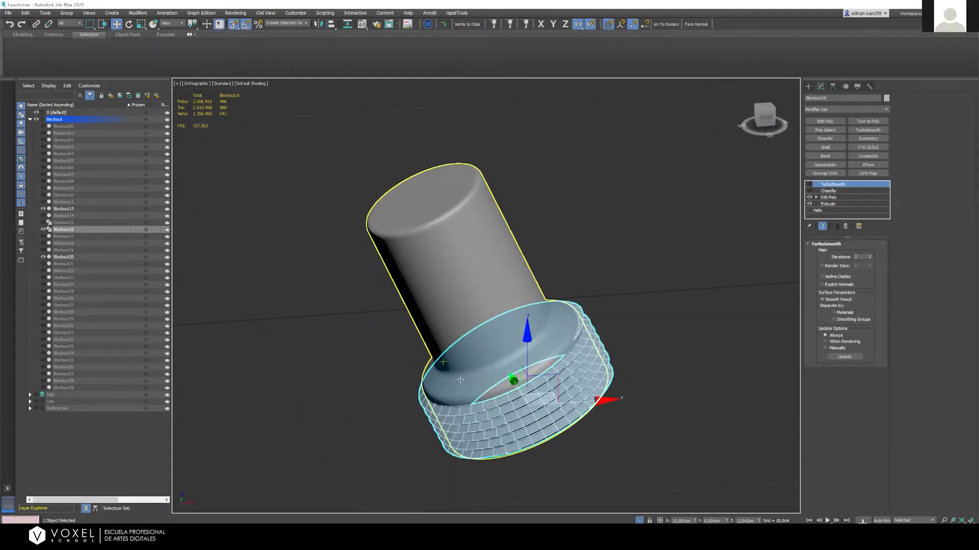
{"action": "middle_click_drag", "start_coordinate": [460, 380], "coordinate": [607, 315], "text": "alt"}
Turn the thread's Chamfer and TurboSmooth back on, deselect it and bring back the whole faucet
{"action": "left_click", "coordinate": [810, 190]}
{"action": "left_click", "coordinate": [758, 259]}
{"action": "key", "text": "alt+q"}
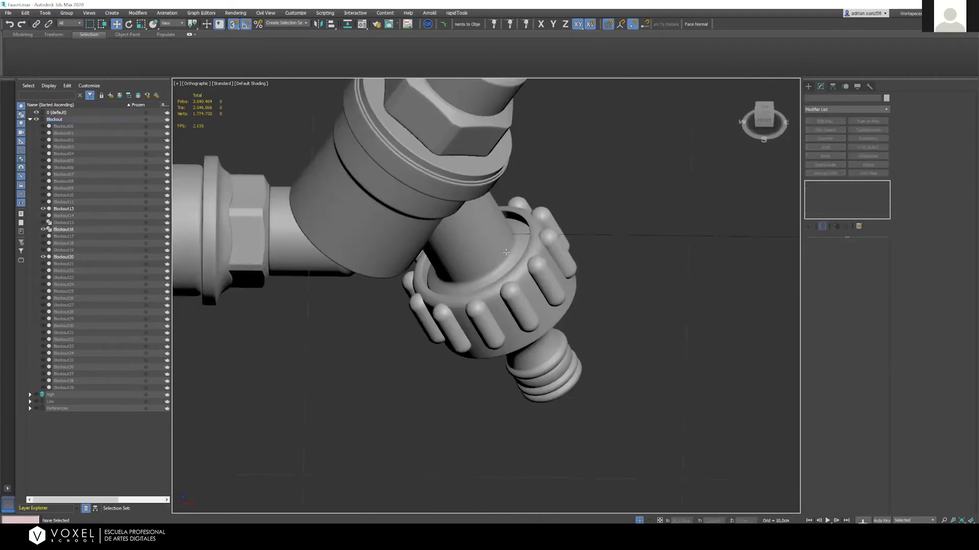
{"action": "middle_click_drag", "start_coordinate": [548, 282], "coordinate": [557, 406], "text": "alt"}
{"action": "scroll", "coordinate": [557, 406], "scroll_direction": "down", "scroll_amount": 6}
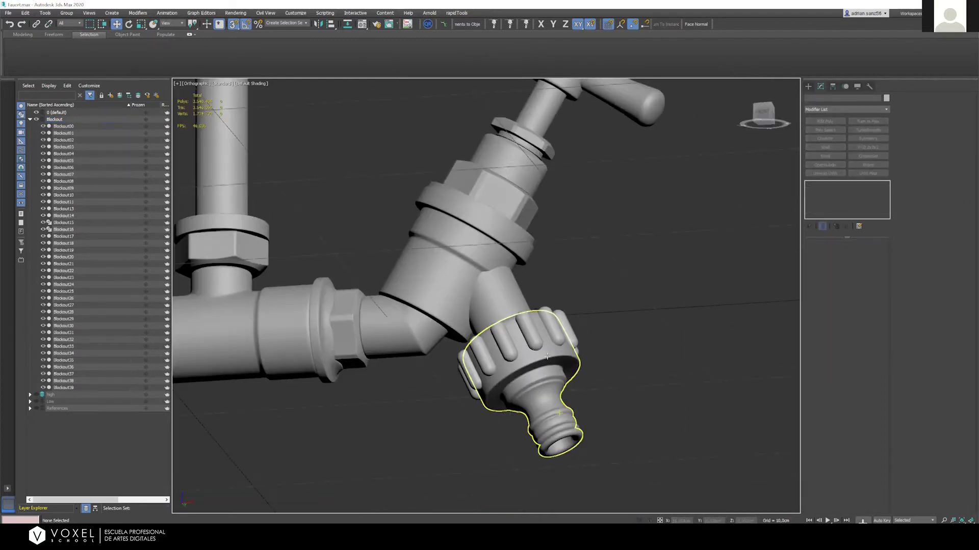
{"action": "scroll", "coordinate": [557, 406], "scroll_direction": "up", "scroll_amount": 4}
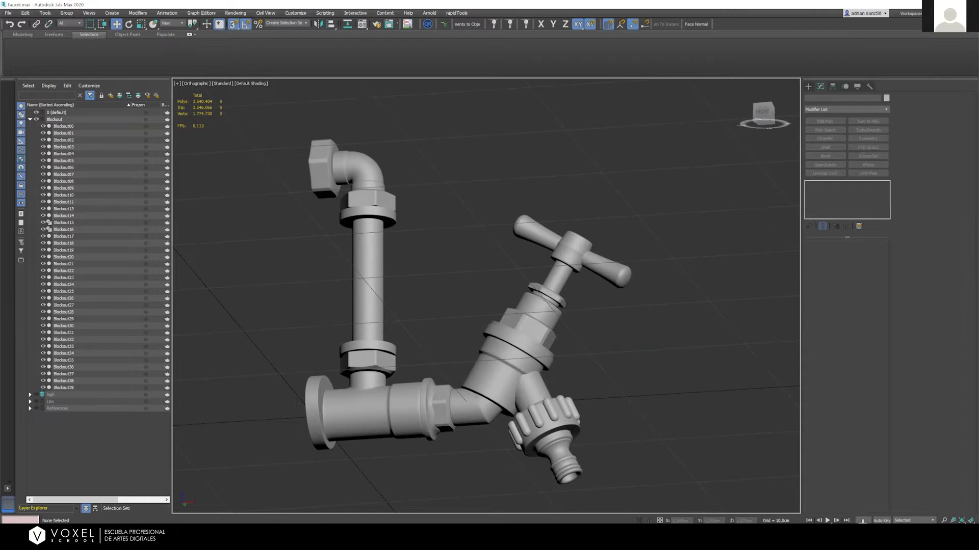
Select all the faucet's parts together to view their dense wireframe, and clear the selection
{"action": "left_click_drag", "start_coordinate": [233, 115], "coordinate": [658, 500]}
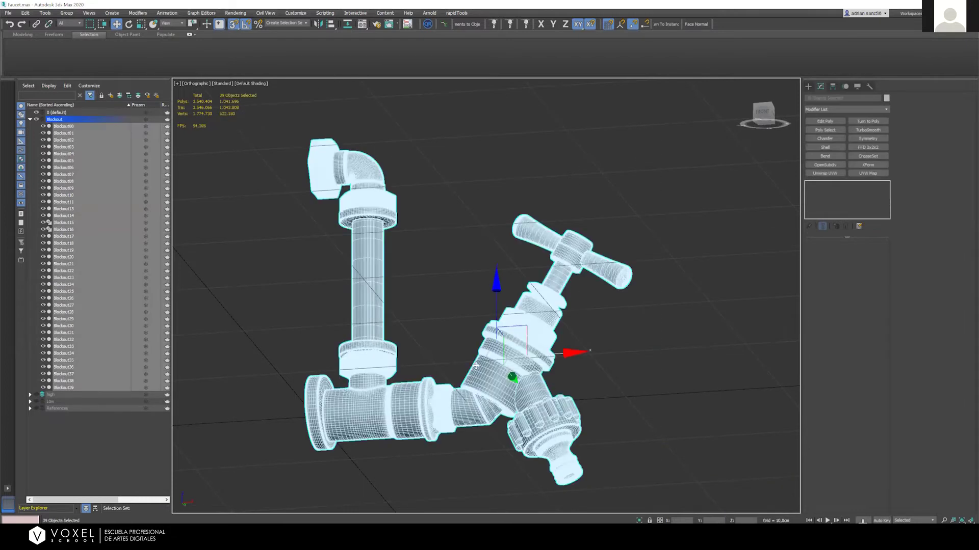
{"action": "middle_click_drag", "start_coordinate": [488, 387], "coordinate": [420, 210], "text": "alt"}
{"action": "left_click", "coordinate": [420, 210]}
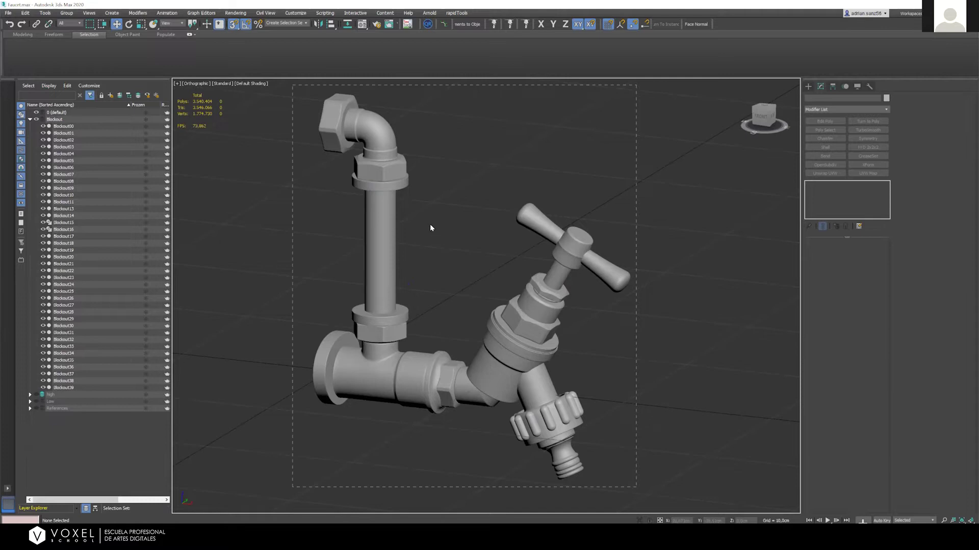
{"action": "left_click", "coordinate": [430, 204]}
{"action": "left_click_drag", "start_coordinate": [658, 492], "coordinate": [644, 490]}
{"action": "left_click", "coordinate": [417, 241]}
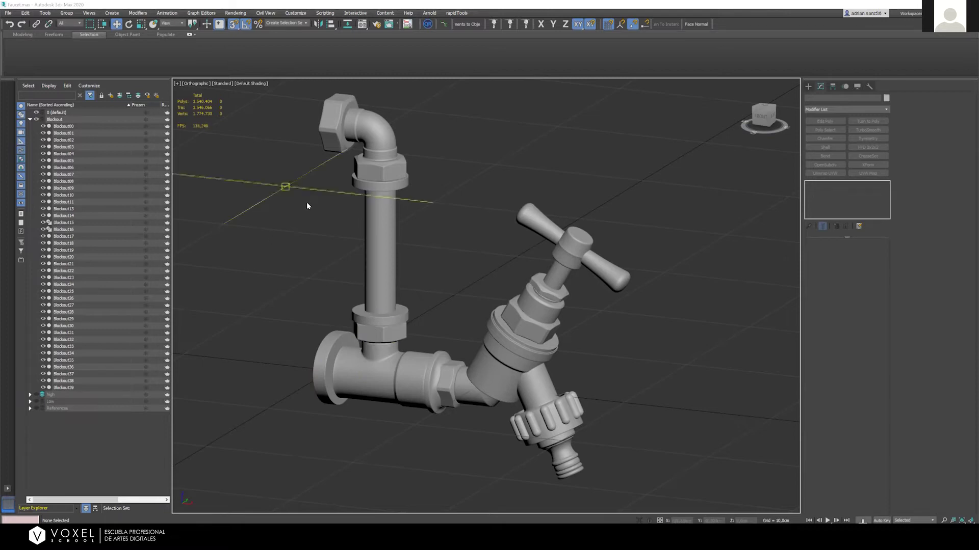
Select the straight vertical pipe to show its Cylinder, Turn to Poly, Chamfer and TurboSmooth stack
{"action": "key", "text": "ctrl+z"}
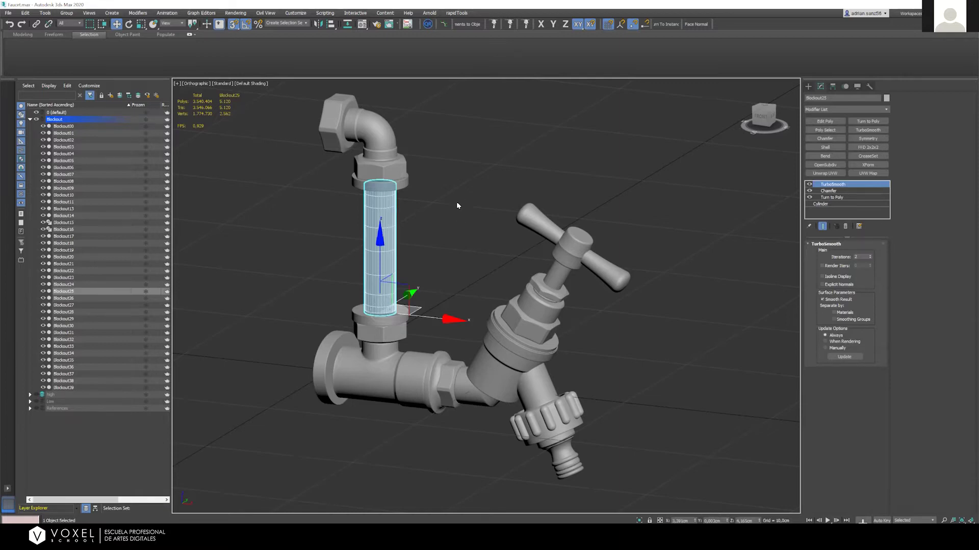
{"action": "left_click", "coordinate": [414, 244]}
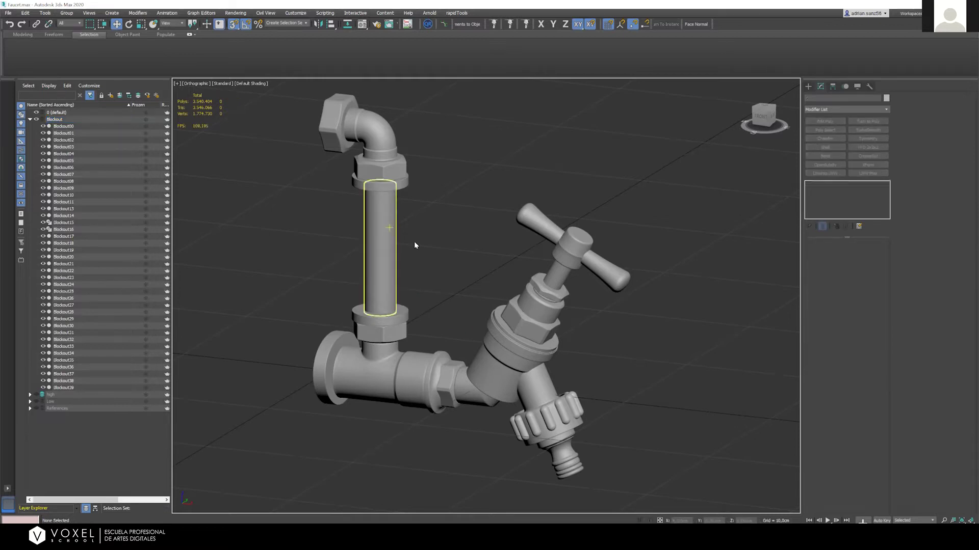
{"action": "left_click", "coordinate": [390, 230]}
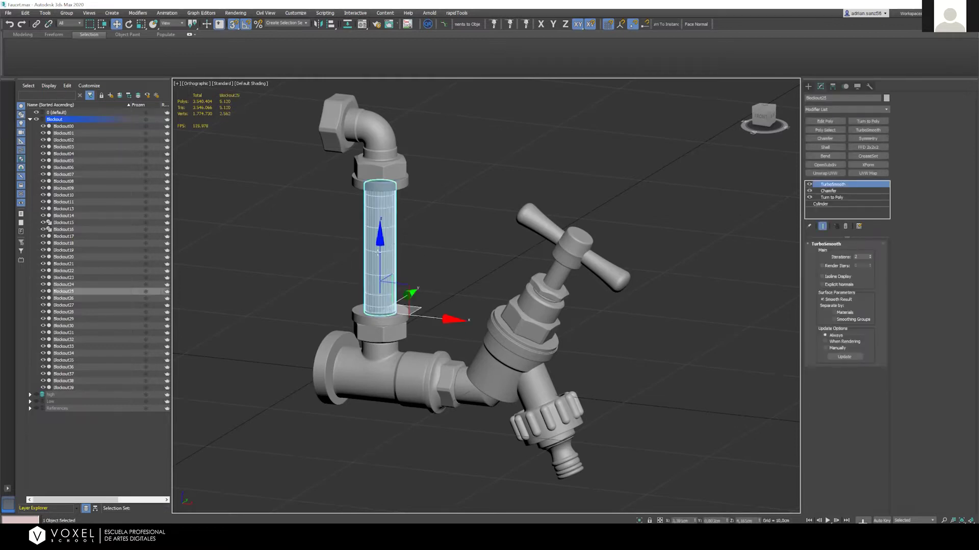
{"action": "scroll", "coordinate": [346, 232], "scroll_direction": "down", "scroll_amount": 6}
{"action": "scroll", "coordinate": [307, 213], "scroll_direction": "up", "scroll_amount": 5}
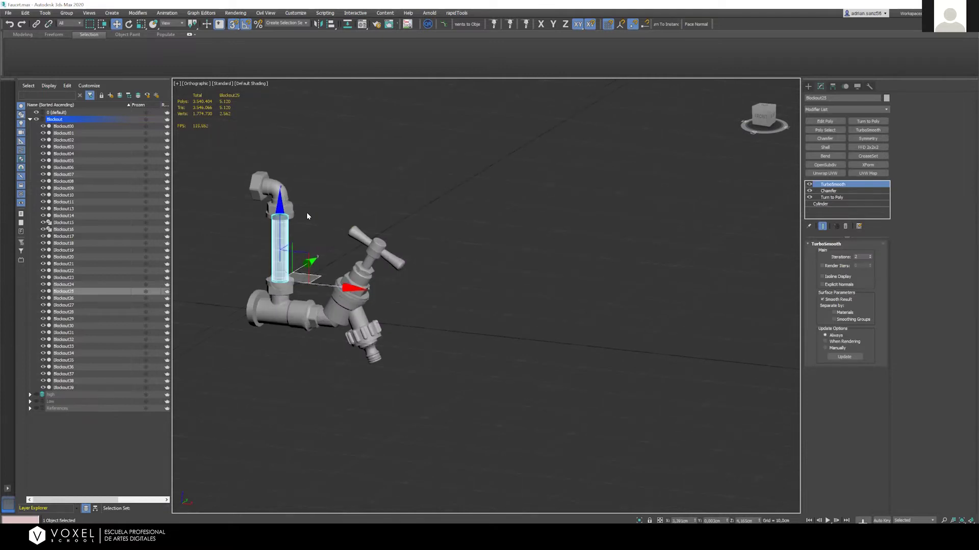
{"action": "scroll", "coordinate": [310, 222], "scroll_direction": "up", "scroll_amount": 2}
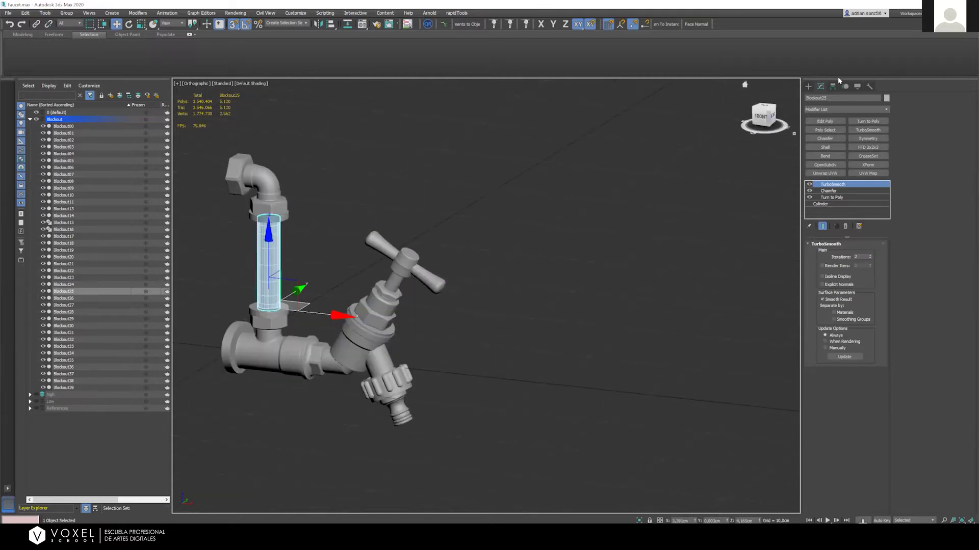
{"action": "left_click", "coordinate": [809, 87]}
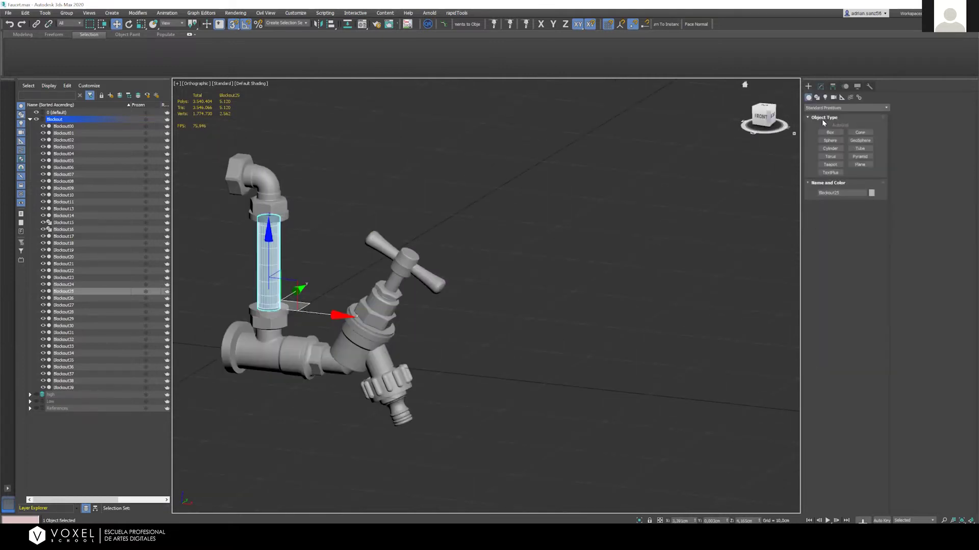
{"action": "left_click", "coordinate": [825, 133]}
{"action": "left_click", "coordinate": [495, 358]}
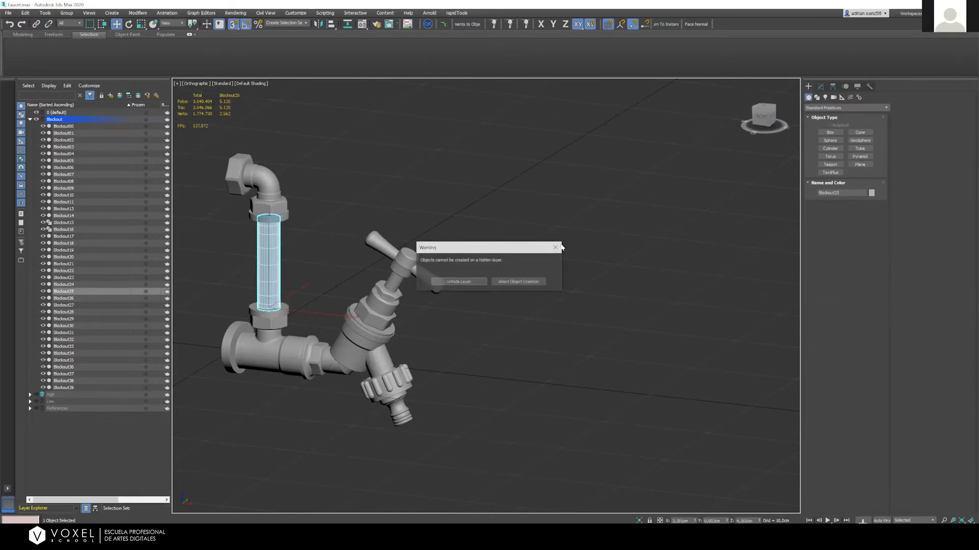
{"action": "left_click", "coordinate": [518, 282]}
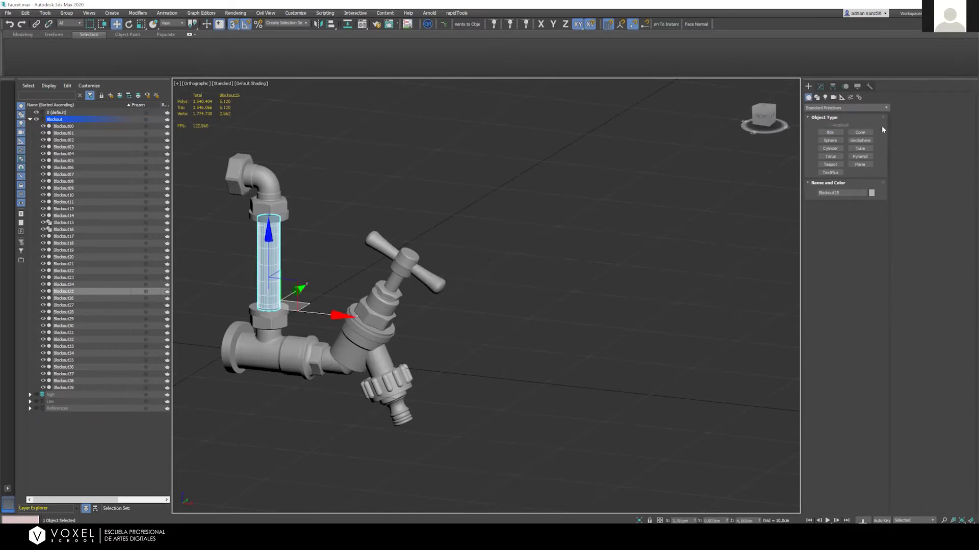
Create a tall box about 6 cm long and 4 cm wide beside the faucet in the Blockout layer and show its parameters
{"action": "left_click", "coordinate": [829, 132]}
{"action": "left_click_drag", "start_coordinate": [545, 416], "coordinate": [564, 437]}
{"action": "left_click", "coordinate": [585, 117]}
{"action": "left_click", "coordinate": [819, 86]}
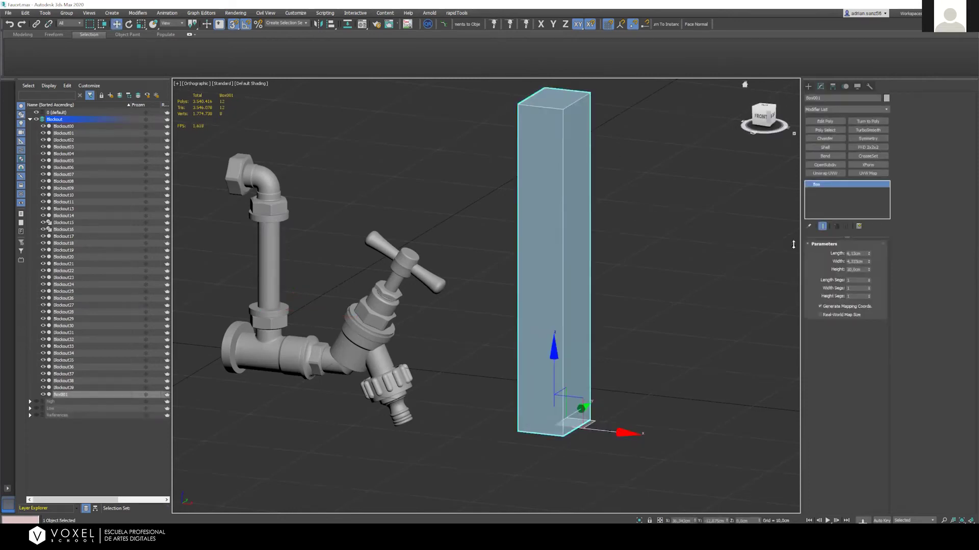
Set both the width and the length of the box to 4 cm
{"action": "left_click", "coordinate": [856, 261]}
{"action": "type", "text": "4"}
{"action": "key", "text": "Return"}
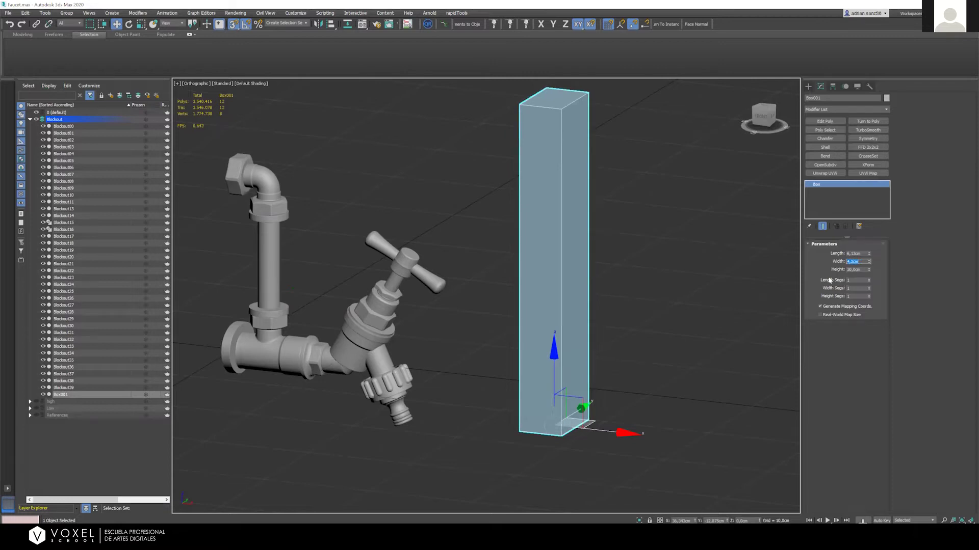
{"action": "key", "text": "shift+Tab"}
{"action": "type", "text": "4"}
{"action": "key", "text": "Return"}
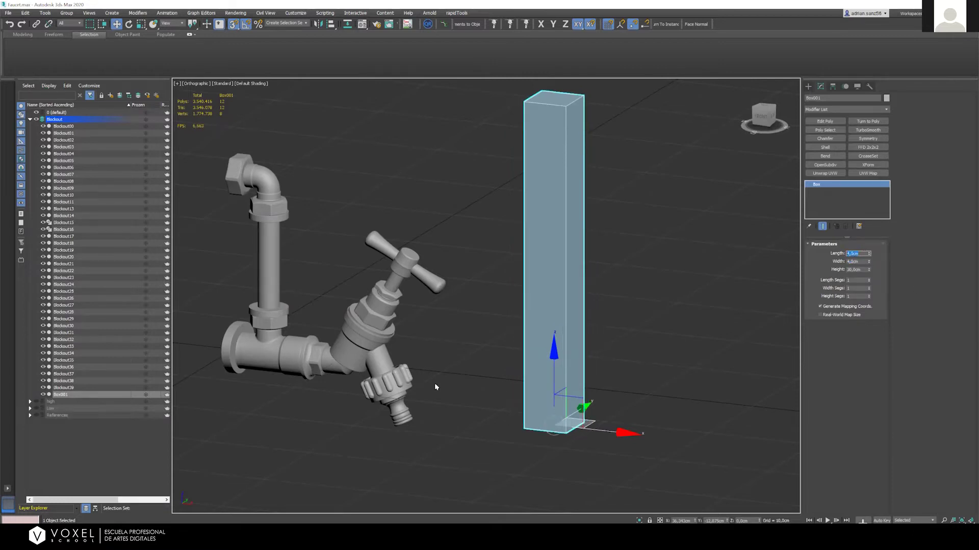
Clear the box selection and examine the faucet's valve body, tee joint and pipe fittings from several angles and distances
{"action": "left_click", "coordinate": [218, 149]}
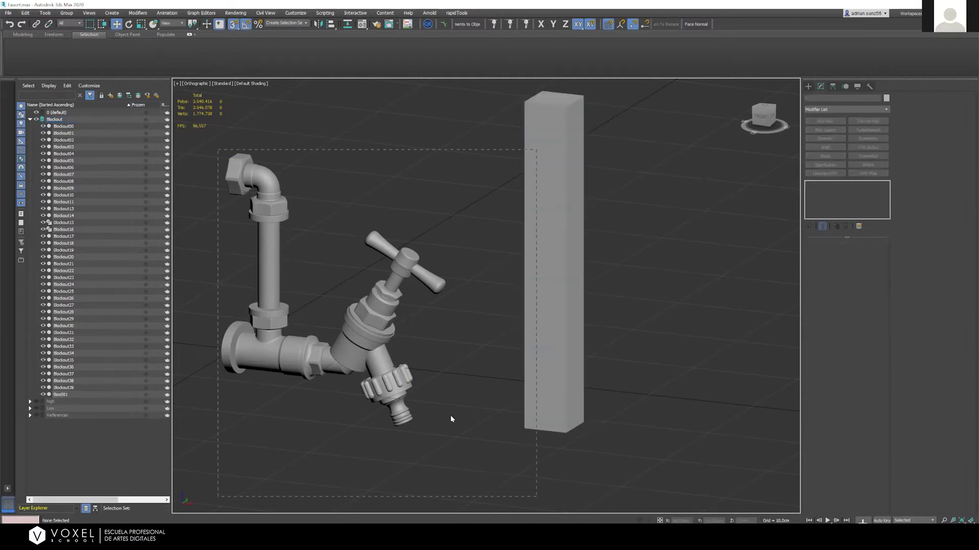
{"action": "left_click", "coordinate": [236, 156]}
{"action": "left_click", "coordinate": [205, 142]}
{"action": "left_click_drag", "start_coordinate": [451, 428], "coordinate": [455, 435]}
{"action": "left_click_drag", "start_coordinate": [217, 142], "coordinate": [495, 438]}
{"action": "scroll", "coordinate": [316, 340], "scroll_direction": "up", "scroll_amount": 5}
{"action": "scroll", "coordinate": [492, 309], "scroll_direction": "up", "scroll_amount": 1}
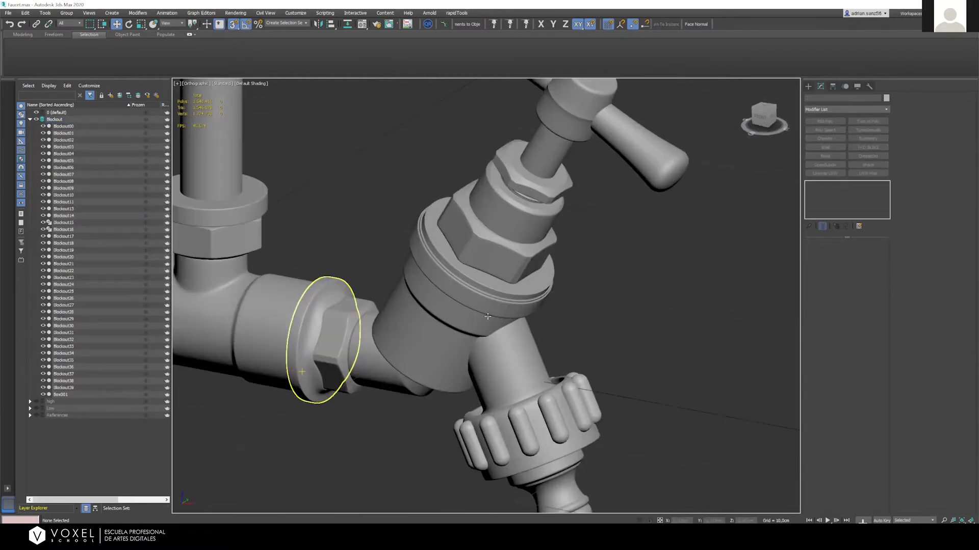
{"action": "scroll", "coordinate": [369, 304], "scroll_direction": "down", "scroll_amount": 3}
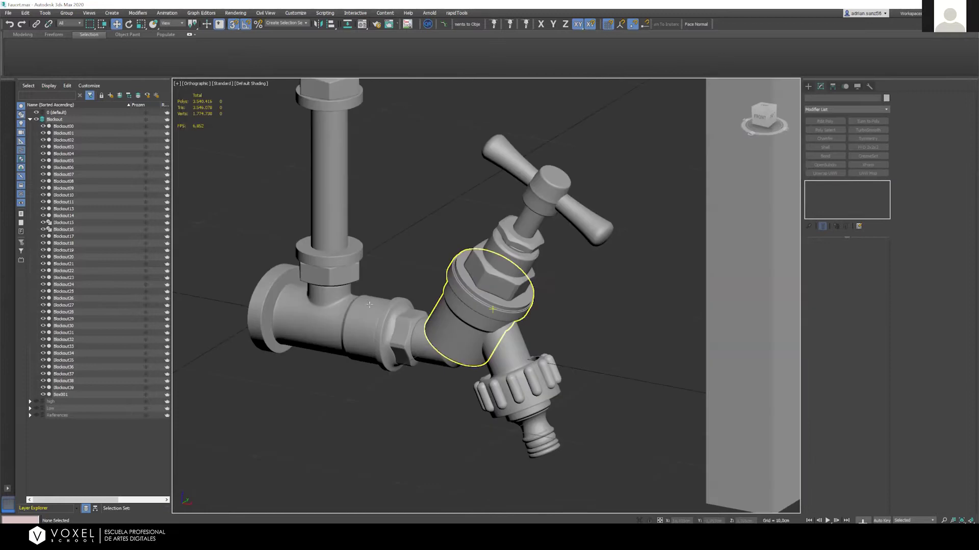
{"action": "left_click", "coordinate": [385, 349]}
{"action": "scroll", "coordinate": [386, 349], "scroll_direction": "down", "scroll_amount": 3}
{"action": "scroll", "coordinate": [389, 282], "scroll_direction": "up", "scroll_amount": 5}
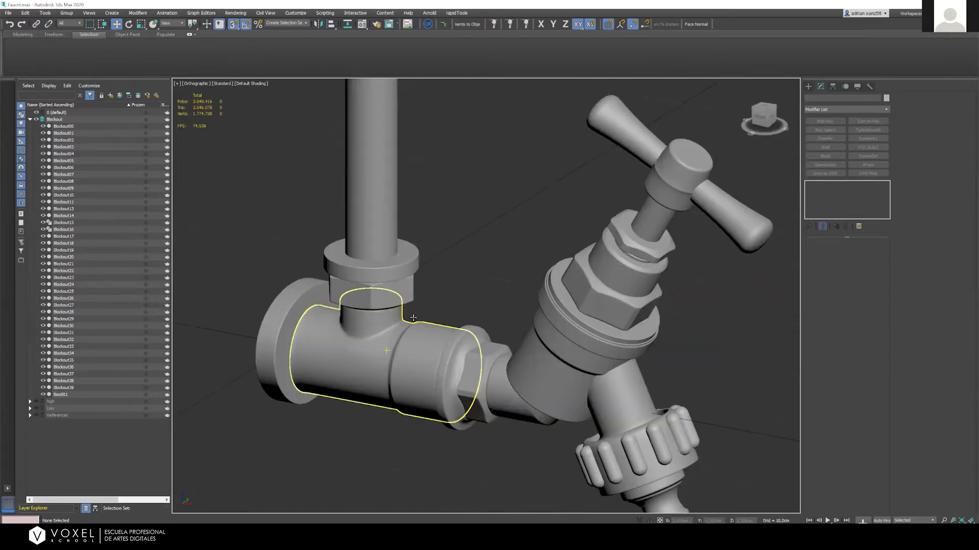
{"action": "scroll", "coordinate": [413, 318], "scroll_direction": "down", "scroll_amount": 3}
{"action": "scroll", "coordinate": [555, 283], "scroll_direction": "up", "scroll_amount": 3}
{"action": "scroll", "coordinate": [555, 283], "scroll_direction": "down", "scroll_amount": 3}
{"action": "scroll", "coordinate": [355, 309], "scroll_direction": "up", "scroll_amount": 4}
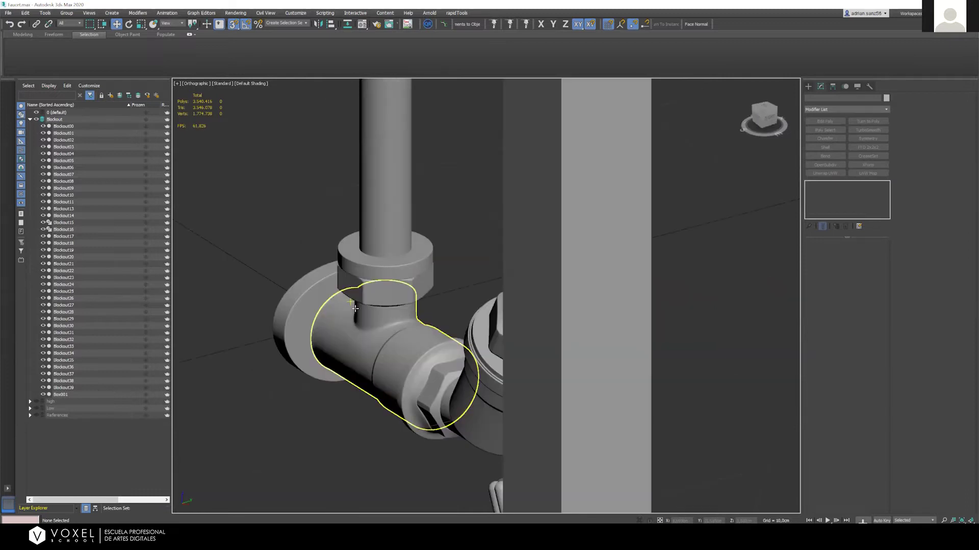
{"action": "scroll", "coordinate": [426, 339], "scroll_direction": "down", "scroll_amount": 3}
{"action": "scroll", "coordinate": [371, 316], "scroll_direction": "up", "scroll_amount": 2}
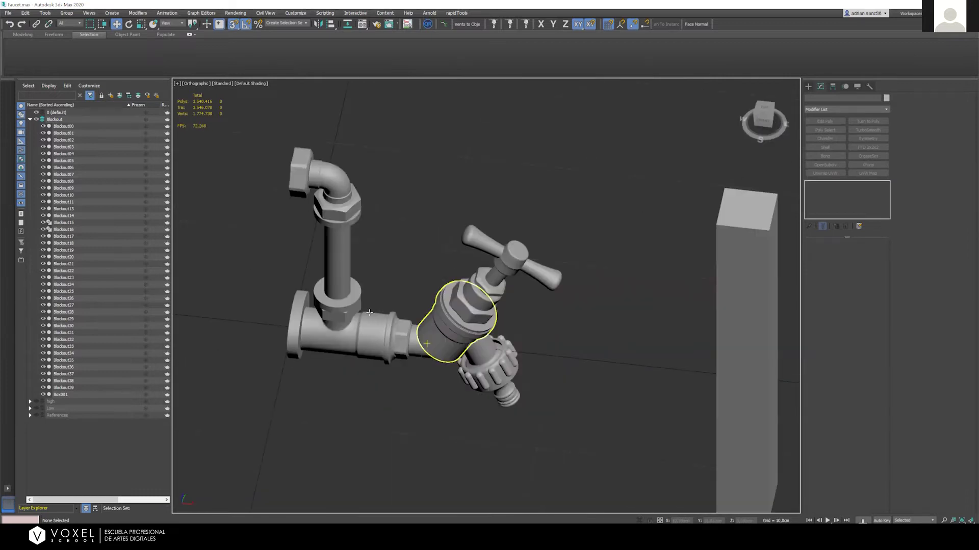
{"action": "scroll", "coordinate": [362, 302], "scroll_direction": "down", "scroll_amount": 5}
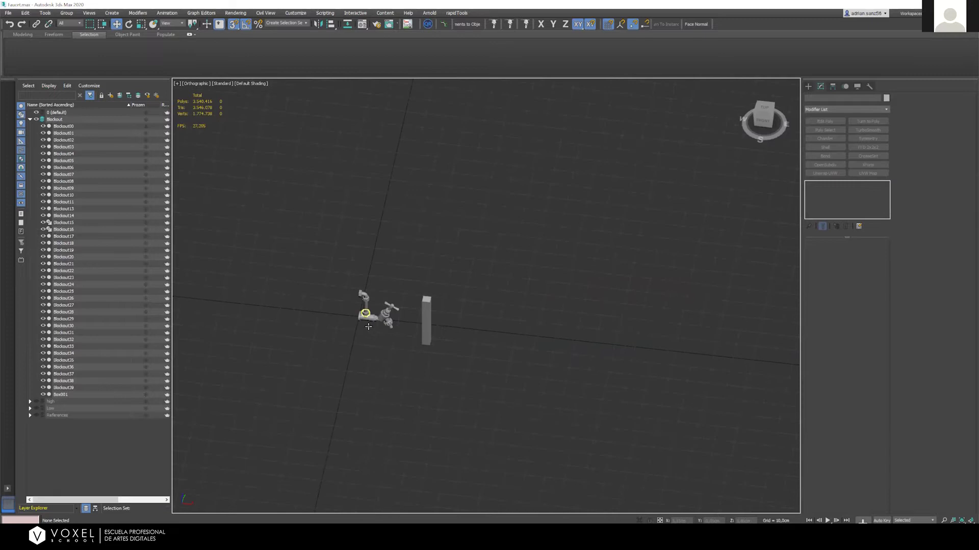
{"action": "scroll", "coordinate": [376, 314], "scroll_direction": "down", "scroll_amount": 2}
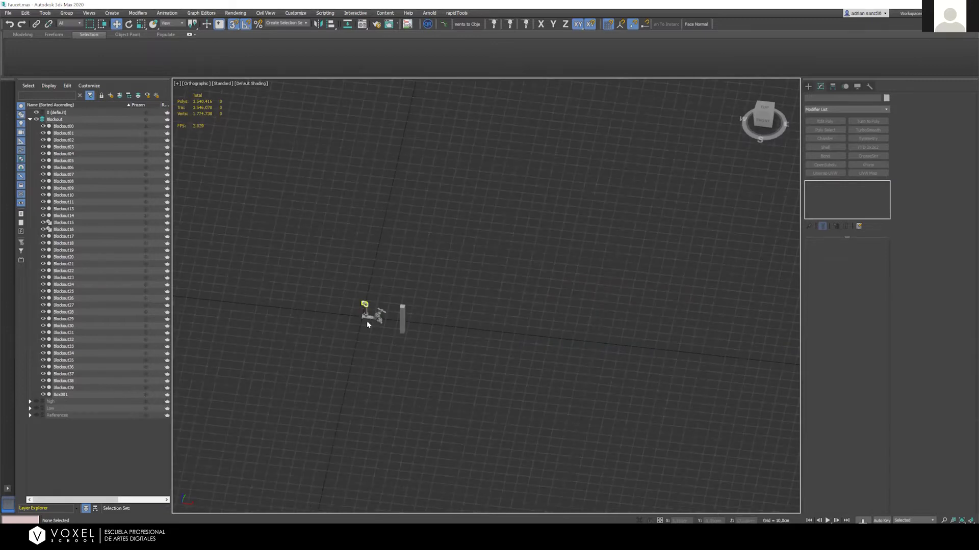
{"action": "scroll", "coordinate": [359, 340], "scroll_direction": "up", "scroll_amount": 10}
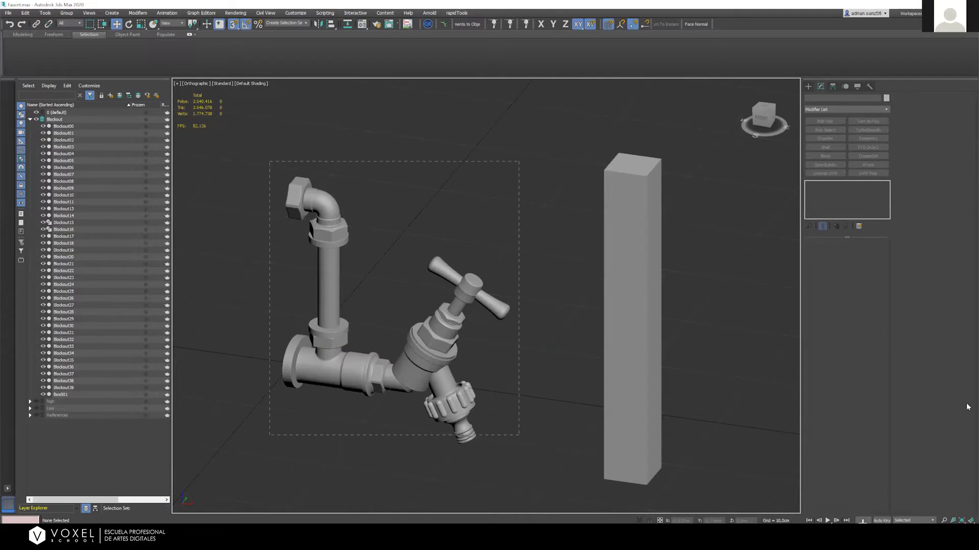
{"action": "left_click_drag", "start_coordinate": [443, 202], "coordinate": [518, 434]}
{"action": "left_click", "coordinate": [501, 429]}
{"action": "left_click_drag", "start_coordinate": [352, 456], "coordinate": [351, 456]}
Add an Edit Poly modifier to the box and delete its top and bottom polygons
{"action": "left_click", "coordinate": [568, 371]}
{"action": "left_click", "coordinate": [632, 320]}
{"action": "left_click", "coordinate": [825, 121]}
{"action": "key", "text": "4"}
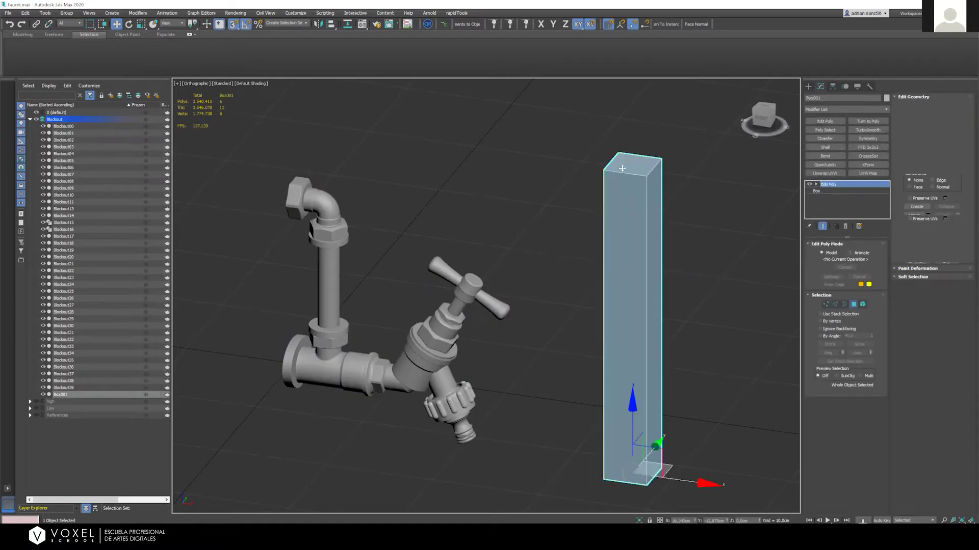
{"action": "left_click", "coordinate": [621, 169]}
{"action": "middle_click_drag", "start_coordinate": [635, 386], "coordinate": [604, 368], "text": "alt"}
{"action": "left_click", "coordinate": [620, 483], "text": "ctrl"}
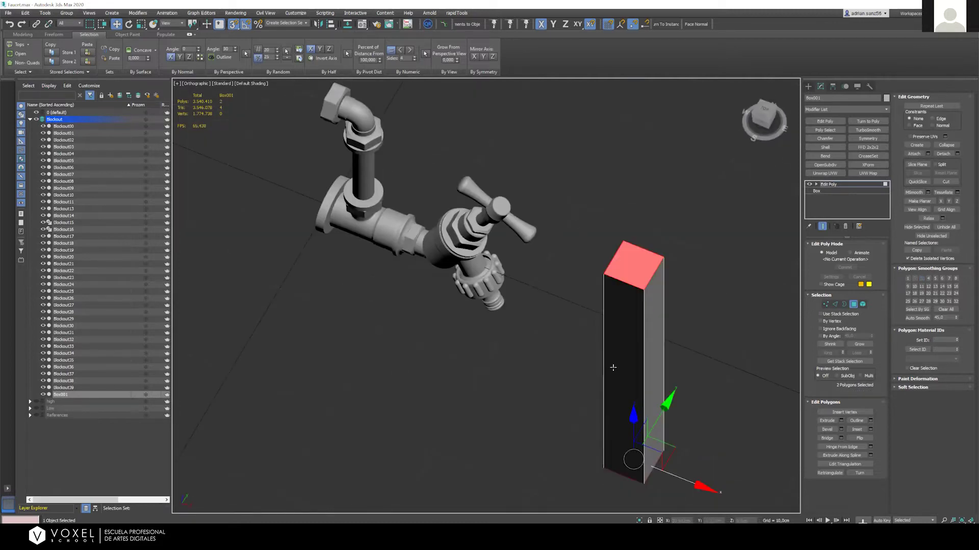
{"action": "key", "text": "Delete"}
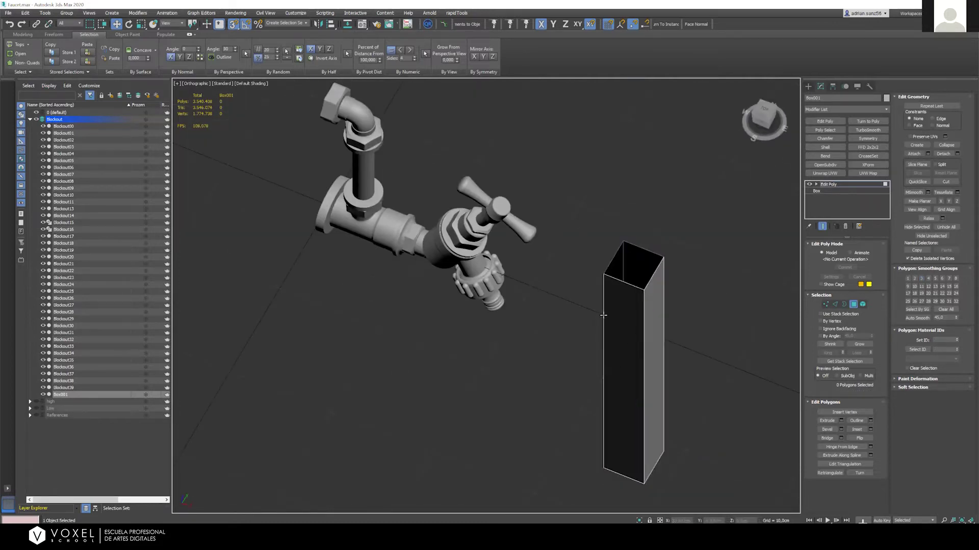
Clear the smoothing groups of the box's four side polygons, assign them all to smoothing group 1, and leave polygon level
{"action": "middle_click_drag", "start_coordinate": [603, 315], "coordinate": [775, 308], "text": "alt"}
{"action": "key", "text": "ctrl+a"}
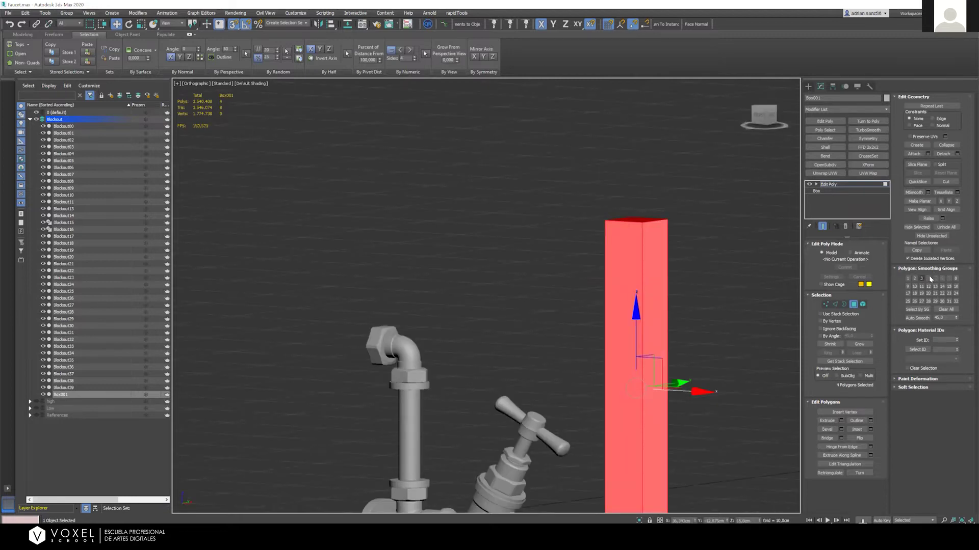
{"action": "left_click", "coordinate": [947, 309]}
{"action": "left_click", "coordinate": [698, 182]}
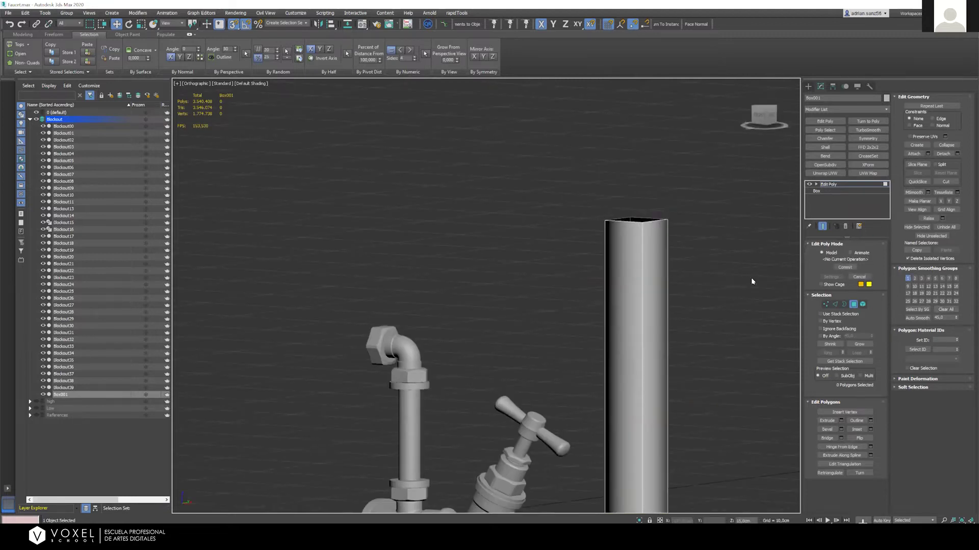
{"action": "left_click", "coordinate": [853, 305]}
Look over the smoothed open box from different angles and delete it from the scene
{"action": "scroll", "coordinate": [379, 237], "scroll_direction": "down", "scroll_amount": 3}
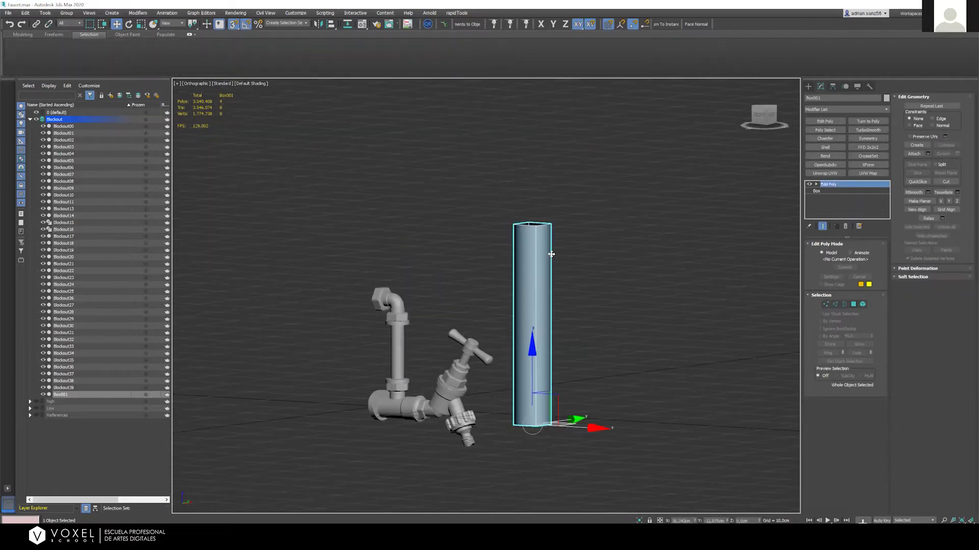
{"action": "scroll", "coordinate": [594, 284], "scroll_direction": "up", "scroll_amount": 2}
{"action": "left_click", "coordinate": [594, 284]}
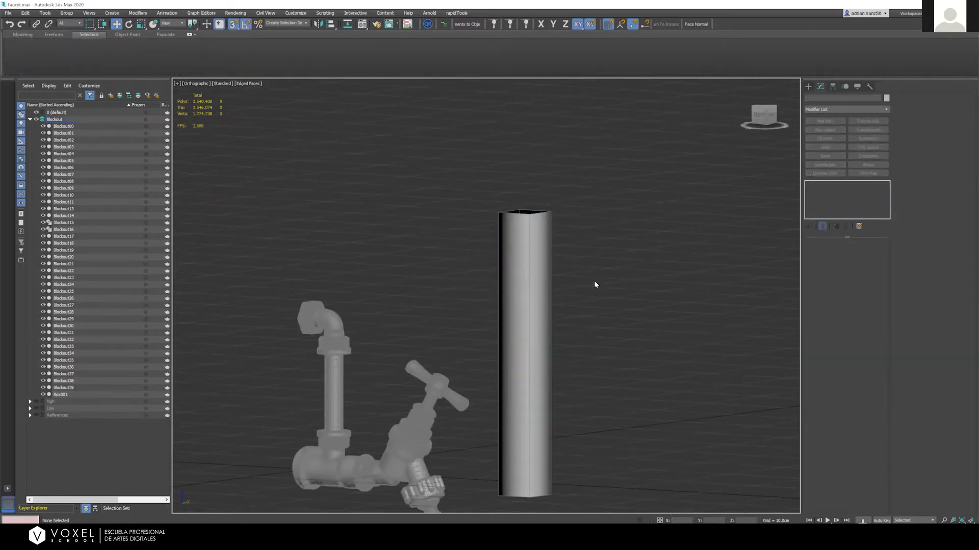
{"action": "mouse_move", "coordinate": [561, 298]}
{"action": "middle_mouse_down", "text": "alt"}
{"action": "mouse_move", "coordinate": [679, 306]}
{"action": "mouse_move", "coordinate": [492, 305]}
{"action": "mouse_move", "coordinate": [502, 301]}
{"action": "mouse_move", "coordinate": [483, 273]}
{"action": "middle_mouse_up", "text": "alt"}
{"action": "left_click", "coordinate": [519, 374]}
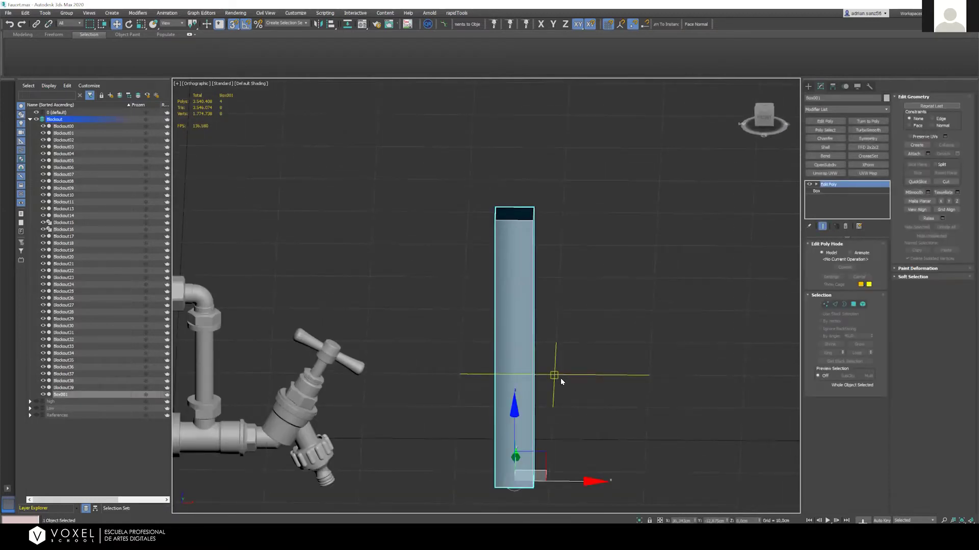
{"action": "key", "text": "Delete"}
{"action": "scroll", "coordinate": [638, 294], "scroll_direction": "down", "scroll_amount": 5}
{"action": "scroll", "coordinate": [457, 328], "scroll_direction": "up", "scroll_amount": 5}
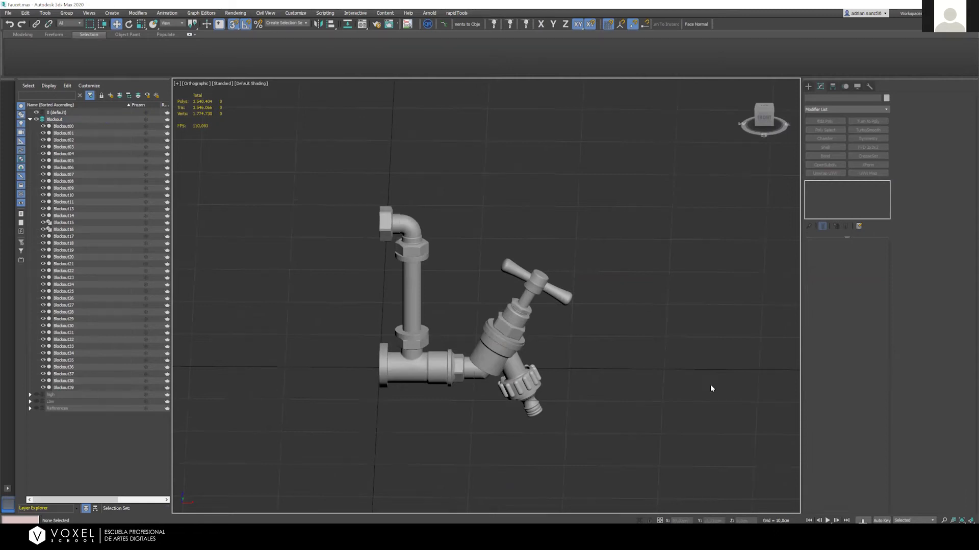
Select all the faucet's parts to view their combined wireframe from several angles, and clear the selection
{"action": "left_click_drag", "start_coordinate": [286, 198], "coordinate": [683, 428]}
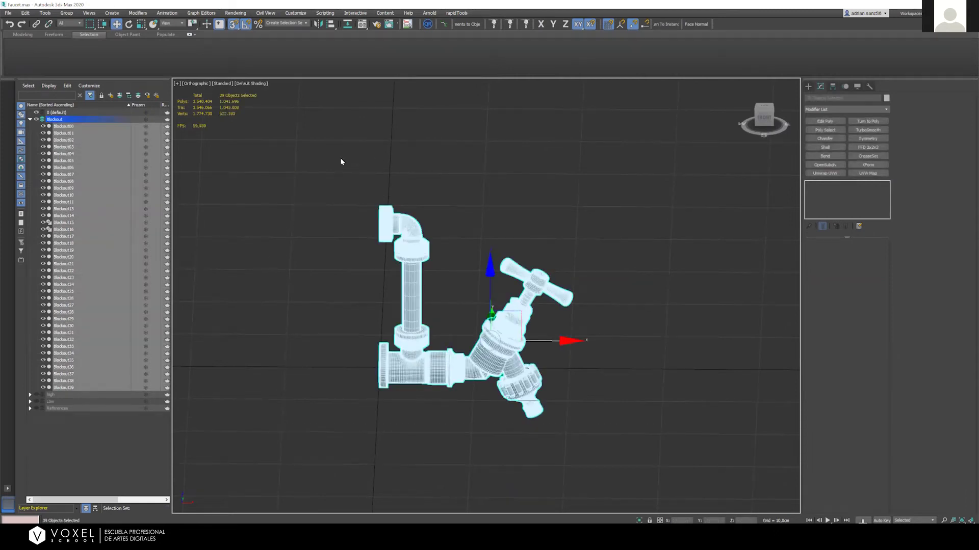
{"action": "left_click", "coordinate": [720, 328]}
{"action": "left_click_drag", "start_coordinate": [700, 464], "coordinate": [642, 470]}
{"action": "left_click", "coordinate": [509, 179]}
{"action": "left_click_drag", "start_coordinate": [671, 448], "coordinate": [671, 449]}
{"action": "mouse_move", "coordinate": [510, 311]}
{"action": "middle_mouse_down", "text": "alt"}
{"action": "mouse_move", "coordinate": [399, 325]}
{"action": "mouse_move", "coordinate": [558, 314]}
{"action": "mouse_move", "coordinate": [514, 305]}
{"action": "middle_mouse_up", "text": "alt"}
{"action": "scroll", "coordinate": [514, 305], "scroll_direction": "up", "scroll_amount": 3}
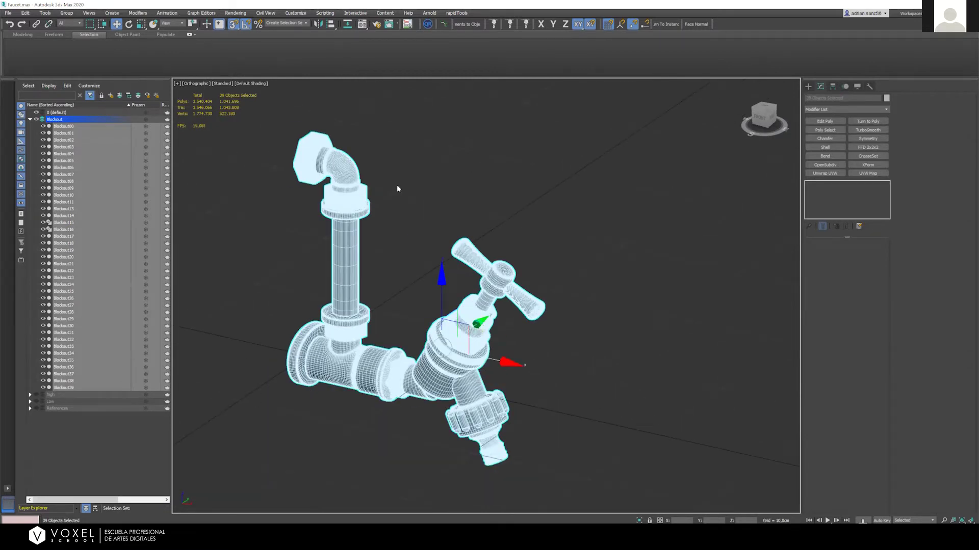
{"action": "left_click", "coordinate": [279, 119]}
{"action": "left_click_drag", "start_coordinate": [773, 509], "coordinate": [544, 493]}
{"action": "left_click", "coordinate": [281, 101]}
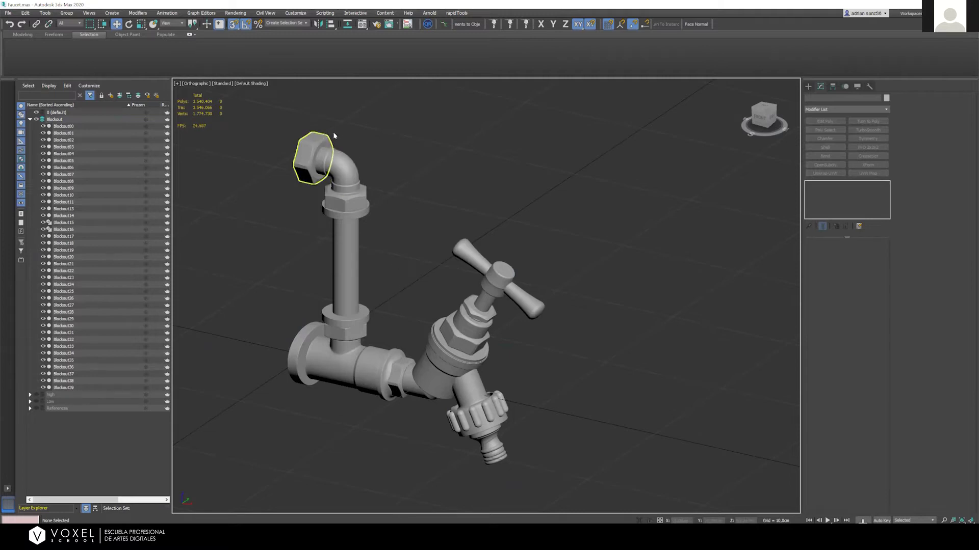
Select the hex nut at the elbow's open end to show its wireframe and TurboSmooth stack from the front and back
{"action": "scroll", "coordinate": [583, 302], "scroll_direction": "down", "scroll_amount": 3}
{"action": "scroll", "coordinate": [534, 375], "scroll_direction": "up", "scroll_amount": 4}
{"action": "scroll", "coordinate": [534, 375], "scroll_direction": "up", "scroll_amount": 5}
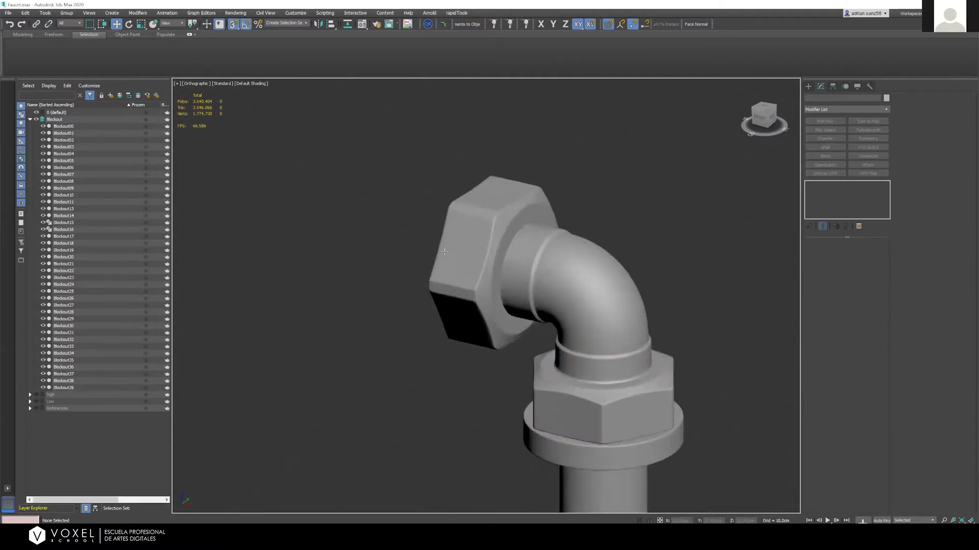
{"action": "left_click", "coordinate": [389, 249]}
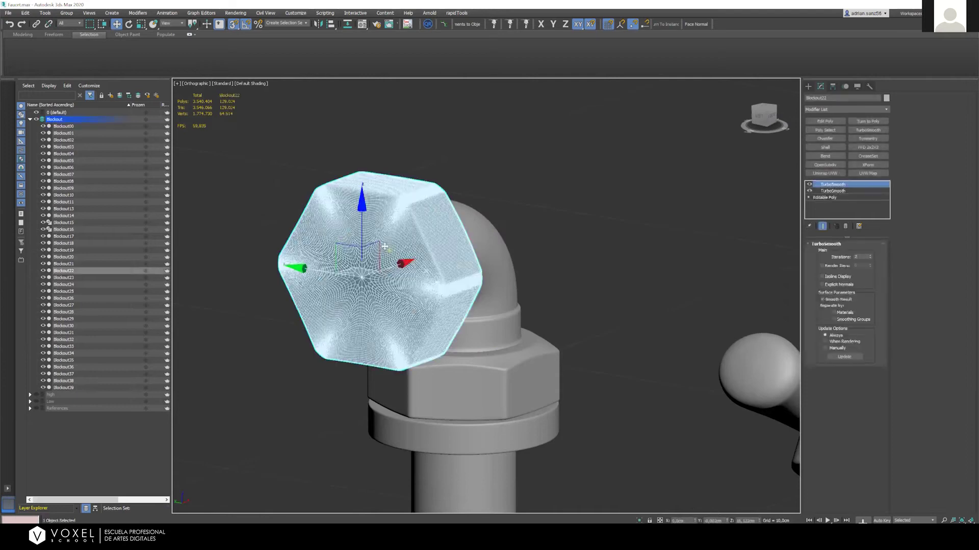
{"action": "middle_click_drag", "start_coordinate": [343, 233], "coordinate": [498, 478], "text": "alt"}
Isolate the hex nut below the elbow to inspect its underside, and bring back the whole faucet
{"action": "left_click", "coordinate": [498, 478]}
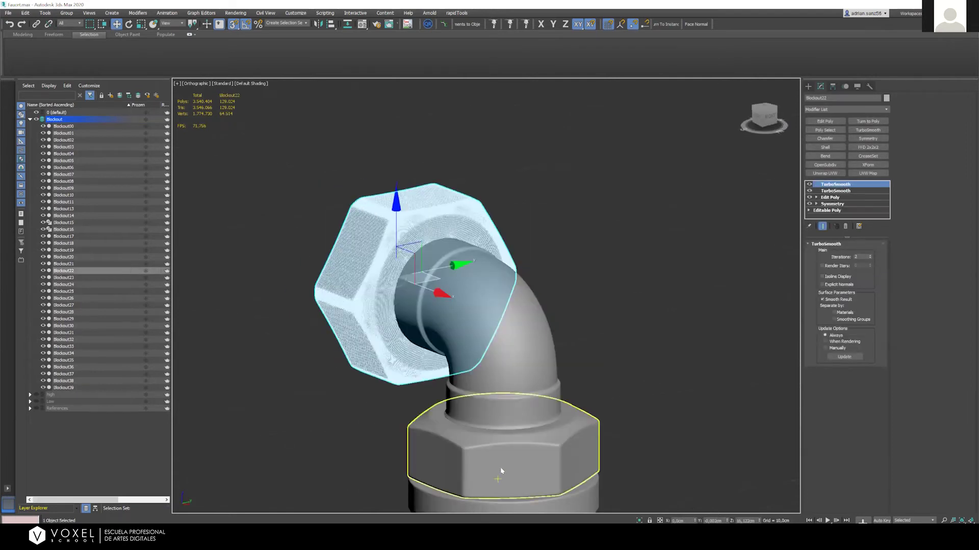
{"action": "key", "text": "alt+q"}
{"action": "left_click", "coordinate": [506, 246]}
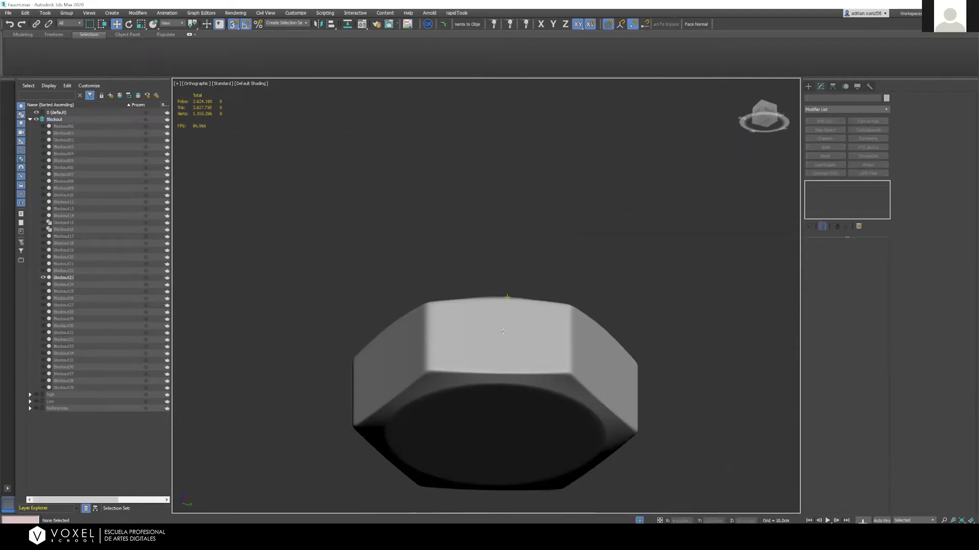
{"action": "key", "text": "alt+q"}
Select the curved elbow pipe to review its Line, Edit Spline, Edit Poly and TurboSmooth stack and its wireframe
{"action": "left_click", "coordinate": [511, 345]}
{"action": "middle_click_drag", "start_coordinate": [525, 309], "coordinate": [524, 312], "text": "alt"}
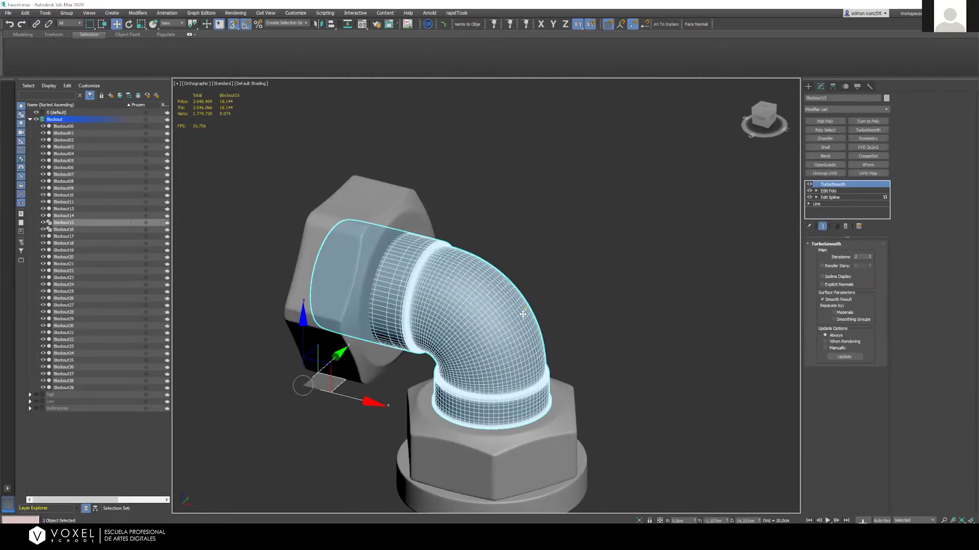
{"action": "middle_click_drag", "start_coordinate": [387, 220], "coordinate": [277, 284], "text": "alt"}
{"action": "middle_click_drag", "start_coordinate": [397, 289], "coordinate": [552, 297], "text": "alt"}
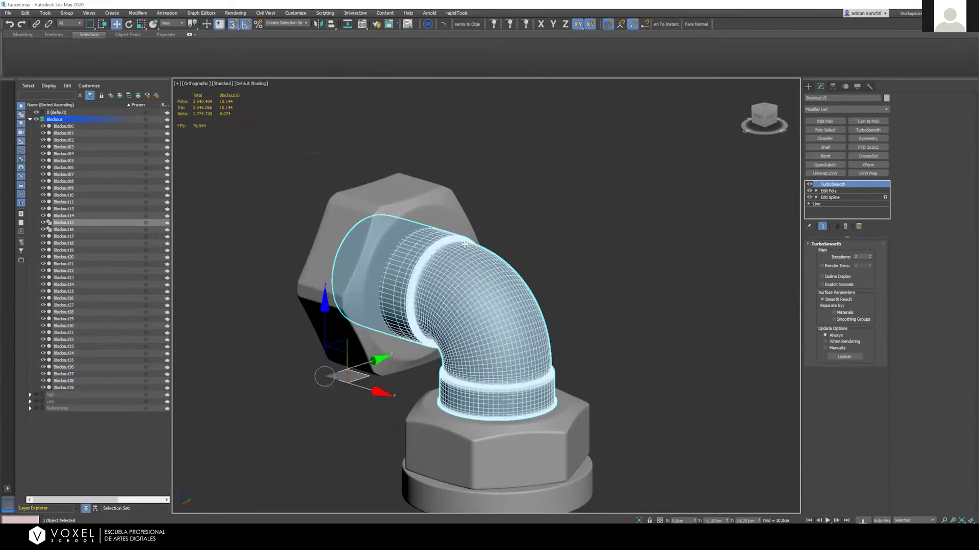
{"action": "middle_click_drag", "start_coordinate": [599, 250], "coordinate": [745, 131]}
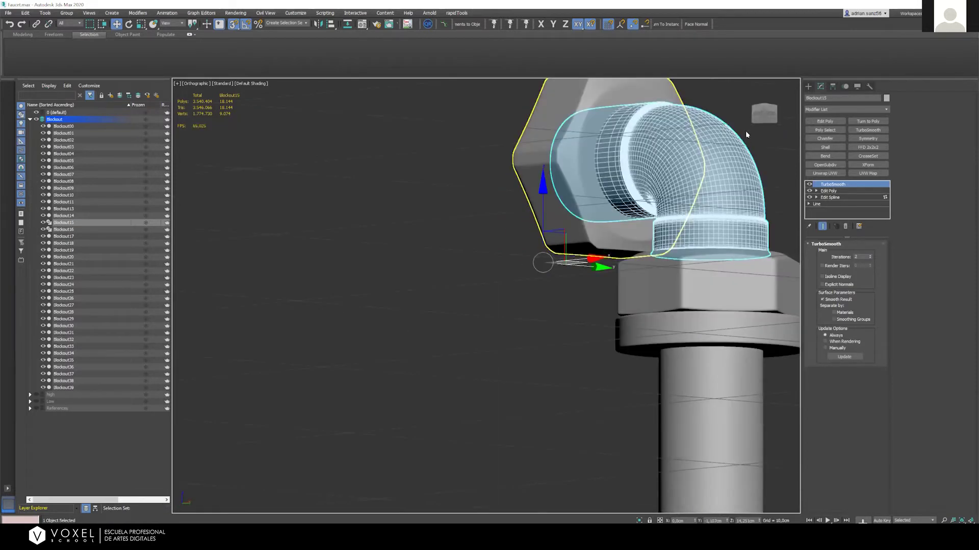
Examine the elbow in the front view, deselect it, and return to an angled view of the whole faucet
{"action": "key", "text": "f"}
{"action": "scroll", "coordinate": [371, 359], "scroll_direction": "down", "scroll_amount": 4}
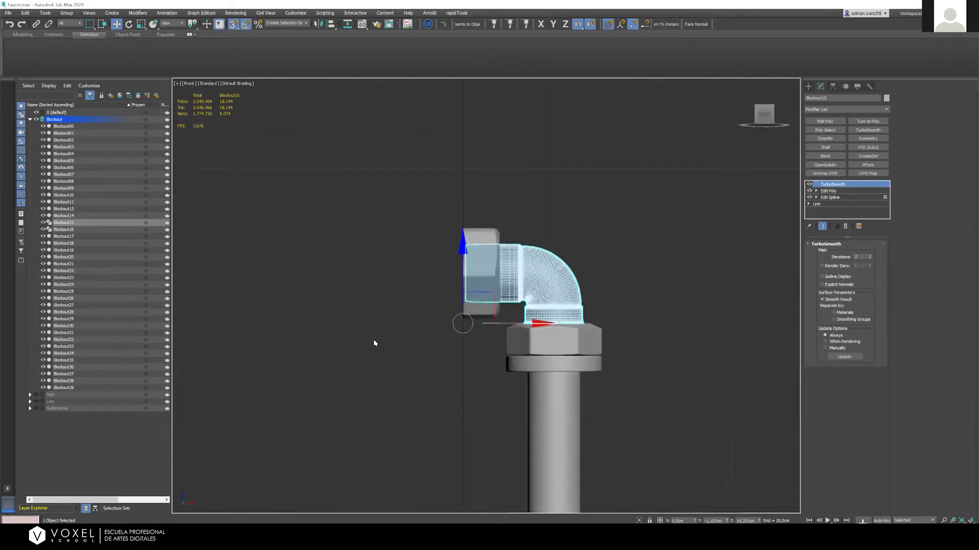
{"action": "scroll", "coordinate": [399, 315], "scroll_direction": "down", "scroll_amount": 3}
{"action": "scroll", "coordinate": [448, 262], "scroll_direction": "up", "scroll_amount": 4}
{"action": "scroll", "coordinate": [358, 263], "scroll_direction": "down", "scroll_amount": 5}
{"action": "scroll", "coordinate": [498, 325], "scroll_direction": "up", "scroll_amount": 3}
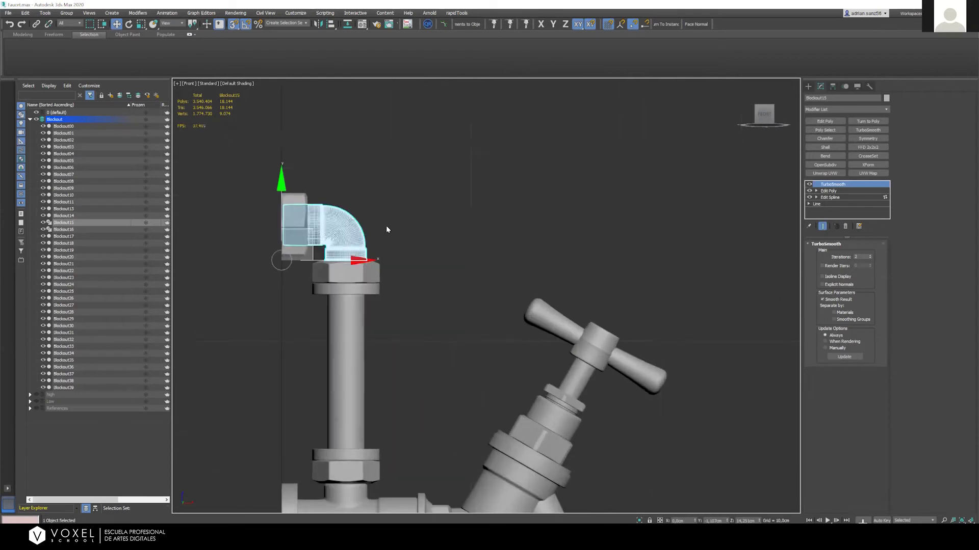
{"action": "left_click", "coordinate": [386, 225]}
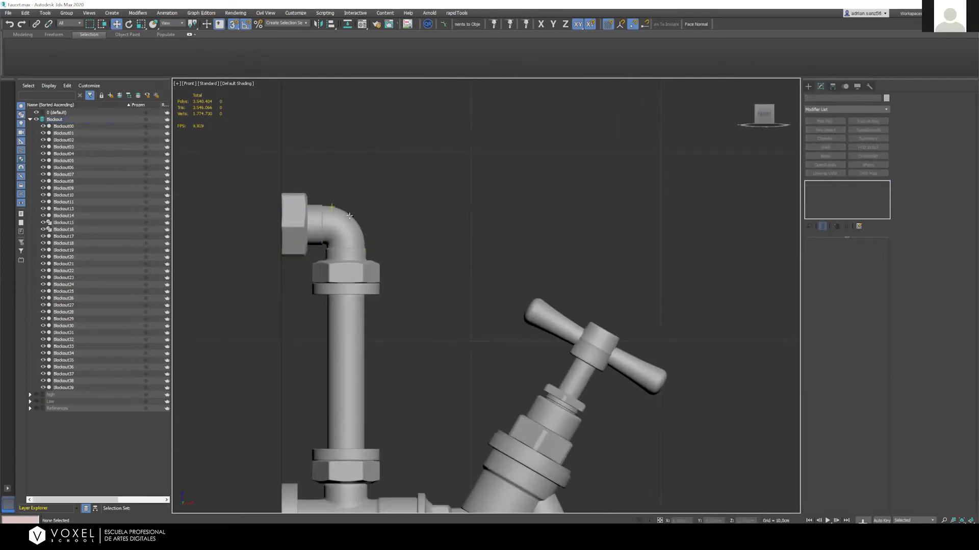
{"action": "scroll", "coordinate": [454, 109], "scroll_direction": "down", "scroll_amount": 3}
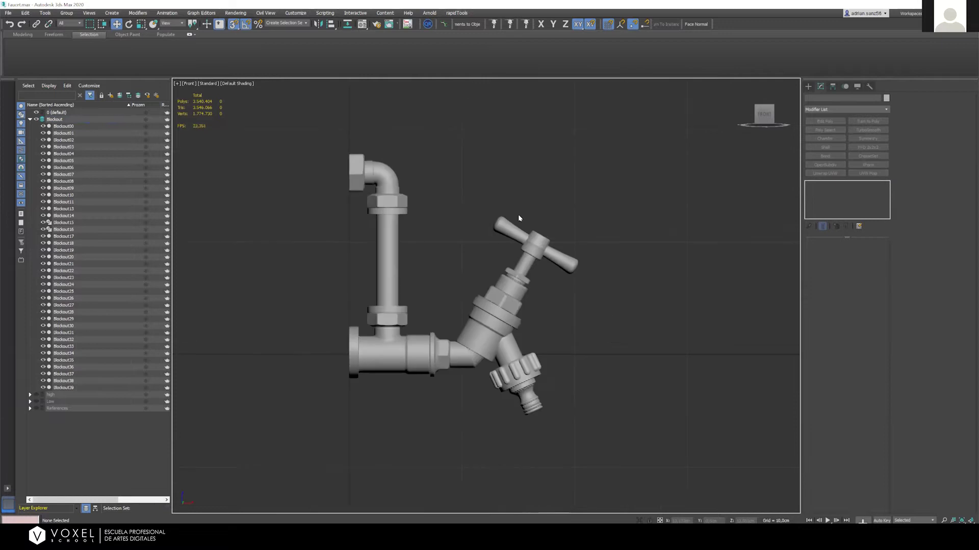
{"action": "scroll", "coordinate": [506, 277], "scroll_direction": "up", "scroll_amount": 2}
{"action": "middle_click_drag", "start_coordinate": [509, 281], "coordinate": [491, 308], "text": "alt"}
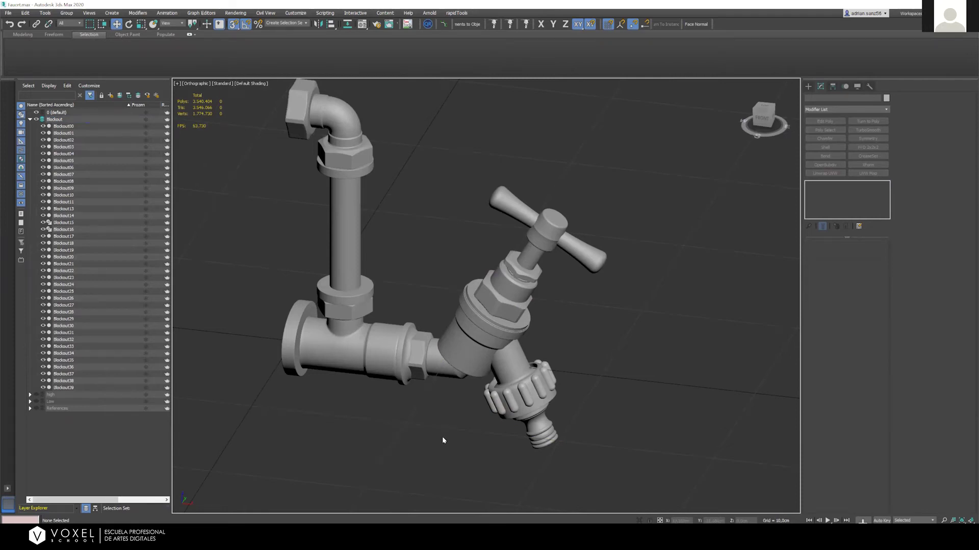
Switch to File Explorer and open Faucet.ZTL from the ZBrush folder inside WORKSHOP
{"action": "scroll", "coordinate": [414, 321], "scroll_direction": "down", "scroll_amount": 3}
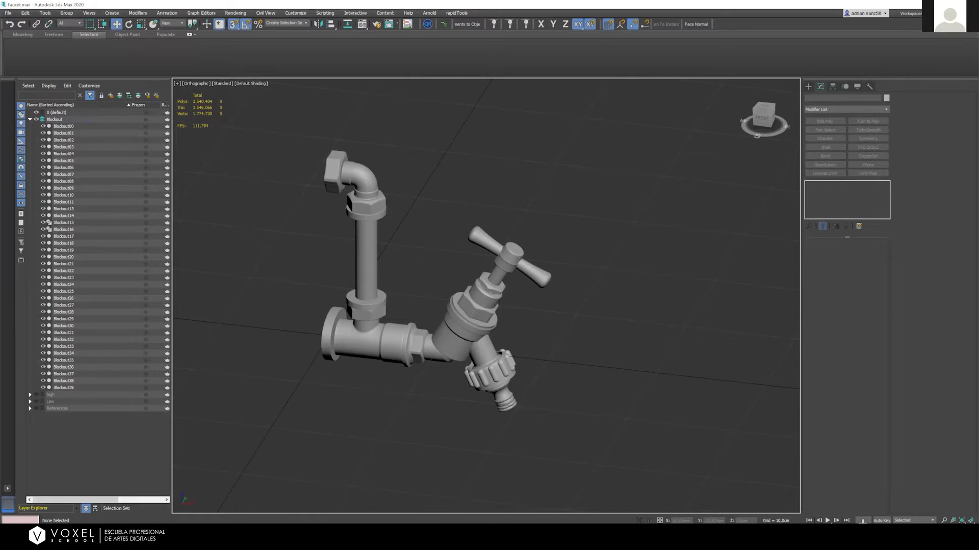
{"action": "key", "text": "alt+Tab"}
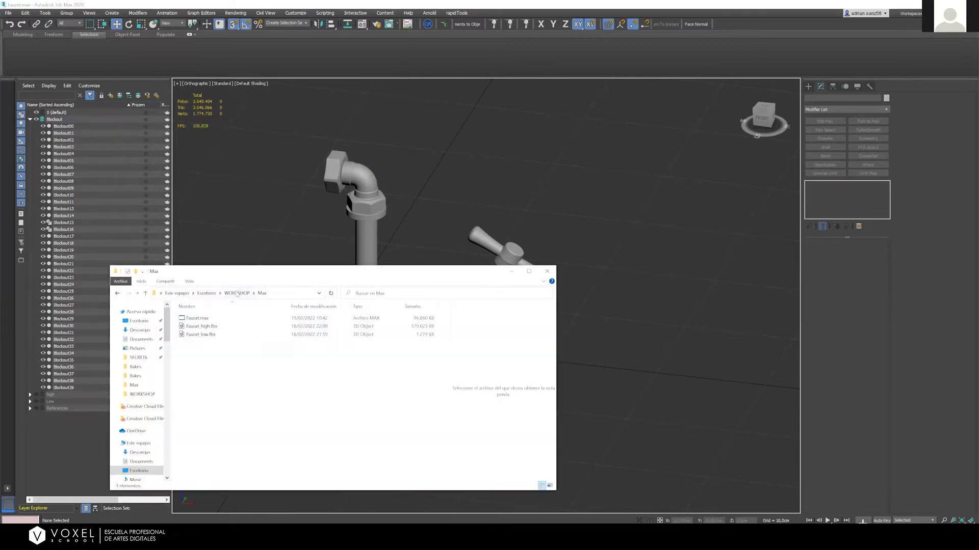
{"action": "left_click", "coordinate": [236, 294]}
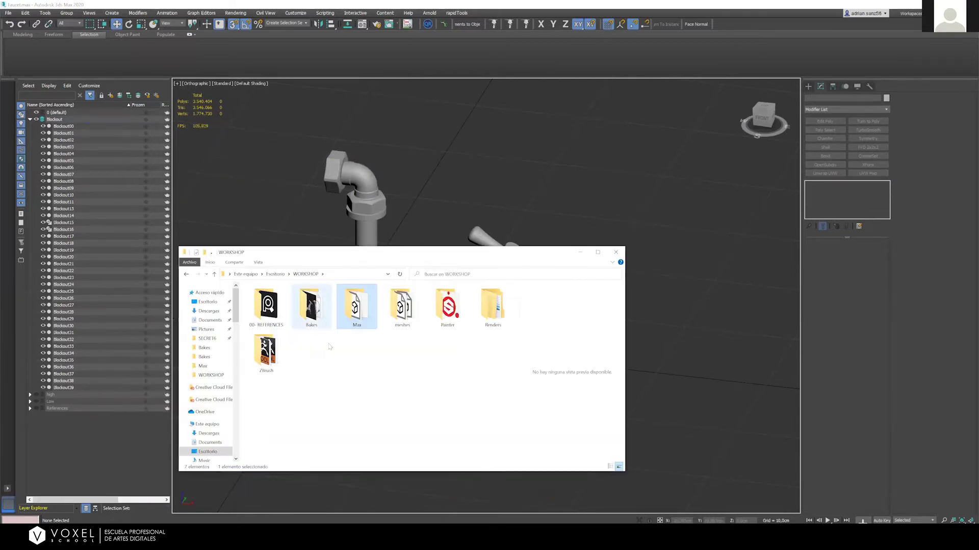
{"action": "double_click", "coordinate": [265, 351]}
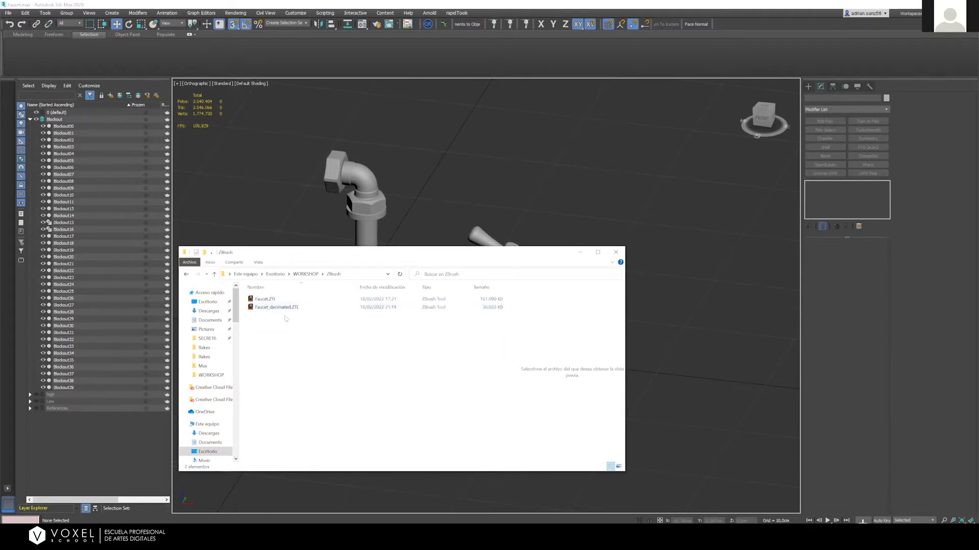
{"action": "left_click", "coordinate": [275, 299]}
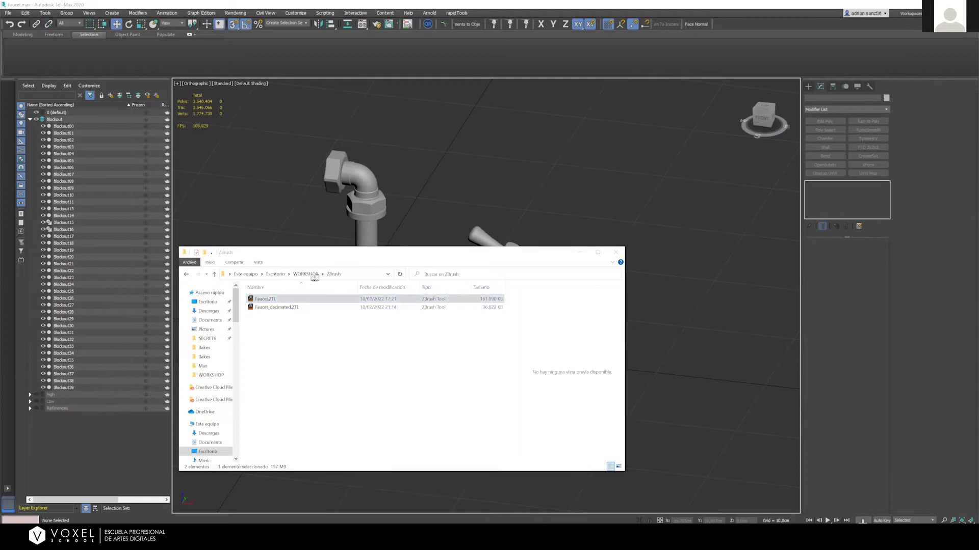
{"action": "key", "text": "super"}
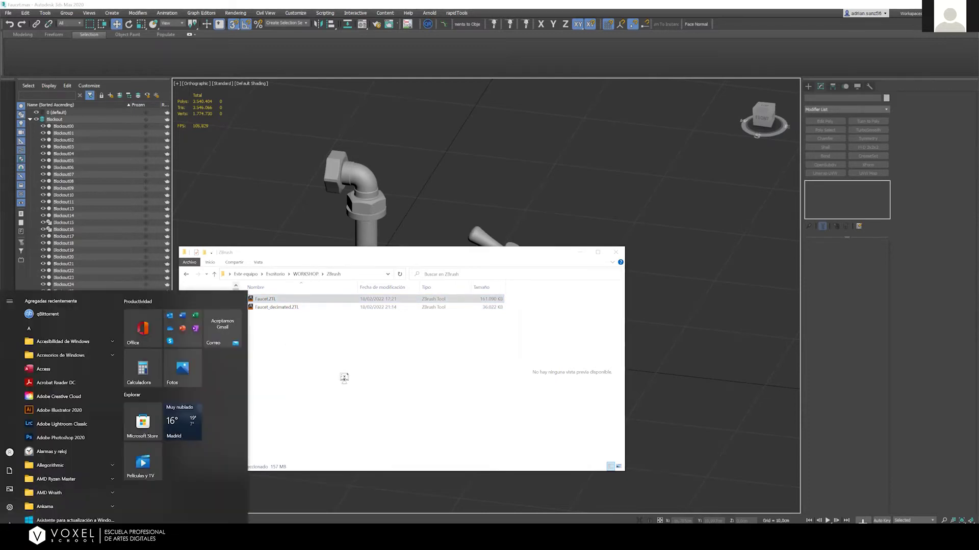
{"action": "key", "text": "super"}
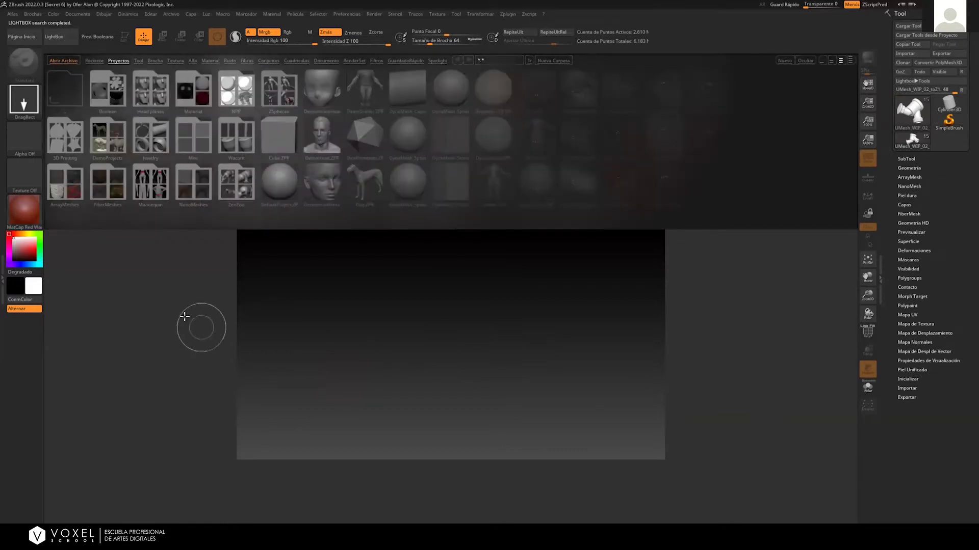
Hide LightBox and close ZBrush 2022 without saving the project
{"action": "key", "text": "comma"}
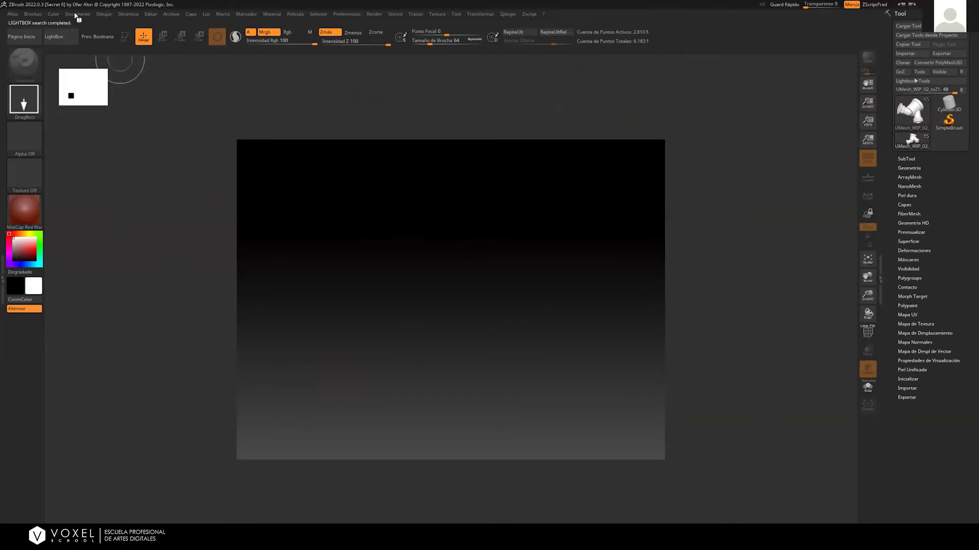
{"action": "left_click", "coordinate": [973, 4]}
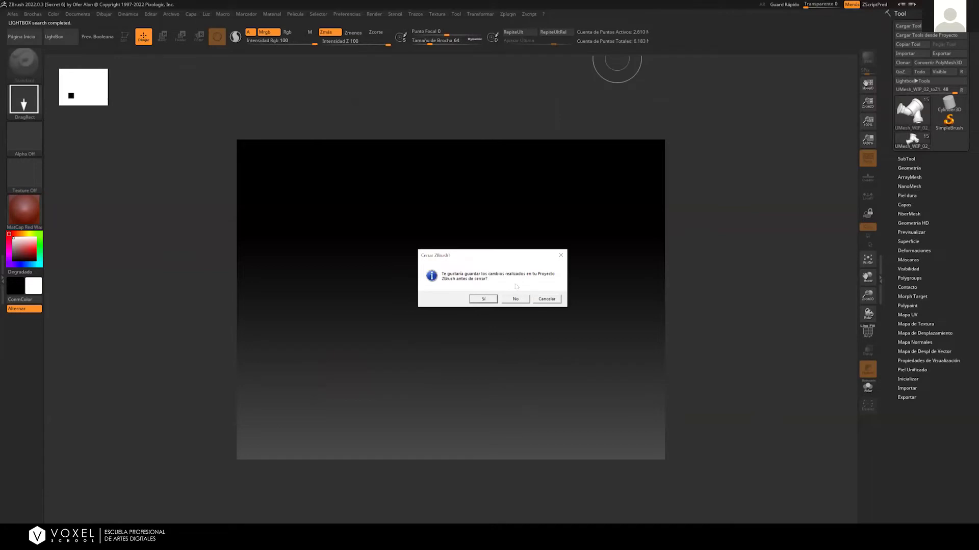
{"action": "left_click", "coordinate": [514, 300]}
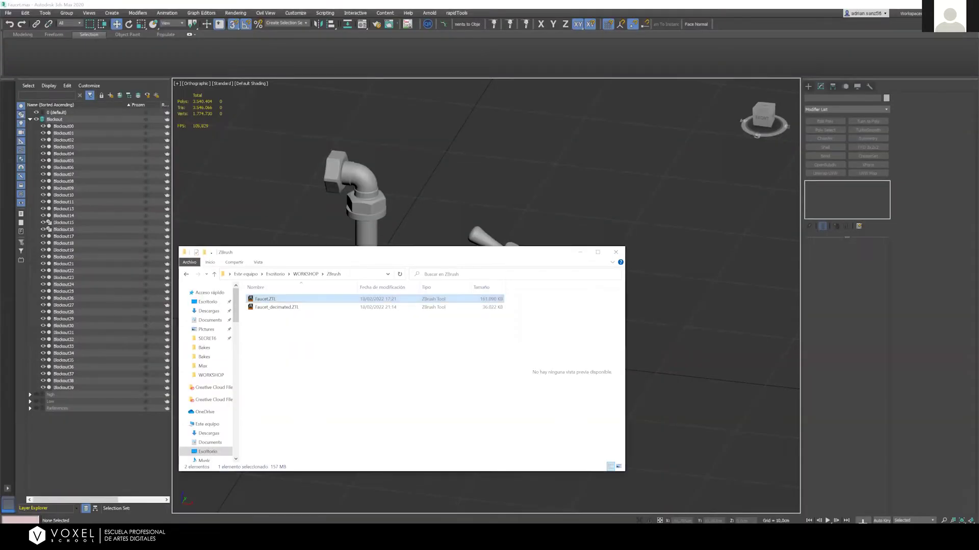
Launch ZBrush 2021 FL from the Windows app search
{"action": "key", "text": "super"}
{"action": "type", "text": "z"}
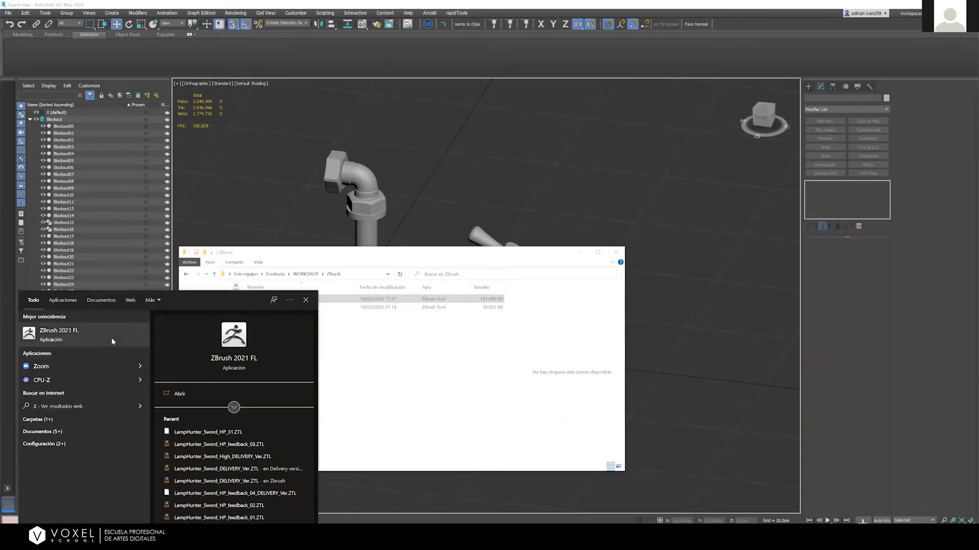
{"action": "left_click", "coordinate": [112, 338]}
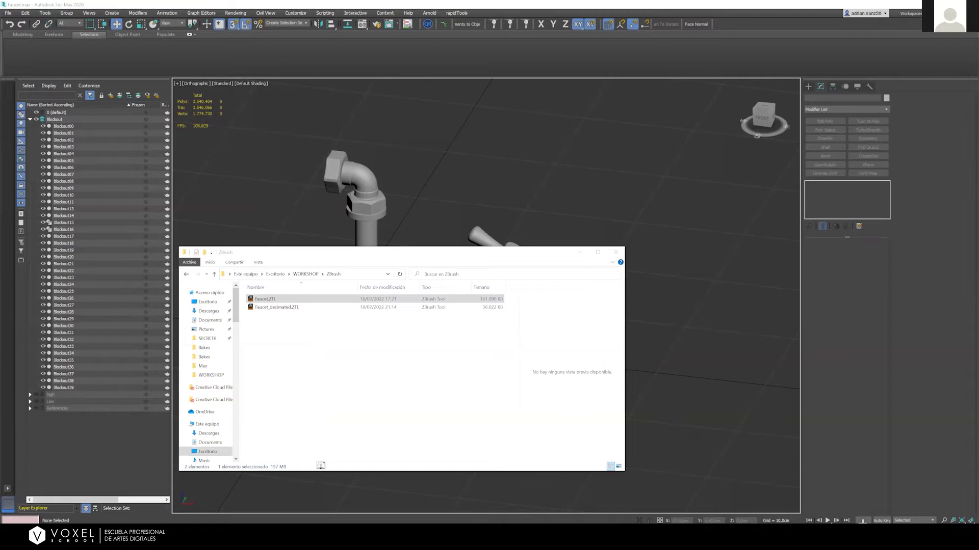
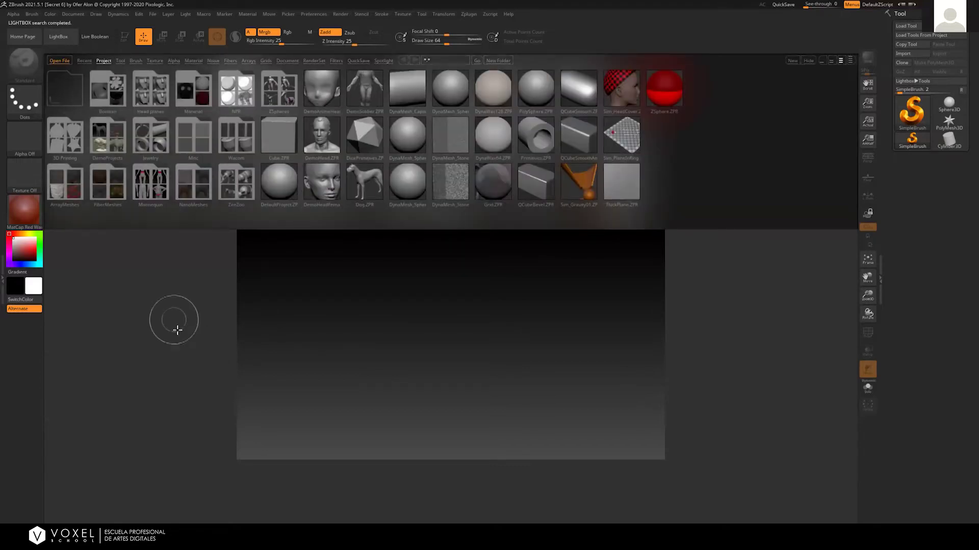
Resize the document to fill the whole workspace and flatten its background gradient to a uniform dark grey
{"action": "left_click", "coordinate": [73, 14]}
{"action": "left_click", "coordinate": [131, 187]}
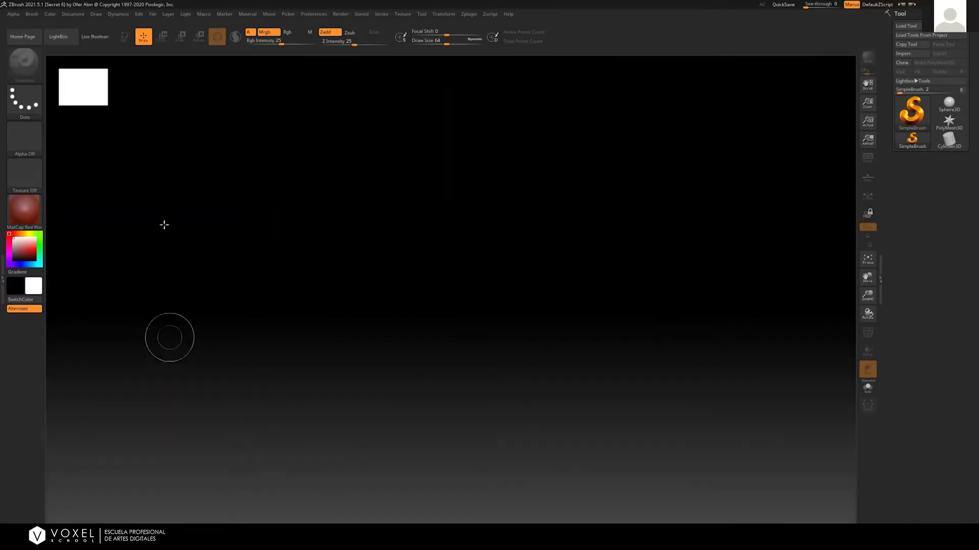
{"action": "left_click", "coordinate": [77, 14]}
{"action": "left_click_drag", "start_coordinate": [86, 171], "coordinate": [75, 171]}
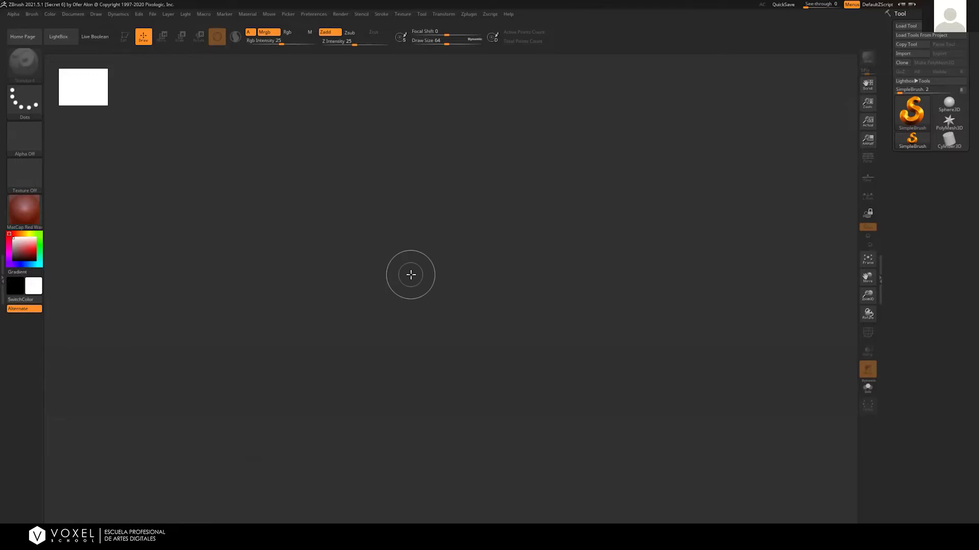
Load the tool Faucet.ZTL from the ZBrush folder inside WORKSHOP
{"action": "left_click", "coordinate": [911, 39]}
{"action": "left_click", "coordinate": [260, 224]}
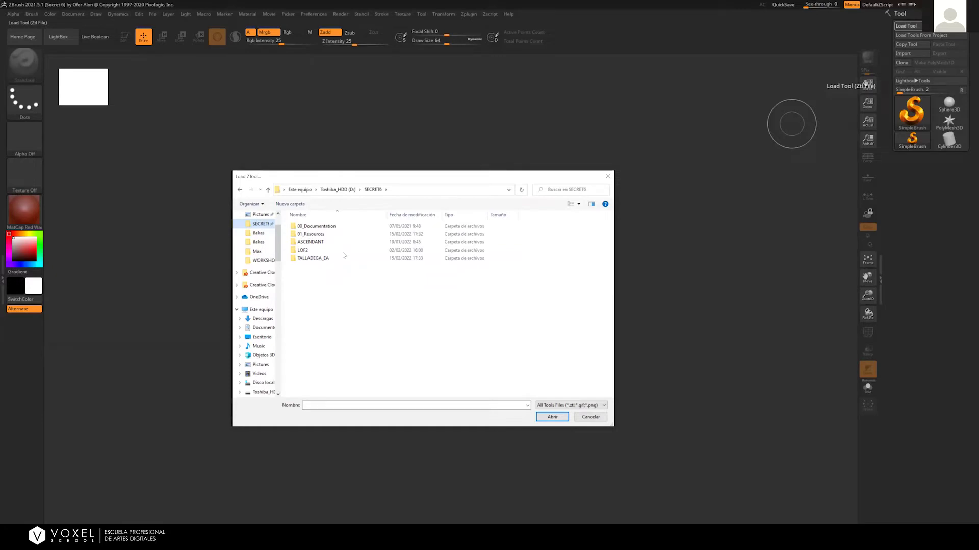
{"action": "left_click", "coordinate": [263, 260]}
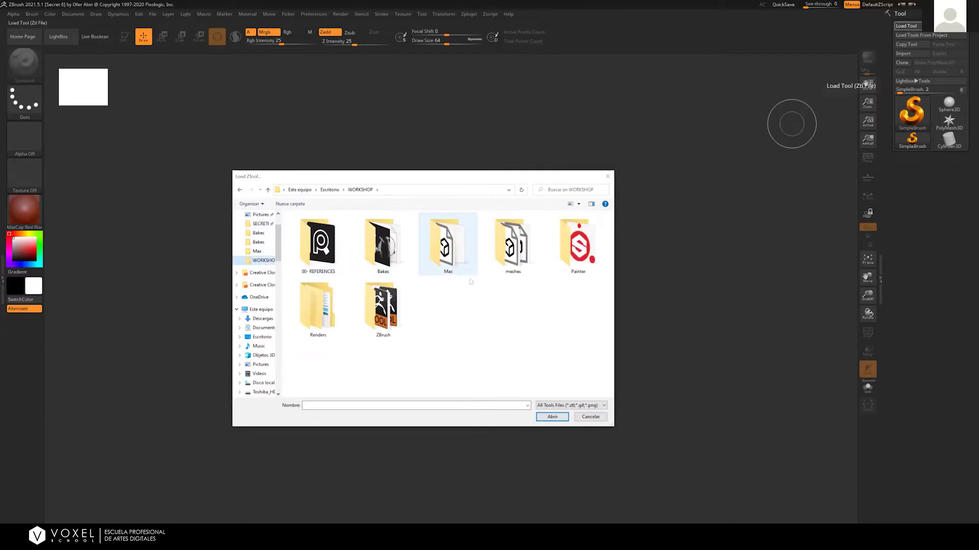
{"action": "double_click", "coordinate": [391, 303]}
{"action": "left_click", "coordinate": [360, 190]}
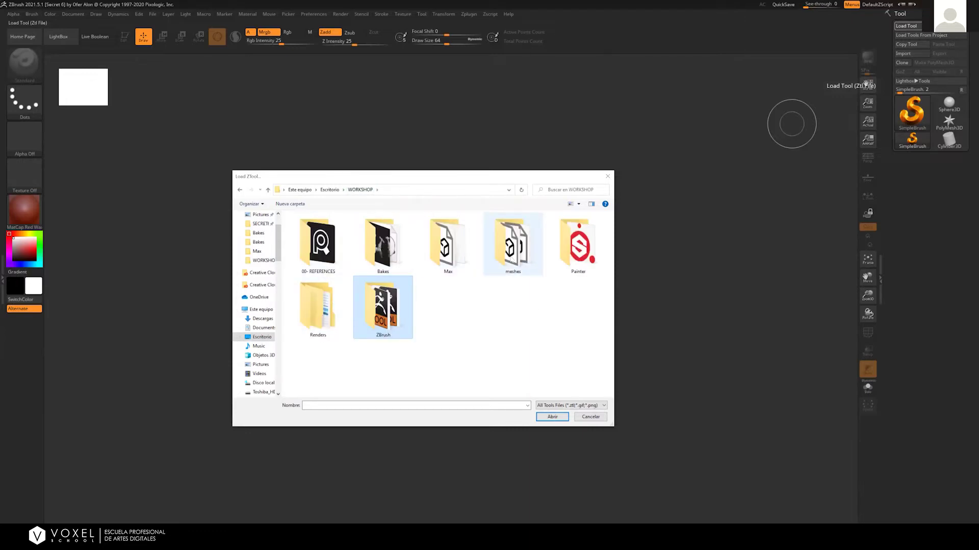
{"action": "double_click", "coordinate": [398, 307]}
{"action": "left_click", "coordinate": [321, 226]}
{"action": "double_click", "coordinate": [321, 226]}
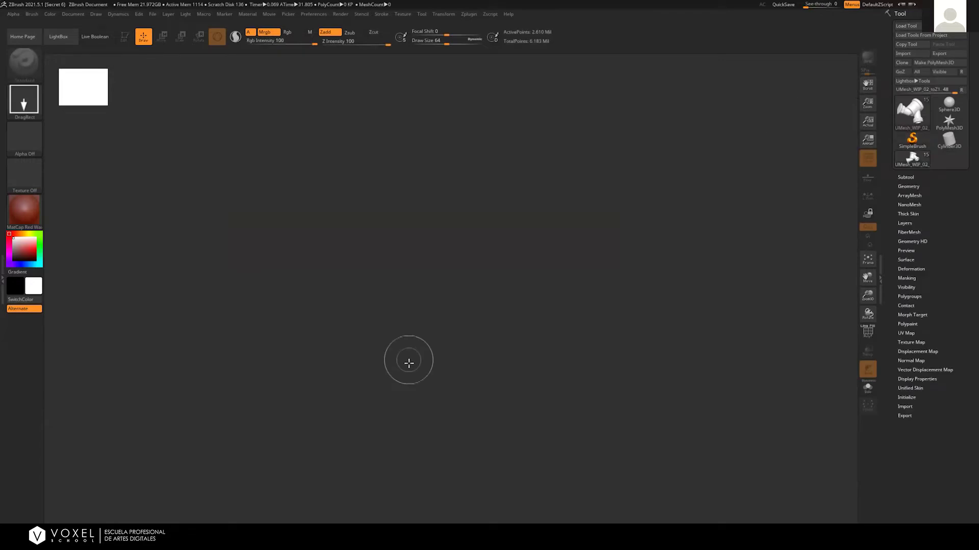
Switch to File Explorer and open WIP_01.JPG from the Screens folder of Renders > High WIP Renders
{"action": "key", "text": "super"}
{"action": "left_click", "coordinate": [301, 540]}
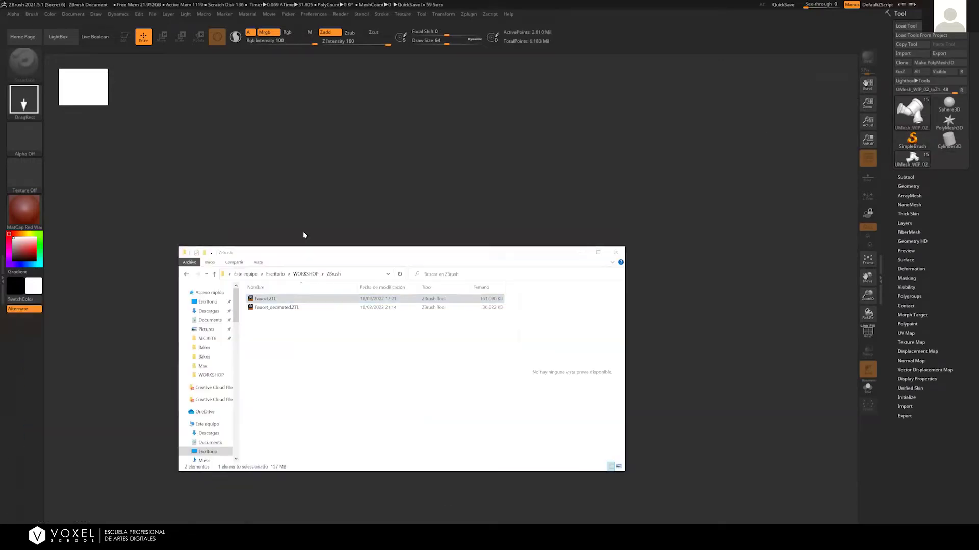
{"action": "left_click", "coordinate": [304, 274]}
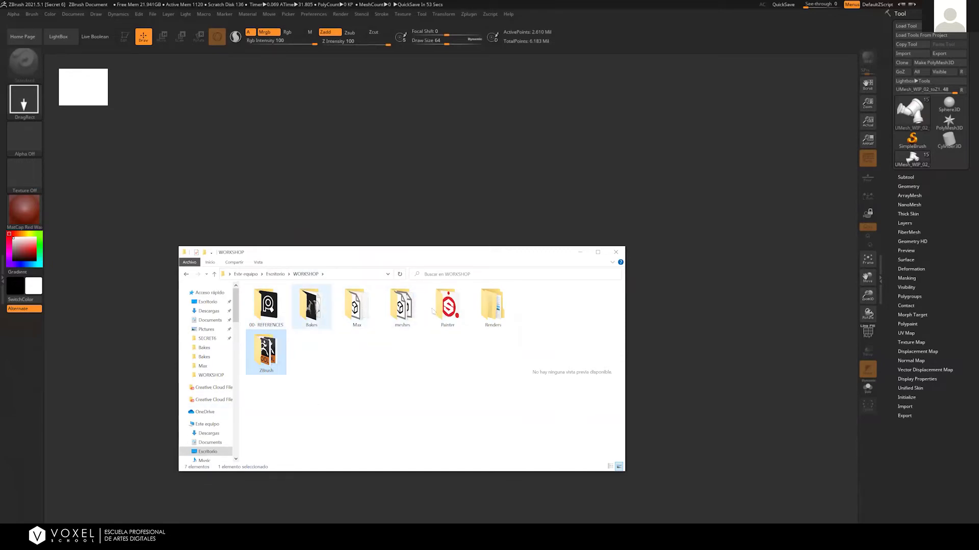
{"action": "double_click", "coordinate": [488, 306]}
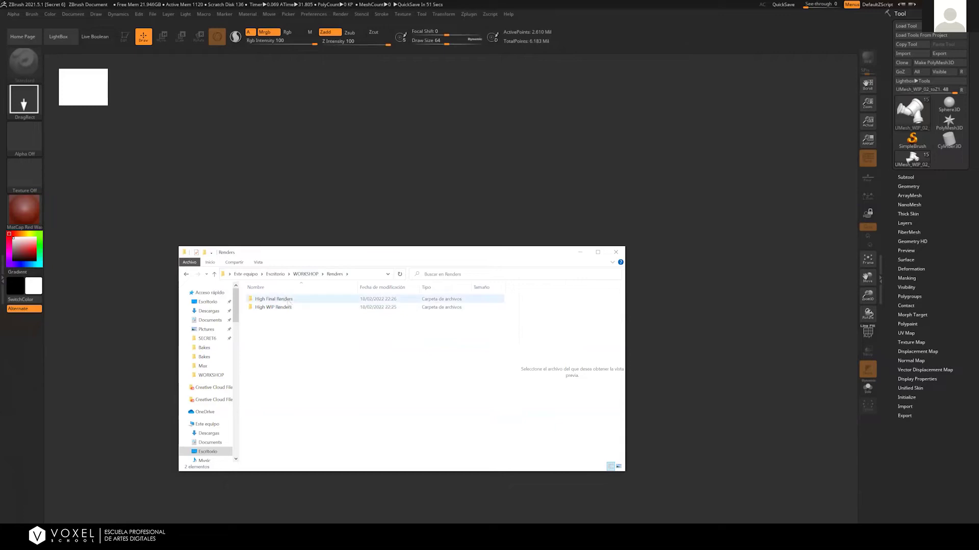
{"action": "double_click", "coordinate": [279, 306]}
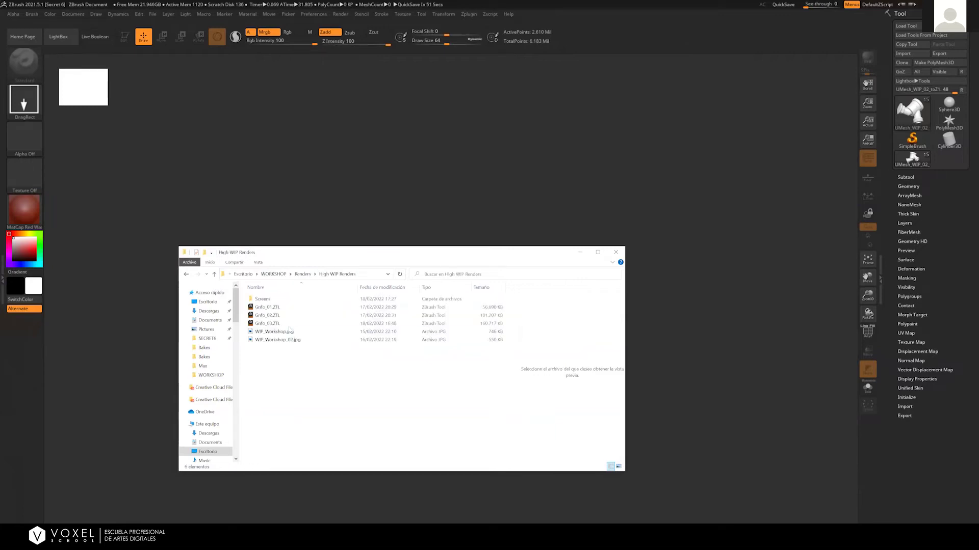
{"action": "double_click", "coordinate": [273, 299]}
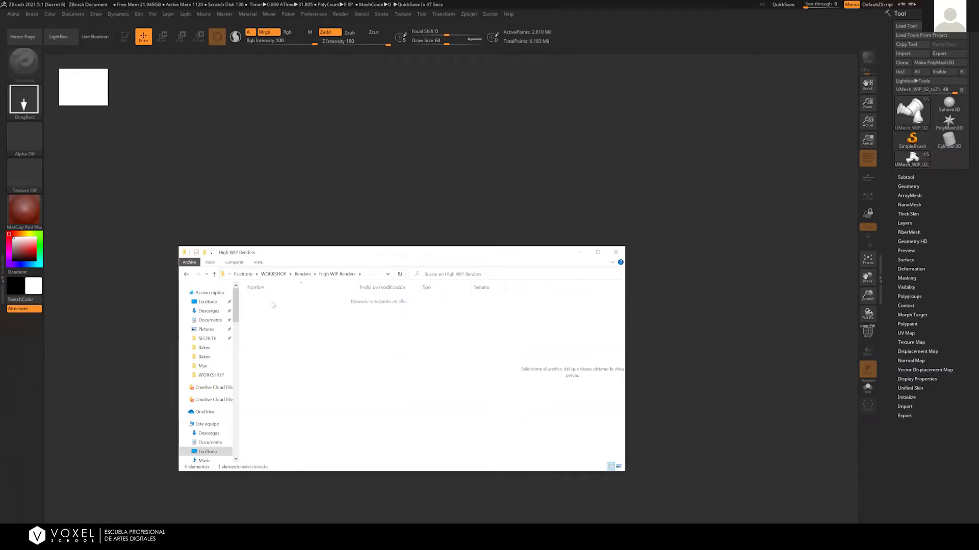
{"action": "left_click", "coordinate": [268, 309]}
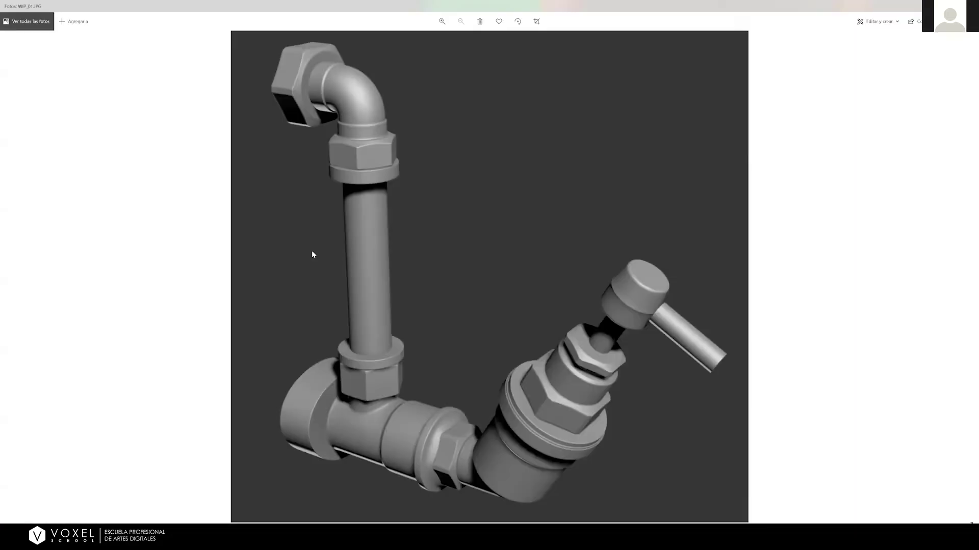
Browse the work-in-progress faucet renders through WIP_07.JPG and close the image viewer
{"action": "key", "text": "Right"}
{"action": "key", "text": "Right"}
{"action": "key", "text": "Right"}
{"action": "key", "text": "Right"}
{"action": "key", "text": "Right"}
{"action": "key", "text": "Right"}
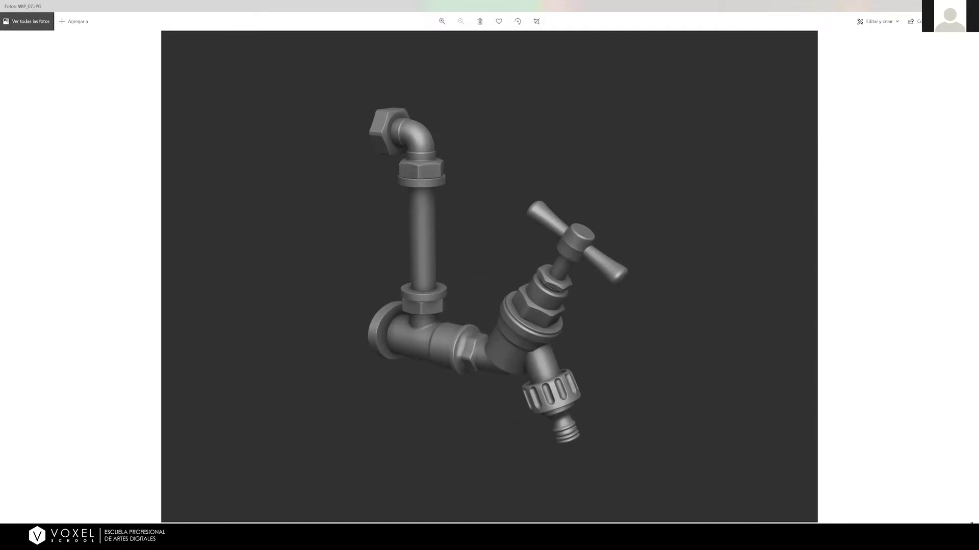
{"action": "key", "text": "alt+F4"}
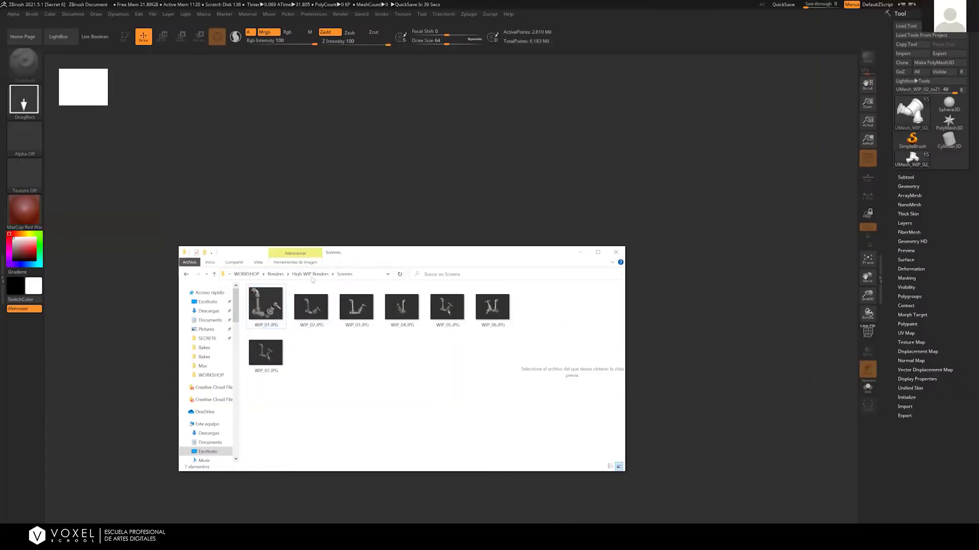
Open Final.jpg from the High Final Renders folder, compare it with Final01.jpg, and close the image viewer
{"action": "left_click", "coordinate": [296, 278]}
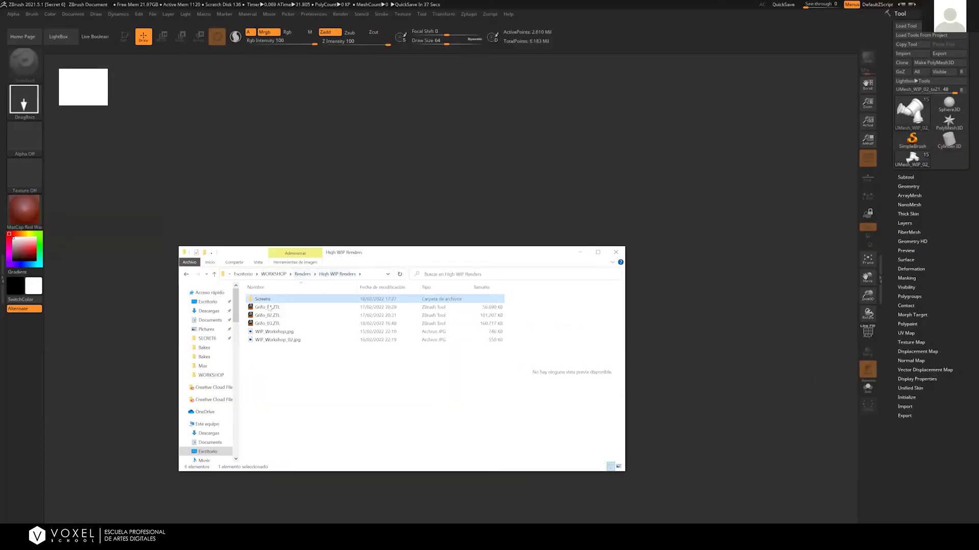
{"action": "left_click", "coordinate": [303, 273]}
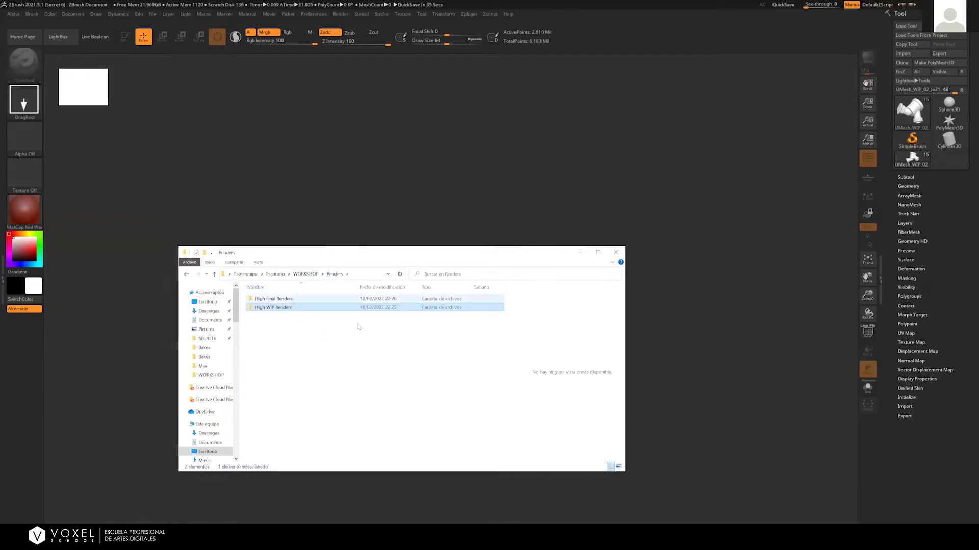
{"action": "double_click", "coordinate": [316, 300]}
{"action": "double_click", "coordinate": [311, 310]}
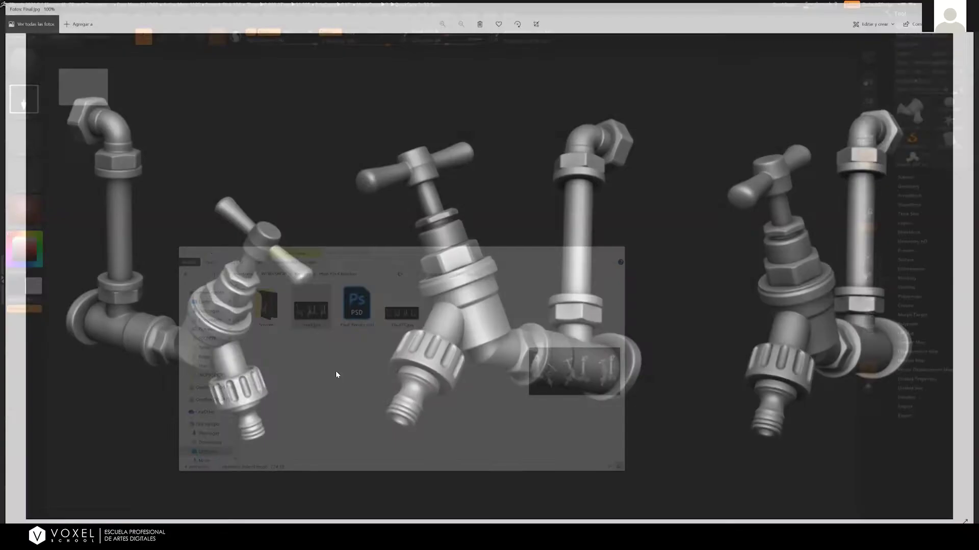
{"action": "key", "text": "Right"}
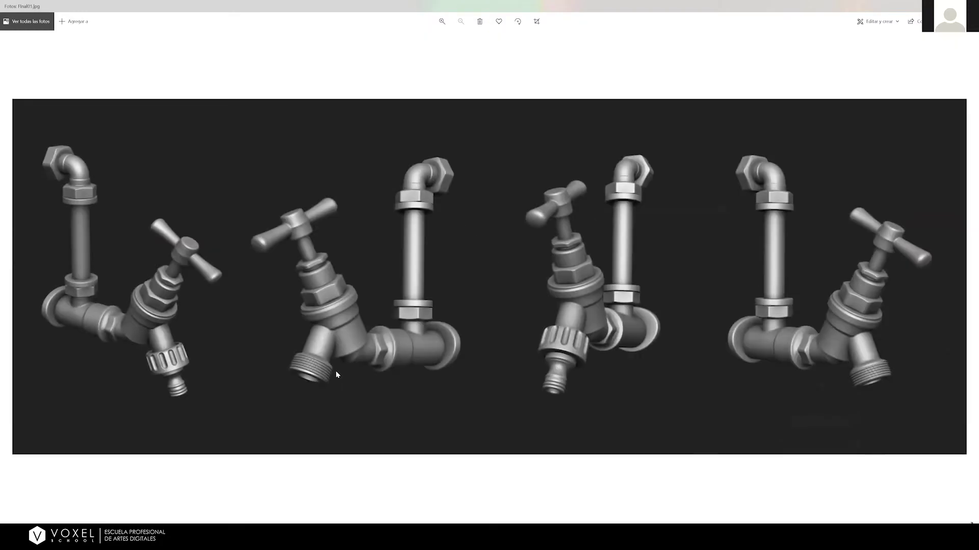
{"action": "key", "text": "Left"}
{"action": "key", "text": "Right"}
{"action": "key", "text": "alt+F4"}
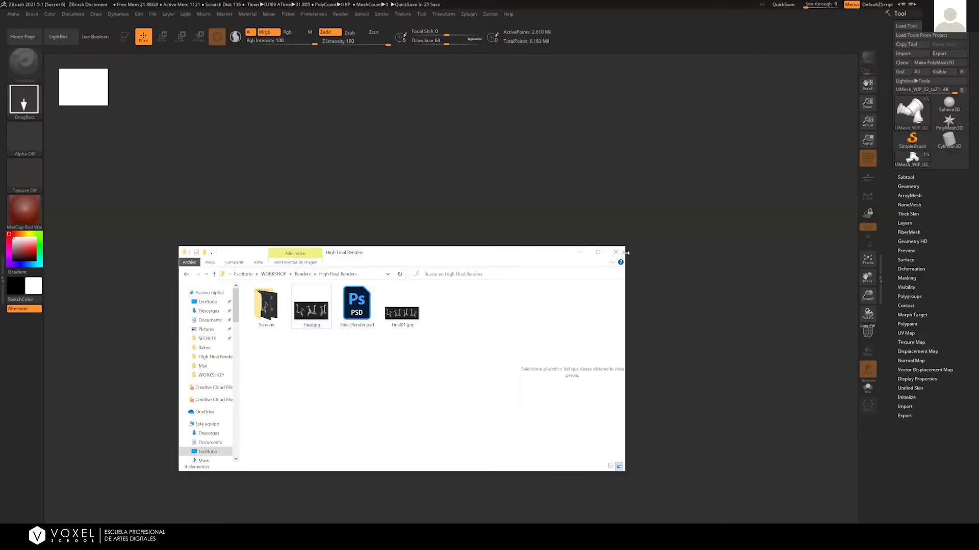
Minimize File Explorer and draw the loaded faucet tool upright at the centre of the ZBrush canvas
{"action": "left_click", "coordinate": [580, 252]}
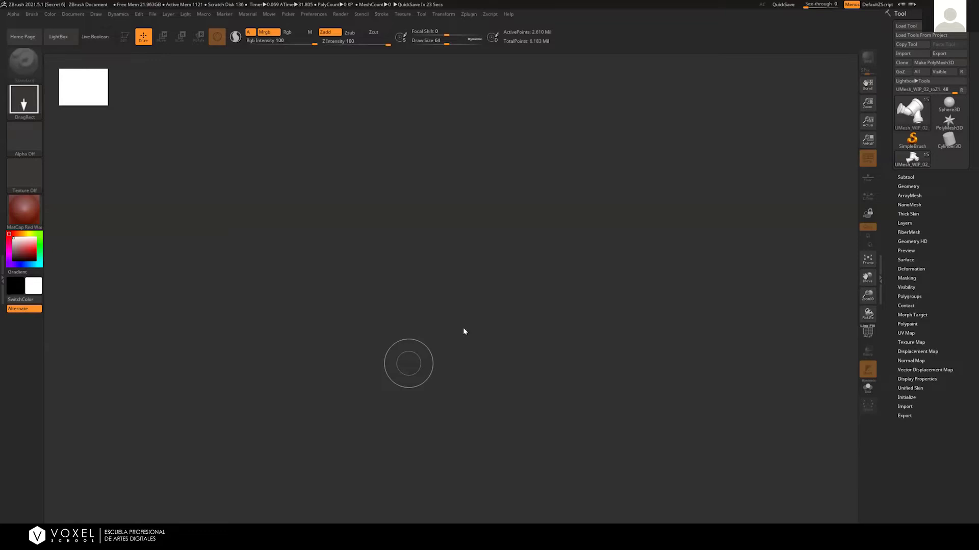
{"action": "left_click_drag", "start_coordinate": [413, 275], "coordinate": [413, 501]}
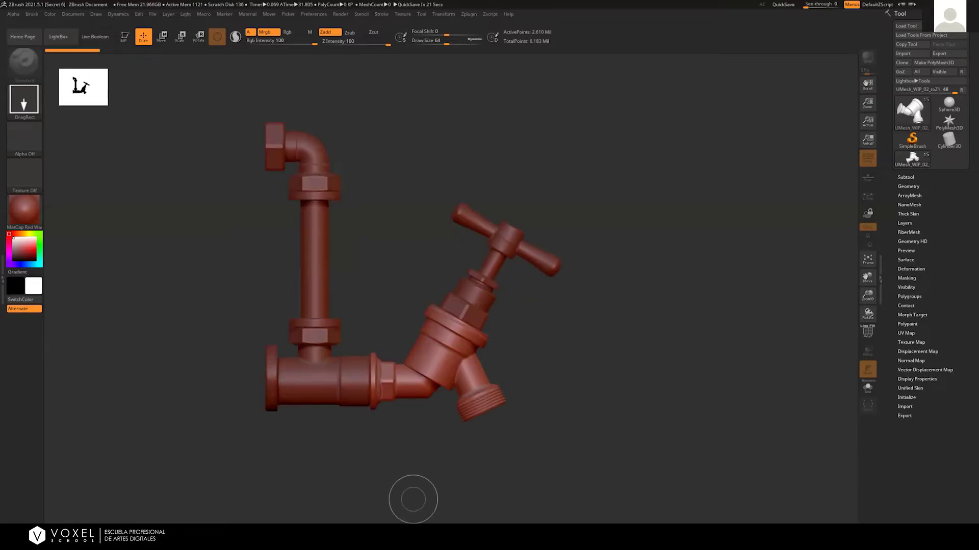
{"action": "key", "text": "super"}
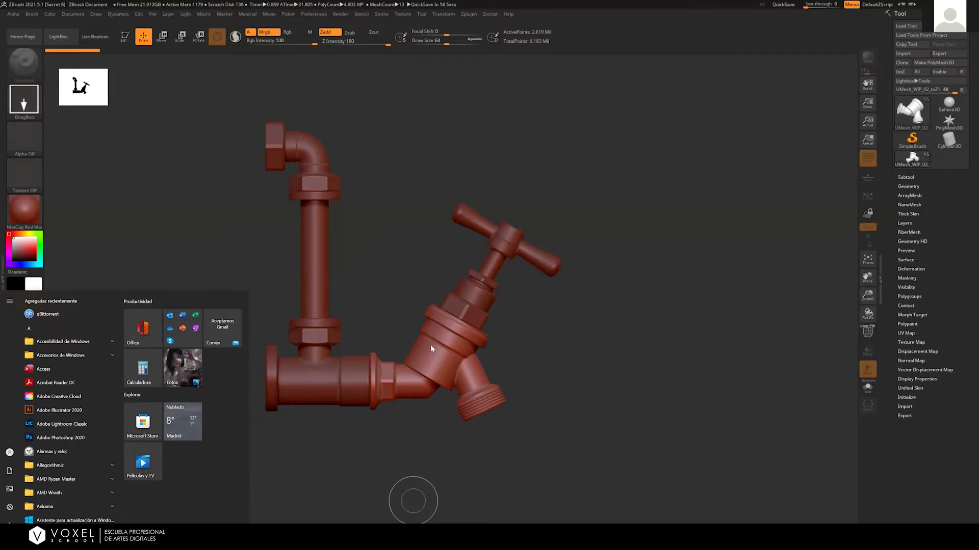
Put the faucet drawn on the canvas into Edit mode and view it at a slight angle
{"action": "left_click", "coordinate": [621, 278]}
{"action": "left_click", "coordinate": [128, 39]}
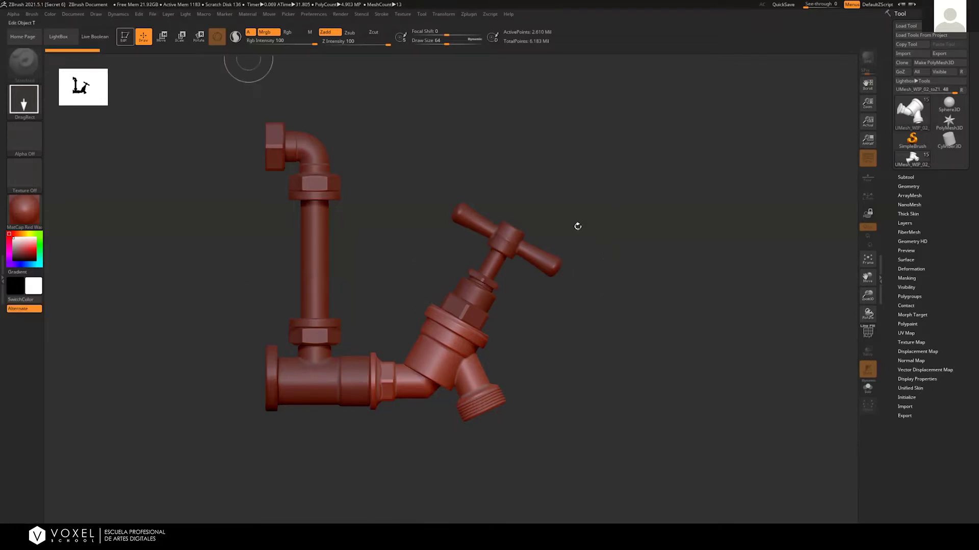
{"action": "left_click_drag", "start_coordinate": [629, 205], "coordinate": [802, 144]}
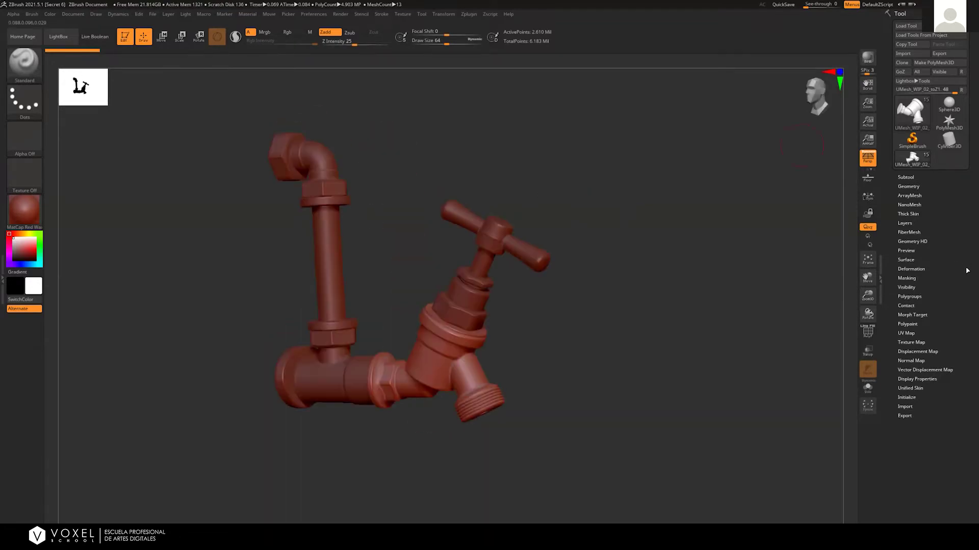
Expand the Subtool list and show the hidden hose connector UMesh_WIP_02_toZ15 and the WIP_02_toZ14 ring
{"action": "left_click", "coordinate": [905, 177]}
{"action": "mouse_move", "coordinate": [968, 267]}
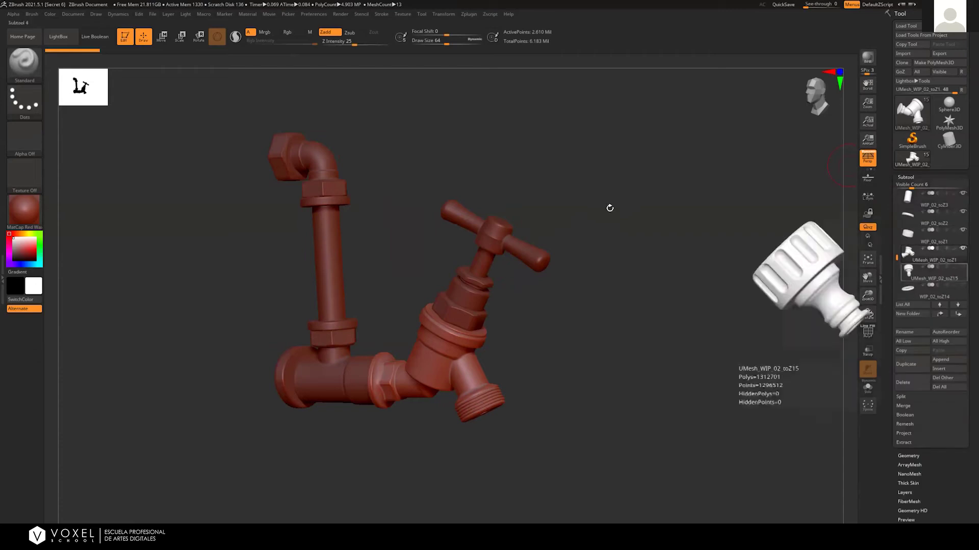
{"action": "mouse_move", "coordinate": [846, 275]}
{"action": "left_mouse_down"}
{"action": "mouse_move", "coordinate": [964, 285]}
{"action": "mouse_move", "coordinate": [888, 293]}
{"action": "mouse_move", "coordinate": [839, 279]}
{"action": "left_mouse_up"}
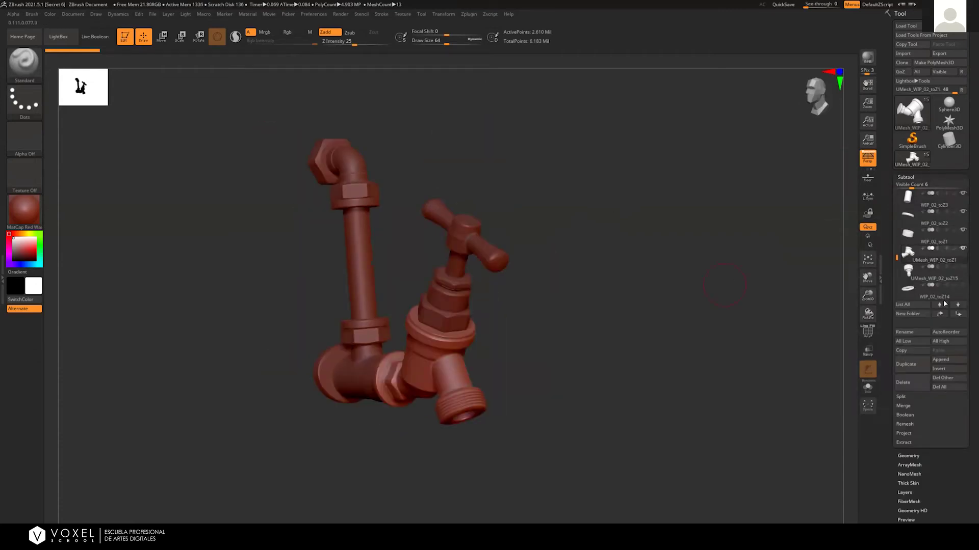
{"action": "left_click", "coordinate": [963, 284]}
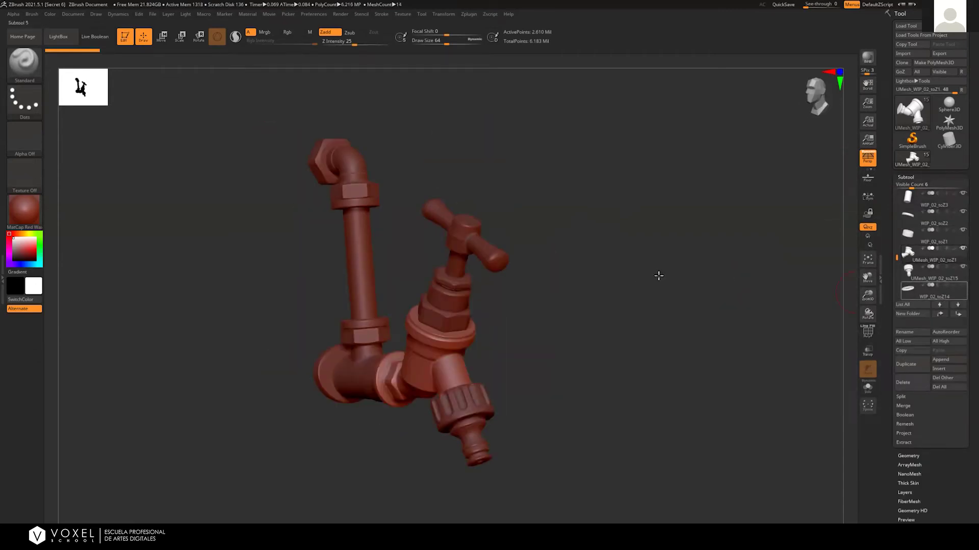
{"action": "left_click_drag", "start_coordinate": [677, 314], "coordinate": [522, 208]}
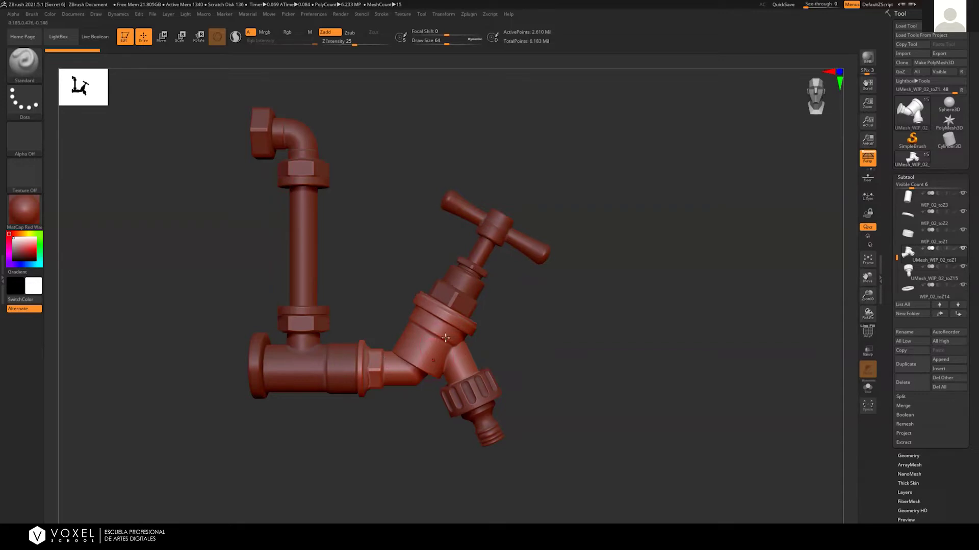
Examine the complete faucet from the side and at an angle, covering the valve, upper elbow and vertical pipe
{"action": "left_click_drag", "start_coordinate": [758, 328], "coordinate": [775, 324]}
{"action": "left_click_drag", "start_coordinate": [583, 297], "coordinate": [514, 274]}
{"action": "scroll", "coordinate": [923, 324], "scroll_direction": "down", "scroll_amount": 5}
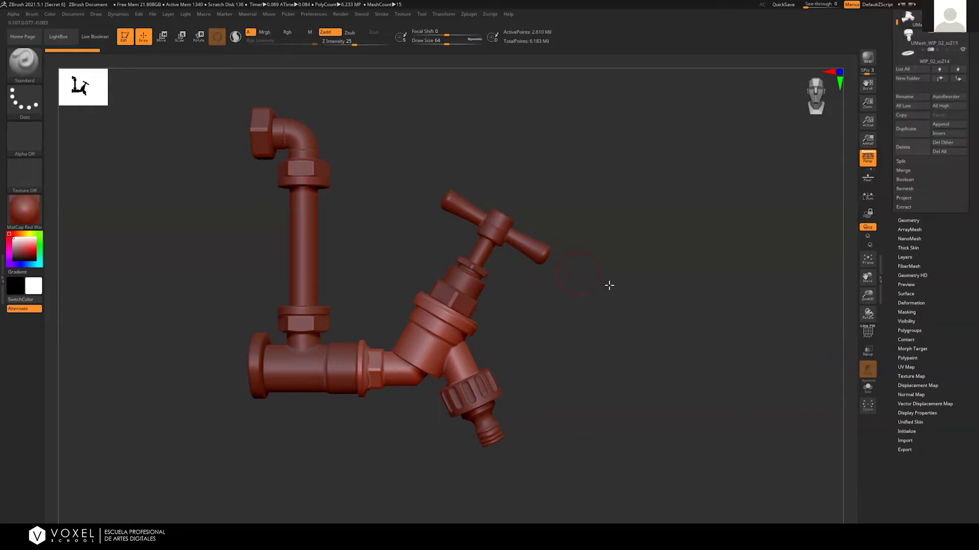
{"action": "left_click_drag", "start_coordinate": [610, 284], "coordinate": [623, 253]}
{"action": "left_click_drag", "start_coordinate": [546, 234], "coordinate": [297, 98]}
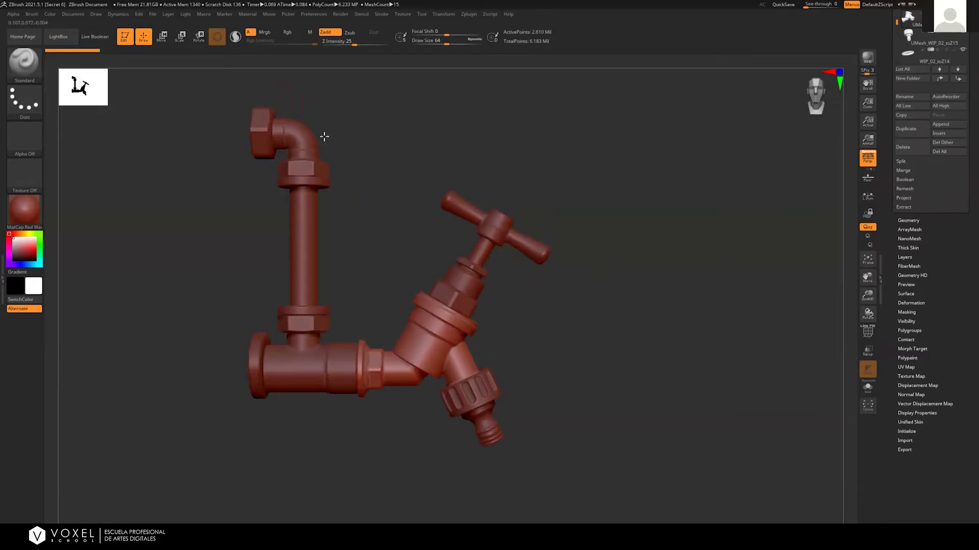
{"action": "left_click_drag", "start_coordinate": [389, 87], "coordinate": [345, 124]}
{"action": "left_click_drag", "start_coordinate": [424, 144], "coordinate": [323, 194]}
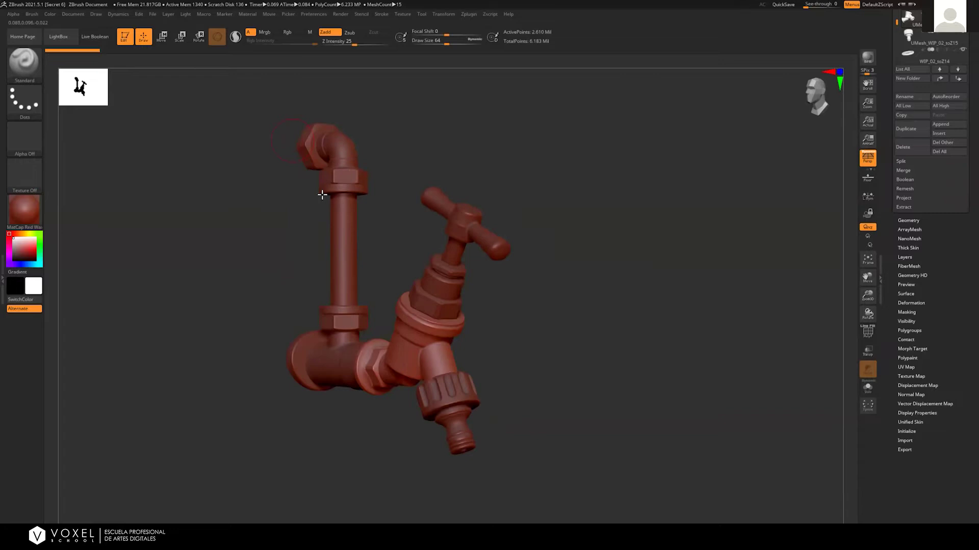
{"action": "left_click_drag", "start_coordinate": [671, 221], "coordinate": [327, 159]}
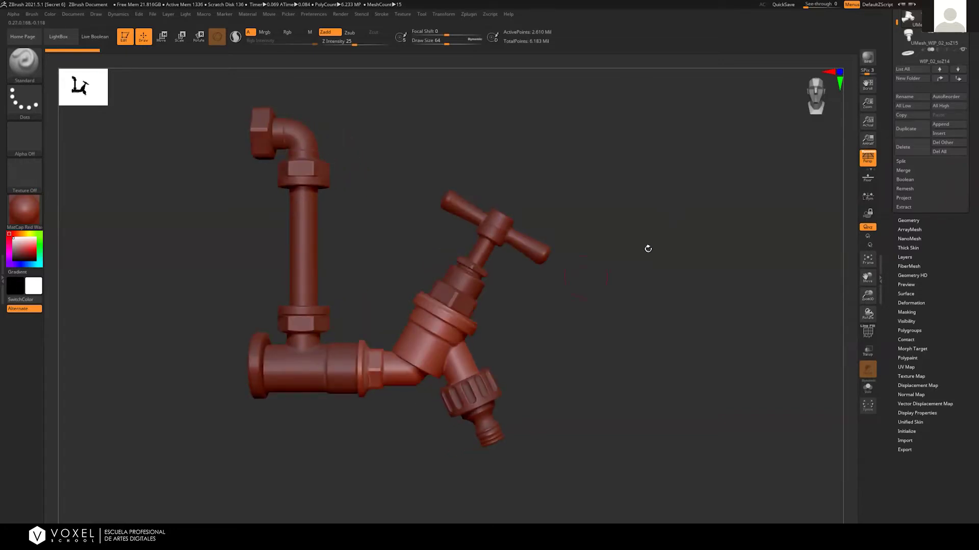
{"action": "left_click_drag", "start_coordinate": [968, 79], "coordinate": [967, 225]}
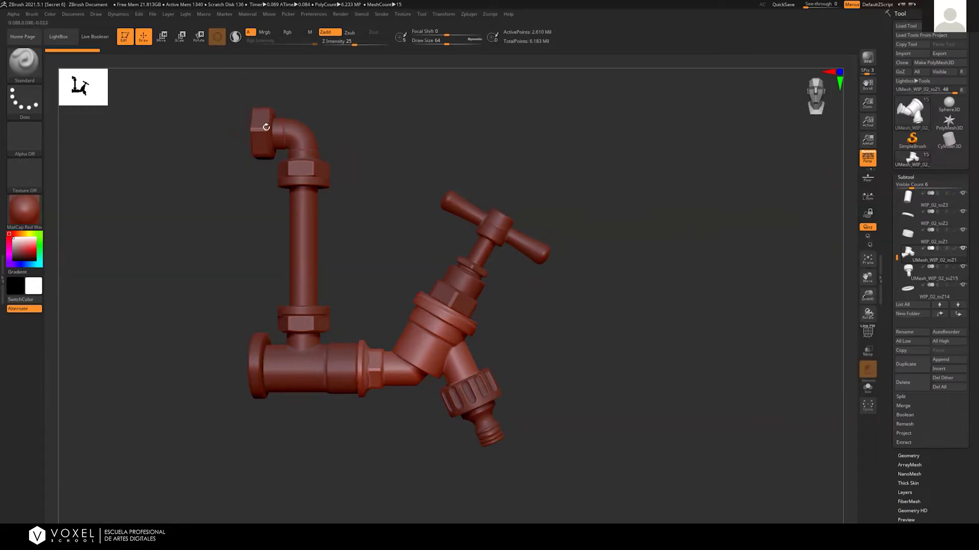
Make the hex-nut subtool named Faucet active and inspect its nuts from an angle and from the side
{"action": "left_click", "coordinate": [253, 109], "text": "alt"}
{"action": "left_click_drag", "start_coordinate": [350, 131], "coordinate": [482, 177]}
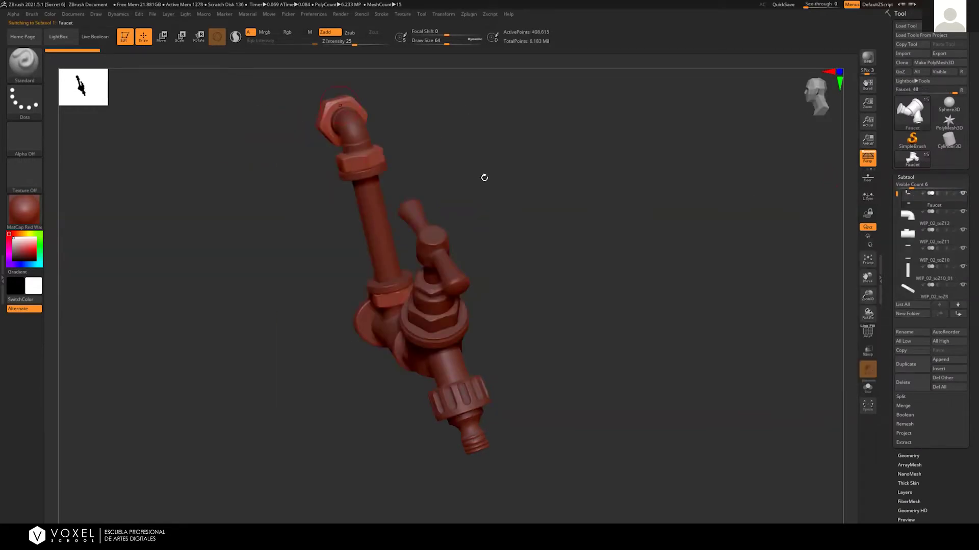
{"action": "left_click_drag", "start_coordinate": [358, 336], "coordinate": [391, 334], "text": "shift"}
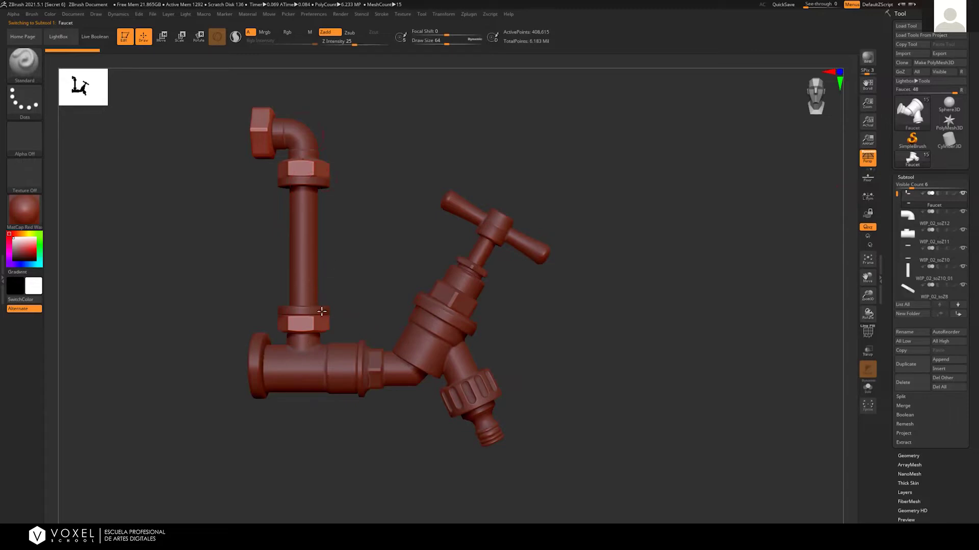
{"action": "left_click_drag", "start_coordinate": [402, 255], "coordinate": [542, 331]}
Make the valve body subtool UMesh_WIP_02_toZ1 active and switch the material to BasicMaterial
{"action": "left_click", "coordinate": [420, 347], "text": "alt"}
{"action": "left_click_drag", "start_coordinate": [558, 365], "coordinate": [554, 349], "text": "alt"}
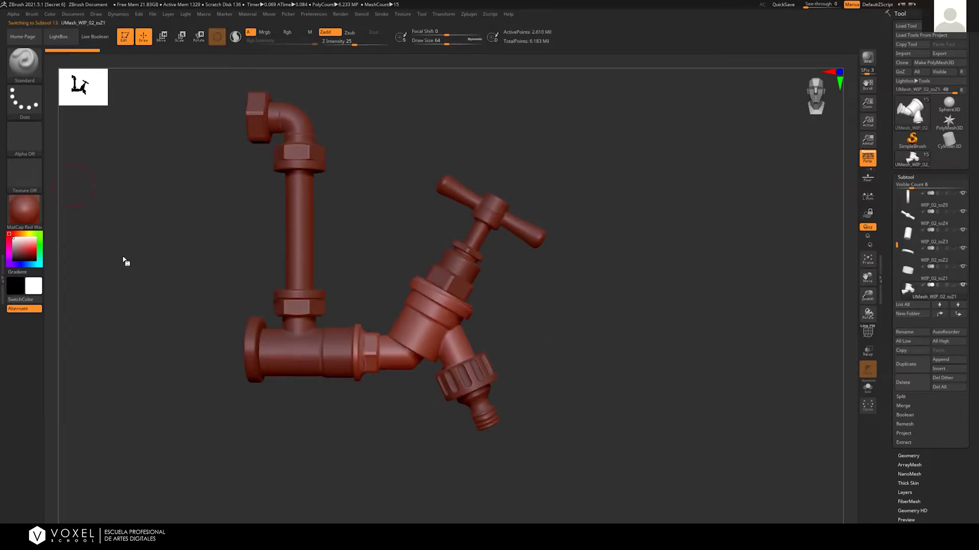
{"action": "key", "text": "m"}
{"action": "left_click", "coordinate": [502, 288]}
Examine the valve body's softened edges and joints up close, including where it meets the angled pipe and the hose connector
{"action": "left_click_drag", "start_coordinate": [534, 327], "coordinate": [498, 322], "text": "alt"}
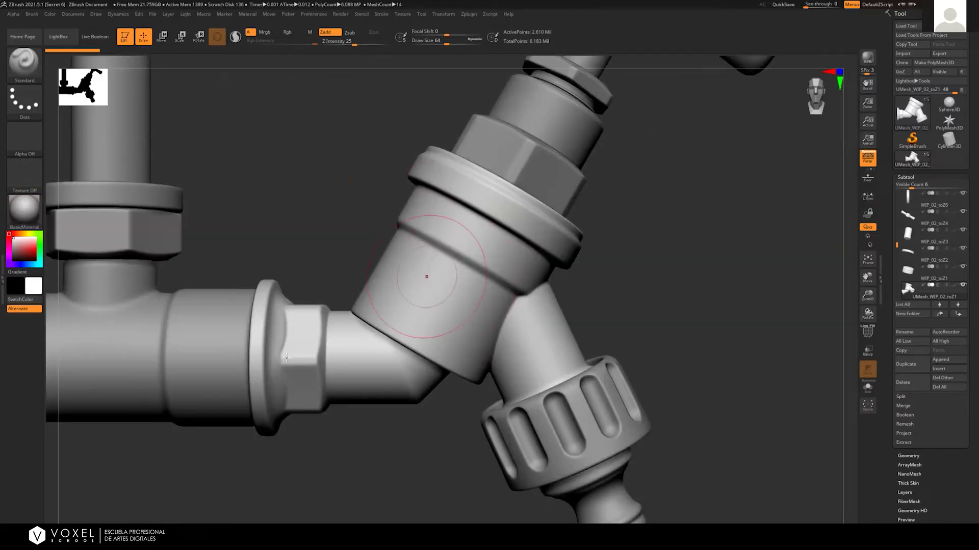
{"action": "left_click_drag", "start_coordinate": [629, 282], "coordinate": [618, 283]}
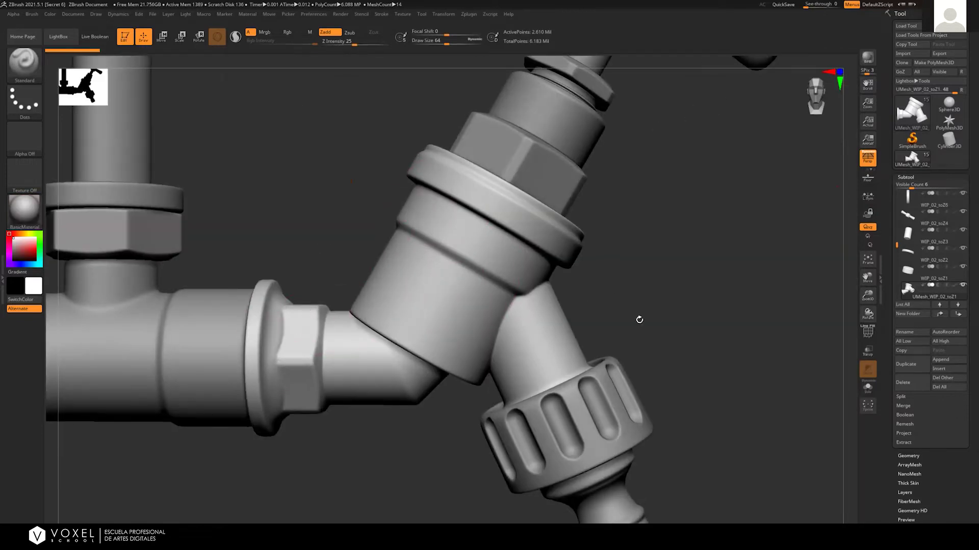
{"action": "left_click_drag", "start_coordinate": [639, 320], "coordinate": [635, 321]}
{"action": "left_click_drag", "start_coordinate": [576, 278], "coordinate": [624, 311], "text": "alt"}
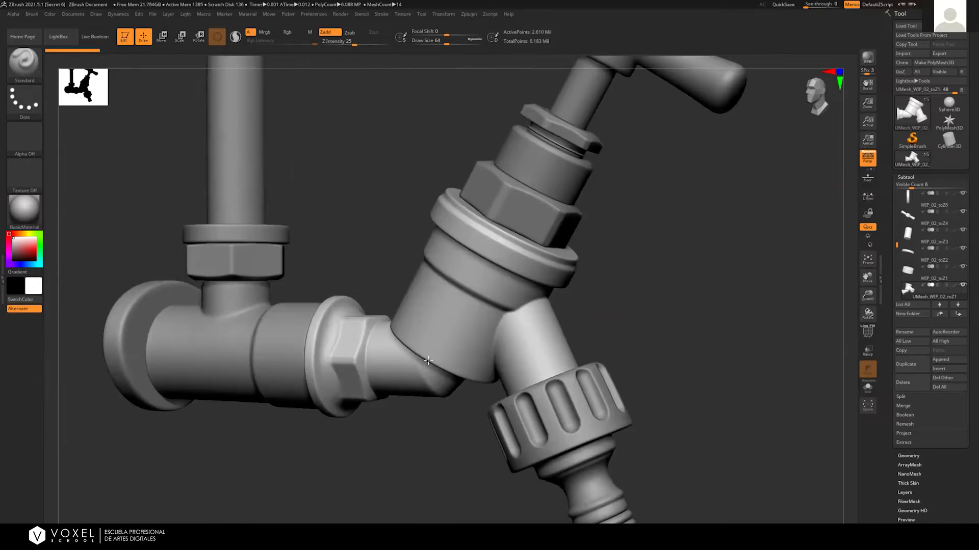
{"action": "right_click_drag", "start_coordinate": [428, 360], "coordinate": [497, 329], "text": "shift"}
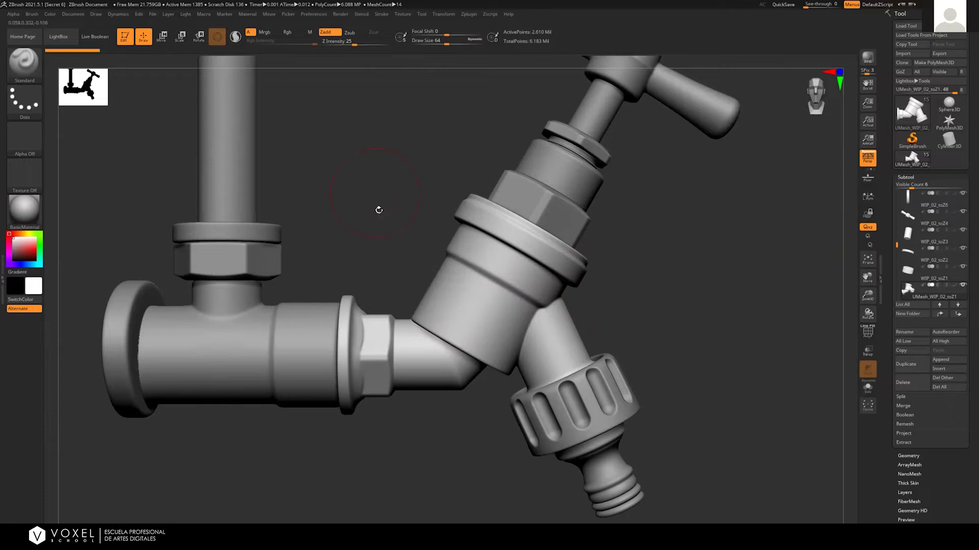
{"action": "right_click_drag", "start_coordinate": [351, 265], "coordinate": [331, 286], "text": "ctrl"}
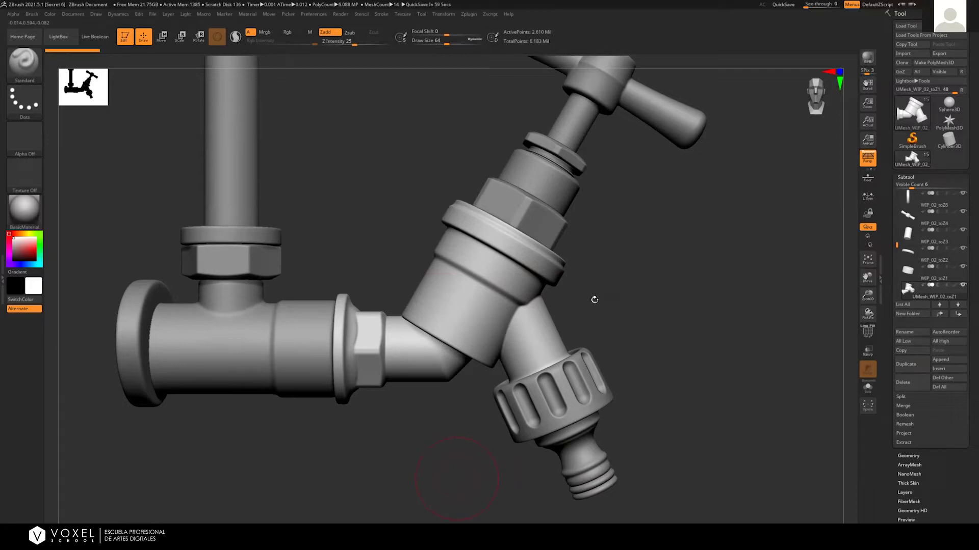
{"action": "left_click_drag", "start_coordinate": [654, 320], "coordinate": [704, 350], "text": "alt"}
{"action": "left_click_drag", "start_coordinate": [358, 243], "coordinate": [411, 275], "text": "alt"}
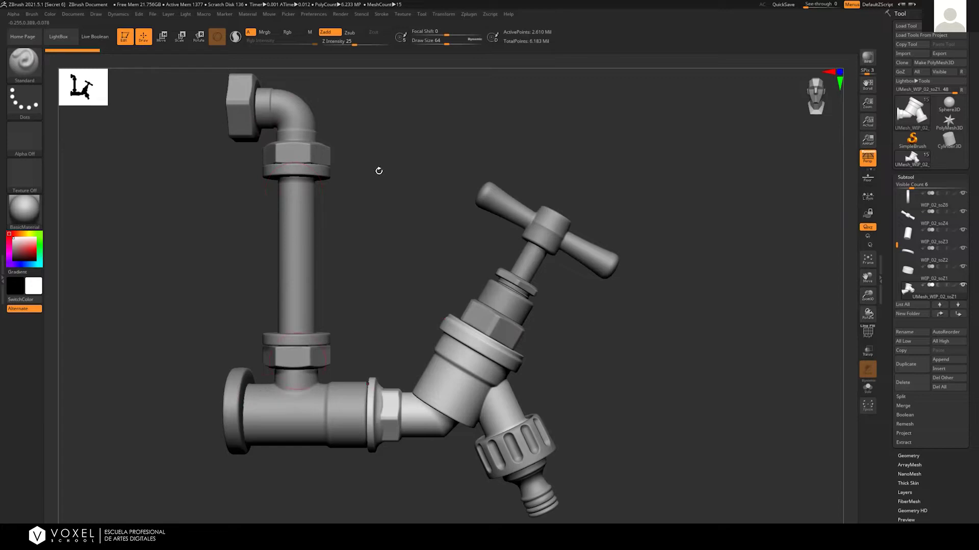
Make the hose connector subtool UMesh_WIP_02_toZ15 active and frame the whole faucet
{"action": "left_click_drag", "start_coordinate": [380, 255], "coordinate": [524, 380]}
{"action": "left_click", "coordinate": [503, 390], "text": "alt"}
{"action": "left_click_drag", "start_coordinate": [595, 377], "coordinate": [667, 303], "text": "shift"}
{"action": "left_click_drag", "start_coordinate": [642, 349], "coordinate": [852, 267]}
{"action": "left_click_drag", "start_coordinate": [786, 294], "coordinate": [620, 192]}
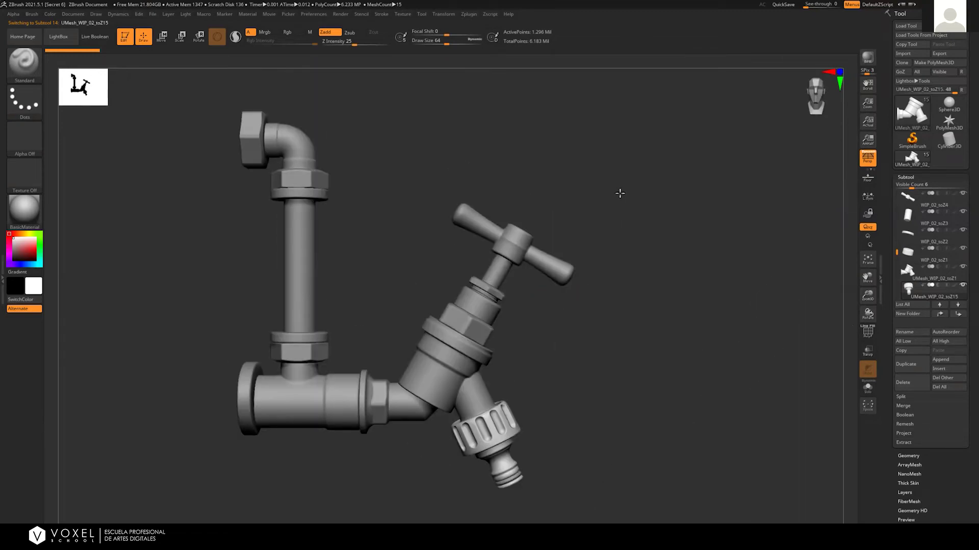
Inspect the faucet's valve, handle and hose connector shading from slightly rotated close-up views
{"action": "left_click_drag", "start_coordinate": [269, 127], "coordinate": [245, 125]}
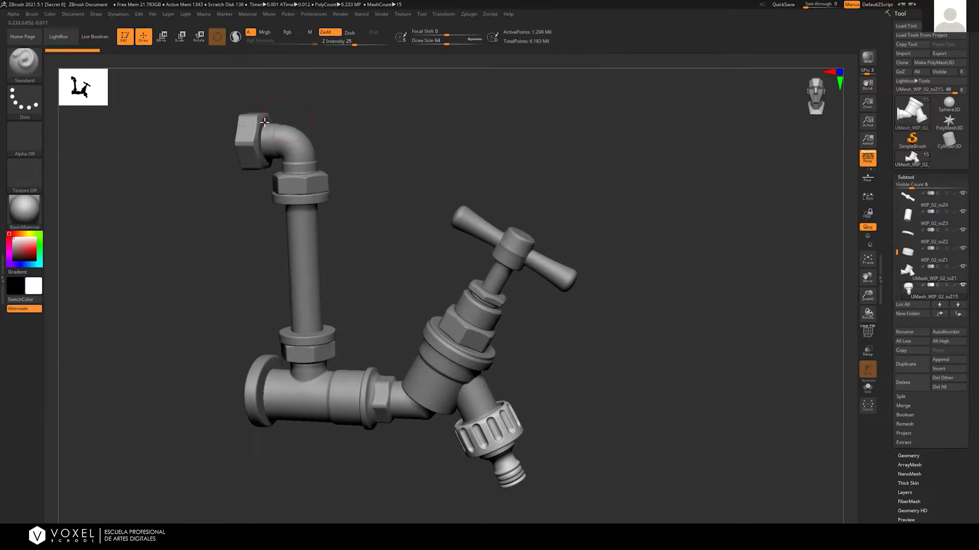
{"action": "left_click_drag", "start_coordinate": [616, 371], "coordinate": [584, 300], "text": "alt"}
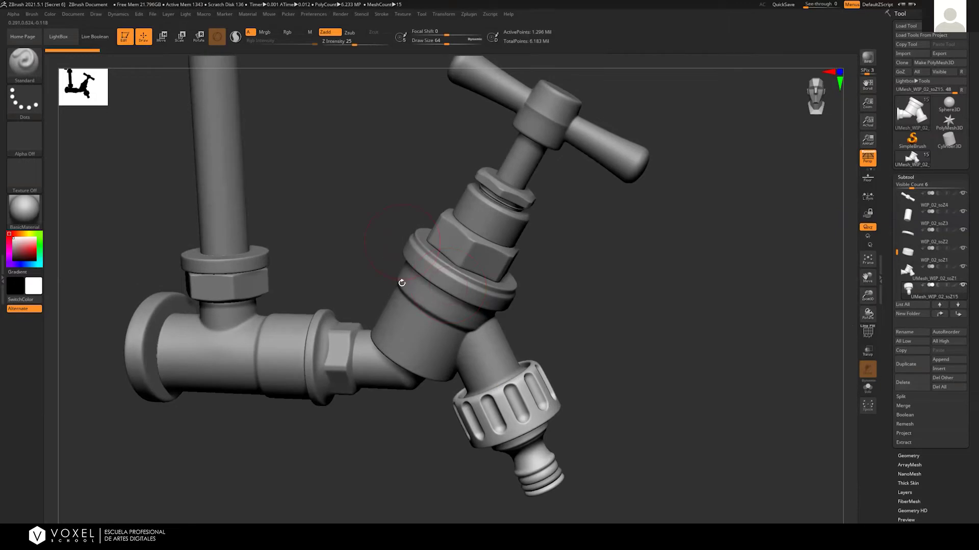
{"action": "left_click_drag", "start_coordinate": [651, 308], "coordinate": [682, 316]}
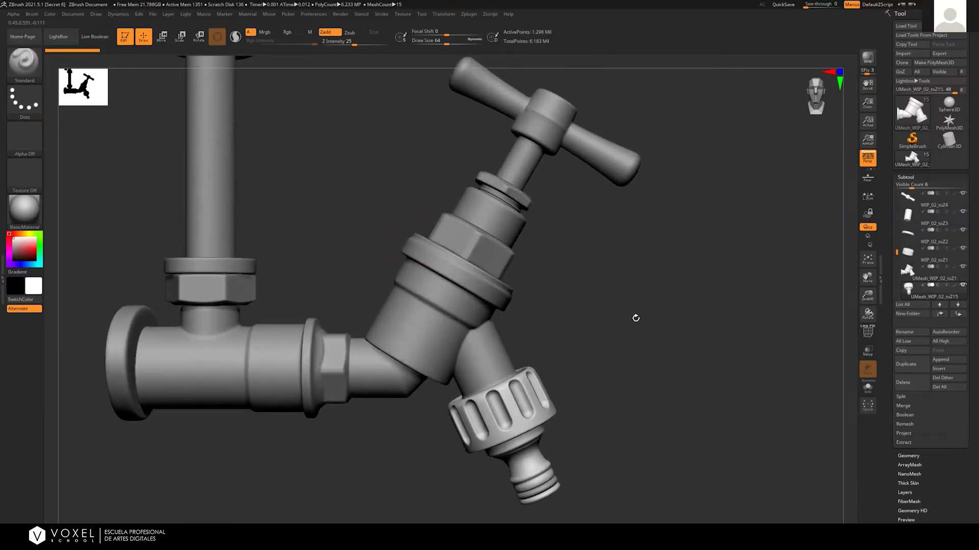
{"action": "scroll", "coordinate": [369, 244], "scroll_direction": "down", "scroll_amount": 2}
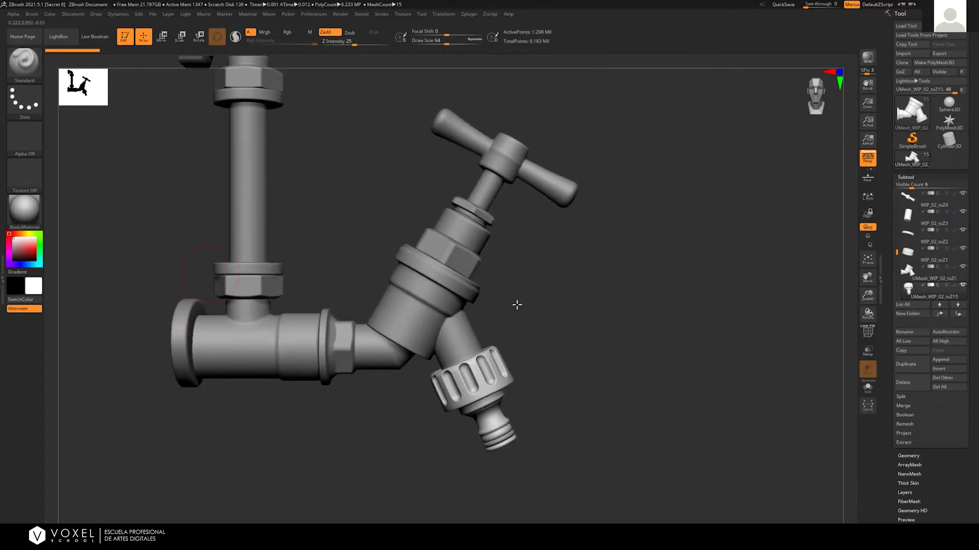
{"action": "left_click_drag", "start_coordinate": [507, 300], "coordinate": [537, 293]}
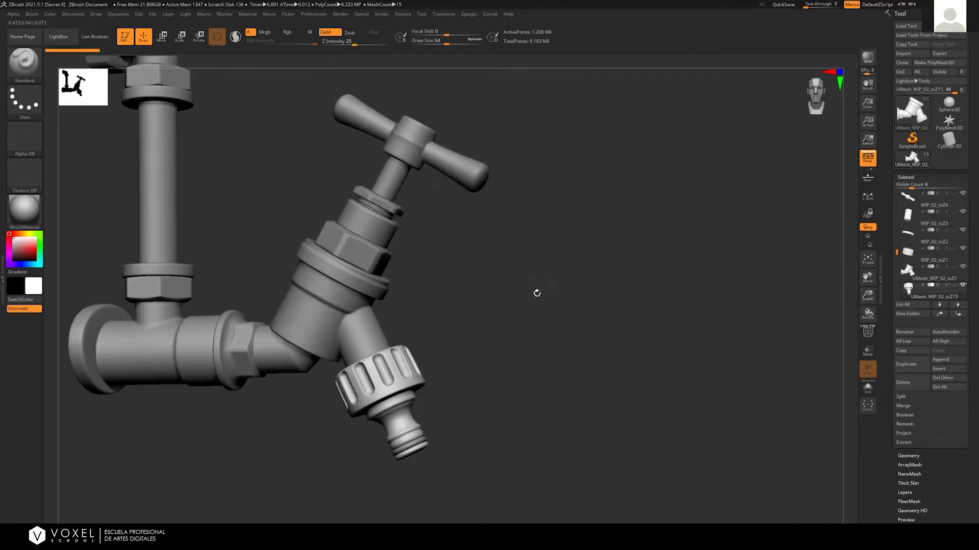
{"action": "scroll", "coordinate": [537, 293], "scroll_direction": "down", "scroll_amount": 2}
{"action": "left_click_drag", "start_coordinate": [507, 169], "coordinate": [614, 260]}
Switch the active tool from the faucet to the PolyMesh3D star
{"action": "left_click_drag", "start_coordinate": [897, 251], "coordinate": [896, 285]}
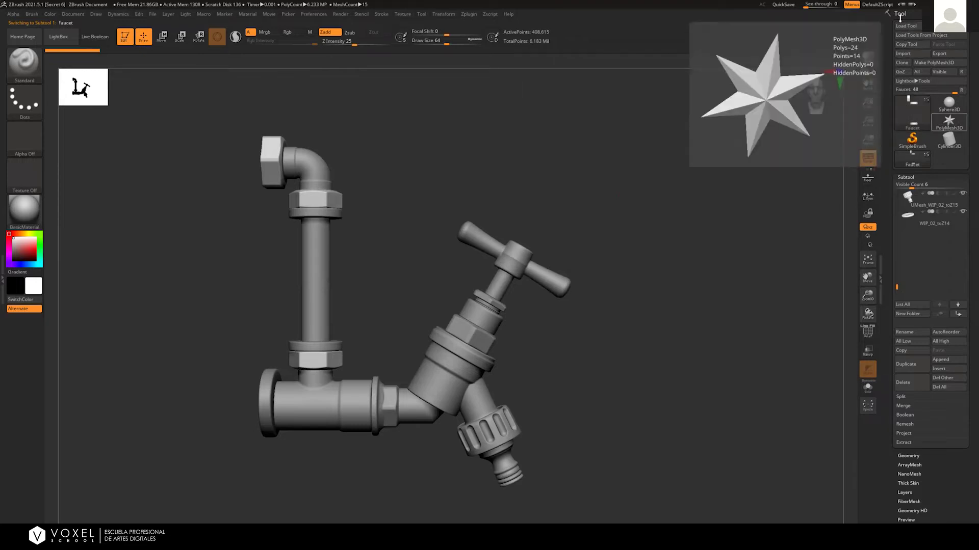
{"action": "left_click", "coordinate": [940, 127]}
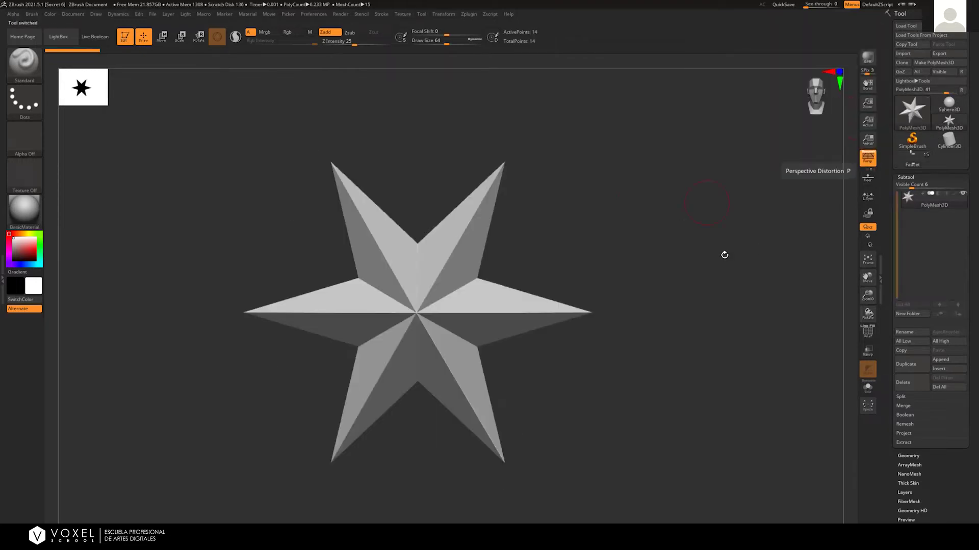
{"action": "left_click_drag", "start_coordinate": [760, 226], "coordinate": [782, 257]}
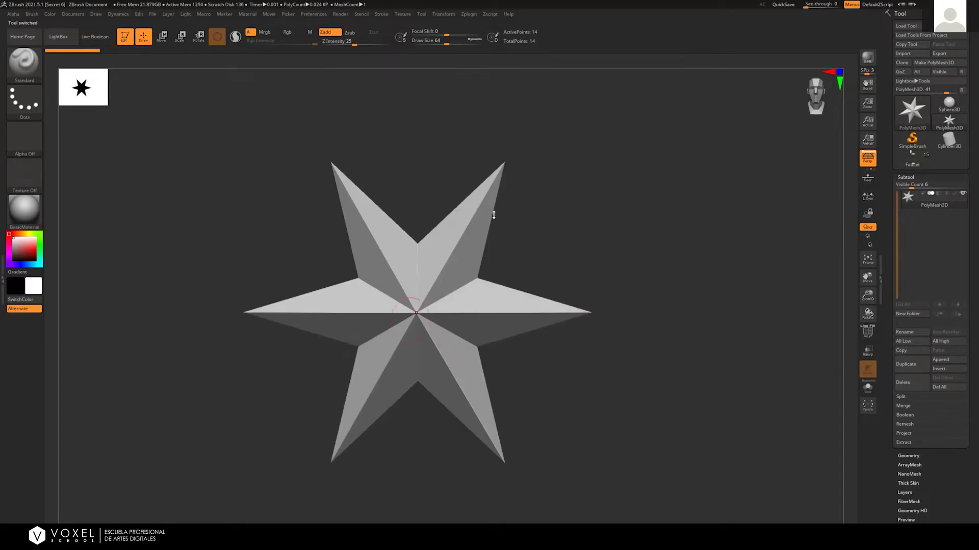
{"action": "left_click", "coordinate": [949, 178]}
{"action": "left_click", "coordinate": [949, 177]}
{"action": "left_click", "coordinate": [938, 175]}
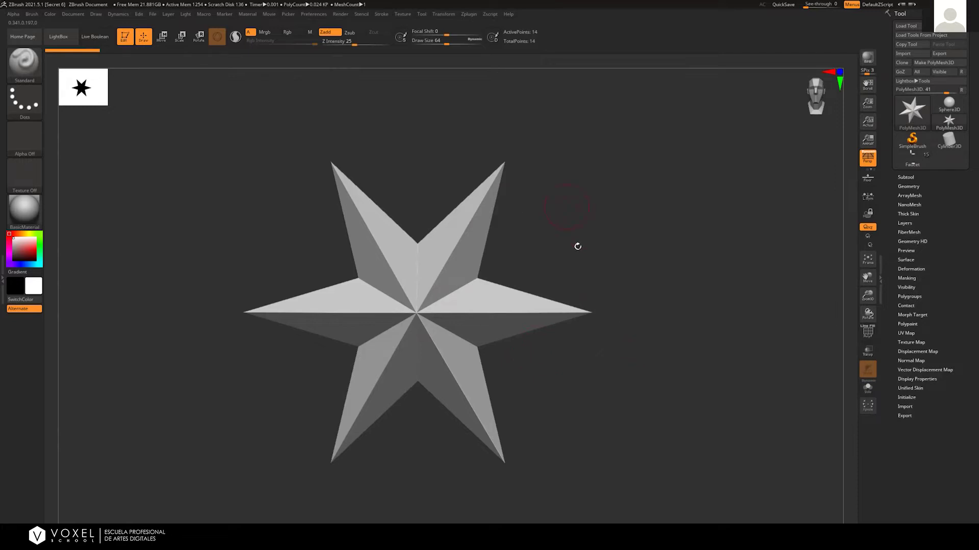
{"action": "left_click_drag", "start_coordinate": [567, 246], "coordinate": [643, 287]}
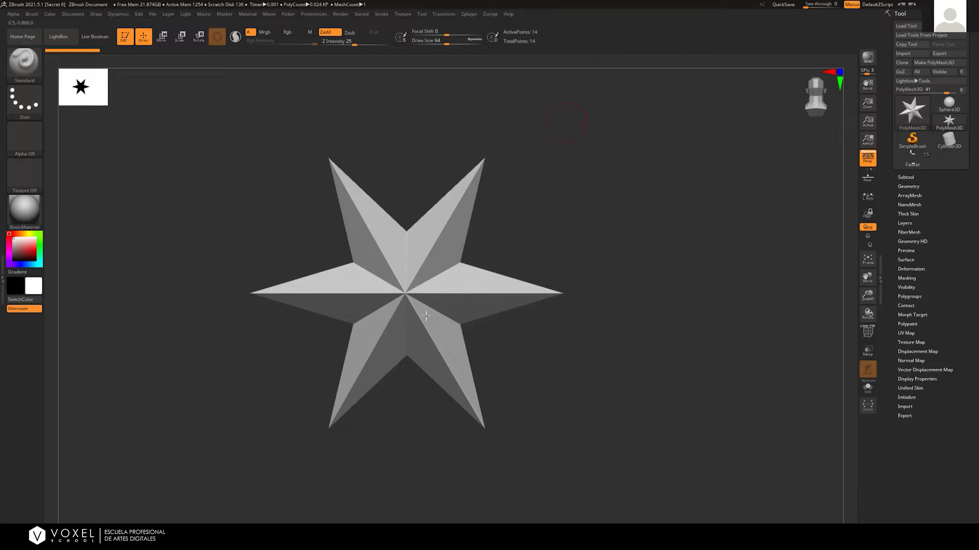
{"action": "left_click_drag", "start_coordinate": [743, 267], "coordinate": [896, 136]}
{"action": "left_click", "coordinate": [905, 177]}
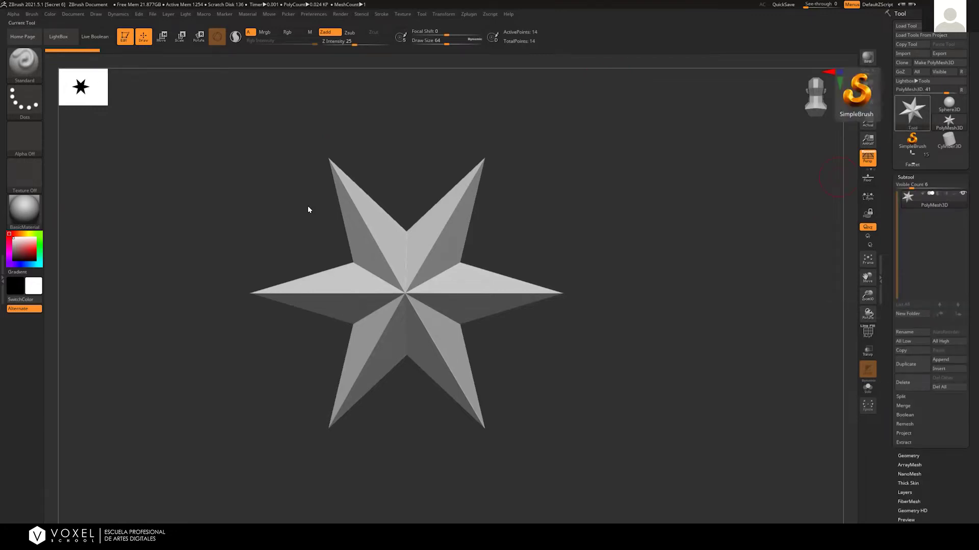
Import the mesh WIP_03_toZ.obj from the meshes folder inside WORKSHOP
{"action": "left_click", "coordinate": [902, 53]}
{"action": "left_click", "coordinate": [353, 192]}
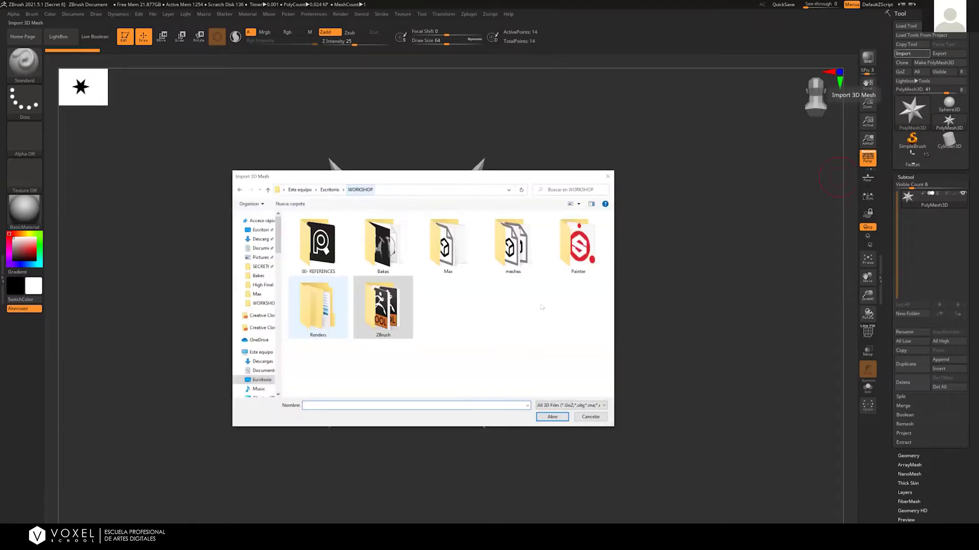
{"action": "double_click", "coordinate": [384, 308]}
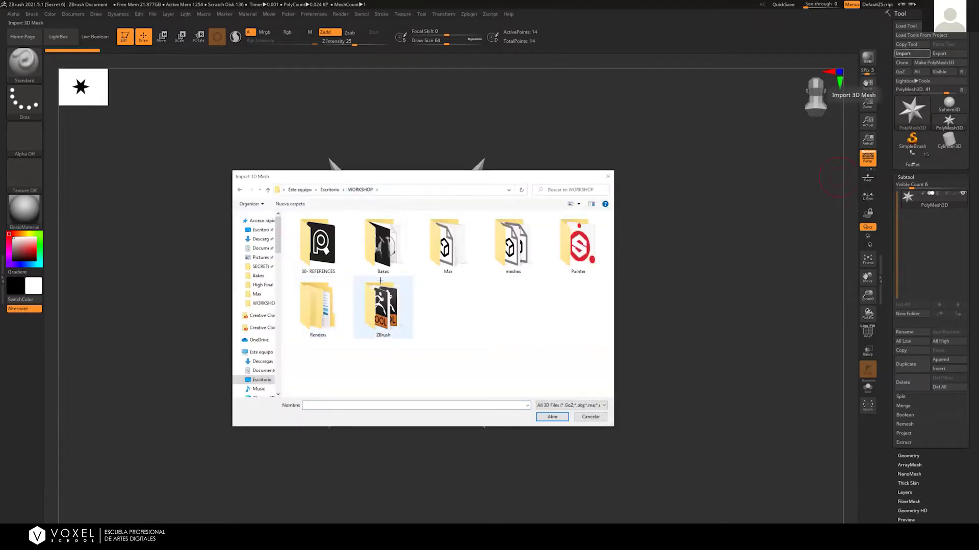
{"action": "left_click", "coordinate": [360, 190]}
{"action": "double_click", "coordinate": [447, 242]}
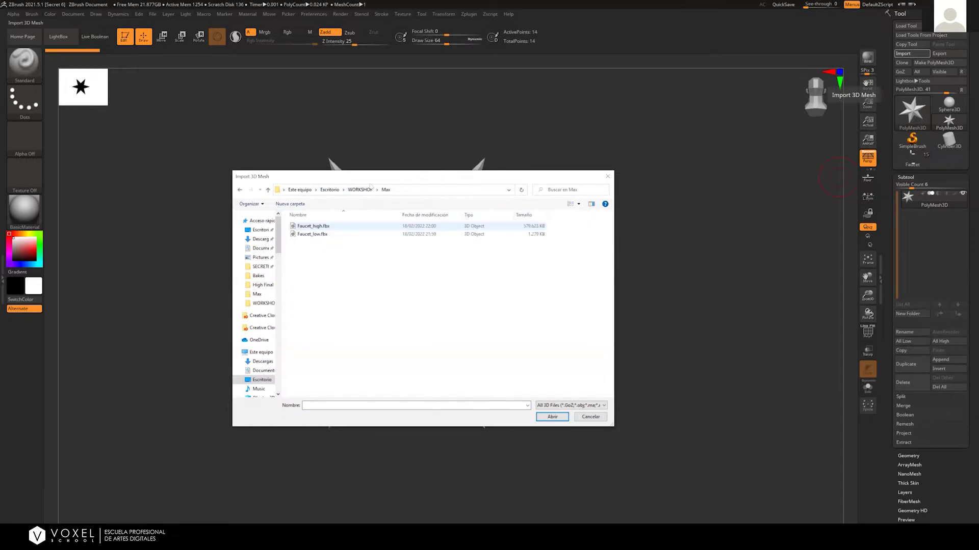
{"action": "key", "text": "alt+Up"}
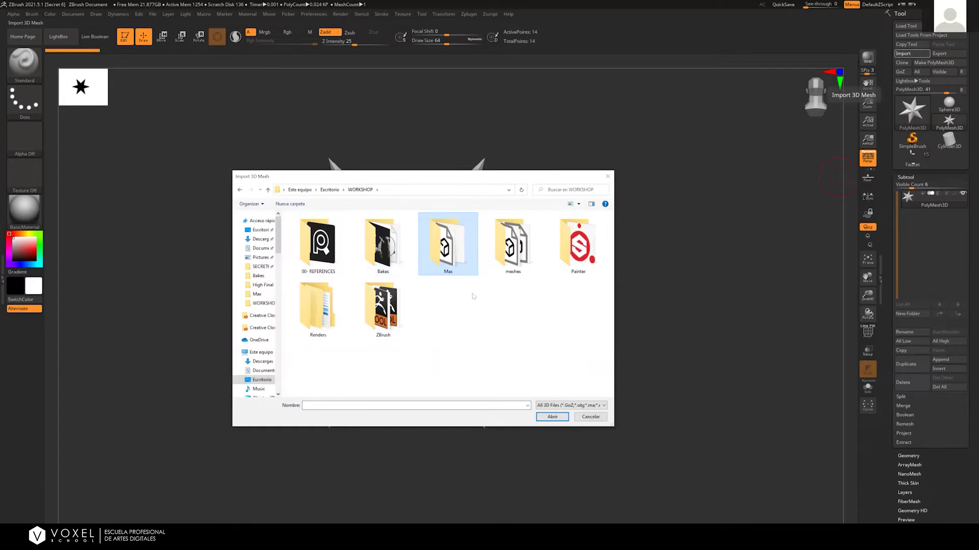
{"action": "left_click", "coordinate": [407, 274]}
{"action": "double_click", "coordinate": [388, 259]}
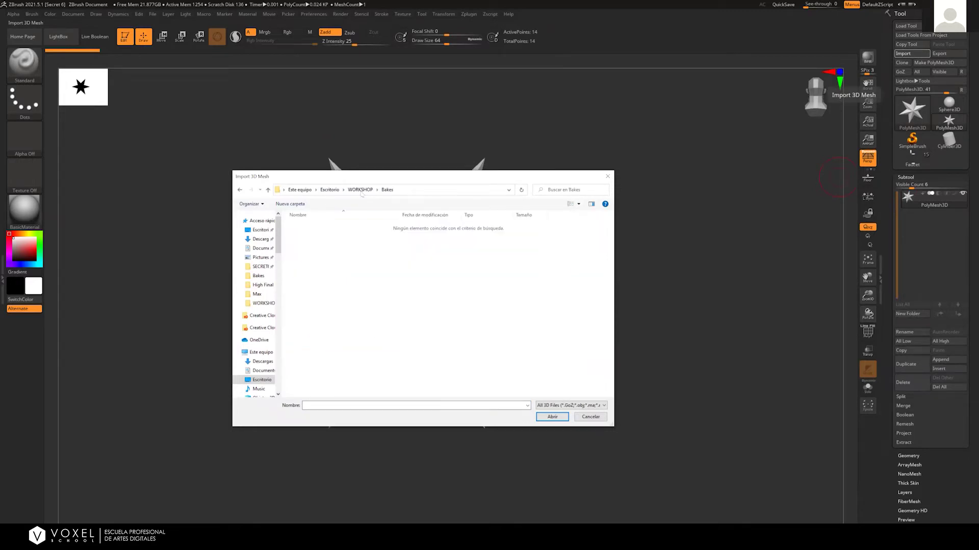
{"action": "key", "text": "alt+Left"}
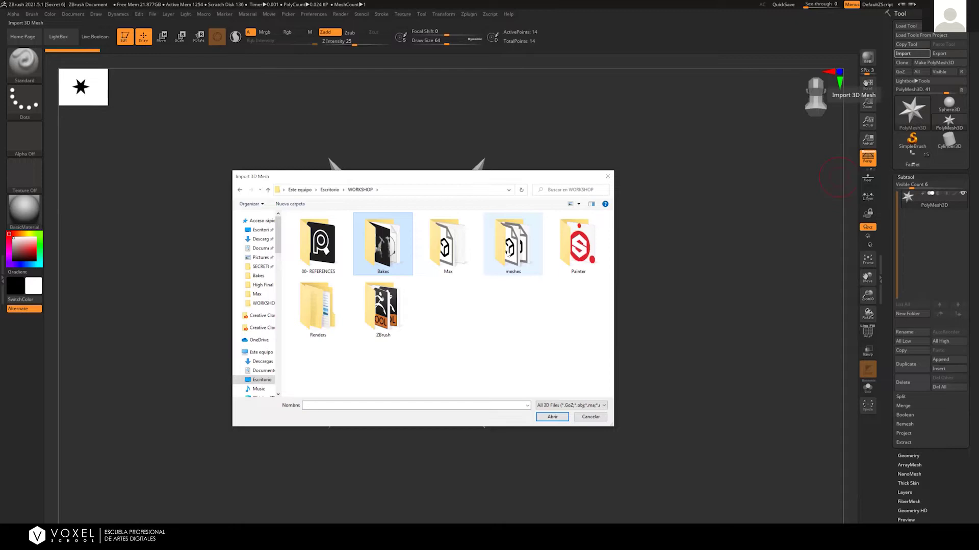
{"action": "double_click", "coordinate": [508, 250]}
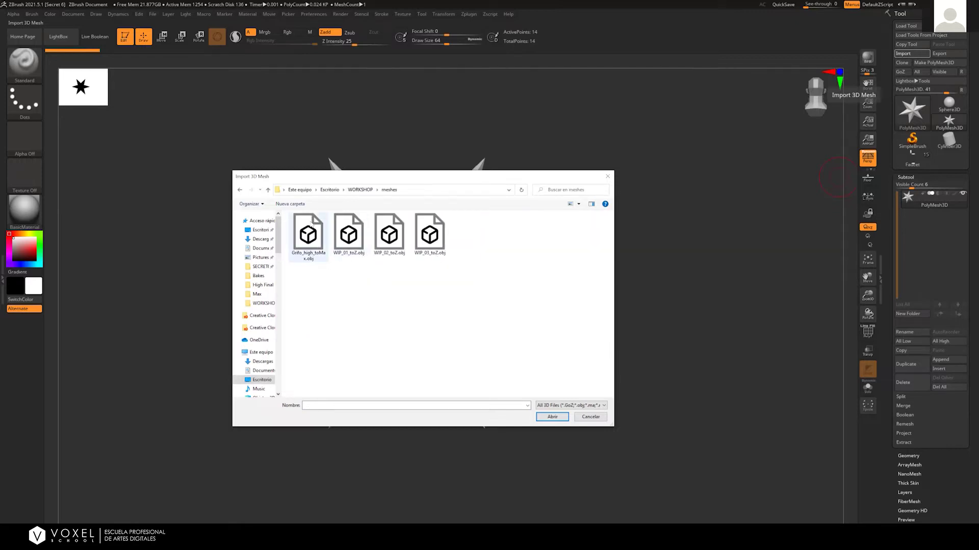
{"action": "double_click", "coordinate": [435, 234]}
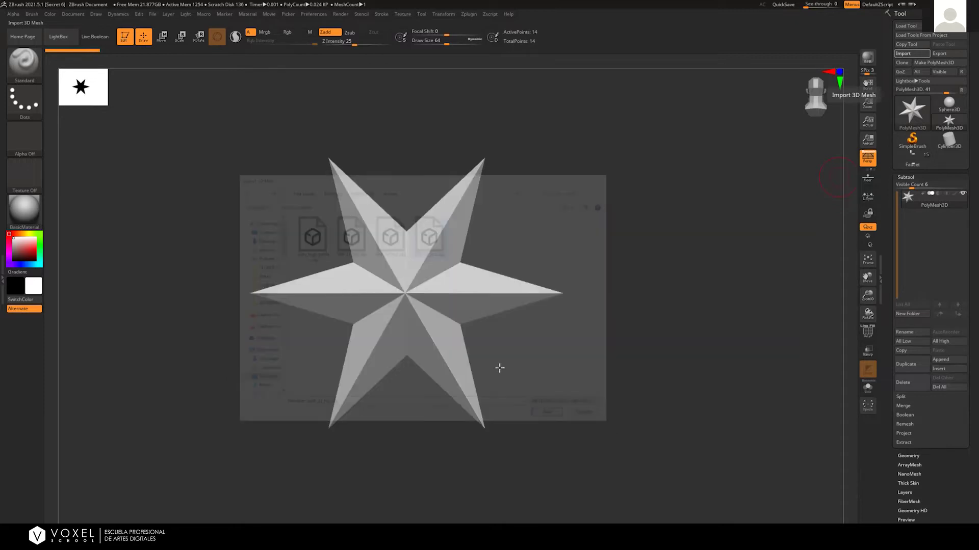
Inspect the imported valve body from several rotated views and check its entry in the subtool list
{"action": "left_click_drag", "start_coordinate": [636, 262], "coordinate": [745, 284]}
{"action": "left_click_drag", "start_coordinate": [514, 299], "coordinate": [513, 203]}
{"action": "left_click_drag", "start_coordinate": [664, 432], "coordinate": [578, 337], "text": "shift"}
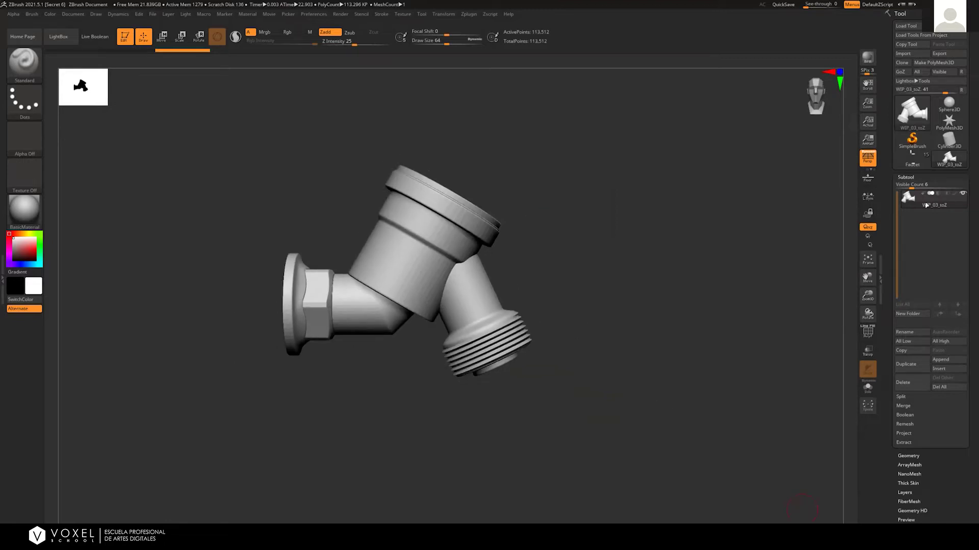
{"action": "left_click_drag", "start_coordinate": [678, 286], "coordinate": [608, 286], "text": "shift"}
{"action": "left_click", "coordinate": [904, 178]}
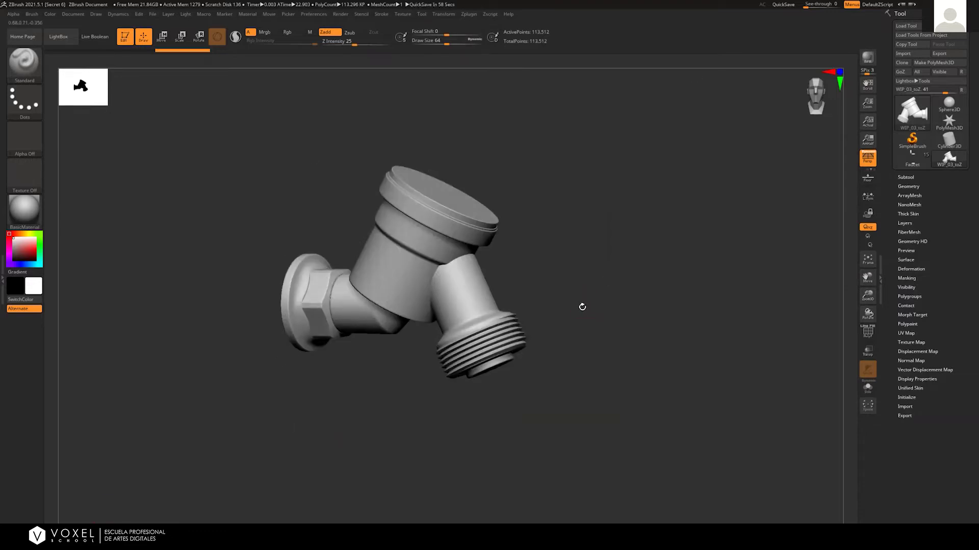
{"action": "left_click", "coordinate": [912, 178]}
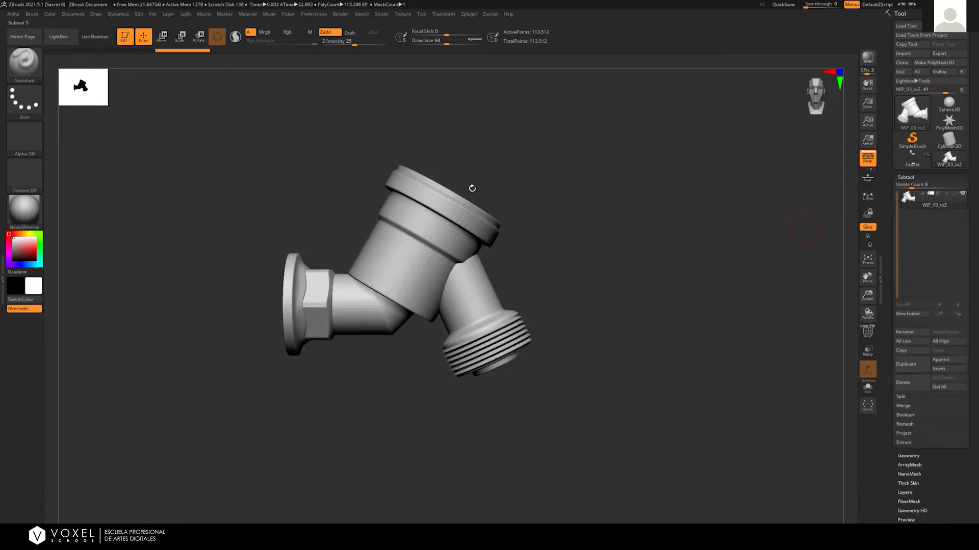
Revert the valve body import in the undo history and import WIP_02_toZ.obj from the meshes folder instead
{"action": "left_click", "coordinate": [72, 51]}
{"action": "left_click", "coordinate": [902, 53]}
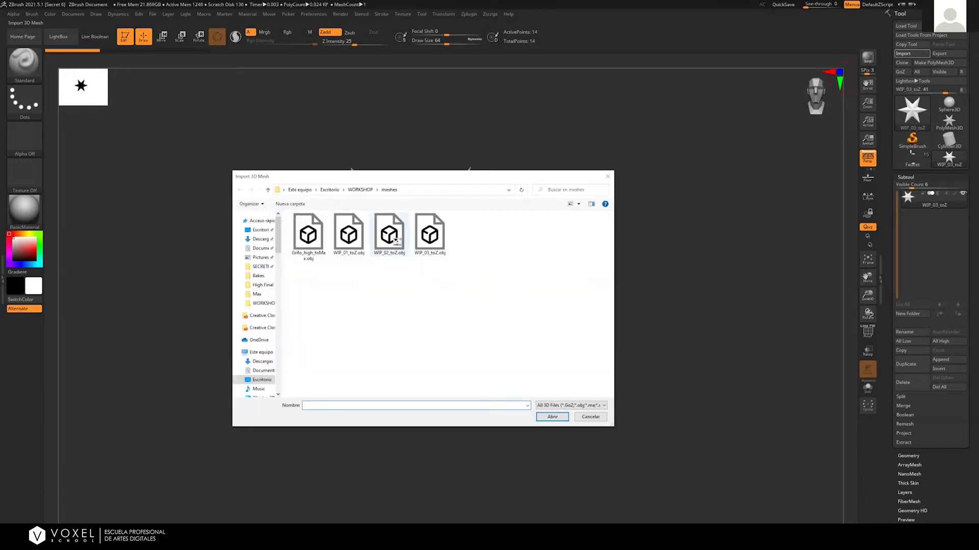
{"action": "double_click", "coordinate": [398, 243]}
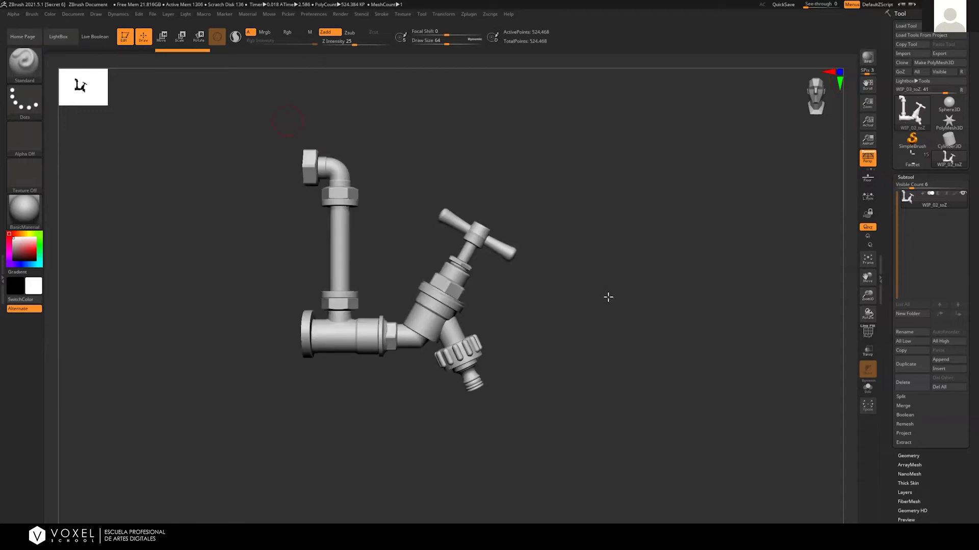
{"action": "right_click_drag", "start_coordinate": [586, 345], "coordinate": [724, 301], "text": "ctrl"}
{"action": "left_click_drag", "start_coordinate": [724, 302], "coordinate": [741, 354], "text": "alt"}
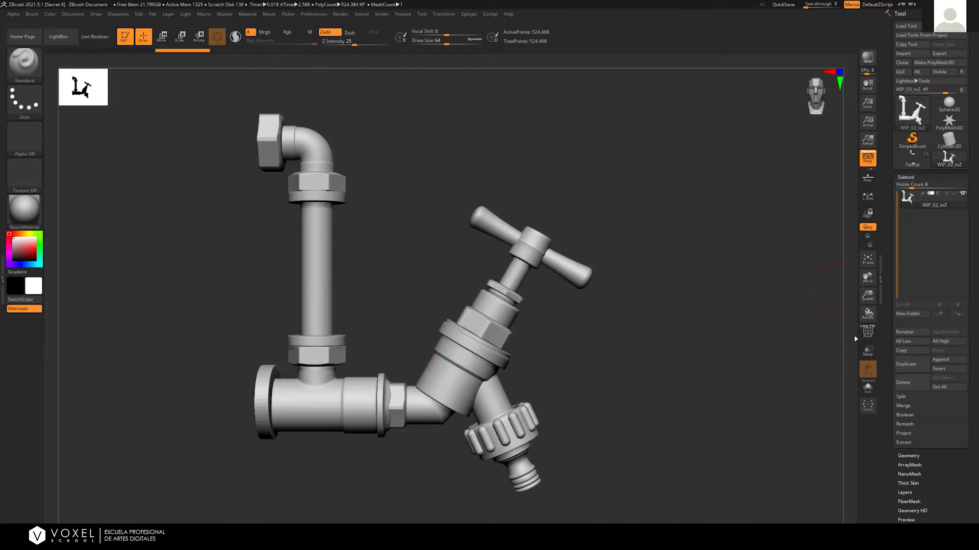
Turn on the PolyFrame display for the whole faucet to show its wireframe and polygroups
{"action": "right_click", "coordinate": [623, 369]}
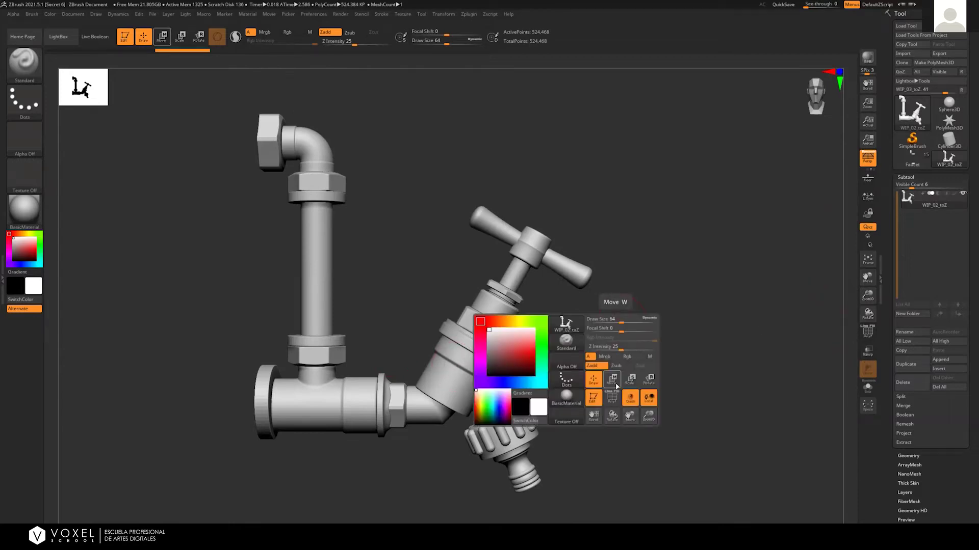
{"action": "key", "text": "shift+f"}
{"action": "mouse_move", "coordinate": [619, 284]}
{"action": "left_mouse_down"}
{"action": "mouse_move", "coordinate": [605, 325]}
{"action": "mouse_move", "coordinate": [629, 311]}
{"action": "left_mouse_up"}
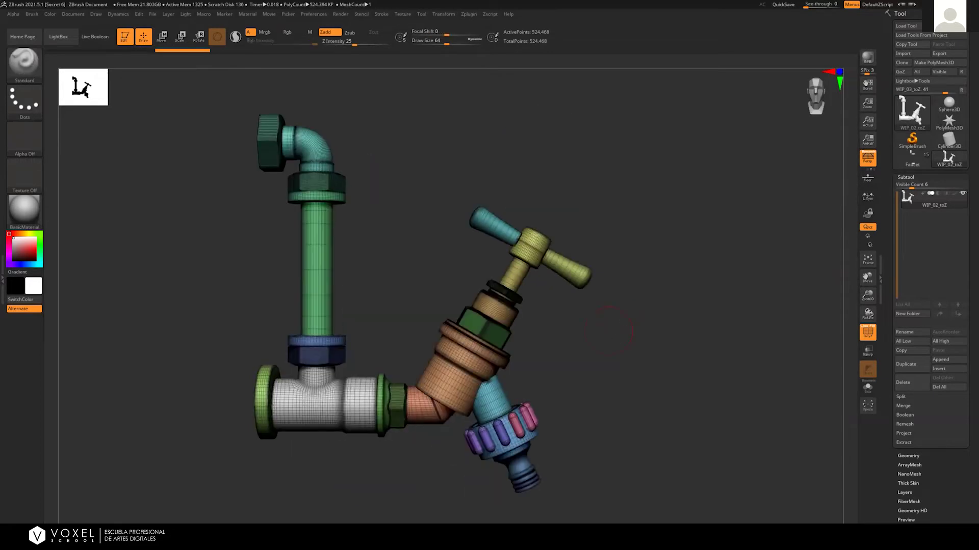
{"action": "left_click_drag", "start_coordinate": [111, 401], "coordinate": [136, 400], "text": "alt"}
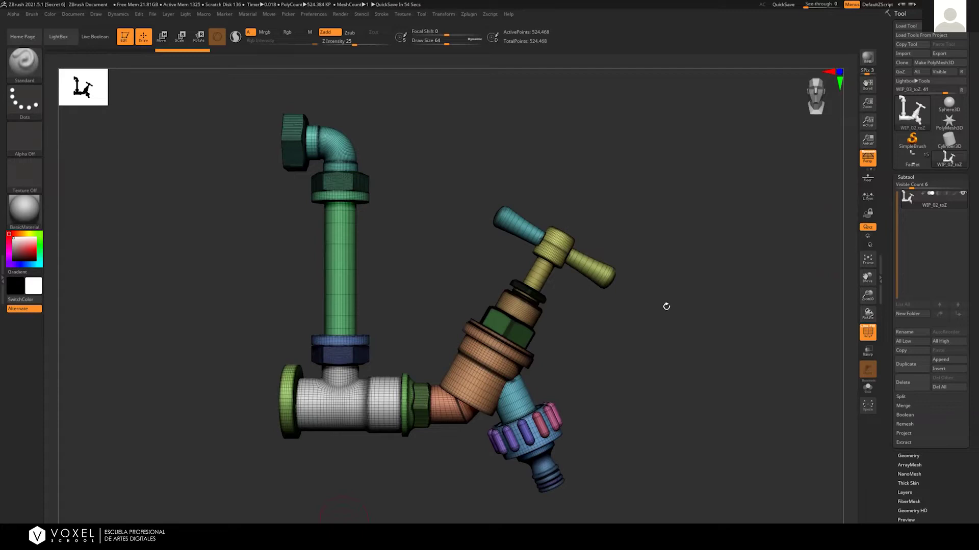
Isolate the hex nuts and rings on the pipe and valve by hiding their polygroups and inverting the visibility
{"action": "left_click", "coordinate": [303, 149], "text": "ctrl+shift"}
{"action": "left_click", "coordinate": [312, 153], "text": "ctrl+shift"}
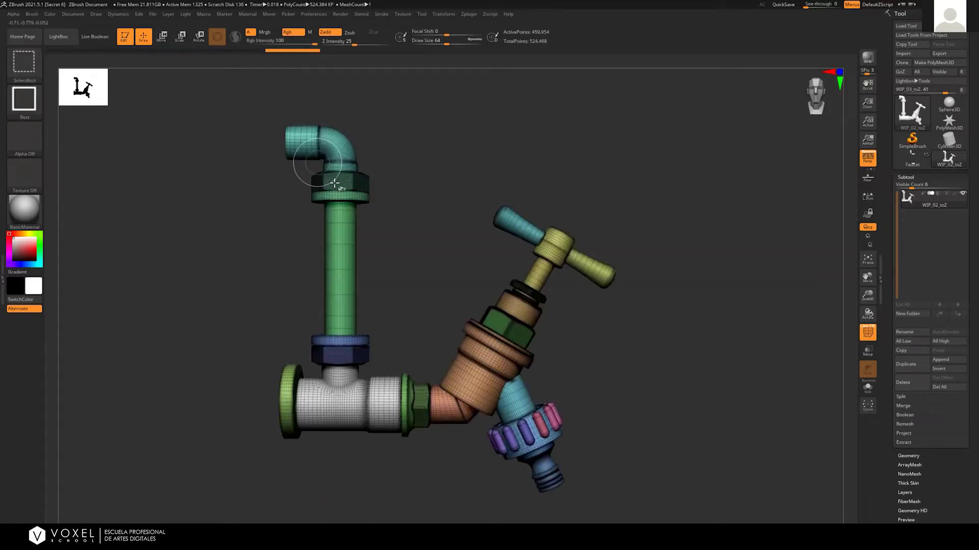
{"action": "left_click", "coordinate": [335, 182], "text": "ctrl+alt+shift"}
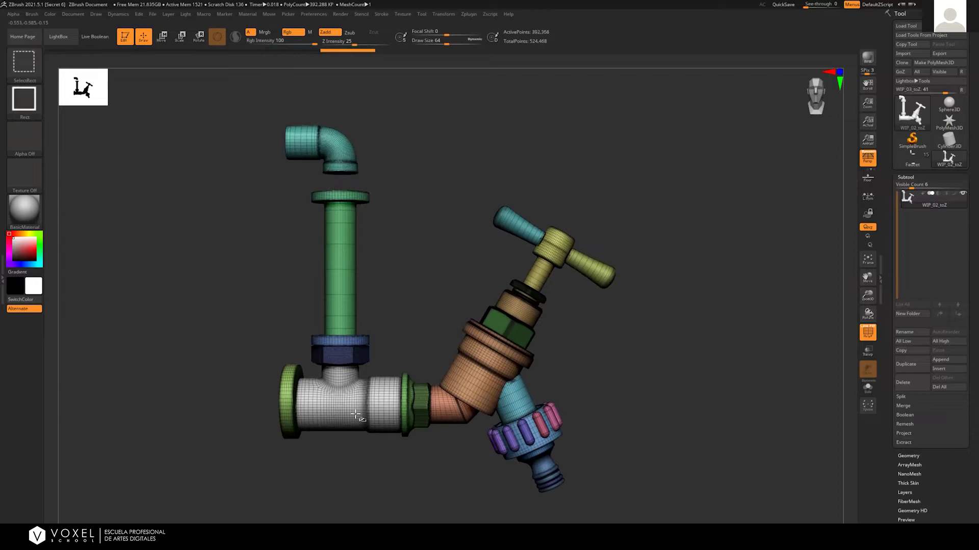
{"action": "left_click", "coordinate": [344, 352], "text": "ctrl+shift"}
{"action": "left_click", "coordinate": [343, 341], "text": "ctrl+shift"}
{"action": "left_click", "coordinate": [538, 305], "text": "ctrl+shift"}
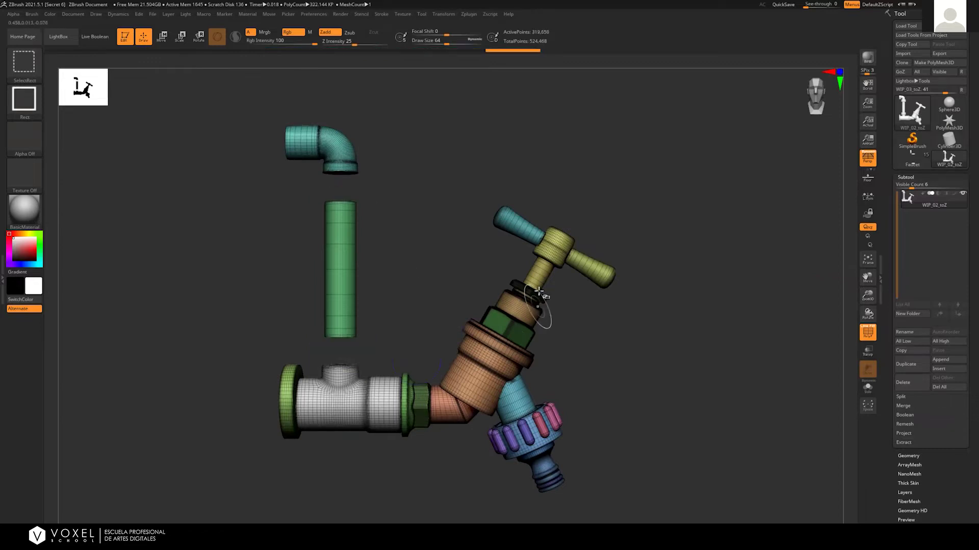
{"action": "left_click", "coordinate": [531, 291], "text": "ctrl+shift"}
{"action": "left_click", "coordinate": [522, 341], "text": "ctrl+shift"}
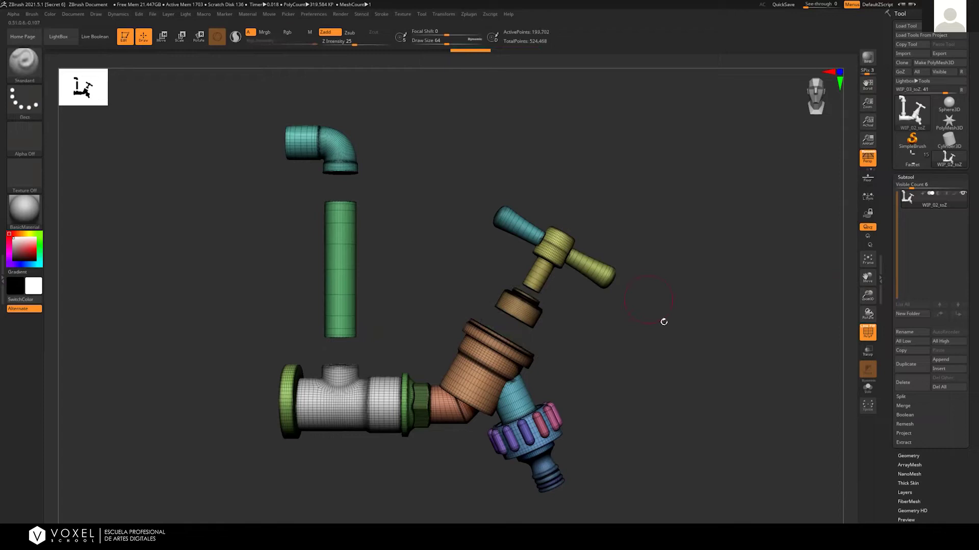
{"action": "left_click_drag", "start_coordinate": [545, 355], "coordinate": [550, 357], "text": "ctrl+shift"}
{"action": "left_click_drag", "start_coordinate": [506, 145], "coordinate": [555, 151]}
{"action": "left_click_drag", "start_coordinate": [340, 163], "coordinate": [325, 142], "text": "shift"}
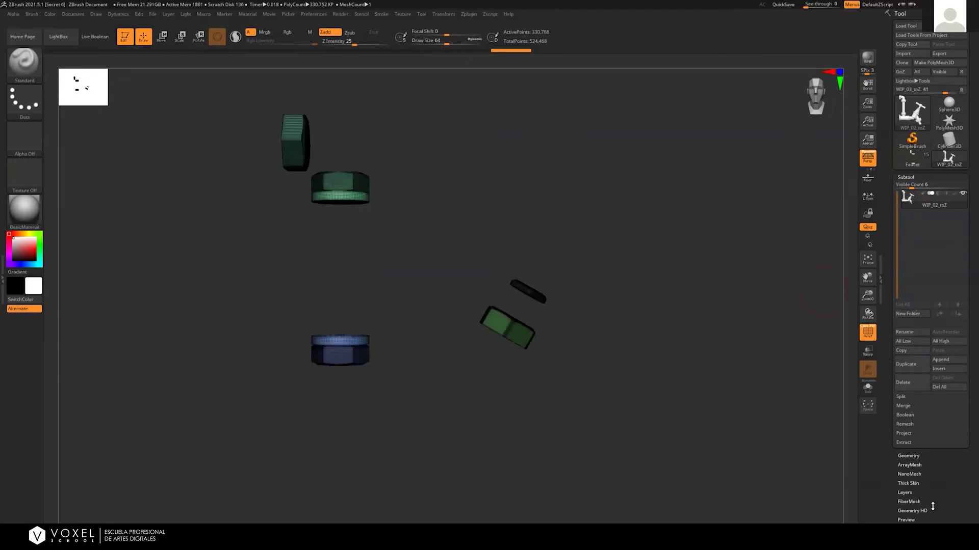
Merge the isolated nuts and rings into one polygroup with GroupVisible
{"action": "scroll", "coordinate": [926, 287], "scroll_direction": "down", "scroll_amount": 5}
{"action": "scroll", "coordinate": [922, 225], "scroll_direction": "up", "scroll_amount": 3}
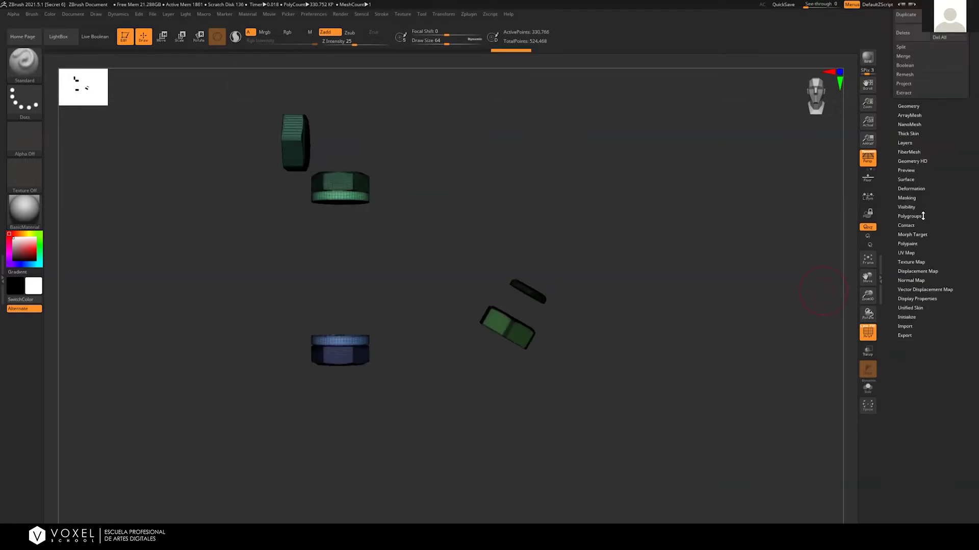
{"action": "left_click", "coordinate": [909, 216]}
{"action": "scroll", "coordinate": [928, 360], "scroll_direction": "up", "scroll_amount": 8}
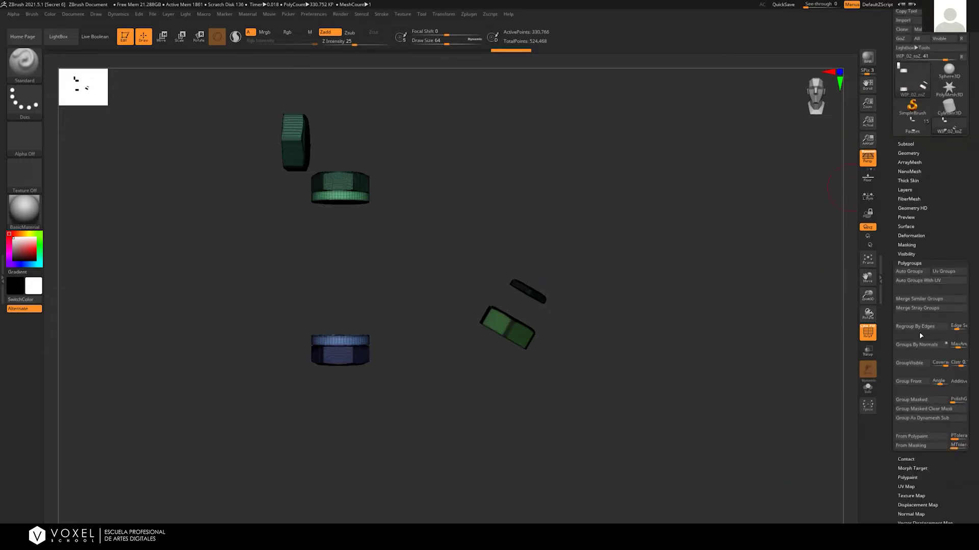
{"action": "scroll", "coordinate": [917, 365], "scroll_direction": "up", "scroll_amount": 5}
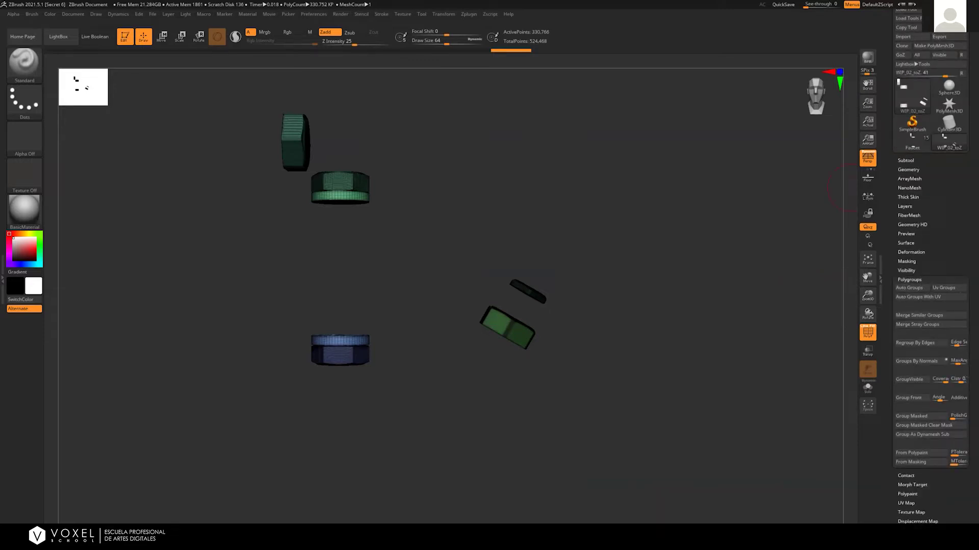
{"action": "left_click", "coordinate": [904, 384]}
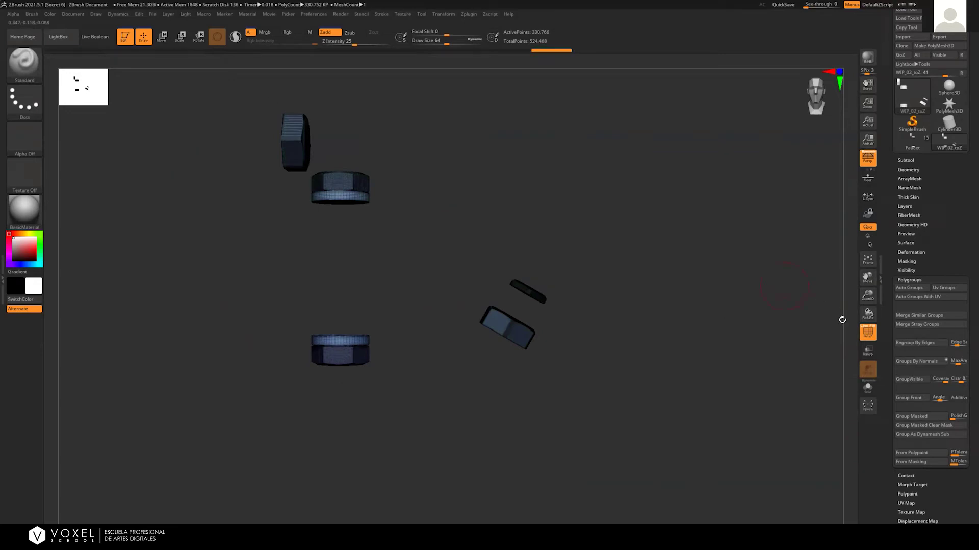
Unhide the whole faucet, checking it with PolyFrame off before turning PolyFrame back on
{"action": "left_click", "coordinate": [866, 334]}
{"action": "left_click", "coordinate": [331, 205], "text": "ctrl+shift"}
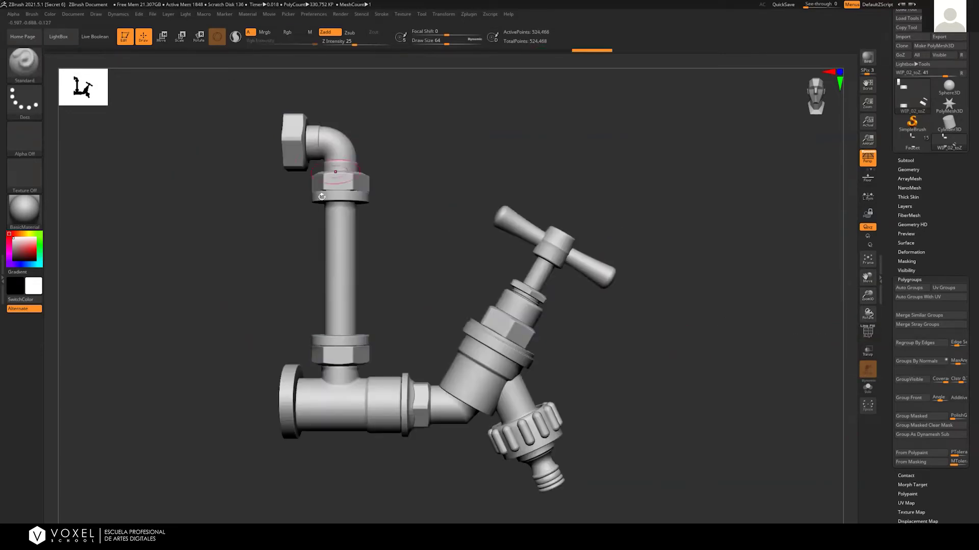
{"action": "left_click", "coordinate": [867, 334]}
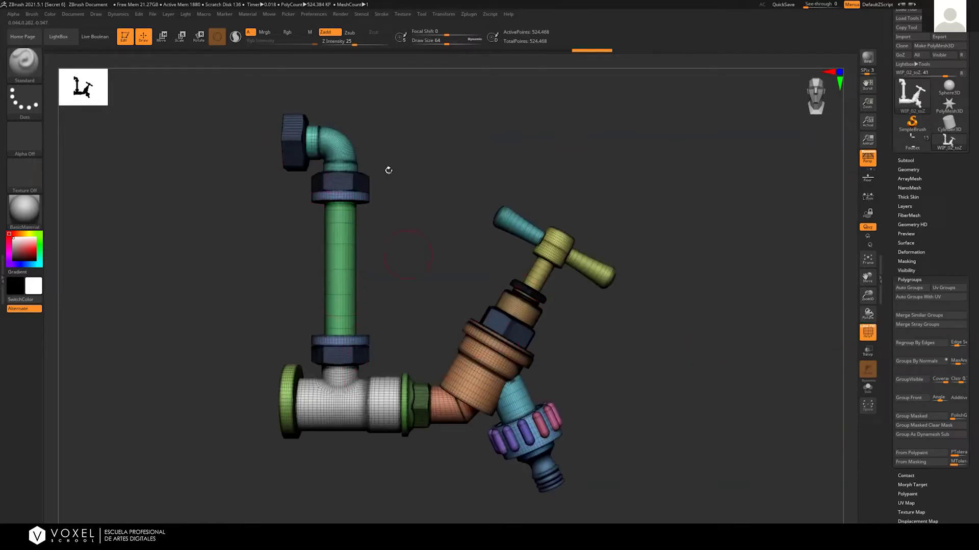
Hide the handle's two bar ends and central hub, and restore the visibility of the whole faucet
{"action": "left_click", "coordinate": [522, 222], "text": "ctrl+shift"}
{"action": "left_click", "coordinate": [536, 235], "text": "ctrl+shift"}
{"action": "left_click", "coordinate": [555, 237], "text": "ctrl+shift"}
{"action": "left_click", "coordinate": [583, 273], "text": "ctrl+shift"}
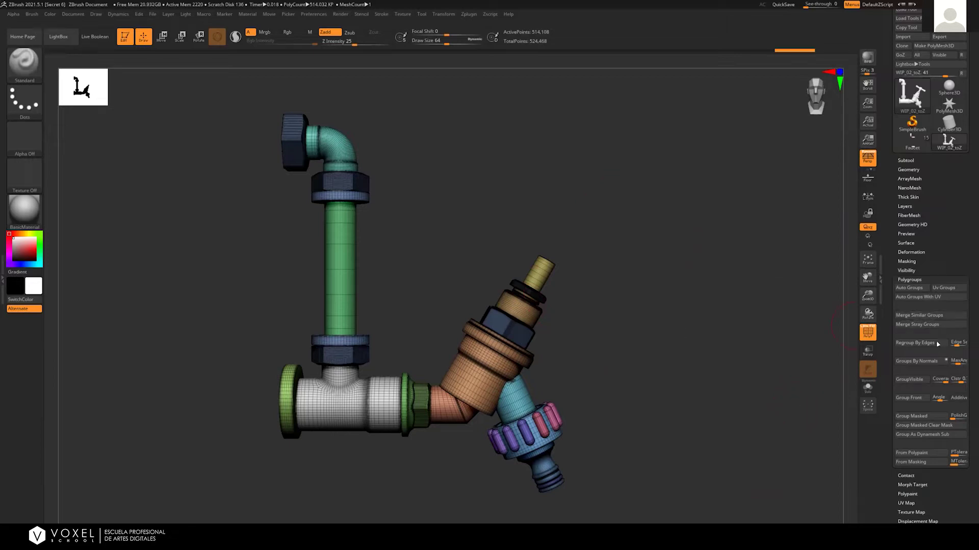
{"action": "left_click", "coordinate": [734, 243], "text": "ctrl+shift"}
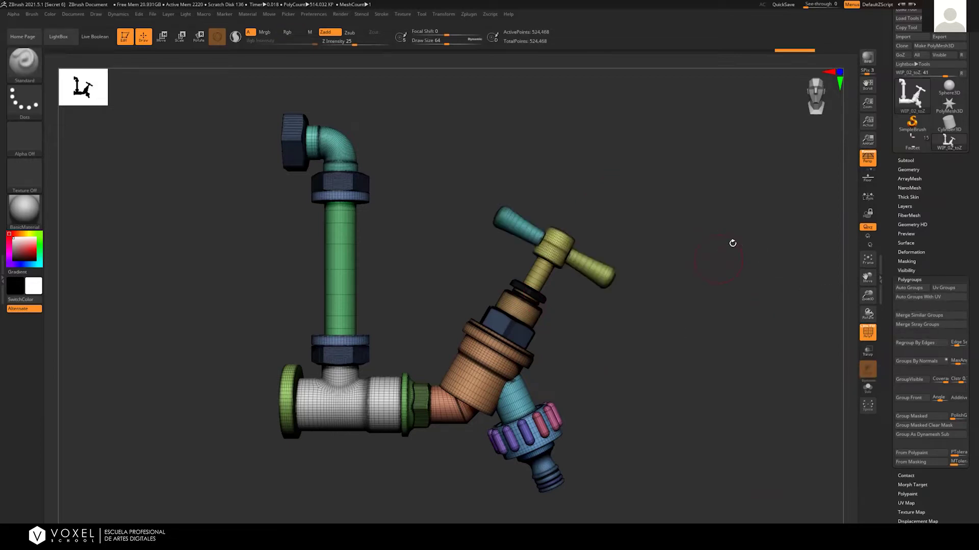
Isolate the handle's bar ends and central hub and merge them into one polygroup with GroupVisible
{"action": "left_click", "coordinate": [517, 225], "text": "ctrl+shift"}
{"action": "left_click_drag", "start_coordinate": [564, 246], "coordinate": [659, 309], "text": "ctrl+shift"}
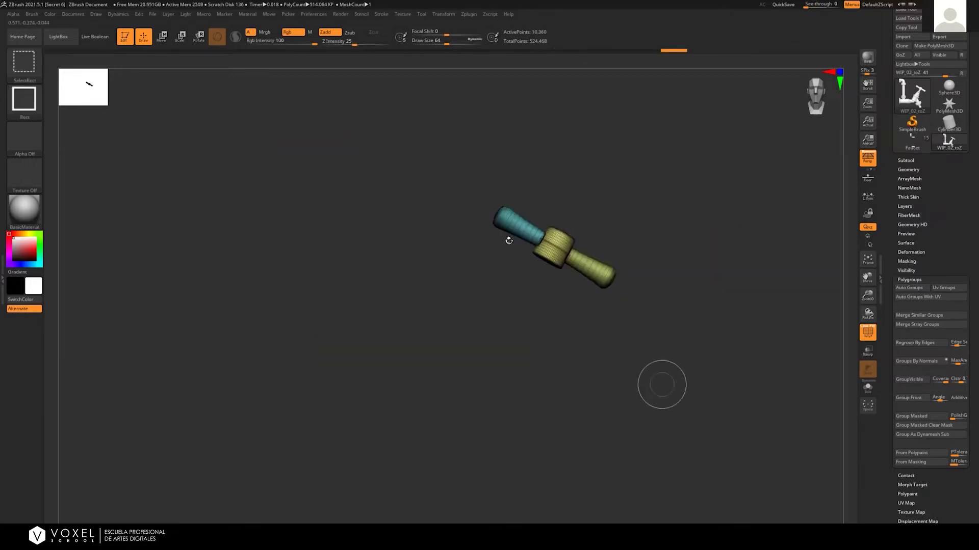
{"action": "left_click", "coordinate": [925, 378]}
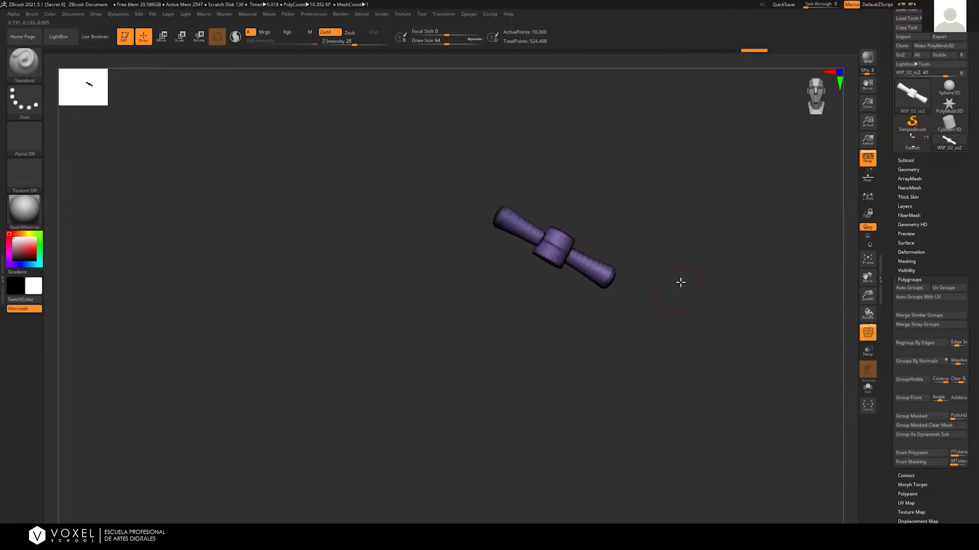
Show the full faucet assembly and hide the valve body's green hex fitting, angled elbow, main cylinder and outlet spout
{"action": "left_click", "coordinate": [628, 285], "text": "ctrl+shift"}
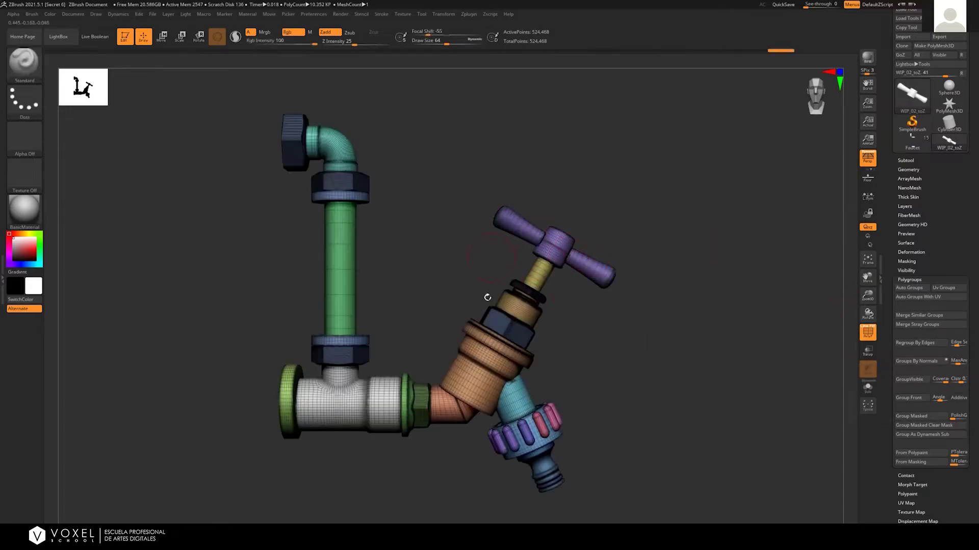
{"action": "left_click", "coordinate": [411, 399], "text": "ctrl+shift"}
{"action": "left_click", "coordinate": [414, 404], "text": "ctrl+shift"}
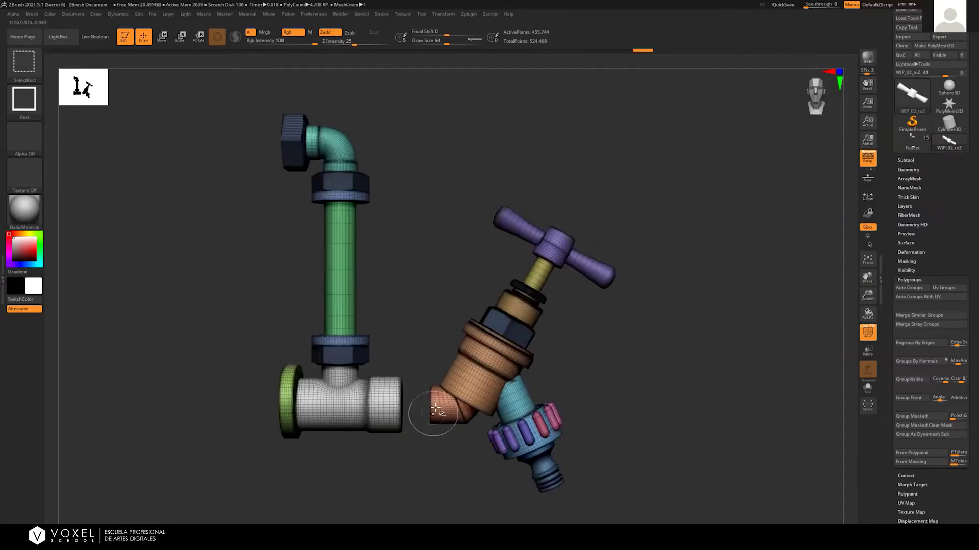
{"action": "left_click", "coordinate": [435, 409], "text": "ctrl+shift"}
{"action": "left_click", "coordinate": [489, 363], "text": "ctrl+shift"}
{"action": "left_click", "coordinate": [505, 387], "text": "ctrl+shift"}
Hide the valve body's threaded outlet, invert visibility, and merge the isolated valve body parts into one polygroup before restoring the full model
{"action": "left_click_drag", "start_coordinate": [599, 403], "coordinate": [636, 477]}
{"action": "left_click_drag", "start_coordinate": [477, 319], "coordinate": [590, 403], "text": "alt"}
{"action": "left_click", "coordinate": [637, 410], "text": "ctrl+shift"}
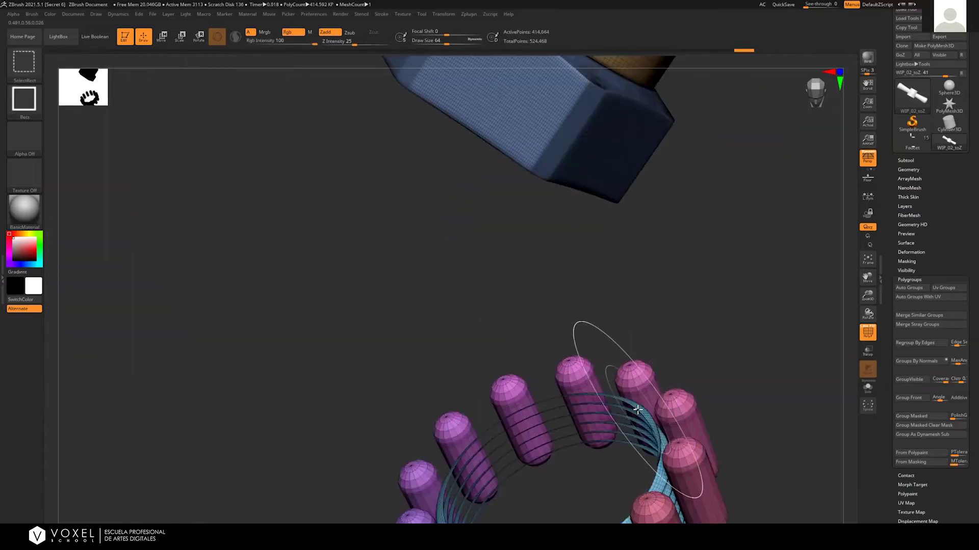
{"action": "left_click", "coordinate": [637, 409], "text": "ctrl+shift"}
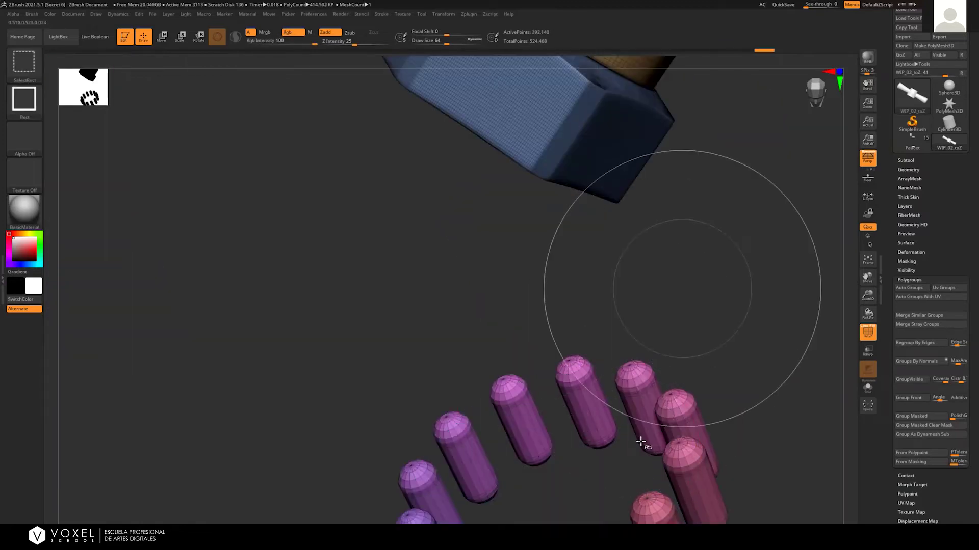
{"action": "left_click_drag", "start_coordinate": [686, 357], "coordinate": [704, 389], "text": "ctrl+shift"}
{"action": "left_click", "coordinate": [679, 443], "text": "ctrl+shift"}
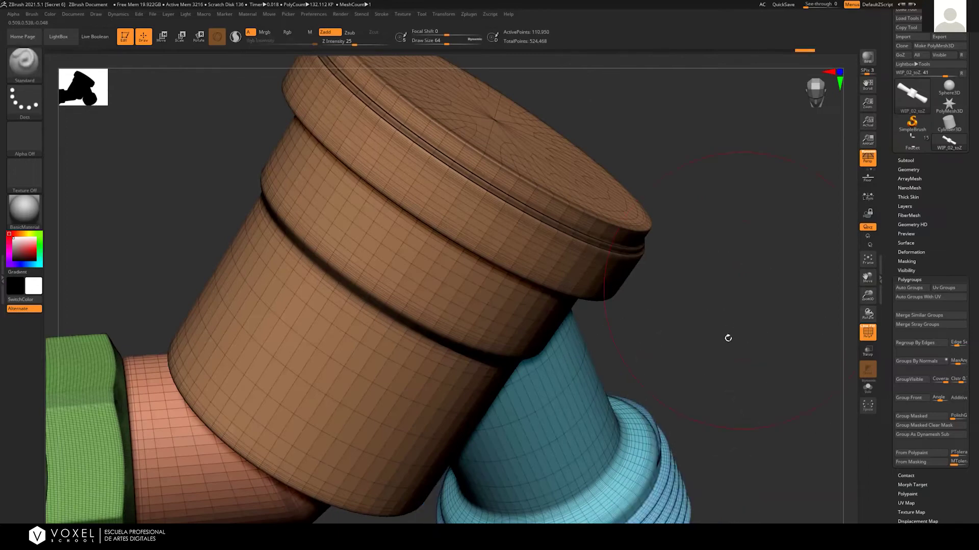
{"action": "left_click_drag", "start_coordinate": [720, 322], "coordinate": [918, 352]}
{"action": "left_click", "coordinate": [906, 379]}
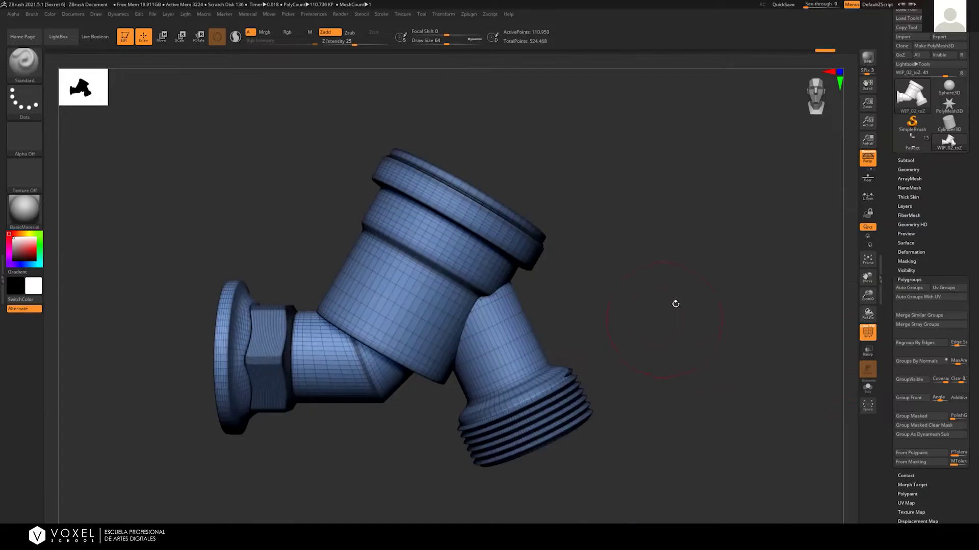
{"action": "left_click", "coordinate": [655, 288], "text": "ctrl+shift"}
Examine the full faucet assembly from several sides and look up the FBX ExportImport plugin
{"action": "key", "text": "f"}
{"action": "left_click_drag", "start_coordinate": [688, 299], "coordinate": [433, 441], "text": "alt"}
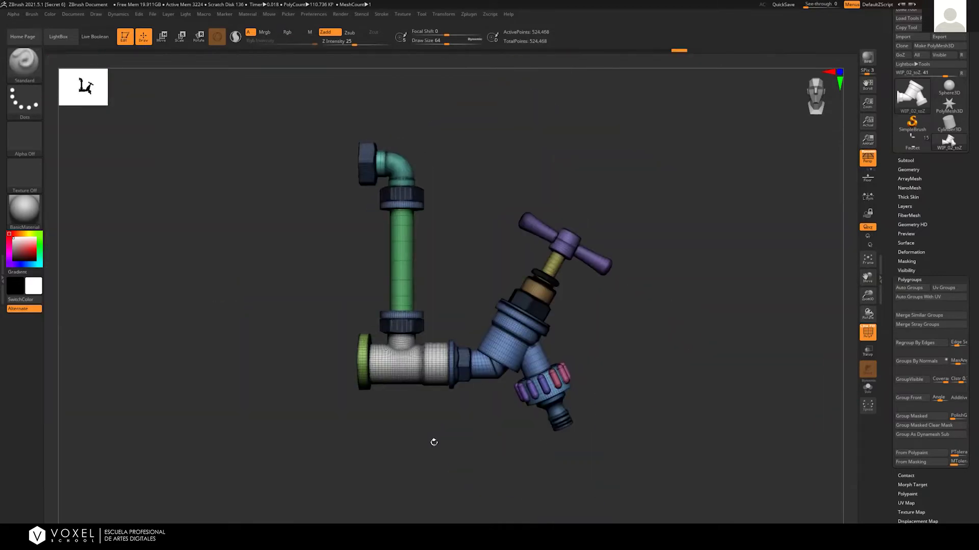
{"action": "left_click_drag", "start_coordinate": [494, 384], "coordinate": [447, 420], "text": "alt"}
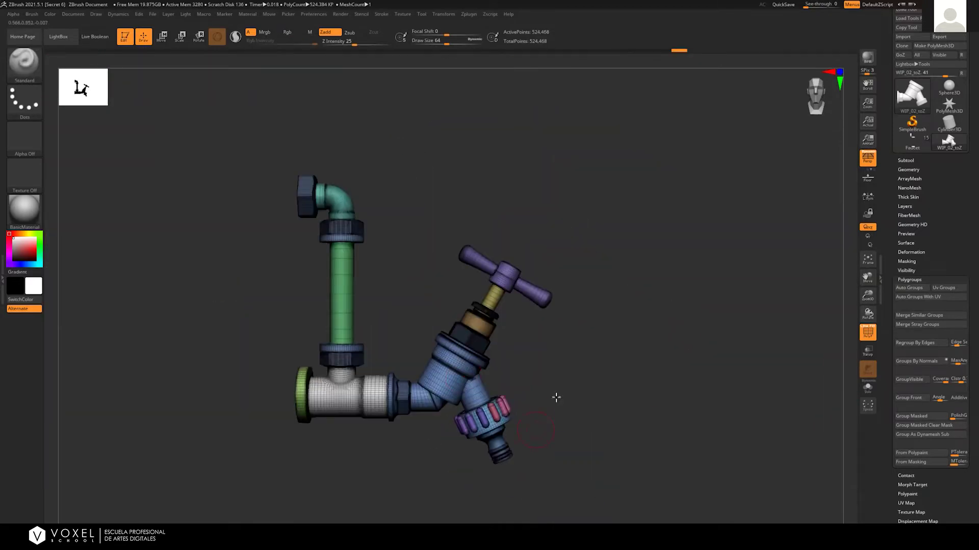
{"action": "left_click_drag", "start_coordinate": [537, 442], "coordinate": [571, 394]}
{"action": "left_click_drag", "start_coordinate": [508, 417], "coordinate": [459, 431], "text": "shift"}
{"action": "left_click_drag", "start_coordinate": [471, 461], "coordinate": [673, 343]}
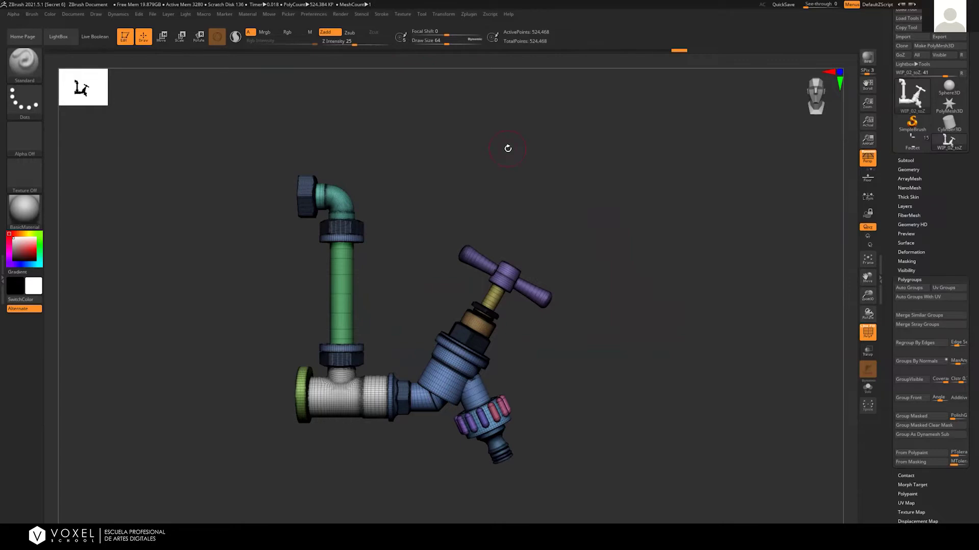
{"action": "left_click", "coordinate": [470, 14]}
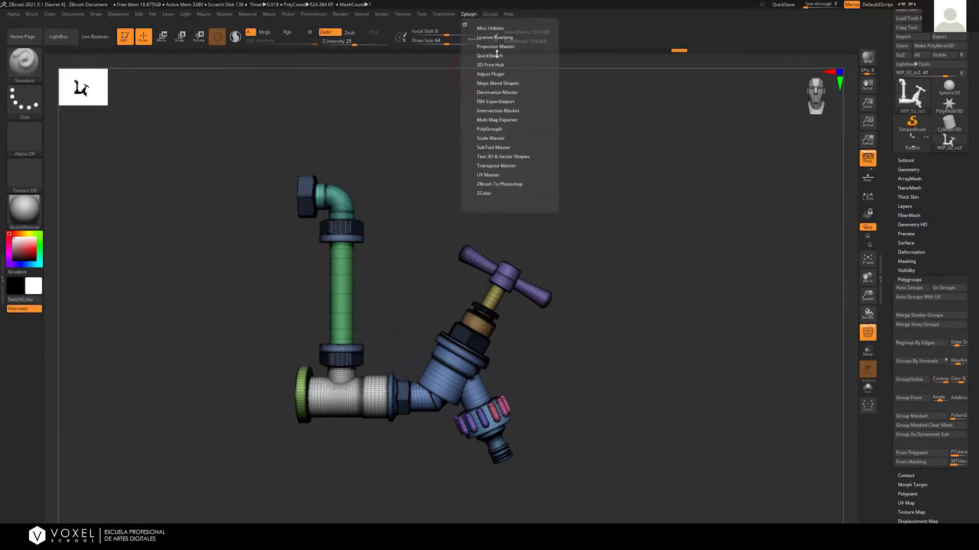
{"action": "left_click", "coordinate": [497, 102]}
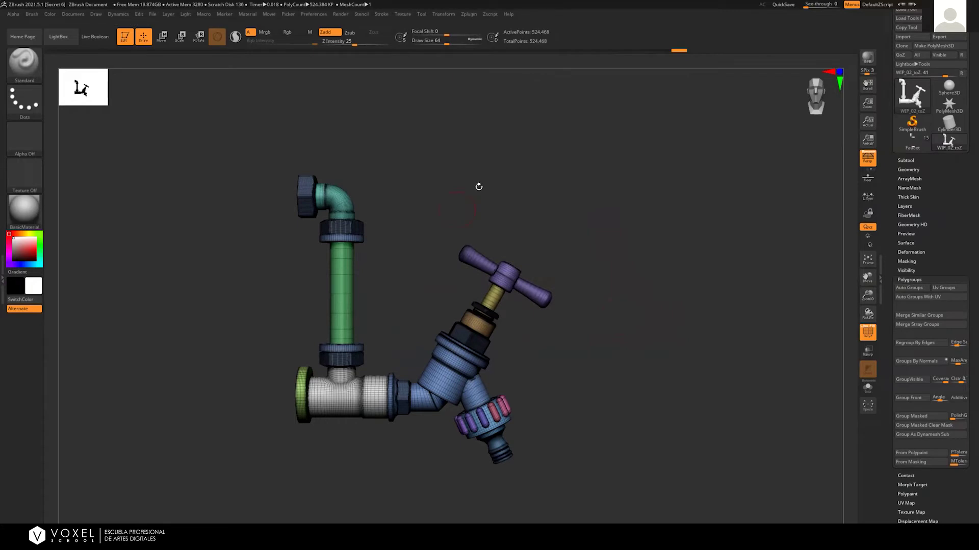
{"action": "left_click_drag", "start_coordinate": [450, 189], "coordinate": [566, 235]}
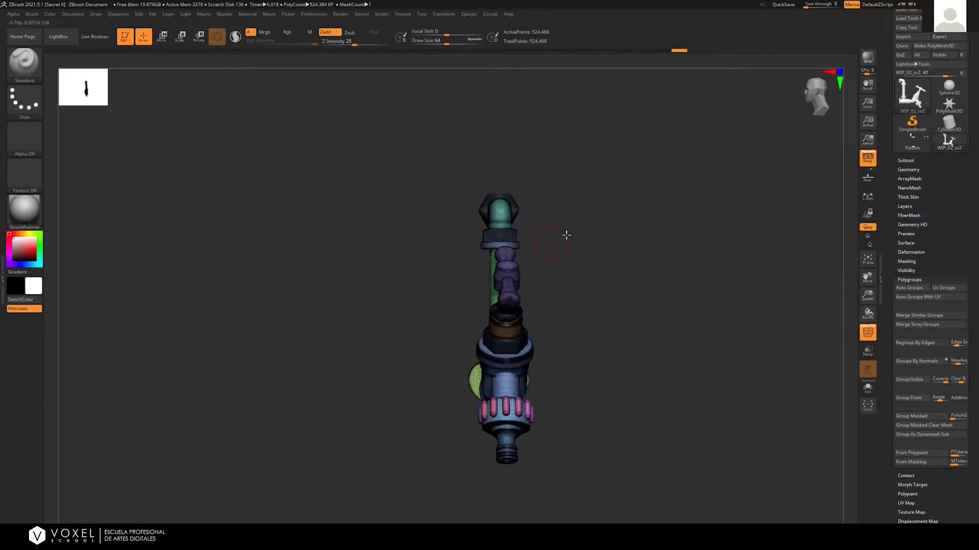
{"action": "left_click_drag", "start_coordinate": [595, 275], "coordinate": [663, 255]}
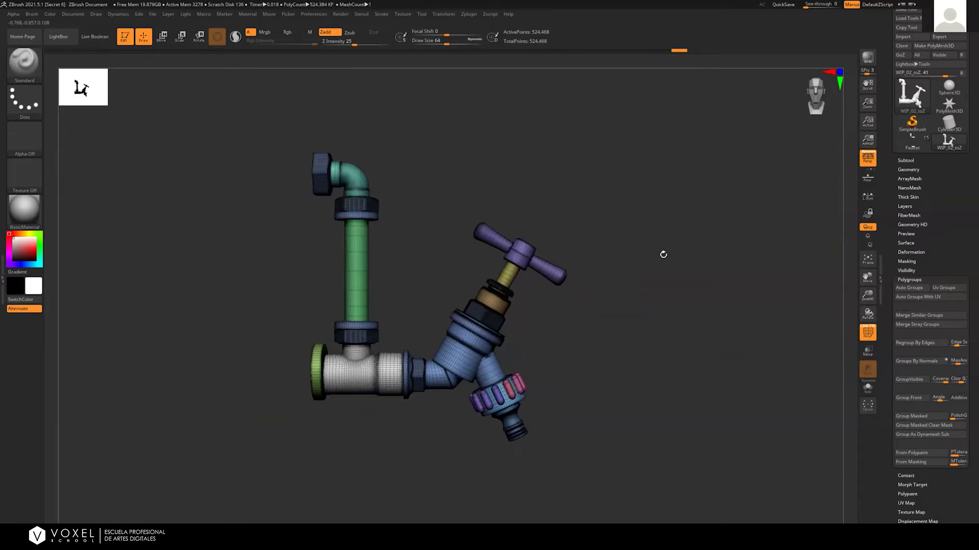
Hide the blue valve body and all parts of the hose connector, including its collar, grip ribs and small ring
{"action": "left_click_drag", "start_coordinate": [646, 338], "coordinate": [589, 302], "text": "alt"}
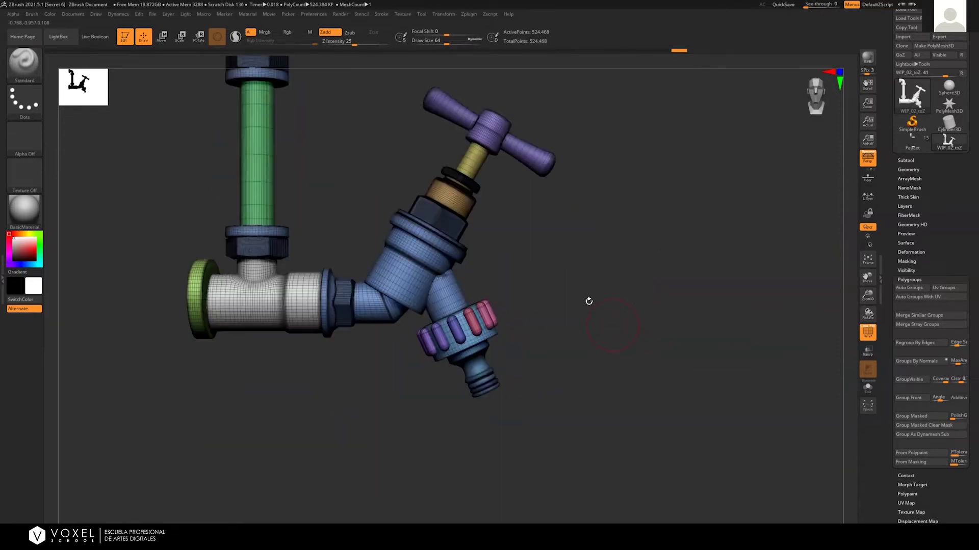
{"action": "left_click", "coordinate": [416, 275], "text": "ctrl+shift"}
{"action": "left_click", "coordinate": [505, 324], "text": "ctrl+shift"}
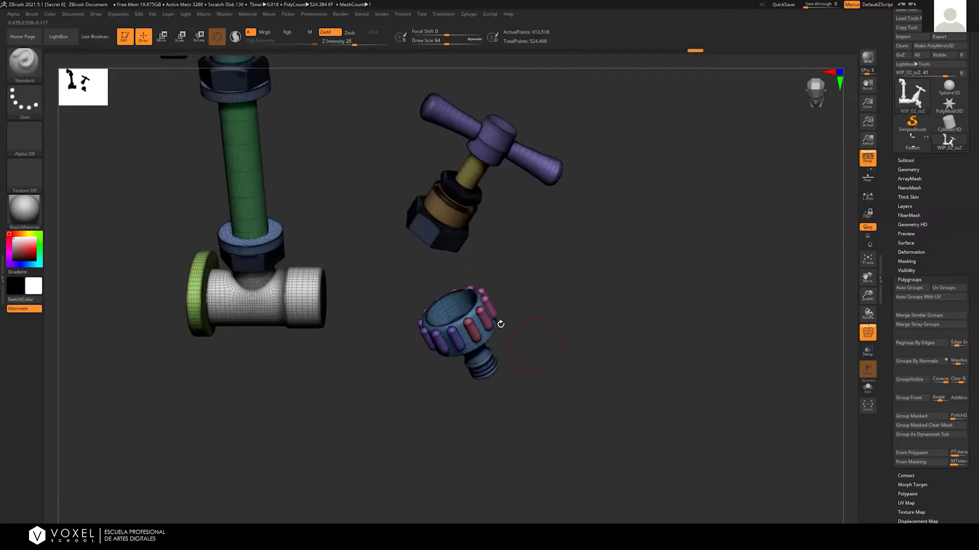
{"action": "left_click", "coordinate": [449, 338], "text": "ctrl+shift"}
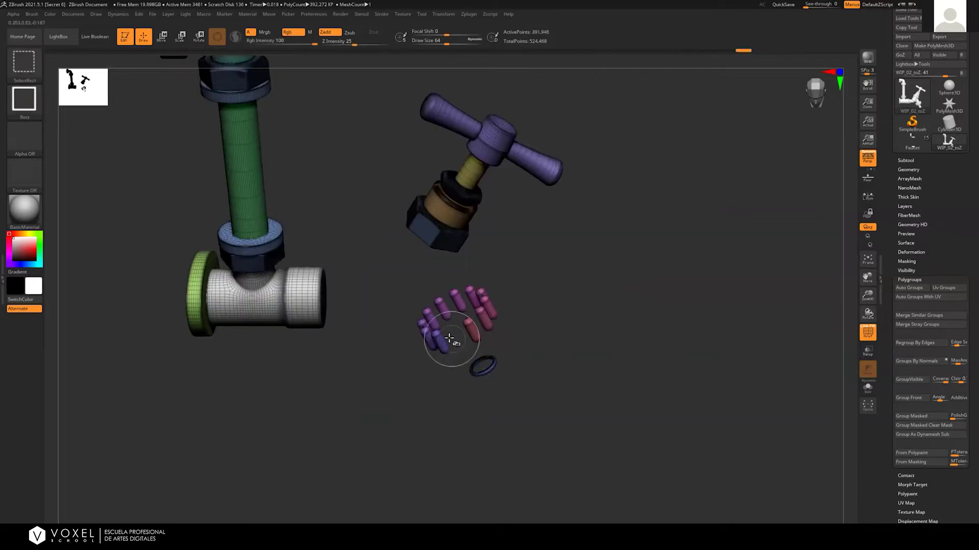
{"action": "left_click", "coordinate": [432, 331], "text": "ctrl+shift"}
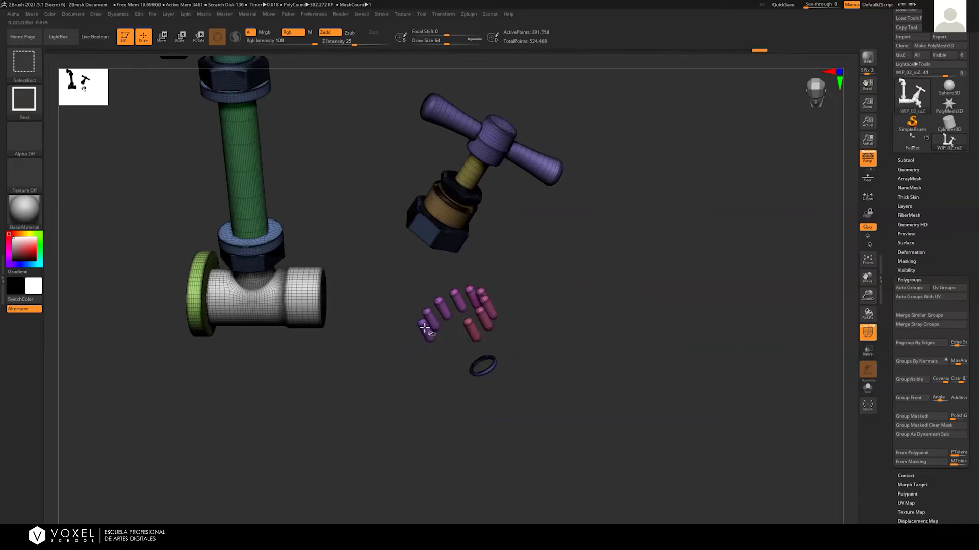
{"action": "left_click", "coordinate": [441, 308], "text": "ctrl+shift"}
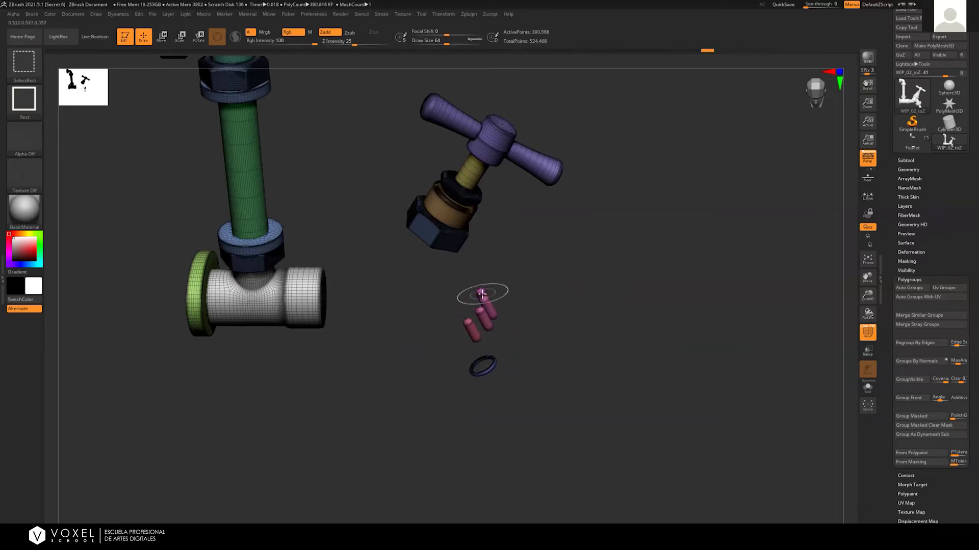
{"action": "left_click", "coordinate": [479, 321], "text": "ctrl+shift"}
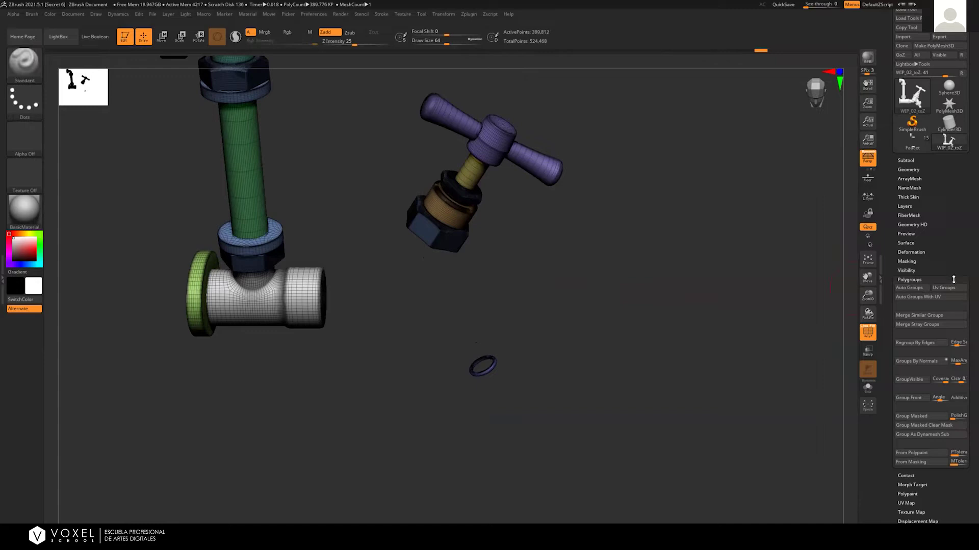
{"action": "left_click", "coordinate": [490, 372], "text": "ctrl+shift"}
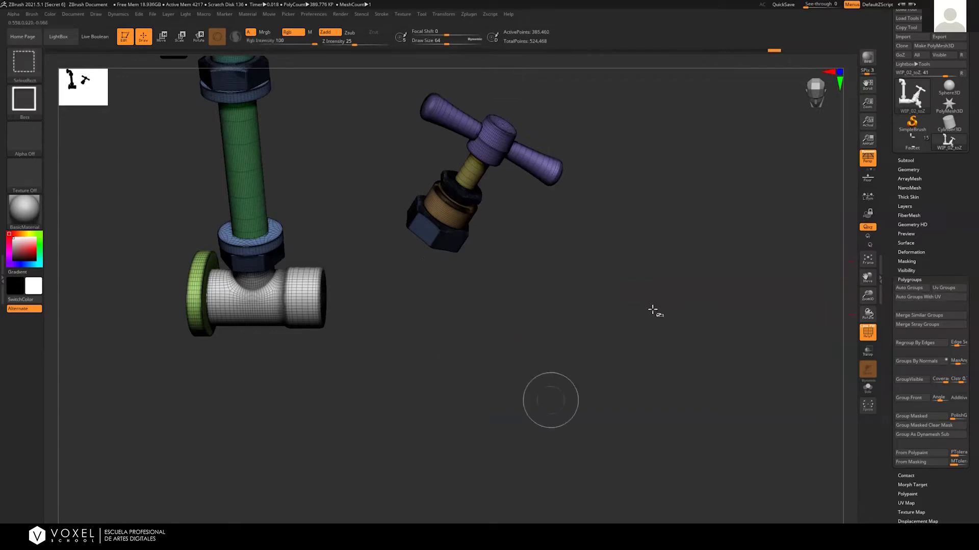
Isolate the hose connector by inverting visibility and hiding the valve body, then merge its parts into one polygroup and restore the full model
{"action": "left_click", "coordinate": [571, 333], "text": "ctrl+shift"}
{"action": "key", "text": "ctrl+z"}
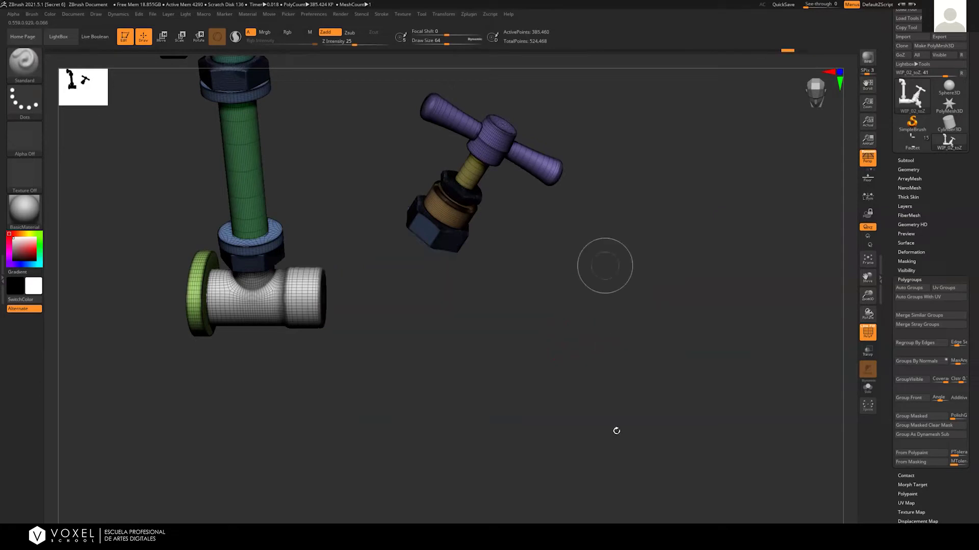
{"action": "left_click_drag", "start_coordinate": [605, 266], "coordinate": [581, 286], "text": "ctrl+shift"}
{"action": "left_click", "coordinate": [426, 264], "text": "ctrl+shift"}
{"action": "left_click_drag", "start_coordinate": [570, 240], "coordinate": [533, 291]}
{"action": "left_click", "coordinate": [909, 379]}
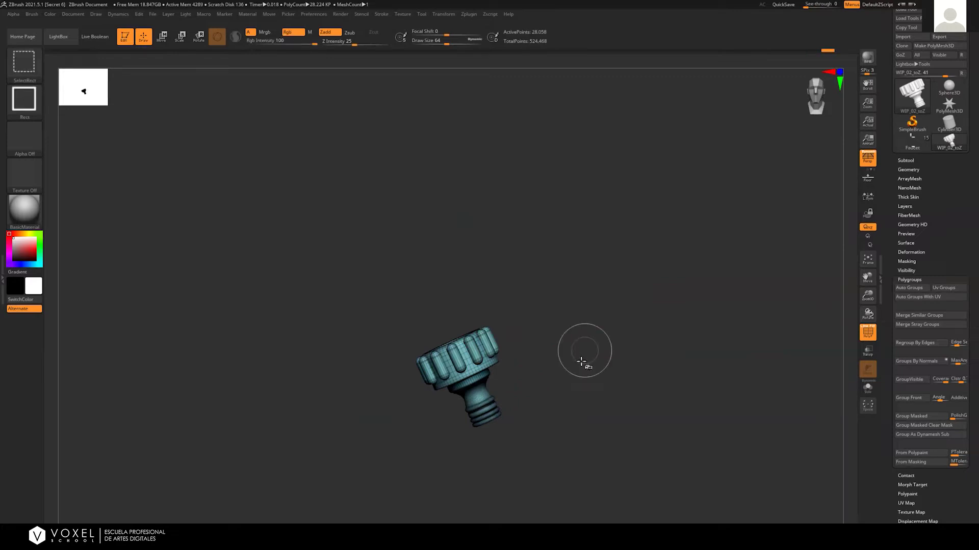
{"action": "left_click", "coordinate": [583, 354], "text": "ctrl+shift"}
{"action": "left_click_drag", "start_coordinate": [403, 240], "coordinate": [412, 304], "text": "alt"}
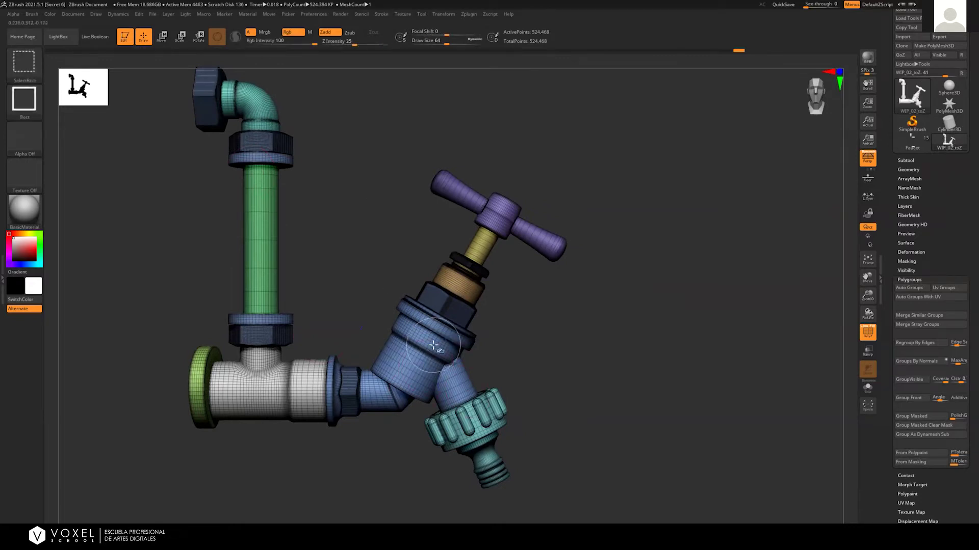
{"action": "left_click", "coordinate": [426, 370], "text": "ctrl+shift"}
{"action": "left_click_drag", "start_coordinate": [367, 321], "coordinate": [277, 290], "text": "ctrl+shift"}
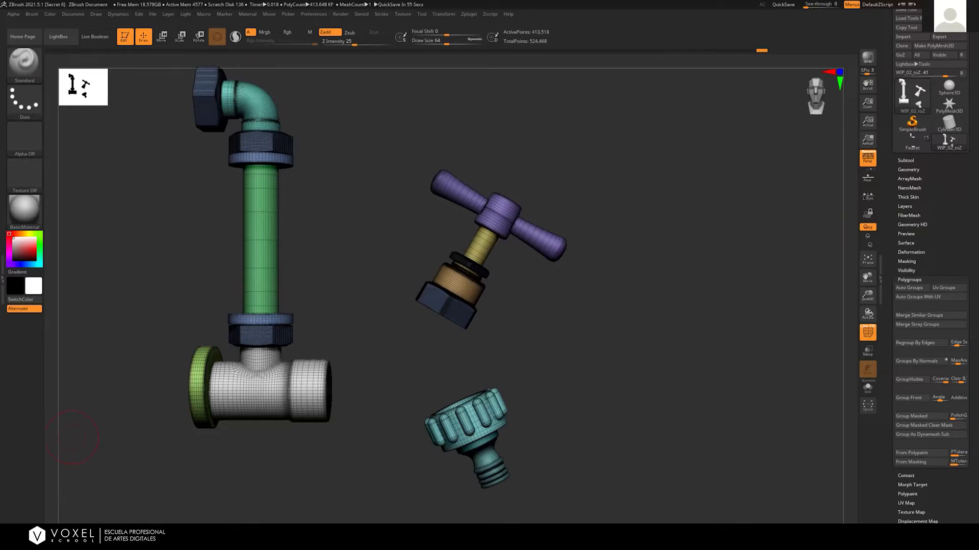
{"action": "left_click_drag", "start_coordinate": [569, 306], "coordinate": [637, 335]}
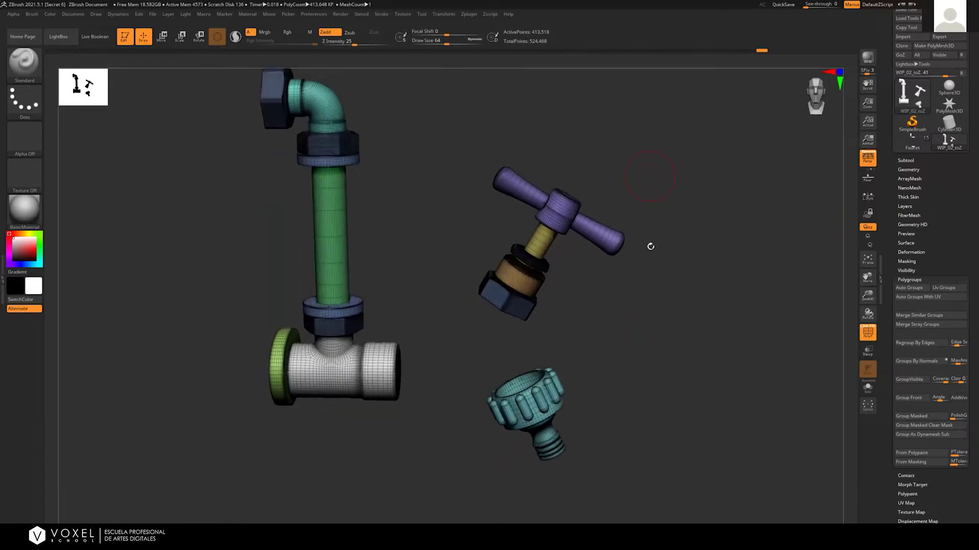
{"action": "left_click_drag", "start_coordinate": [650, 246], "coordinate": [643, 260]}
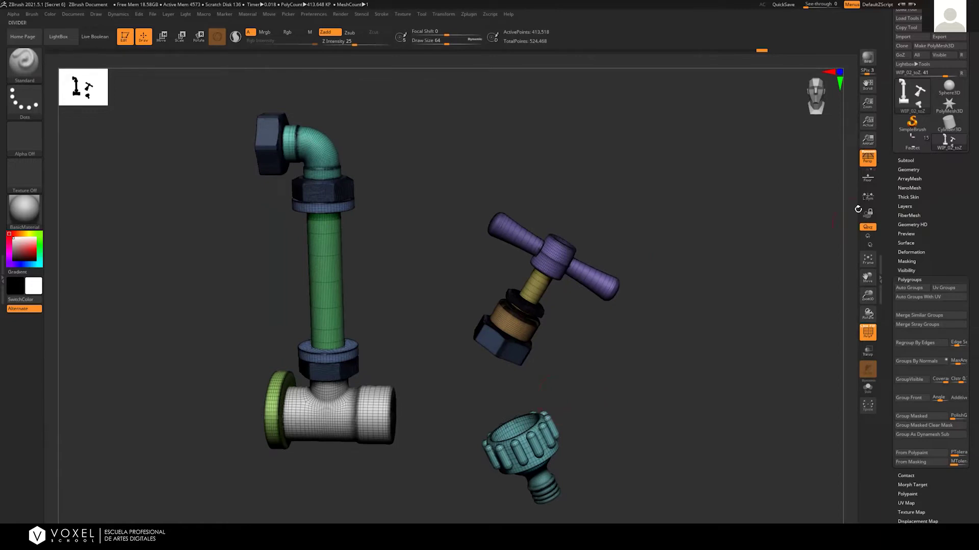
{"action": "left_click_drag", "start_coordinate": [603, 370], "coordinate": [620, 330]}
{"action": "left_click", "coordinate": [570, 271], "text": "ctrl+shift"}
{"action": "left_click_drag", "start_coordinate": [619, 295], "coordinate": [606, 292]}
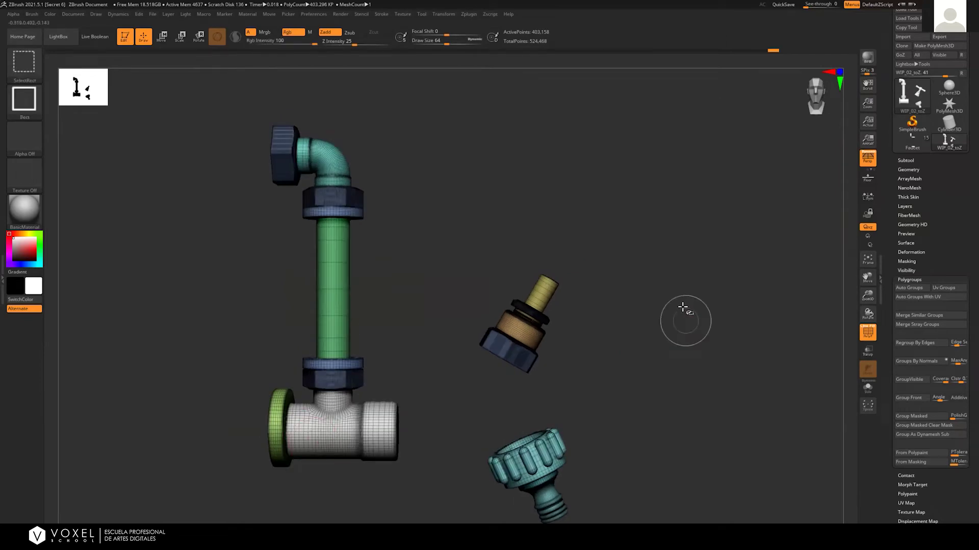
{"action": "mouse_move", "coordinate": [686, 341]}
{"action": "left_mouse_down", "text": "ctrl+shift"}
{"action": "mouse_move", "coordinate": [690, 397]}
{"action": "mouse_move", "coordinate": [689, 335]}
{"action": "left_mouse_up", "text": "ctrl+shift"}
{"action": "left_click", "coordinate": [660, 336], "text": "ctrl+shift"}
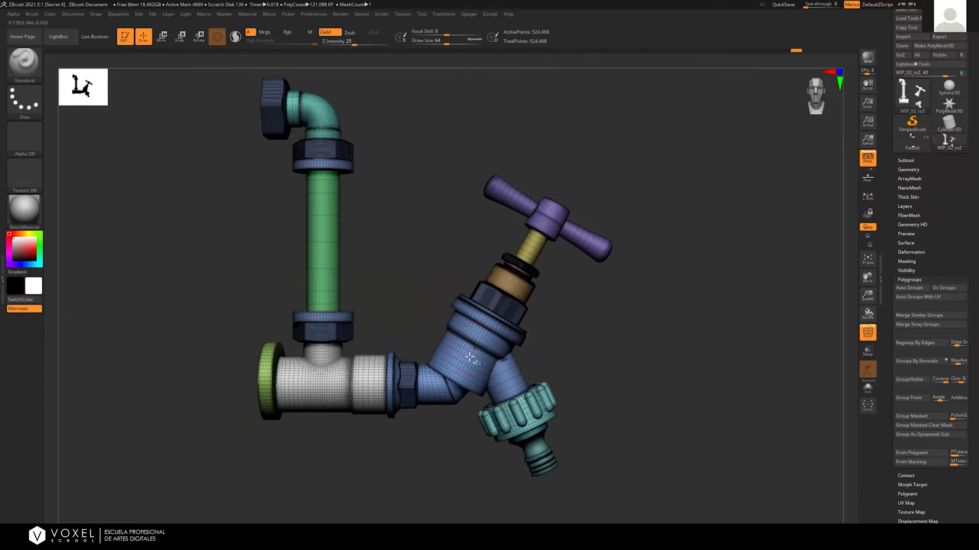
Isolate the valve body, hose connector and purple handle by hiding them and inverting the visibility
{"action": "left_click", "coordinate": [469, 356], "text": "ctrl+shift"}
{"action": "left_click", "coordinate": [524, 409], "text": "ctrl+shift"}
{"action": "left_click", "coordinate": [532, 420], "text": "ctrl+shift"}
{"action": "left_click", "coordinate": [560, 224], "text": "ctrl+shift"}
{"action": "left_click_drag", "start_coordinate": [640, 339], "coordinate": [641, 252], "text": "ctrl+shift"}
{"action": "left_click_drag", "start_coordinate": [712, 326], "coordinate": [568, 269]}
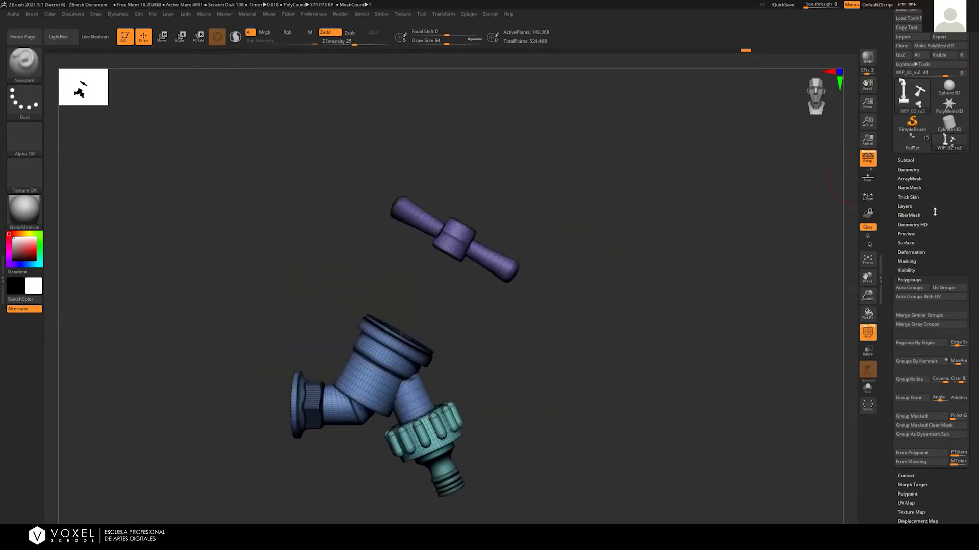
Delete the hidden geometry so only the valve body, hose connector and handle remain in the mesh
{"action": "left_click", "coordinate": [917, 279]}
{"action": "left_click", "coordinate": [908, 169]}
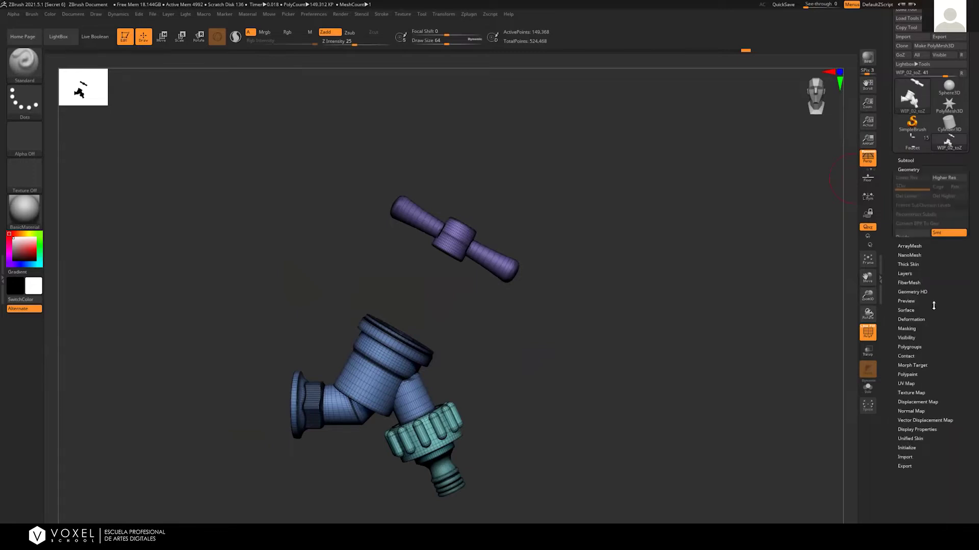
{"action": "left_click", "coordinate": [924, 325]}
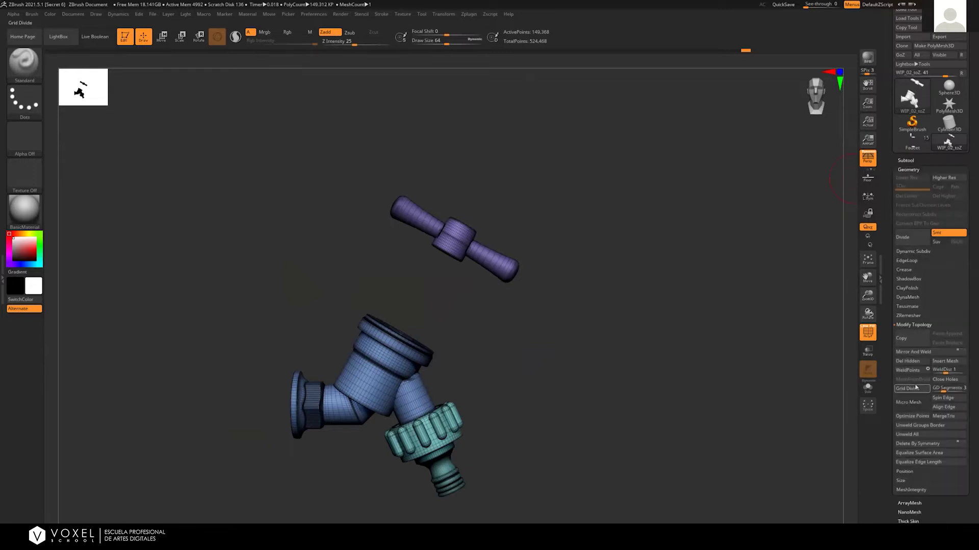
{"action": "left_click", "coordinate": [909, 361]}
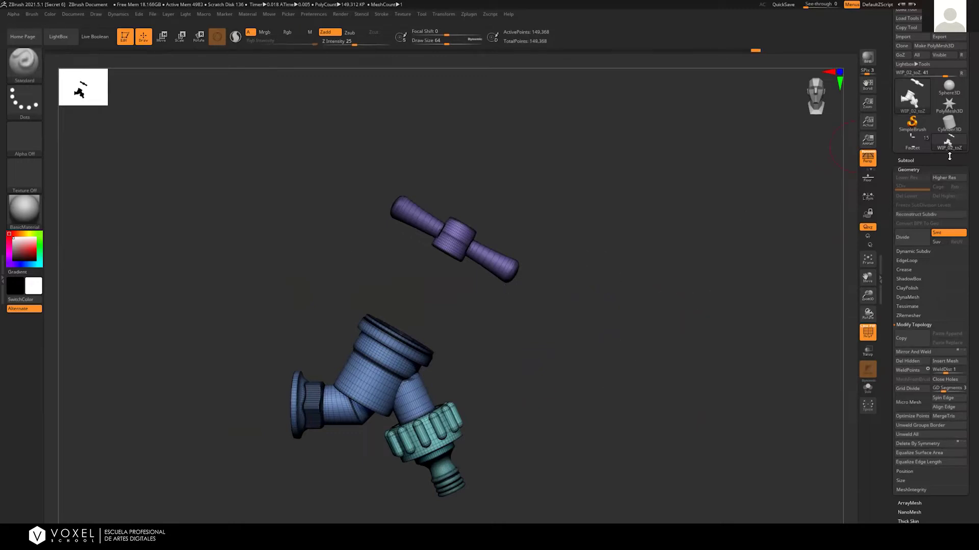
Split the remaining mesh into separate subtools by polygroup
{"action": "left_click", "coordinate": [936, 160]}
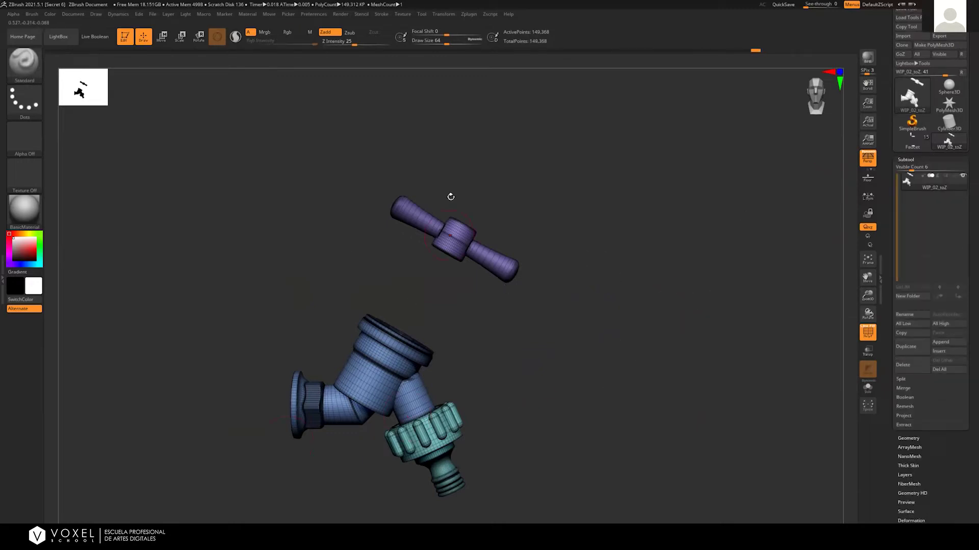
{"action": "left_click", "coordinate": [902, 378]}
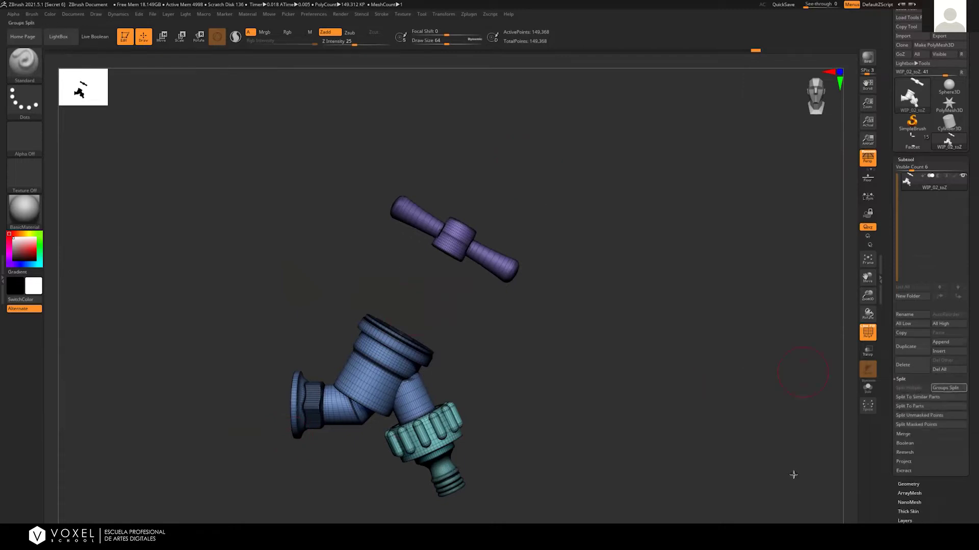
{"action": "left_click", "coordinate": [948, 388]}
{"action": "left_click", "coordinate": [842, 409]}
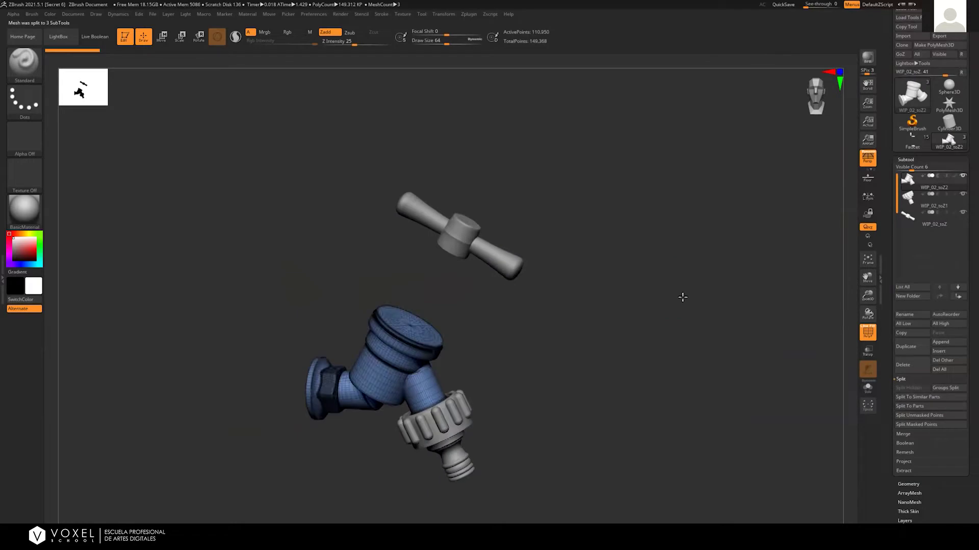
Hide the hose connector subtool and make the valve body the active subtool
{"action": "left_click", "coordinate": [933, 200]}
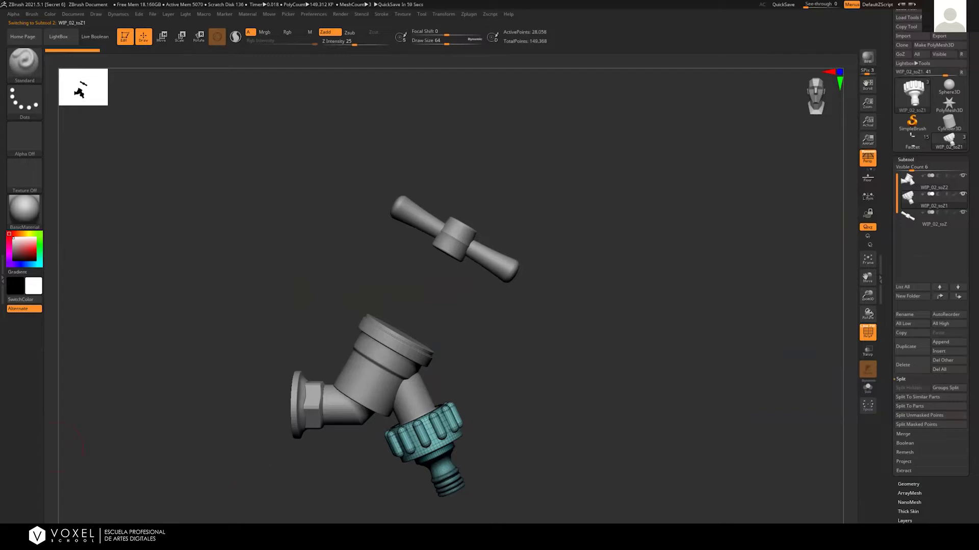
{"action": "mouse_move", "coordinate": [570, 346]}
{"action": "left_mouse_down", "text": "alt"}
{"action": "mouse_move", "coordinate": [645, 236]}
{"action": "mouse_move", "coordinate": [565, 335]}
{"action": "left_mouse_up", "text": "alt"}
{"action": "left_click_drag", "start_coordinate": [547, 350], "coordinate": [647, 286], "text": "alt"}
{"action": "left_click", "coordinate": [912, 217]}
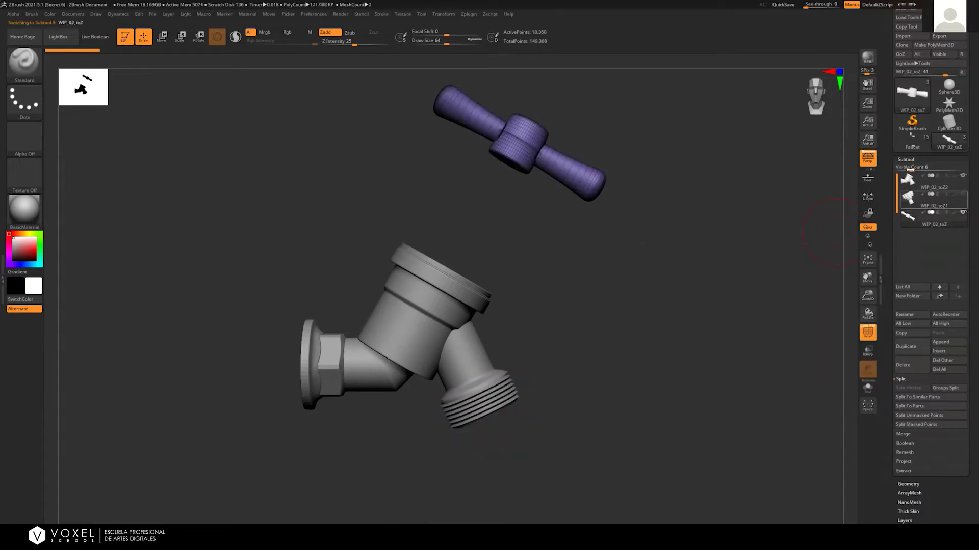
{"action": "left_click", "coordinate": [910, 181]}
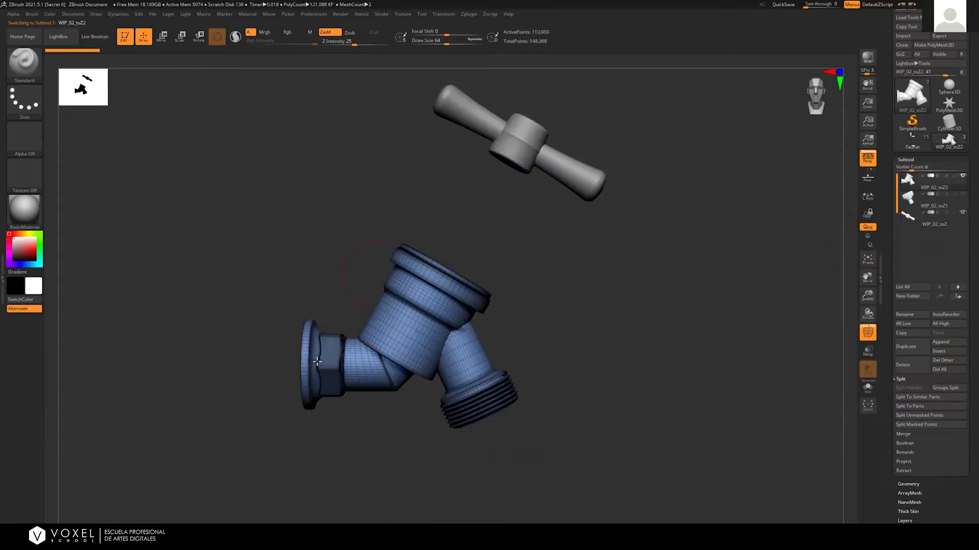
Examine the valve body's threaded outlet, branches and underside from several angles
{"action": "left_click_drag", "start_coordinate": [571, 306], "coordinate": [662, 315]}
{"action": "left_click_drag", "start_coordinate": [516, 331], "coordinate": [491, 321]}
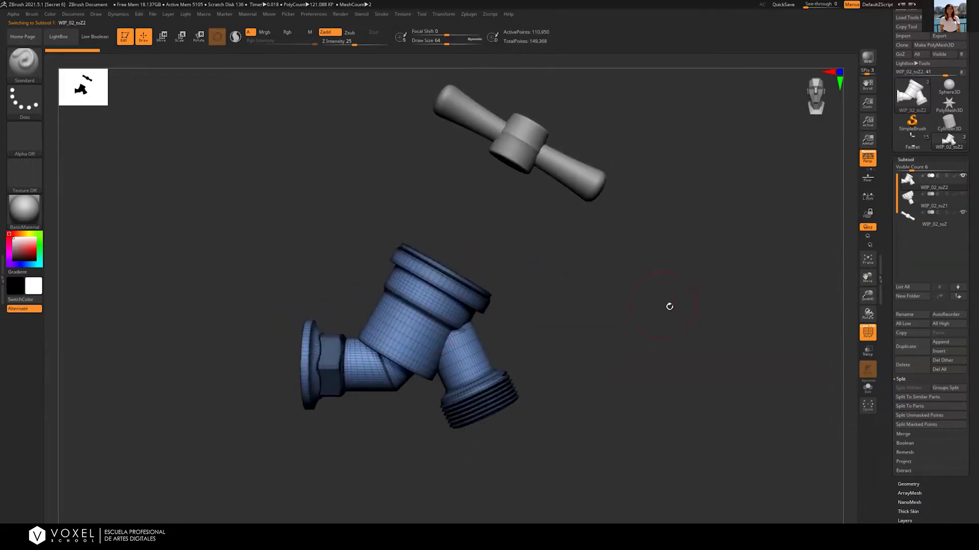
{"action": "left_click_drag", "start_coordinate": [563, 176], "coordinate": [448, 379]}
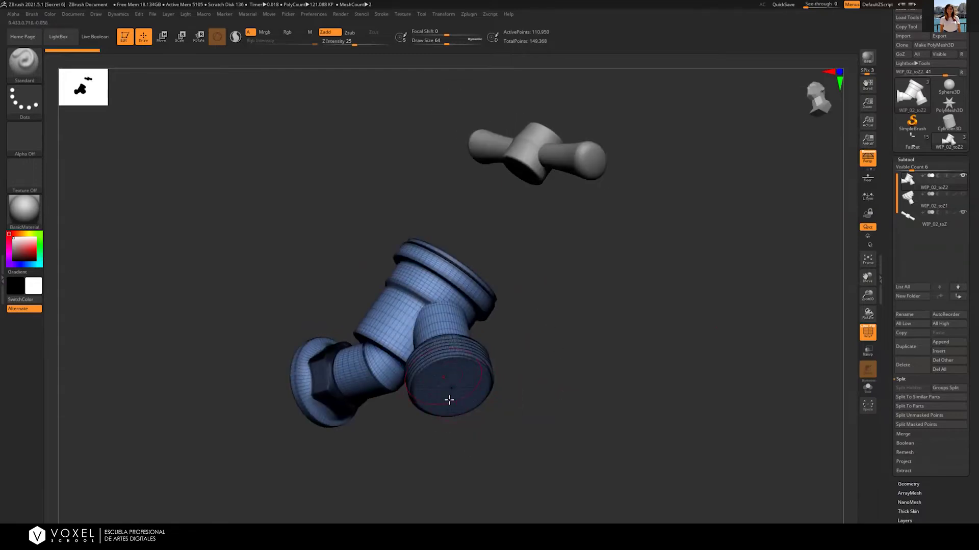
{"action": "left_click_drag", "start_coordinate": [609, 304], "coordinate": [578, 361]}
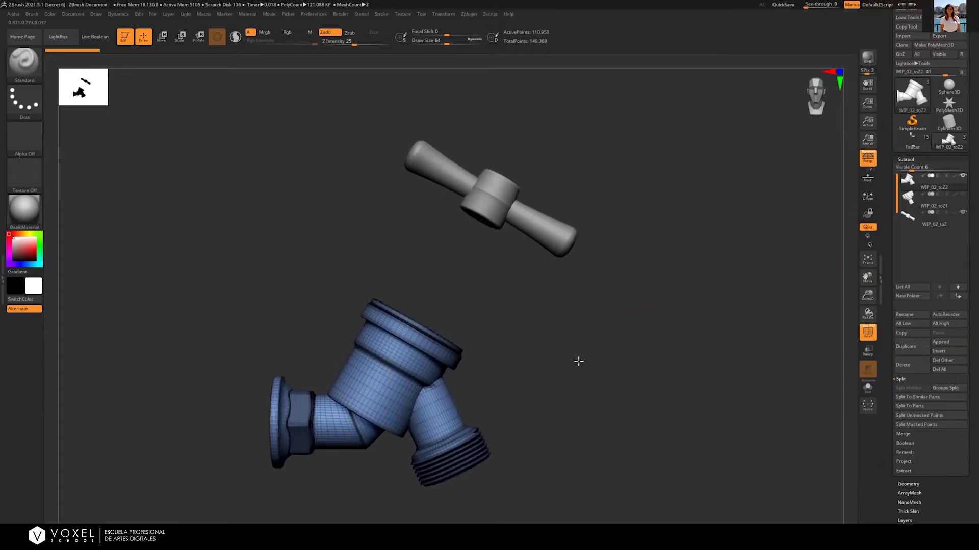
{"action": "left_click_drag", "start_coordinate": [437, 432], "coordinate": [498, 423]}
{"action": "left_click_drag", "start_coordinate": [579, 359], "coordinate": [488, 437]}
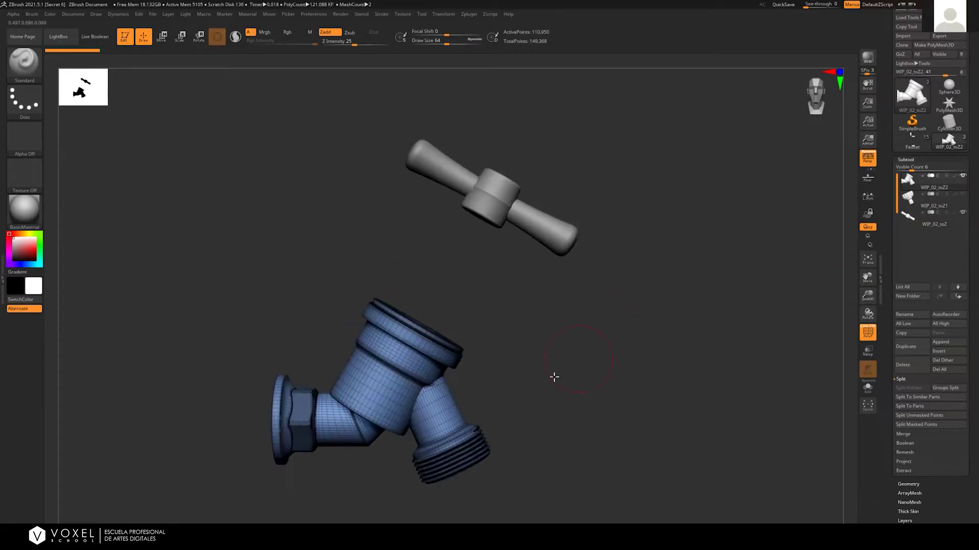
{"action": "left_click_drag", "start_coordinate": [554, 377], "coordinate": [496, 350]}
{"action": "left_click_drag", "start_coordinate": [607, 193], "coordinate": [431, 279]}
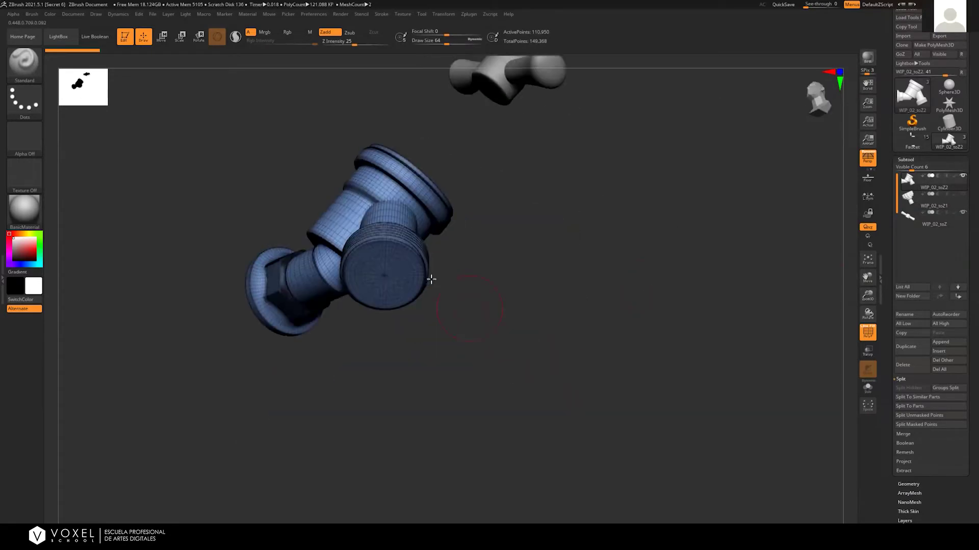
{"action": "left_click_drag", "start_coordinate": [372, 366], "coordinate": [636, 251]}
{"action": "left_click_drag", "start_coordinate": [642, 207], "coordinate": [634, 382], "text": "alt"}
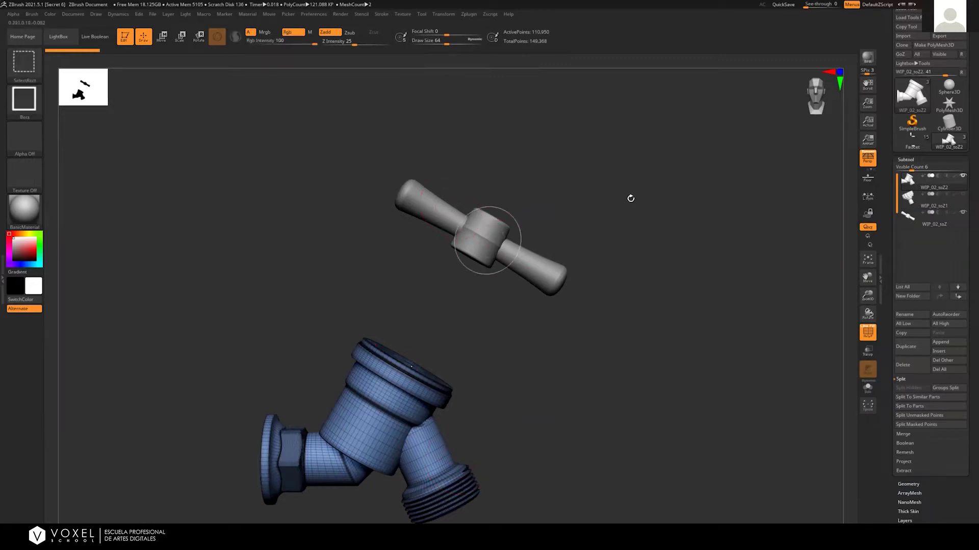
Make the handle the active subtool and give each of its separate pieces its own polygroup with Auto Groups
{"action": "left_click", "coordinate": [908, 216]}
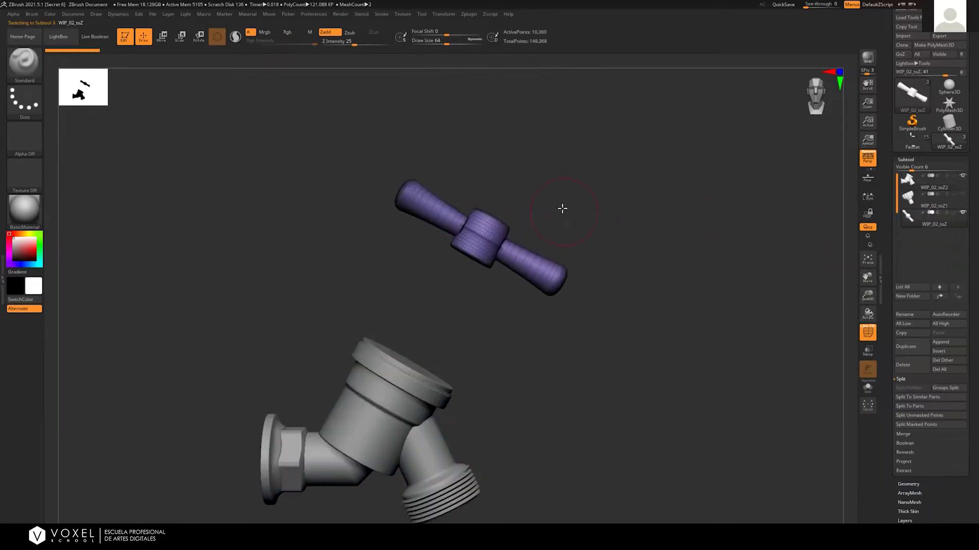
{"action": "key", "text": "f"}
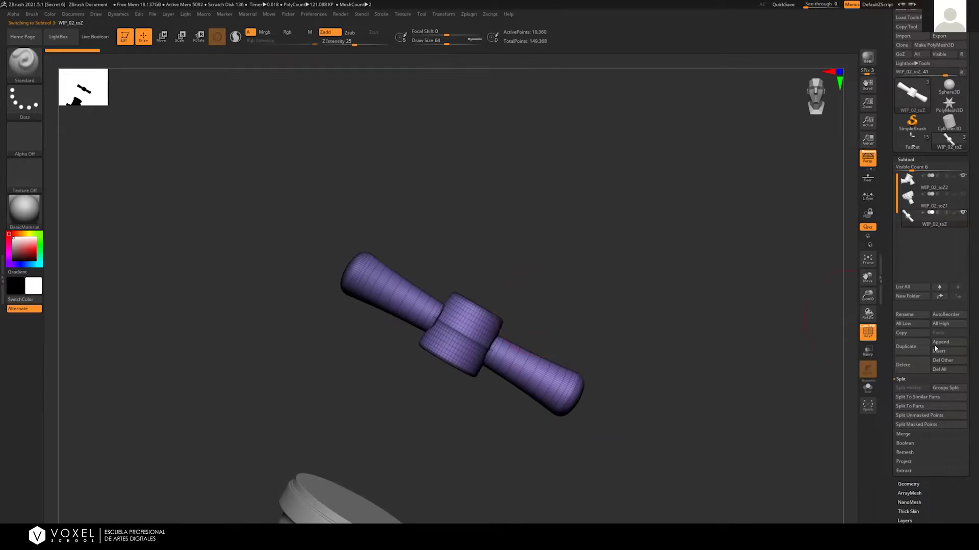
{"action": "left_click", "coordinate": [915, 159]}
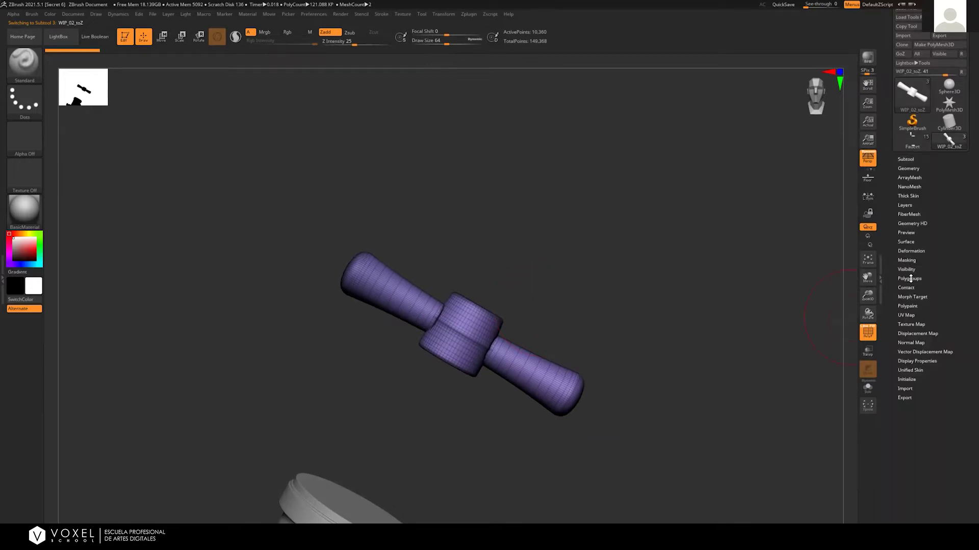
{"action": "left_click", "coordinate": [911, 278]}
{"action": "left_click", "coordinate": [908, 286]}
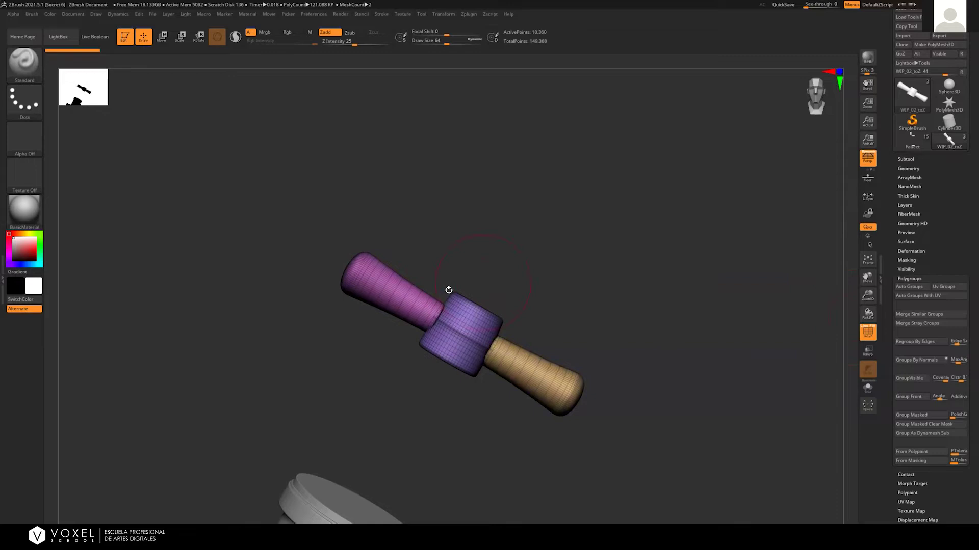
Isolate the small stray piece inside the handle's hub, then invert visibility so only that piece is hidden
{"action": "left_click", "coordinate": [438, 317], "text": "ctrl+shift"}
{"action": "left_click_drag", "start_coordinate": [466, 335], "coordinate": [466, 337], "text": "ctrl+shift"}
{"action": "left_click", "coordinate": [474, 317], "text": "ctrl+shift"}
{"action": "left_click", "coordinate": [505, 353], "text": "ctrl+shift"}
{"action": "mouse_move", "coordinate": [551, 255]}
{"action": "left_mouse_down"}
{"action": "mouse_move", "coordinate": [538, 336]}
{"action": "mouse_move", "coordinate": [579, 288]}
{"action": "left_mouse_up"}
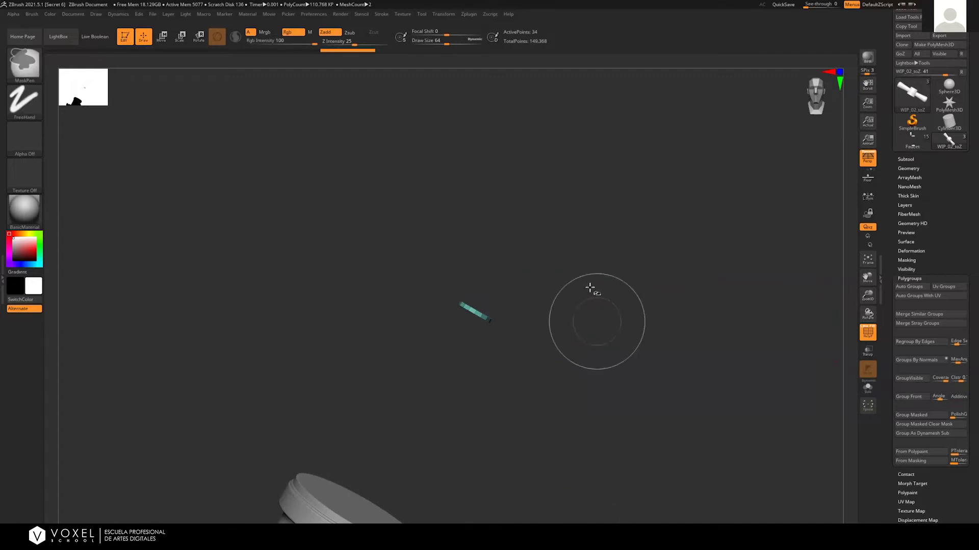
{"action": "left_click", "coordinate": [589, 284], "text": "ctrl+shift"}
{"action": "left_click_drag", "start_coordinate": [621, 310], "coordinate": [643, 299]}
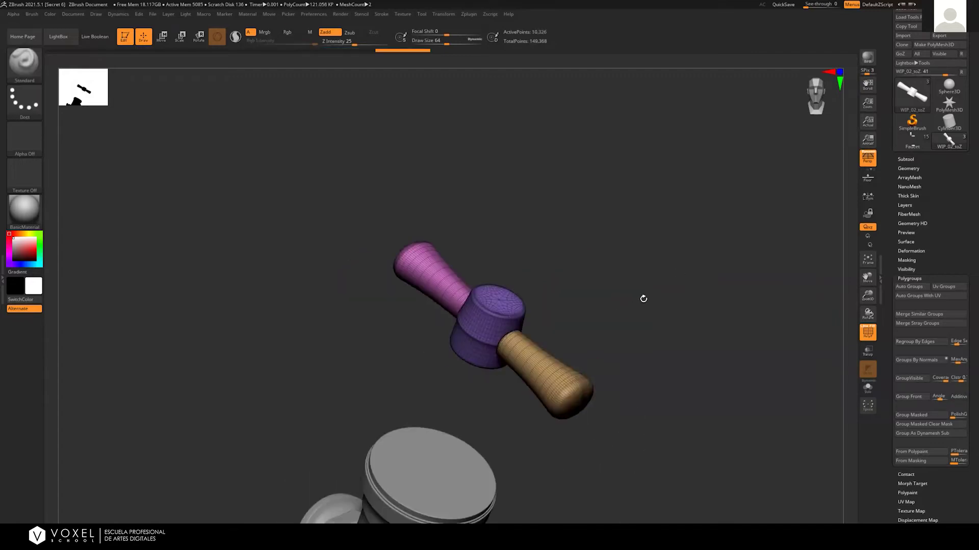
Delete the hidden stray piece from the handle mesh and check the hub, leaving the whole handle visible
{"action": "left_click", "coordinate": [908, 168]}
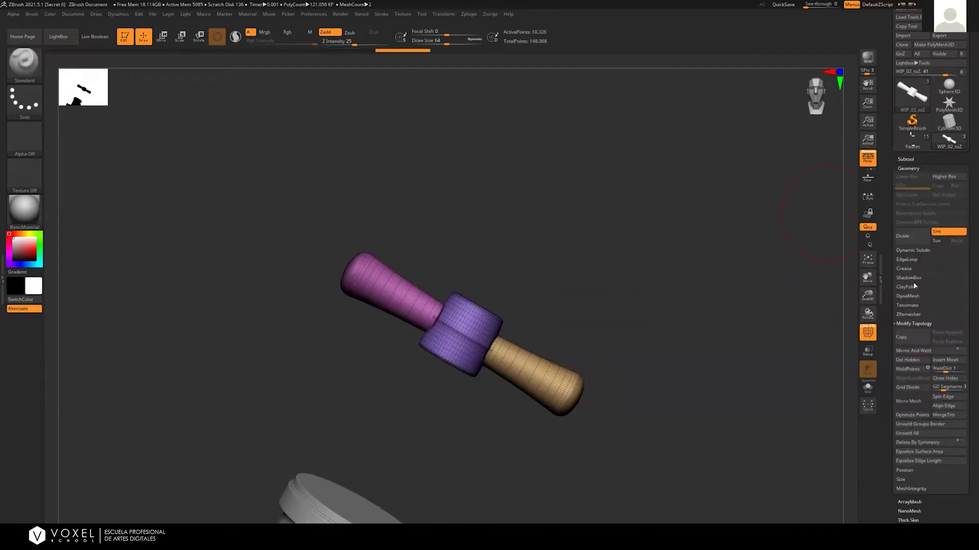
{"action": "left_click", "coordinate": [912, 366]}
{"action": "left_click", "coordinate": [459, 329], "text": "ctrl+shift"}
{"action": "left_click", "coordinate": [579, 249], "text": "ctrl+shift"}
{"action": "left_click", "coordinate": [614, 277], "text": "ctrl+shift"}
{"action": "left_click", "coordinate": [568, 225], "text": "ctrl+shift"}
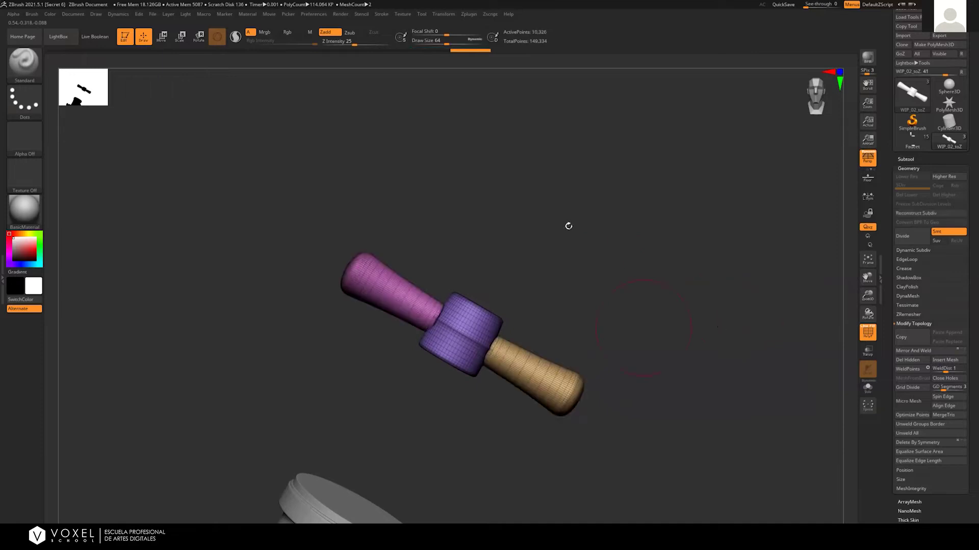
Make the valve body the active subtool and inspect its mesh up close
{"action": "right_click_drag", "start_coordinate": [683, 279], "coordinate": [638, 306], "text": "ctrl"}
{"action": "right_click_drag", "start_coordinate": [643, 212], "coordinate": [649, 273], "text": "alt"}
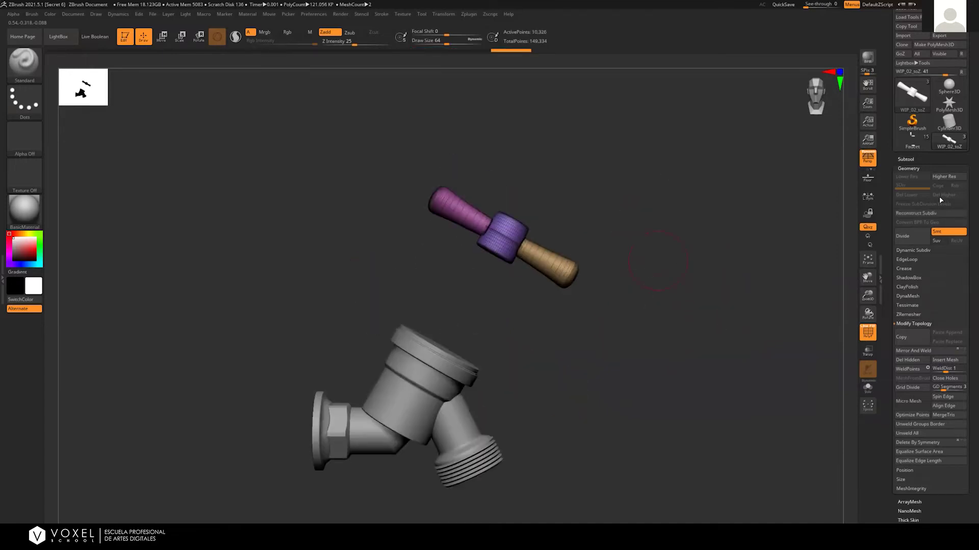
{"action": "left_click", "coordinate": [922, 159]}
{"action": "left_click", "coordinate": [408, 348], "text": "alt"}
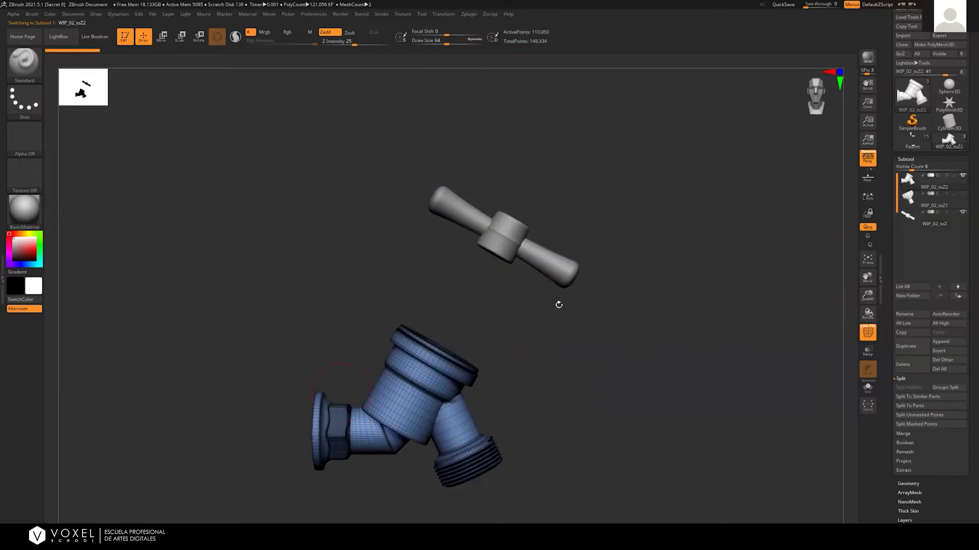
{"action": "right_click_drag", "start_coordinate": [557, 301], "coordinate": [609, 363]}
{"action": "right_click_drag", "start_coordinate": [691, 252], "coordinate": [726, 243]}
{"action": "right_click_drag", "start_coordinate": [674, 224], "coordinate": [633, 288], "text": "shift"}
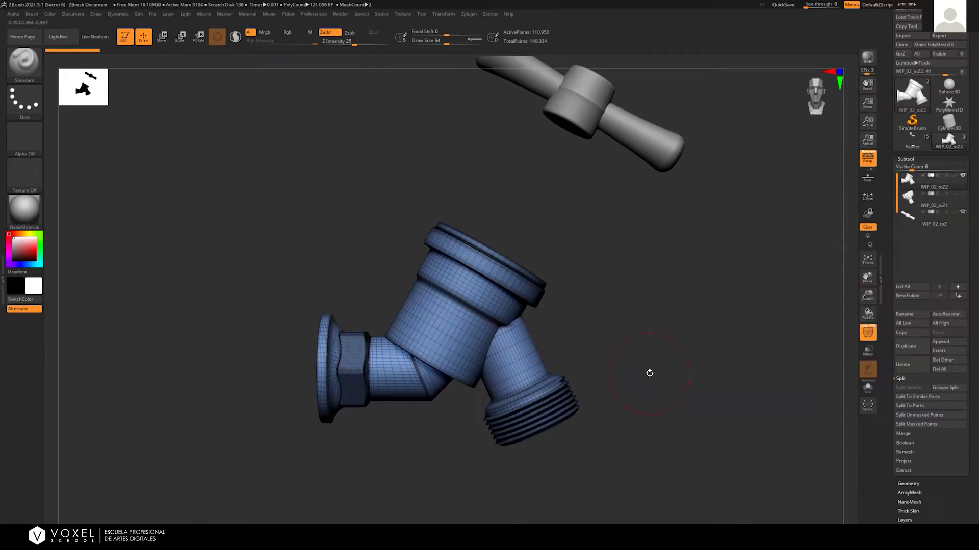
{"action": "left_click_drag", "start_coordinate": [624, 308], "coordinate": [607, 391]}
Try remeshing the valve body with DynaMesh at resolution 2000, check it without the polyframe, and undo the remesh
{"action": "left_click", "coordinate": [906, 159]}
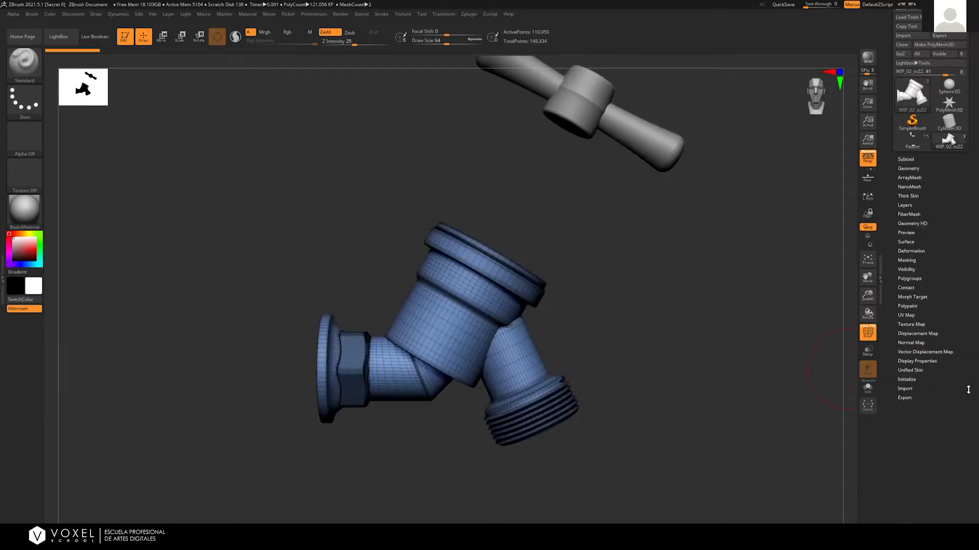
{"action": "left_click", "coordinate": [908, 168]}
{"action": "left_click", "coordinate": [906, 296]}
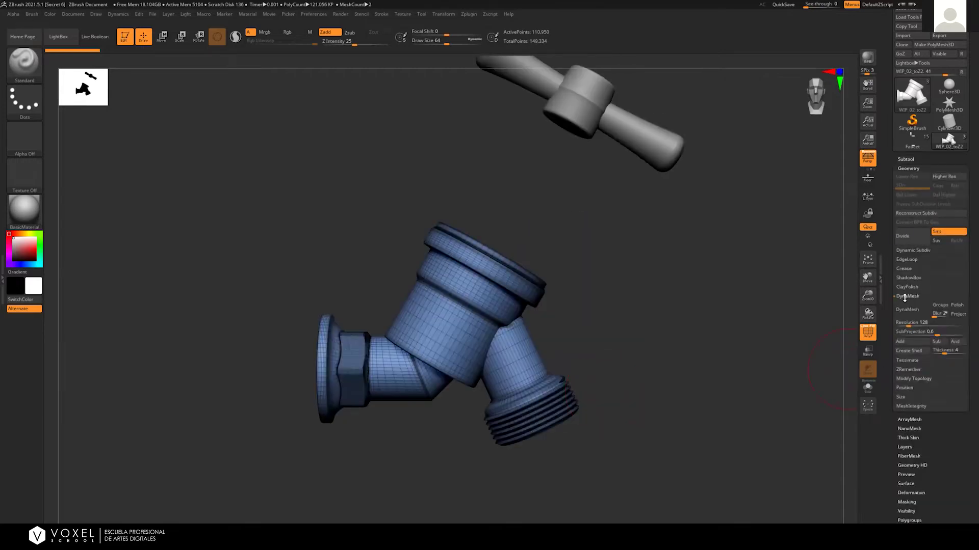
{"action": "left_click", "coordinate": [916, 322]}
{"action": "key", "text": "Return"}
{"action": "left_click", "coordinate": [908, 310]}
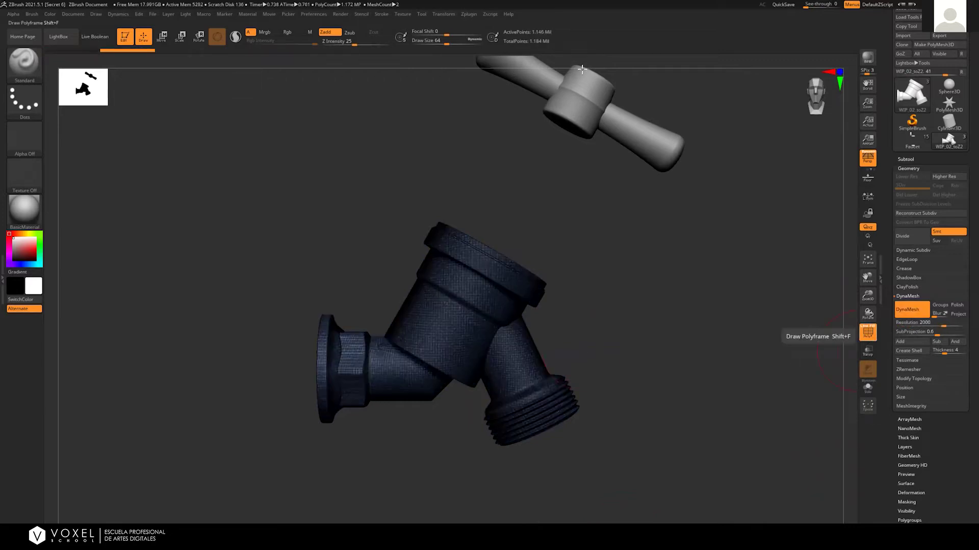
{"action": "key", "text": "shift+f"}
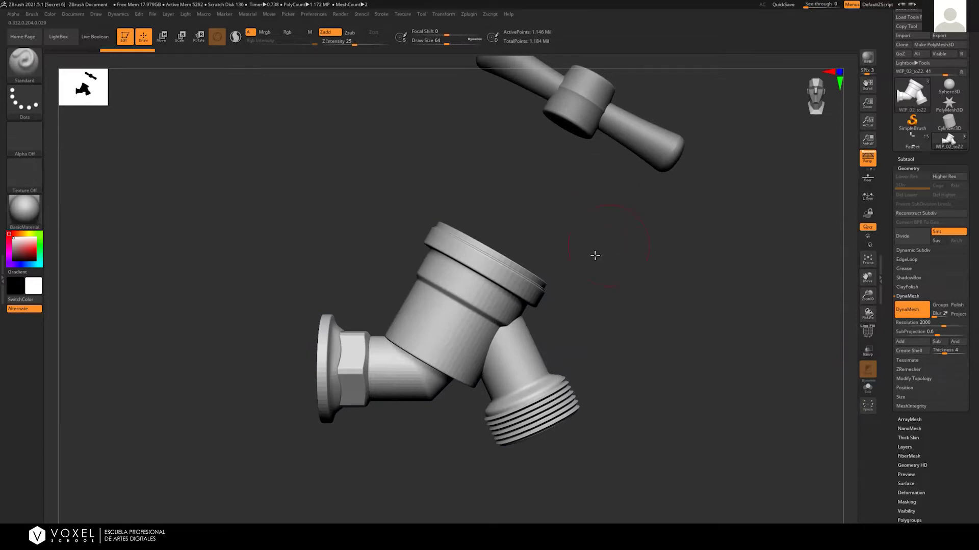
{"action": "key", "text": "ctrl+z"}
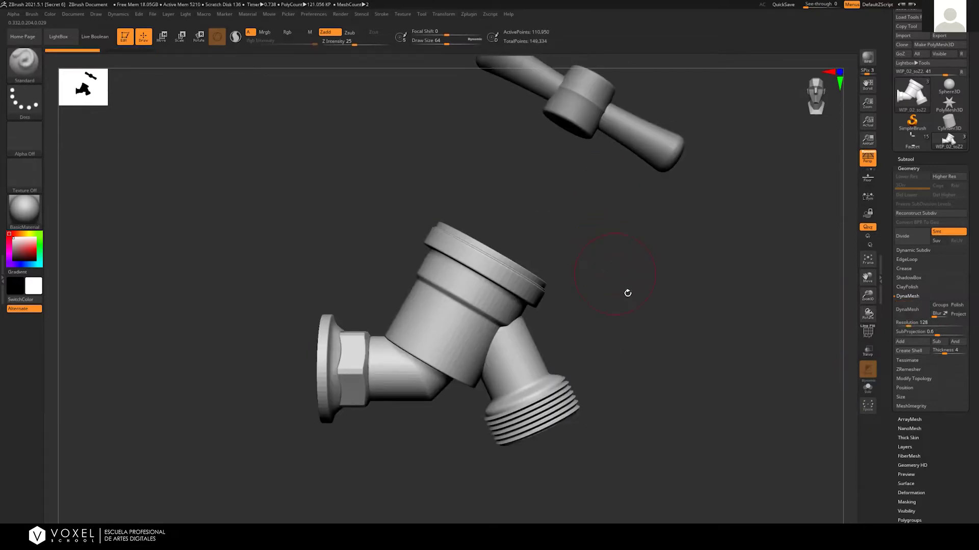
Subdivide the valve body up to subdivision level 4 and check its smoothed surface
{"action": "key", "text": "ctrl"}
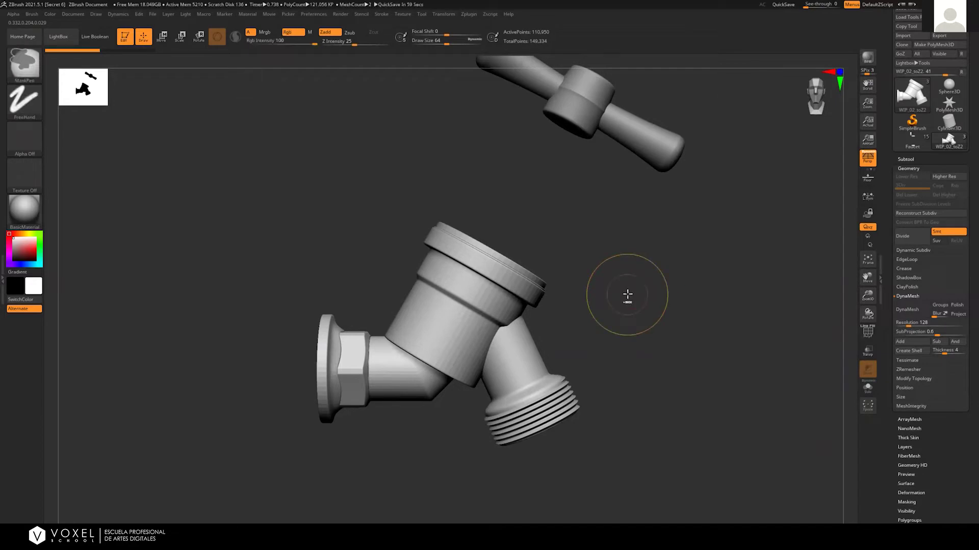
{"action": "key", "text": "ctrl+d"}
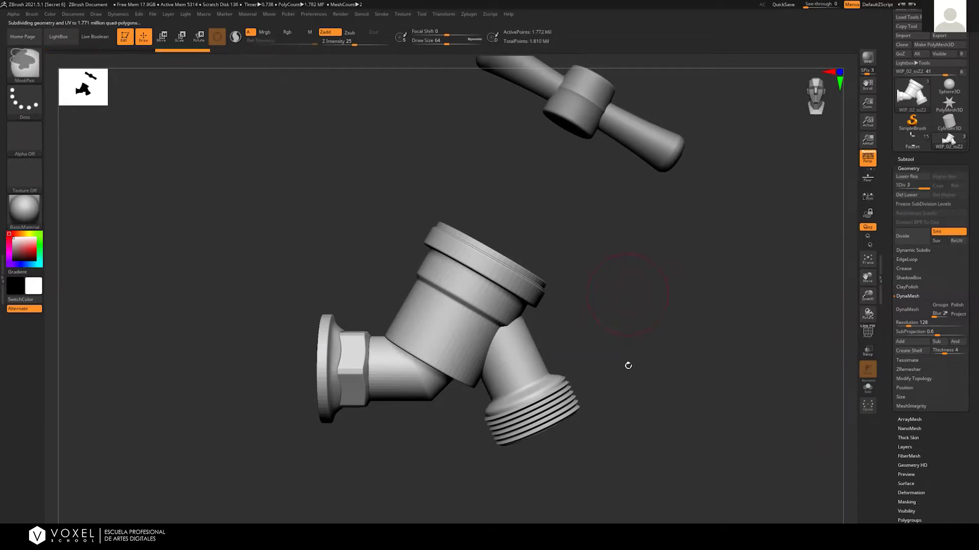
{"action": "key", "text": "ctrl+z"}
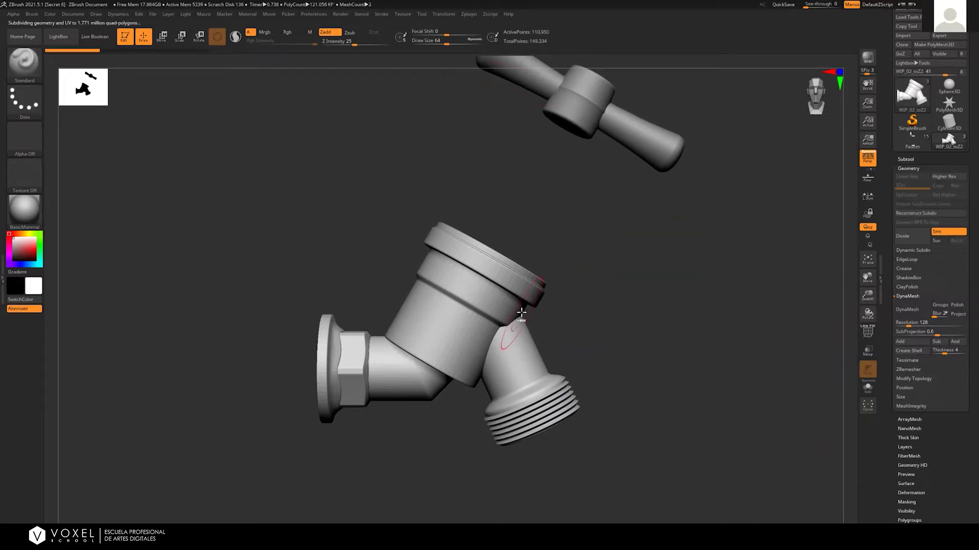
{"action": "key", "text": "ctrl+d"}
{"action": "key", "text": "ctrl+d"}
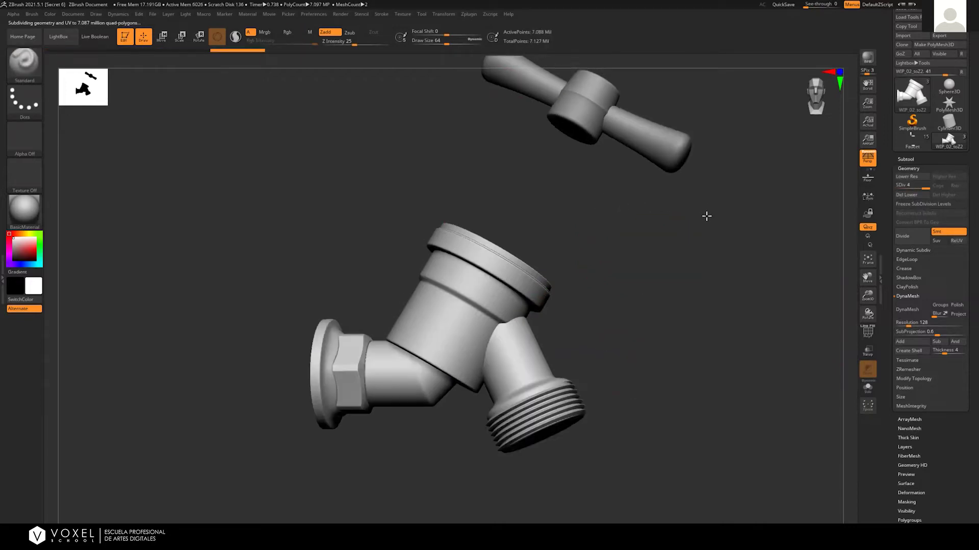
{"action": "left_click_drag", "start_coordinate": [734, 301], "coordinate": [562, 66]}
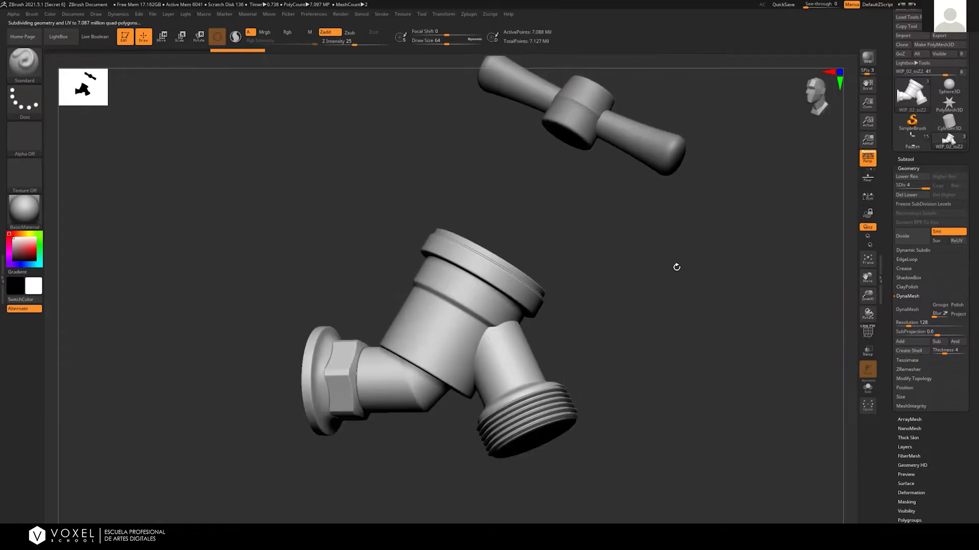
Try running DynaMesh at resolution 2000 on the subdivided valve body, freezing its subdivision levels
{"action": "left_click", "coordinate": [929, 327]}
{"action": "type", "text": "20"}
{"action": "key", "text": "Return"}
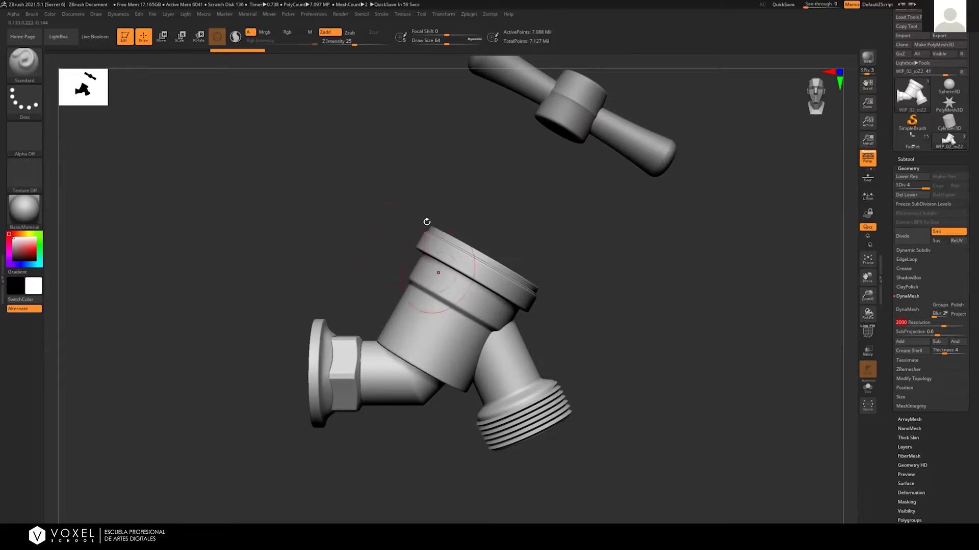
{"action": "left_click", "coordinate": [907, 310]}
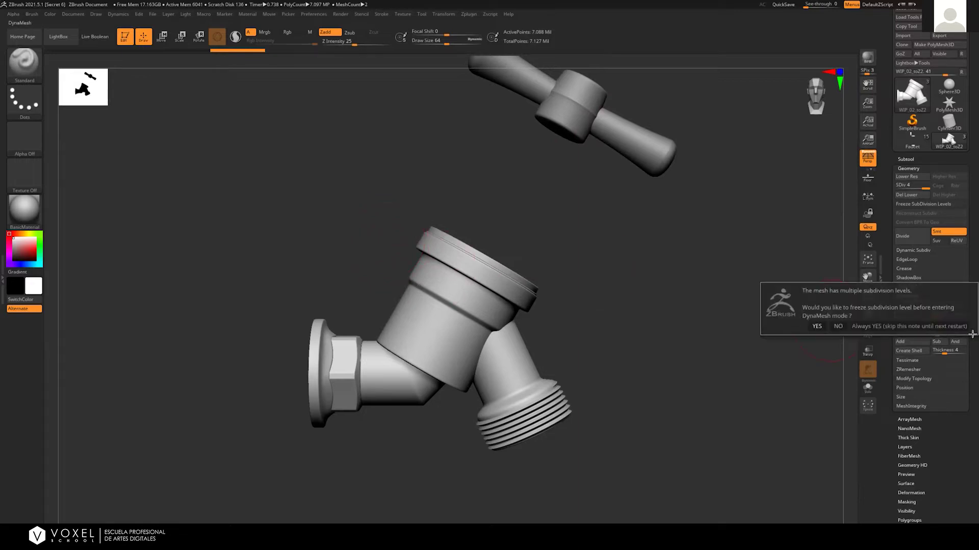
{"action": "left_click", "coordinate": [816, 327]}
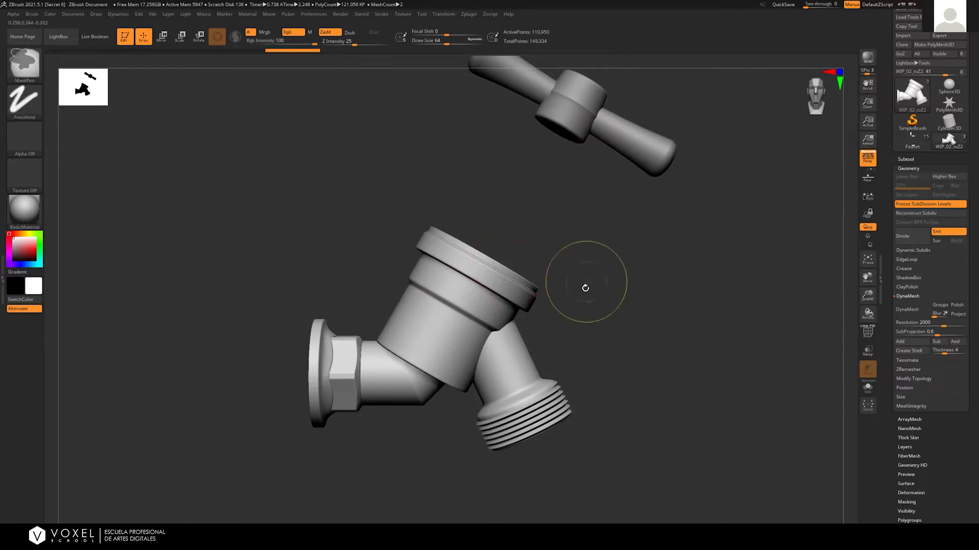
{"action": "left_click_drag", "start_coordinate": [585, 284], "coordinate": [582, 288], "text": "ctrl"}
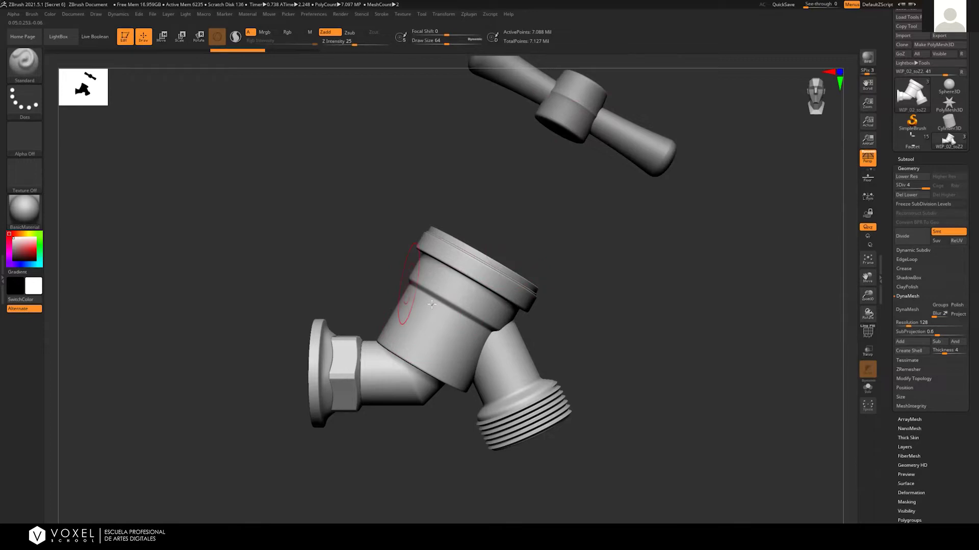
{"action": "left_click_drag", "start_coordinate": [539, 234], "coordinate": [679, 264]}
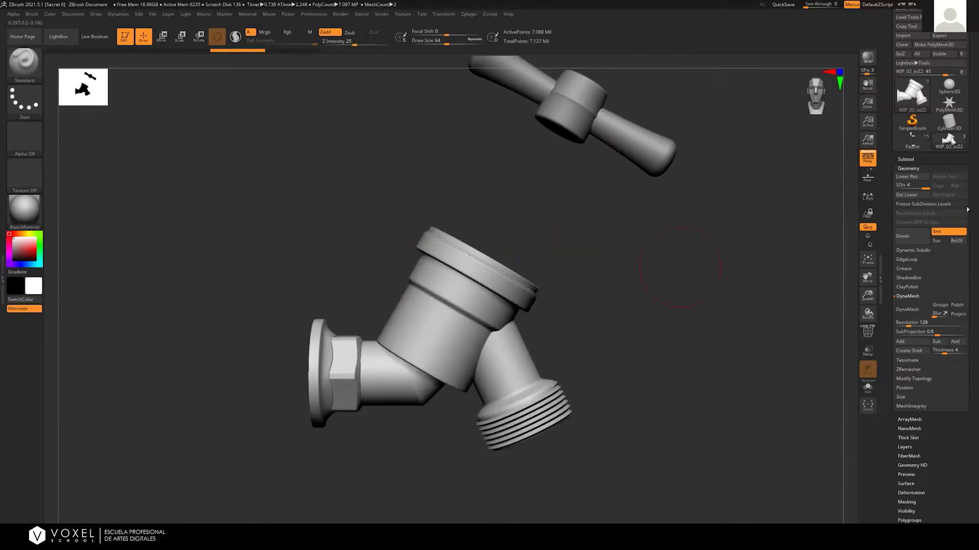
Delete the valve body's lower subdivision levels and remesh it with DynaMesh at resolution 2000
{"action": "left_click", "coordinate": [912, 196]}
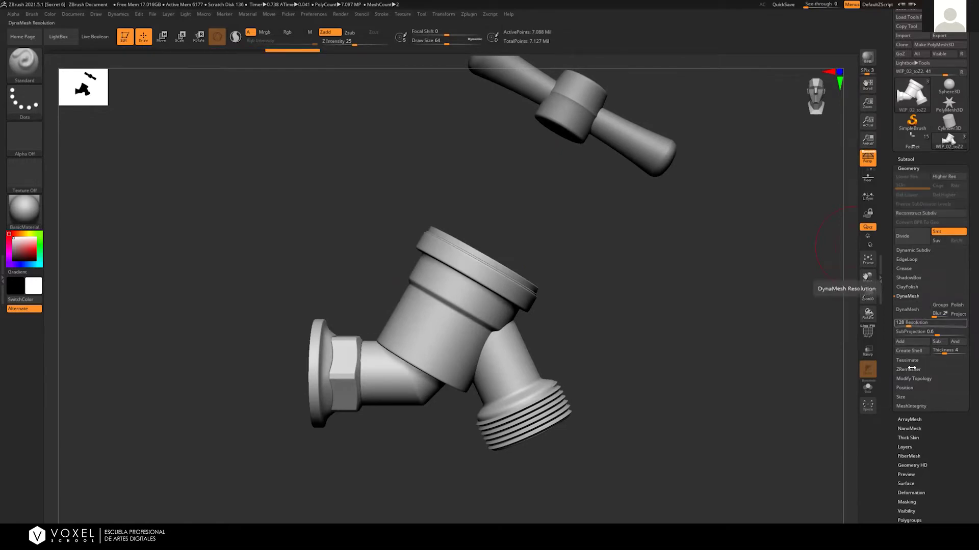
{"action": "left_click", "coordinate": [911, 323]}
{"action": "type", "text": "2000"}
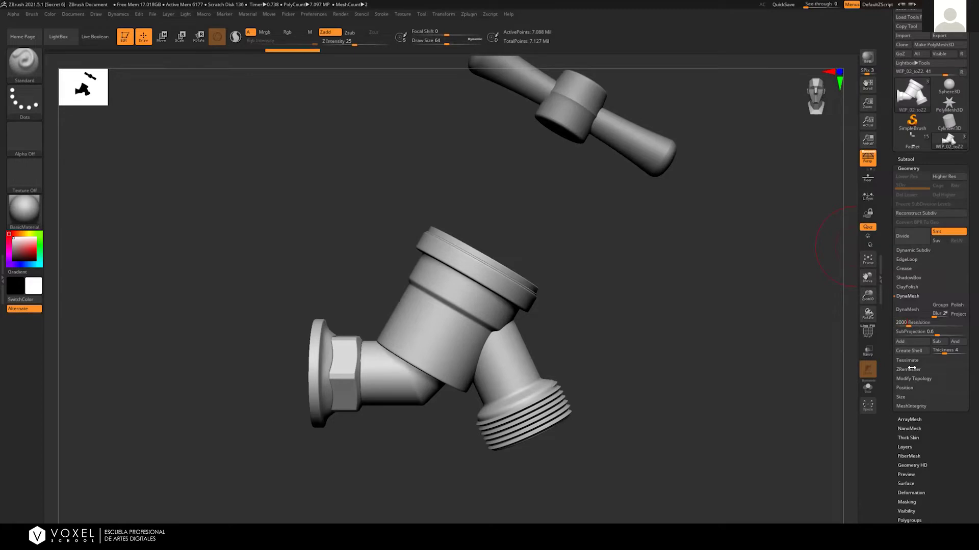
{"action": "left_click", "coordinate": [917, 310]}
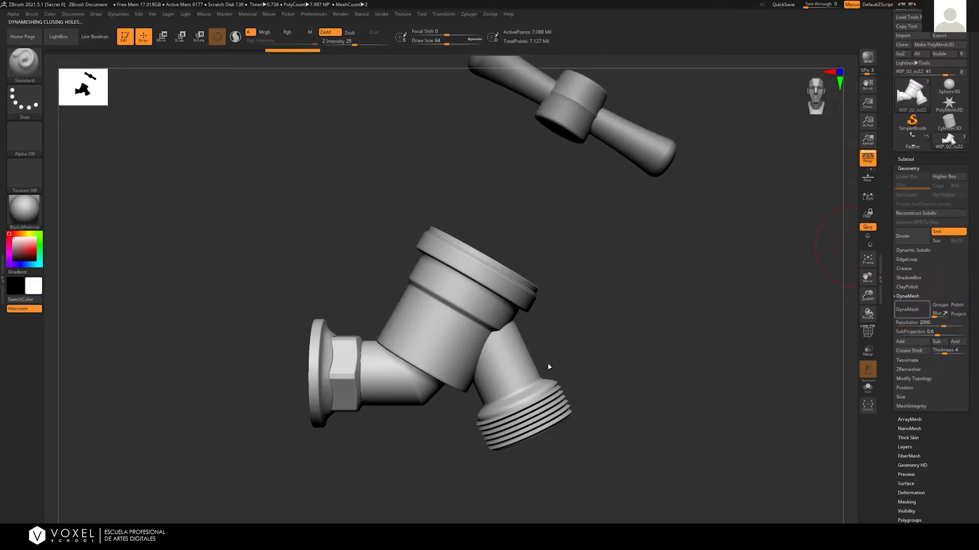
{"action": "mouse_move", "coordinate": [661, 295]}
{"action": "left_mouse_down"}
{"action": "mouse_move", "coordinate": [633, 316]}
{"action": "mouse_move", "coordinate": [711, 332]}
{"action": "left_mouse_up"}
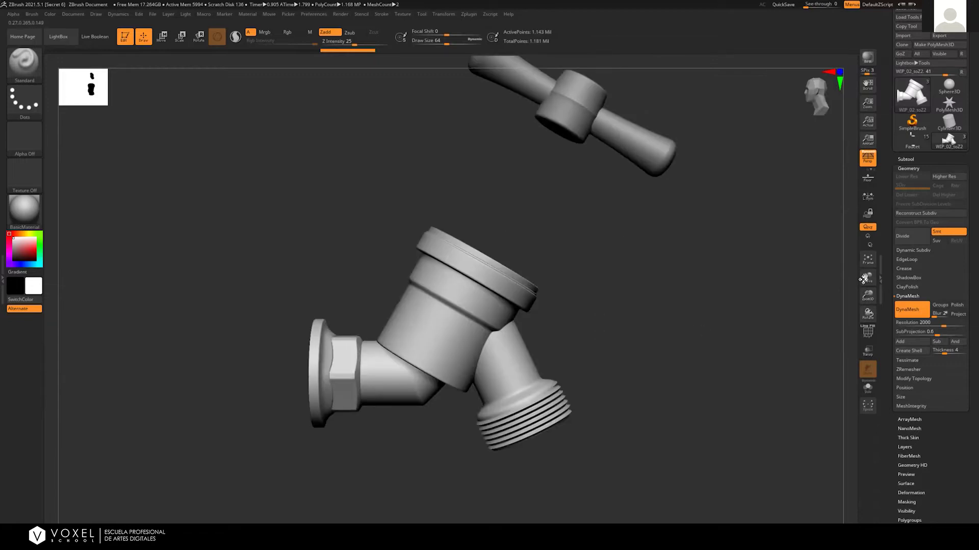
{"action": "left_click", "coordinate": [868, 332]}
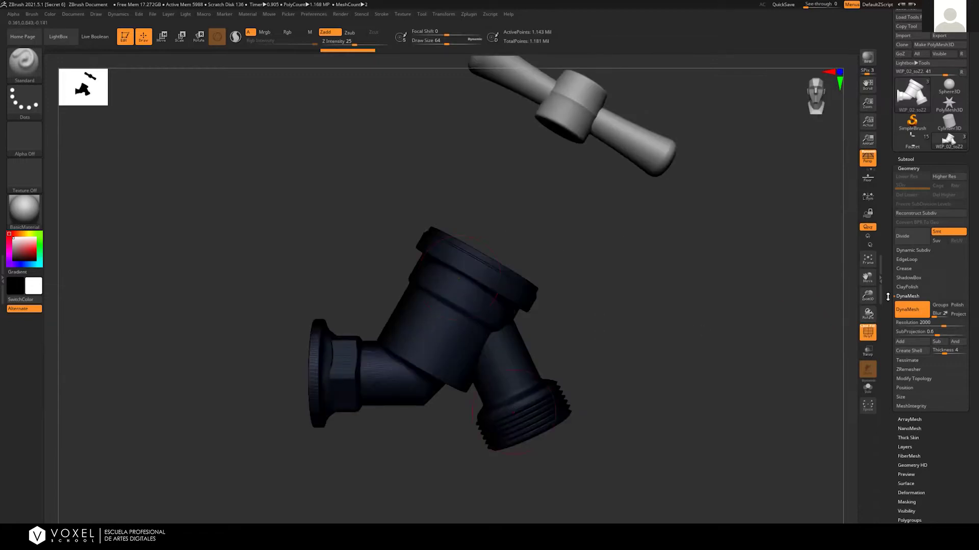
{"action": "left_click", "coordinate": [867, 332]}
{"action": "left_click_drag", "start_coordinate": [566, 279], "coordinate": [760, 354]}
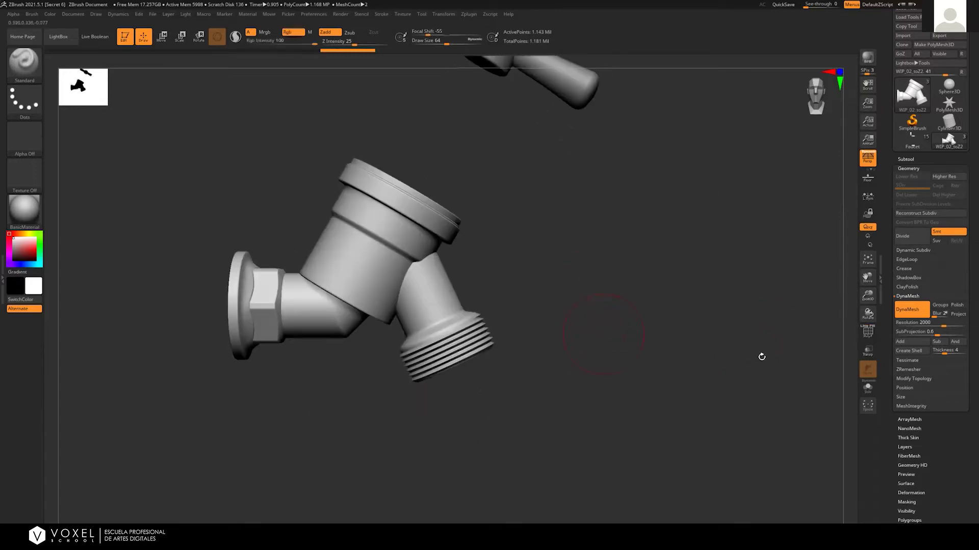
Open the Deformation settings and magnify the screen to examine the available polish options
{"action": "left_click", "coordinate": [891, 270]}
{"action": "left_click", "coordinate": [915, 251]}
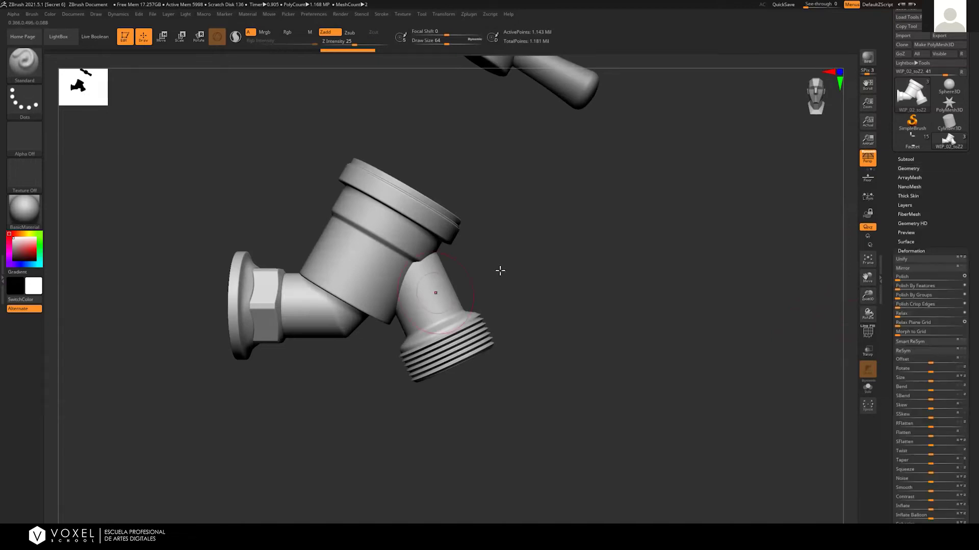
{"action": "left_click_drag", "start_coordinate": [531, 302], "coordinate": [308, 244], "text": "alt"}
{"action": "left_click_drag", "start_coordinate": [667, 231], "coordinate": [720, 227], "text": "alt"}
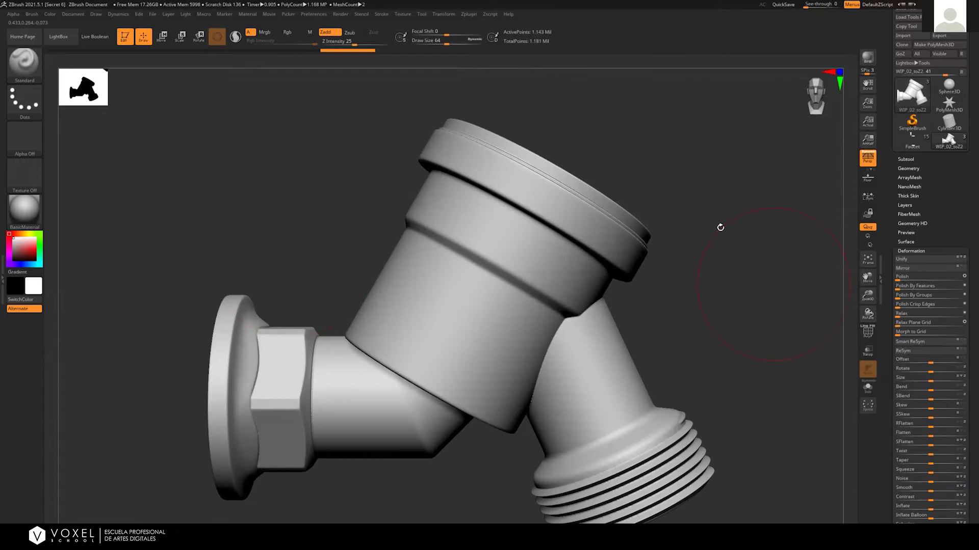
{"action": "left_click_drag", "start_coordinate": [343, 545], "coordinate": [296, 508], "text": "alt"}
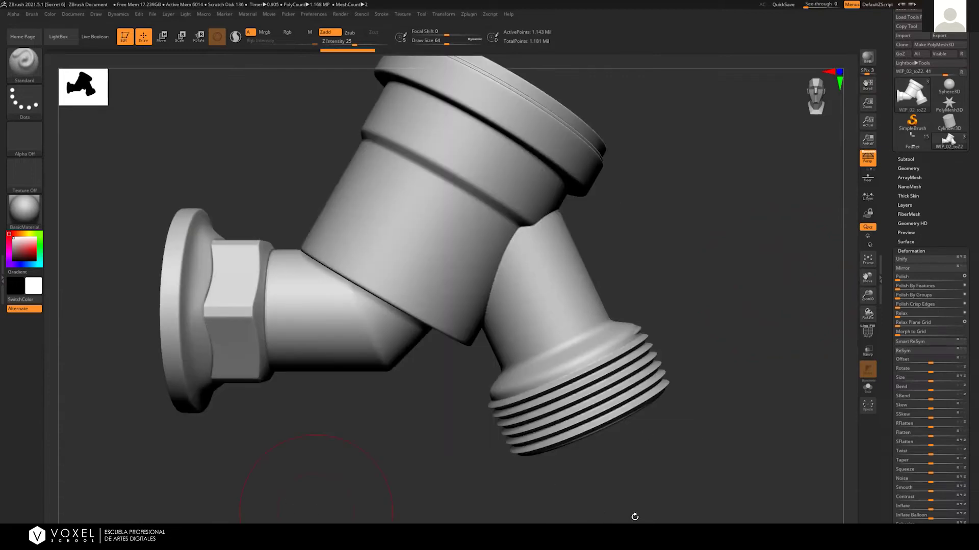
{"action": "key", "text": "super"}
{"action": "key", "text": "super"}
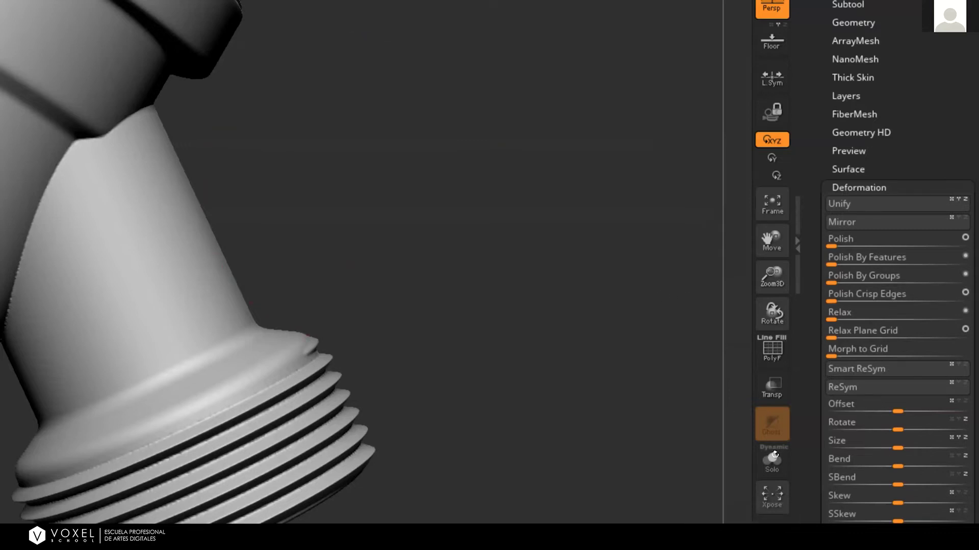
{"action": "left_click_drag", "start_coordinate": [775, 455], "coordinate": [781, 478]}
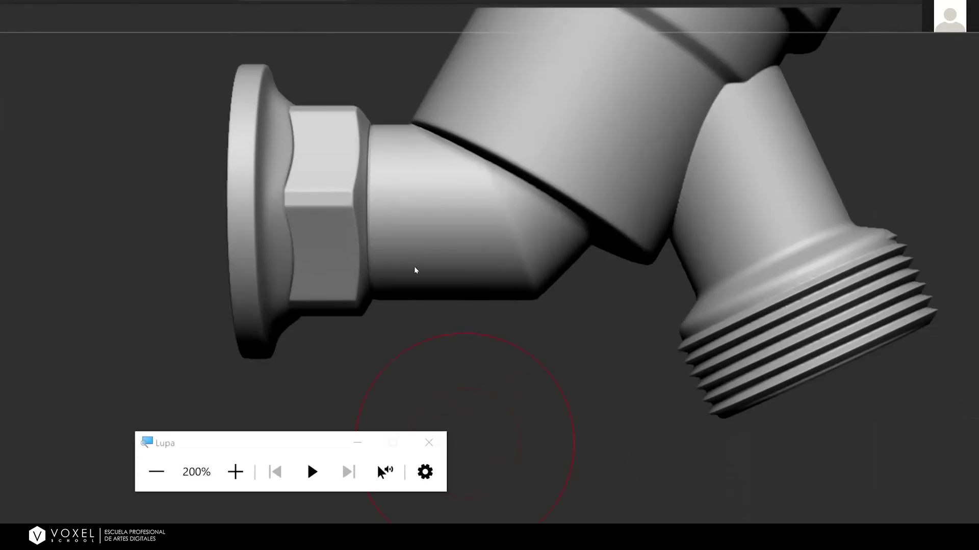
{"action": "left_click", "coordinate": [428, 442]}
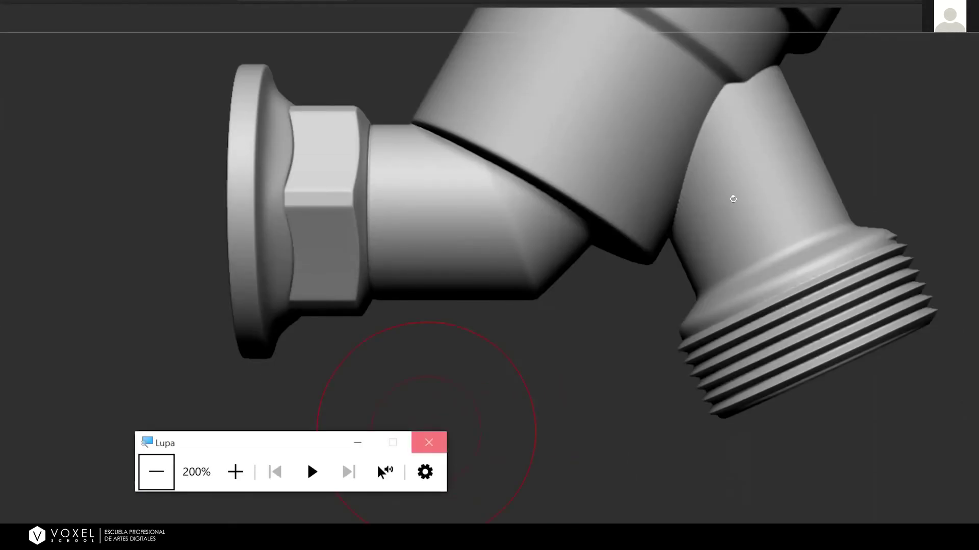
Smooth the jagged seams and thread edges of the valve body with a slight Polish Crisp Edges deformation
{"action": "left_click_drag", "start_coordinate": [800, 298], "coordinate": [748, 522], "text": "alt"}
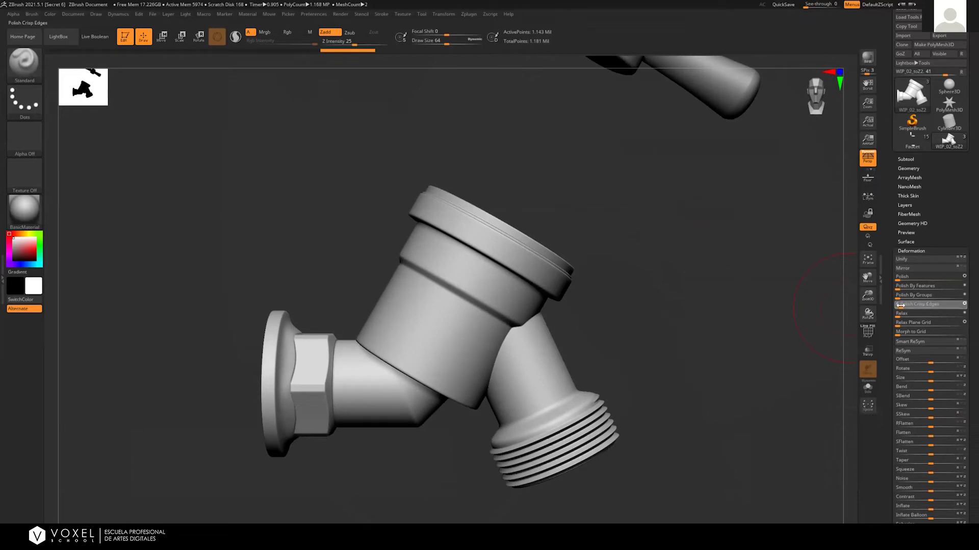
{"action": "left_click_drag", "start_coordinate": [676, 309], "coordinate": [690, 289]}
{"action": "mouse_move", "coordinate": [689, 295]}
{"action": "left_mouse_down"}
{"action": "mouse_move", "coordinate": [556, 270]}
{"action": "mouse_move", "coordinate": [532, 255]}
{"action": "left_mouse_up"}
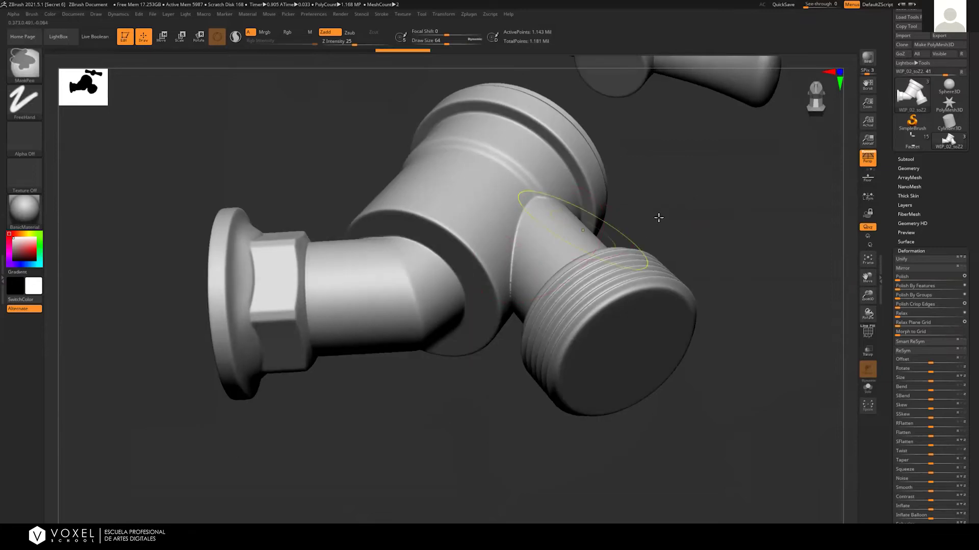
{"action": "left_click_drag", "start_coordinate": [704, 245], "coordinate": [702, 346], "text": "alt"}
{"action": "left_click_drag", "start_coordinate": [703, 189], "coordinate": [719, 275]}
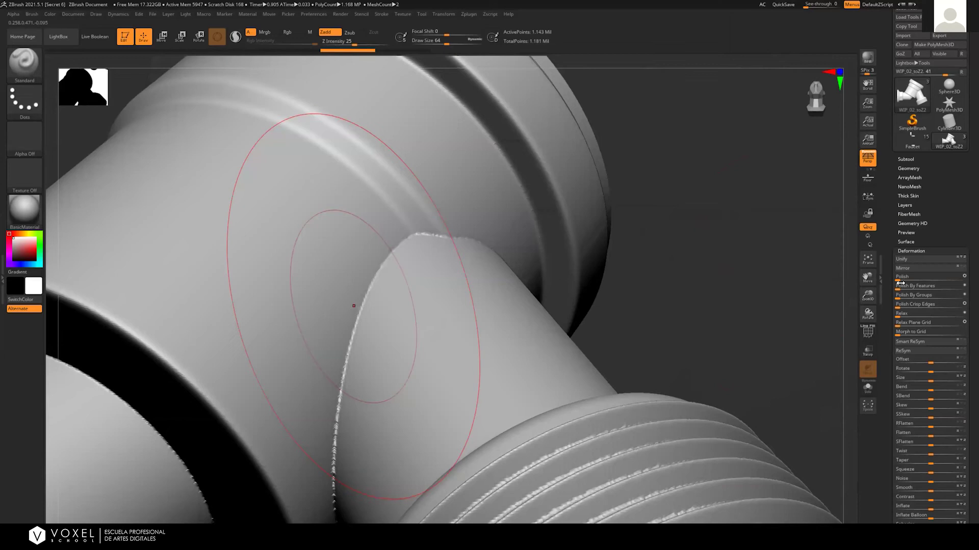
{"action": "left_click_drag", "start_coordinate": [898, 305], "coordinate": [906, 305]}
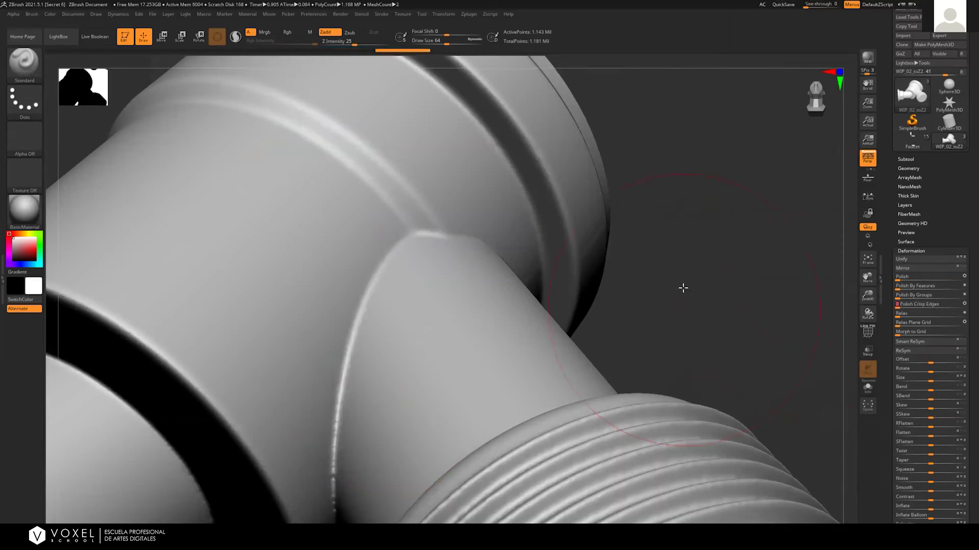
{"action": "left_click_drag", "start_coordinate": [670, 356], "coordinate": [563, 249], "text": "alt"}
{"action": "left_click_drag", "start_coordinate": [654, 277], "coordinate": [577, 330]}
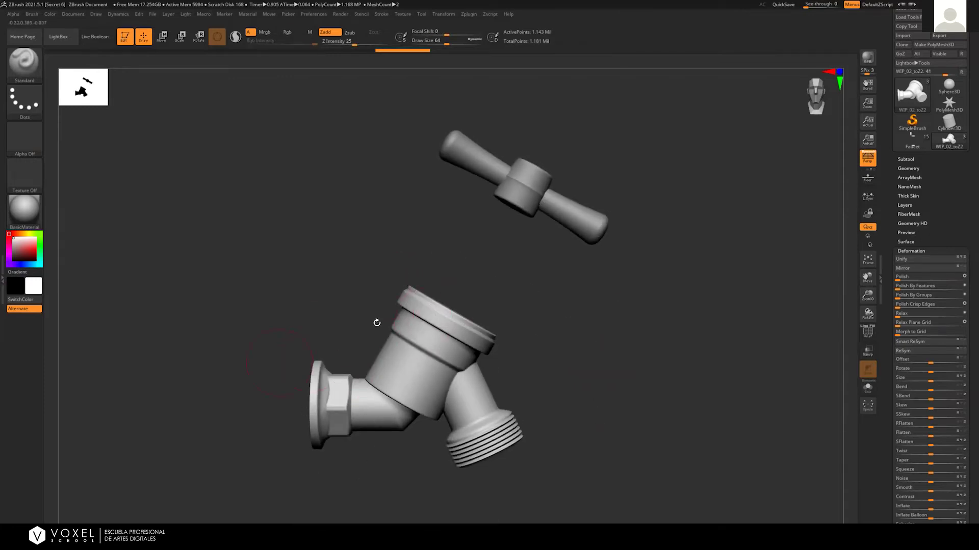
{"action": "left_click_drag", "start_coordinate": [587, 332], "coordinate": [587, 287], "text": "alt"}
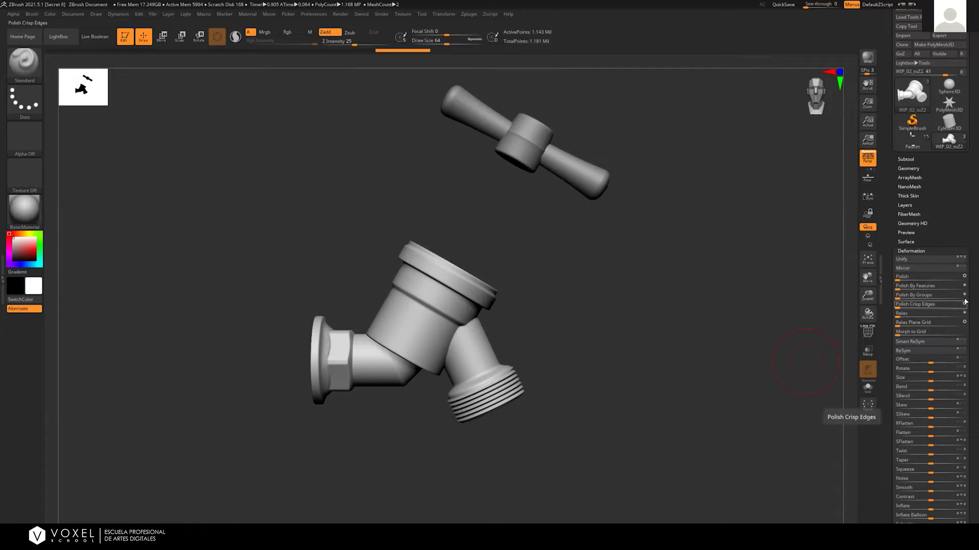
Try further Polish Crisp Edges passes on the valve body and undo them
{"action": "left_click_drag", "start_coordinate": [898, 306], "coordinate": [905, 306]}
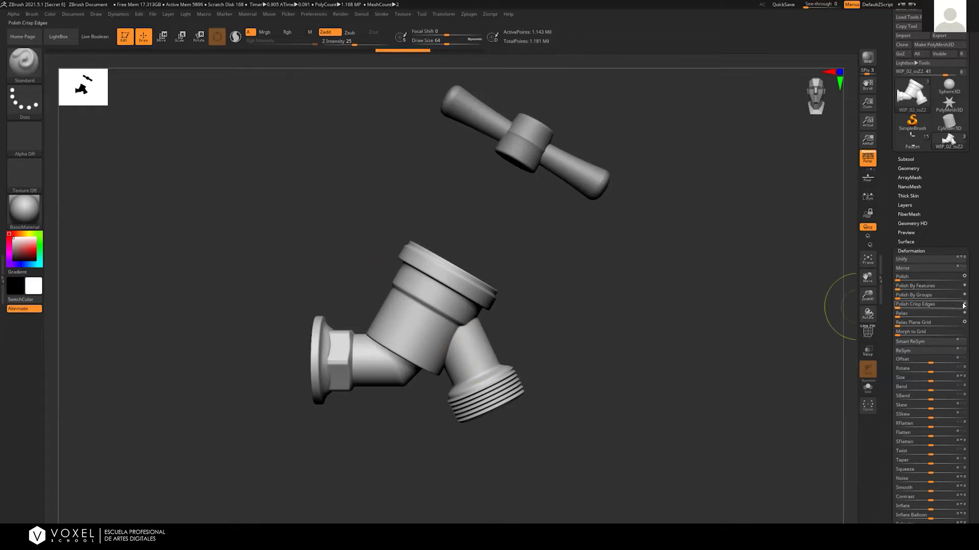
{"action": "left_click_drag", "start_coordinate": [896, 307], "coordinate": [917, 307]}
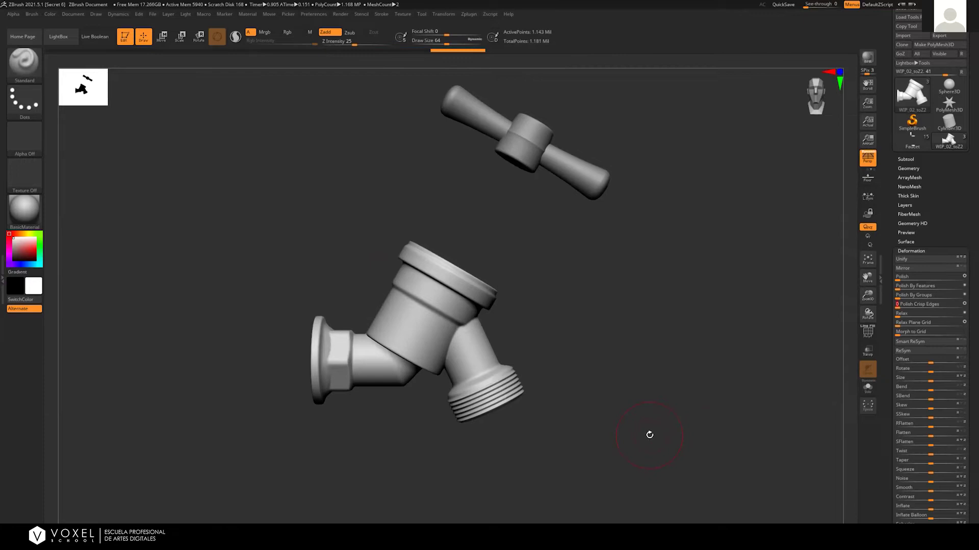
{"action": "key", "text": "ctrl+z"}
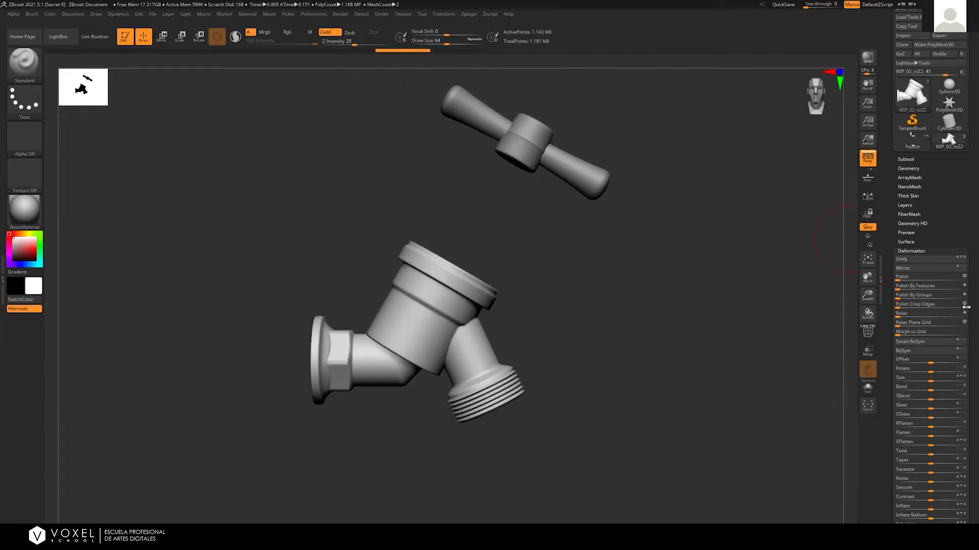
{"action": "key", "text": "ctrl"}
{"action": "left_click", "coordinate": [964, 303]}
Inspect the polished edges around the valve body's outlet pipe, threads and collar
{"action": "left_click_drag", "start_coordinate": [602, 293], "coordinate": [566, 334]}
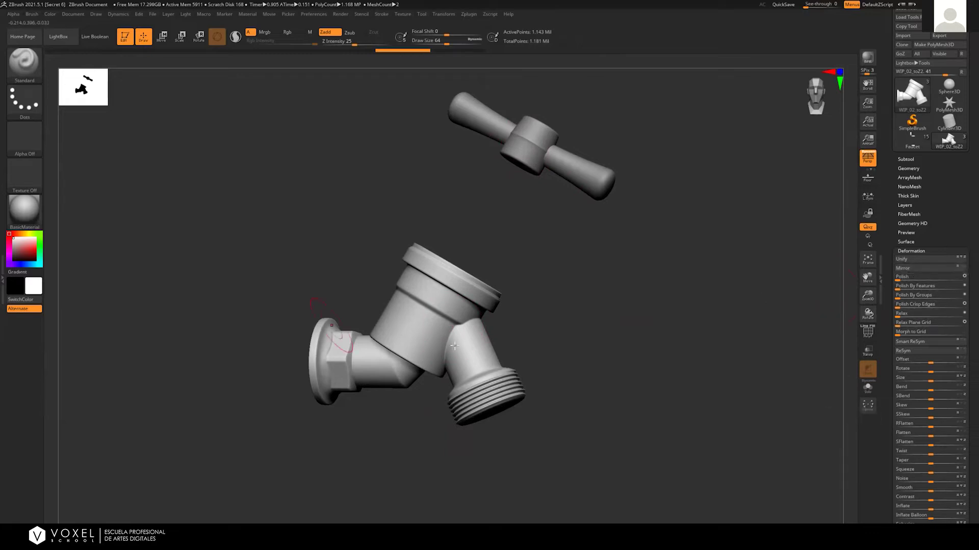
{"action": "right_click_drag", "start_coordinate": [561, 300], "coordinate": [484, 474], "text": "ctrl"}
{"action": "right_click_drag", "start_coordinate": [482, 476], "coordinate": [490, 217], "text": "alt"}
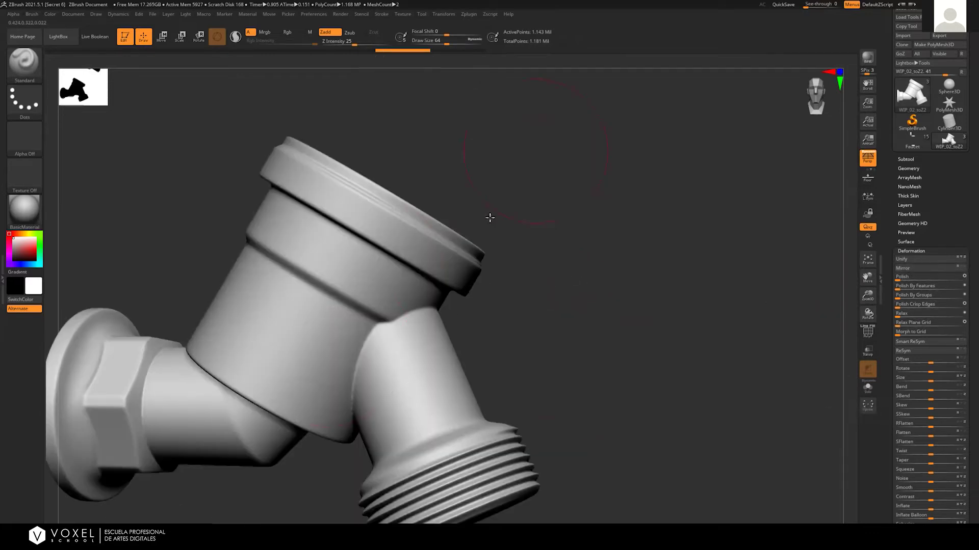
{"action": "right_click_drag", "start_coordinate": [610, 301], "coordinate": [469, 309], "text": "ctrl"}
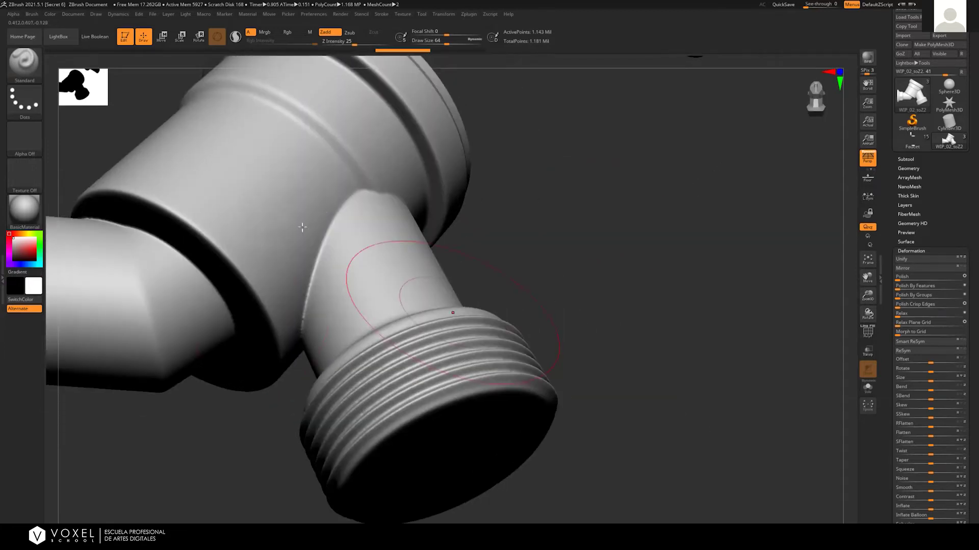
{"action": "right_click_drag", "start_coordinate": [515, 234], "coordinate": [566, 407]}
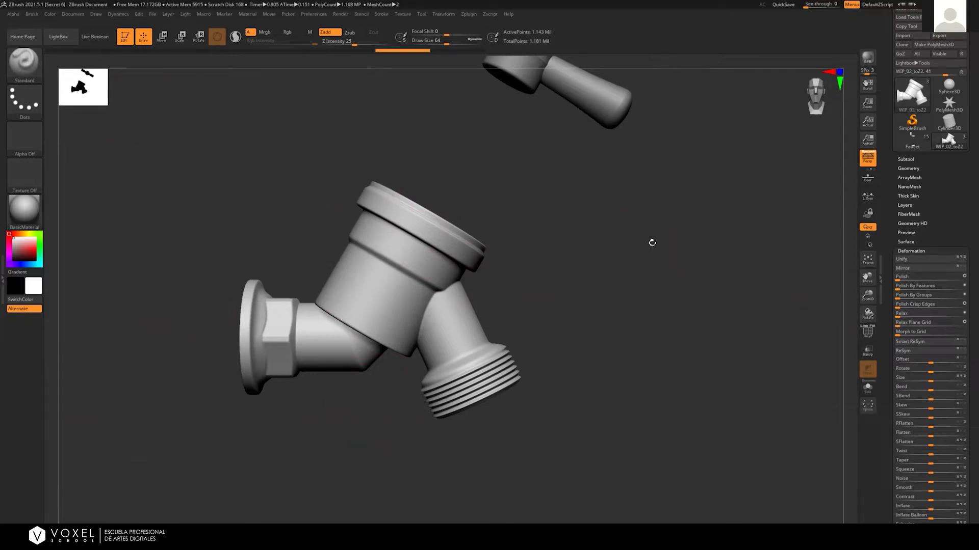
{"action": "right_click_drag", "start_coordinate": [660, 294], "coordinate": [675, 377], "text": "alt"}
{"action": "right_click_drag", "start_coordinate": [667, 329], "coordinate": [539, 362], "text": "ctrl"}
Make the hose connector the active subtool and hide the valve body and handle subtools
{"action": "left_click", "coordinate": [906, 159]}
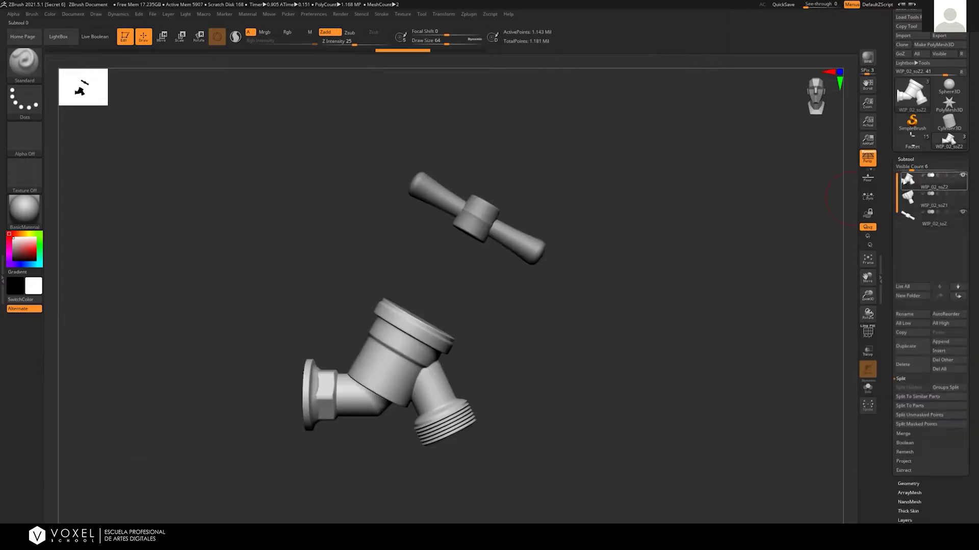
{"action": "left_click", "coordinate": [908, 199]}
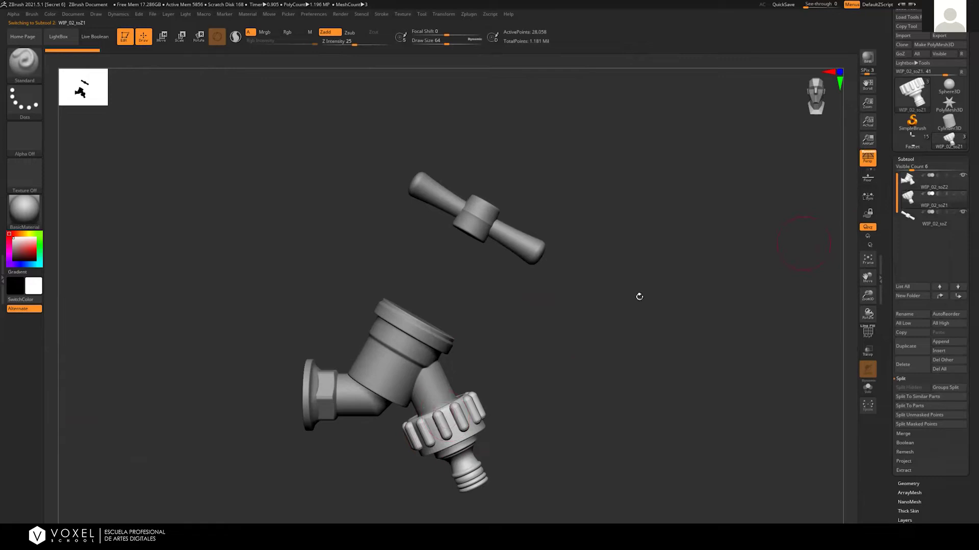
{"action": "left_click", "coordinate": [964, 178]}
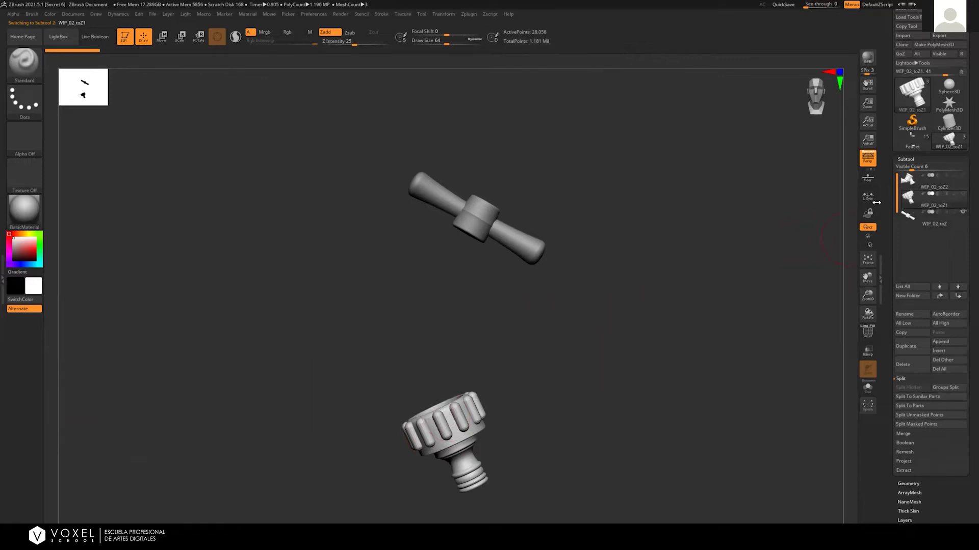
{"action": "left_click", "coordinate": [964, 198], "text": "ctrl+shift"}
{"action": "left_click", "coordinate": [964, 198], "text": "ctrl+shift"}
{"action": "left_click_drag", "start_coordinate": [575, 393], "coordinate": [594, 235], "text": "alt"}
Turn off perspective and display the hose connector's polyframe
{"action": "left_click", "coordinate": [868, 158]}
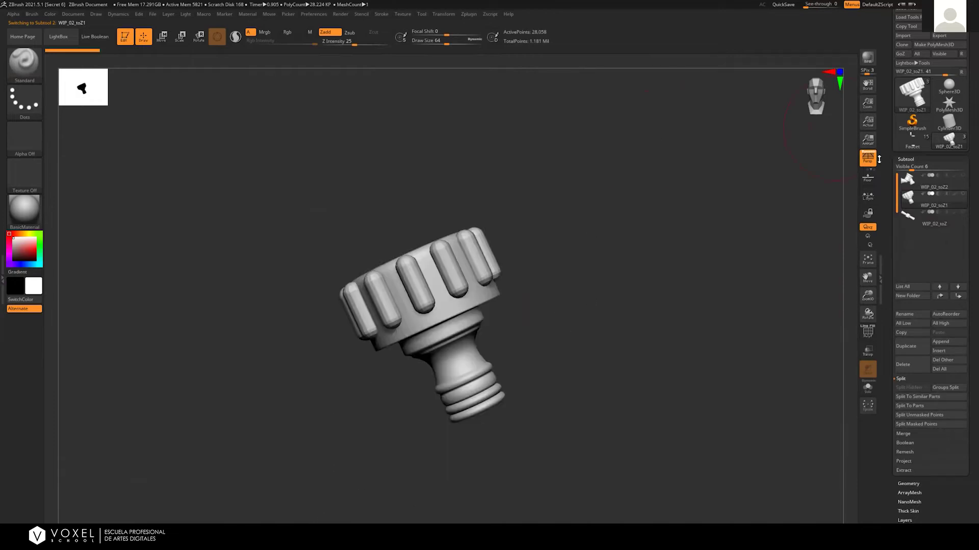
{"action": "left_click_drag", "start_coordinate": [748, 265], "coordinate": [849, 389]}
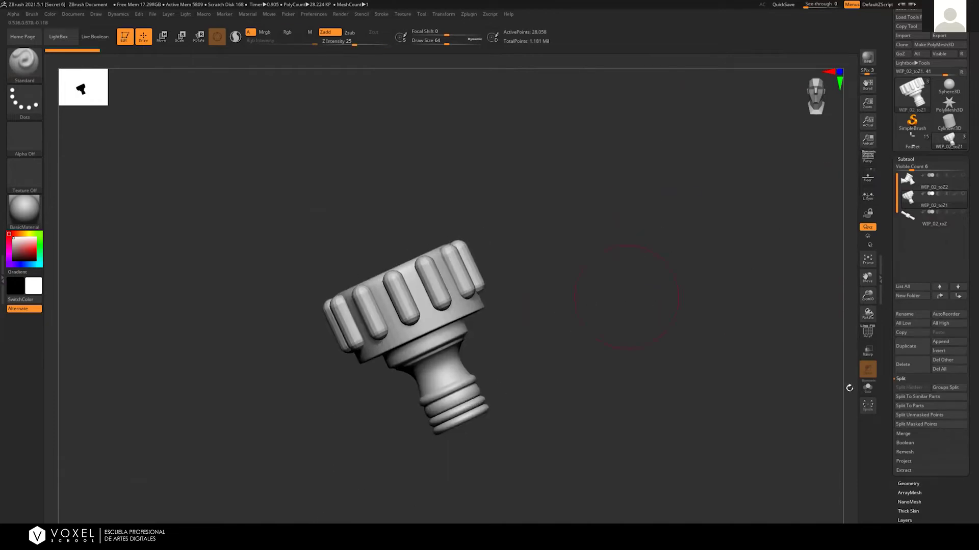
{"action": "right_click", "coordinate": [619, 396]}
{"action": "left_click", "coordinate": [625, 413]}
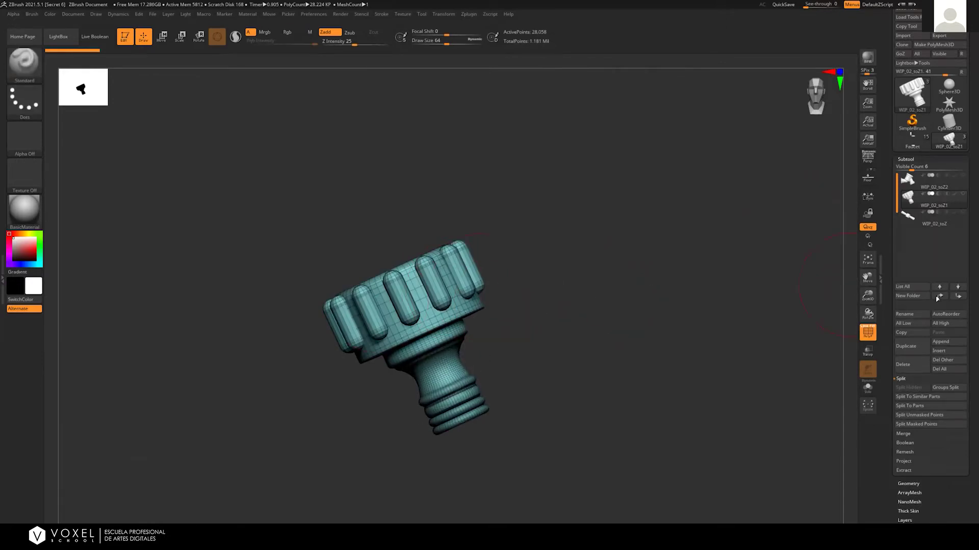
Assign separate polygroups to the hose connector's parts with Auto Groups
{"action": "left_click", "coordinate": [939, 159]}
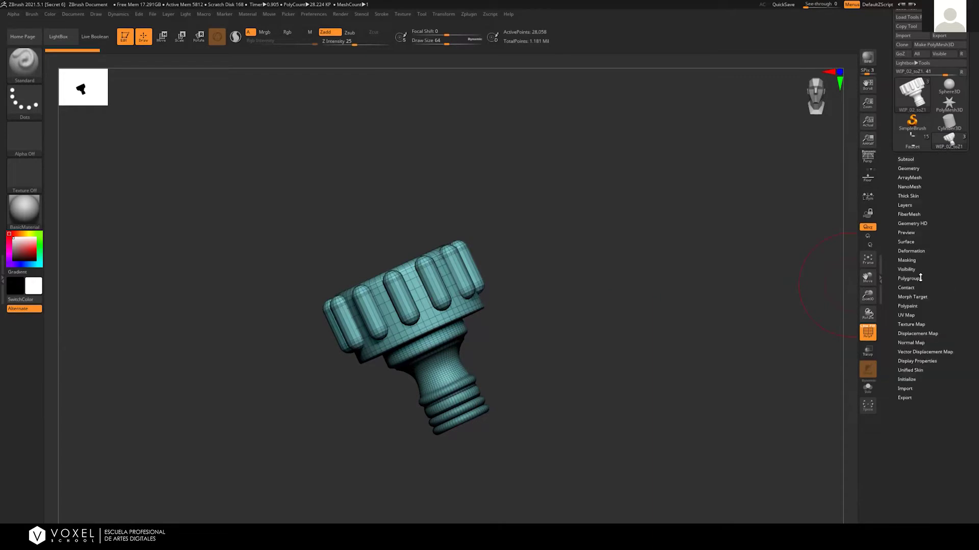
{"action": "left_click", "coordinate": [920, 277]}
{"action": "left_click", "coordinate": [909, 286]}
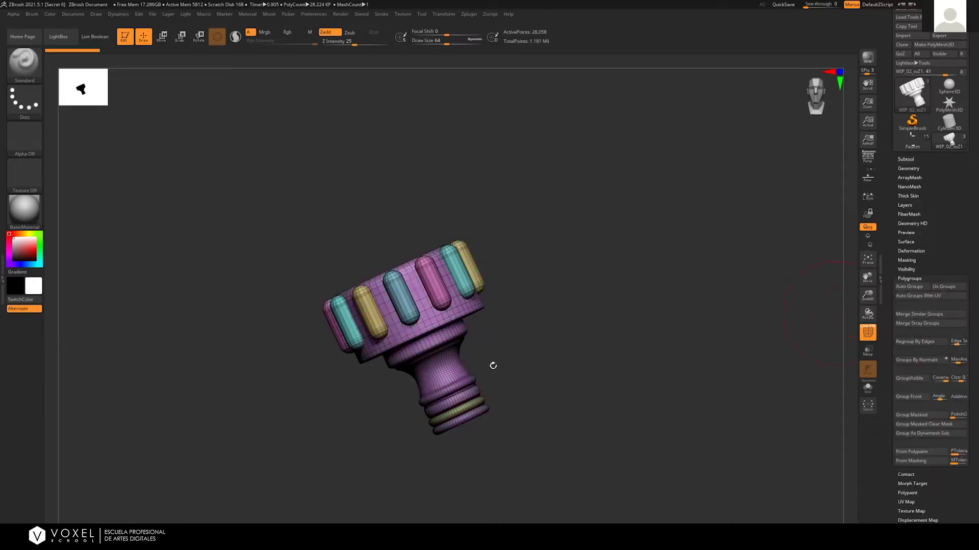
{"action": "left_click", "coordinate": [432, 328], "text": "ctrl+shift"}
{"action": "left_click_drag", "start_coordinate": [495, 343], "coordinate": [572, 305], "text": "ctrl+shift"}
{"action": "left_click", "coordinate": [573, 302], "text": "ctrl+shift"}
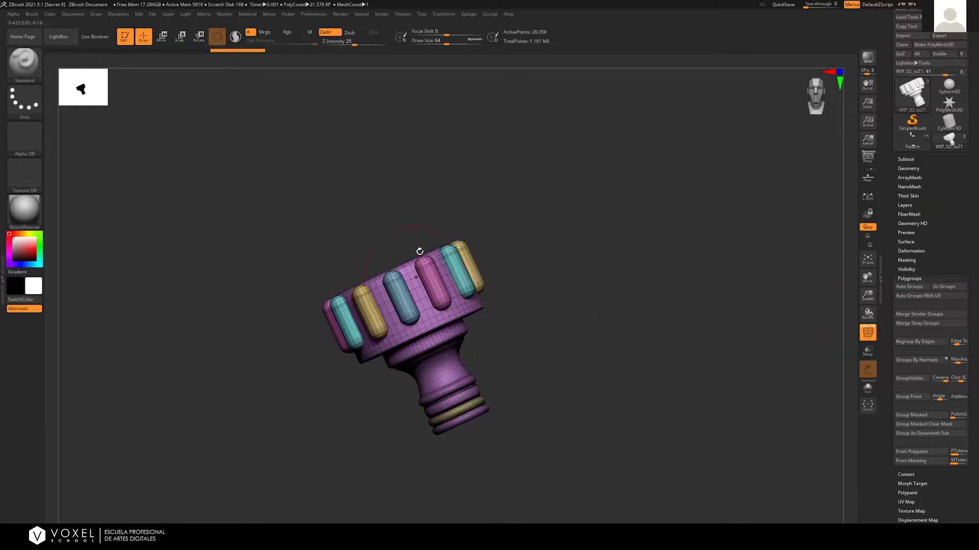
Isolate the raised grip ribs, combine them into a single polygroup with Group Visible, and show the whole connector again
{"action": "left_click", "coordinate": [438, 336], "text": "ctrl+shift"}
{"action": "left_click", "coordinate": [469, 408], "text": "ctrl+shift"}
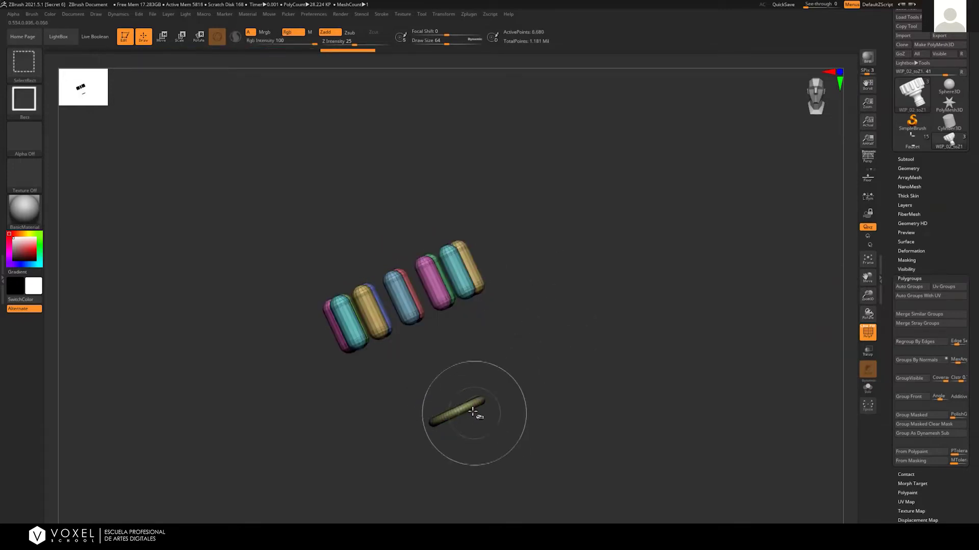
{"action": "left_click", "coordinate": [467, 408], "text": "ctrl+shift"}
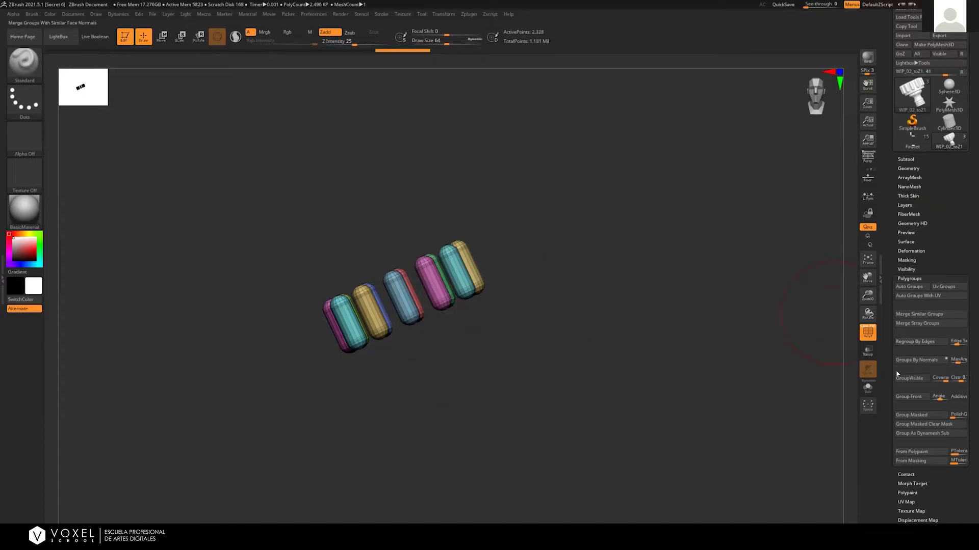
{"action": "left_click", "coordinate": [909, 377]}
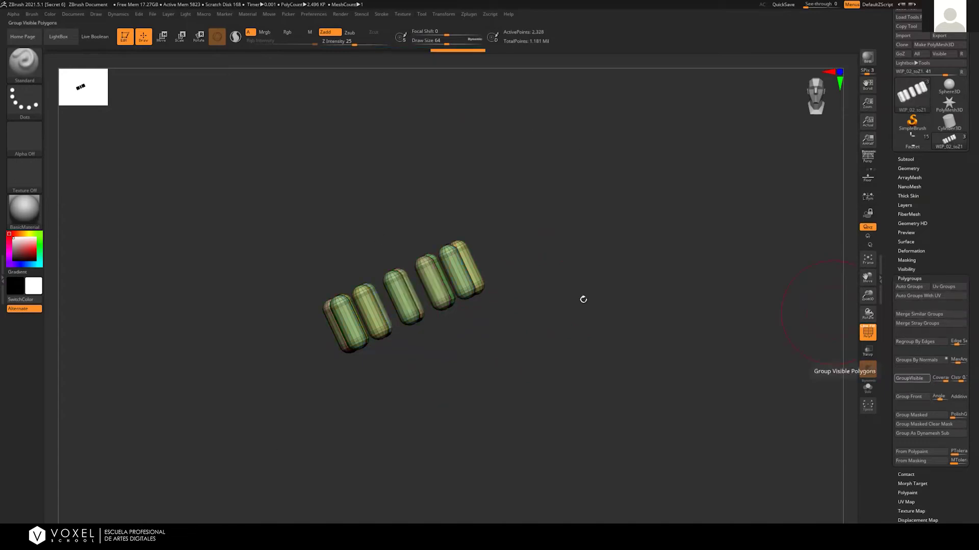
{"action": "left_click", "coordinate": [631, 380], "text": "ctrl+shift"}
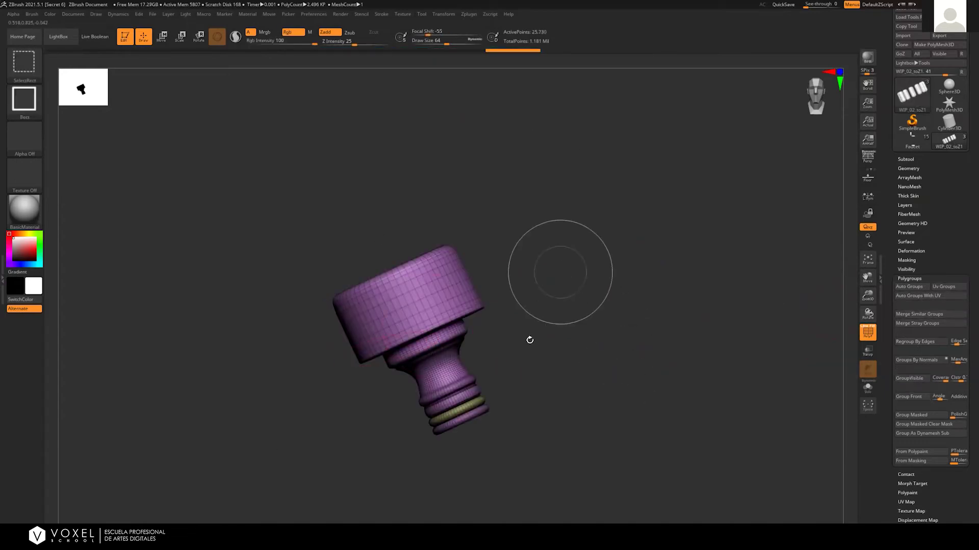
{"action": "left_click", "coordinate": [531, 340], "text": "ctrl+shift"}
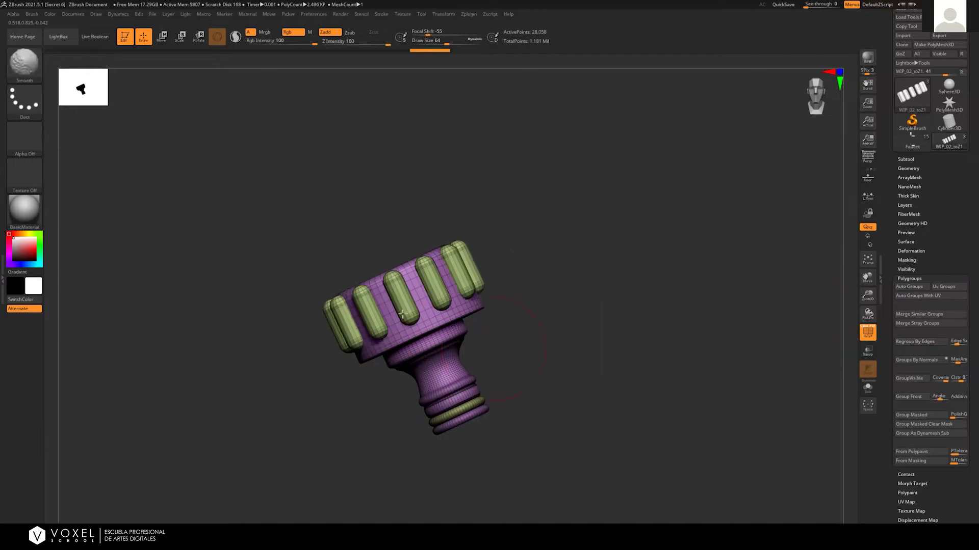
Split the hose connector into separate subtools by polygroup with Groups Split
{"action": "left_click", "coordinate": [905, 159]}
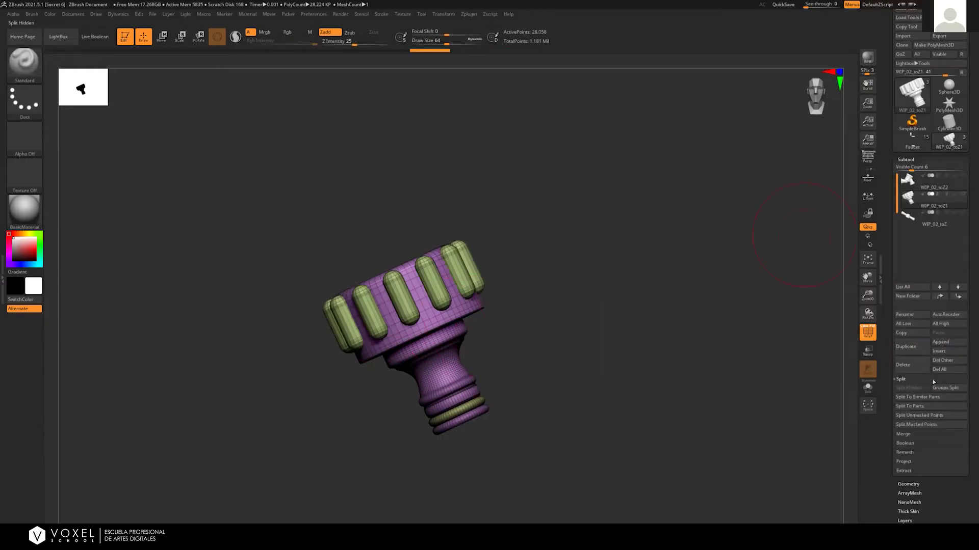
{"action": "left_click", "coordinate": [946, 388]}
{"action": "left_click", "coordinate": [841, 406]}
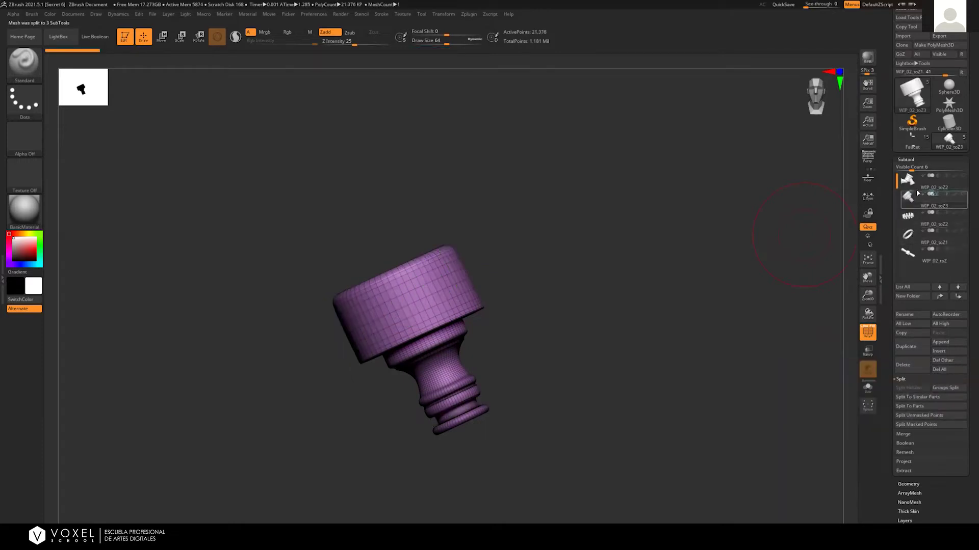
Place the small ring subtool above the connector body and display the body together with the grip ribs
{"action": "left_click_drag", "start_coordinate": [903, 190], "coordinate": [906, 193]}
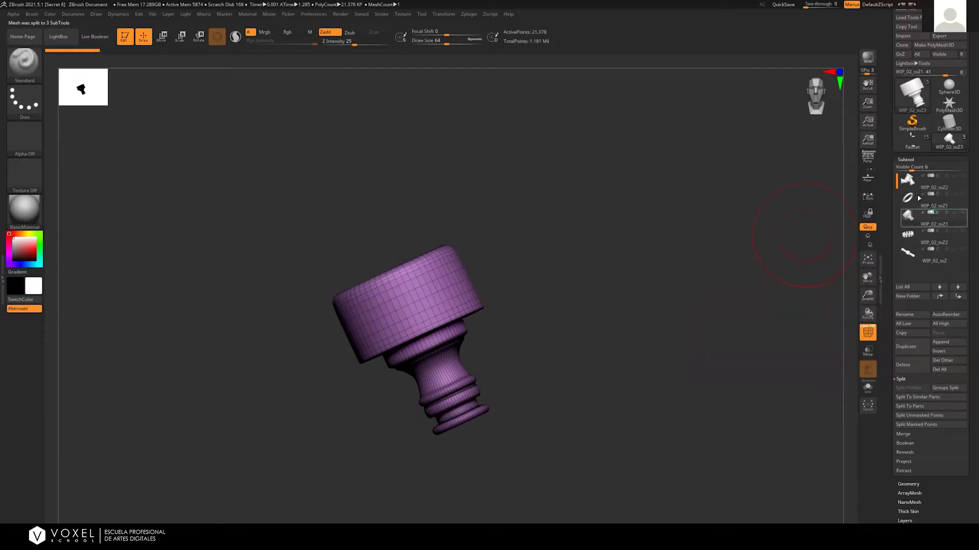
{"action": "mouse_move", "coordinate": [909, 217]}
{"action": "left_click", "coordinate": [962, 213]}
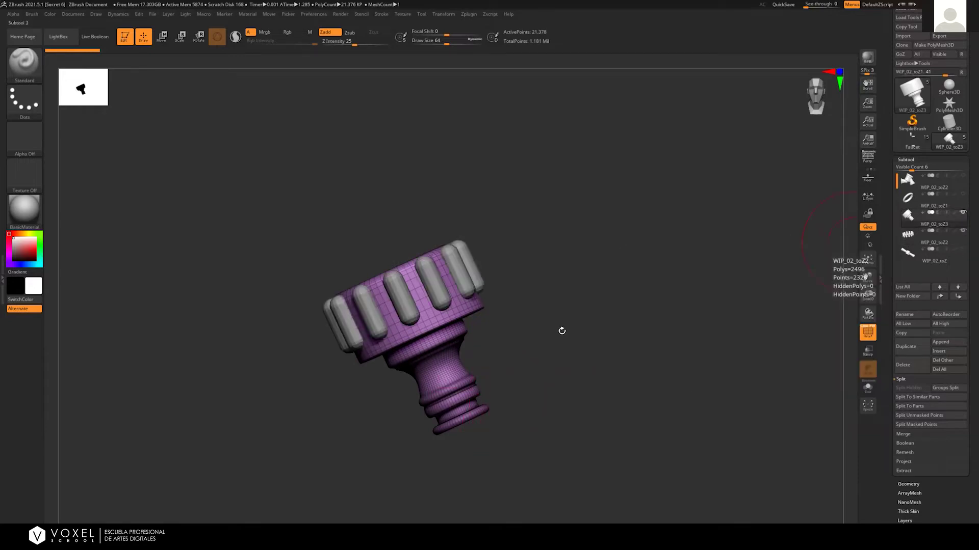
{"action": "left_click_drag", "start_coordinate": [553, 320], "coordinate": [595, 335], "text": "alt"}
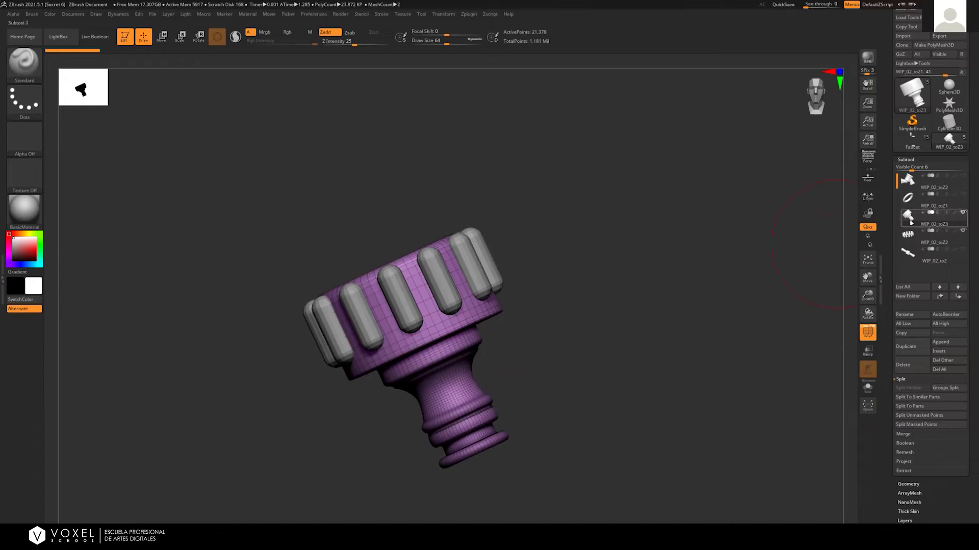
Subdivide the connector body twice and the grip ribs subtool twice
{"action": "key", "text": "ctrl+d"}
{"action": "key", "text": "ctrl+d"}
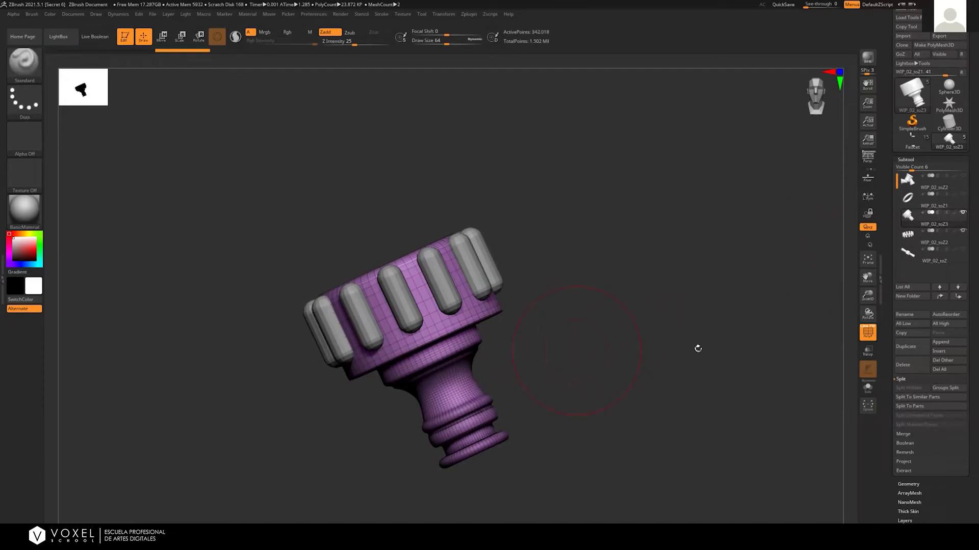
{"action": "left_click", "coordinate": [913, 234]}
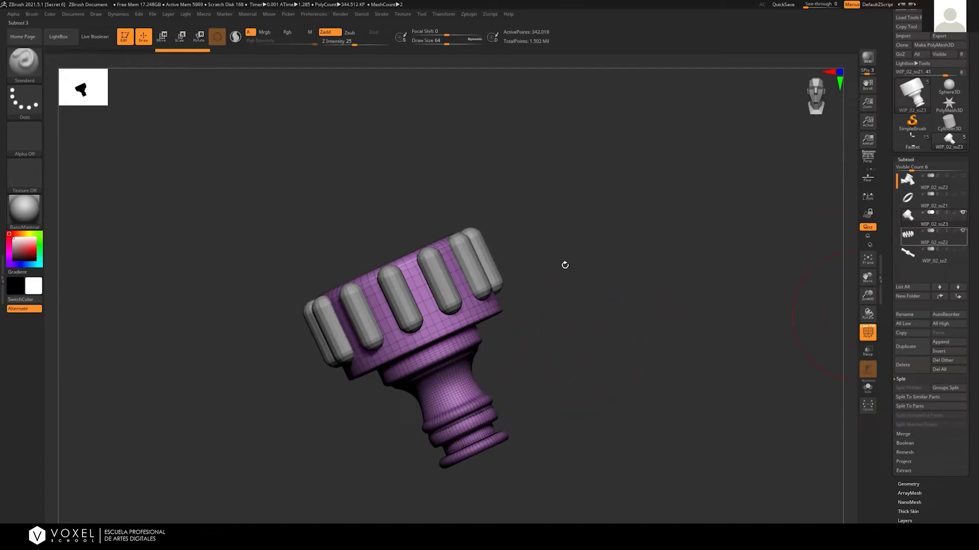
{"action": "key", "text": "ctrl+d"}
{"action": "key", "text": "ctrl+d"}
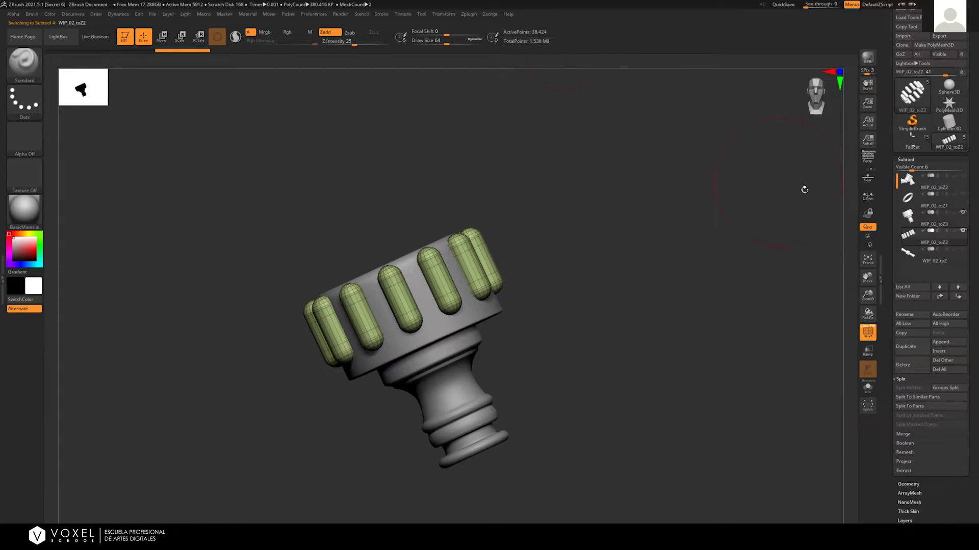
Turn off the polyframe display and check the smoothness of the subdivided connector body and grip ribs
{"action": "left_click", "coordinate": [908, 215]}
{"action": "left_click_drag", "start_coordinate": [592, 266], "coordinate": [437, 284]}
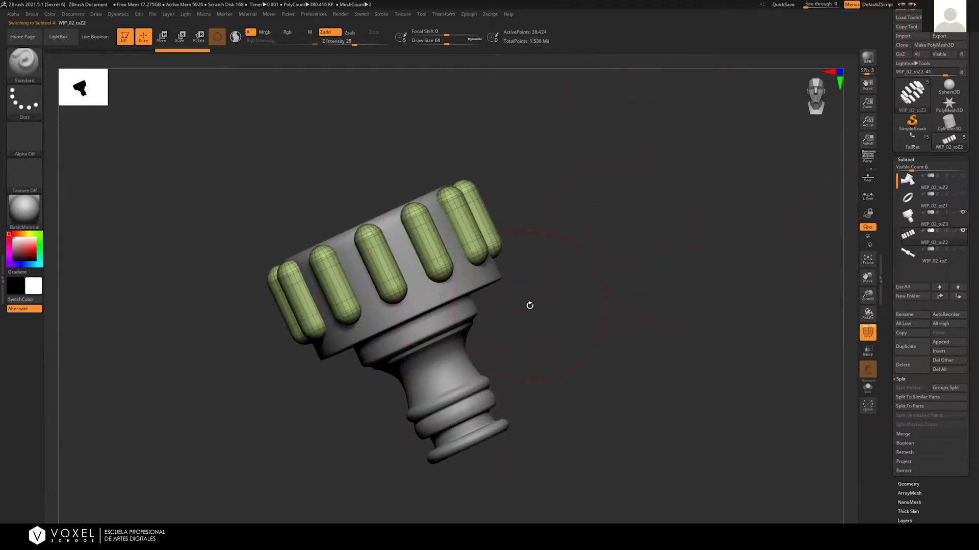
{"action": "left_click_drag", "start_coordinate": [564, 234], "coordinate": [567, 287]}
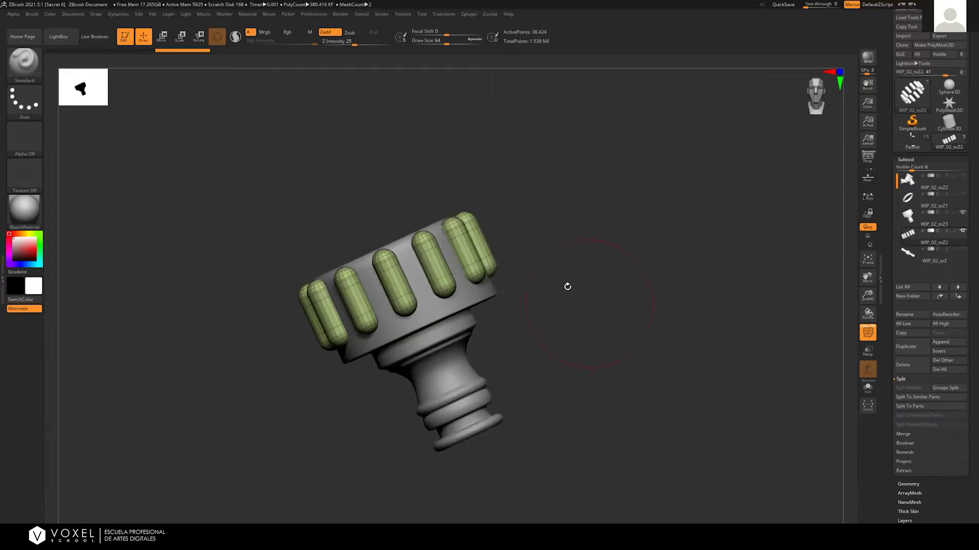
{"action": "key", "text": "space"}
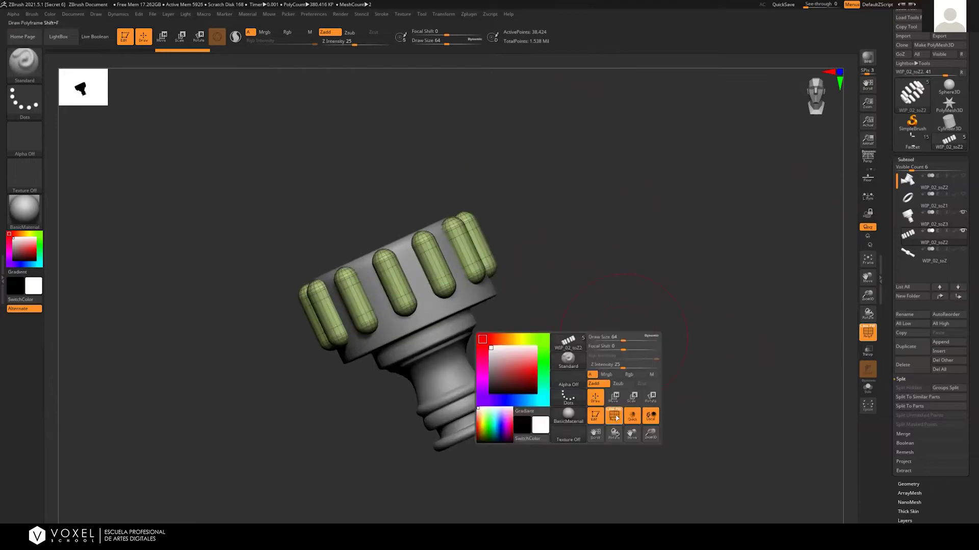
{"action": "key", "text": "shift+f"}
{"action": "left_click_drag", "start_coordinate": [555, 206], "coordinate": [520, 265]}
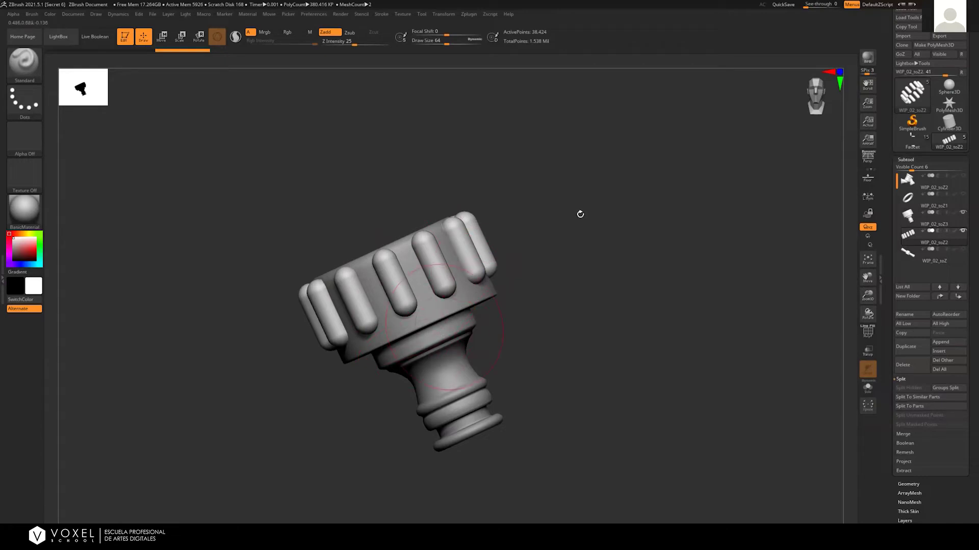
{"action": "mouse_move", "coordinate": [544, 288]}
{"action": "left_mouse_down"}
{"action": "mouse_move", "coordinate": [709, 310]}
{"action": "mouse_move", "coordinate": [546, 305]}
{"action": "left_mouse_up"}
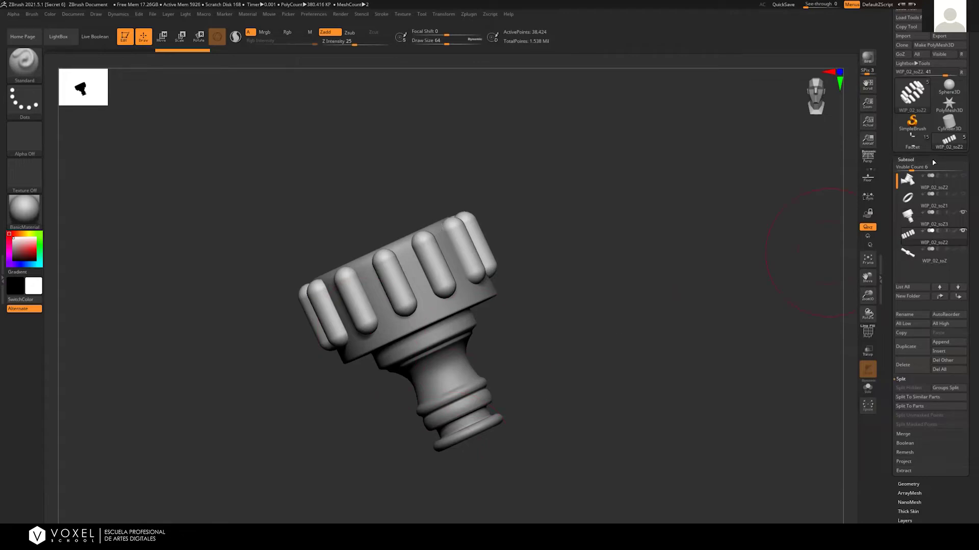
Set the connector body as a boolean Start subtool and place it with the ribs below the handle subtool
{"action": "left_click", "coordinate": [925, 215]}
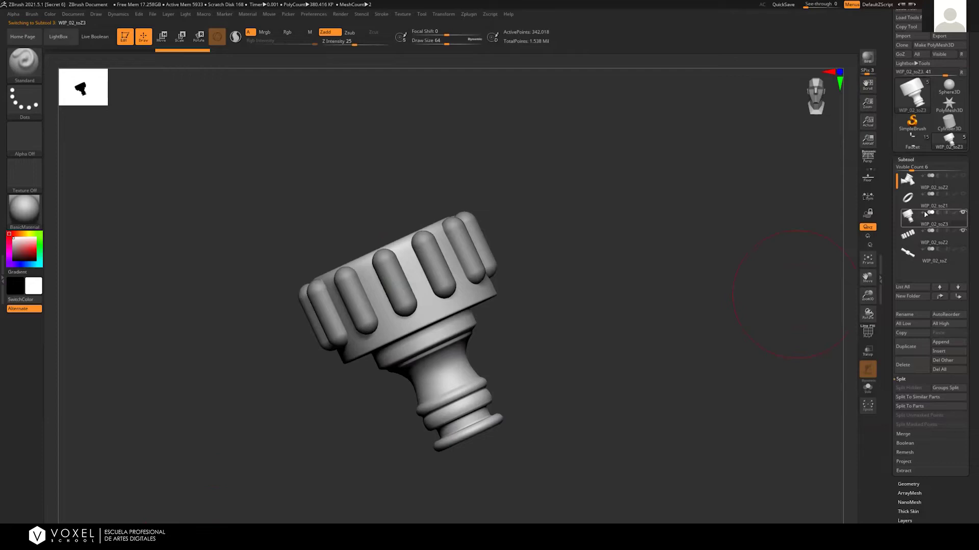
{"action": "mouse_move", "coordinate": [925, 219]}
{"action": "left_click_drag", "start_coordinate": [916, 216], "coordinate": [937, 267]}
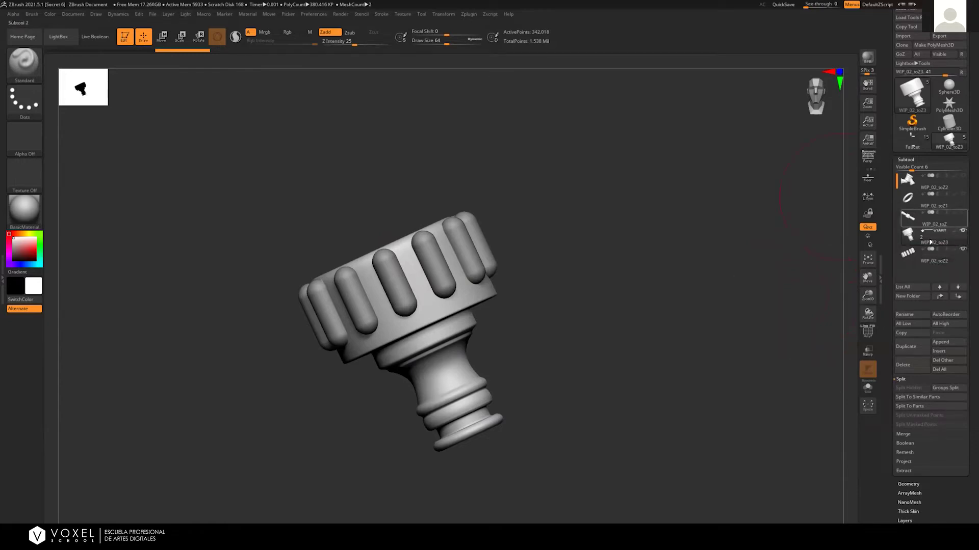
Set the grip ribs subtool to subtraction and enable Live Boolean to cut recessed slots into the connector body
{"action": "mouse_move", "coordinate": [931, 254]}
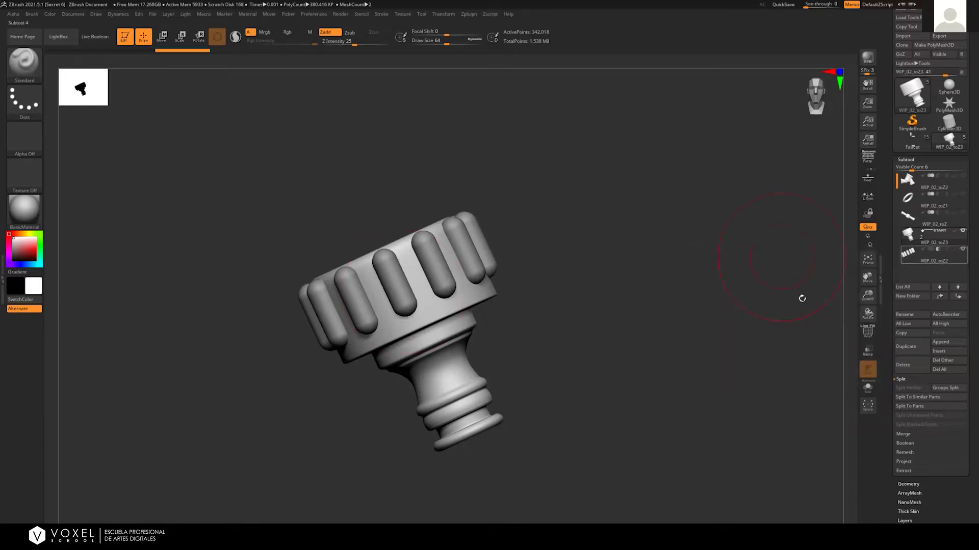
{"action": "left_click_drag", "start_coordinate": [538, 278], "coordinate": [451, 333], "text": "ctrl+shift"}
{"action": "left_click_drag", "start_coordinate": [571, 321], "coordinate": [553, 270]}
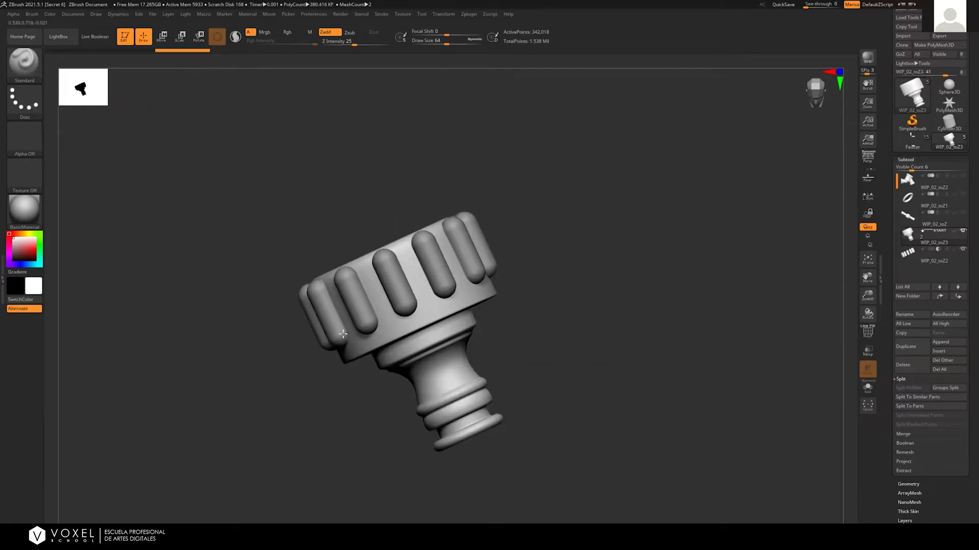
{"action": "left_click", "coordinate": [97, 37]}
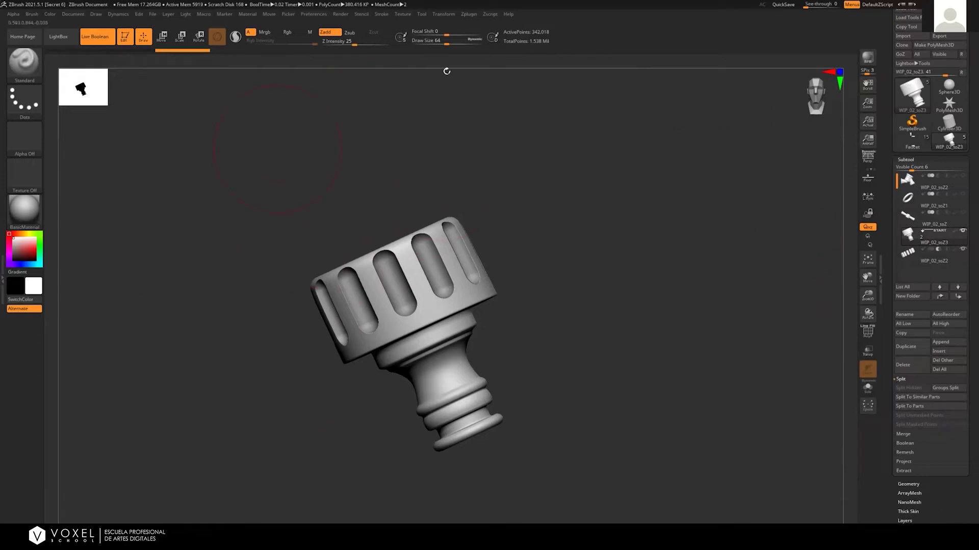
Try the TrimDynamic brush and switch the sculpting brush to ClayBuildup
{"action": "key", "text": "space"}
{"action": "key", "text": "b"}
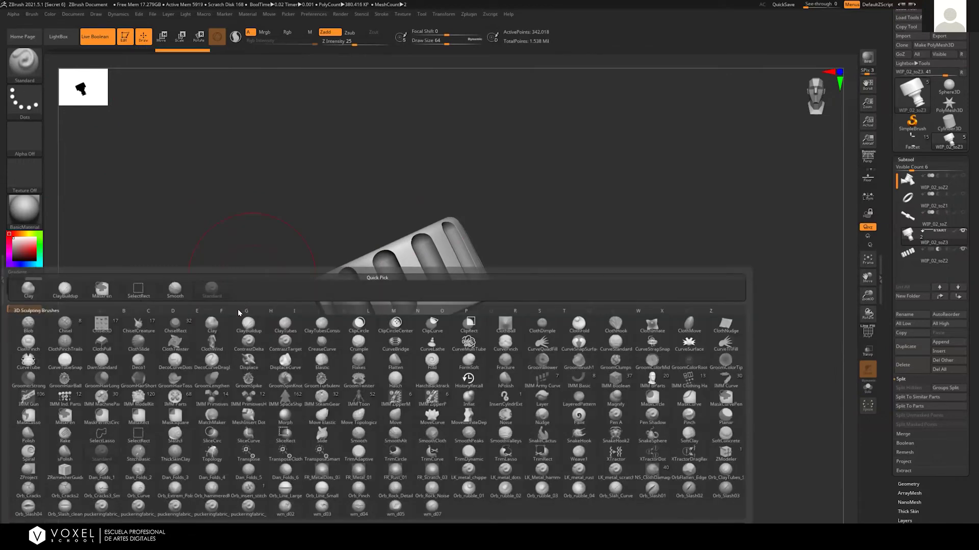
{"action": "key", "text": "t"}
{"action": "key", "text": "d"}
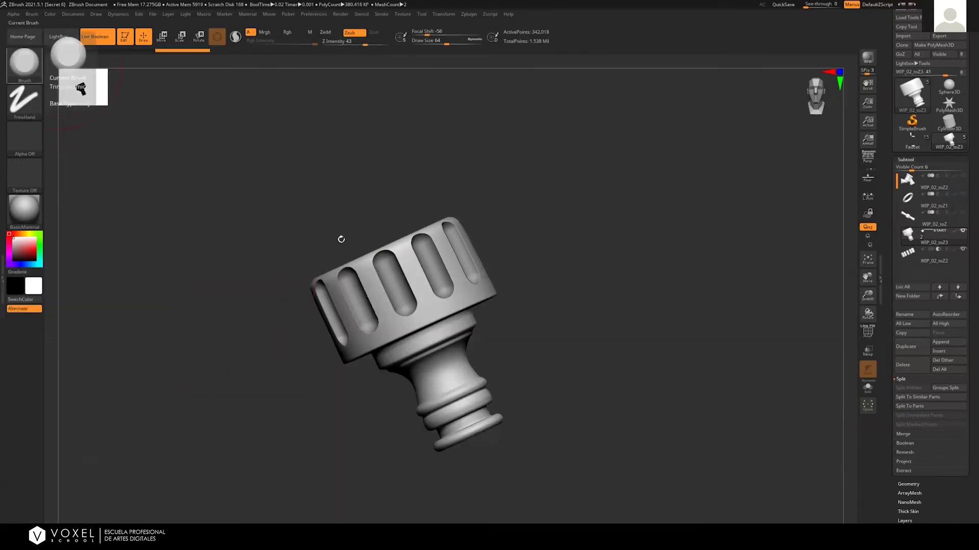
{"action": "key", "text": "b"}
{"action": "key", "text": "c"}
{"action": "key", "text": "b"}
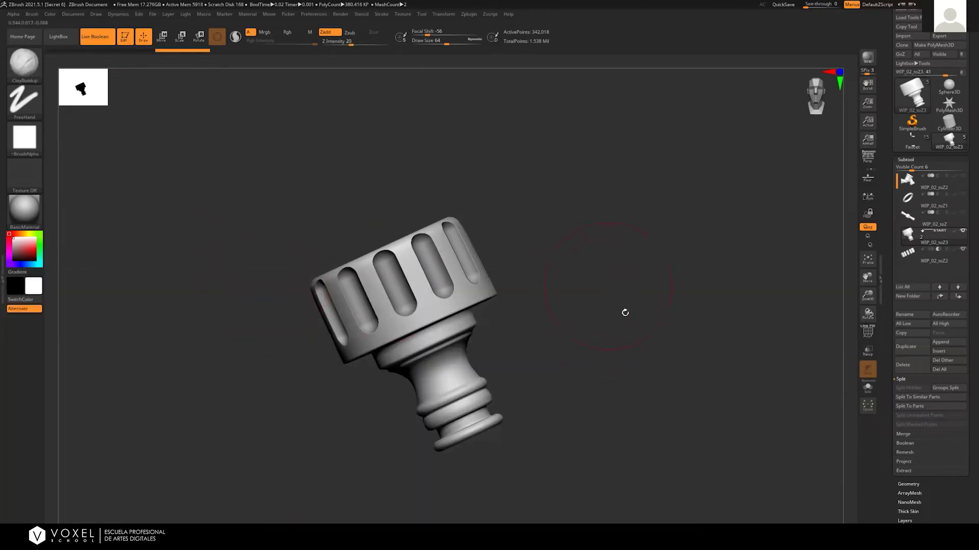
Generate a real mesh from the connector body and subtracted ribs with Make Boolean Mesh
{"action": "left_click_drag", "start_coordinate": [600, 289], "coordinate": [585, 274], "text": "alt"}
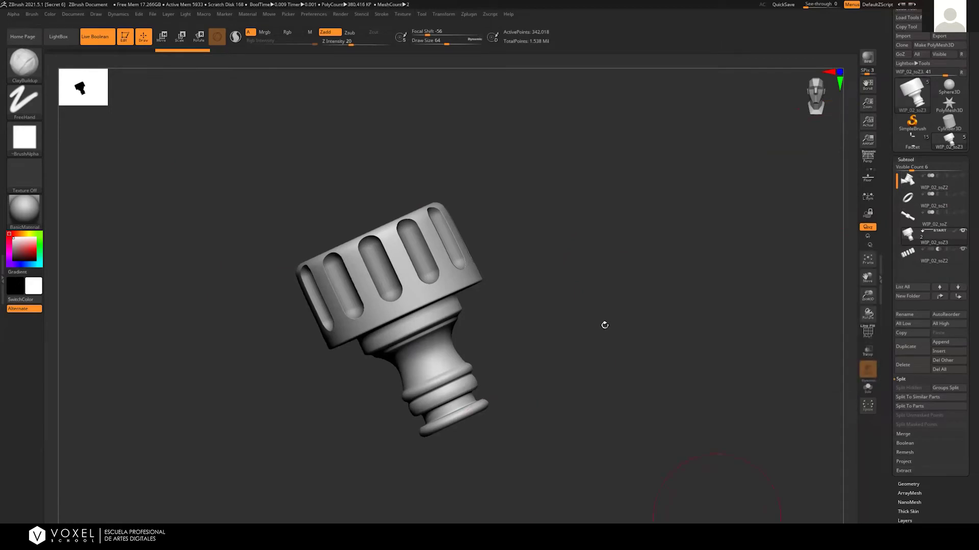
{"action": "left_click_drag", "start_coordinate": [596, 335], "coordinate": [627, 355], "text": "alt"}
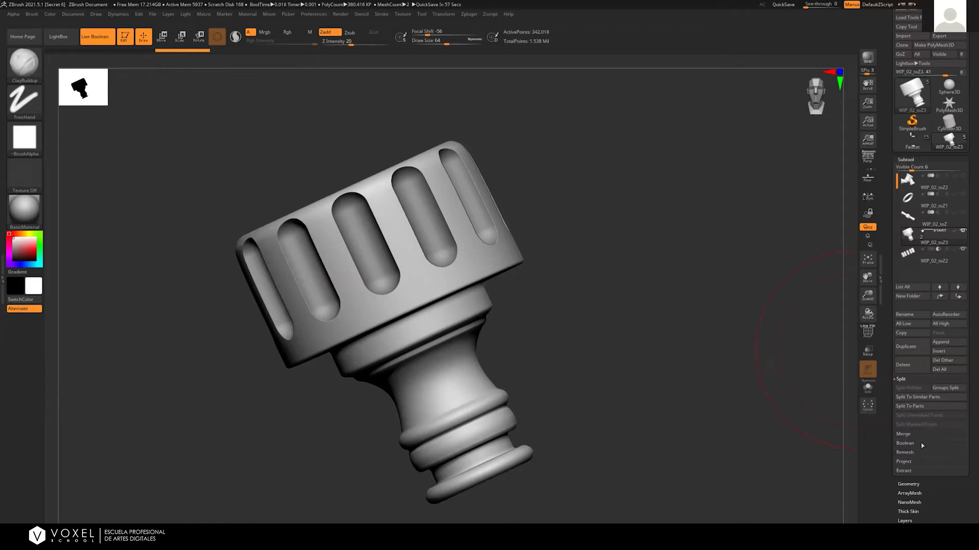
{"action": "left_click", "coordinate": [904, 444]}
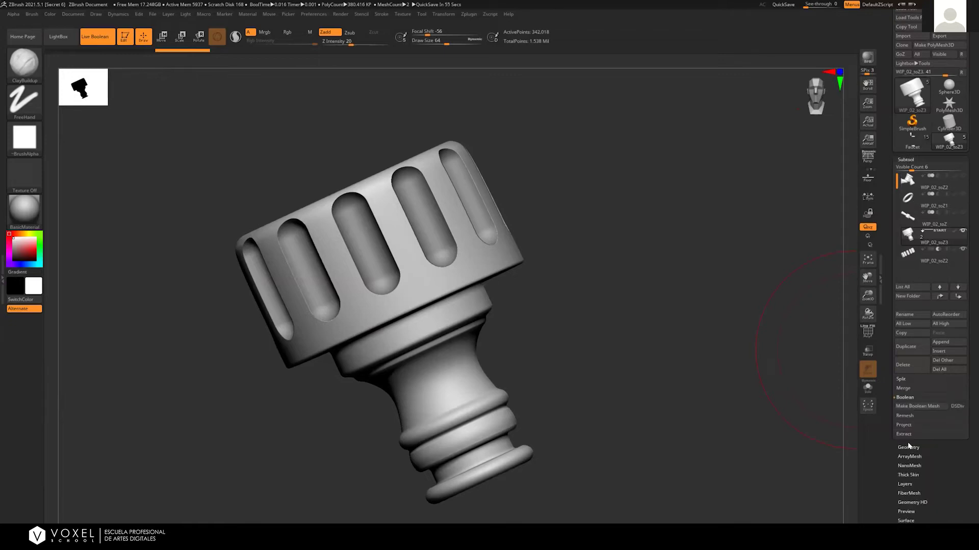
{"action": "left_click", "coordinate": [924, 407]}
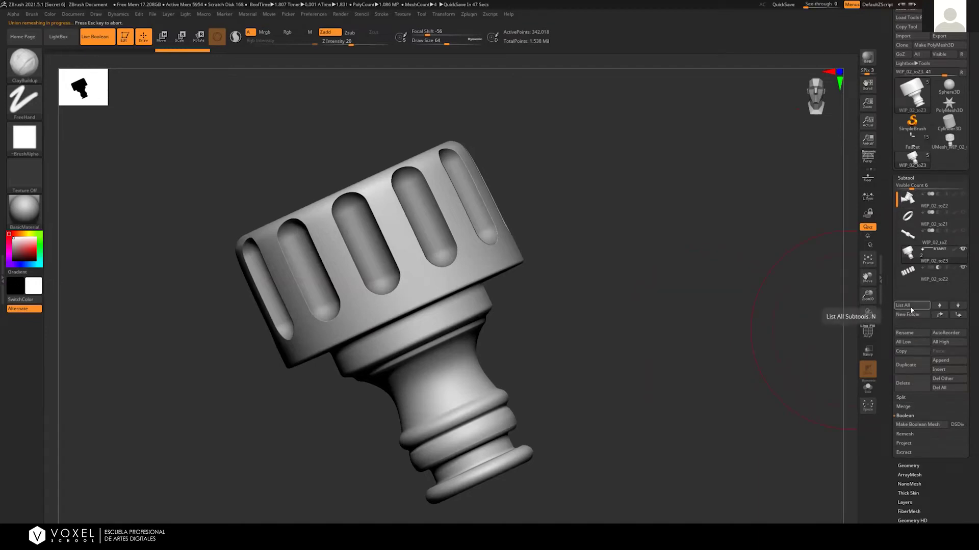
Insert the generated UMesh boolean result as a new subtool directly below the original connector body
{"action": "mouse_move", "coordinate": [915, 99]}
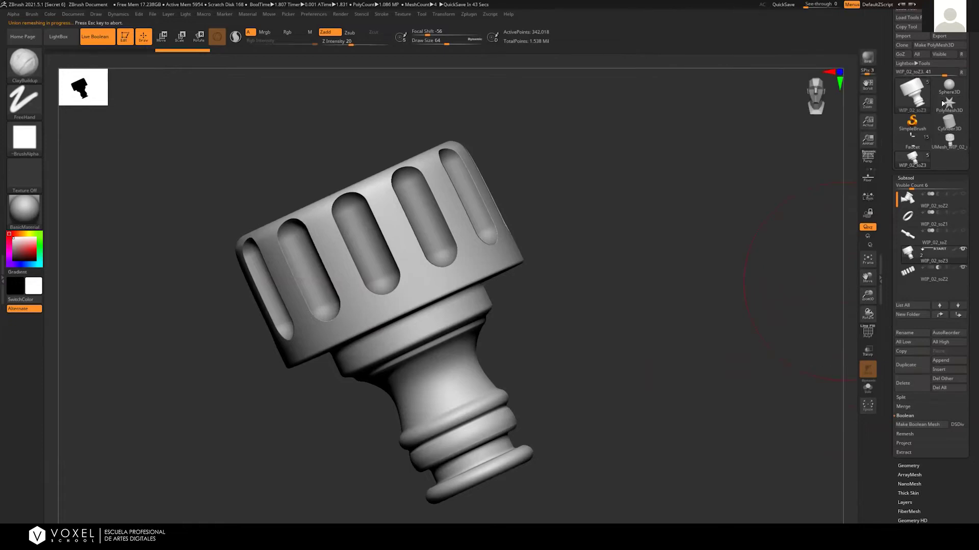
{"action": "left_click", "coordinate": [953, 369]}
{"action": "left_click", "coordinate": [937, 370]}
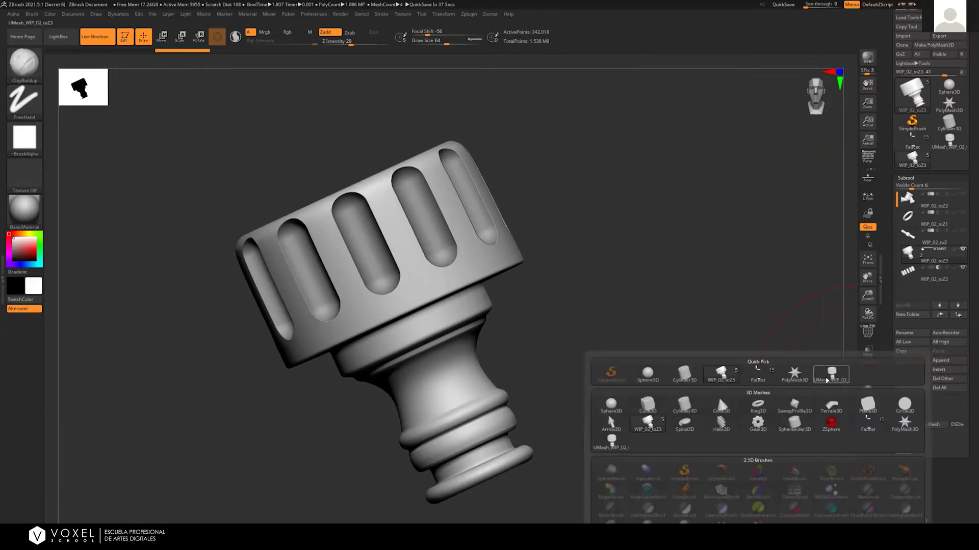
{"action": "left_click", "coordinate": [832, 378]}
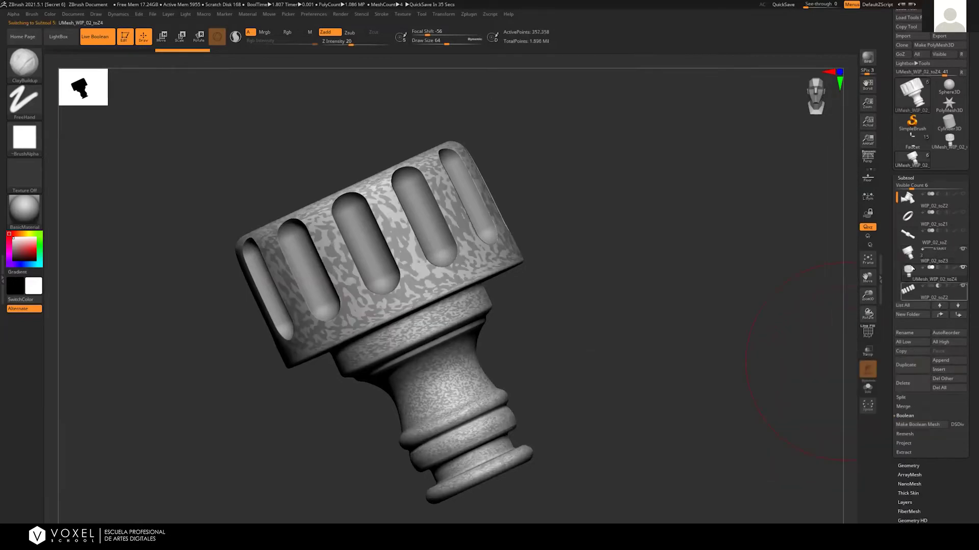
Reorder the subtools so the UMesh boolean result sits above the ribs and original connector body, and hide both originals
{"action": "left_click_drag", "start_coordinate": [910, 253], "coordinate": [910, 250]}
{"action": "left_click", "coordinate": [962, 267]}
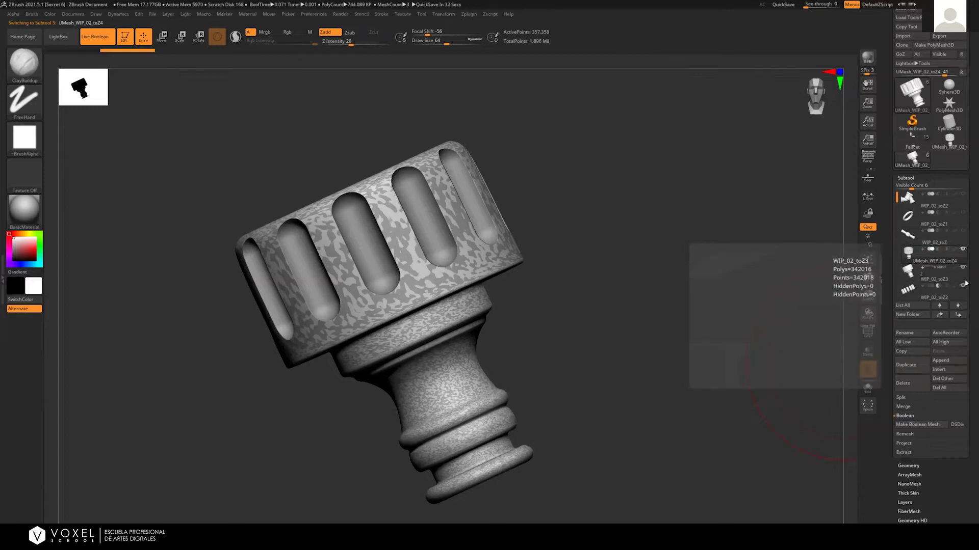
{"action": "left_click", "coordinate": [961, 285]}
{"action": "left_click_drag", "start_coordinate": [956, 282], "coordinate": [952, 292]}
{"action": "left_click_drag", "start_coordinate": [617, 315], "coordinate": [640, 323], "text": "alt"}
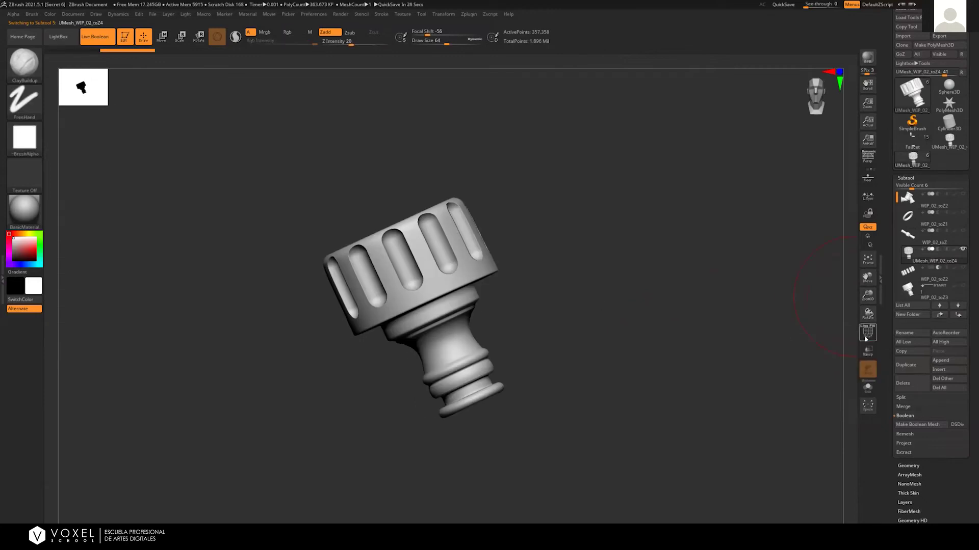
Inspect the boolean connector mesh's topology with the PolyFrame display switched on, and switch it off again
{"action": "left_click", "coordinate": [868, 332]}
{"action": "mouse_move", "coordinate": [567, 284]}
{"action": "left_mouse_down"}
{"action": "mouse_move", "coordinate": [558, 274]}
{"action": "mouse_move", "coordinate": [584, 280]}
{"action": "mouse_move", "coordinate": [557, 275]}
{"action": "mouse_move", "coordinate": [567, 285]}
{"action": "mouse_move", "coordinate": [546, 290]}
{"action": "mouse_move", "coordinate": [566, 297]}
{"action": "left_mouse_up"}
{"action": "left_click", "coordinate": [867, 333]}
{"action": "key", "text": "super"}
Try DynaMesh on the boolean connector mesh at resolution 2504 and undo it
{"action": "left_click", "coordinate": [926, 177]}
{"action": "left_click", "coordinate": [904, 178]}
{"action": "left_click", "coordinate": [905, 187]}
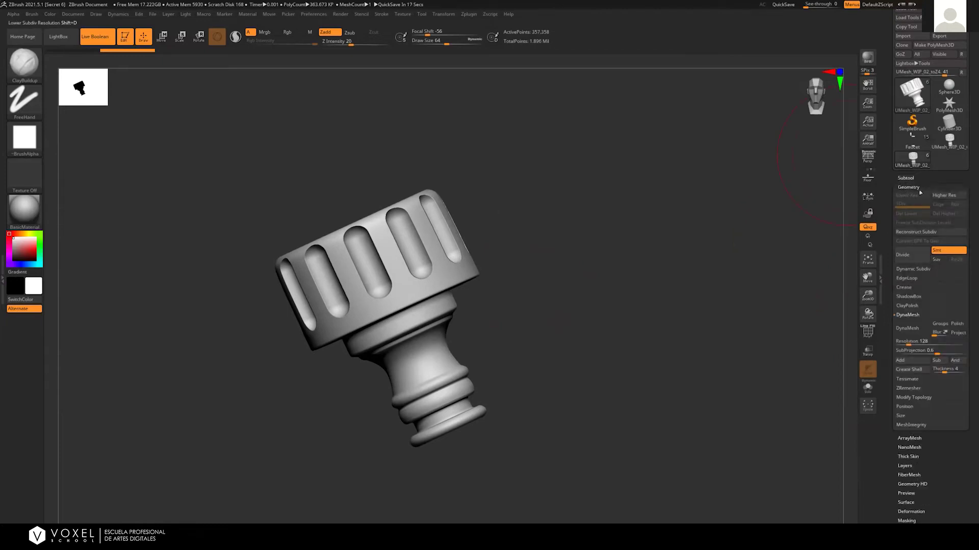
{"action": "left_click", "coordinate": [913, 188]}
{"action": "left_click", "coordinate": [913, 187]}
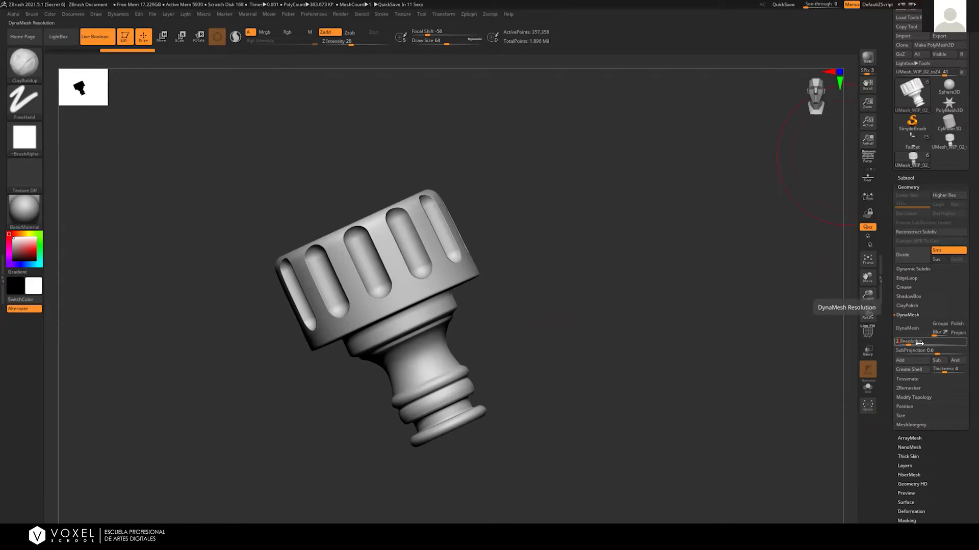
{"action": "key", "text": "Return"}
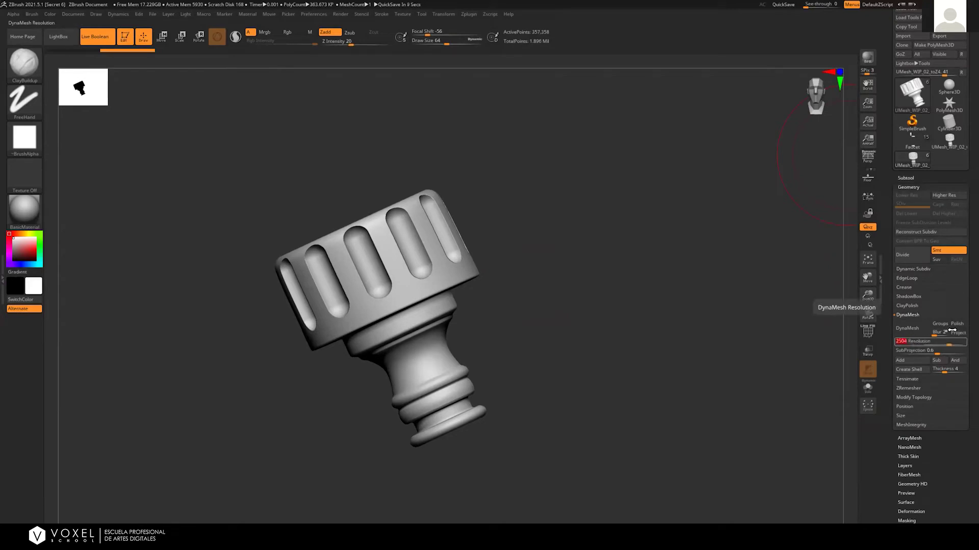
{"action": "left_click", "coordinate": [912, 328]}
{"action": "mouse_move", "coordinate": [614, 252]}
{"action": "left_mouse_down"}
{"action": "mouse_move", "coordinate": [583, 290]}
{"action": "mouse_move", "coordinate": [616, 236]}
{"action": "mouse_move", "coordinate": [611, 261]}
{"action": "mouse_move", "coordinate": [824, 308]}
{"action": "left_mouse_up"}
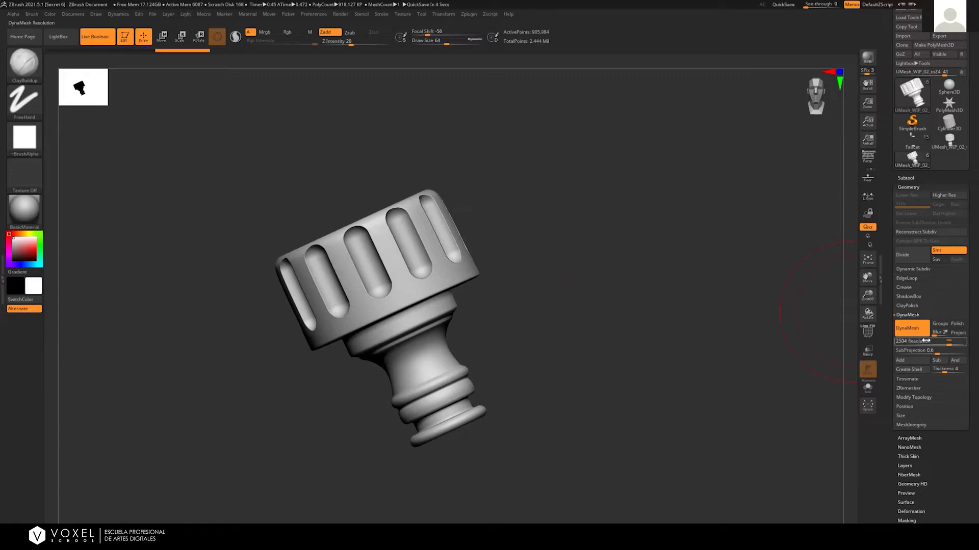
{"action": "key", "text": "ctrl+z"}
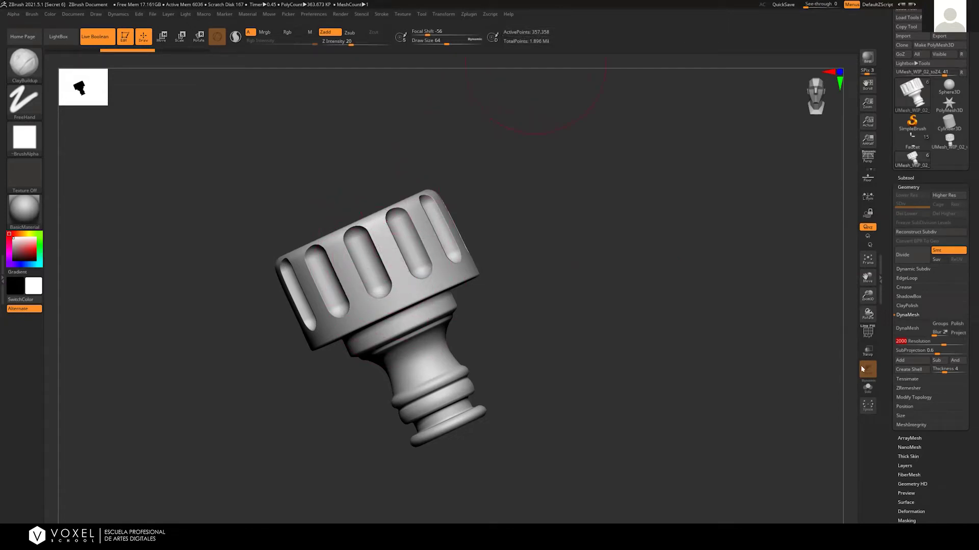
Try DynaMesh on the connector mesh at resolution 2000 and undo it
{"action": "left_click", "coordinate": [907, 328]}
{"action": "left_click_drag", "start_coordinate": [563, 295], "coordinate": [597, 291]}
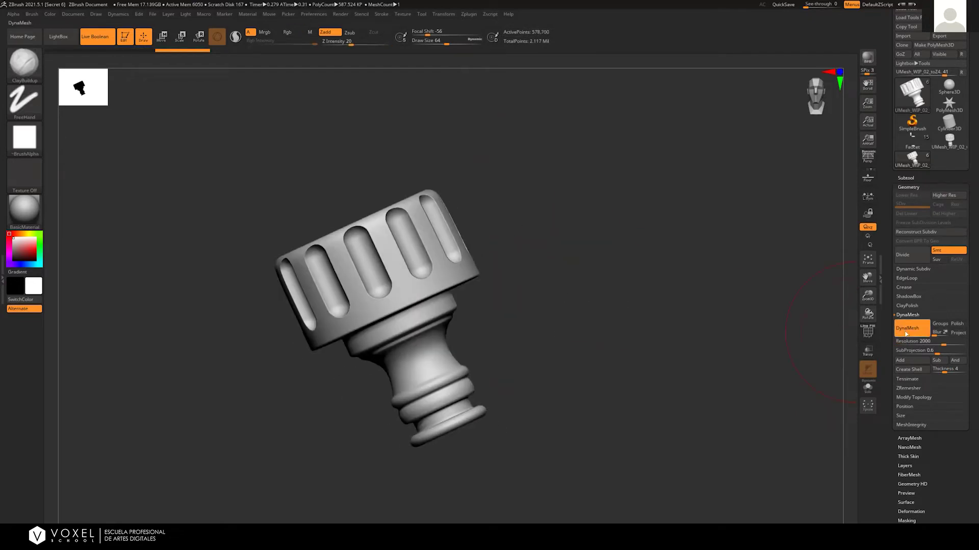
{"action": "key", "text": "ctrl+z"}
Set the DynaMesh resolution to 1000 and remesh the connector for comparison
{"action": "left_click", "coordinate": [923, 344]}
{"action": "type", "text": "10"}
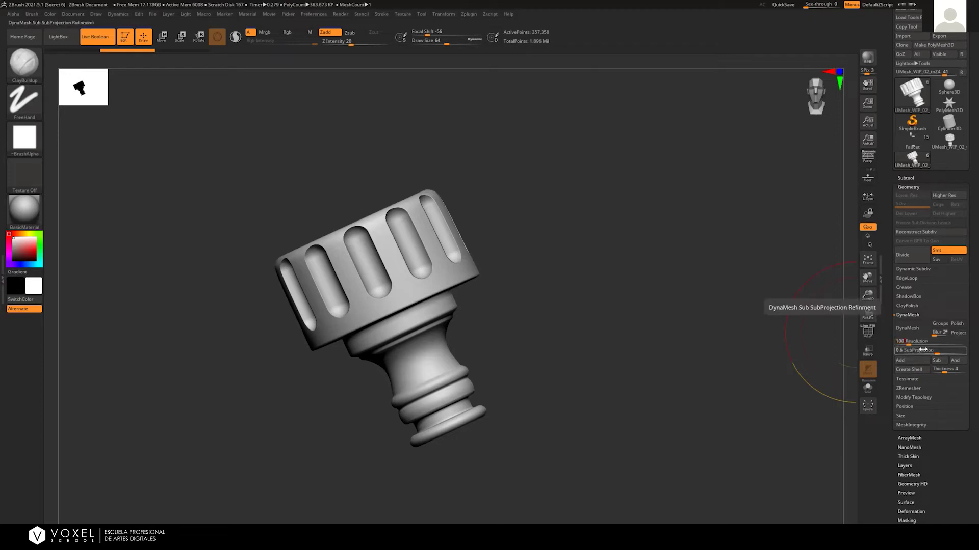
{"action": "key", "text": "Return"}
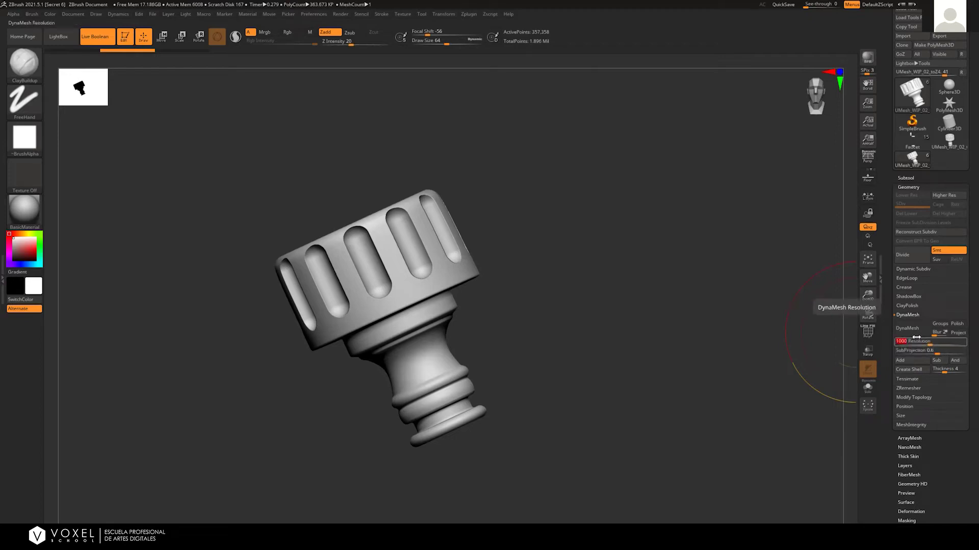
{"action": "left_click", "coordinate": [907, 328]}
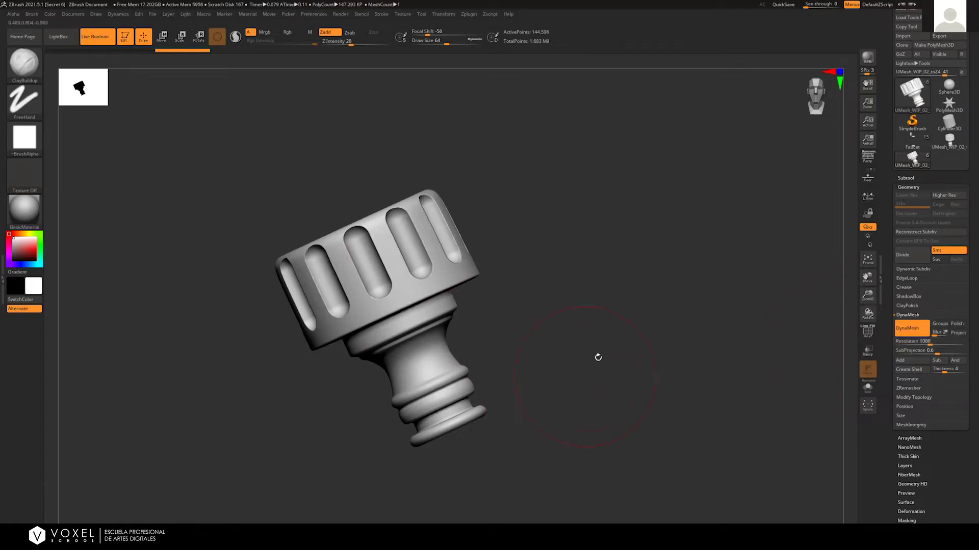
Set the DynaMesh resolution to 2000, undo the coarser remesh, and apply DynaMesh to the original boolean connector mesh
{"action": "left_click", "coordinate": [905, 338]}
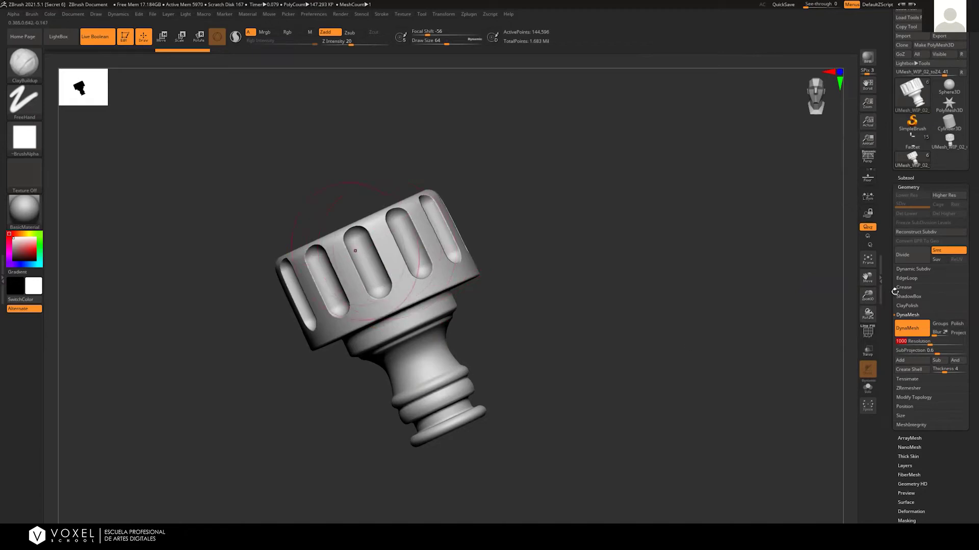
{"action": "type", "text": "2"}
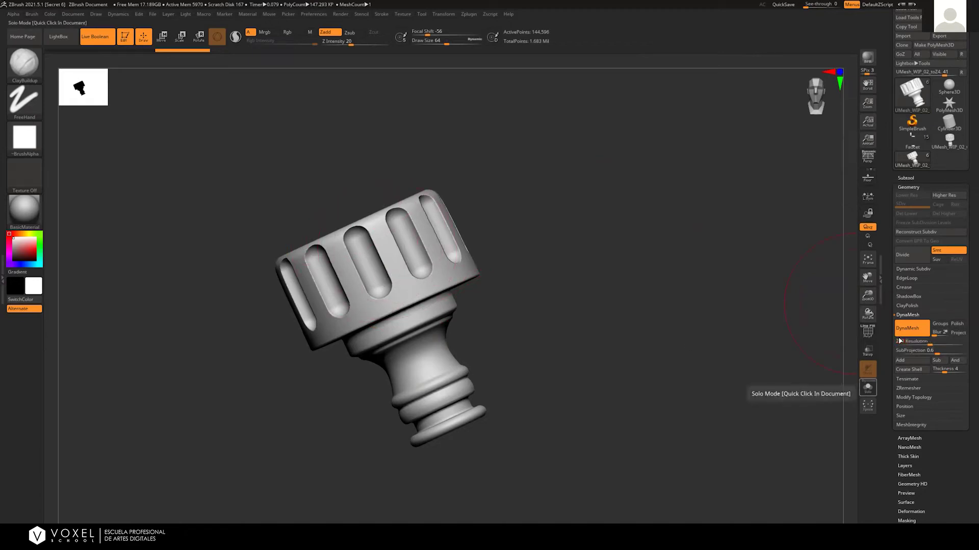
{"action": "type", "text": "000"}
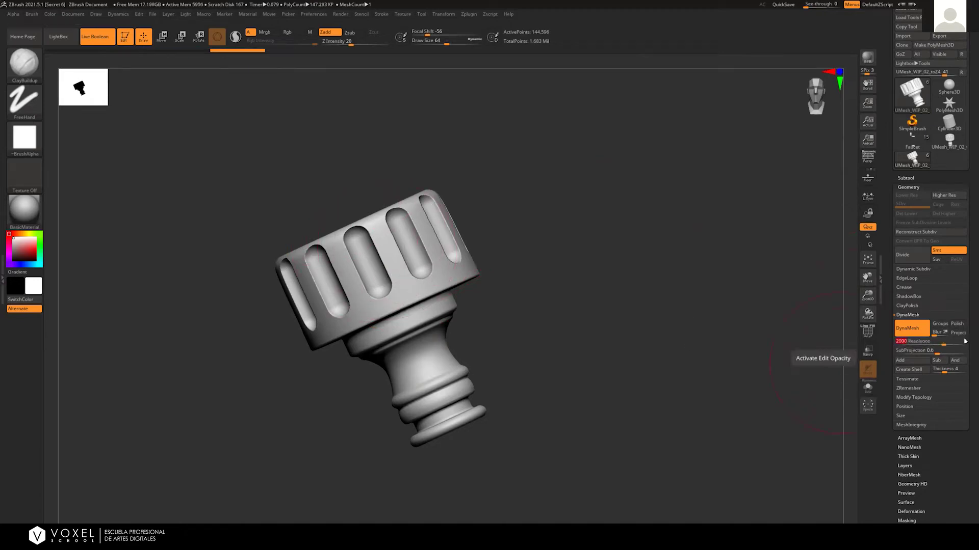
{"action": "left_click", "coordinate": [913, 332]}
{"action": "left_click", "coordinate": [912, 329]}
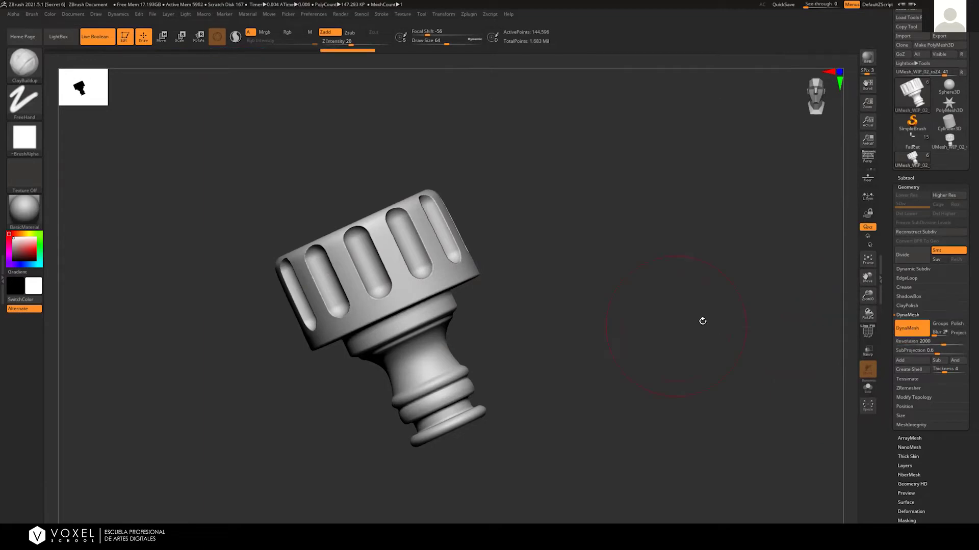
{"action": "key", "text": "ctrl"}
{"action": "left_click_drag", "start_coordinate": [712, 320], "coordinate": [712, 323], "text": "ctrl"}
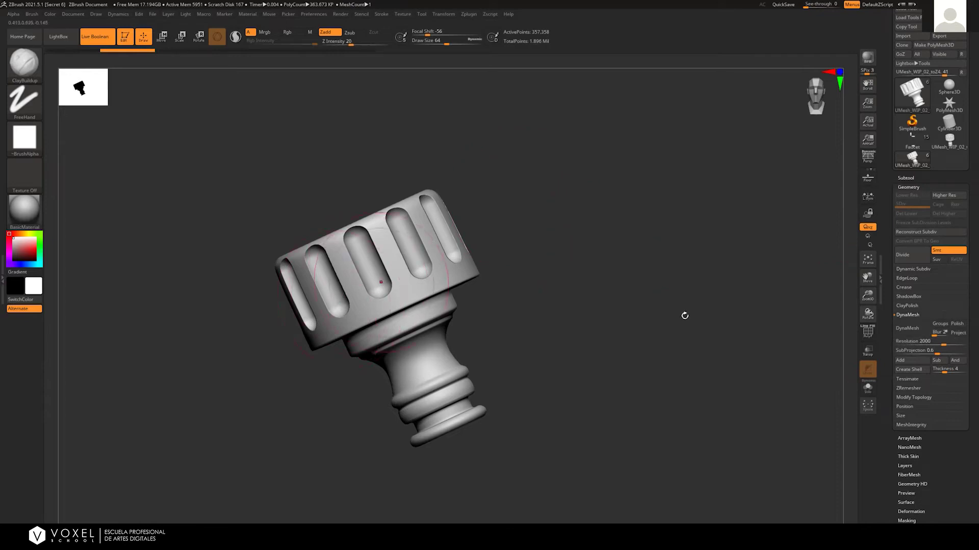
{"action": "left_click", "coordinate": [904, 330]}
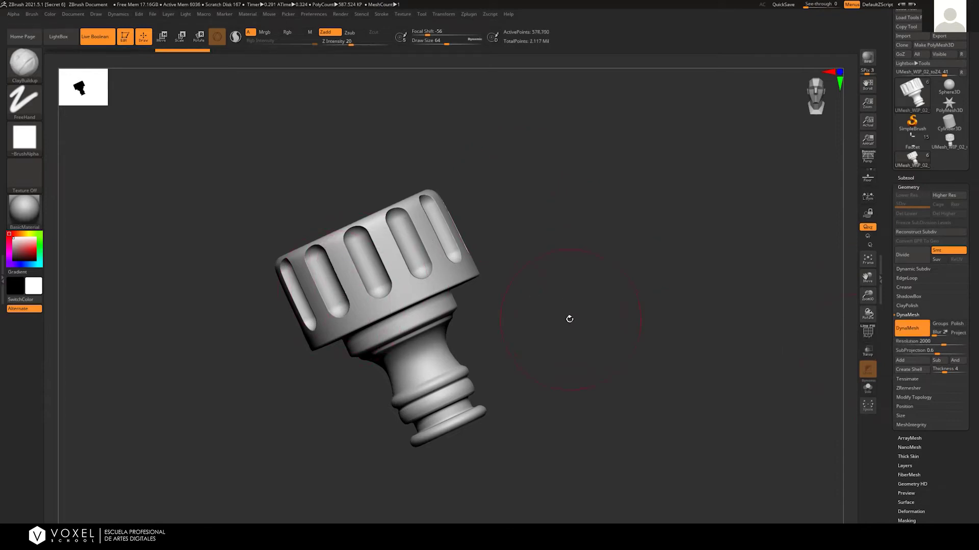
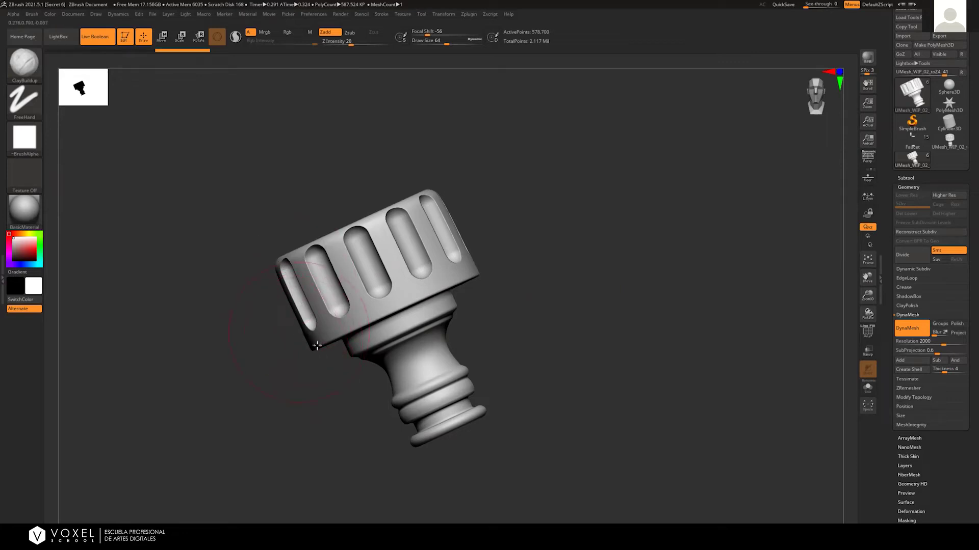
Switch to the TrimDynamic brush and reduce its draw size to about 20
{"action": "left_click_drag", "start_coordinate": [584, 276], "coordinate": [589, 324]}
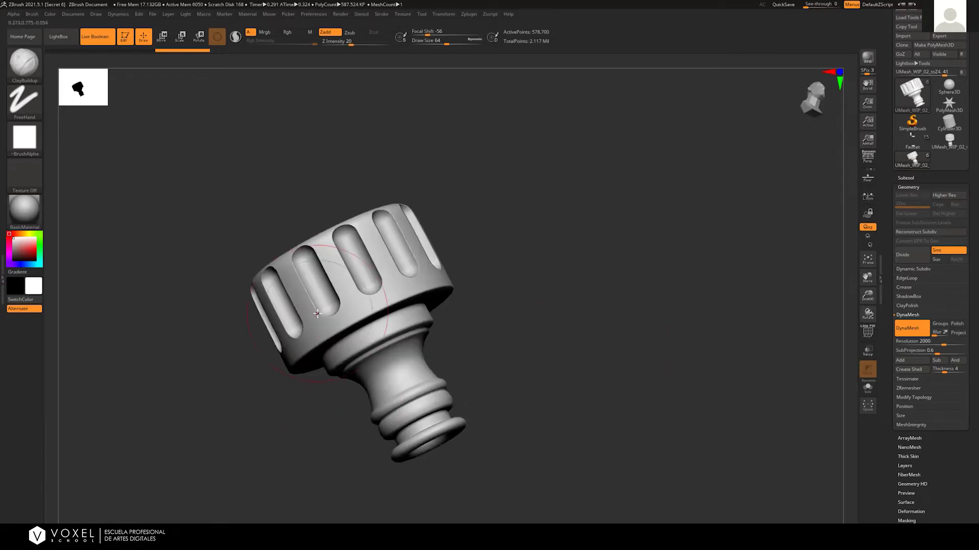
{"action": "key", "text": "b"}
{"action": "key", "text": "t"}
{"action": "key", "text": "d"}
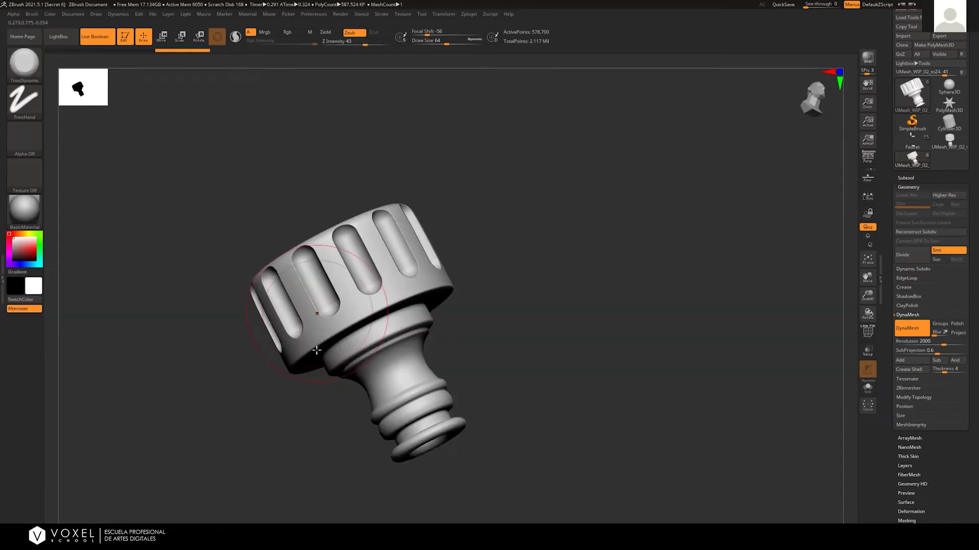
{"action": "key", "text": "space"}
{"action": "left_click_drag", "start_coordinate": [310, 356], "coordinate": [295, 355]}
Try wearing down the connector collar's lower rim with irregular TrimDynamic strokes and undo them
{"action": "left_click_drag", "start_coordinate": [532, 318], "coordinate": [320, 324]}
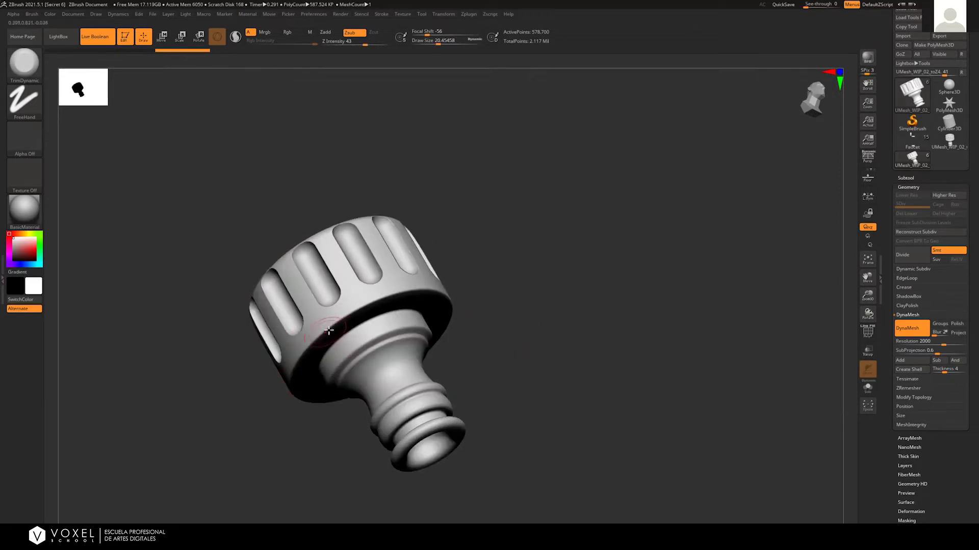
{"action": "mouse_move", "coordinate": [335, 319]}
{"action": "left_mouse_down"}
{"action": "mouse_move", "coordinate": [352, 310]}
{"action": "mouse_move", "coordinate": [299, 356]}
{"action": "mouse_move", "coordinate": [325, 325]}
{"action": "mouse_move", "coordinate": [307, 347]}
{"action": "mouse_move", "coordinate": [358, 312]}
{"action": "left_mouse_up"}
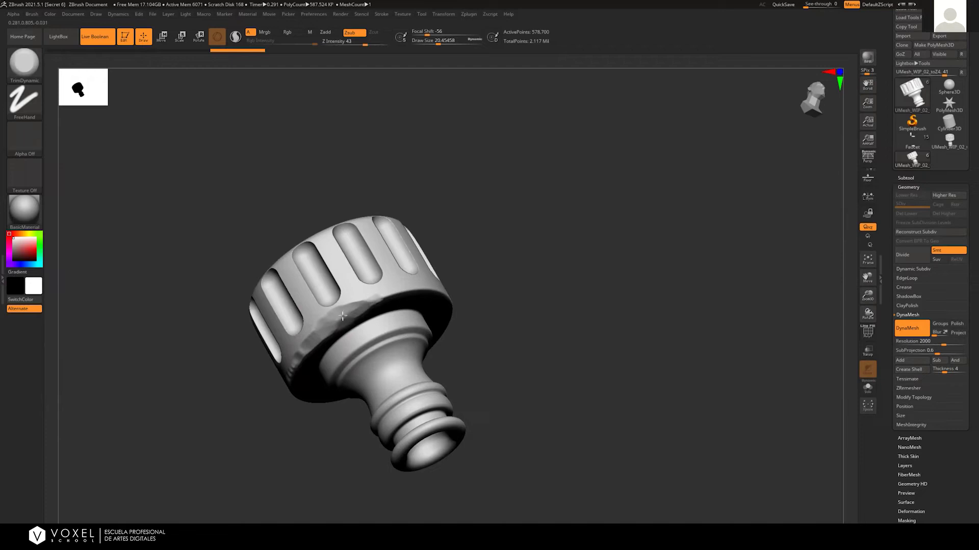
{"action": "mouse_move", "coordinate": [502, 309]}
{"action": "left_mouse_down"}
{"action": "mouse_move", "coordinate": [332, 336]}
{"action": "mouse_move", "coordinate": [332, 328]}
{"action": "left_mouse_up"}
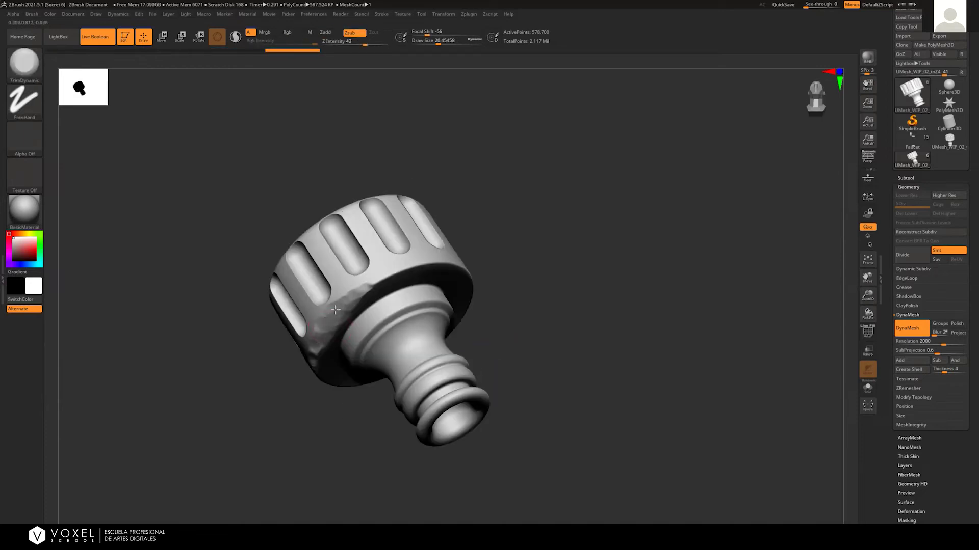
{"action": "left_click_drag", "start_coordinate": [318, 327], "coordinate": [324, 333]}
{"action": "left_click_drag", "start_coordinate": [523, 284], "coordinate": [518, 321]}
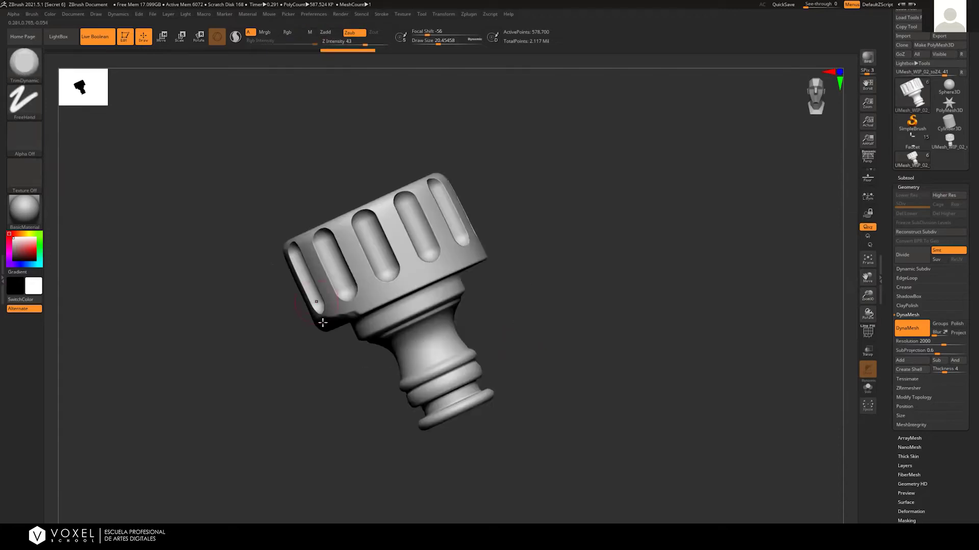
{"action": "mouse_move", "coordinate": [495, 279]}
{"action": "left_mouse_down"}
{"action": "mouse_move", "coordinate": [483, 295]}
{"action": "mouse_move", "coordinate": [381, 304]}
{"action": "mouse_move", "coordinate": [345, 321]}
{"action": "mouse_move", "coordinate": [375, 305]}
{"action": "left_mouse_up"}
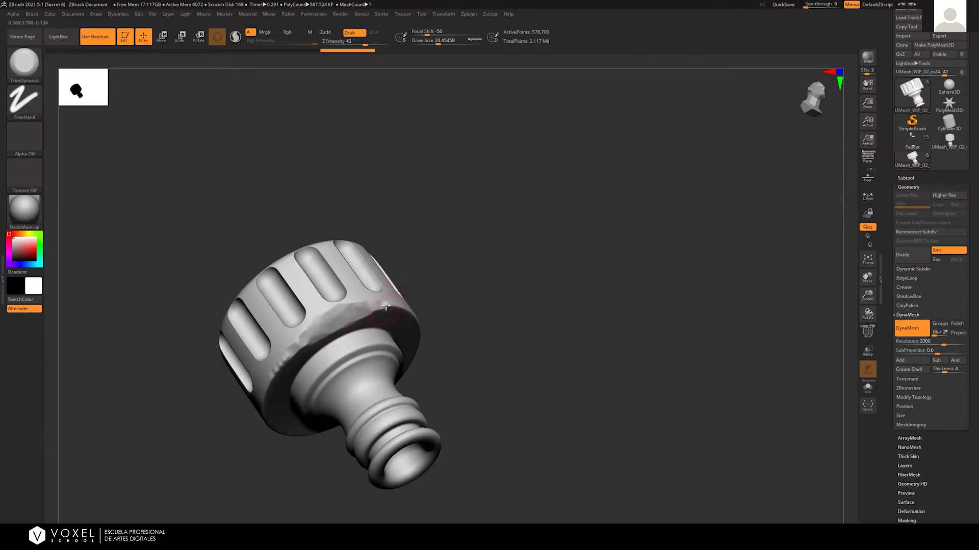
{"action": "mouse_move", "coordinate": [483, 261]}
{"action": "left_mouse_down"}
{"action": "mouse_move", "coordinate": [521, 329]}
{"action": "mouse_move", "coordinate": [494, 290]}
{"action": "mouse_move", "coordinate": [579, 262]}
{"action": "mouse_move", "coordinate": [553, 309]}
{"action": "mouse_move", "coordinate": [574, 250]}
{"action": "mouse_move", "coordinate": [530, 299]}
{"action": "mouse_move", "coordinate": [502, 378]}
{"action": "mouse_move", "coordinate": [510, 292]}
{"action": "mouse_move", "coordinate": [498, 310]}
{"action": "left_mouse_up"}
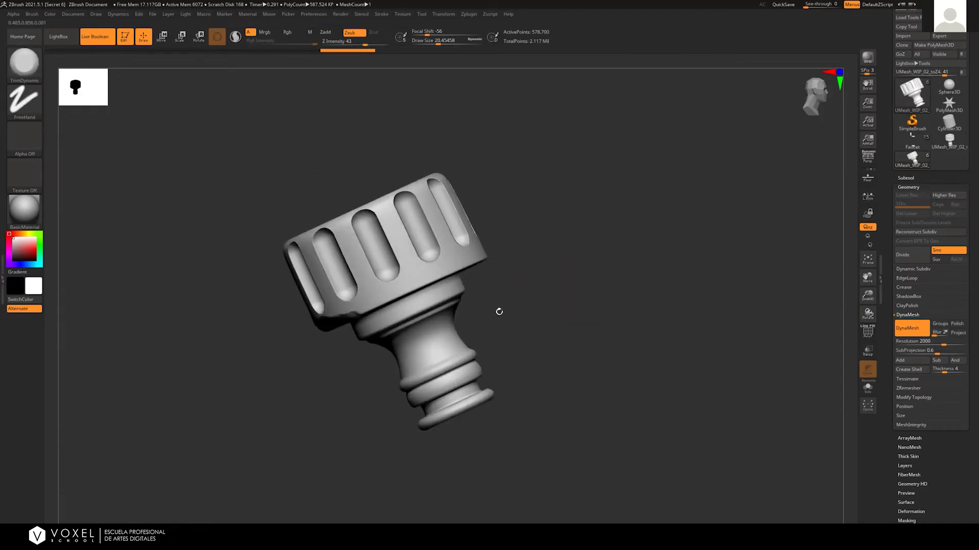
{"action": "left_click_drag", "start_coordinate": [570, 271], "coordinate": [518, 246]}
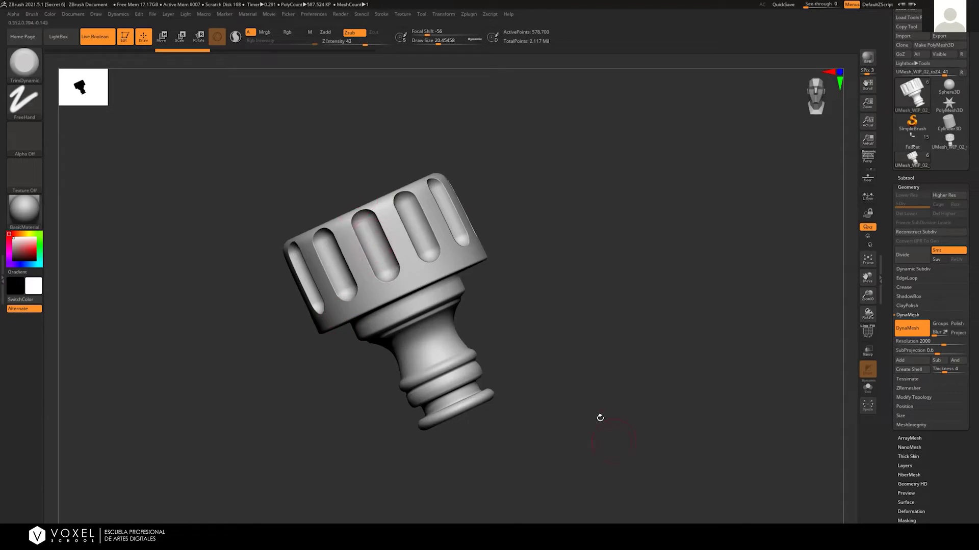
Apply the Polish Crisp Edges deformation to the remeshed connector
{"action": "left_click_drag", "start_coordinate": [528, 268], "coordinate": [522, 443]}
{"action": "left_click_drag", "start_coordinate": [513, 283], "coordinate": [382, 396]}
{"action": "left_click_drag", "start_coordinate": [429, 311], "coordinate": [387, 306]}
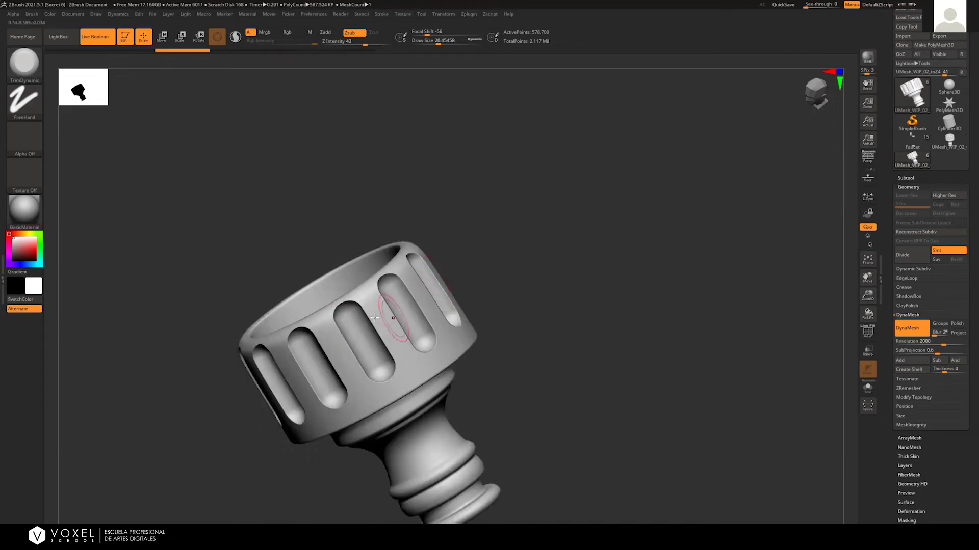
{"action": "left_click_drag", "start_coordinate": [520, 359], "coordinate": [473, 359]}
{"action": "left_click_drag", "start_coordinate": [414, 334], "coordinate": [573, 334], "text": "alt"}
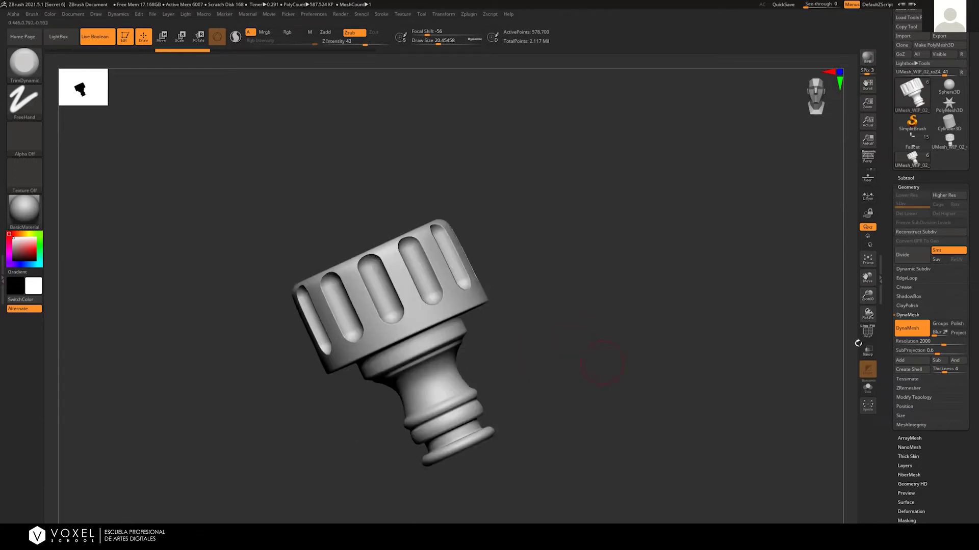
{"action": "left_click", "coordinate": [910, 187]}
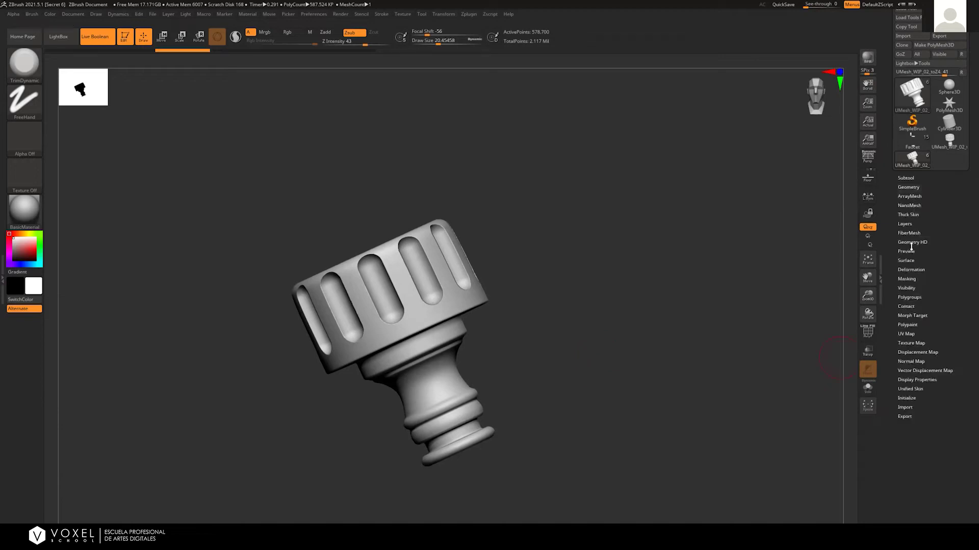
{"action": "left_click", "coordinate": [910, 270]}
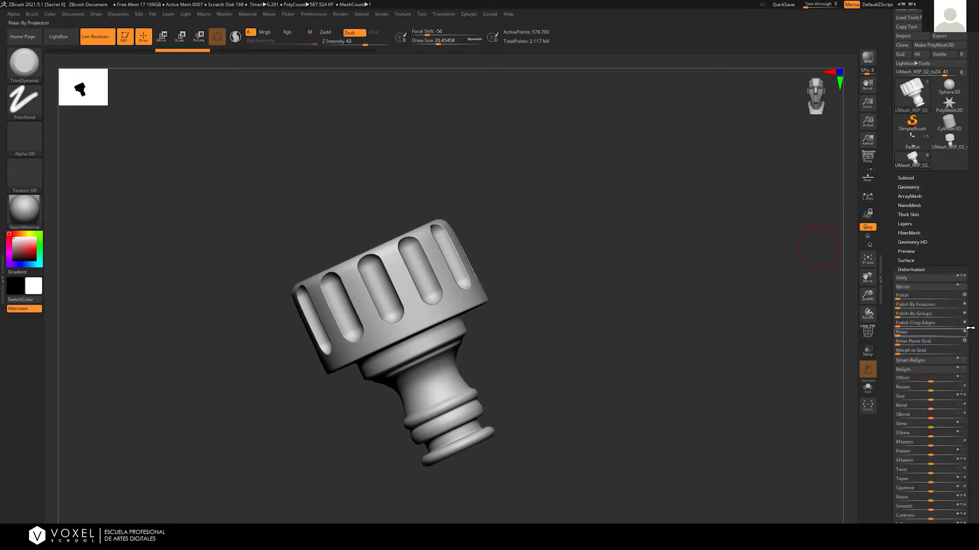
{"action": "left_click", "coordinate": [900, 323]}
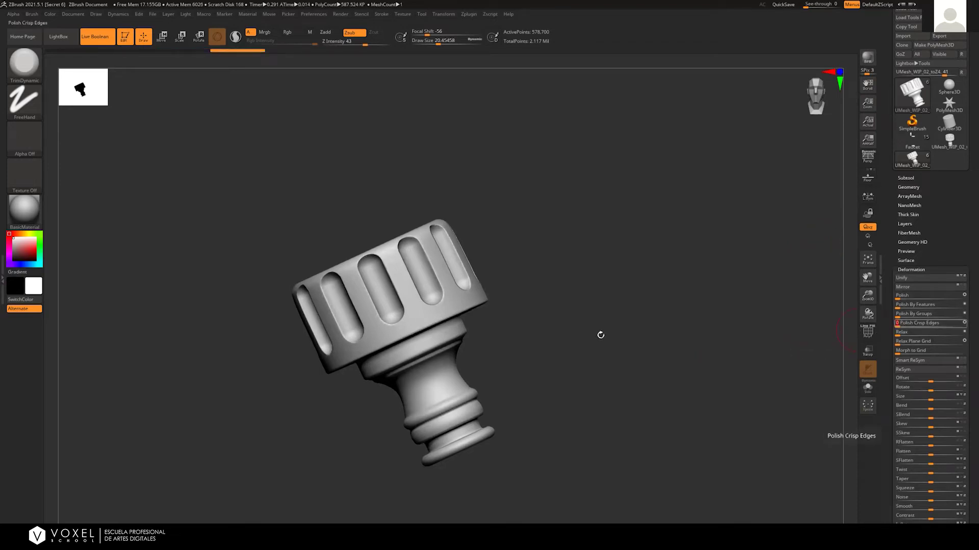
{"action": "left_click_drag", "start_coordinate": [568, 360], "coordinate": [564, 323], "text": "alt"}
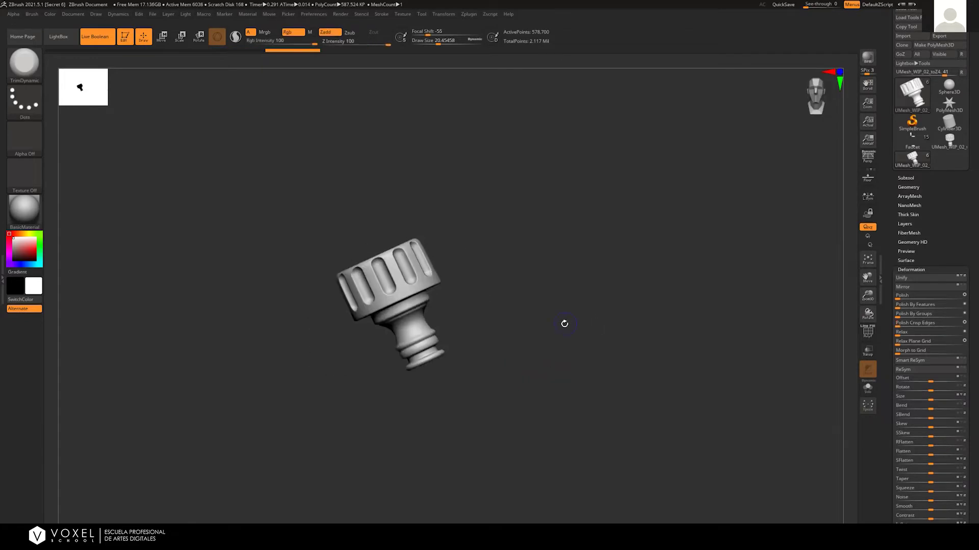
Select the main faucet body subtool, WIP_02_toZ2, at the start of the subtool list
{"action": "left_click", "coordinate": [906, 178]}
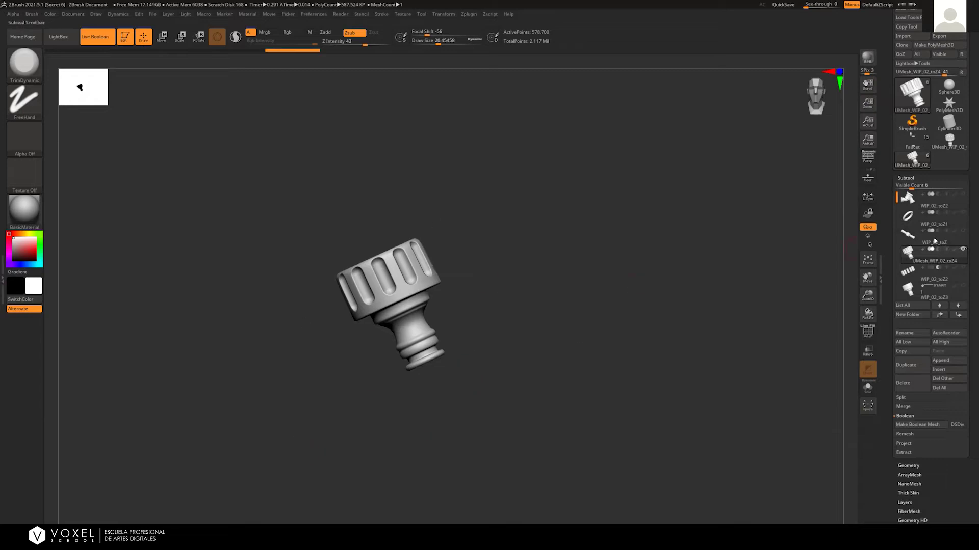
{"action": "left_click", "coordinate": [911, 200]}
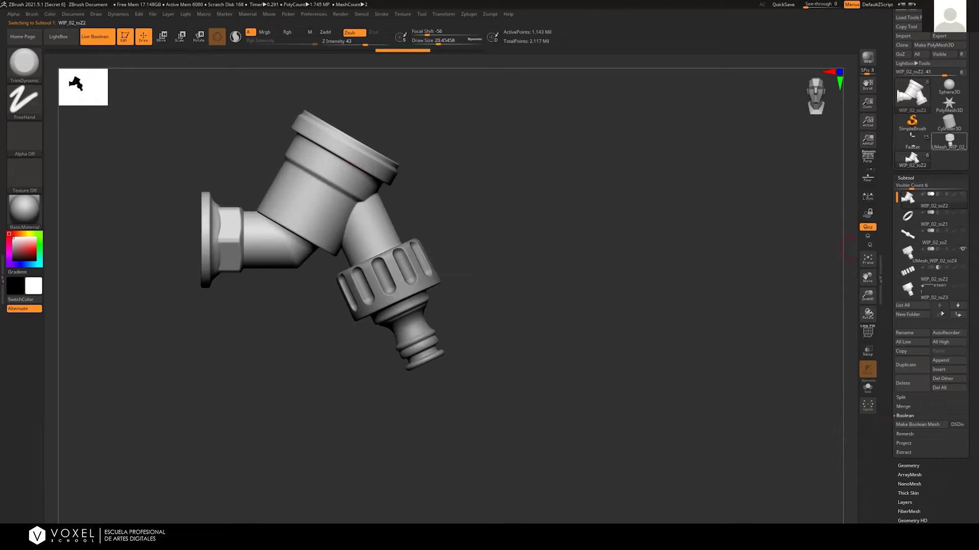
Examine the faucet assembly, switching to the T-handle subtool and back to the main body subtool
{"action": "left_click_drag", "start_coordinate": [479, 226], "coordinate": [627, 330], "text": "alt"}
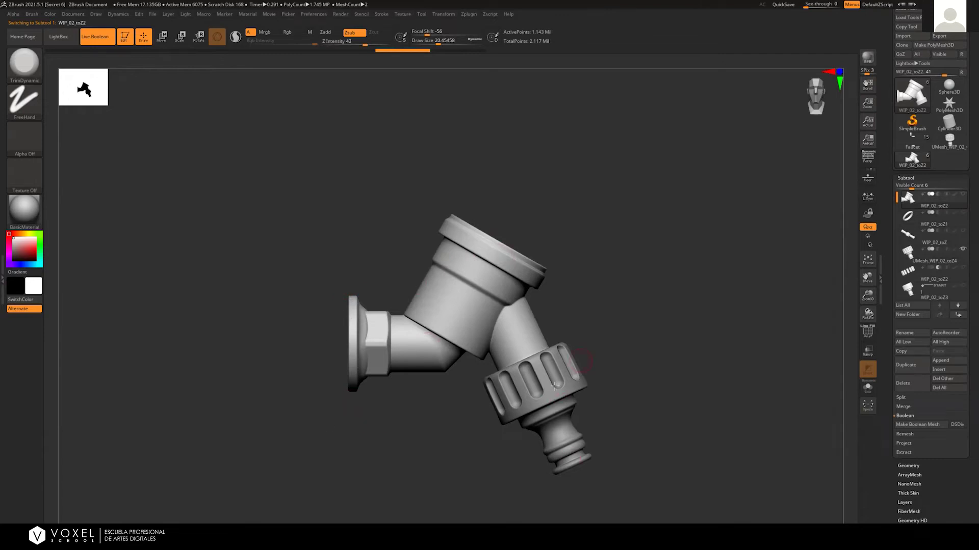
{"action": "left_click_drag", "start_coordinate": [630, 318], "coordinate": [596, 342]}
{"action": "left_click_drag", "start_coordinate": [680, 418], "coordinate": [664, 224]}
{"action": "left_click_drag", "start_coordinate": [592, 335], "coordinate": [623, 340]}
{"action": "left_click_drag", "start_coordinate": [320, 293], "coordinate": [254, 285], "text": "alt"}
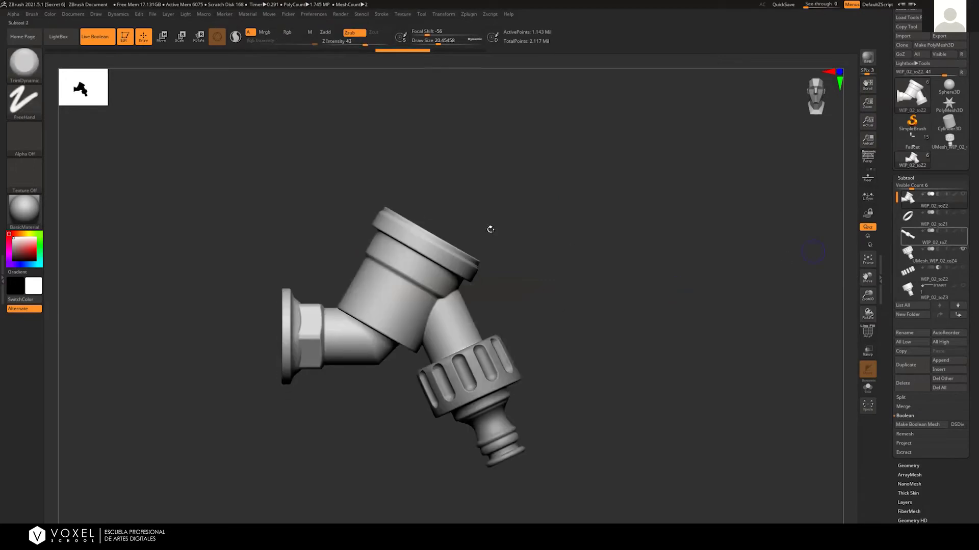
{"action": "left_click_drag", "start_coordinate": [649, 229], "coordinate": [621, 351], "text": "alt"}
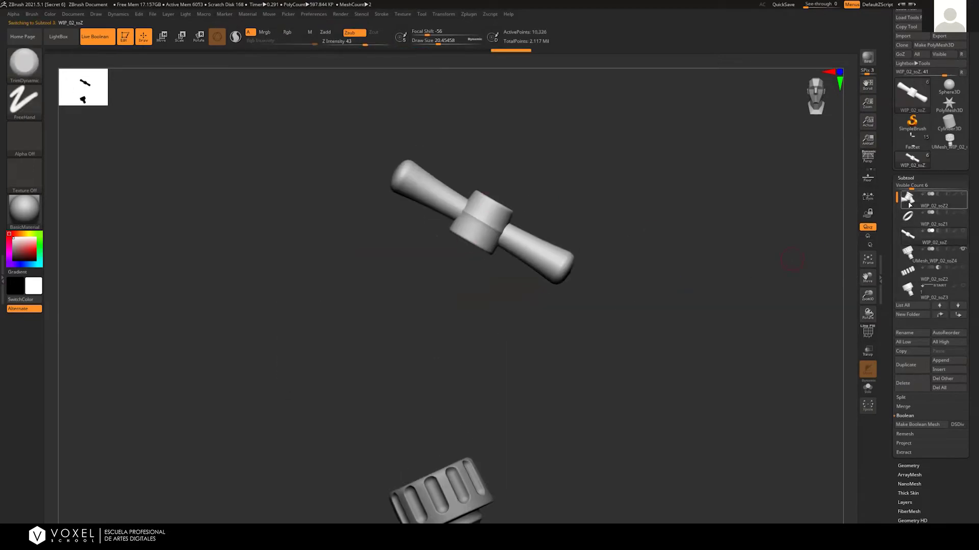
{"action": "left_click", "coordinate": [910, 206]}
{"action": "left_click_drag", "start_coordinate": [576, 461], "coordinate": [691, 229], "text": "alt"}
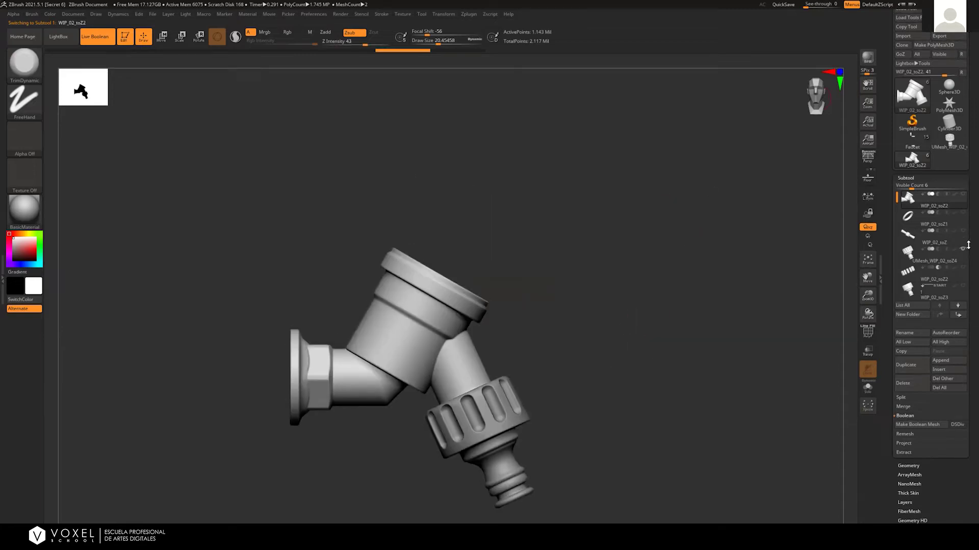
Load the complete faucet tool from the WORKSHOP folder and turn on perspective
{"action": "scroll", "coordinate": [933, 153], "scroll_direction": "up", "scroll_amount": 1}
{"action": "left_click", "coordinate": [920, 35]}
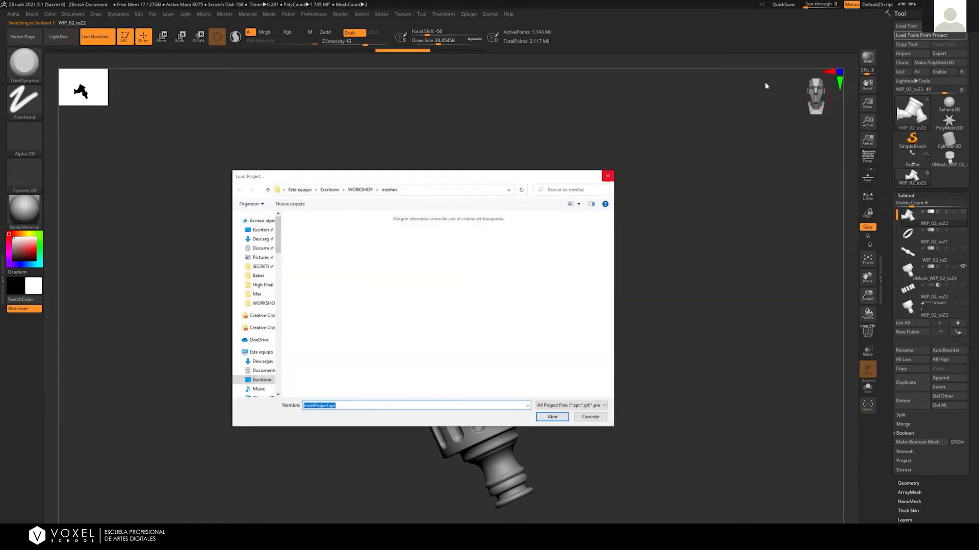
{"action": "key", "text": "Escape"}
{"action": "left_click", "coordinate": [906, 26]}
{"action": "left_click", "coordinate": [360, 190]}
{"action": "double_click", "coordinate": [385, 307]}
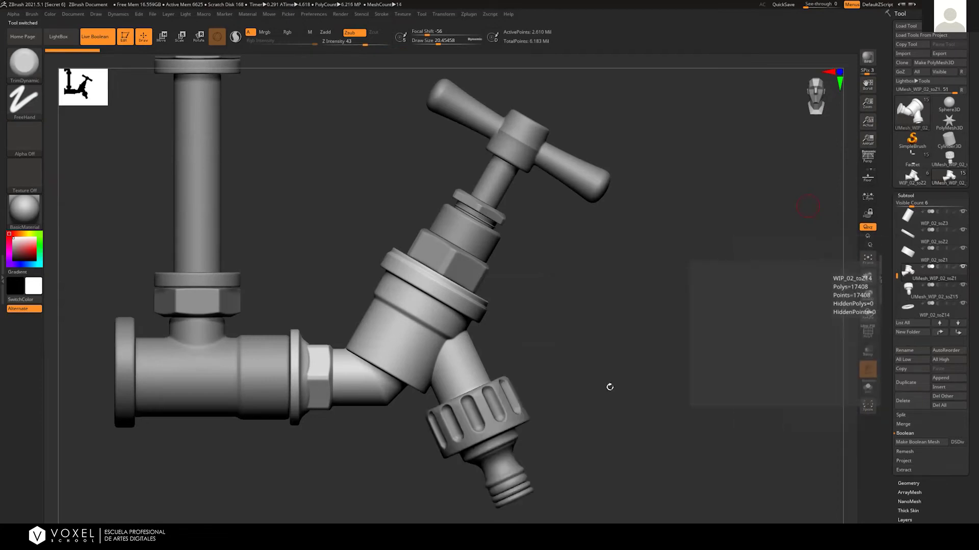
{"action": "left_click_drag", "start_coordinate": [660, 345], "coordinate": [675, 323]}
{"action": "left_click", "coordinate": [869, 163]}
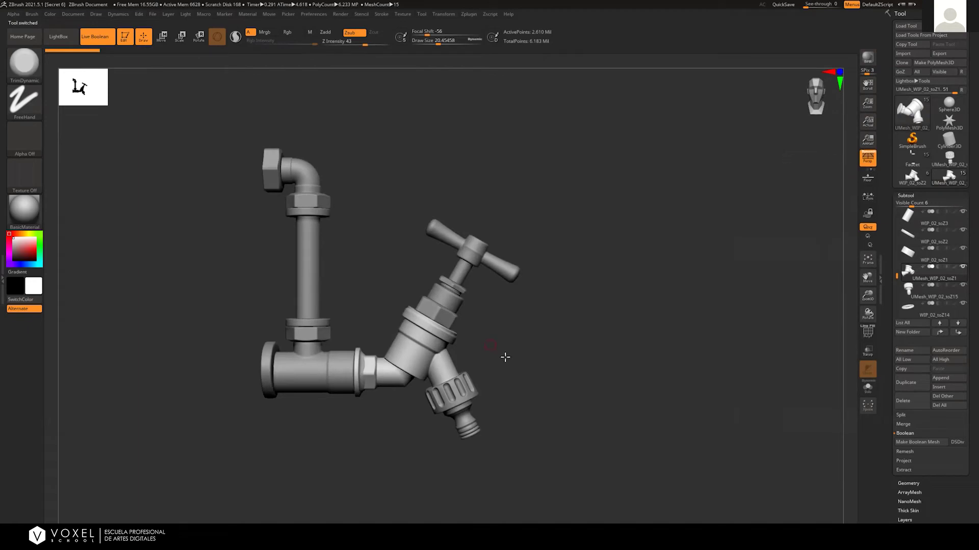
Turn on PolyFrame and inspect the meshes of the vertical pipe, its collar rings, the elbow and the hex nuts
{"action": "left_click_drag", "start_coordinate": [505, 358], "coordinate": [393, 231], "text": "alt"}
{"action": "left_click_drag", "start_coordinate": [198, 183], "coordinate": [326, 212], "text": "alt"}
{"action": "left_click", "coordinate": [358, 209], "text": "alt"}
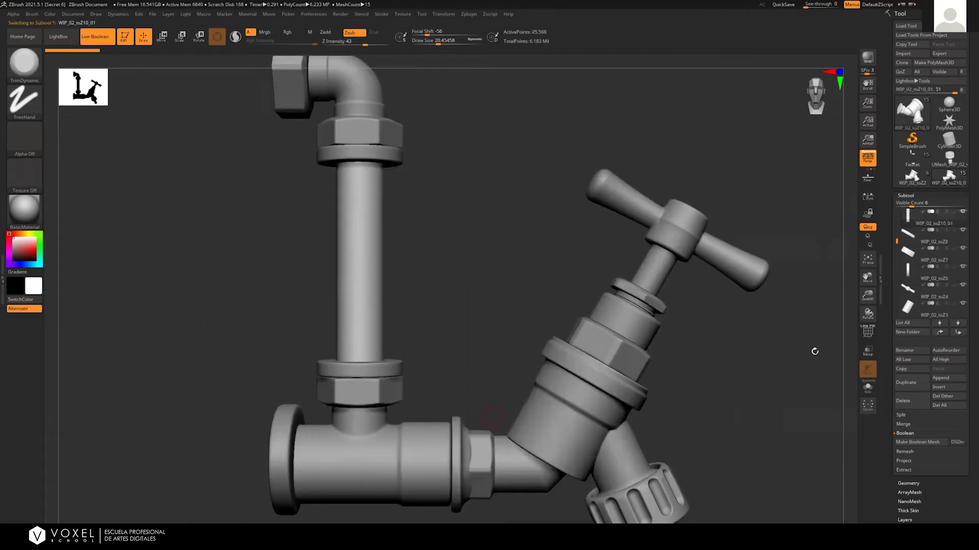
{"action": "key", "text": "space"}
{"action": "key", "text": "shift+f"}
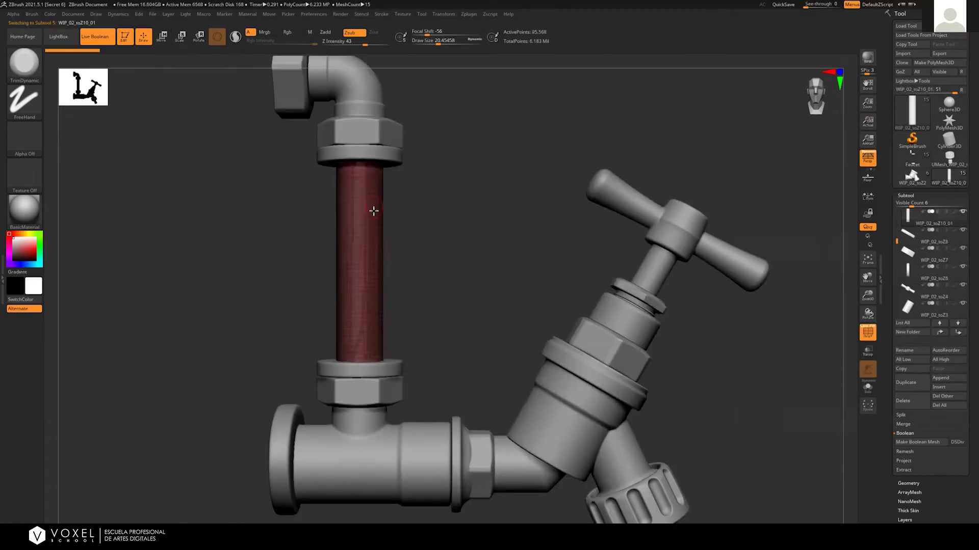
{"action": "left_click", "coordinate": [349, 156], "text": "alt"}
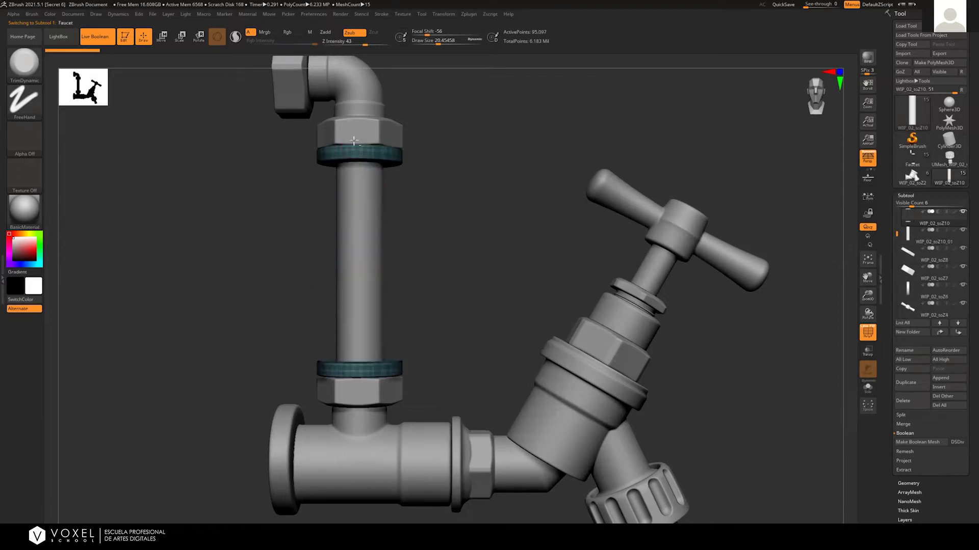
{"action": "left_click", "coordinate": [360, 102], "text": "alt"}
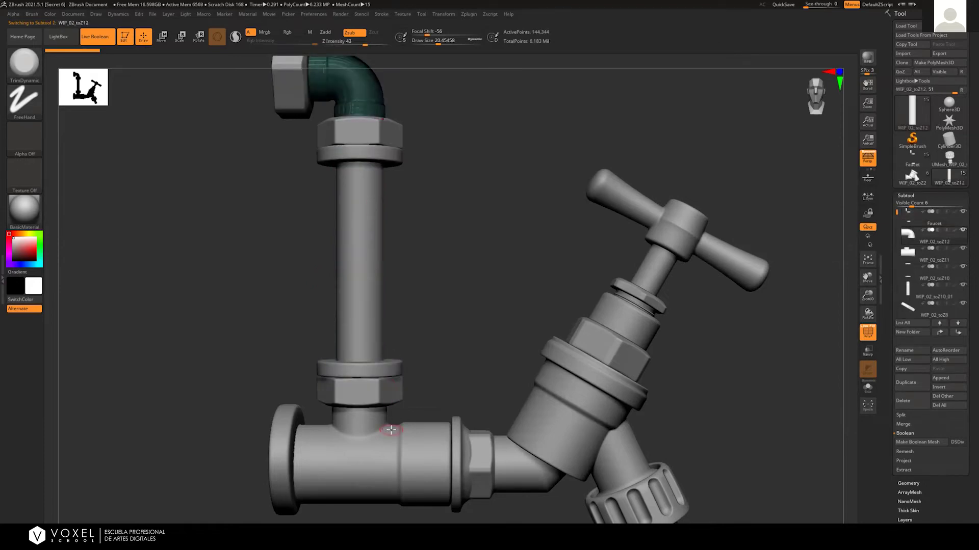
{"action": "left_click", "coordinate": [377, 403], "text": "alt"}
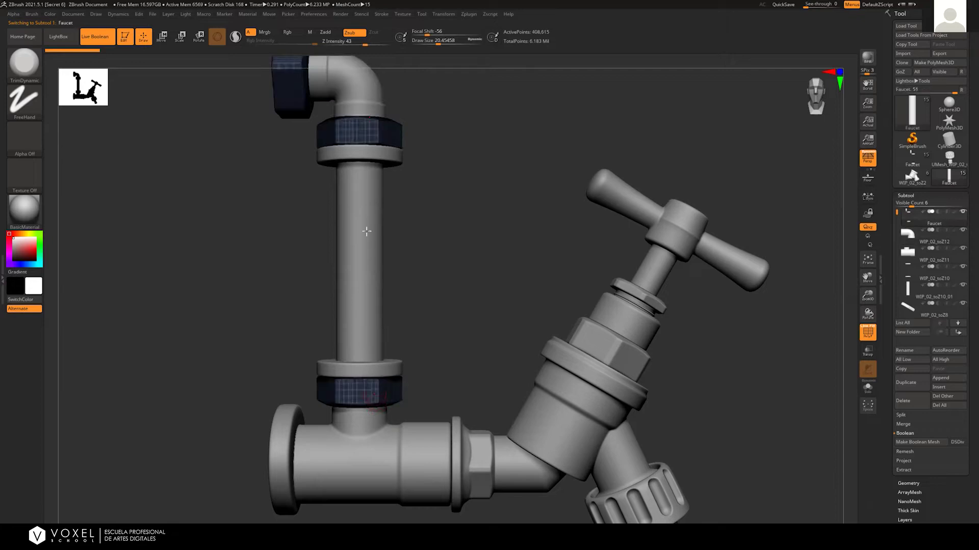
Inspect the wireframes of the tee fitting, the main faucet body, the upper collar parts and the handle stem
{"action": "left_click_drag", "start_coordinate": [475, 208], "coordinate": [456, 235]}
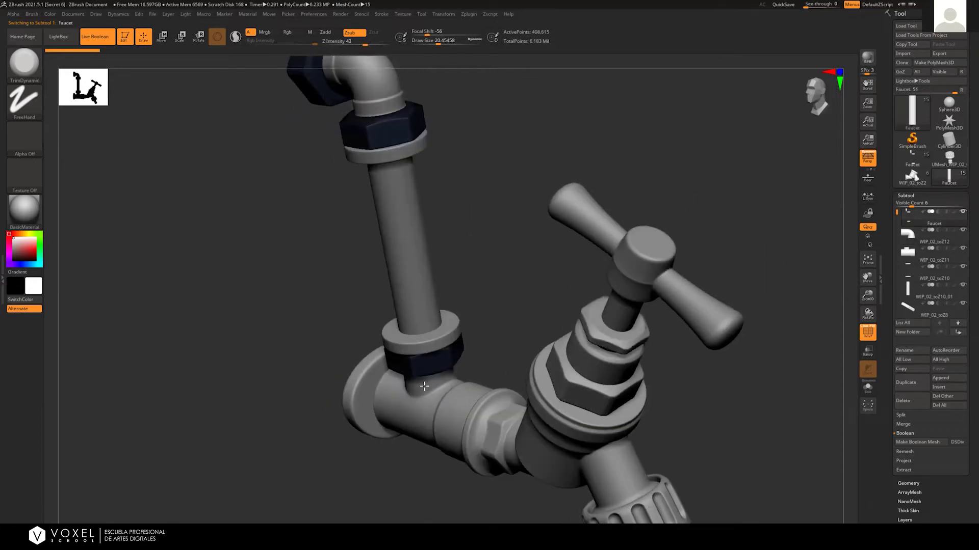
{"action": "left_click_drag", "start_coordinate": [367, 441], "coordinate": [435, 434]}
{"action": "left_click", "coordinate": [435, 434], "text": "alt"}
{"action": "left_click_drag", "start_coordinate": [462, 381], "coordinate": [371, 458]}
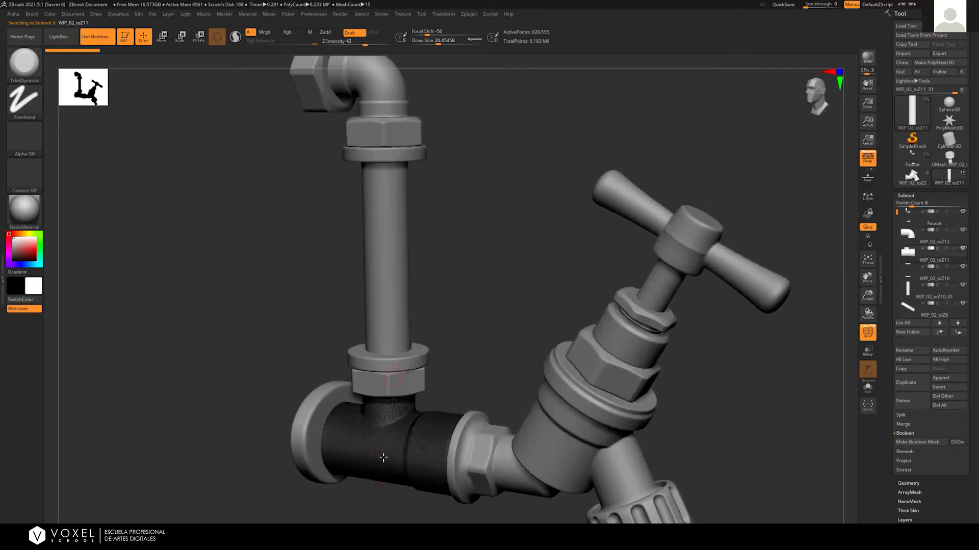
{"action": "left_click_drag", "start_coordinate": [521, 271], "coordinate": [470, 199], "text": "shift"}
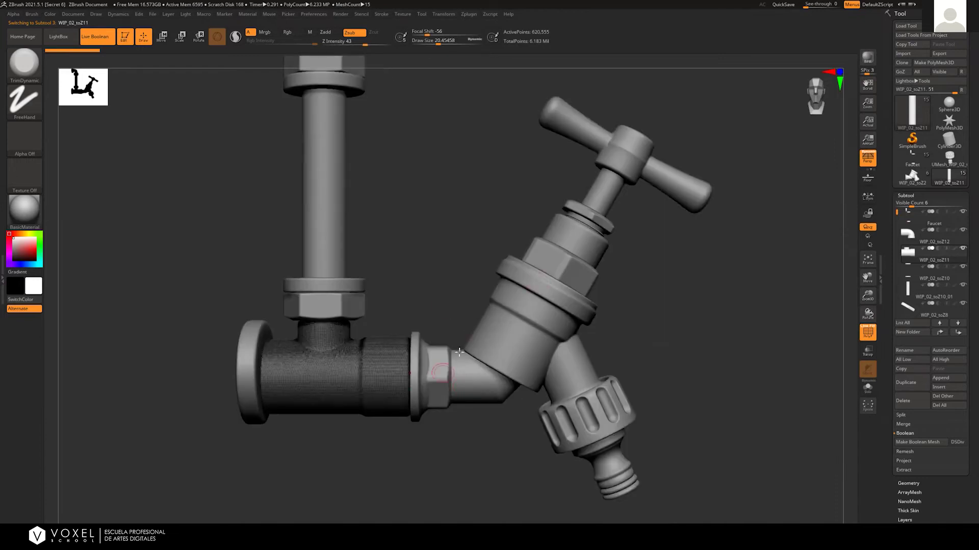
{"action": "left_click", "coordinate": [420, 371], "text": "alt"}
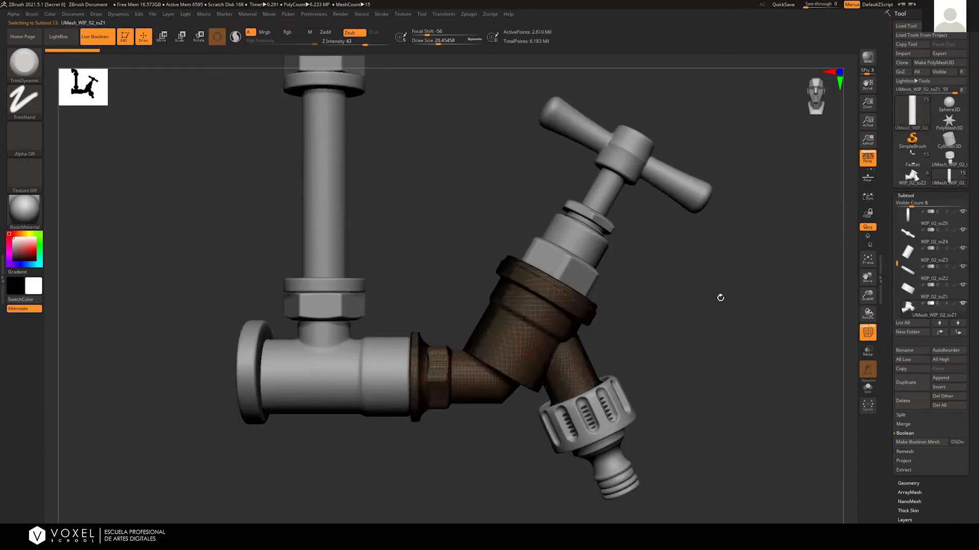
{"action": "left_click", "coordinate": [574, 261], "text": "alt"}
{"action": "left_click", "coordinate": [582, 236], "text": "alt"}
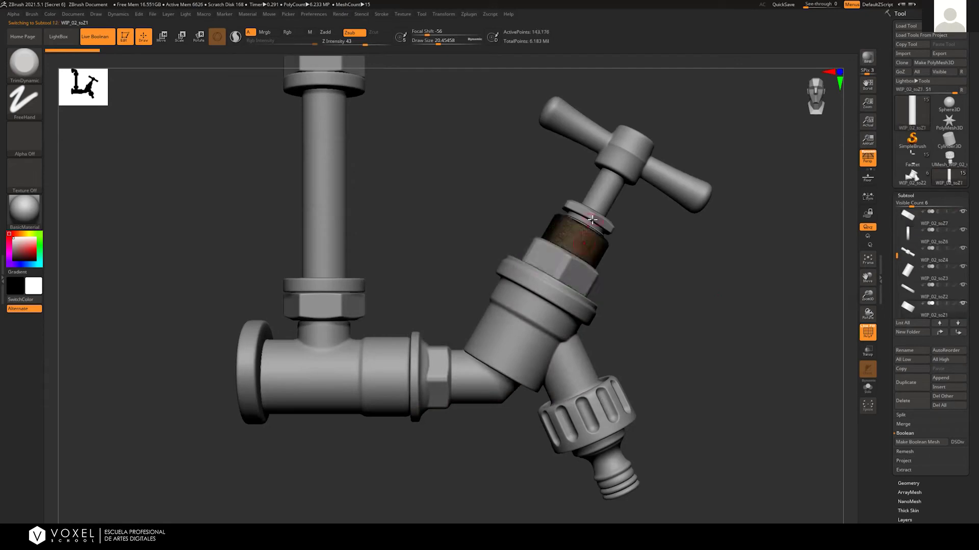
{"action": "left_click", "coordinate": [593, 216], "text": "alt"}
{"action": "left_click", "coordinate": [604, 194], "text": "alt"}
Examine the handle stem and its neighbouring parts up close and within the whole faucet
{"action": "left_click_drag", "start_coordinate": [663, 308], "coordinate": [425, 360]}
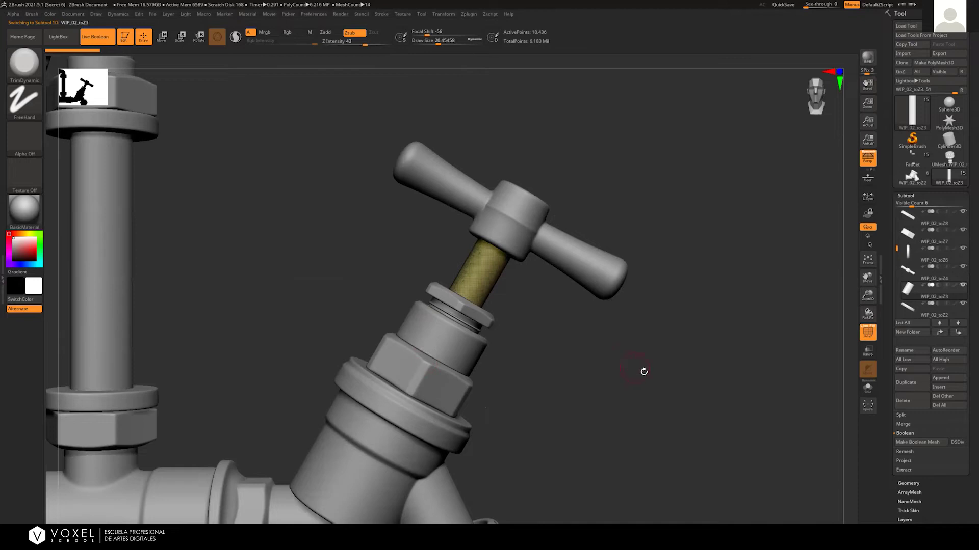
{"action": "mouse_move", "coordinate": [667, 382]}
{"action": "left_mouse_down", "text": "alt"}
{"action": "mouse_move", "coordinate": [606, 361]}
{"action": "mouse_move", "coordinate": [665, 388]}
{"action": "left_mouse_up", "text": "alt"}
{"action": "mouse_move", "coordinate": [622, 362]}
{"action": "left_mouse_down", "text": "alt"}
{"action": "mouse_move", "coordinate": [618, 341]}
{"action": "mouse_move", "coordinate": [579, 346]}
{"action": "mouse_move", "coordinate": [625, 343]}
{"action": "left_mouse_up", "text": "alt"}
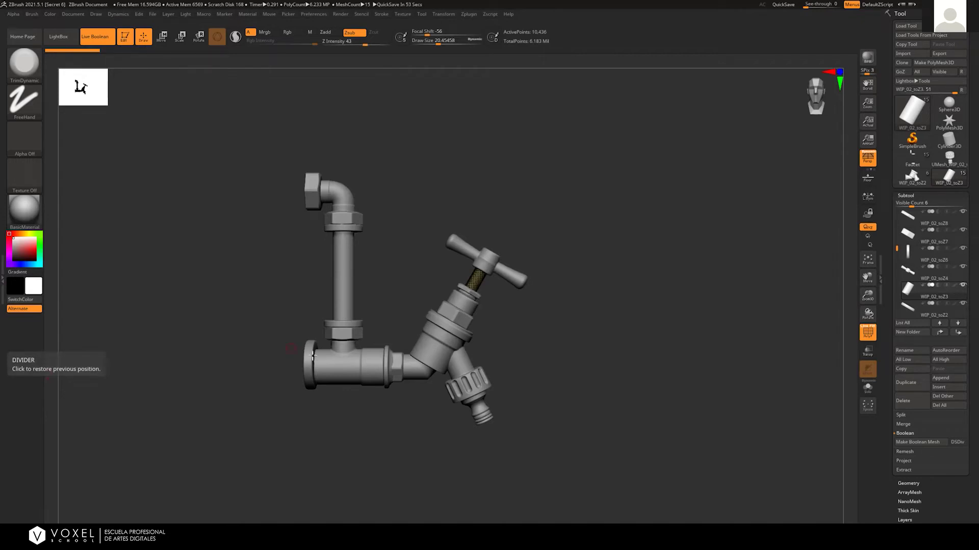
{"action": "left_click_drag", "start_coordinate": [380, 301], "coordinate": [443, 278]}
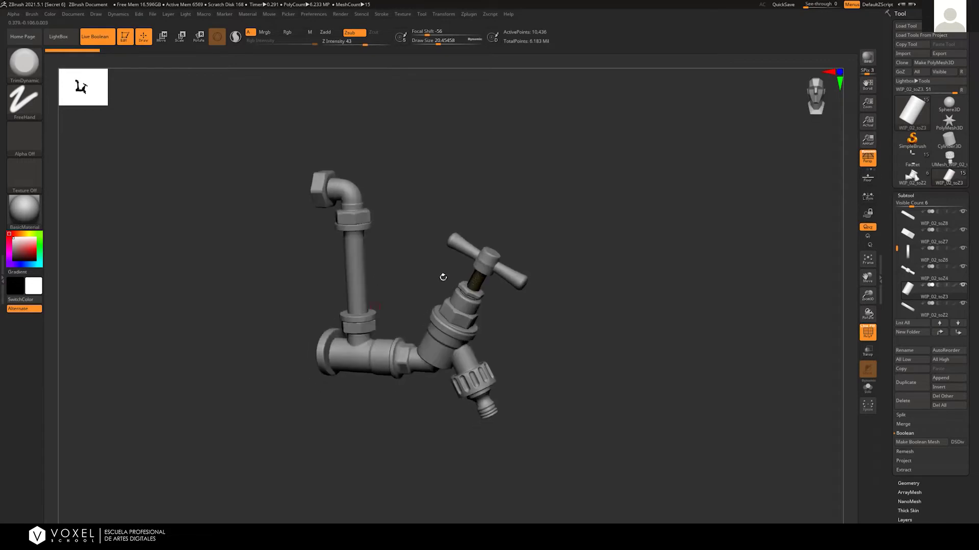
{"action": "left_click_drag", "start_coordinate": [585, 389], "coordinate": [474, 245], "text": "alt"}
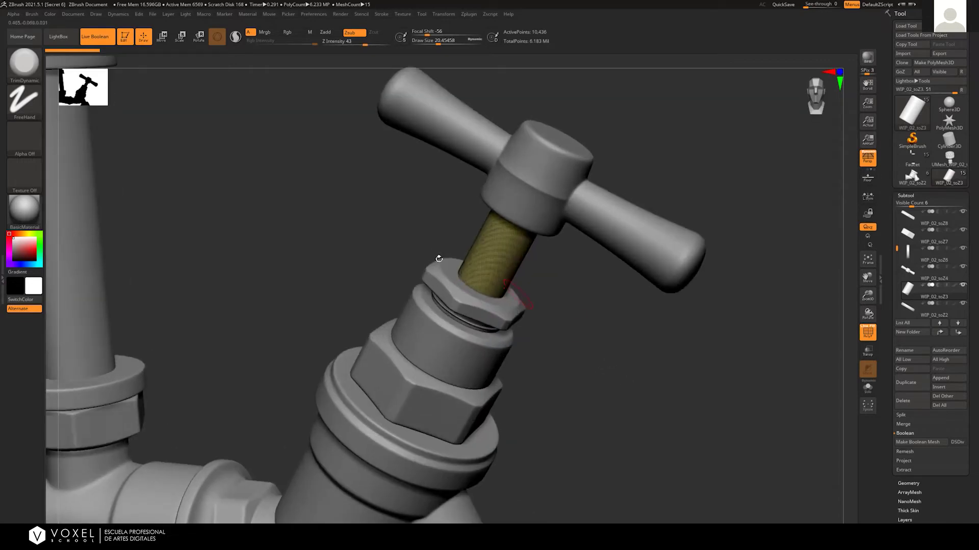
{"action": "left_click_drag", "start_coordinate": [603, 297], "coordinate": [480, 284]}
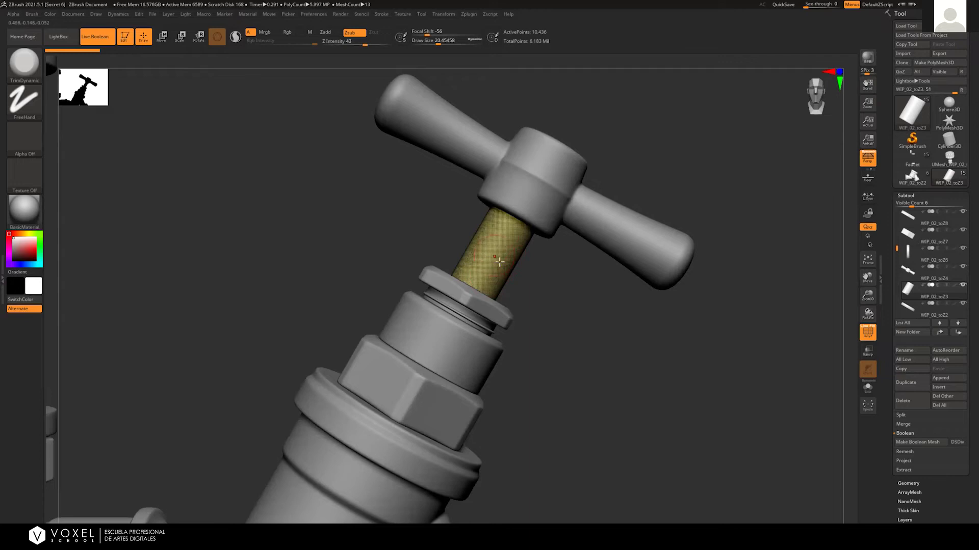
{"action": "left_click_drag", "start_coordinate": [552, 314], "coordinate": [490, 250]}
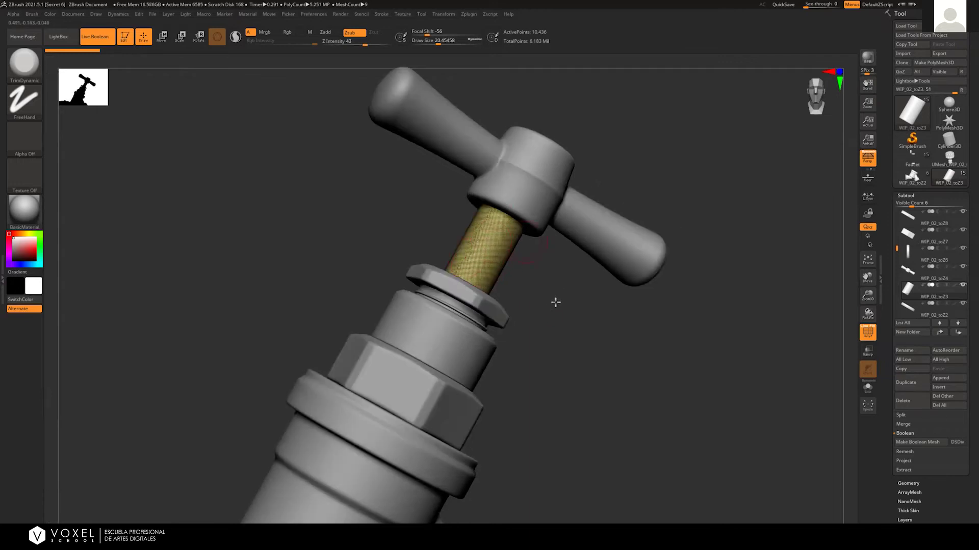
{"action": "left_click_drag", "start_coordinate": [550, 290], "coordinate": [478, 240]}
{"action": "left_click_drag", "start_coordinate": [516, 271], "coordinate": [517, 231]}
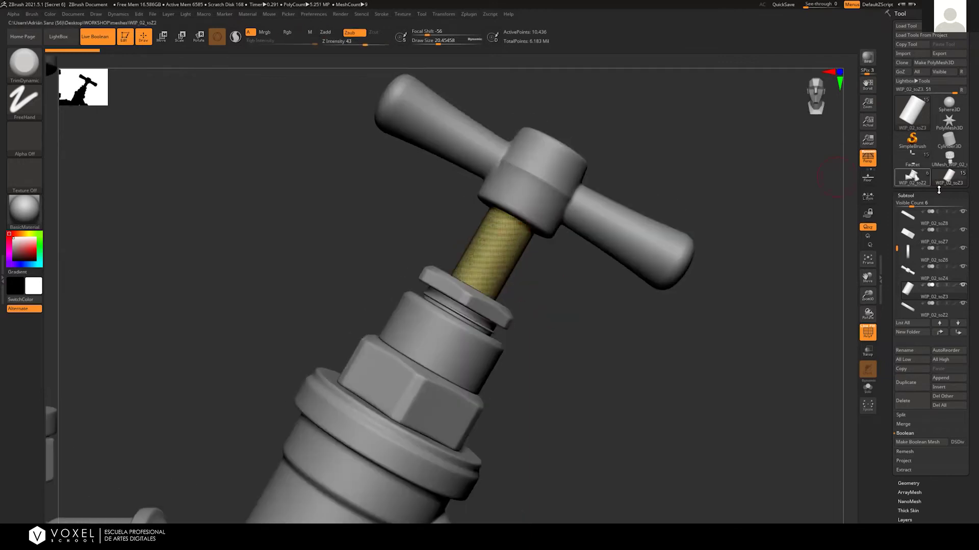
Open the handle stem's Geometry settings to review its DynaMesh options, and look over the whole faucet
{"action": "left_click", "coordinate": [905, 196]}
{"action": "left_click", "coordinate": [907, 205]}
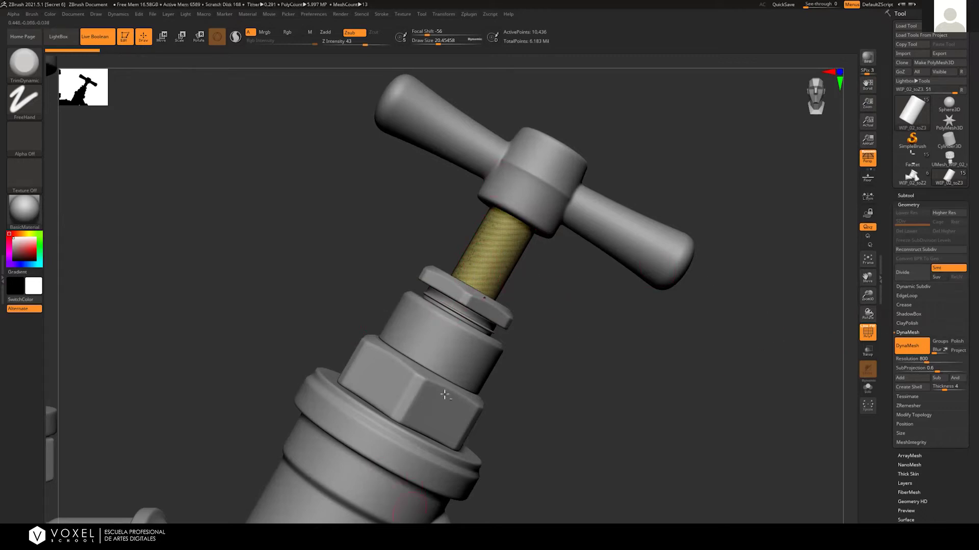
{"action": "left_click_drag", "start_coordinate": [555, 431], "coordinate": [572, 359], "text": "alt"}
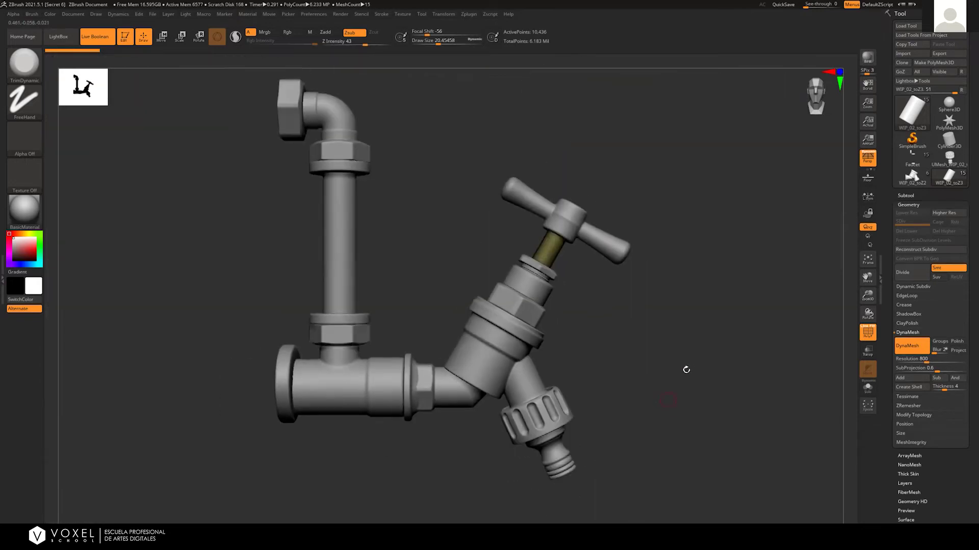
{"action": "left_click_drag", "start_coordinate": [686, 369], "coordinate": [228, 320]}
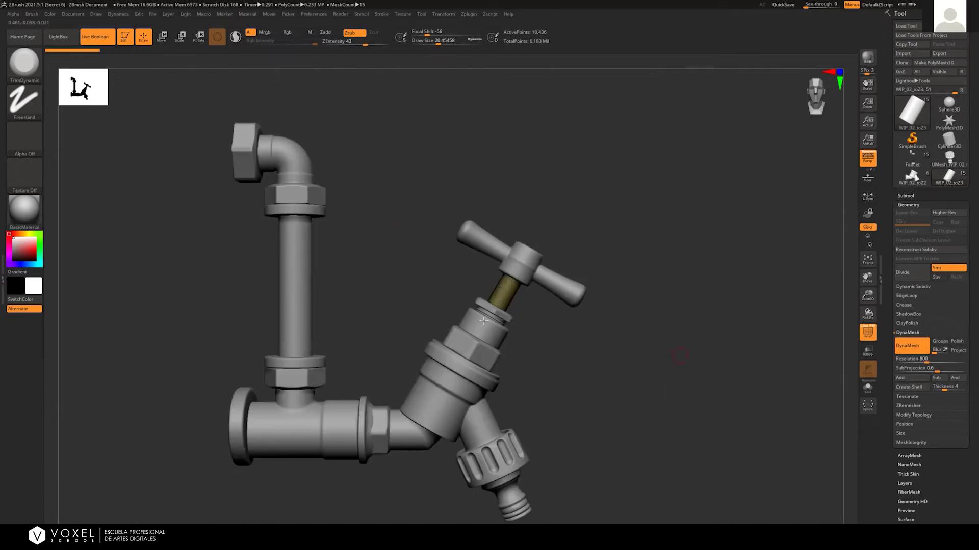
{"action": "left_click_drag", "start_coordinate": [338, 219], "coordinate": [281, 136], "text": "alt"}
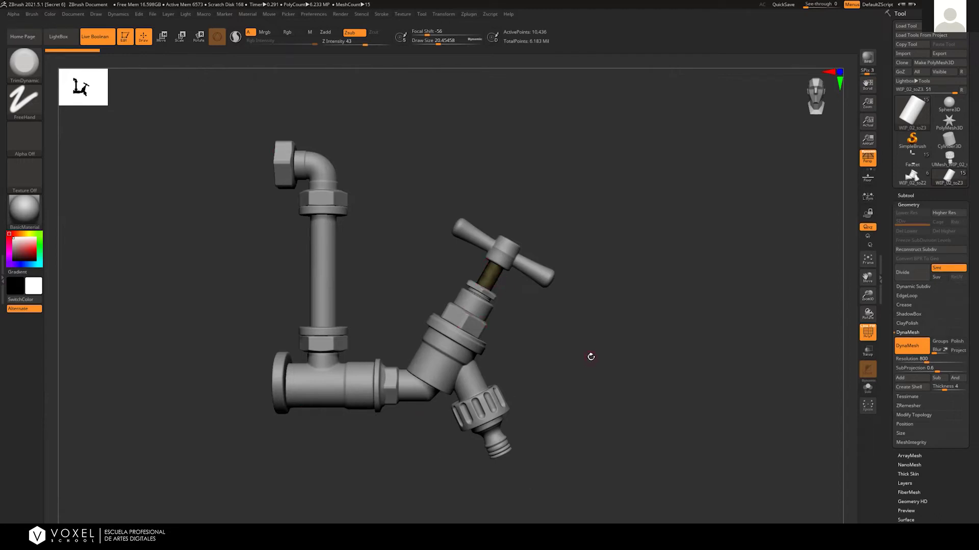
{"action": "left_click_drag", "start_coordinate": [620, 292], "coordinate": [591, 296]}
{"action": "left_click_drag", "start_coordinate": [586, 155], "coordinate": [662, 247]}
Check the DynaMesh settings of the hose connector and the main faucet body, and turn off PolyFrame
{"action": "left_click", "coordinate": [477, 374], "text": "alt"}
{"action": "left_click", "coordinate": [489, 415], "text": "alt"}
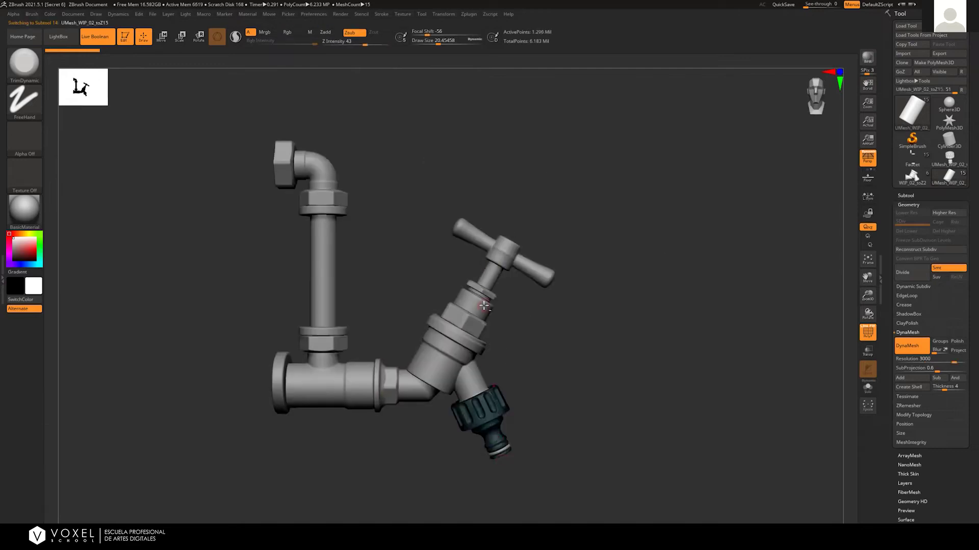
{"action": "left_click", "coordinate": [447, 347], "text": "alt"}
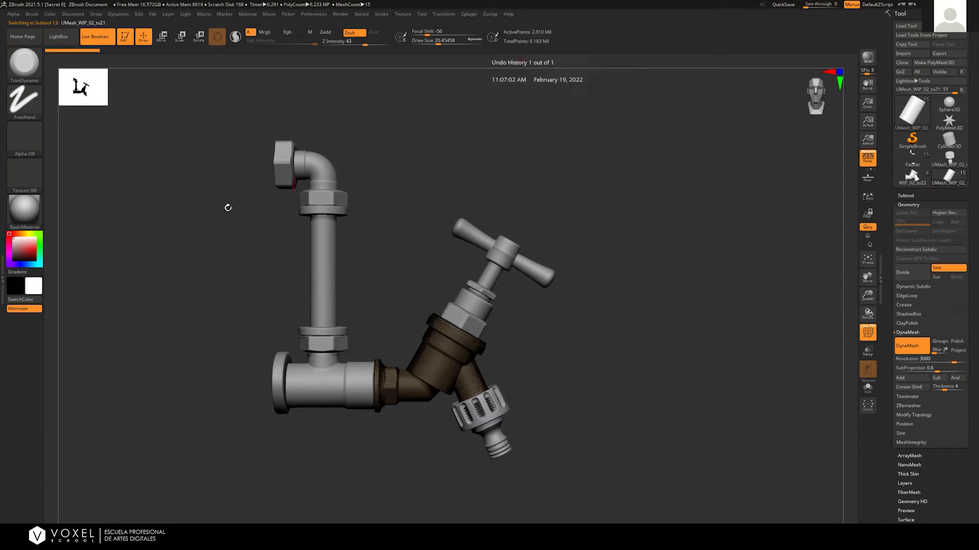
{"action": "mouse_move", "coordinate": [392, 222]}
{"action": "left_mouse_down"}
{"action": "mouse_move", "coordinate": [375, 223]}
{"action": "mouse_move", "coordinate": [395, 272]}
{"action": "mouse_move", "coordinate": [404, 220]}
{"action": "mouse_move", "coordinate": [400, 286]}
{"action": "mouse_move", "coordinate": [571, 358]}
{"action": "mouse_move", "coordinate": [586, 347]}
{"action": "mouse_move", "coordinate": [608, 267]}
{"action": "left_mouse_up"}
{"action": "left_click", "coordinate": [868, 333]}
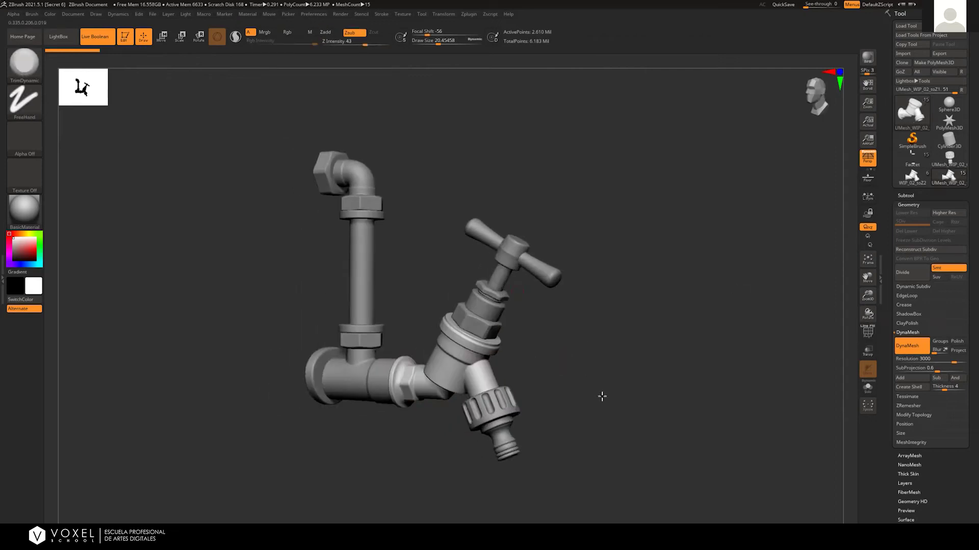
Check the total point count and look at the Decimation Master plugin options for the faucet
{"action": "left_click_drag", "start_coordinate": [601, 395], "coordinate": [485, 278]}
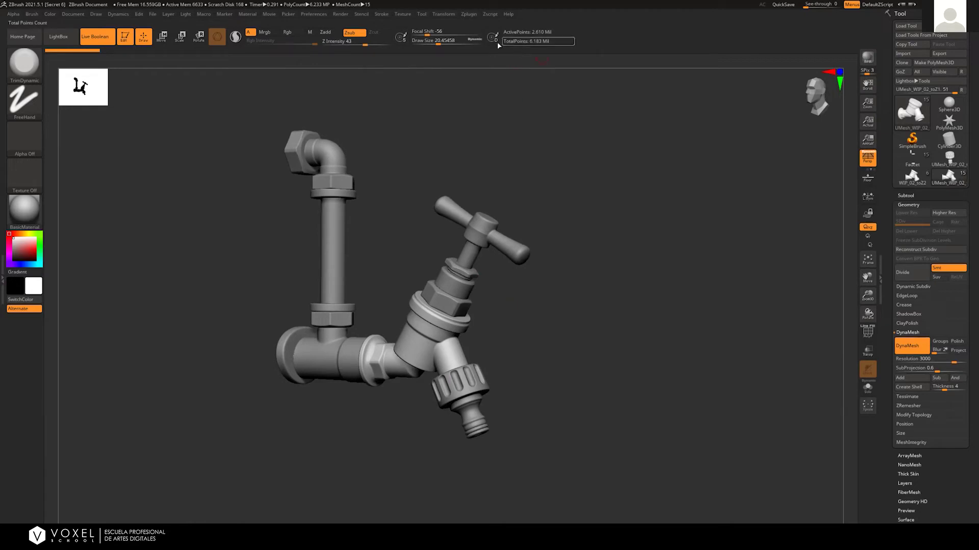
{"action": "left_click", "coordinate": [468, 15]}
{"action": "left_click", "coordinate": [499, 101]}
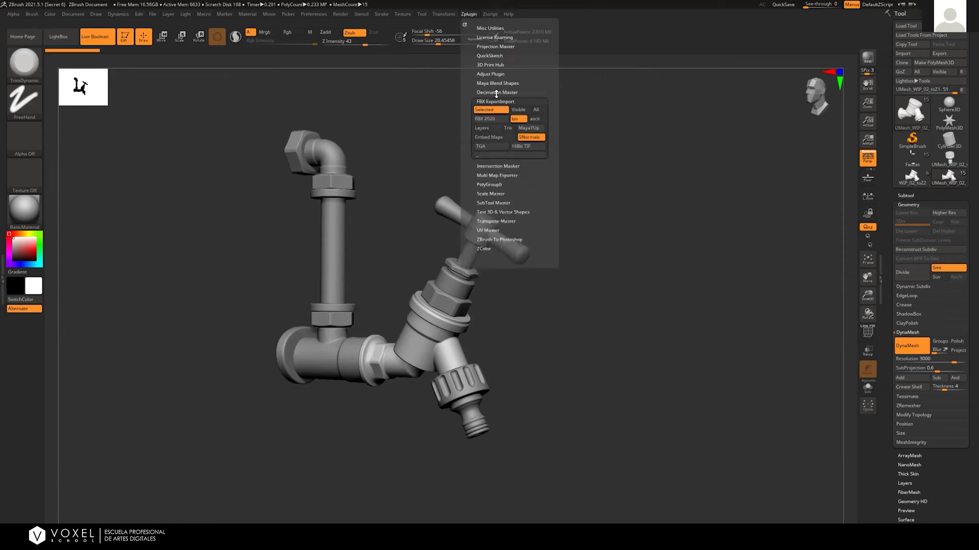
{"action": "left_click", "coordinate": [495, 92]}
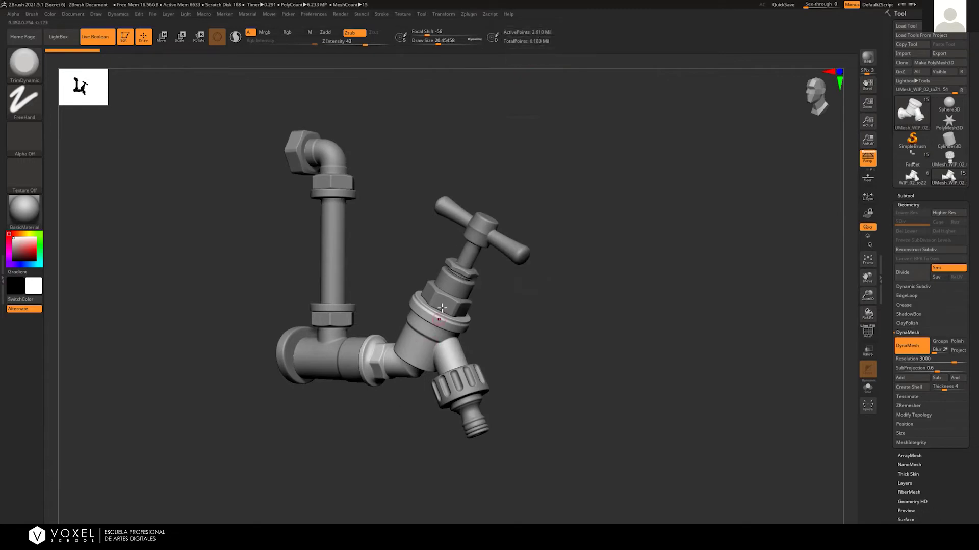
{"action": "left_click_drag", "start_coordinate": [401, 303], "coordinate": [355, 344]}
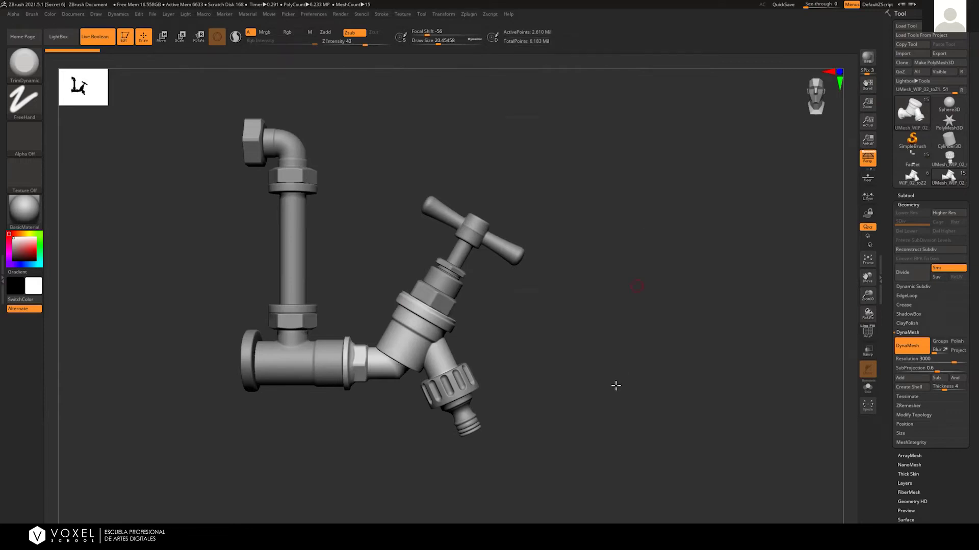
Make the T-handle the active subtool and examine the whole high-resolution faucet from several angles
{"action": "left_click_drag", "start_coordinate": [373, 326], "coordinate": [428, 311]}
{"action": "left_click_drag", "start_coordinate": [529, 412], "coordinate": [485, 326]}
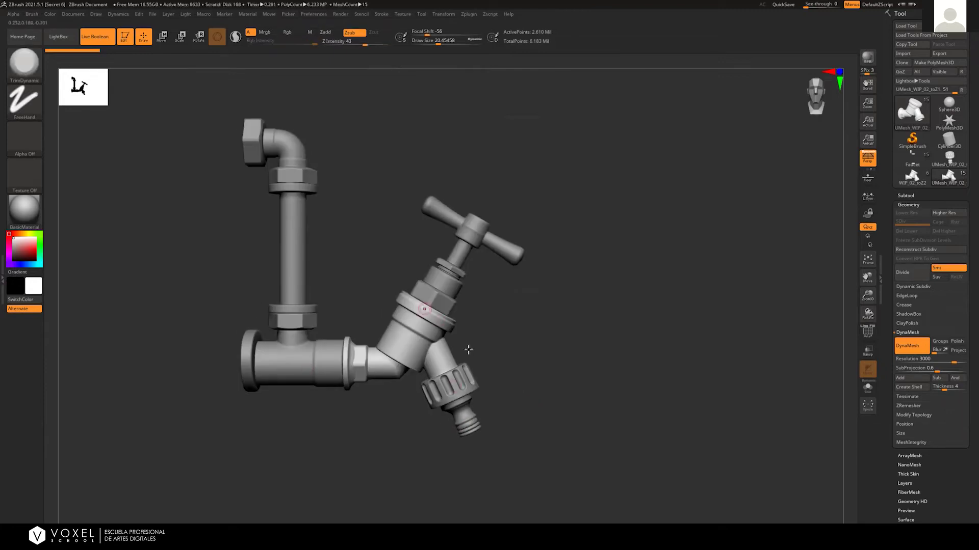
{"action": "left_click", "coordinate": [492, 235], "text": "alt"}
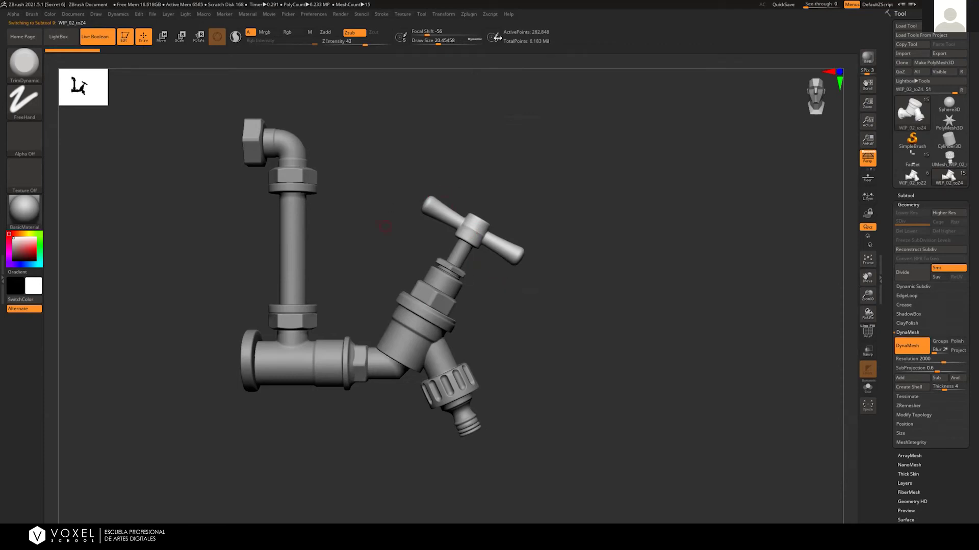
{"action": "left_click_drag", "start_coordinate": [531, 386], "coordinate": [586, 329], "text": "alt"}
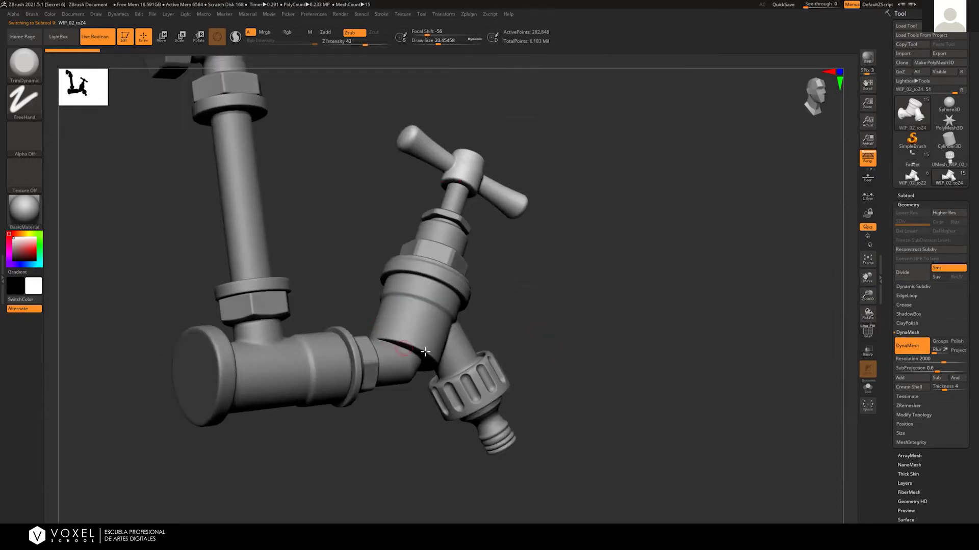
{"action": "right_click_drag", "start_coordinate": [499, 320], "coordinate": [444, 273]}
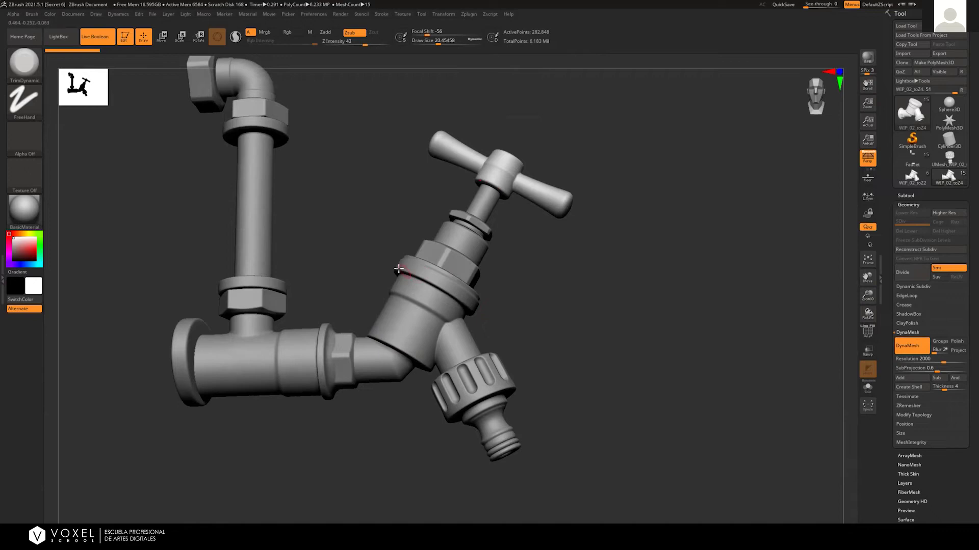
{"action": "right_click_drag", "start_coordinate": [350, 250], "coordinate": [417, 266]}
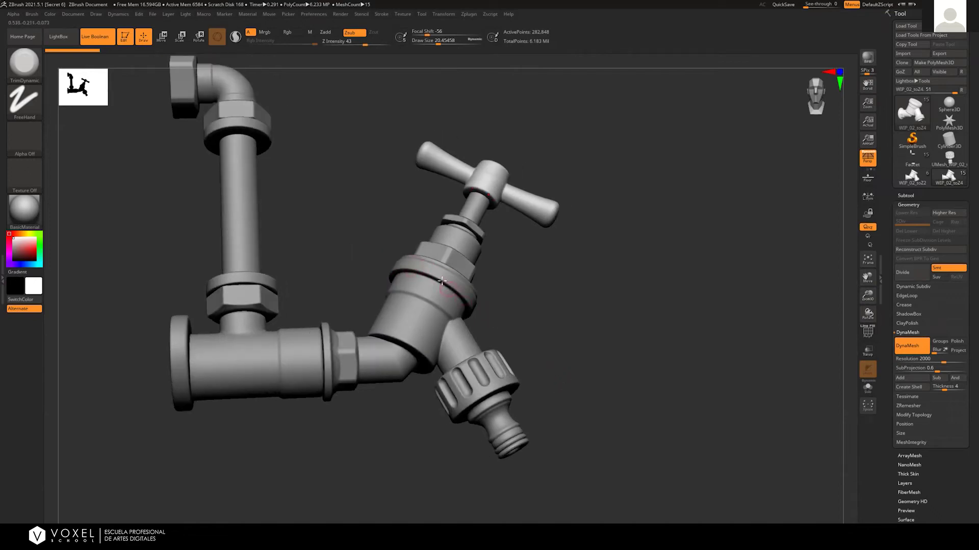
{"action": "right_click_drag", "start_coordinate": [539, 319], "coordinate": [389, 294]}
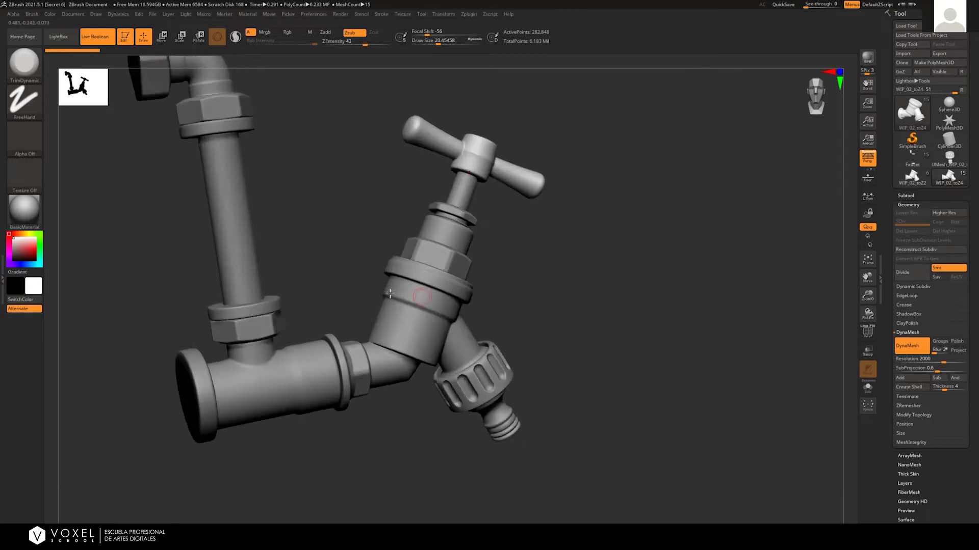
{"action": "right_click_drag", "start_coordinate": [506, 322], "coordinate": [338, 218]}
{"action": "right_click_drag", "start_coordinate": [344, 260], "coordinate": [536, 321]}
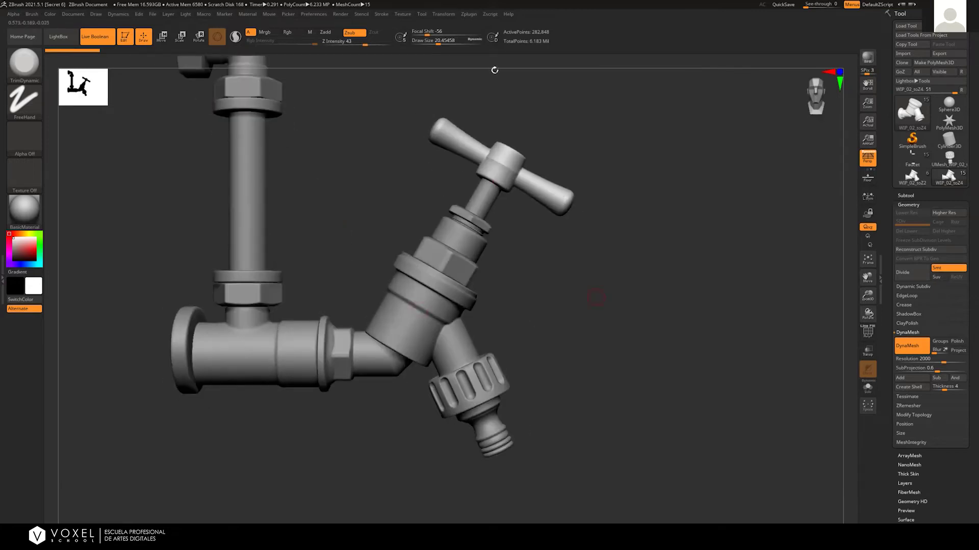
{"action": "right_click_drag", "start_coordinate": [495, 70], "coordinate": [486, 150]}
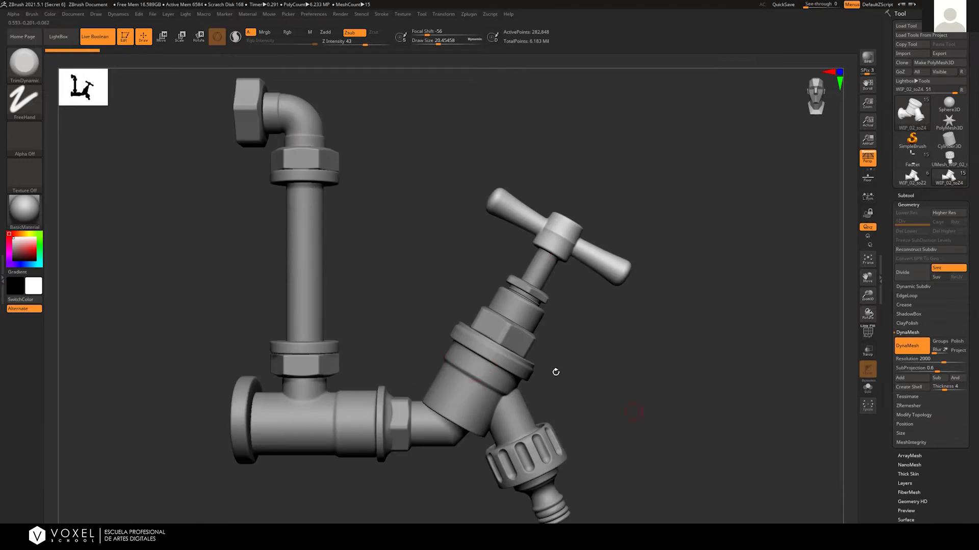
{"action": "right_click_drag", "start_coordinate": [555, 372], "coordinate": [504, 384]}
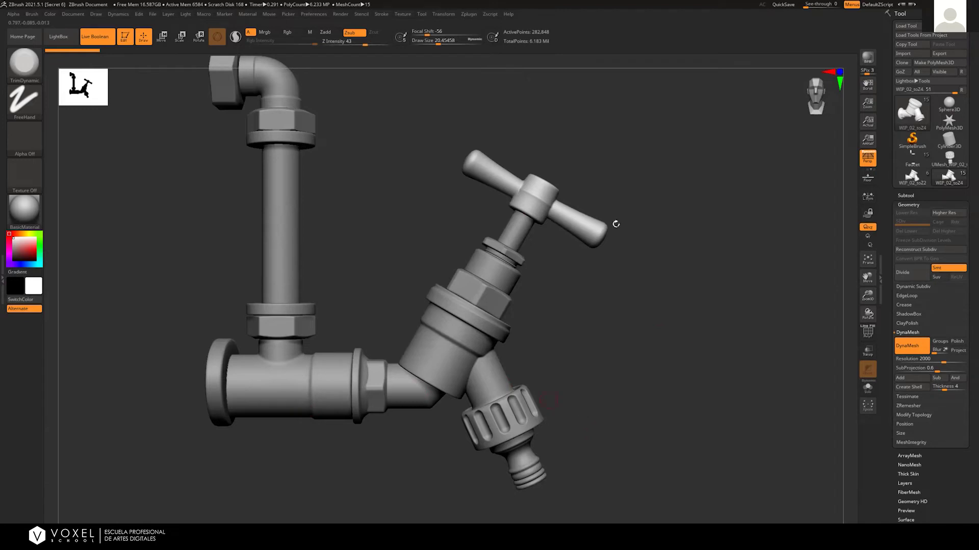
{"action": "left_click_drag", "start_coordinate": [615, 337], "coordinate": [609, 367]}
{"action": "right_click_drag", "start_coordinate": [609, 366], "coordinate": [349, 170]}
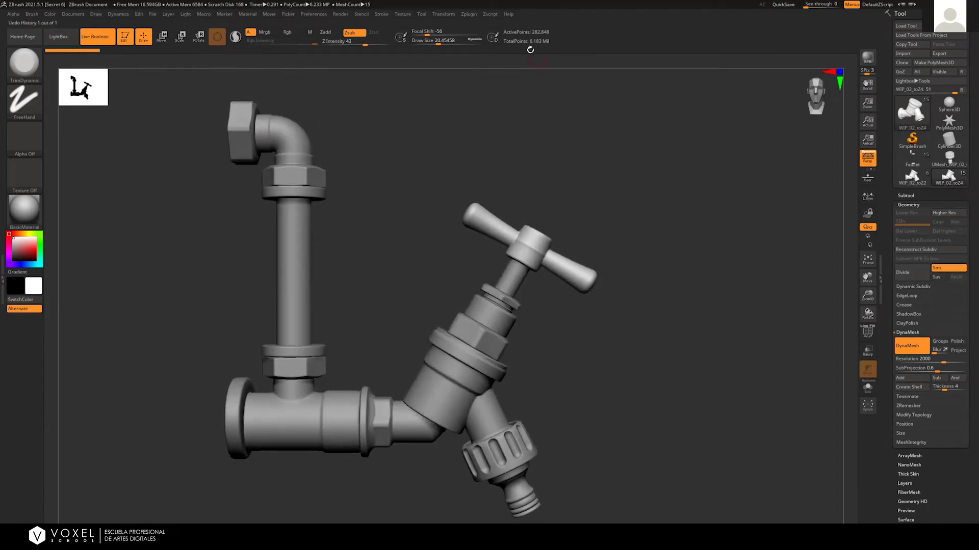
{"action": "right_click_drag", "start_coordinate": [391, 291], "coordinate": [365, 324]}
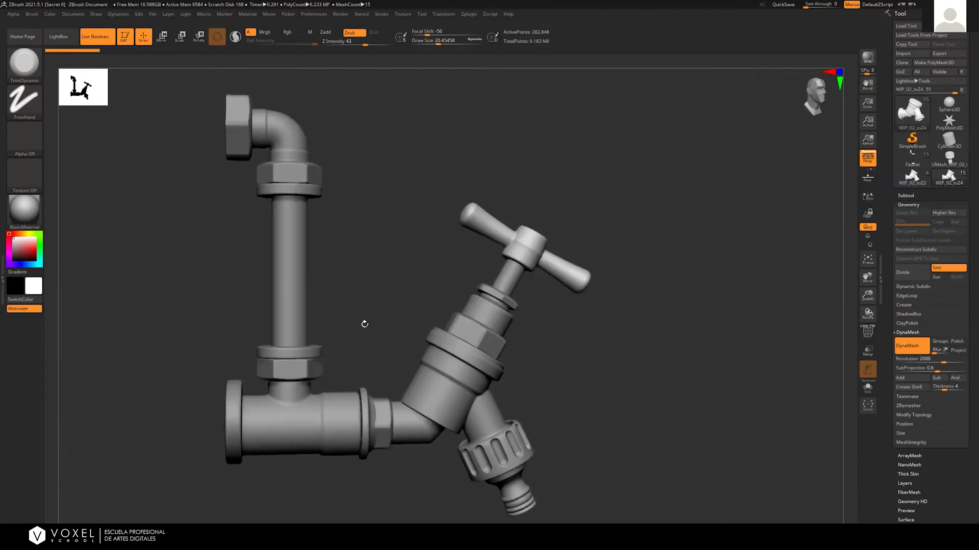
{"action": "left_click_drag", "start_coordinate": [364, 324], "coordinate": [374, 327]}
{"action": "left_click_drag", "start_coordinate": [604, 367], "coordinate": [618, 345], "text": "alt"}
{"action": "right_click_drag", "start_coordinate": [618, 346], "coordinate": [655, 279]}
Load the decimated faucet tool from Faucet_decimated.ZTL and look over its shape
{"action": "left_click", "coordinate": [911, 26]}
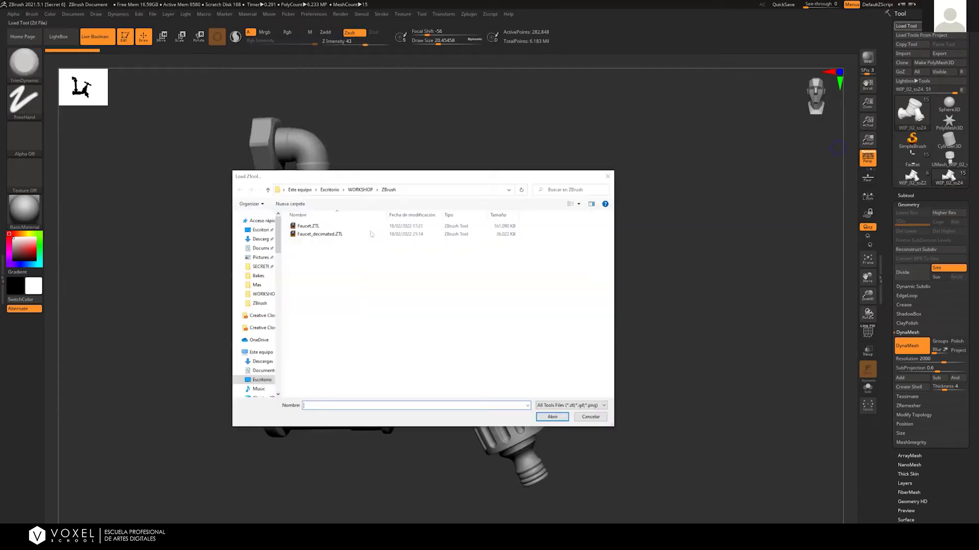
{"action": "double_click", "coordinate": [371, 234]}
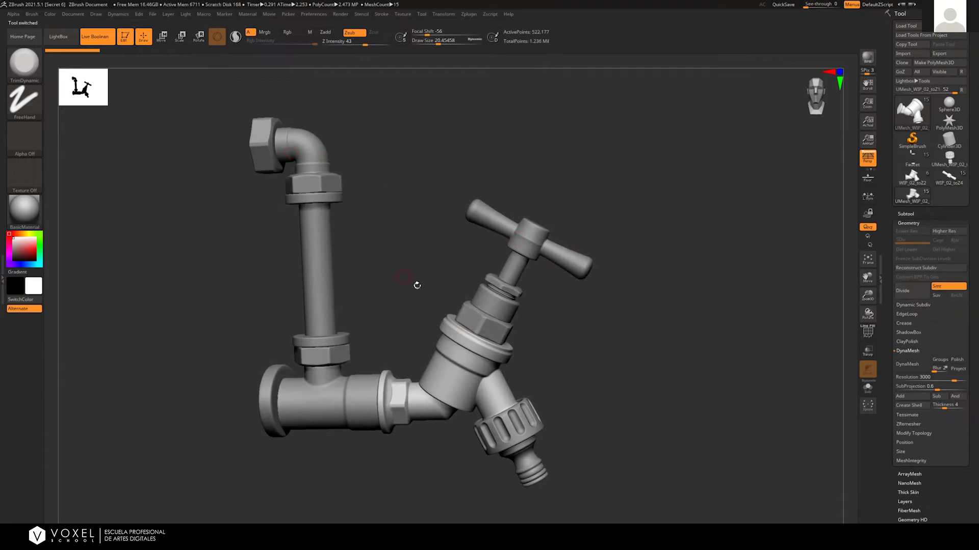
{"action": "left_click_drag", "start_coordinate": [415, 280], "coordinate": [553, 333]}
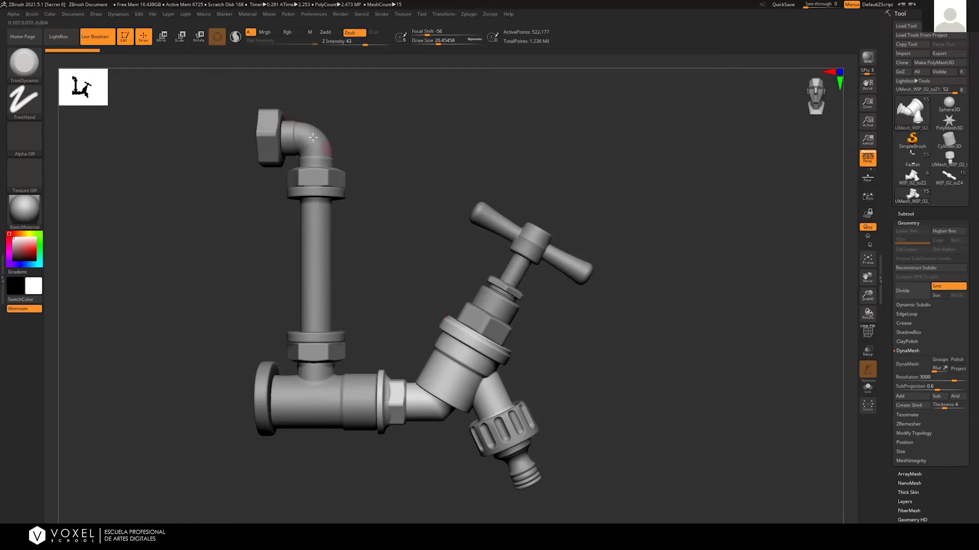
{"action": "left_click_drag", "start_coordinate": [496, 168], "coordinate": [469, 217]}
{"action": "mouse_move", "coordinate": [403, 249]}
{"action": "left_mouse_down"}
{"action": "mouse_move", "coordinate": [420, 259]}
{"action": "mouse_move", "coordinate": [395, 240]}
{"action": "left_mouse_up"}
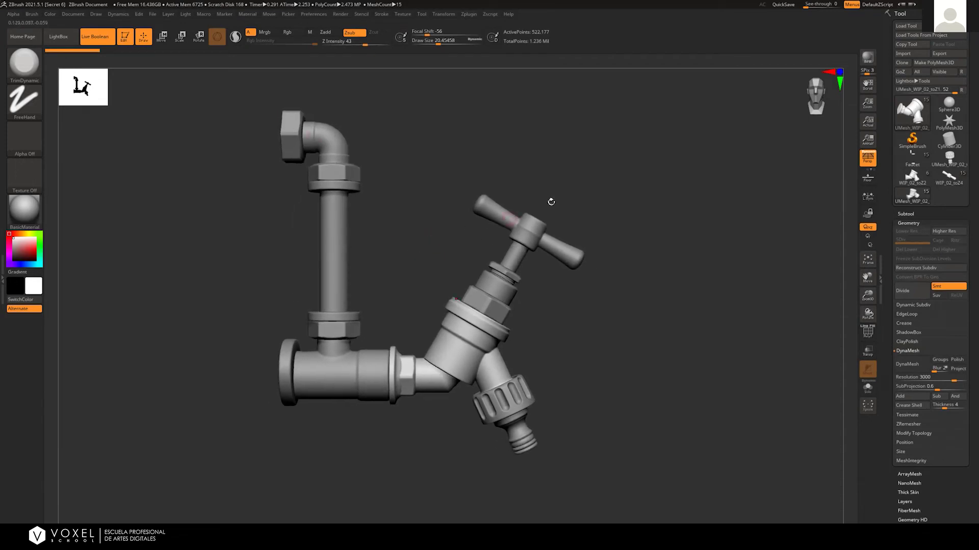
{"action": "left_click_drag", "start_coordinate": [742, 283], "coordinate": [726, 302]}
Check the decimated wireframe and point count of the pipe tee, T-handle and main faucet body with PolyFrame
{"action": "left_click", "coordinate": [377, 366], "text": "alt"}
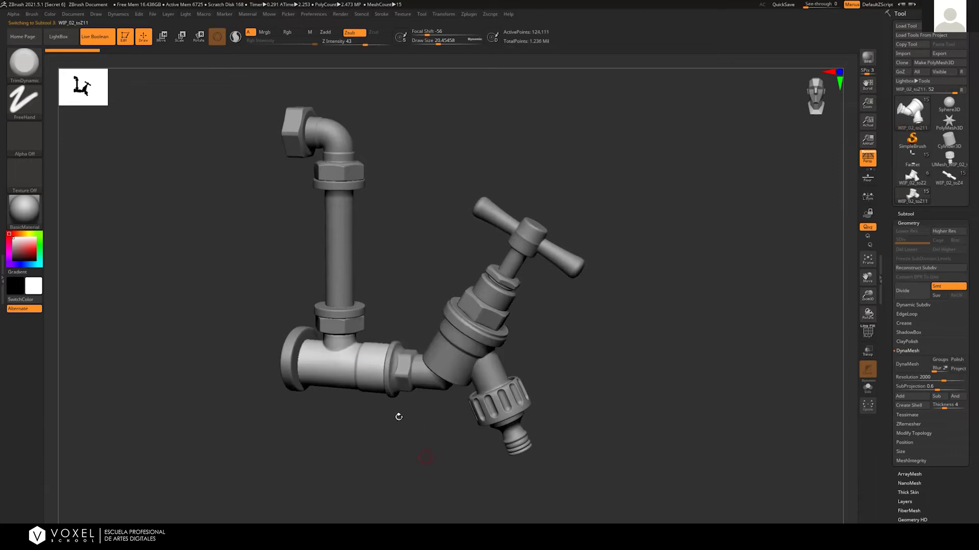
{"action": "key", "text": "space"}
{"action": "key", "text": "shift+f"}
{"action": "left_click_drag", "start_coordinate": [384, 293], "coordinate": [431, 215], "text": "alt"}
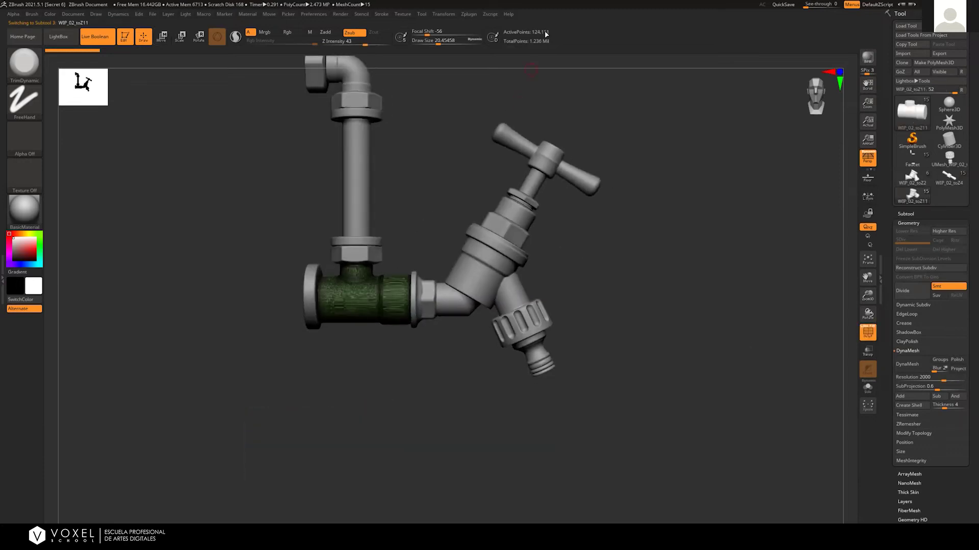
{"action": "left_click", "coordinate": [545, 156], "text": "alt"}
{"action": "left_click_drag", "start_coordinate": [646, 265], "coordinate": [614, 339], "text": "alt"}
{"action": "left_click", "coordinate": [432, 343], "text": "alt"}
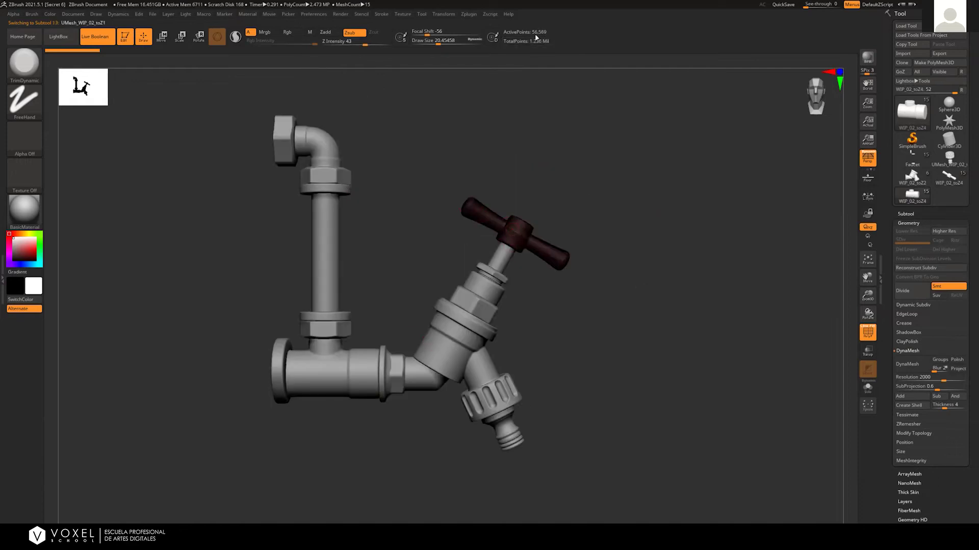
{"action": "left_click_drag", "start_coordinate": [592, 256], "coordinate": [432, 280]}
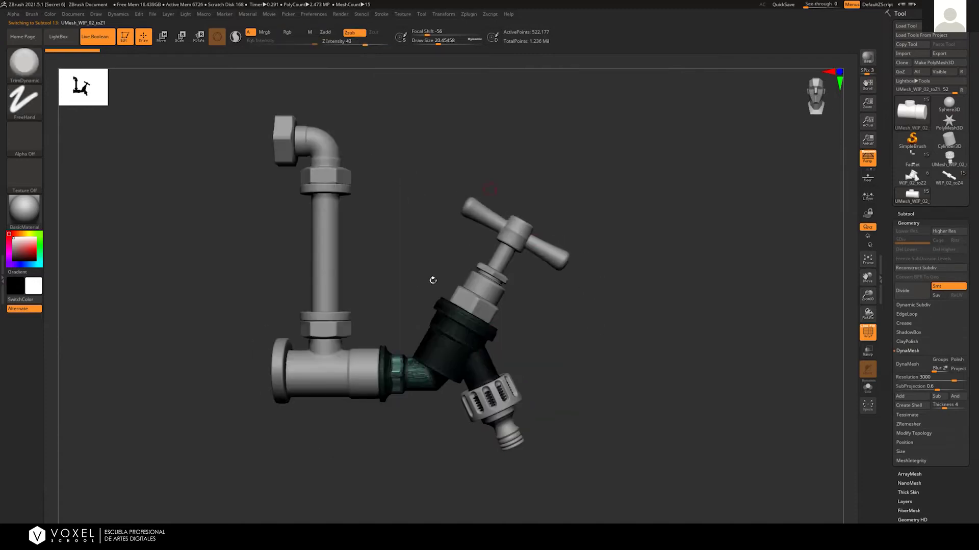
{"action": "key", "text": "space"}
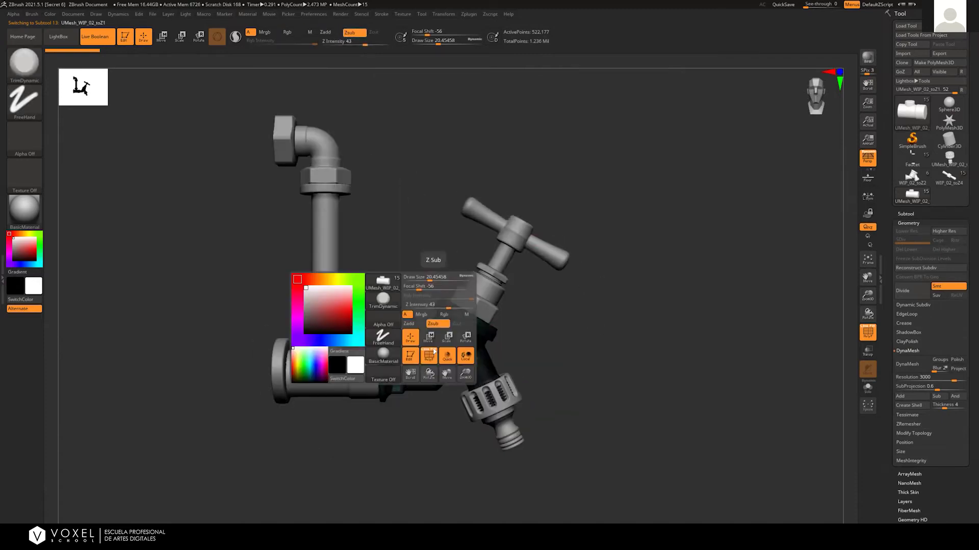
Check the decimated faucet's total point count and examine the shaded model from several angles
{"action": "left_click_drag", "start_coordinate": [428, 255], "coordinate": [439, 282], "text": "alt"}
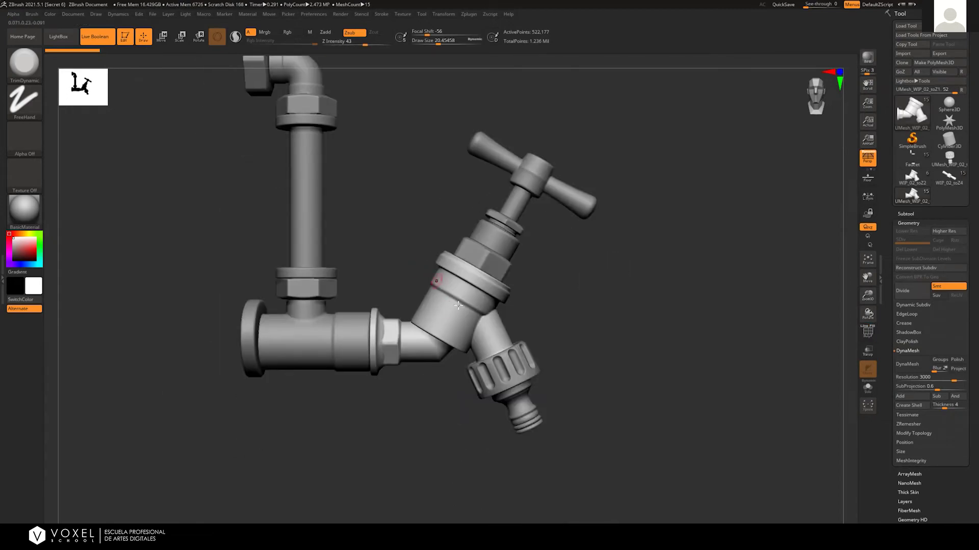
{"action": "left_click_drag", "start_coordinate": [556, 287], "coordinate": [481, 59]}
{"action": "left_click_drag", "start_coordinate": [196, 112], "coordinate": [209, 155], "text": "alt"}
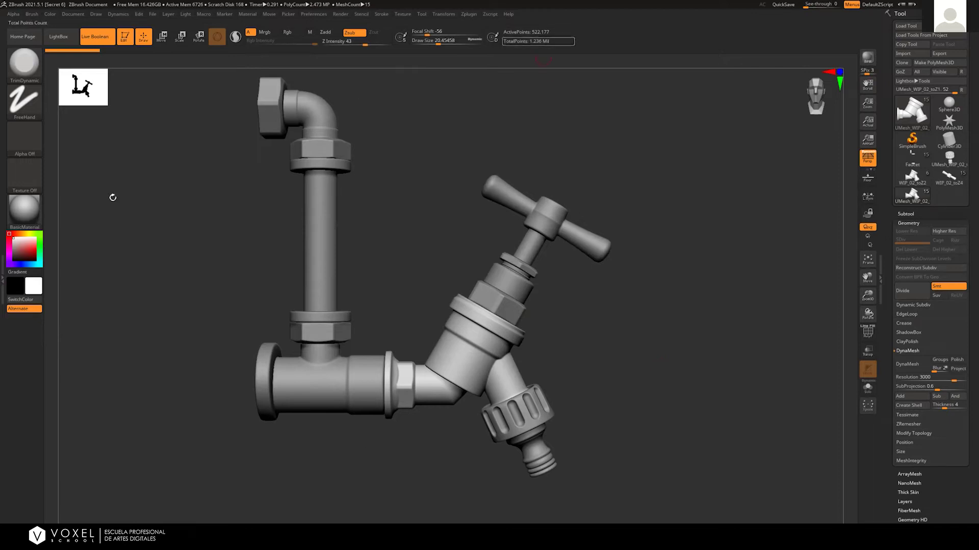
{"action": "left_click_drag", "start_coordinate": [377, 216], "coordinate": [447, 250]}
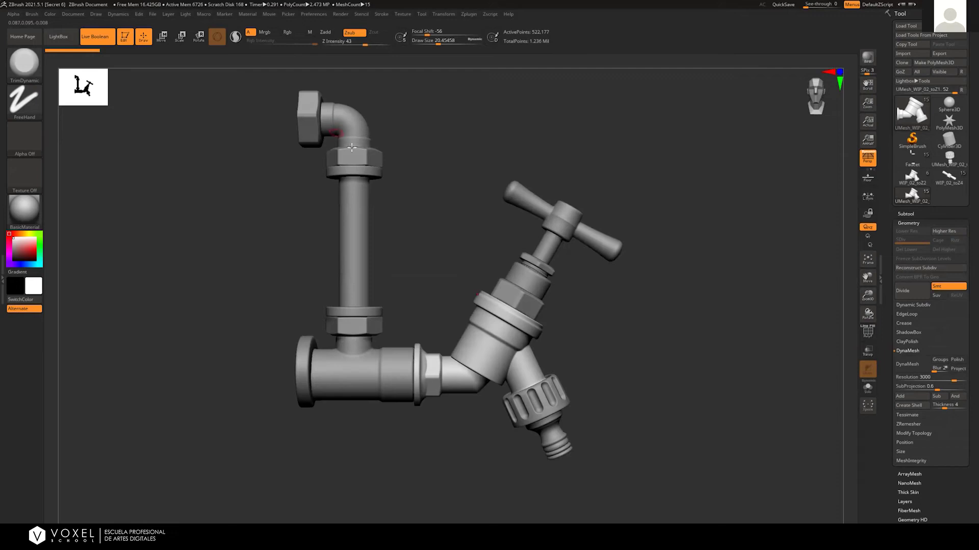
{"action": "left_click", "coordinate": [432, 263]}
{"action": "left_click_drag", "start_coordinate": [419, 266], "coordinate": [467, 231]}
{"action": "left_click_drag", "start_coordinate": [725, 278], "coordinate": [611, 293], "text": "shift"}
{"action": "left_click_drag", "start_coordinate": [586, 317], "coordinate": [481, 380]}
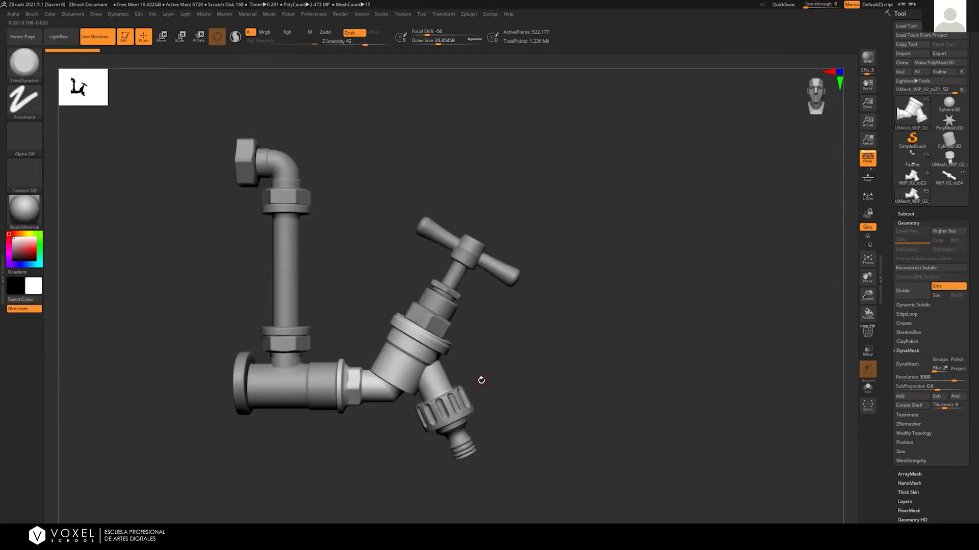
Switch to 3ds Max, show the high layer and hide the Blockout layer
{"action": "key", "text": "super"}
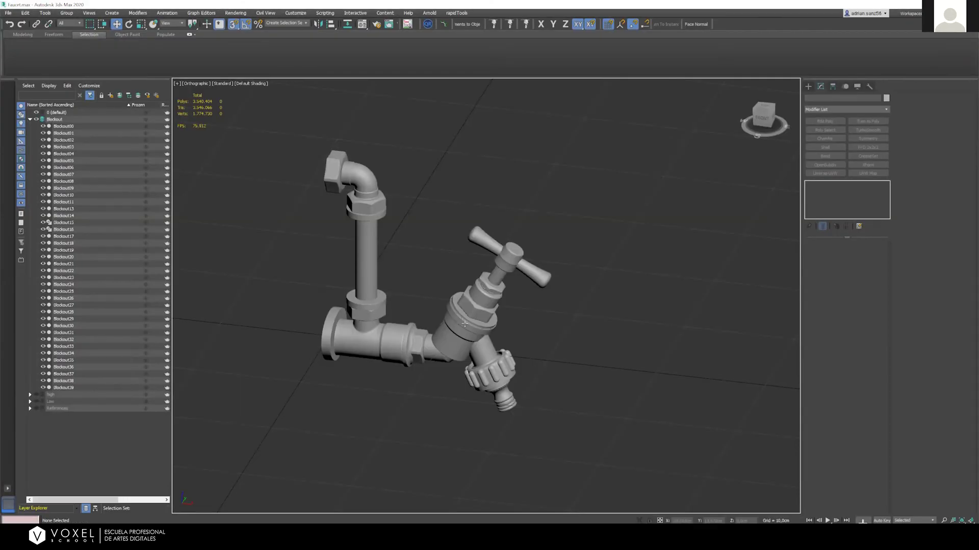
{"action": "left_click", "coordinate": [37, 395]}
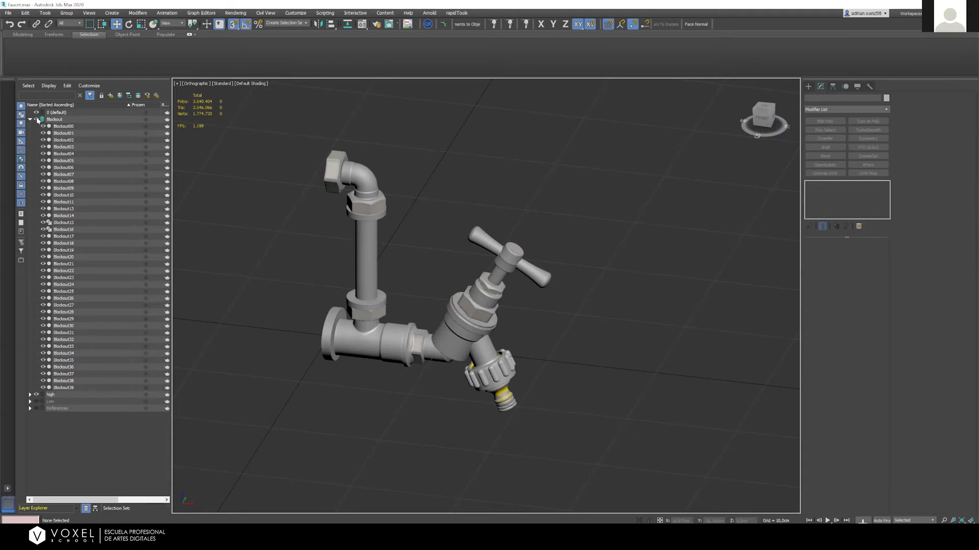
{"action": "left_click", "coordinate": [37, 119]}
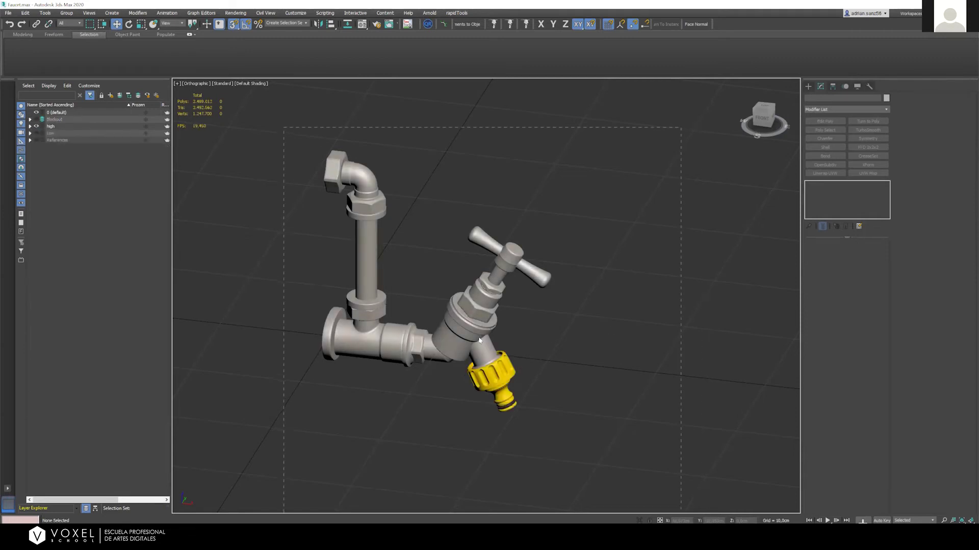
Examine the imported high-poly faucet up close and from several angles, including its pipe joints and yellow hose connector
{"action": "left_click", "coordinate": [401, 305]}
{"action": "scroll", "coordinate": [371, 338], "scroll_direction": "down", "scroll_amount": 1}
{"action": "scroll", "coordinate": [370, 339], "scroll_direction": "up", "scroll_amount": 8}
{"action": "middle_click_drag", "start_coordinate": [369, 340], "coordinate": [699, 255], "text": "alt"}
{"action": "scroll", "coordinate": [541, 279], "scroll_direction": "down", "scroll_amount": 6}
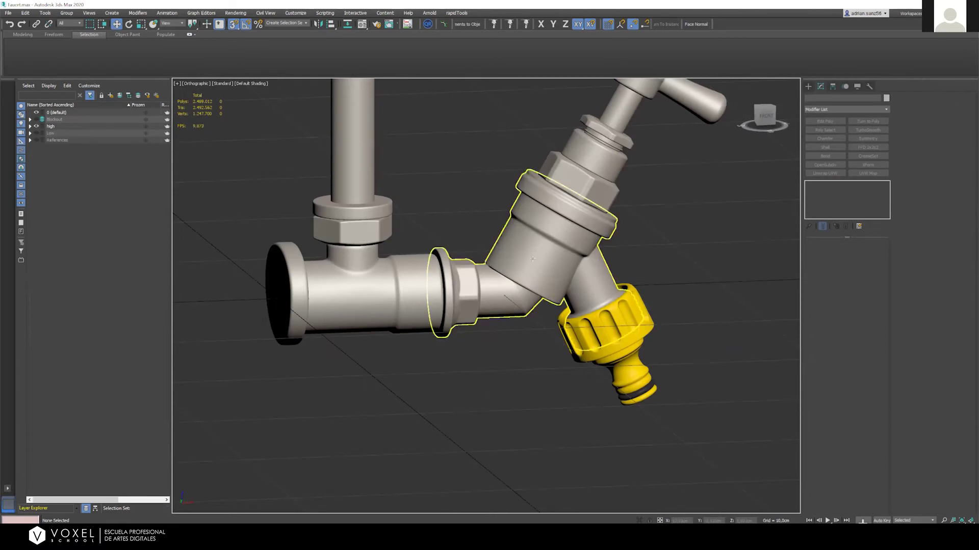
{"action": "middle_click_drag", "start_coordinate": [389, 237], "coordinate": [557, 316], "text": "alt"}
{"action": "scroll", "coordinate": [346, 208], "scroll_direction": "down", "scroll_amount": 5}
{"action": "scroll", "coordinate": [473, 324], "scroll_direction": "up", "scroll_amount": 6}
{"action": "scroll", "coordinate": [378, 256], "scroll_direction": "up", "scroll_amount": 4}
{"action": "scroll", "coordinate": [557, 316], "scroll_direction": "down", "scroll_amount": 4}
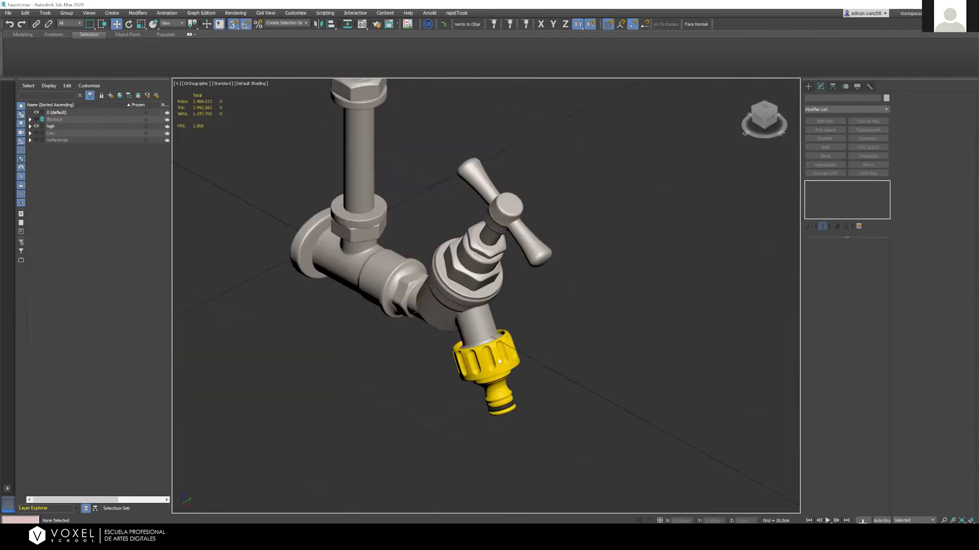
{"action": "scroll", "coordinate": [499, 361], "scroll_direction": "down", "scroll_amount": 3}
Select all the high-poly faucet objects to review them, clear the selection, and frame the faucet in the Front view
{"action": "left_click_drag", "start_coordinate": [313, 90], "coordinate": [690, 455]}
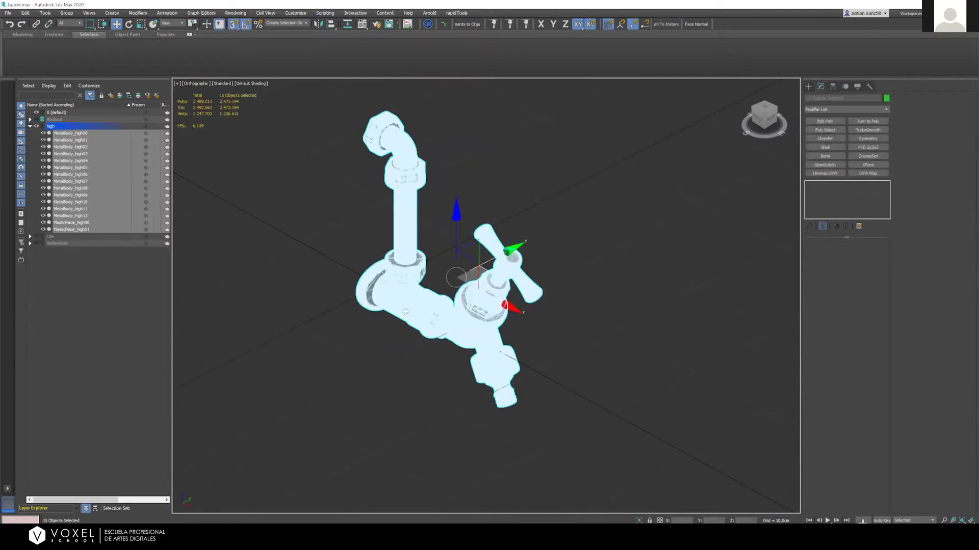
{"action": "left_click", "coordinate": [442, 274]}
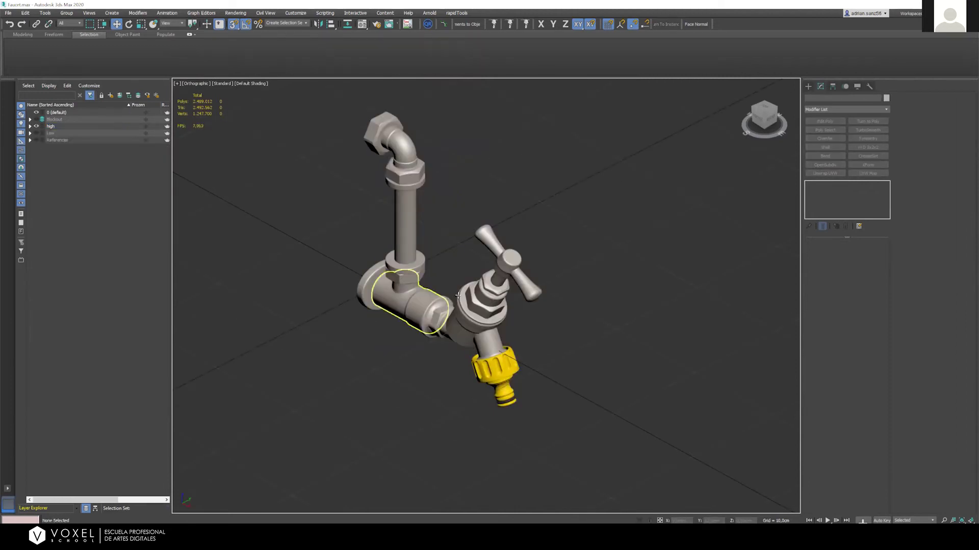
{"action": "left_click", "coordinate": [758, 118]}
{"action": "key", "text": "f"}
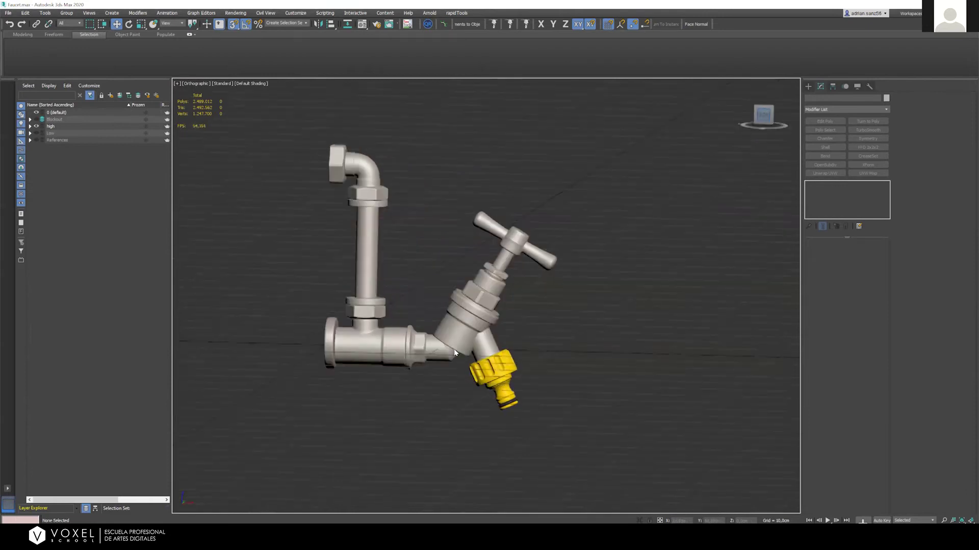
{"action": "scroll", "coordinate": [464, 271], "scroll_direction": "up", "scroll_amount": 3}
{"action": "middle_click_drag", "start_coordinate": [464, 272], "coordinate": [473, 294]}
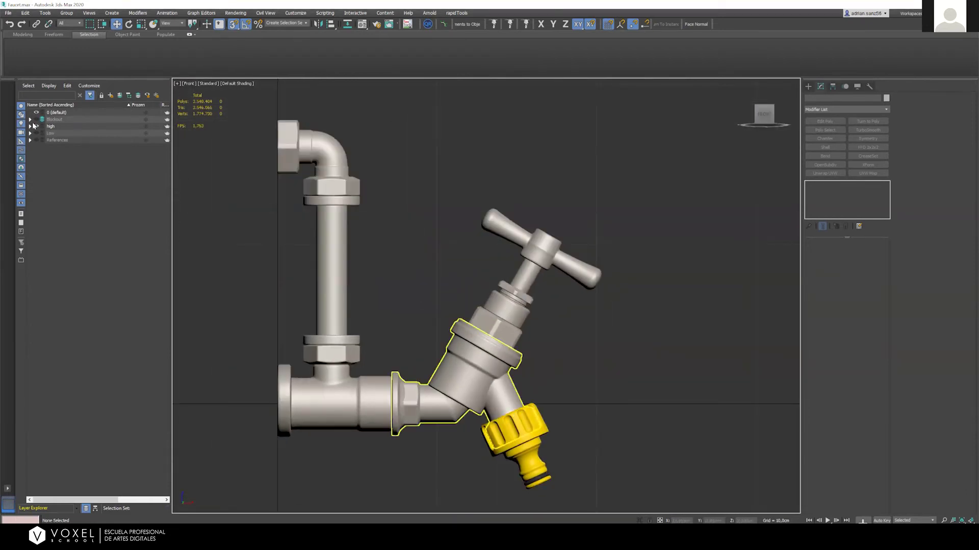
Toggle the high layer's visibility to compare, and select the metal objects MetalBody_high00 through MetalBody_high12
{"action": "left_click", "coordinate": [36, 126]}
{"action": "left_click", "coordinate": [36, 126]}
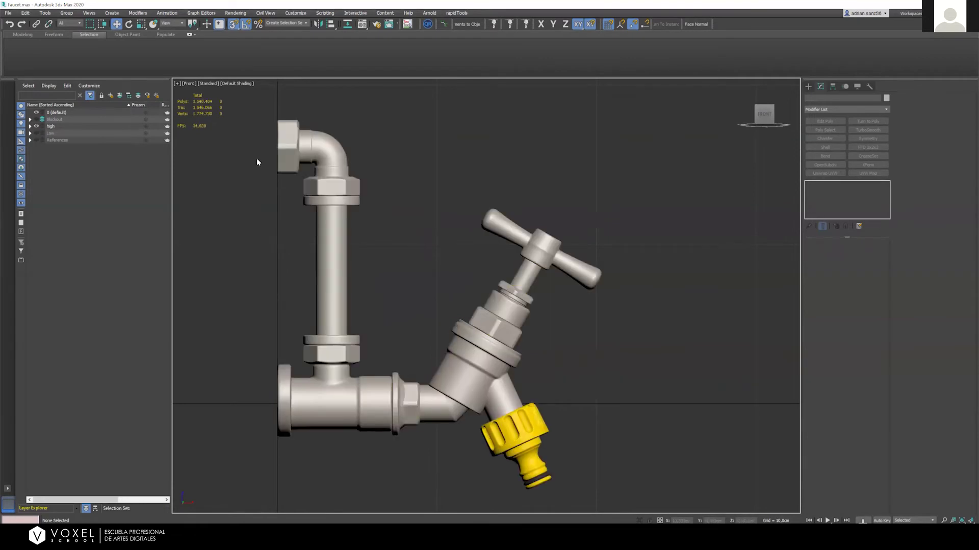
{"action": "left_click_drag", "start_coordinate": [612, 378], "coordinate": [613, 379]}
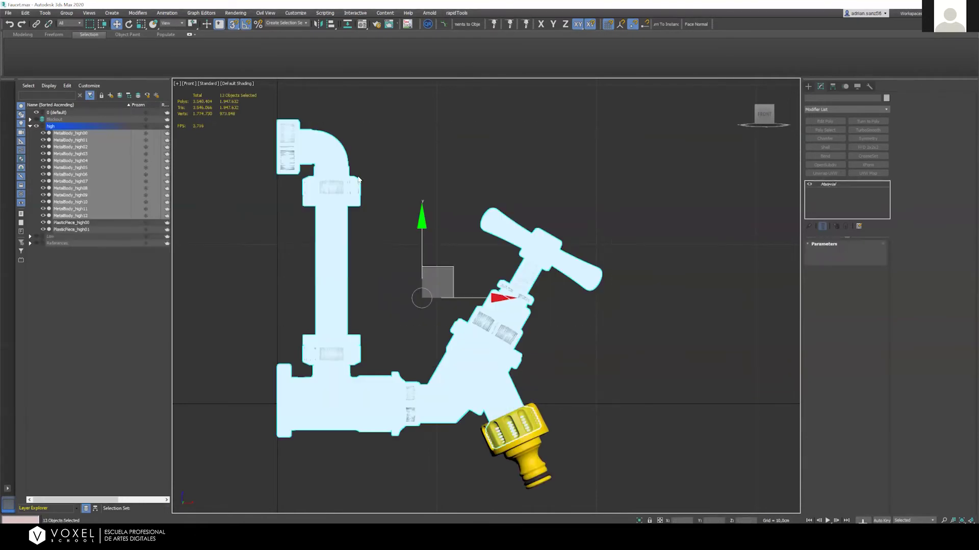
Select the tee pipe body, yellow hose connector and black O-ring in turn to check each is a separate object, and clear the selection
{"action": "left_click", "coordinate": [321, 170]}
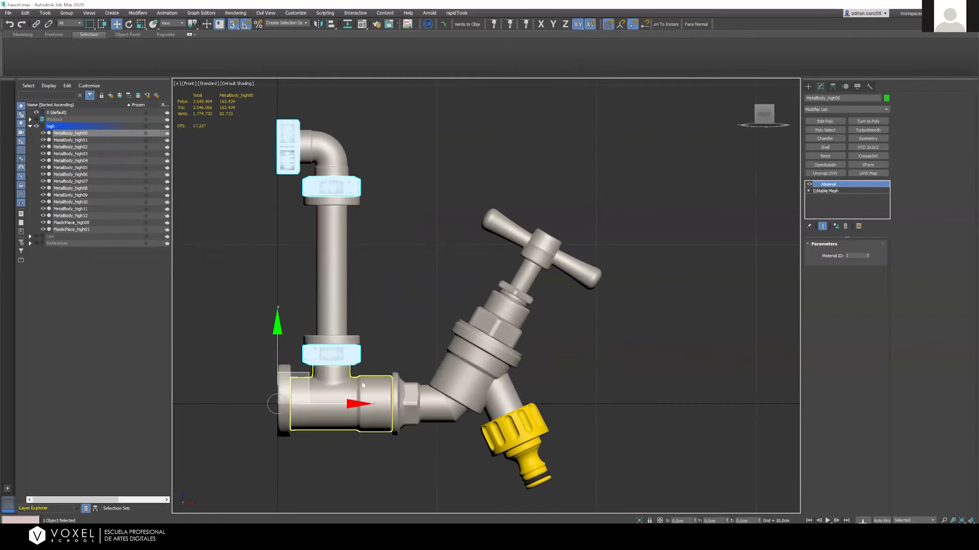
{"action": "left_click", "coordinate": [549, 484]}
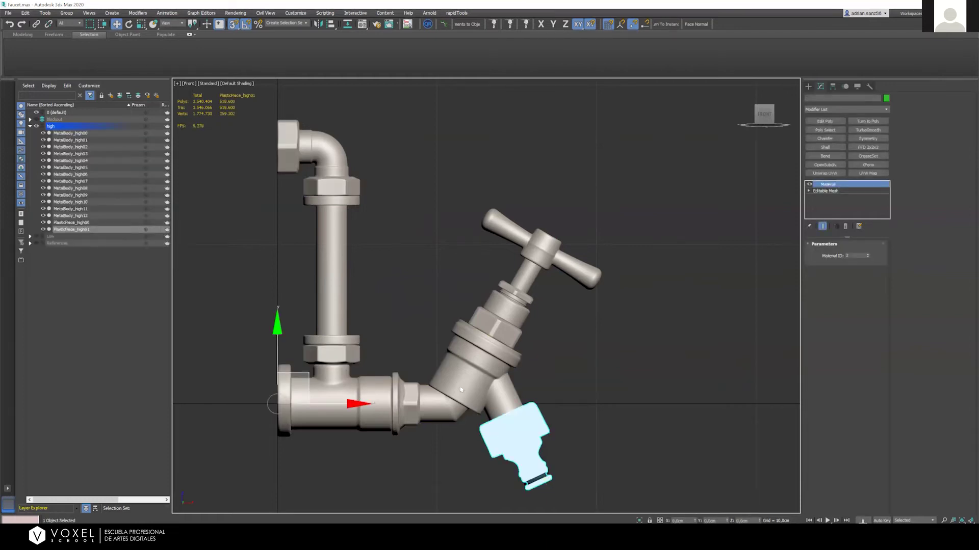
{"action": "key", "text": "z"}
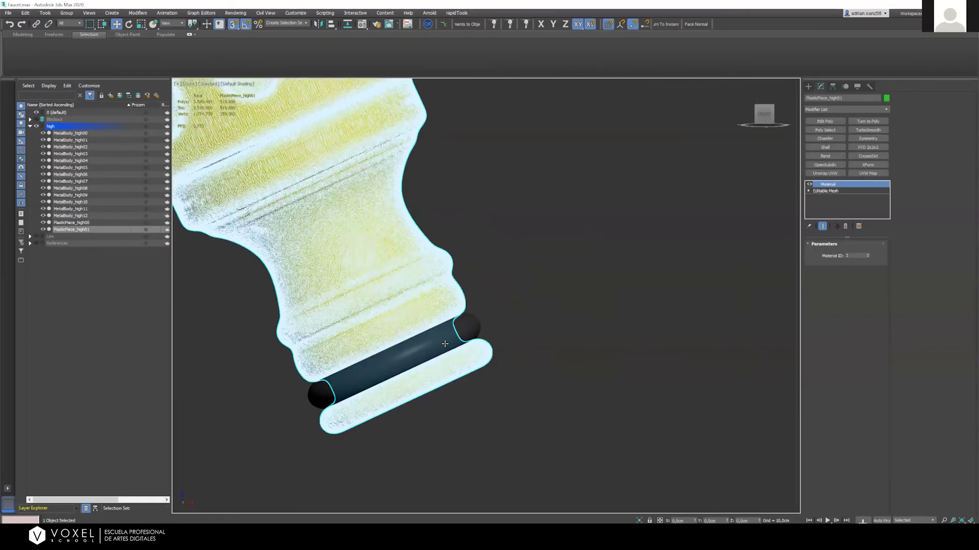
{"action": "left_click", "coordinate": [425, 344]}
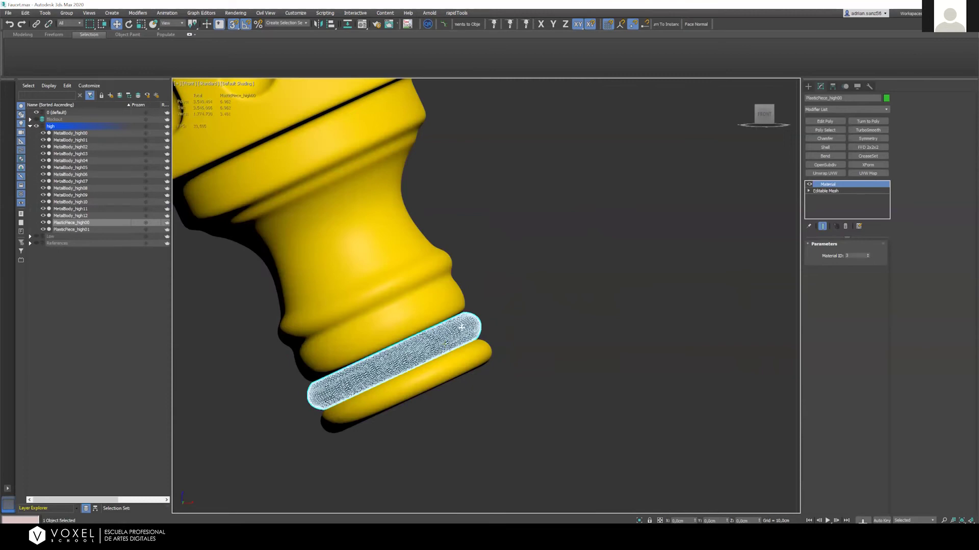
{"action": "left_click", "coordinate": [651, 345]}
{"action": "key", "text": "z"}
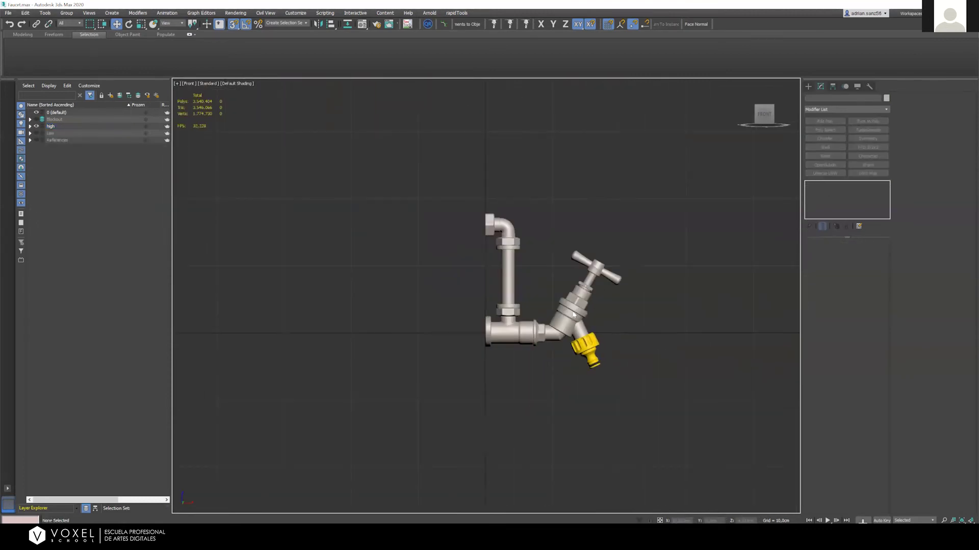
Examine the high-poly hose connector, valve body, upright pipe and tap handle up close in the Front view
{"action": "scroll", "coordinate": [638, 396], "scroll_direction": "up", "scroll_amount": 4}
{"action": "scroll", "coordinate": [561, 321], "scroll_direction": "up", "scroll_amount": 5}
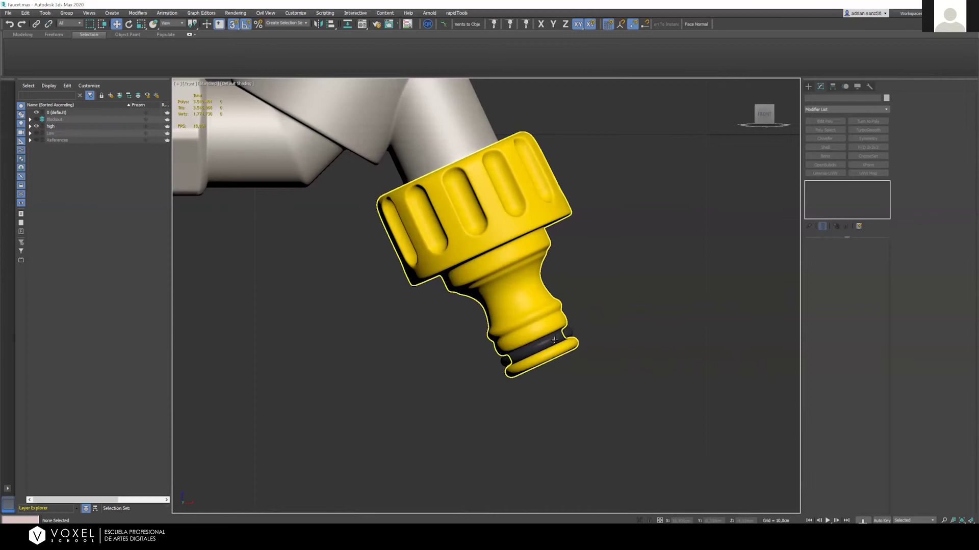
{"action": "scroll", "coordinate": [543, 411], "scroll_direction": "down", "scroll_amount": 6}
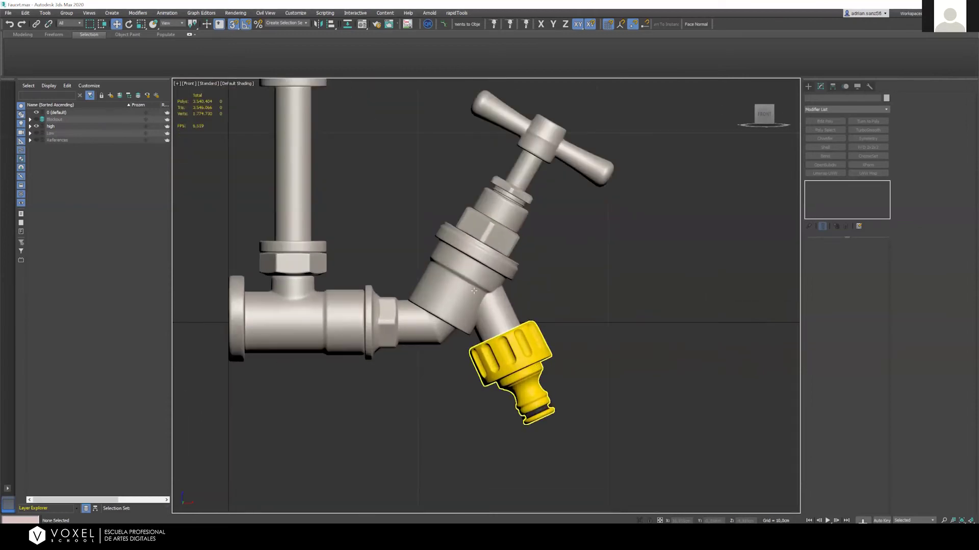
{"action": "scroll", "coordinate": [474, 290], "scroll_direction": "up", "scroll_amount": 4}
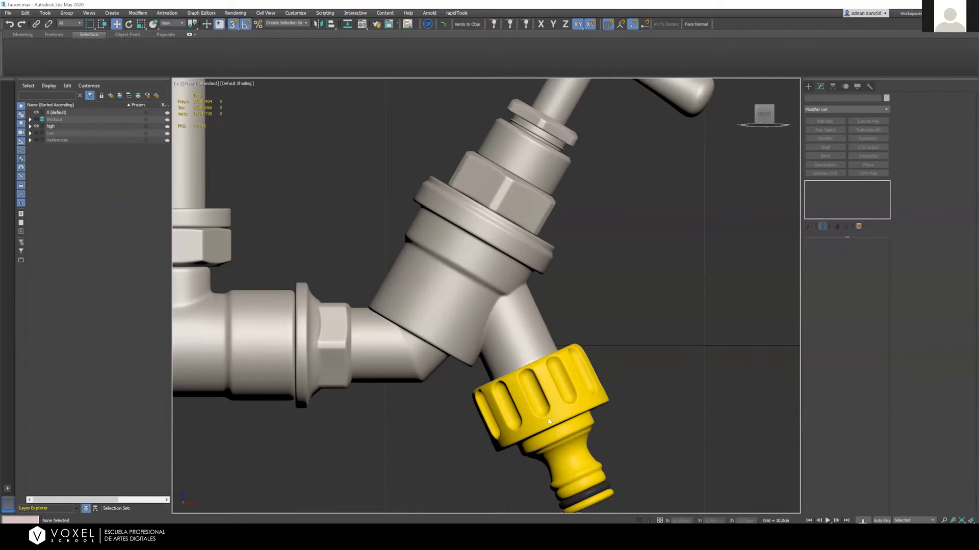
{"action": "scroll", "coordinate": [671, 432], "scroll_direction": "down", "scroll_amount": 5}
{"action": "scroll", "coordinate": [663, 330], "scroll_direction": "up", "scroll_amount": 3}
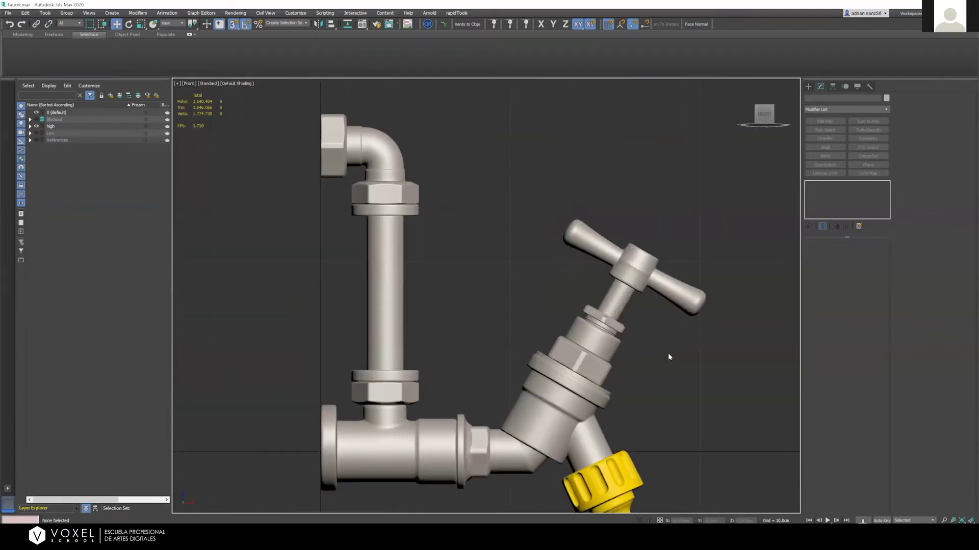
{"action": "scroll", "coordinate": [635, 270], "scroll_direction": "up", "scroll_amount": 4}
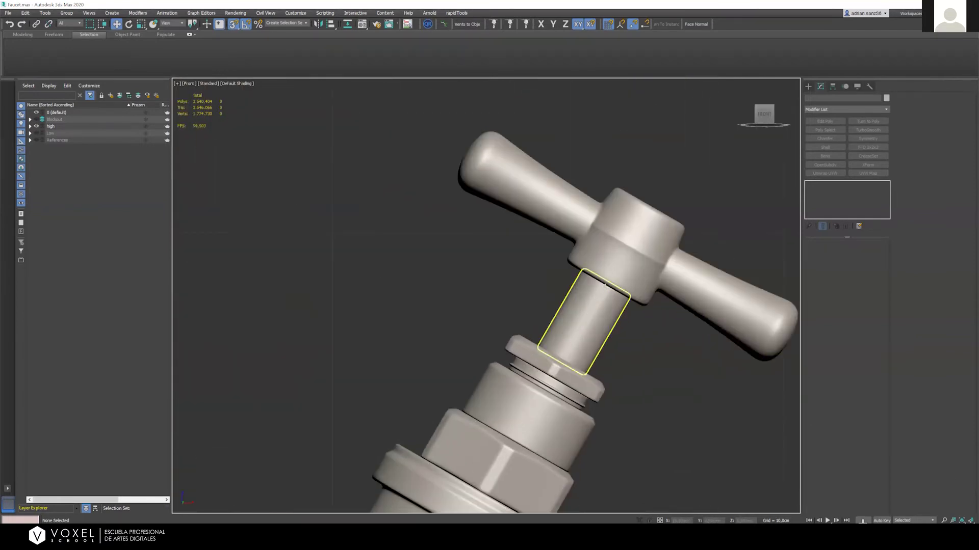
{"action": "scroll", "coordinate": [545, 259], "scroll_direction": "down", "scroll_amount": 3}
{"action": "scroll", "coordinate": [545, 258], "scroll_direction": "up", "scroll_amount": 3}
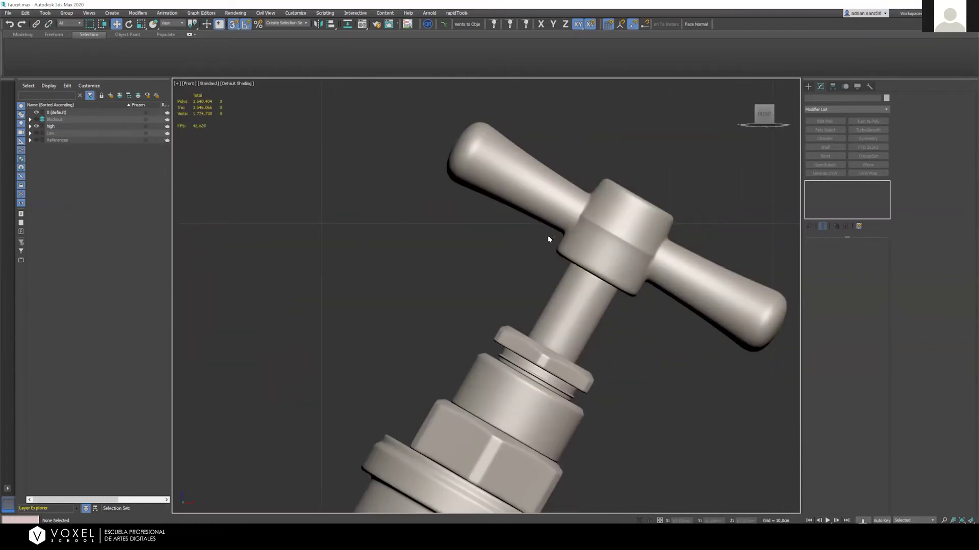
Select the tap handle to check its mesh, clear the selection, and examine the faucet from an angled view
{"action": "left_click", "coordinate": [602, 214]}
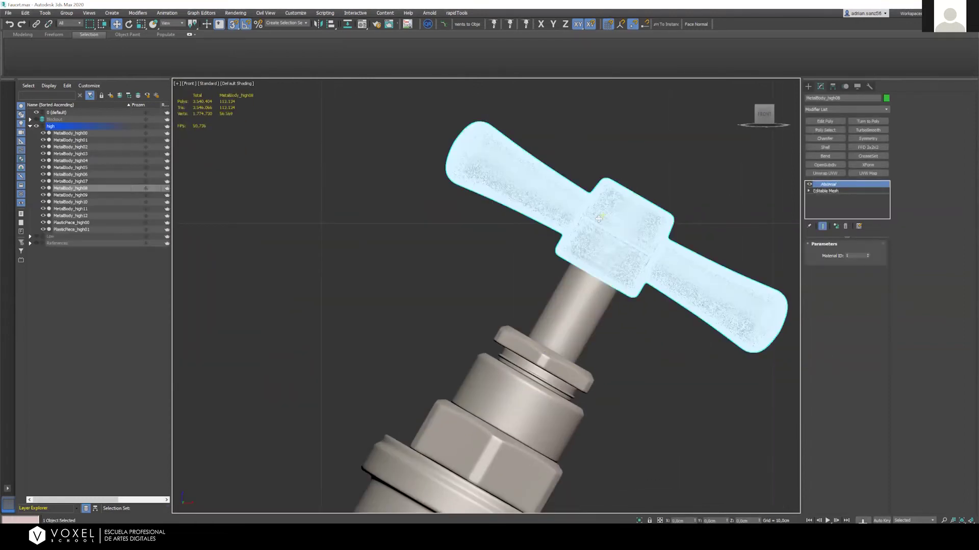
{"action": "left_click", "coordinate": [534, 327]}
{"action": "scroll", "coordinate": [530, 338], "scroll_direction": "down", "scroll_amount": 10}
{"action": "scroll", "coordinate": [526, 350], "scroll_direction": "up", "scroll_amount": 2}
{"action": "middle_click_drag", "start_coordinate": [526, 351], "coordinate": [552, 363], "text": "alt"}
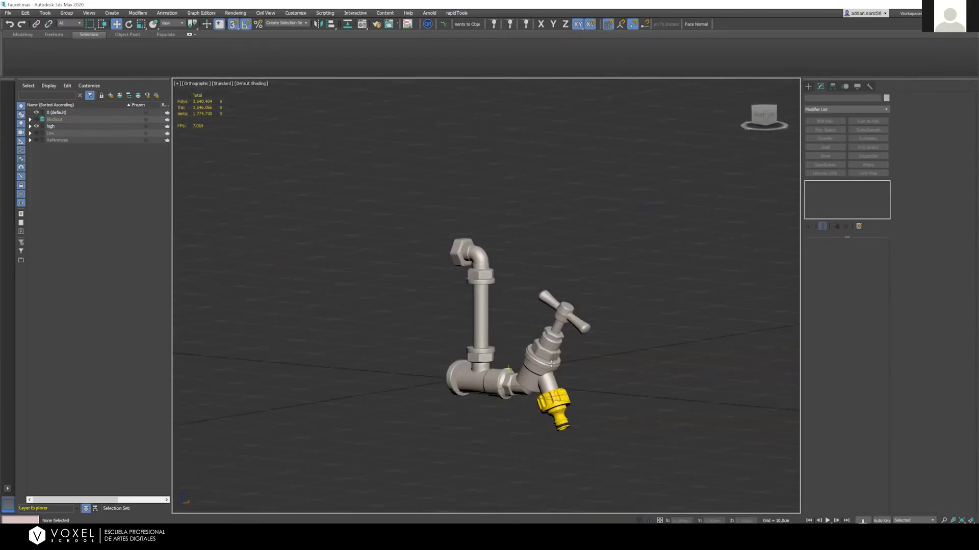
{"action": "scroll", "coordinate": [548, 367], "scroll_direction": "up", "scroll_amount": 5}
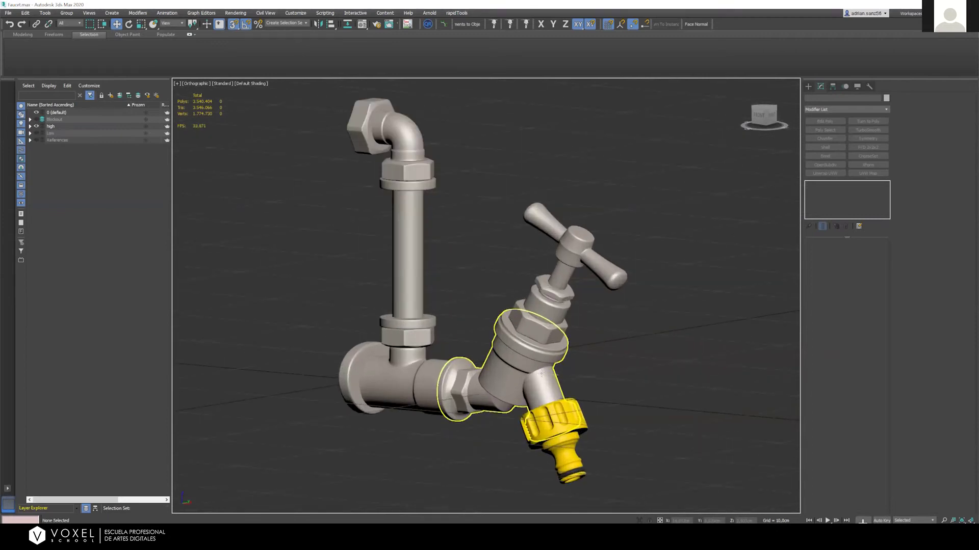
{"action": "scroll", "coordinate": [541, 374], "scroll_direction": "up", "scroll_amount": 5}
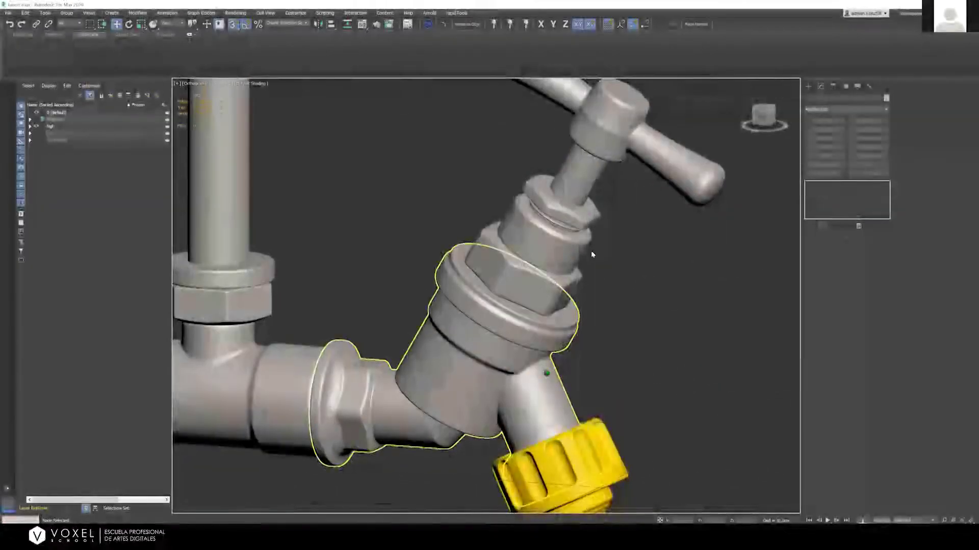
{"action": "scroll", "coordinate": [592, 254], "scroll_direction": "down", "scroll_amount": 6}
Select the tap handle and the upper pipe elbow one after the other to compare them, and clear the selection
{"action": "left_click", "coordinate": [566, 265]}
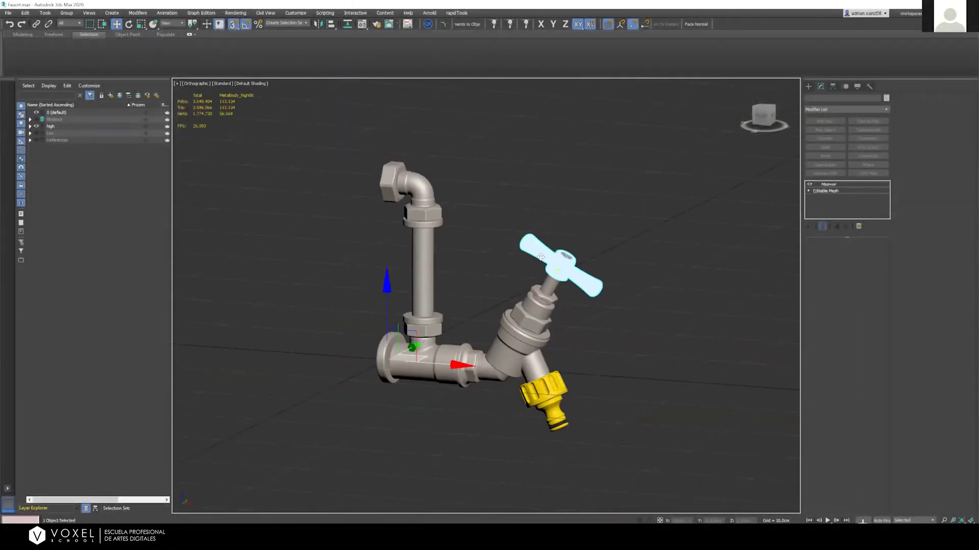
{"action": "left_click", "coordinate": [533, 186]}
{"action": "left_click", "coordinate": [413, 190]}
{"action": "middle_click_drag", "start_coordinate": [450, 203], "coordinate": [589, 282], "text": "alt"}
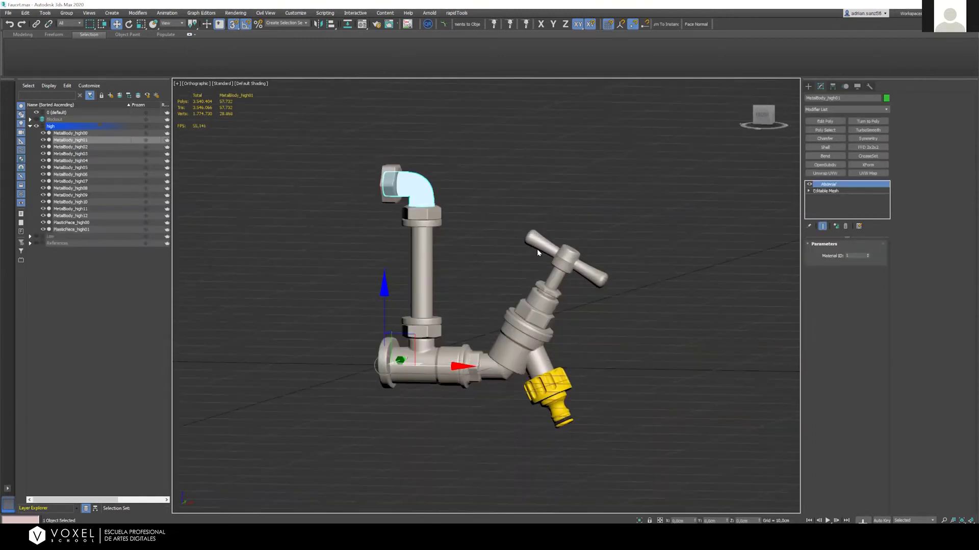
{"action": "left_click", "coordinate": [463, 305]}
Return to the Front view and select all the high-poly metal and plastic faucet objects
{"action": "left_click", "coordinate": [762, 115]}
{"action": "middle_click_drag", "start_coordinate": [411, 362], "coordinate": [490, 338]}
{"action": "scroll", "coordinate": [489, 339], "scroll_direction": "down", "scroll_amount": 2}
{"action": "key", "text": "f"}
{"action": "scroll", "coordinate": [597, 269], "scroll_direction": "up", "scroll_amount": 2}
{"action": "scroll", "coordinate": [277, 336], "scroll_direction": "down", "scroll_amount": 6}
{"action": "scroll", "coordinate": [477, 259], "scroll_direction": "up", "scroll_amount": 5}
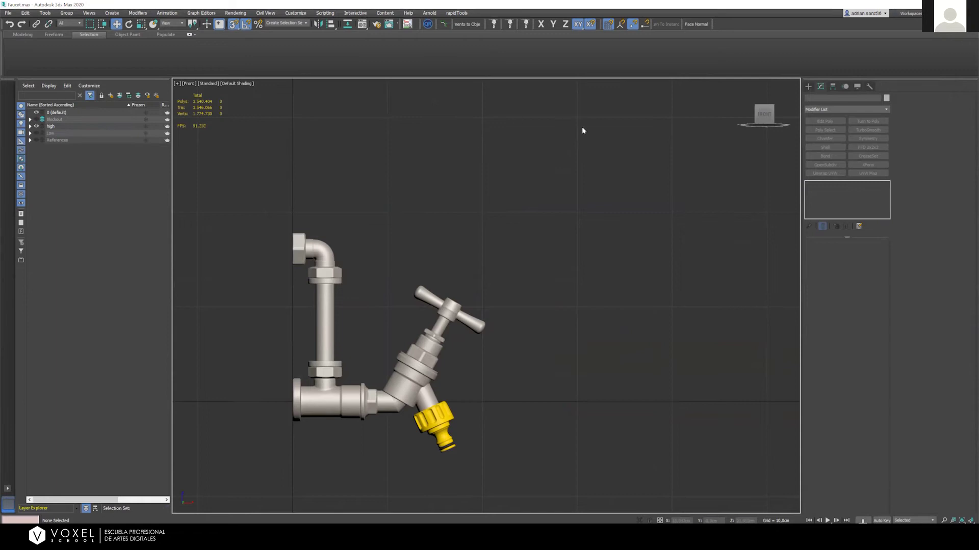
{"action": "left_click_drag", "start_coordinate": [236, 201], "coordinate": [482, 461]}
{"action": "left_click", "coordinate": [554, 265]}
{"action": "left_click_drag", "start_coordinate": [565, 486], "coordinate": [565, 486]}
{"action": "key", "text": "z"}
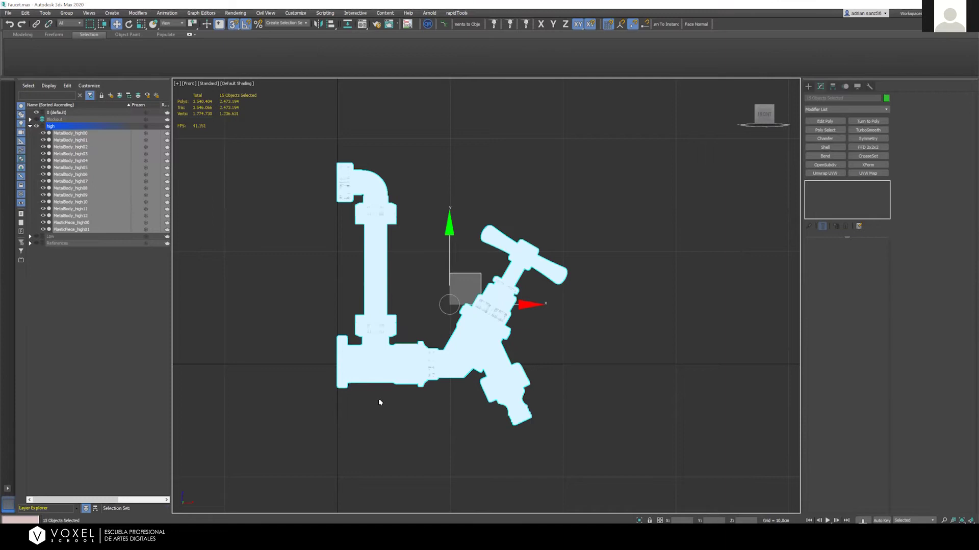
Reselect the whole high-poly faucet, check the O-ring object PlasticPiece_high00 on its own, and clear the selection
{"action": "left_click", "coordinate": [230, 190]}
{"action": "left_click_drag", "start_coordinate": [532, 86], "coordinate": [706, 508]}
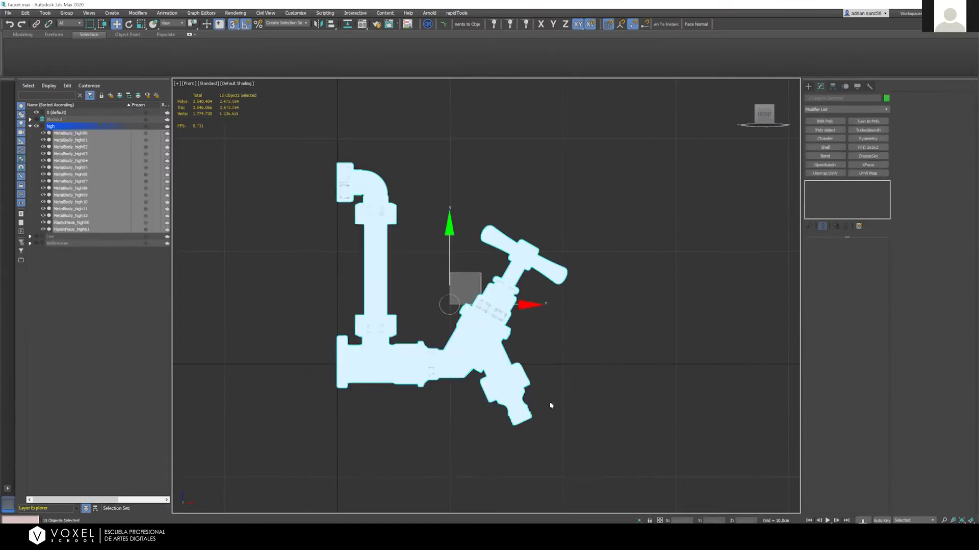
{"action": "left_click", "coordinate": [576, 386]}
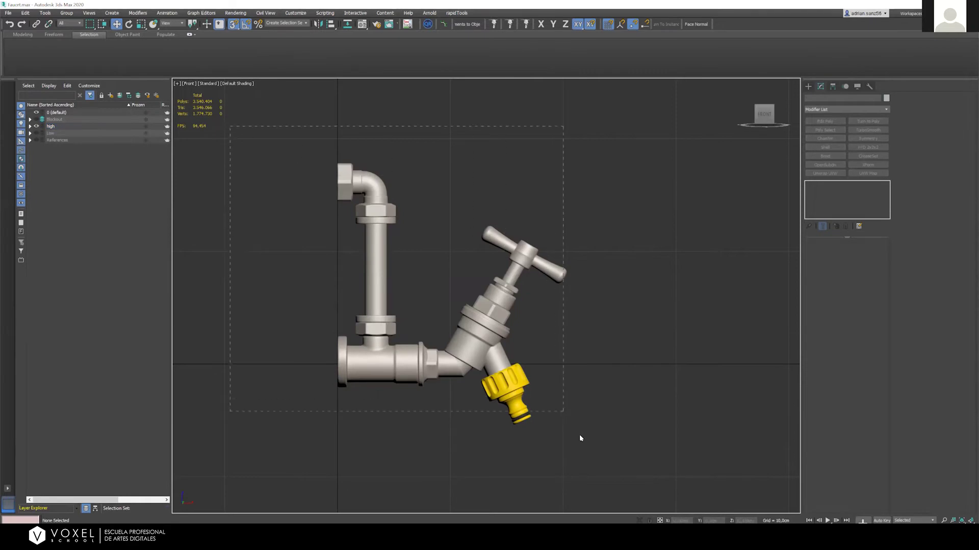
{"action": "left_click_drag", "start_coordinate": [580, 439], "coordinate": [581, 437]}
{"action": "left_click", "coordinate": [79, 96]}
{"action": "left_click", "coordinate": [519, 420]}
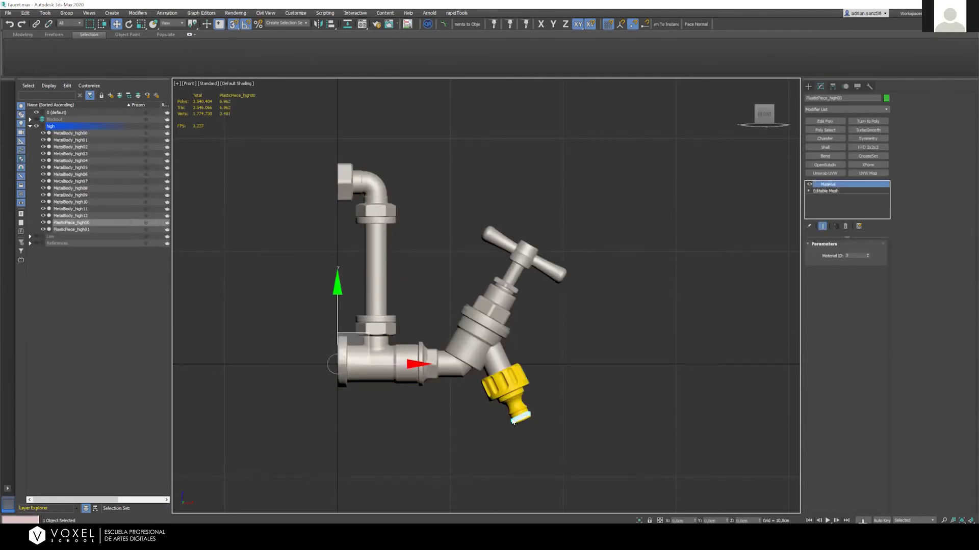
{"action": "left_click", "coordinate": [569, 415]}
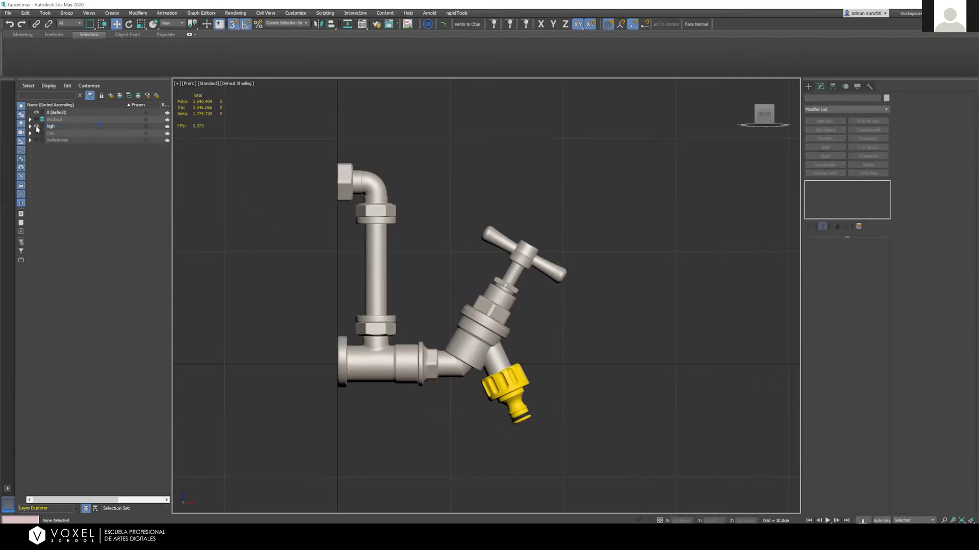
Show the Low layer and hide the high layer
{"action": "left_click_drag", "start_coordinate": [299, 142], "coordinate": [672, 459]}
{"action": "left_click", "coordinate": [100, 164]}
{"action": "left_click", "coordinate": [37, 133]}
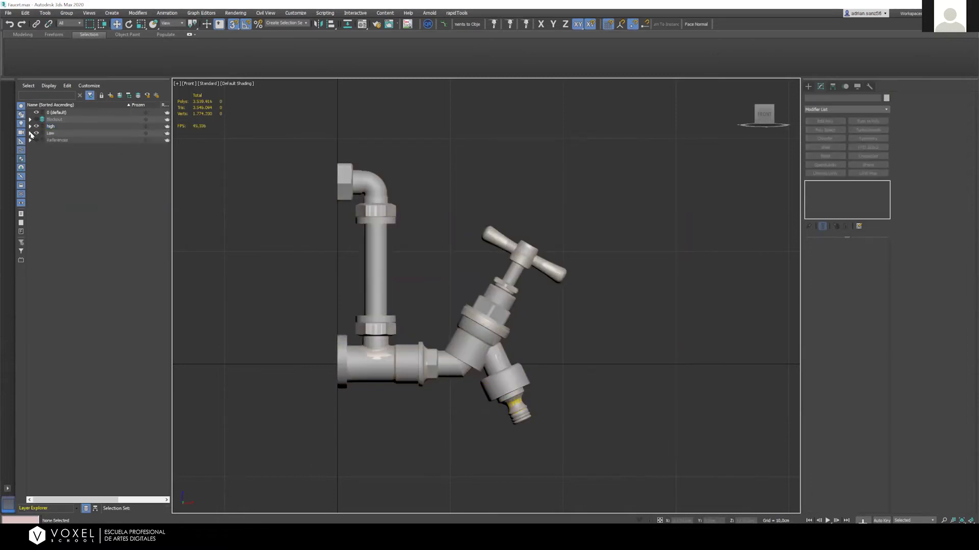
{"action": "left_click", "coordinate": [36, 127]}
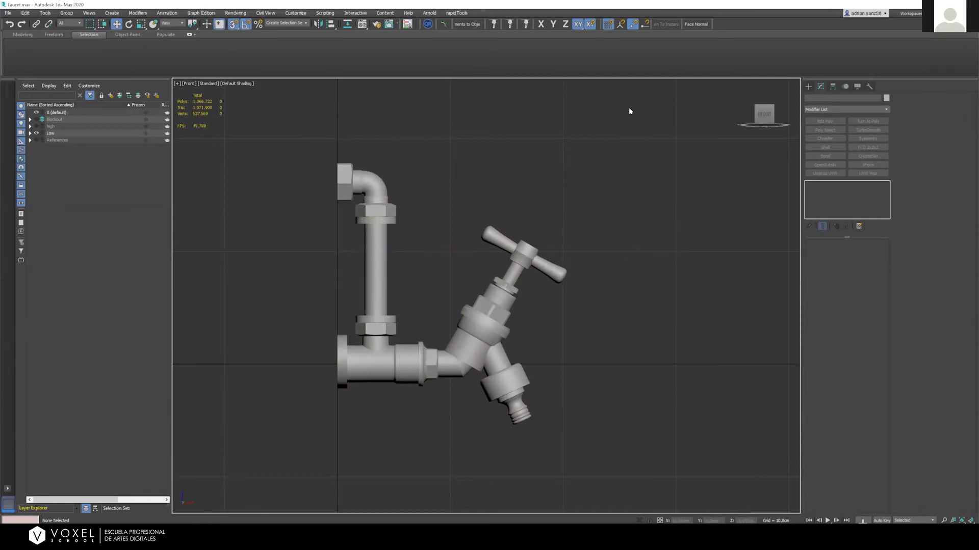
Examine the low-poly faucet from several angles and distances to judge its silhouette and shading
{"action": "middle_click_drag", "start_coordinate": [449, 334], "coordinate": [473, 338], "text": "alt"}
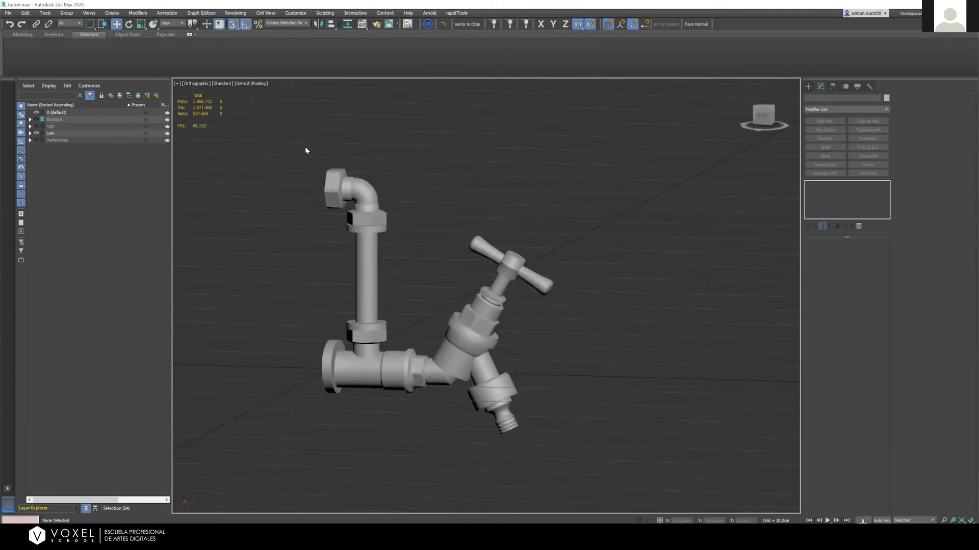
{"action": "left_click_drag", "start_coordinate": [531, 382], "coordinate": [473, 355]}
{"action": "middle_click_drag", "start_coordinate": [465, 352], "coordinate": [415, 326], "text": "alt"}
{"action": "middle_click_drag", "start_coordinate": [474, 235], "coordinate": [442, 255], "text": "alt"}
{"action": "middle_click_drag", "start_coordinate": [400, 192], "coordinate": [436, 197], "text": "alt"}
{"action": "left_click", "coordinate": [601, 332]}
{"action": "scroll", "coordinate": [459, 362], "scroll_direction": "down", "scroll_amount": 2}
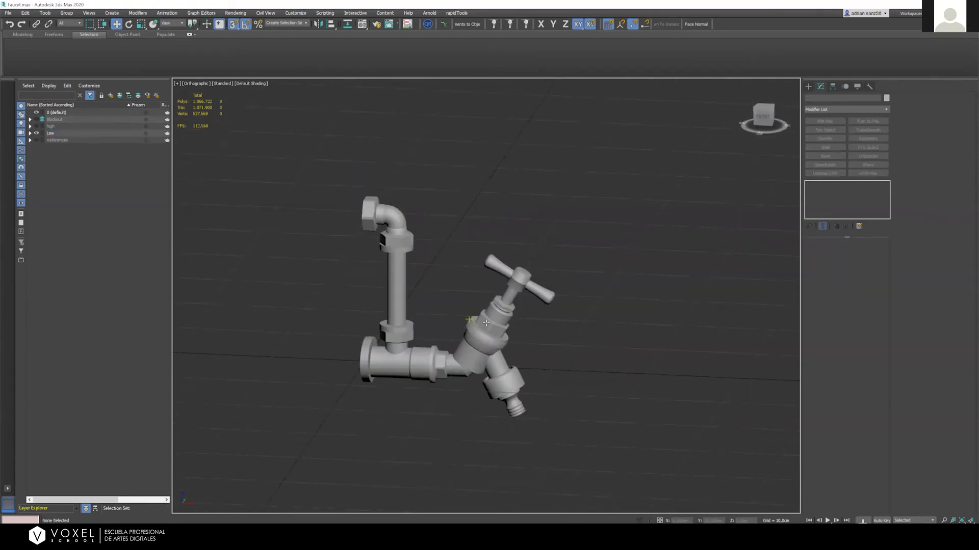
{"action": "scroll", "coordinate": [477, 336], "scroll_direction": "up", "scroll_amount": 2}
{"action": "scroll", "coordinate": [476, 340], "scroll_direction": "up", "scroll_amount": 2}
{"action": "middle_click_drag", "start_coordinate": [476, 340], "coordinate": [369, 192], "text": "alt"}
{"action": "scroll", "coordinate": [402, 313], "scroll_direction": "down", "scroll_amount": 10}
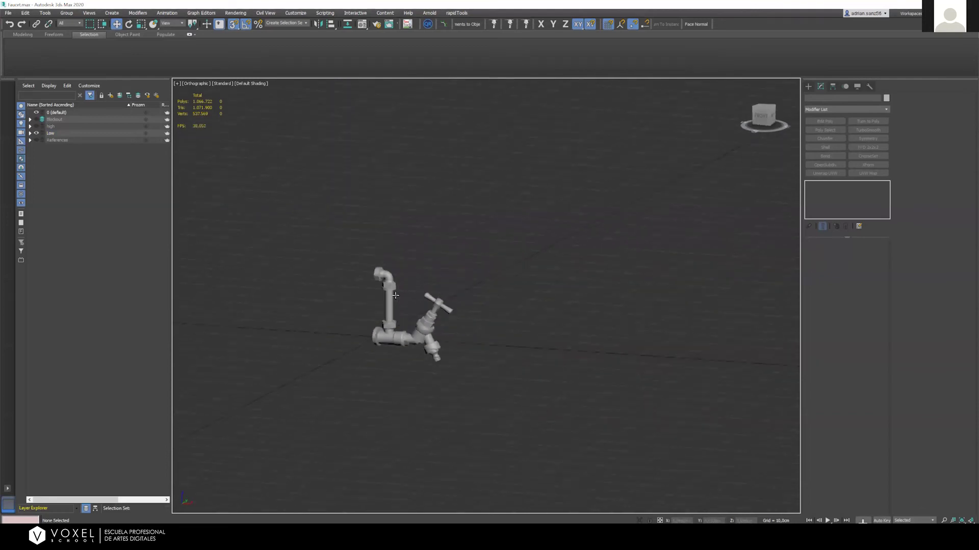
{"action": "scroll", "coordinate": [397, 305], "scroll_direction": "up", "scroll_amount": 10}
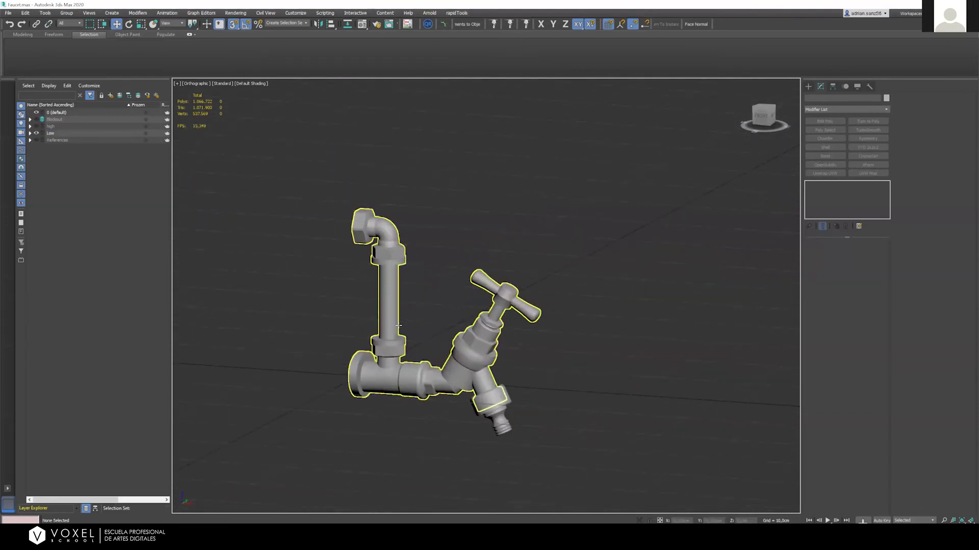
{"action": "left_click", "coordinate": [404, 243]}
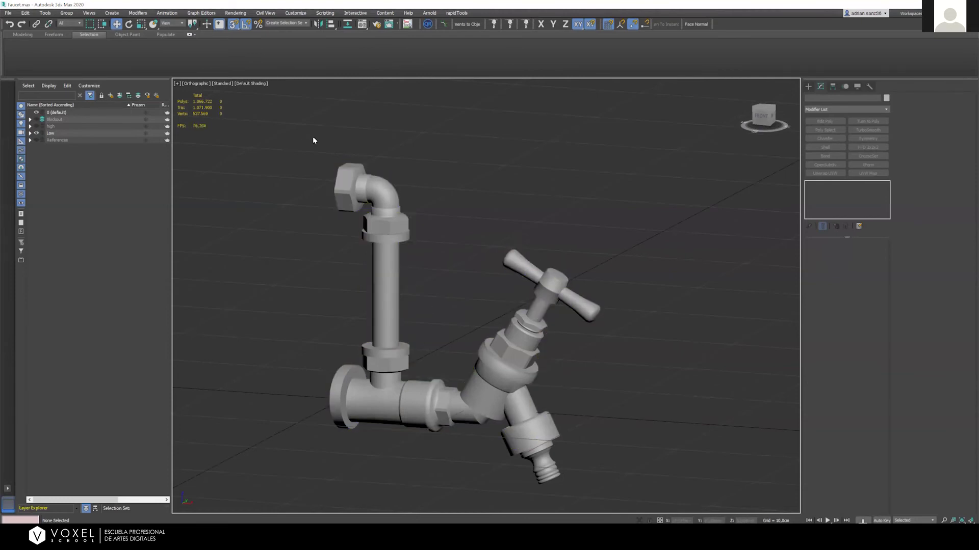
Select the low-poly objects MetalBody_low and PlasticPiece_low and examine their wireframe from near and far
{"action": "left_click_drag", "start_coordinate": [656, 500], "coordinate": [469, 286]}
{"action": "left_click", "coordinate": [469, 285]}
{"action": "left_click_drag", "start_coordinate": [260, 129], "coordinate": [739, 525]}
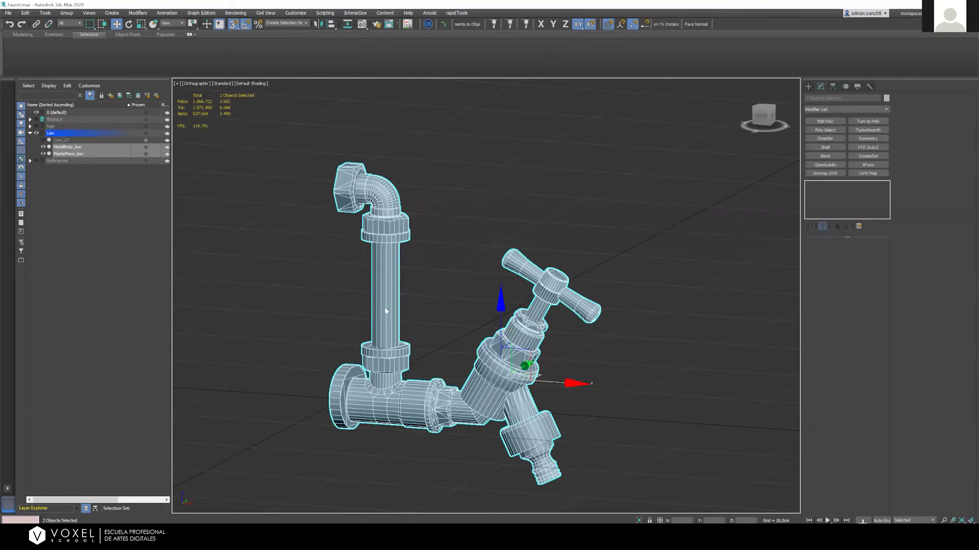
{"action": "left_click_drag", "start_coordinate": [351, 153], "coordinate": [227, 110]}
{"action": "scroll", "coordinate": [390, 300], "scroll_direction": "down", "scroll_amount": 10}
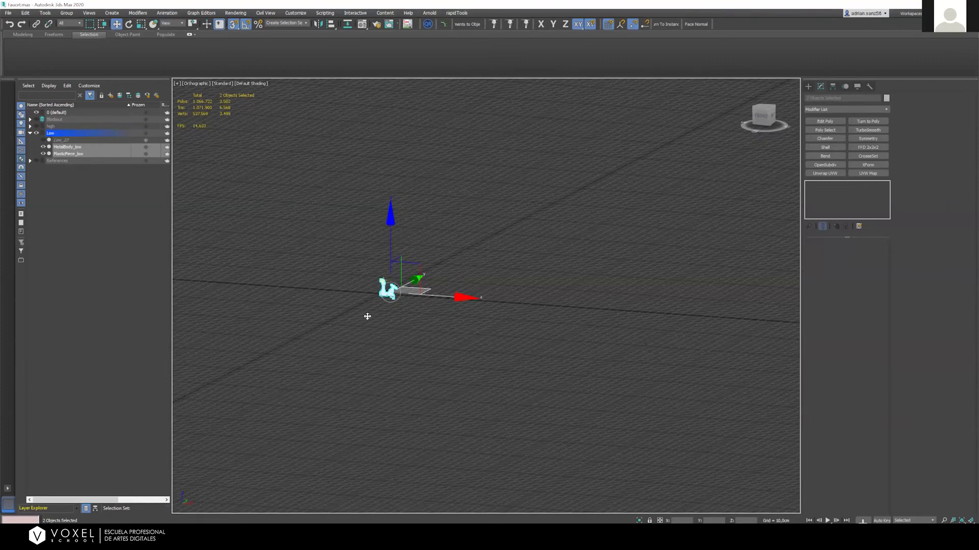
{"action": "scroll", "coordinate": [418, 230], "scroll_direction": "up", "scroll_amount": 8}
{"action": "scroll", "coordinate": [414, 215], "scroll_direction": "up", "scroll_amount": 5}
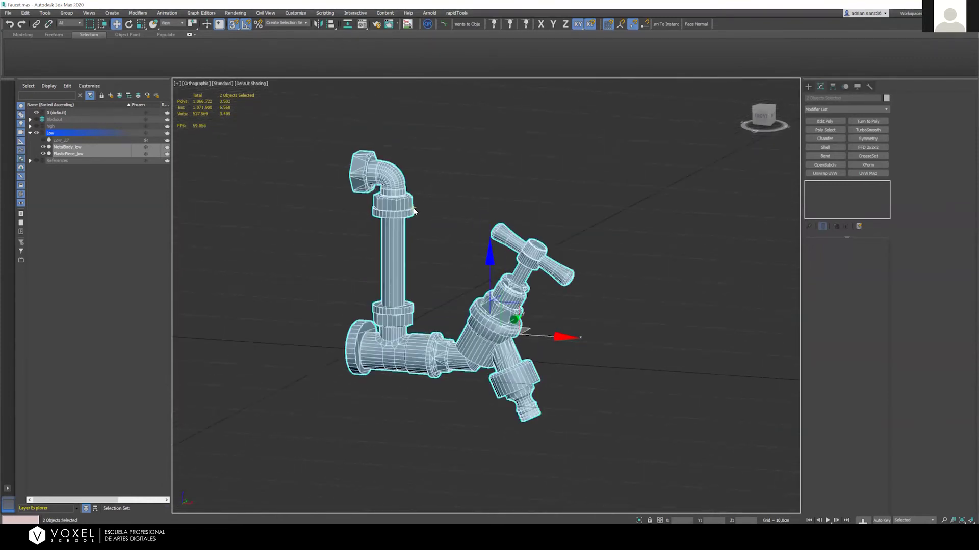
{"action": "scroll", "coordinate": [414, 215], "scroll_direction": "down", "scroll_amount": 2}
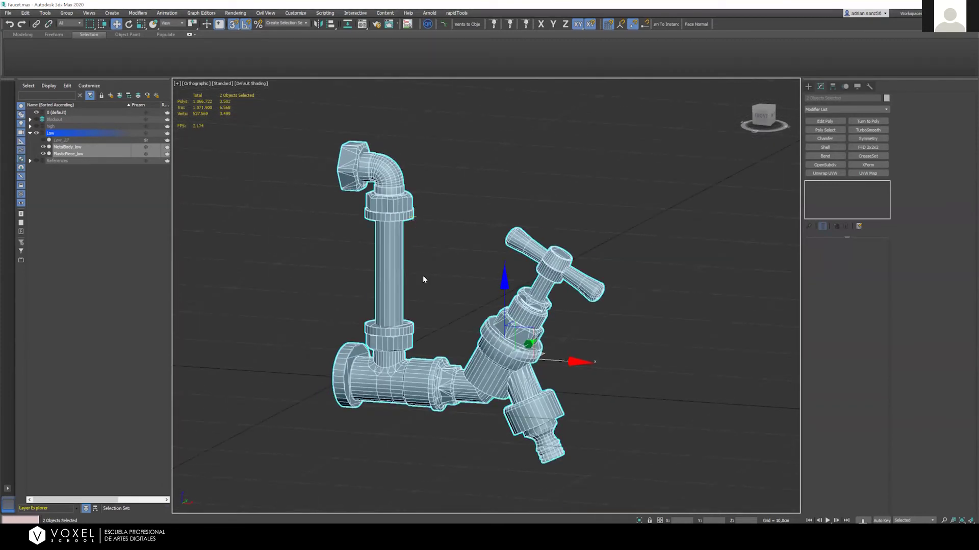
Reselect all the visible low-poly faucet objects and clear the selection
{"action": "left_click", "coordinate": [335, 122]}
{"action": "key", "text": "ctrl+a"}
{"action": "left_click", "coordinate": [667, 293]}
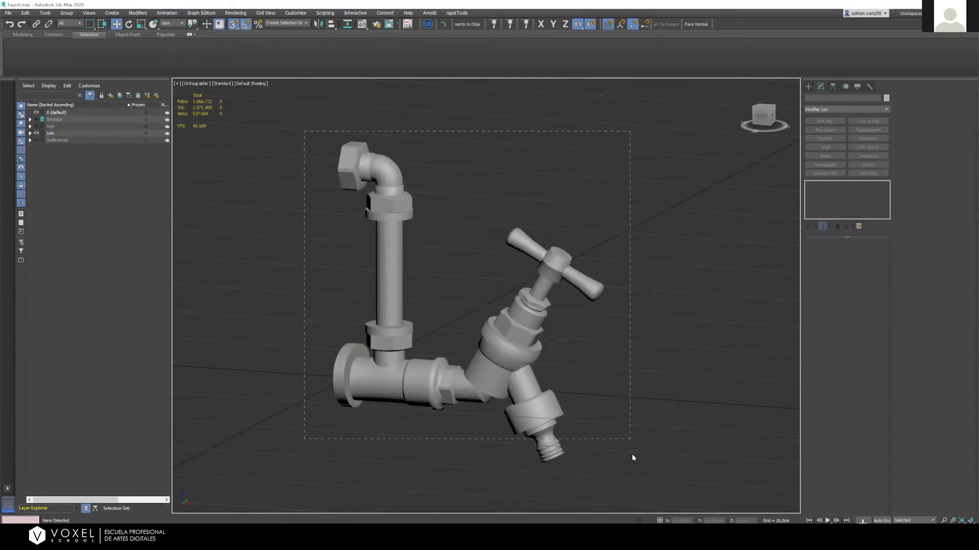
Toggle the selection of both low-poly objects to compare their wireframe with the plain shading, leaving nothing selected
{"action": "key", "text": "ctrl+z"}
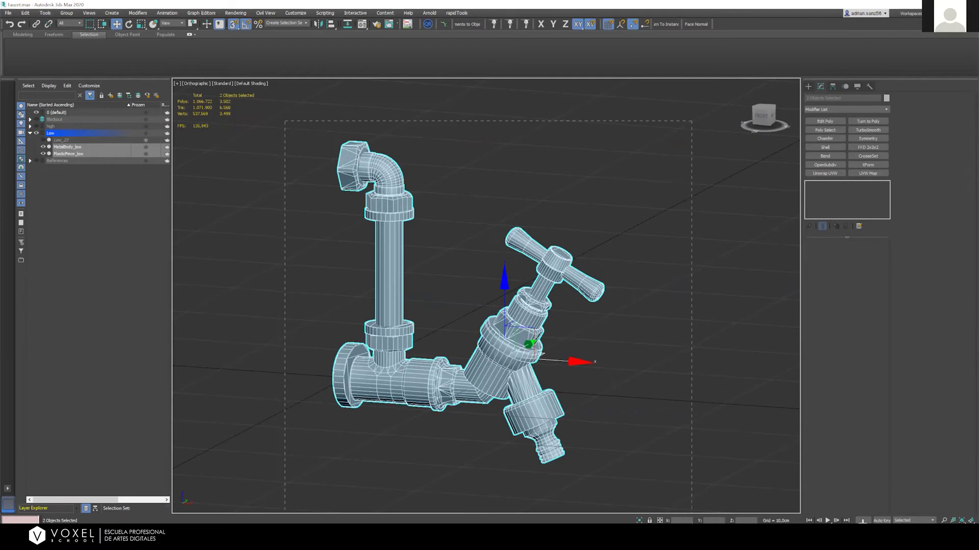
{"action": "left_click", "coordinate": [494, 193]}
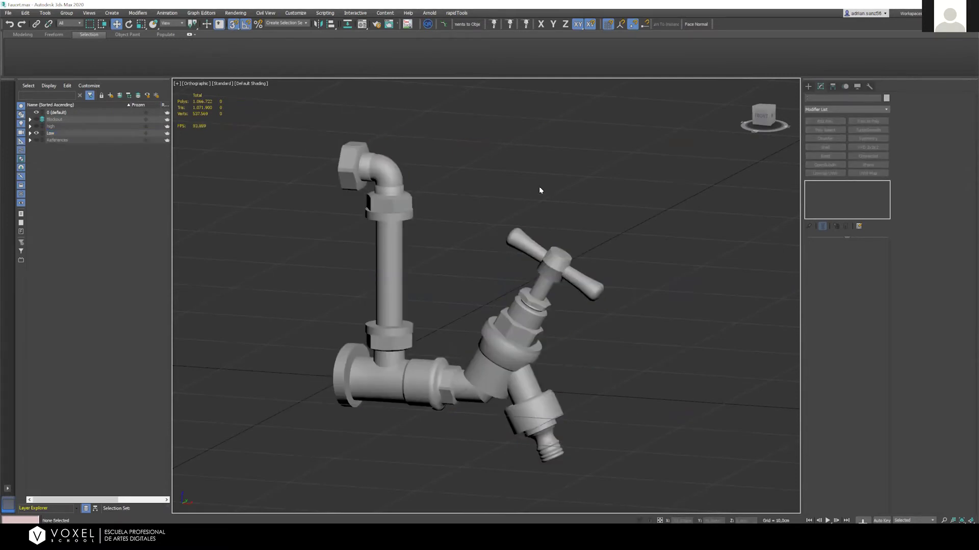
{"action": "left_click_drag", "start_coordinate": [605, 458], "coordinate": [599, 390]}
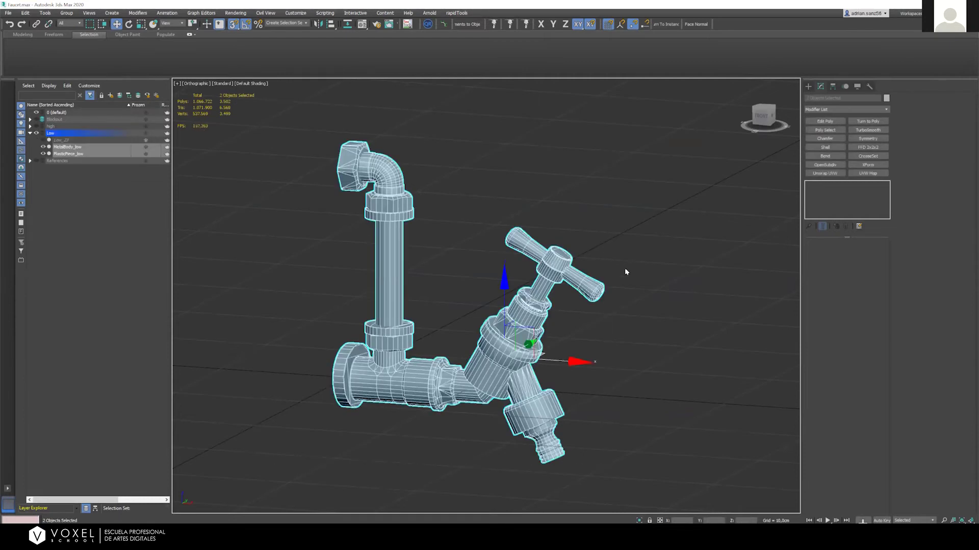
{"action": "left_click", "coordinate": [310, 268]}
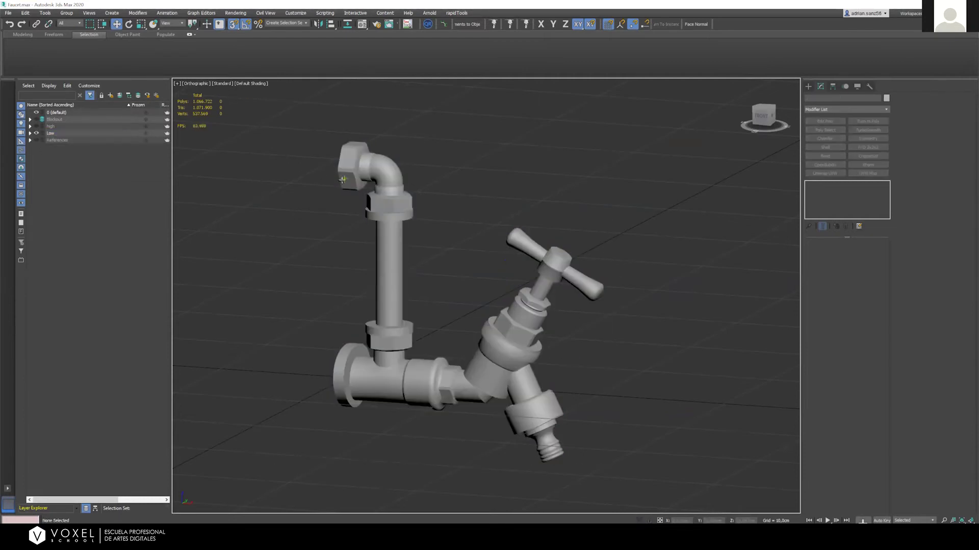
Select MetalBody_low and examine the wireframe of its upper elbow, hexagonal nut and vertical pipe
{"action": "left_click", "coordinate": [398, 271]}
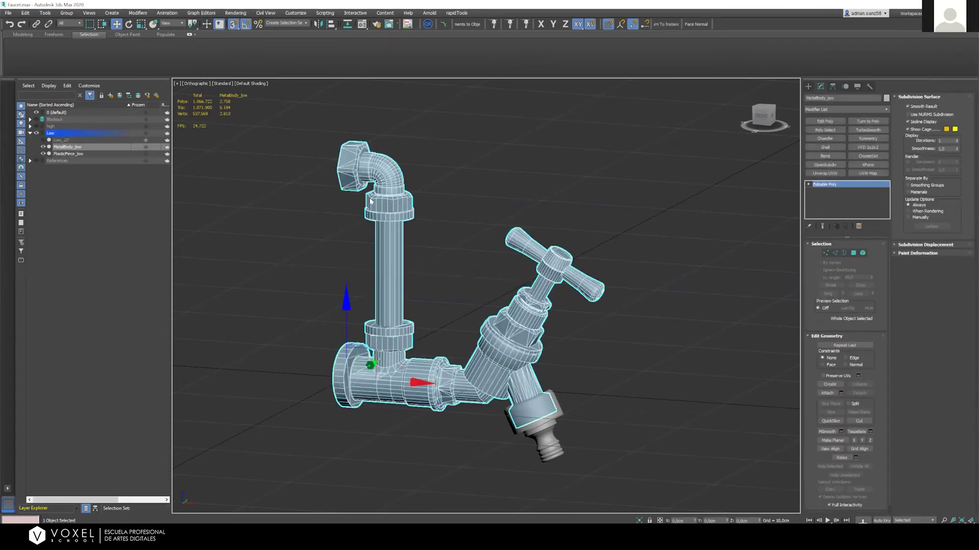
{"action": "left_click", "coordinate": [544, 429]}
{"action": "left_click", "coordinate": [397, 171]}
{"action": "scroll", "coordinate": [365, 93], "scroll_direction": "up", "scroll_amount": 2}
{"action": "scroll", "coordinate": [358, 158], "scroll_direction": "up", "scroll_amount": 6}
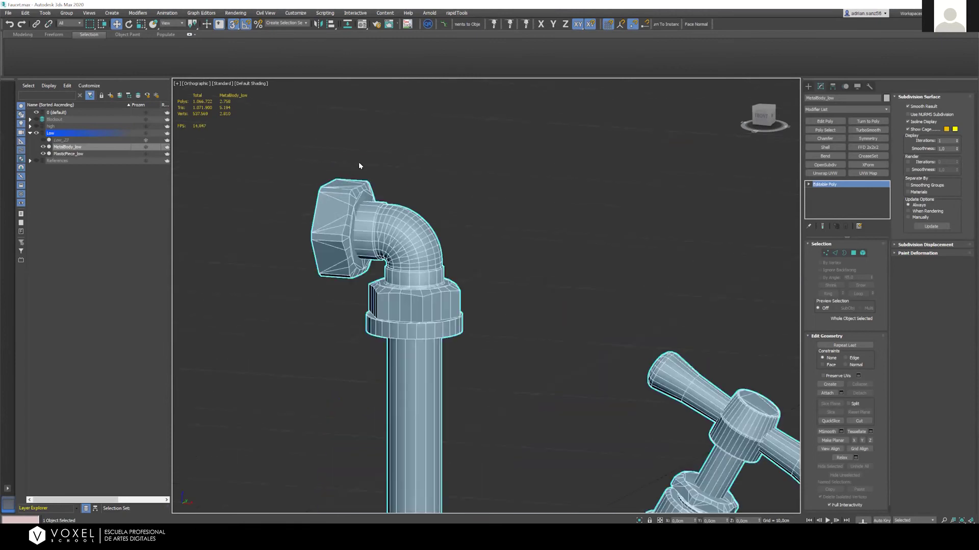
{"action": "middle_click_drag", "start_coordinate": [356, 370], "coordinate": [273, 283], "text": "alt"}
{"action": "scroll", "coordinate": [540, 206], "scroll_direction": "down", "scroll_amount": 6}
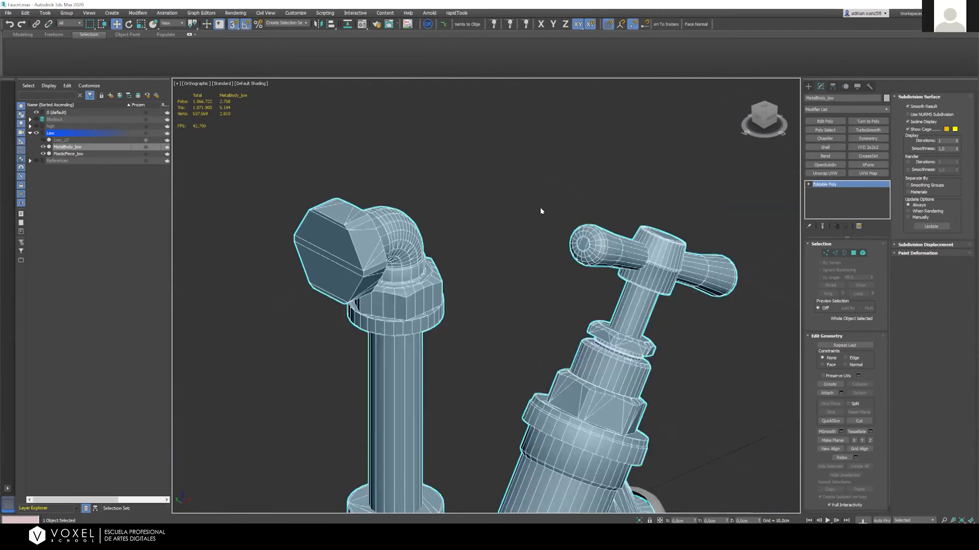
Examine the low-poly wireframe of the round wall flange's flat cap and the horizontal pipe up close
{"action": "scroll", "coordinate": [511, 179], "scroll_direction": "up", "scroll_amount": 7}
{"action": "scroll", "coordinate": [550, 205], "scroll_direction": "down", "scroll_amount": 6}
{"action": "scroll", "coordinate": [408, 306], "scroll_direction": "up", "scroll_amount": 3}
{"action": "middle_click_drag", "start_coordinate": [406, 305], "coordinate": [212, 160]}
{"action": "scroll", "coordinate": [545, 136], "scroll_direction": "up", "scroll_amount": 4}
{"action": "scroll", "coordinate": [494, 149], "scroll_direction": "up", "scroll_amount": 4}
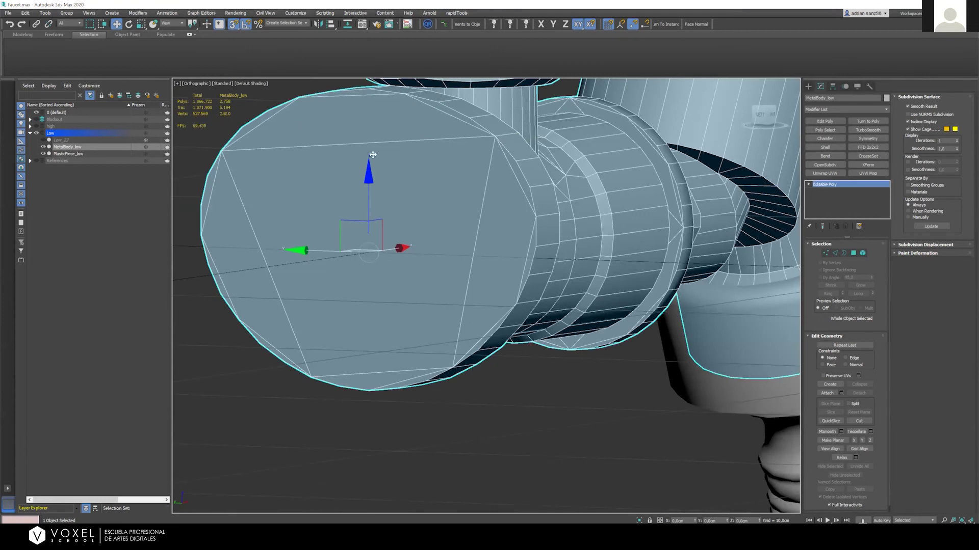
{"action": "scroll", "coordinate": [483, 257], "scroll_direction": "down", "scroll_amount": 8}
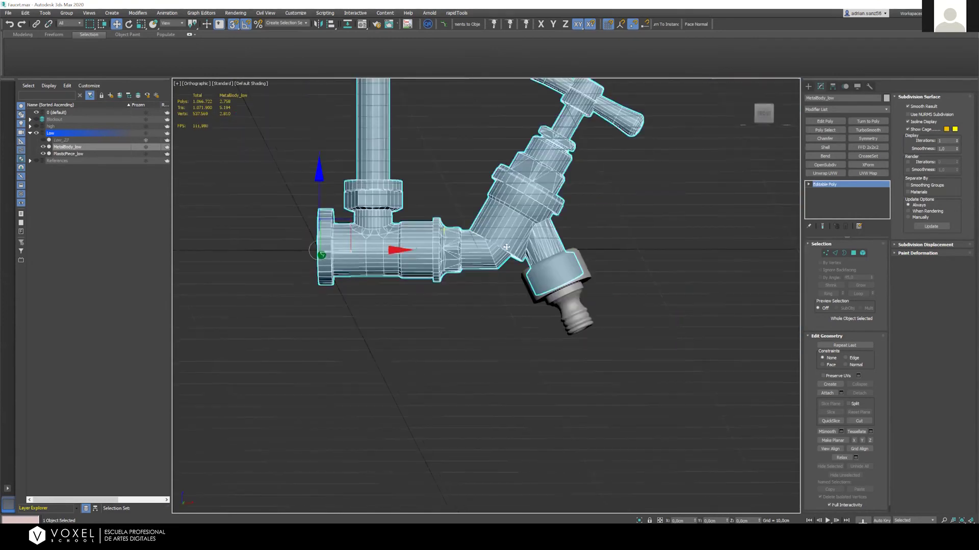
Isolate MetalBody_low and examine how the valve body, angled joint and hollow outlet intersect in the mesh
{"action": "mouse_move", "coordinate": [462, 250]}
{"action": "middle_mouse_down", "text": "alt"}
{"action": "mouse_move", "coordinate": [523, 275]}
{"action": "mouse_move", "coordinate": [586, 369]}
{"action": "mouse_move", "coordinate": [558, 395]}
{"action": "mouse_move", "coordinate": [683, 218]}
{"action": "middle_mouse_up", "text": "alt"}
{"action": "scroll", "coordinate": [488, 363], "scroll_direction": "up", "scroll_amount": 6}
{"action": "middle_click_drag", "start_coordinate": [488, 363], "coordinate": [569, 344]}
{"action": "scroll", "coordinate": [569, 344], "scroll_direction": "down", "scroll_amount": 10}
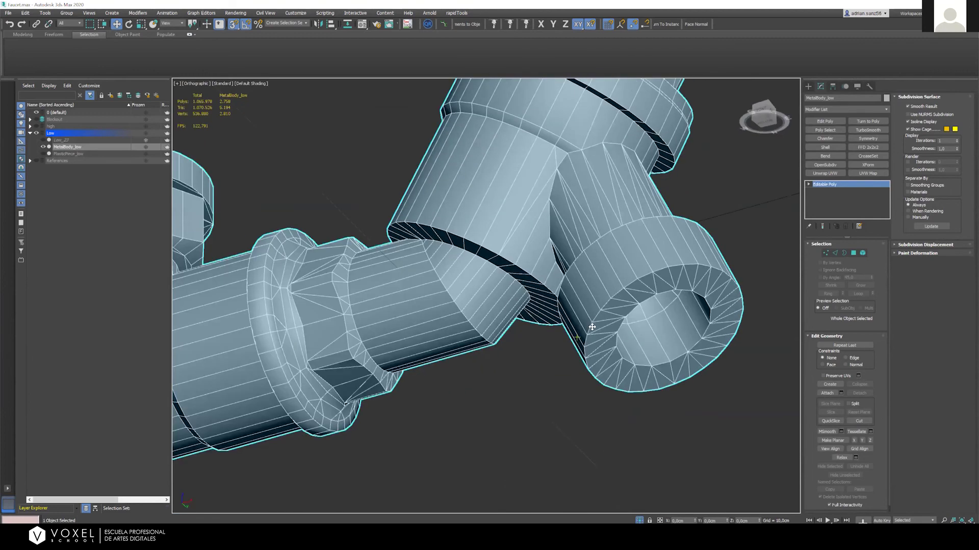
{"action": "middle_click_drag", "start_coordinate": [567, 291], "coordinate": [515, 345]}
{"action": "scroll", "coordinate": [561, 304], "scroll_direction": "up", "scroll_amount": 4}
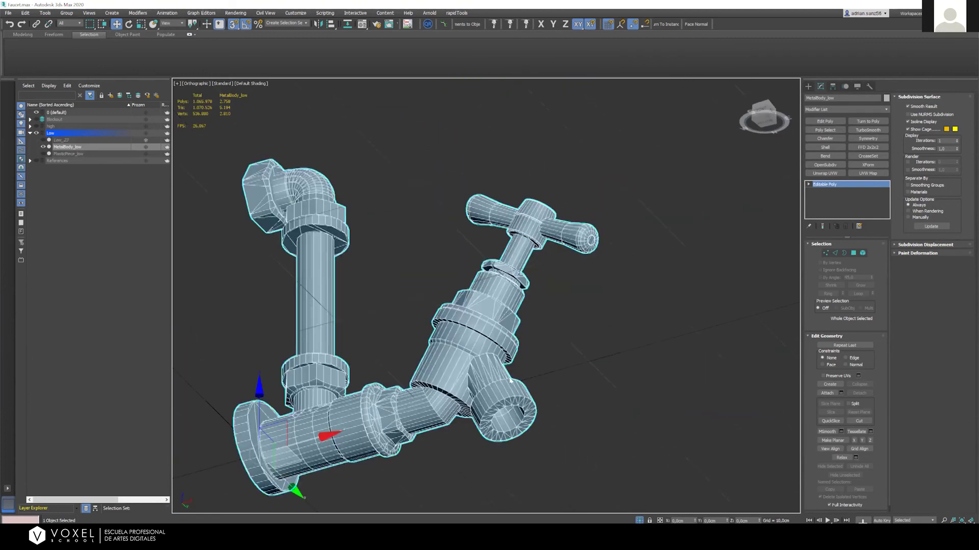
{"action": "middle_click_drag", "start_coordinate": [561, 303], "coordinate": [598, 214]}
{"action": "scroll", "coordinate": [598, 214], "scroll_direction": "down", "scroll_amount": 4}
{"action": "scroll", "coordinate": [531, 289], "scroll_direction": "up", "scroll_amount": 3}
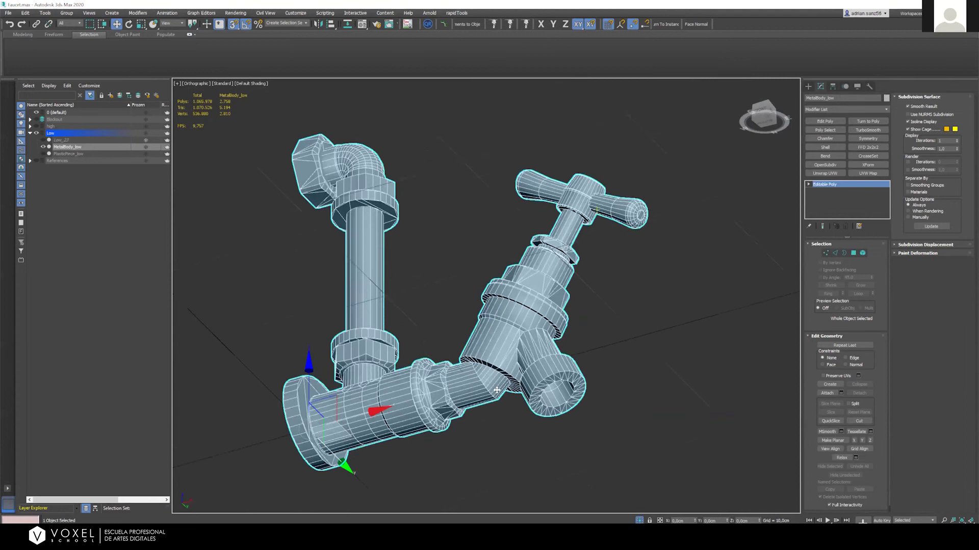
{"action": "scroll", "coordinate": [561, 369], "scroll_direction": "down", "scroll_amount": 2}
{"action": "middle_click_drag", "start_coordinate": [555, 356], "coordinate": [555, 394], "text": "alt"}
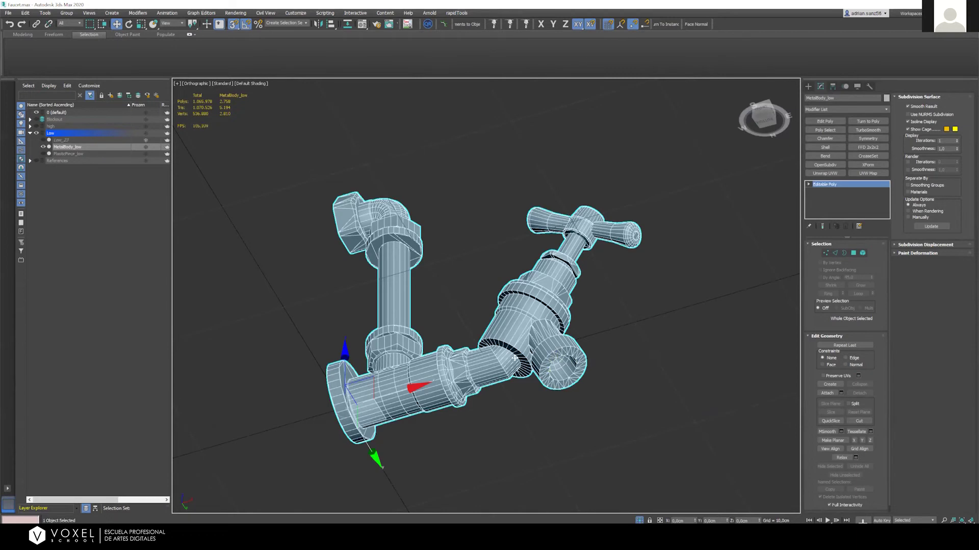
Examine the topology of the valve's stacked hexagonal nuts, stem and handle from above and close up
{"action": "middle_click_drag", "start_coordinate": [499, 343], "coordinate": [549, 383], "text": "alt"}
{"action": "scroll", "coordinate": [583, 329], "scroll_direction": "up", "scroll_amount": 2}
{"action": "scroll", "coordinate": [511, 286], "scroll_direction": "up", "scroll_amount": 8}
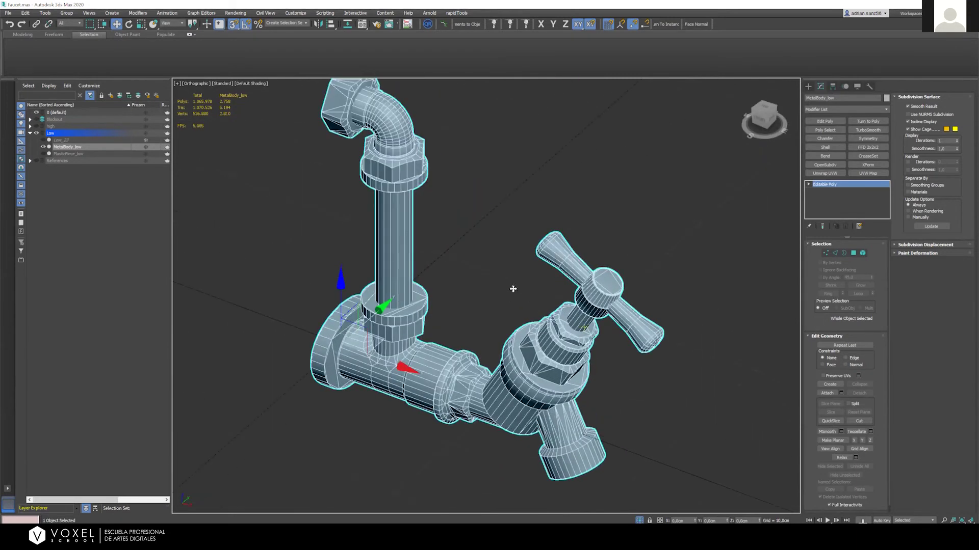
{"action": "scroll", "coordinate": [542, 286], "scroll_direction": "down", "scroll_amount": 3}
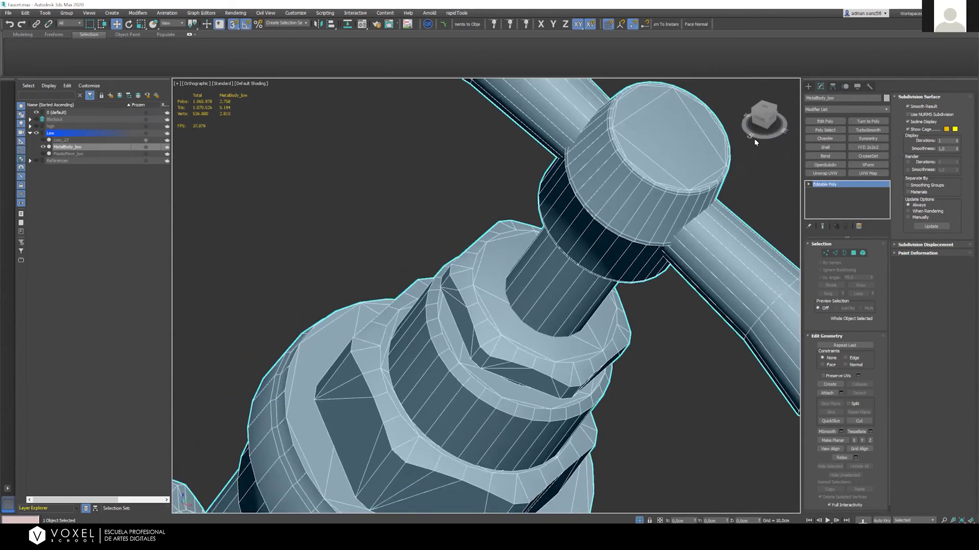
{"action": "mouse_move", "coordinate": [540, 185]}
{"action": "middle_mouse_down"}
{"action": "mouse_move", "coordinate": [335, 224]}
{"action": "mouse_move", "coordinate": [374, 333]}
{"action": "mouse_move", "coordinate": [399, 299]}
{"action": "mouse_move", "coordinate": [402, 327]}
{"action": "mouse_move", "coordinate": [526, 199]}
{"action": "middle_mouse_up"}
{"action": "scroll", "coordinate": [401, 329], "scroll_direction": "up", "scroll_amount": 4}
{"action": "scroll", "coordinate": [554, 174], "scroll_direction": "down", "scroll_amount": 4}
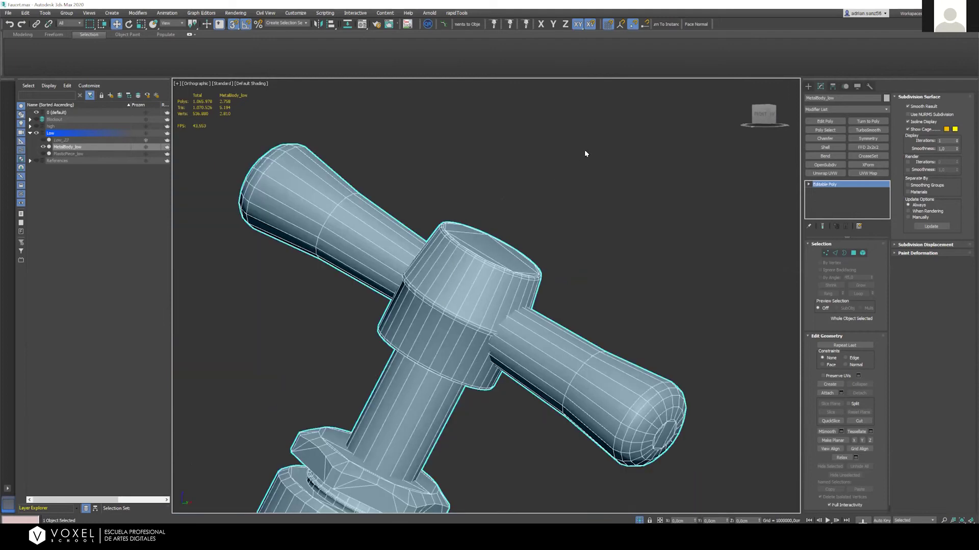
Exit isolation and examine the T-handle's hub and bar wireframe from several angles
{"action": "key", "text": "alt+q"}
{"action": "scroll", "coordinate": [542, 231], "scroll_direction": "down", "scroll_amount": 2}
{"action": "scroll", "coordinate": [469, 271], "scroll_direction": "up", "scroll_amount": 5}
{"action": "middle_click_drag", "start_coordinate": [542, 231], "coordinate": [493, 342]}
{"action": "scroll", "coordinate": [520, 248], "scroll_direction": "up", "scroll_amount": 6}
{"action": "scroll", "coordinate": [492, 306], "scroll_direction": "down", "scroll_amount": 3}
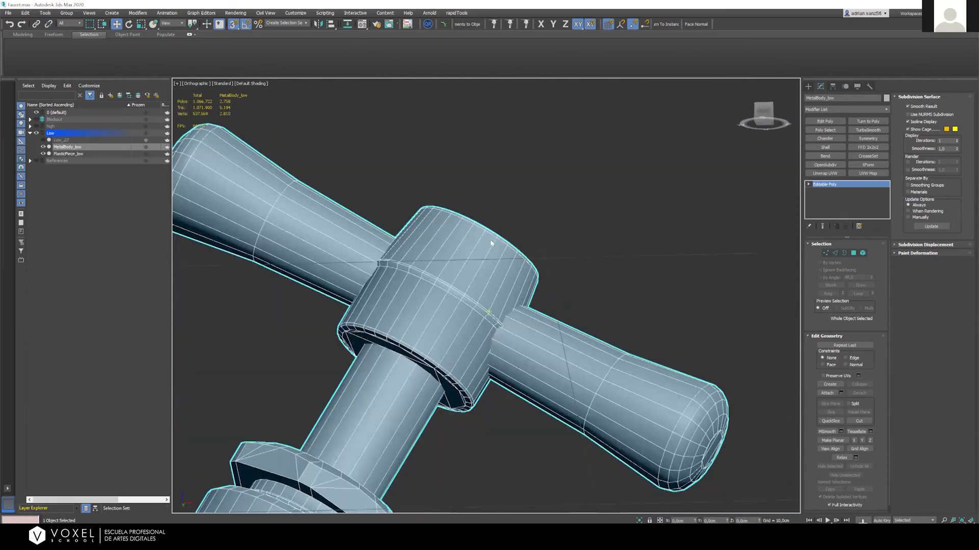
{"action": "middle_click_drag", "start_coordinate": [491, 245], "coordinate": [449, 296], "text": "alt"}
{"action": "scroll", "coordinate": [448, 296], "scroll_direction": "up", "scroll_amount": 6}
{"action": "scroll", "coordinate": [448, 294], "scroll_direction": "down", "scroll_amount": 5}
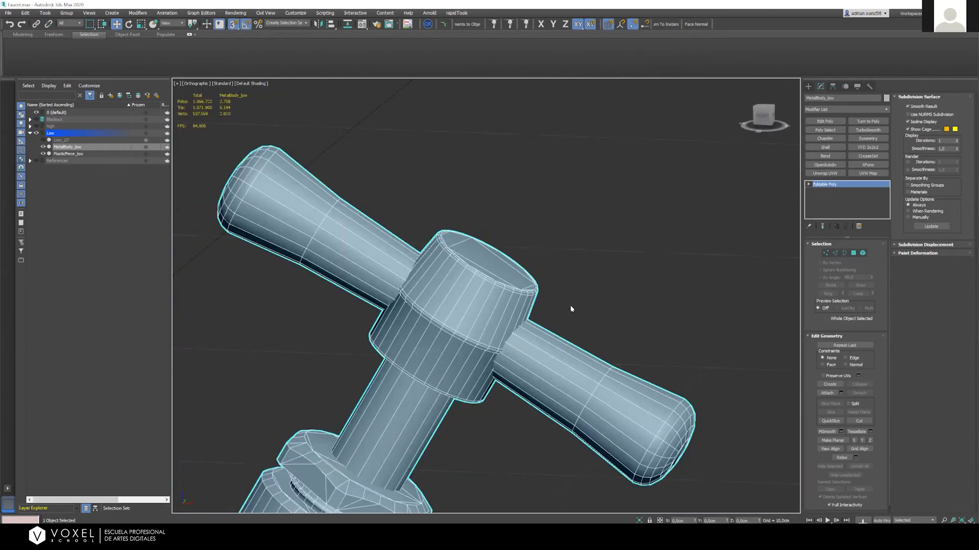
{"action": "scroll", "coordinate": [591, 310], "scroll_direction": "up", "scroll_amount": 1}
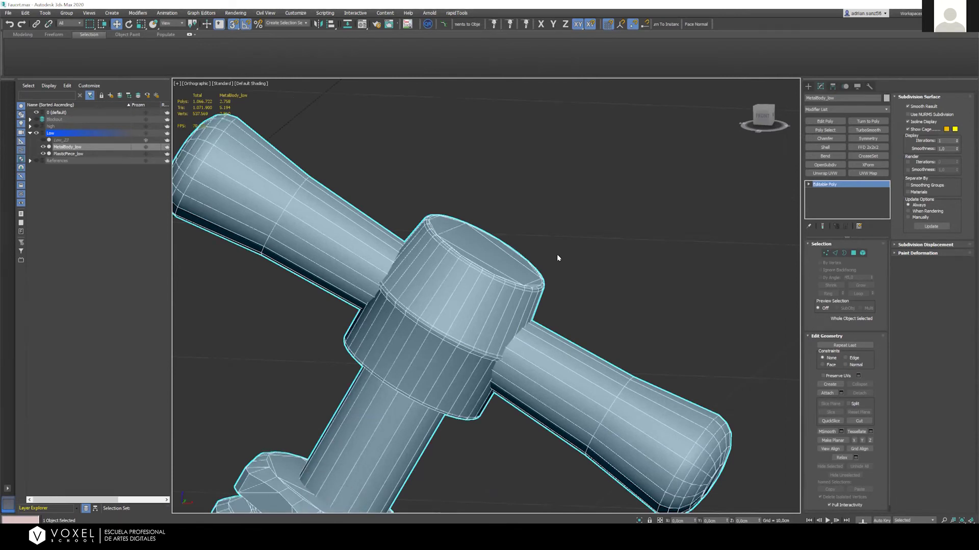
Select the valve body element of MetalBody_low and clone it along Y as a new element beside the original
{"action": "scroll", "coordinate": [557, 258], "scroll_direction": "down", "scroll_amount": 10}
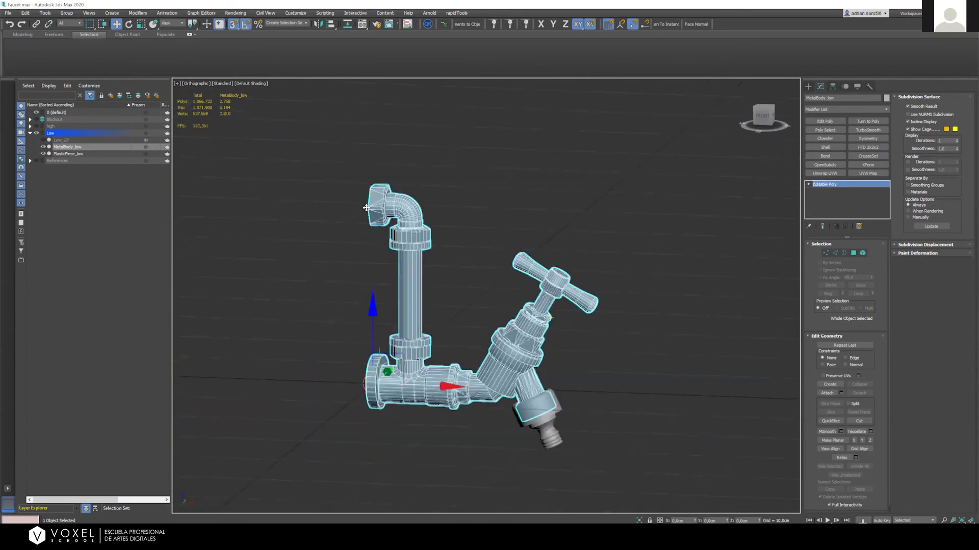
{"action": "scroll", "coordinate": [366, 207], "scroll_direction": "up", "scroll_amount": 3}
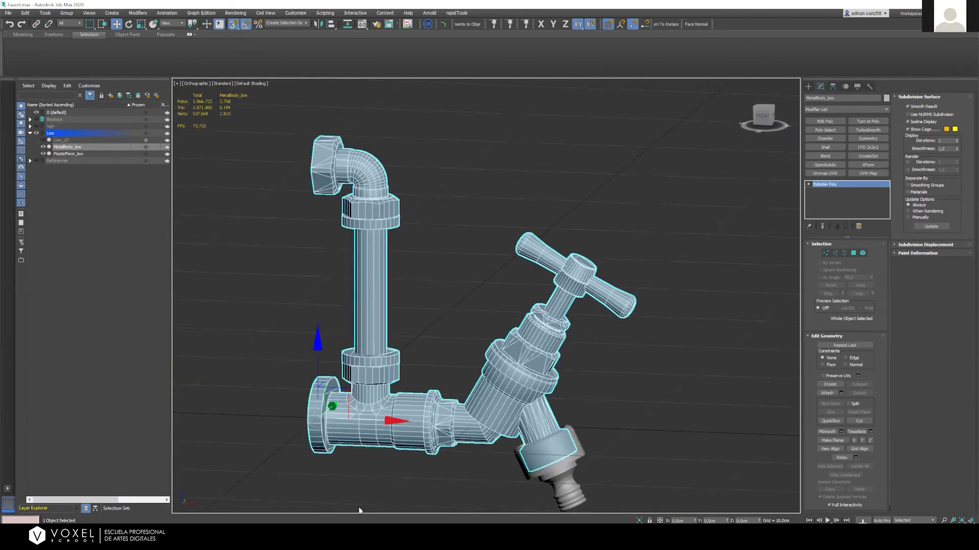
{"action": "middle_click_drag", "start_coordinate": [439, 434], "coordinate": [438, 341], "text": "alt"}
{"action": "scroll", "coordinate": [418, 321], "scroll_direction": "down", "scroll_amount": 5}
{"action": "scroll", "coordinate": [433, 326], "scroll_direction": "up", "scroll_amount": 4}
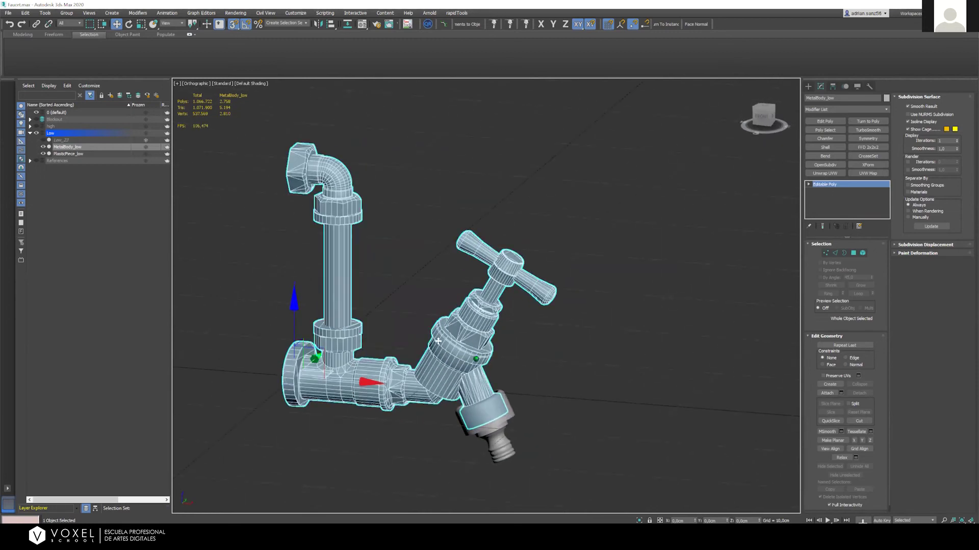
{"action": "scroll", "coordinate": [407, 398], "scroll_direction": "up", "scroll_amount": 5}
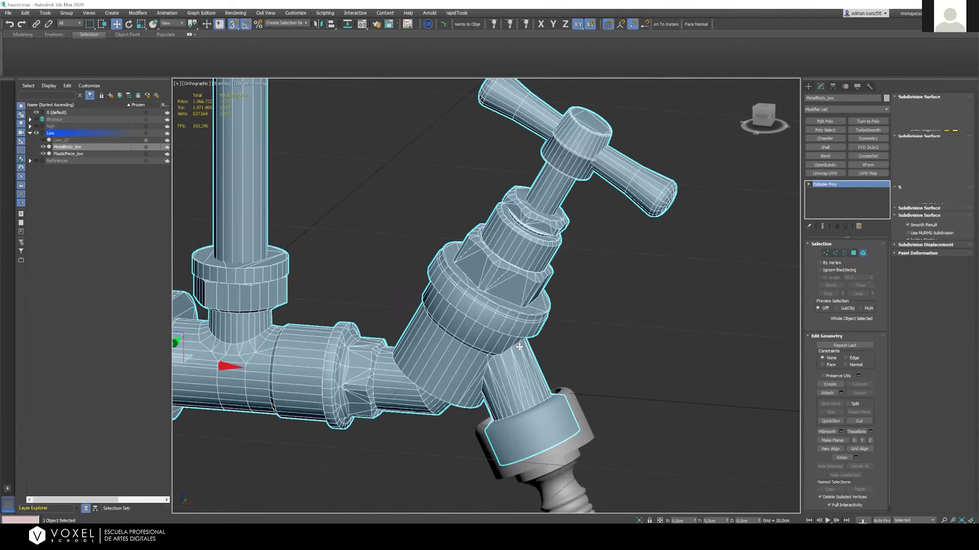
{"action": "left_click", "coordinate": [863, 254]}
{"action": "left_click", "coordinate": [423, 339]}
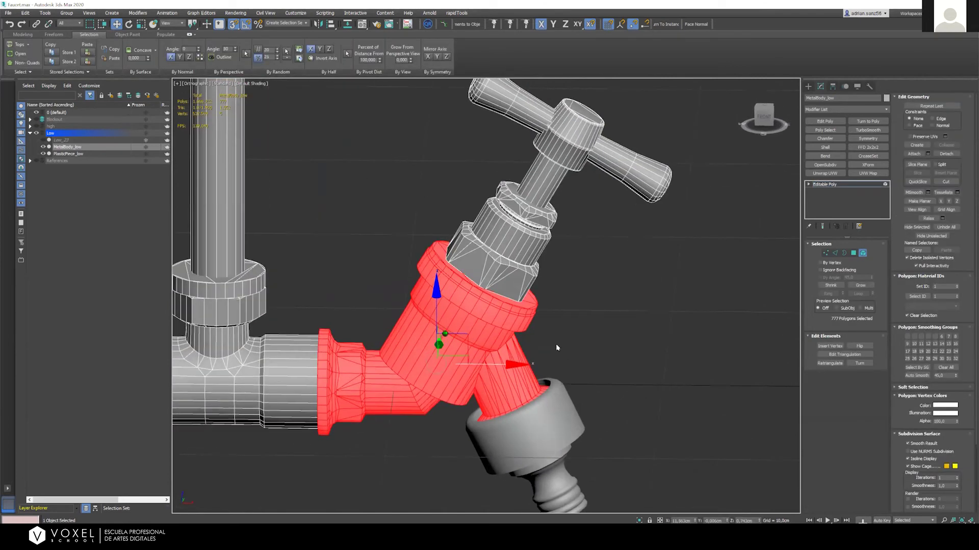
{"action": "middle_click_drag", "start_coordinate": [556, 344], "coordinate": [347, 387], "text": "alt"}
{"action": "left_click_drag", "start_coordinate": [530, 349], "coordinate": [351, 394], "text": "shift"}
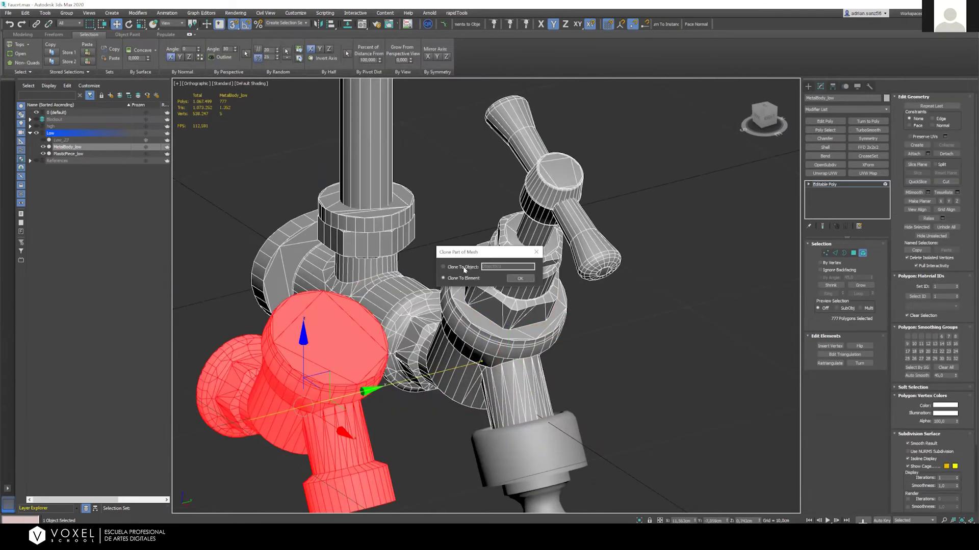
{"action": "key", "text": "Return"}
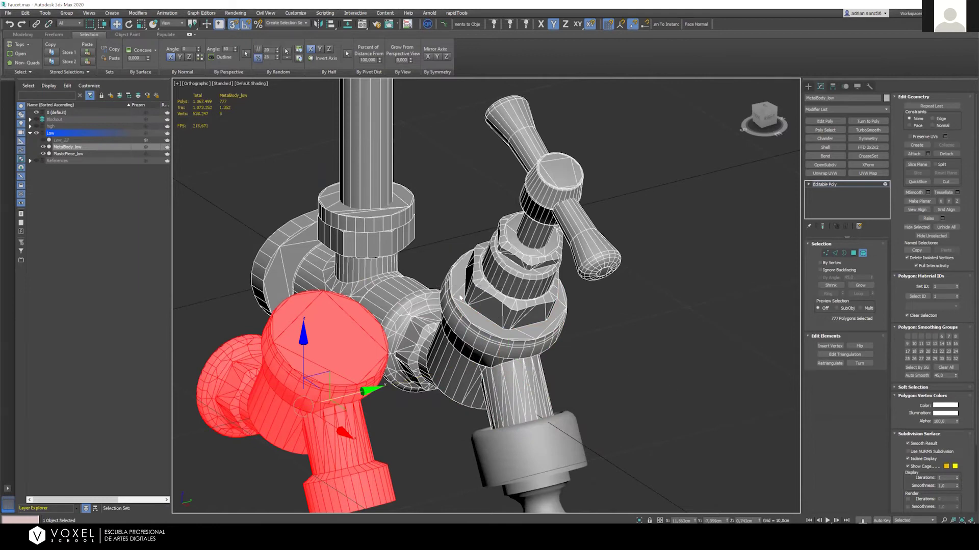
Clear the element selection and examine the cloned valve body's flange and hexagonal section up close
{"action": "scroll", "coordinate": [401, 285], "scroll_direction": "down", "scroll_amount": 4}
{"action": "scroll", "coordinate": [550, 222], "scroll_direction": "up", "scroll_amount": 3}
{"action": "middle_click_drag", "start_coordinate": [403, 240], "coordinate": [539, 237], "text": "alt"}
{"action": "left_click", "coordinate": [469, 310]}
{"action": "scroll", "coordinate": [459, 246], "scroll_direction": "down", "scroll_amount": 7}
{"action": "scroll", "coordinate": [400, 288], "scroll_direction": "up", "scroll_amount": 8}
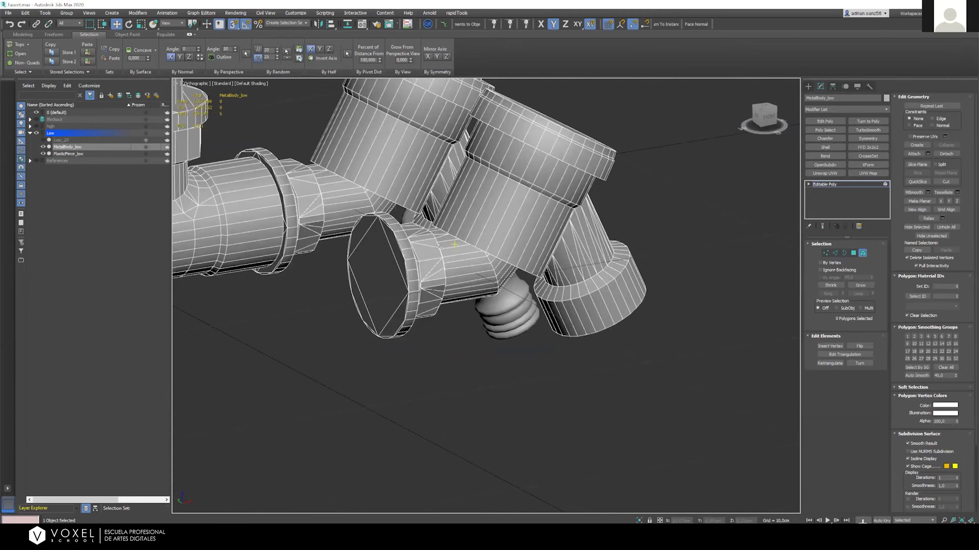
{"action": "scroll", "coordinate": [422, 344], "scroll_direction": "up", "scroll_amount": 10}
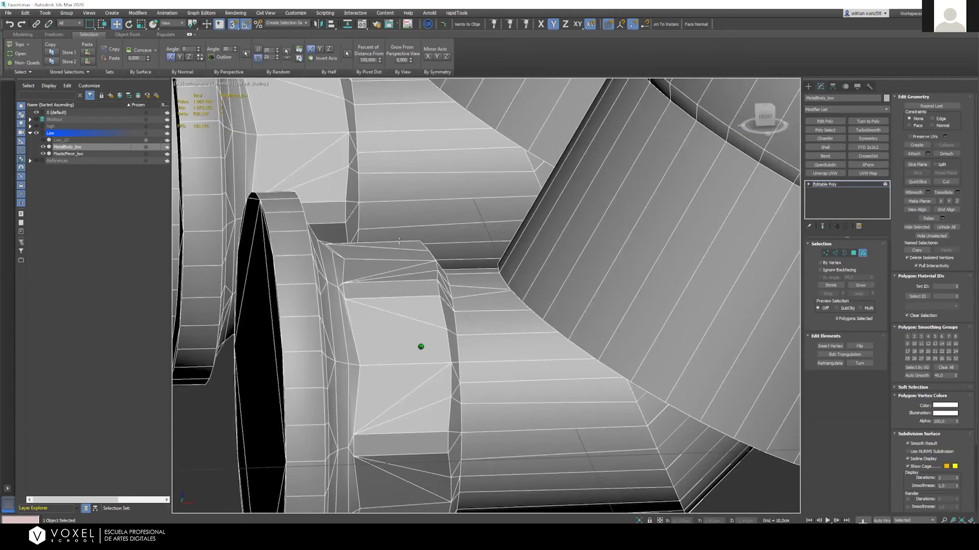
Examine the cloned valve body's capped end, shoulder rings and open outlet from below and around
{"action": "scroll", "coordinate": [322, 242], "scroll_direction": "down", "scroll_amount": 10}
{"action": "middle_click_drag", "start_coordinate": [418, 265], "coordinate": [548, 299], "text": "alt"}
{"action": "middle_click_drag", "start_coordinate": [590, 375], "coordinate": [514, 397], "text": "alt"}
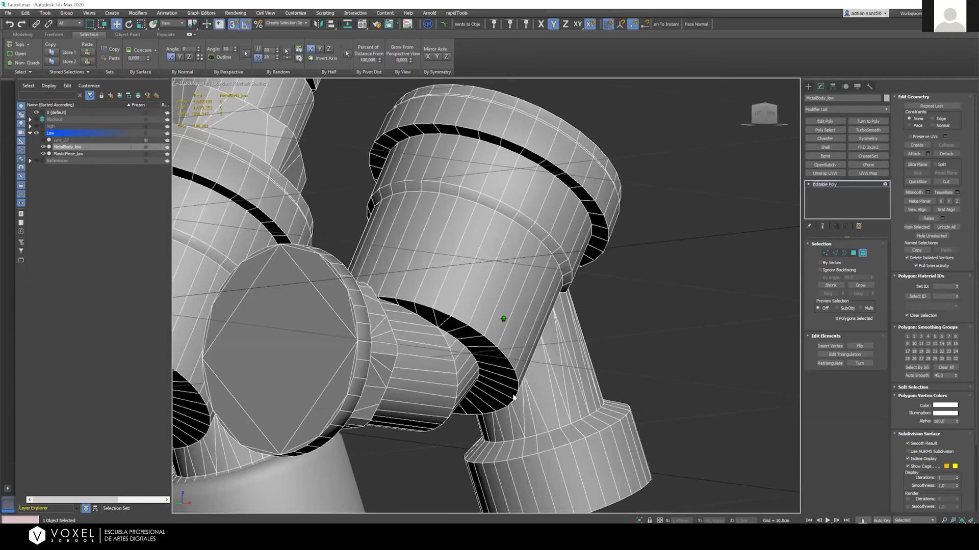
{"action": "scroll", "coordinate": [466, 300], "scroll_direction": "down", "scroll_amount": 3}
{"action": "middle_click_drag", "start_coordinate": [513, 316], "coordinate": [475, 422], "text": "alt"}
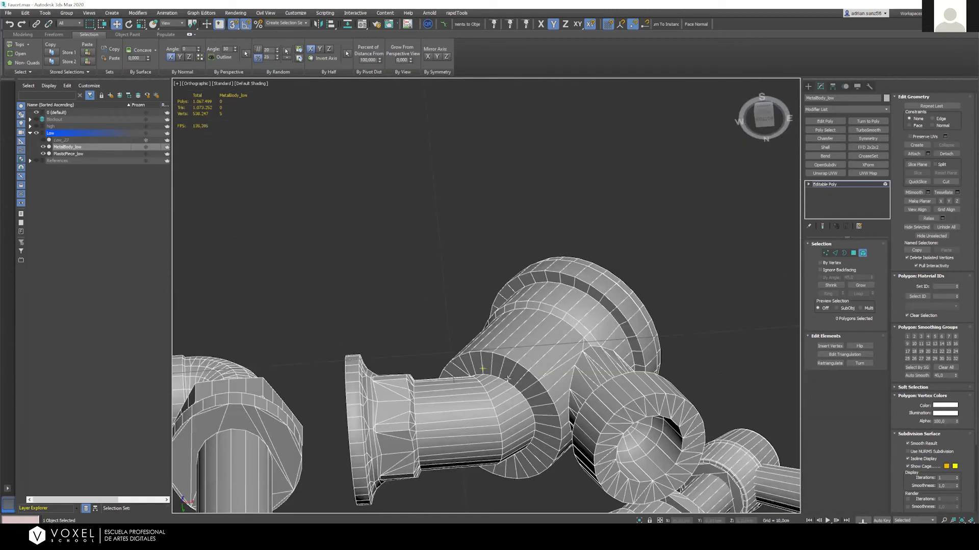
{"action": "middle_click_drag", "start_coordinate": [435, 377], "coordinate": [480, 235], "text": "alt"}
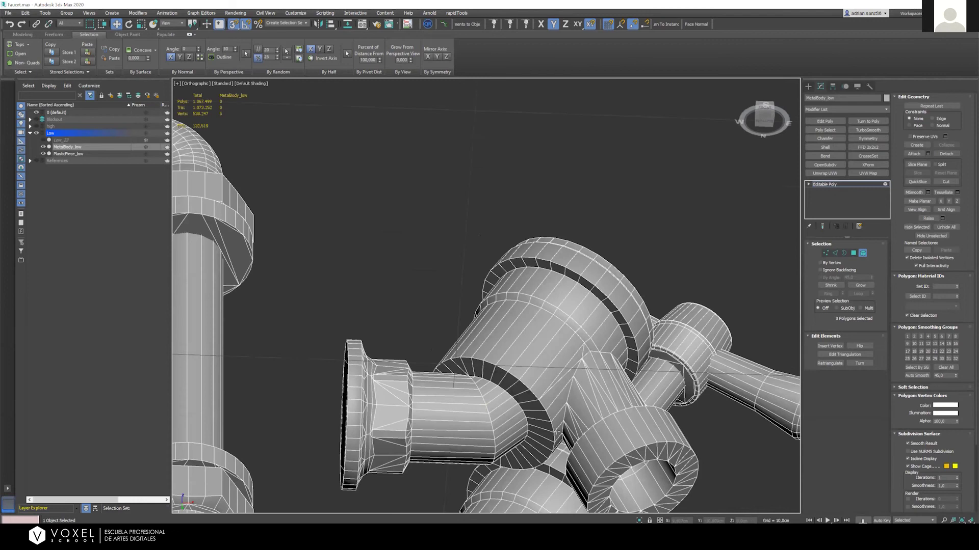
Examine the MetalBody_low wireframe from several angles around the duplicated valve body and the main faucet
{"action": "middle_click_drag", "start_coordinate": [457, 367], "coordinate": [647, 273], "text": "alt"}
{"action": "middle_click_drag", "start_coordinate": [592, 382], "coordinate": [465, 215], "text": "alt"}
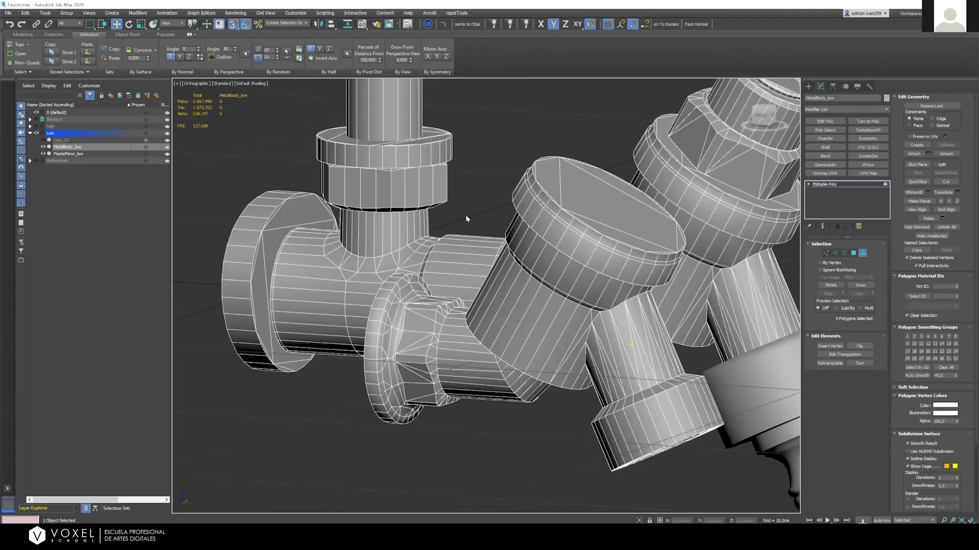
{"action": "scroll", "coordinate": [525, 214], "scroll_direction": "up", "scroll_amount": 4}
{"action": "middle_click_drag", "start_coordinate": [526, 214], "coordinate": [529, 301], "text": "alt"}
{"action": "scroll", "coordinate": [529, 306], "scroll_direction": "down", "scroll_amount": 4}
{"action": "scroll", "coordinate": [529, 306], "scroll_direction": "up", "scroll_amount": 3}
{"action": "middle_click_drag", "start_coordinate": [519, 299], "coordinate": [442, 210], "text": "alt"}
{"action": "middle_click_drag", "start_coordinate": [542, 281], "coordinate": [545, 350], "text": "alt"}
{"action": "scroll", "coordinate": [517, 254], "scroll_direction": "down", "scroll_amount": 3}
{"action": "scroll", "coordinate": [517, 252], "scroll_direction": "up", "scroll_amount": 3}
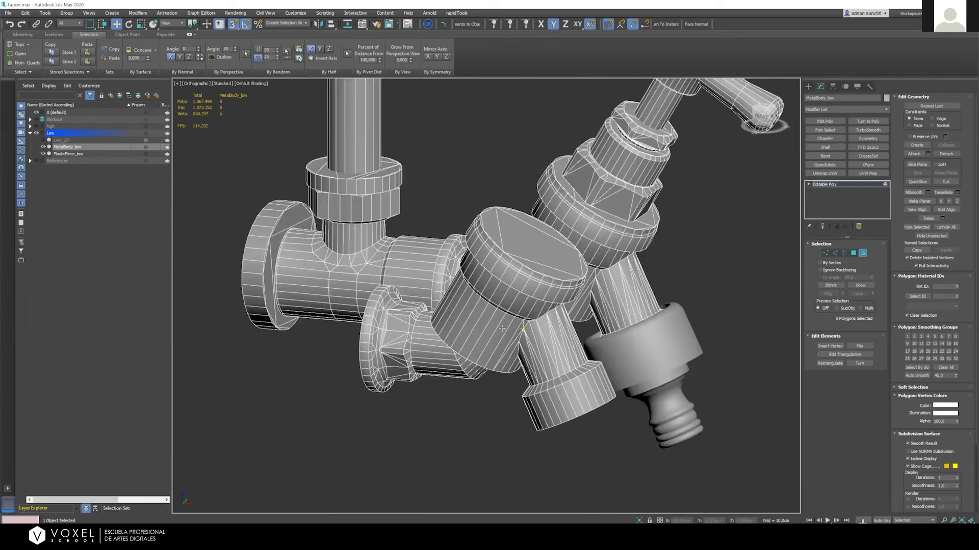
{"action": "middle_click_drag", "start_coordinate": [549, 273], "coordinate": [512, 340], "text": "alt"}
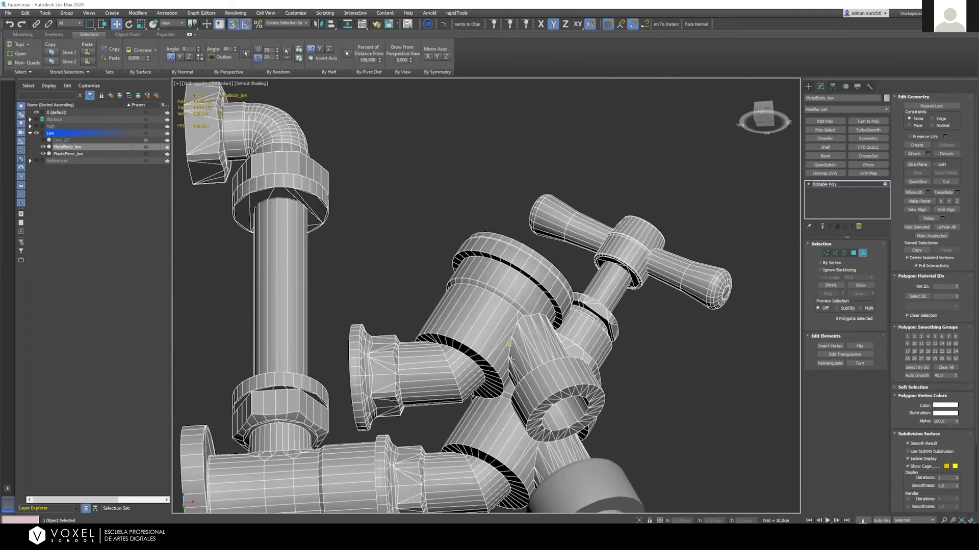
{"action": "mouse_move", "coordinate": [508, 295]}
{"action": "middle_mouse_down", "text": "alt"}
{"action": "mouse_move", "coordinate": [423, 352]}
{"action": "mouse_move", "coordinate": [500, 297]}
{"action": "middle_mouse_up", "text": "alt"}
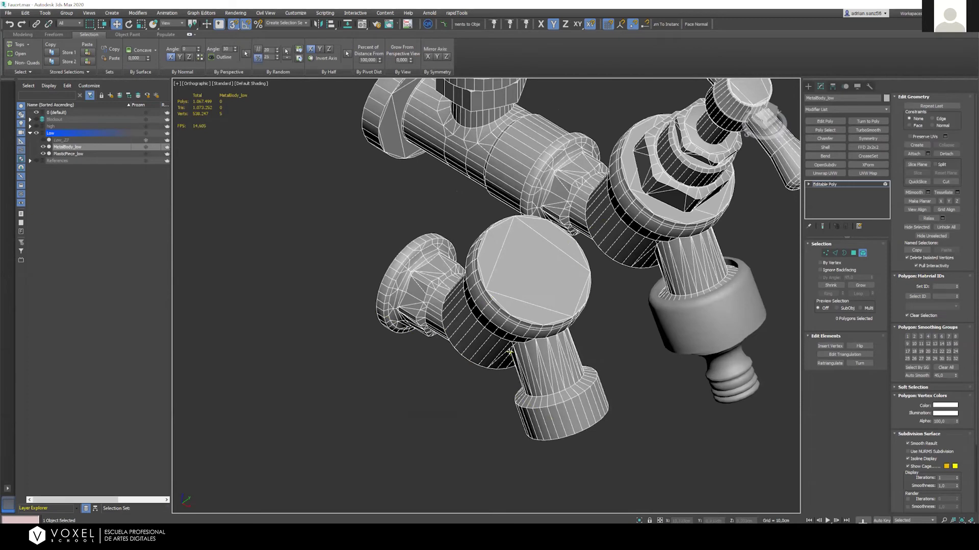
{"action": "middle_click_drag", "start_coordinate": [442, 430], "coordinate": [310, 156], "text": "alt"}
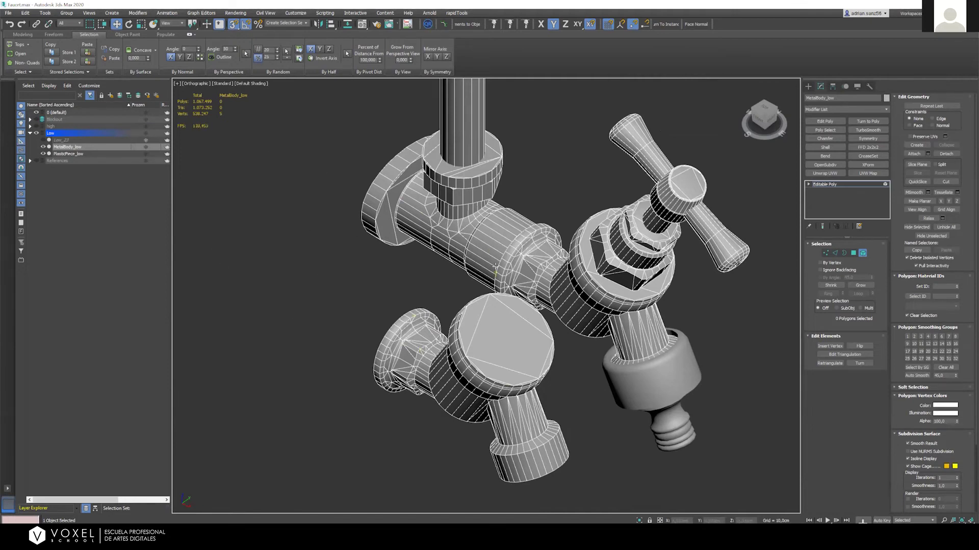
{"action": "scroll", "coordinate": [450, 302], "scroll_direction": "down", "scroll_amount": 2}
{"action": "scroll", "coordinate": [546, 340], "scroll_direction": "up", "scroll_amount": 2}
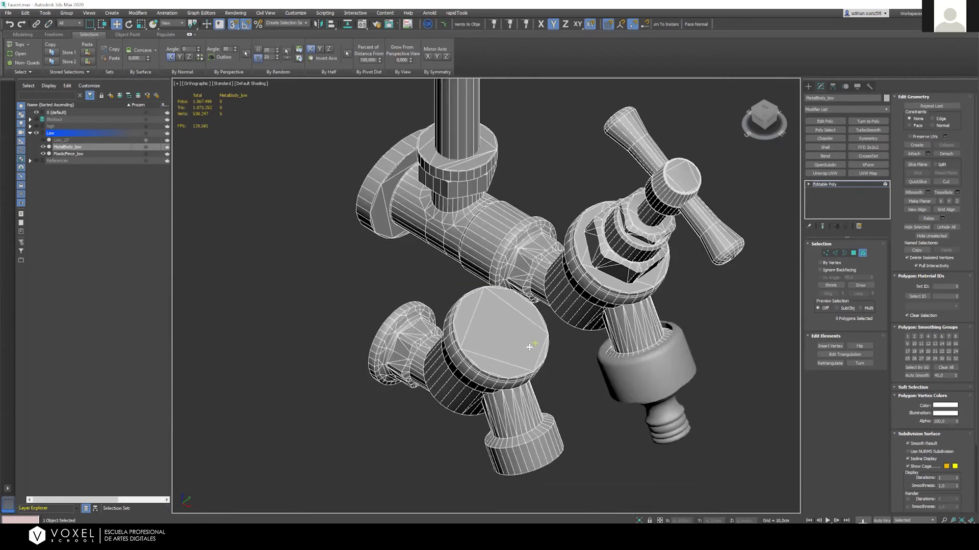
Delete the duplicated valve body element standing beside the main faucet in MetalBody_low
{"action": "left_click", "coordinate": [520, 340]}
{"action": "middle_click_drag", "start_coordinate": [520, 342], "coordinate": [492, 336], "text": "alt"}
{"action": "mouse_move", "coordinate": [492, 336]}
{"action": "left_mouse_down"}
{"action": "mouse_move", "coordinate": [458, 377]}
{"action": "mouse_move", "coordinate": [484, 347]}
{"action": "left_mouse_up"}
{"action": "key", "text": "Delete"}
{"action": "left_click", "coordinate": [485, 347]}
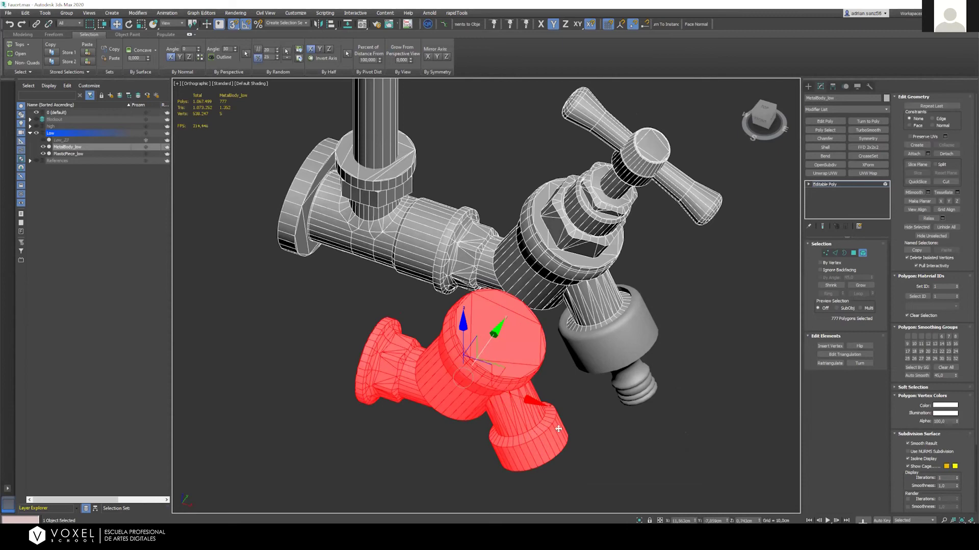
{"action": "scroll", "coordinate": [514, 253], "scroll_direction": "down", "scroll_amount": 3}
{"action": "middle_click_drag", "start_coordinate": [514, 253], "coordinate": [530, 255], "text": "alt"}
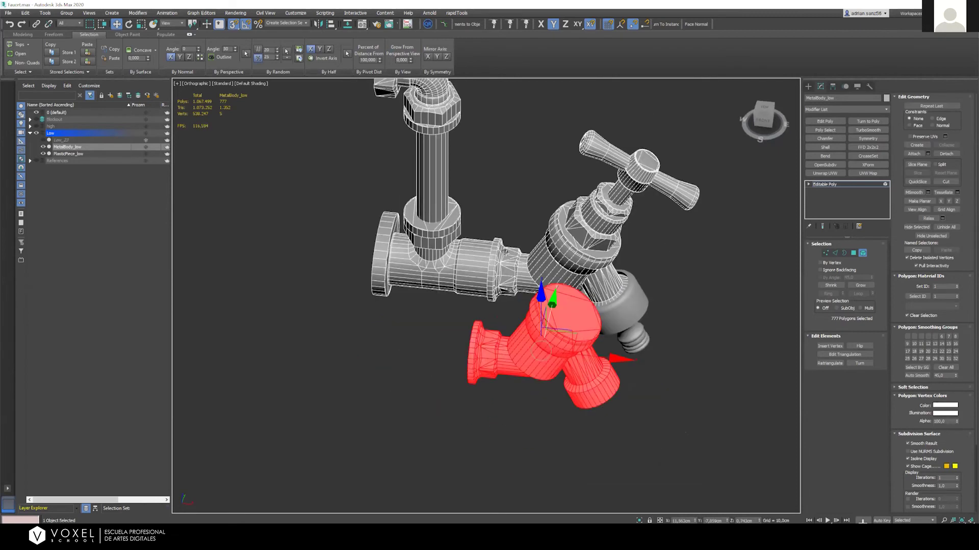
{"action": "middle_click_drag", "start_coordinate": [513, 356], "coordinate": [493, 375], "text": "alt"}
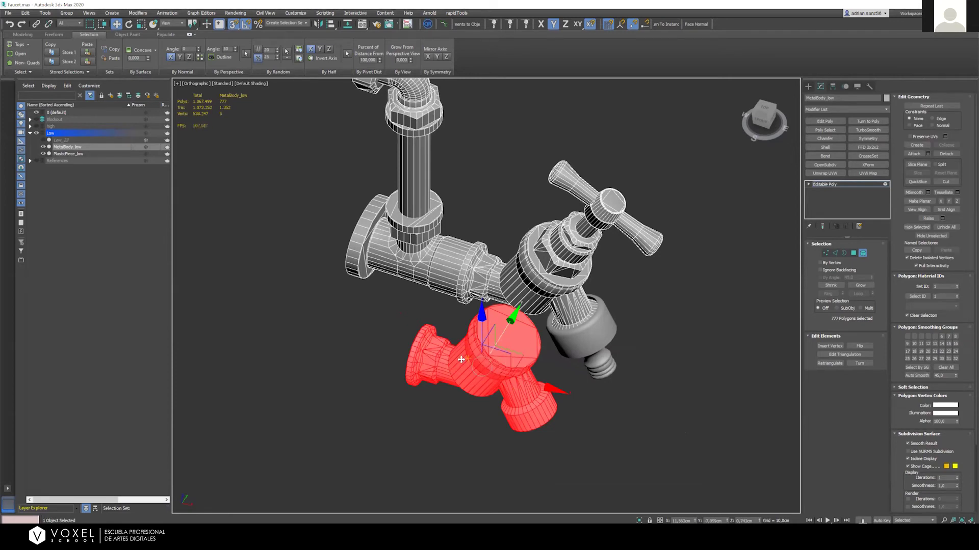
{"action": "key", "text": "f"}
{"action": "middle_click_drag", "start_coordinate": [489, 330], "coordinate": [461, 380], "text": "alt"}
{"action": "scroll", "coordinate": [461, 398], "scroll_direction": "down", "scroll_amount": 4}
{"action": "scroll", "coordinate": [556, 324], "scroll_direction": "up", "scroll_amount": 3}
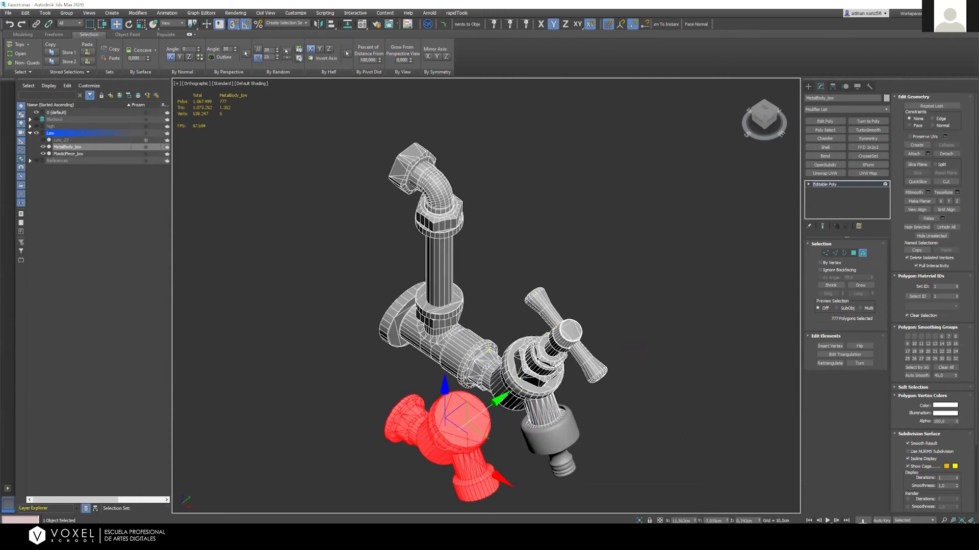
{"action": "key", "text": "Delete"}
{"action": "scroll", "coordinate": [412, 295], "scroll_direction": "up", "scroll_amount": 2}
{"action": "middle_click_drag", "start_coordinate": [414, 294], "coordinate": [489, 245], "text": "alt"}
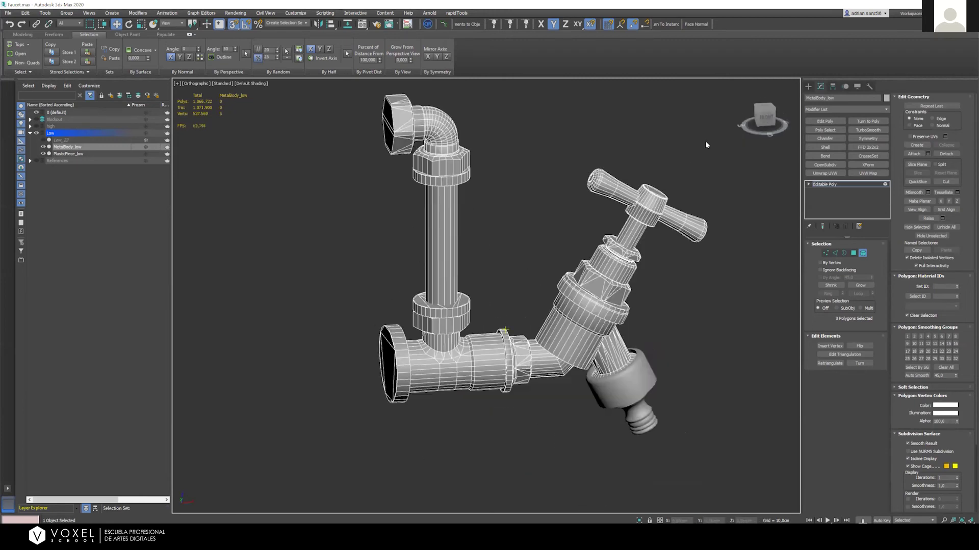
Switch to the front view, leave element editing and deselect MetalBody_low
{"action": "left_click", "coordinate": [767, 115]}
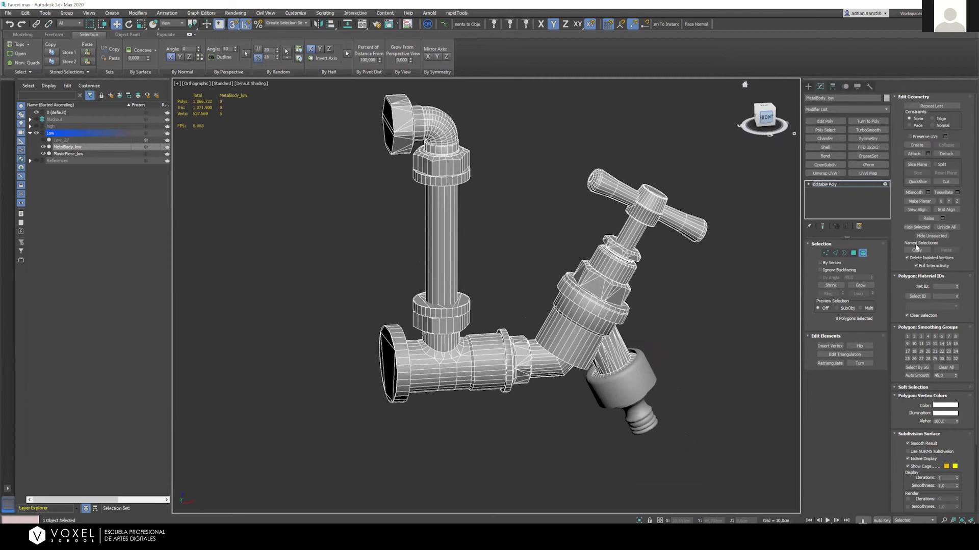
{"action": "left_click", "coordinate": [863, 254]}
{"action": "left_click", "coordinate": [553, 181]}
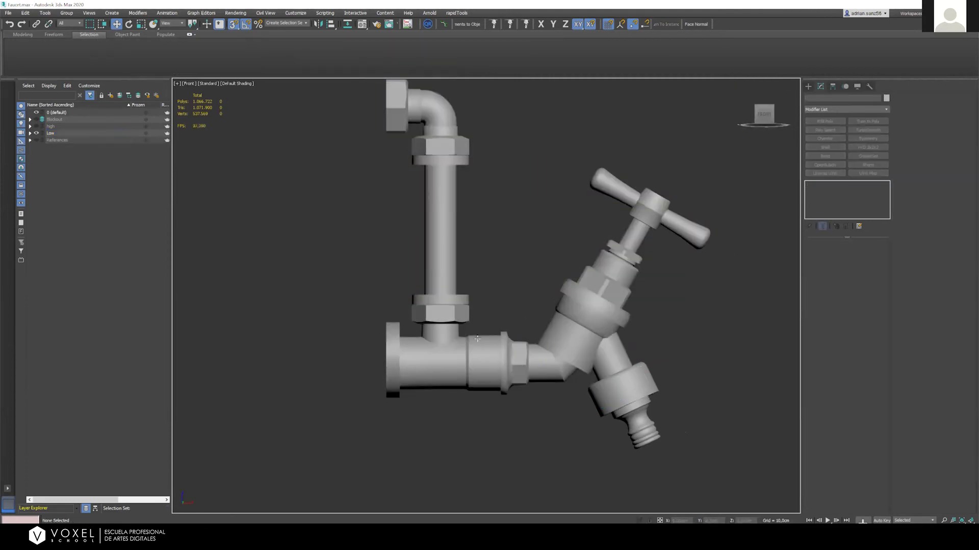
Show the Blockout layer to compare it with the low-poly faucet, and hide and collapse the layer again
{"action": "scroll", "coordinate": [438, 197], "scroll_direction": "down", "scroll_amount": 4}
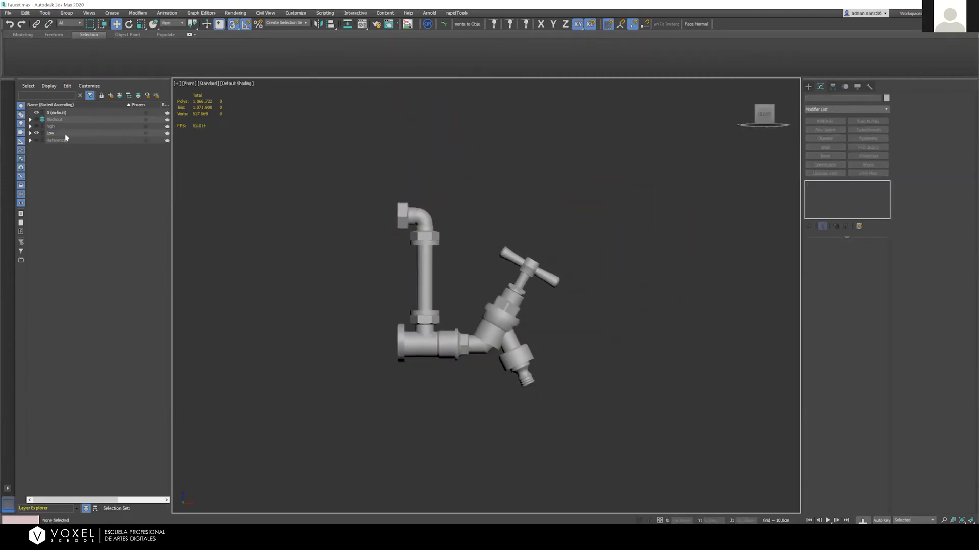
{"action": "left_click", "coordinate": [36, 119]}
{"action": "left_click", "coordinate": [30, 119]}
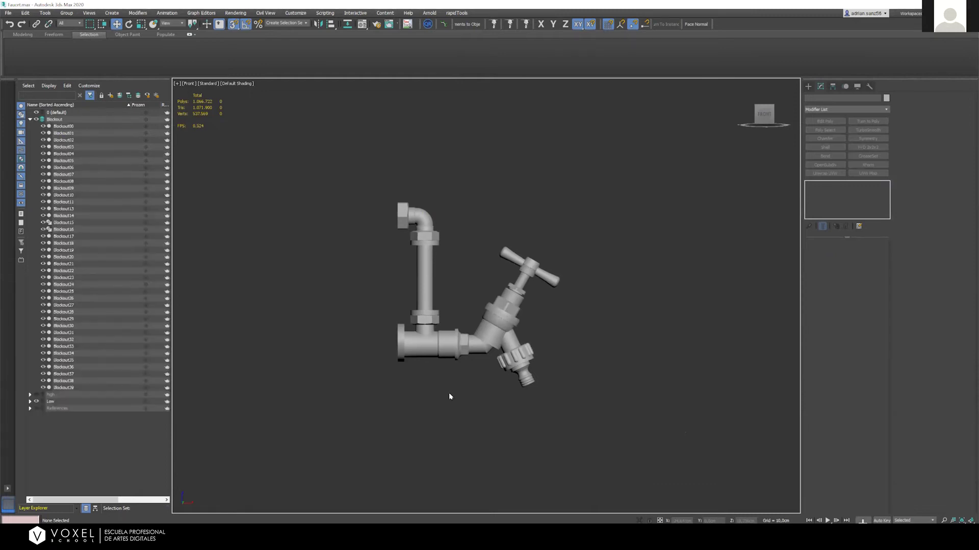
{"action": "scroll", "coordinate": [525, 278], "scroll_direction": "up", "scroll_amount": 5}
{"action": "scroll", "coordinate": [461, 353], "scroll_direction": "up", "scroll_amount": 1}
{"action": "scroll", "coordinate": [465, 286], "scroll_direction": "down", "scroll_amount": 1}
{"action": "scroll", "coordinate": [420, 408], "scroll_direction": "up", "scroll_amount": 2}
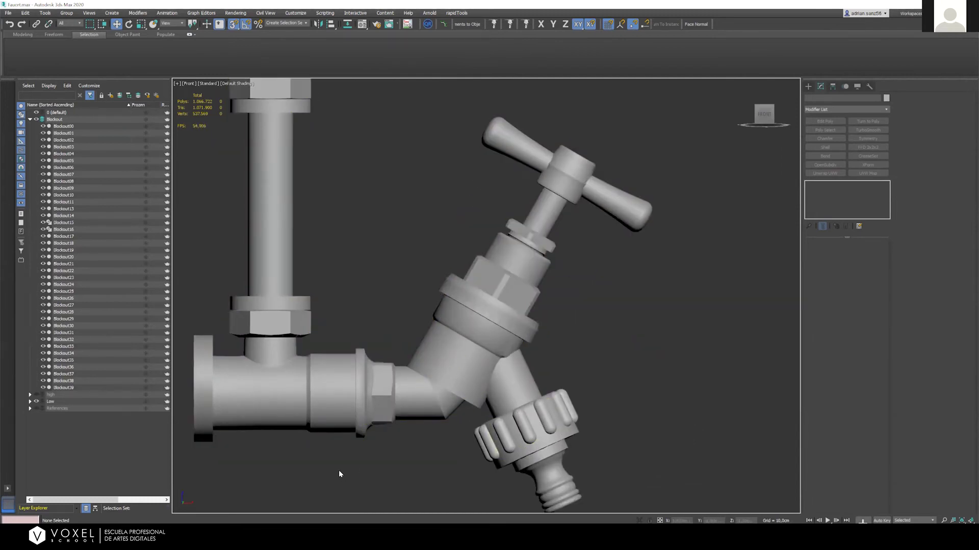
{"action": "middle_click_drag", "start_coordinate": [414, 345], "coordinate": [363, 368], "text": "alt"}
{"action": "scroll", "coordinate": [510, 316], "scroll_direction": "down", "scroll_amount": 1}
{"action": "scroll", "coordinate": [505, 325], "scroll_direction": "up", "scroll_amount": 3}
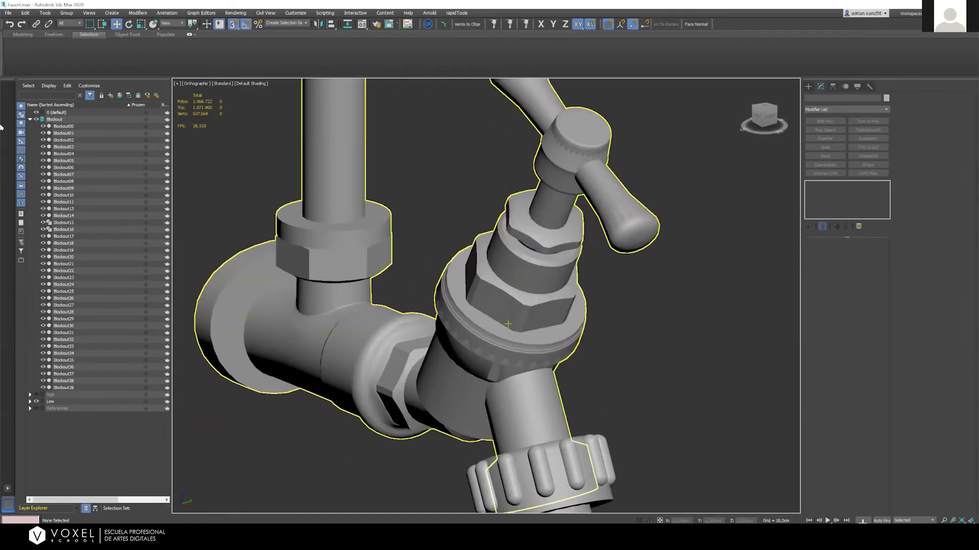
{"action": "left_click", "coordinate": [36, 120]}
{"action": "left_click", "coordinate": [31, 119]}
Select MetalBody_low and isolate it in the viewport
{"action": "left_click", "coordinate": [518, 330]}
{"action": "left_click", "coordinate": [511, 333]}
{"action": "middle_click_drag", "start_coordinate": [421, 291], "coordinate": [445, 266], "text": "alt"}
{"action": "middle_click_drag", "start_coordinate": [449, 358], "coordinate": [309, 442], "text": "alt"}
{"action": "middle_click_drag", "start_coordinate": [444, 291], "coordinate": [566, 406], "text": "alt"}
{"action": "key", "text": "alt+q"}
{"action": "scroll", "coordinate": [561, 403], "scroll_direction": "up", "scroll_amount": 4}
{"action": "middle_click_drag", "start_coordinate": [525, 440], "coordinate": [482, 413]}
{"action": "scroll", "coordinate": [483, 394], "scroll_direction": "up", "scroll_amount": 3}
{"action": "scroll", "coordinate": [453, 382], "scroll_direction": "down", "scroll_amount": 4}
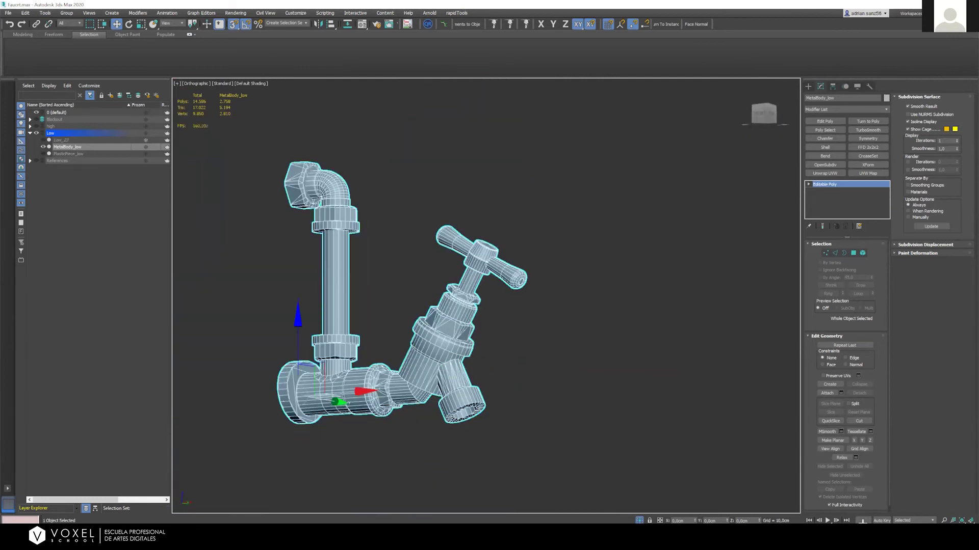
Clone the stem cylinder under the handle as an element beside the faucet, and delete the clone
{"action": "middle_click_drag", "start_coordinate": [454, 345], "coordinate": [450, 391], "text": "alt"}
{"action": "scroll", "coordinate": [432, 360], "scroll_direction": "up", "scroll_amount": 2}
{"action": "left_click", "coordinate": [461, 264]}
{"action": "middle_click_drag", "start_coordinate": [463, 276], "coordinate": [510, 326], "text": "alt"}
{"action": "left_click_drag", "start_coordinate": [408, 234], "coordinate": [536, 317], "text": "shift"}
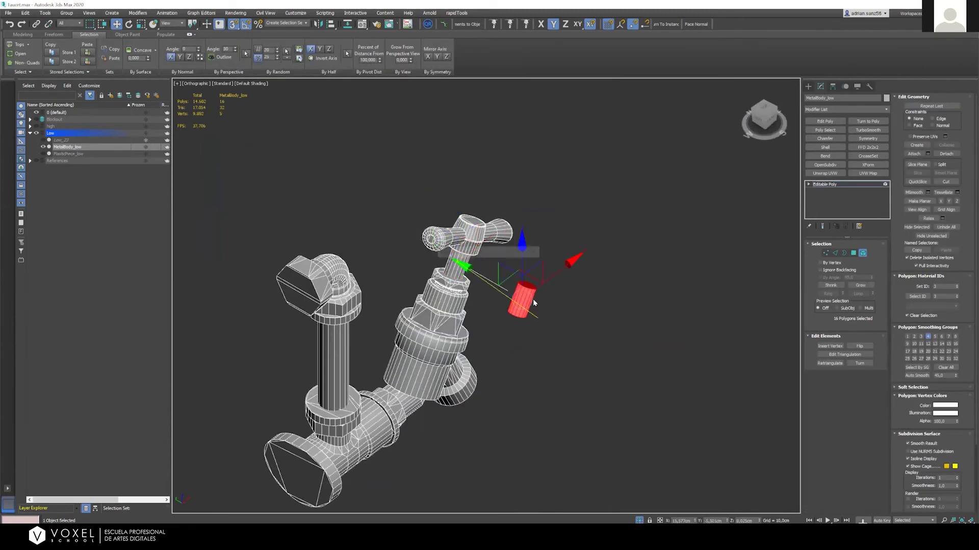
{"action": "left_click", "coordinate": [520, 279]}
{"action": "mouse_move", "coordinate": [521, 283]}
{"action": "middle_mouse_down", "text": "alt"}
{"action": "mouse_move", "coordinate": [562, 200]}
{"action": "mouse_move", "coordinate": [513, 215]}
{"action": "mouse_move", "coordinate": [476, 259]}
{"action": "middle_mouse_up", "text": "alt"}
{"action": "key", "text": "Delete"}
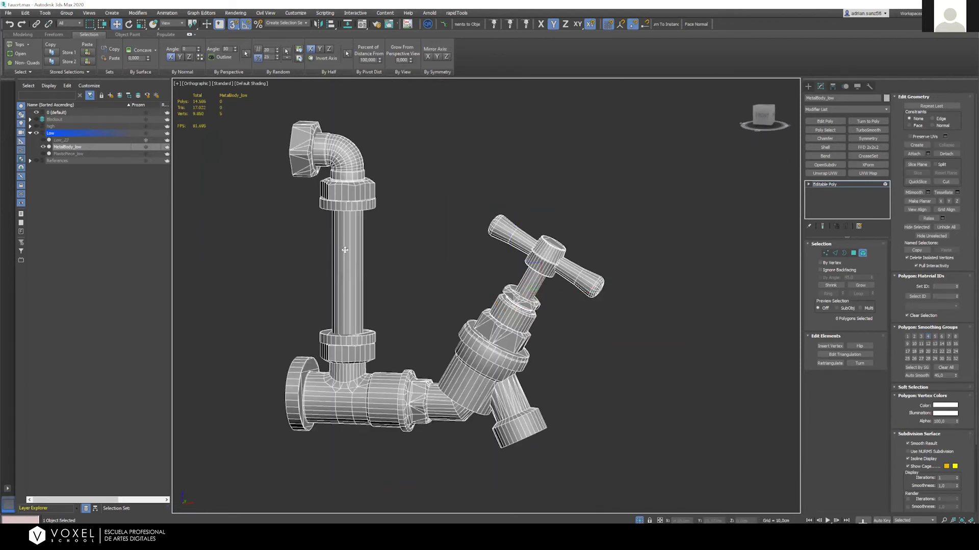
Clone the hexagonal nut below the pipe elbow as an element to inspect its caps, and delete the clone
{"action": "left_click", "coordinate": [345, 250]}
{"action": "left_click", "coordinate": [354, 190]}
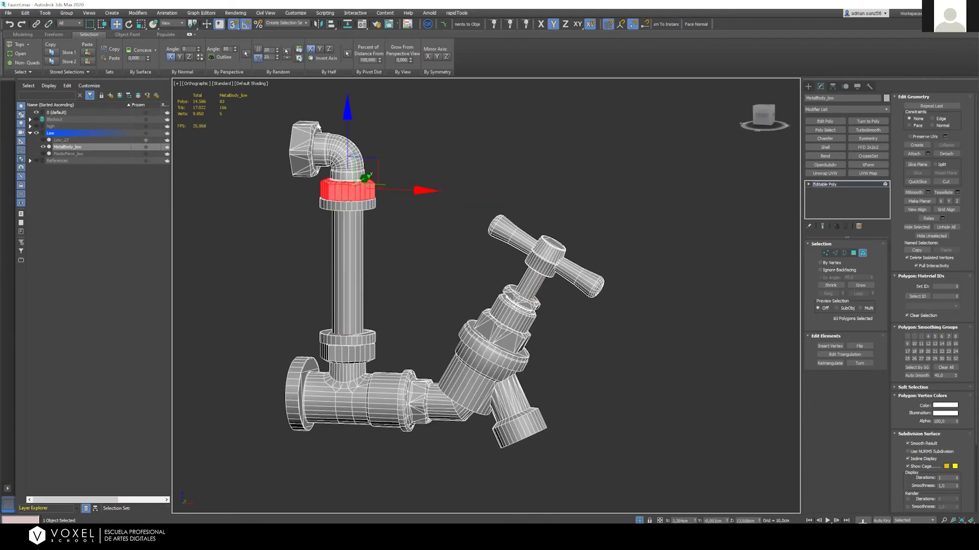
{"action": "scroll", "coordinate": [329, 145], "scroll_direction": "up", "scroll_amount": 6}
{"action": "middle_click_drag", "start_coordinate": [326, 163], "coordinate": [413, 275], "text": "alt"}
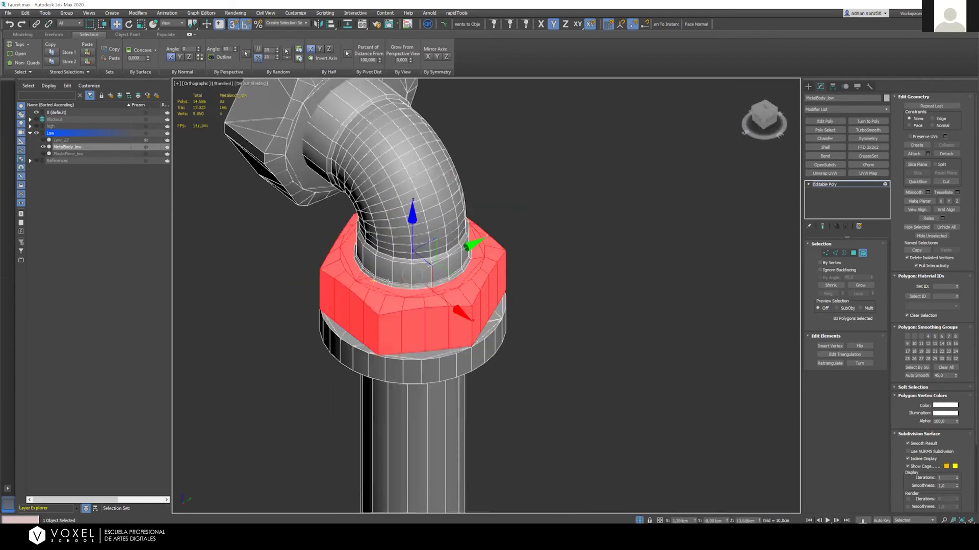
{"action": "left_click", "coordinate": [522, 234]}
{"action": "left_click", "coordinate": [409, 301]}
{"action": "mouse_move", "coordinate": [473, 248]}
{"action": "left_mouse_down", "text": "shift"}
{"action": "mouse_move", "coordinate": [641, 162]}
{"action": "mouse_move", "coordinate": [579, 202]}
{"action": "left_mouse_up", "text": "shift"}
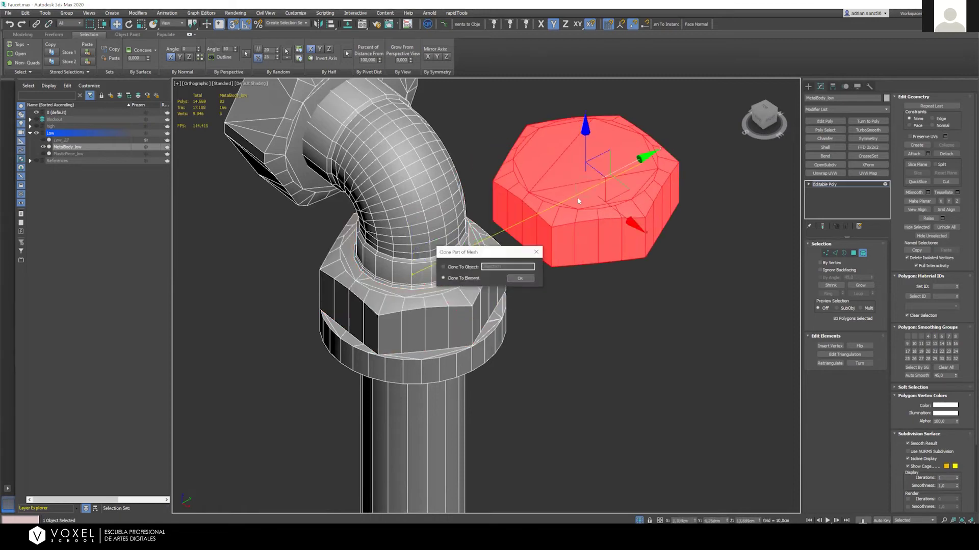
{"action": "left_click", "coordinate": [520, 279]}
{"action": "middle_click_drag", "start_coordinate": [472, 289], "coordinate": [402, 337], "text": "alt"}
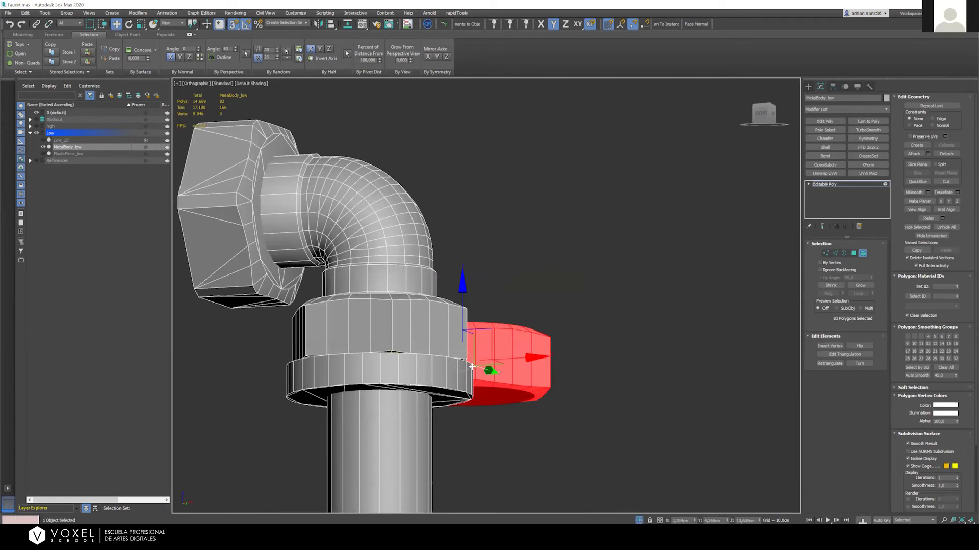
{"action": "middle_click_drag", "start_coordinate": [505, 418], "coordinate": [521, 383], "text": "alt"}
{"action": "key", "text": "Delete"}
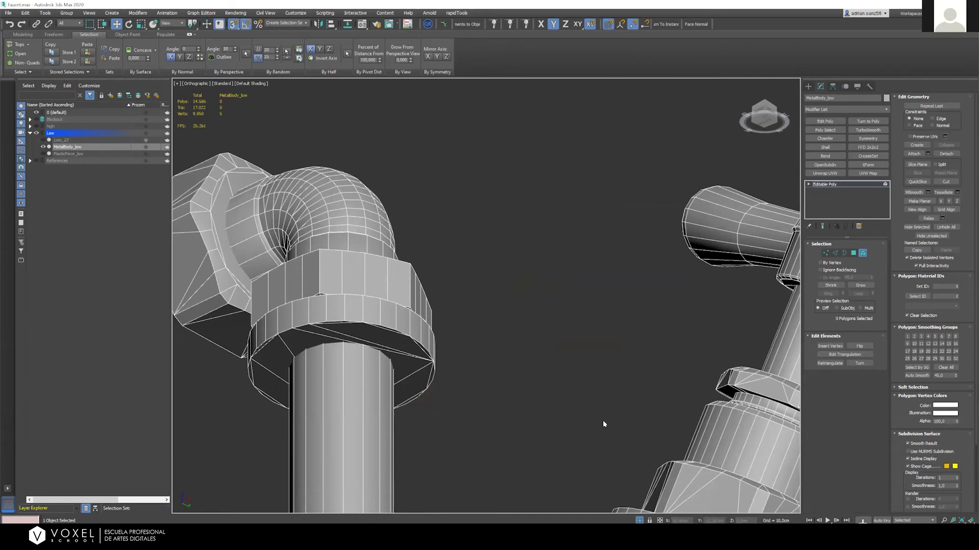
Examine the isolated metal body's end caps, elbow, pipe and valve from several angles
{"action": "scroll", "coordinate": [549, 339], "scroll_direction": "down", "scroll_amount": 6}
{"action": "middle_click_drag", "start_coordinate": [533, 340], "coordinate": [459, 305], "text": "alt"}
{"action": "scroll", "coordinate": [459, 306], "scroll_direction": "up", "scroll_amount": 5}
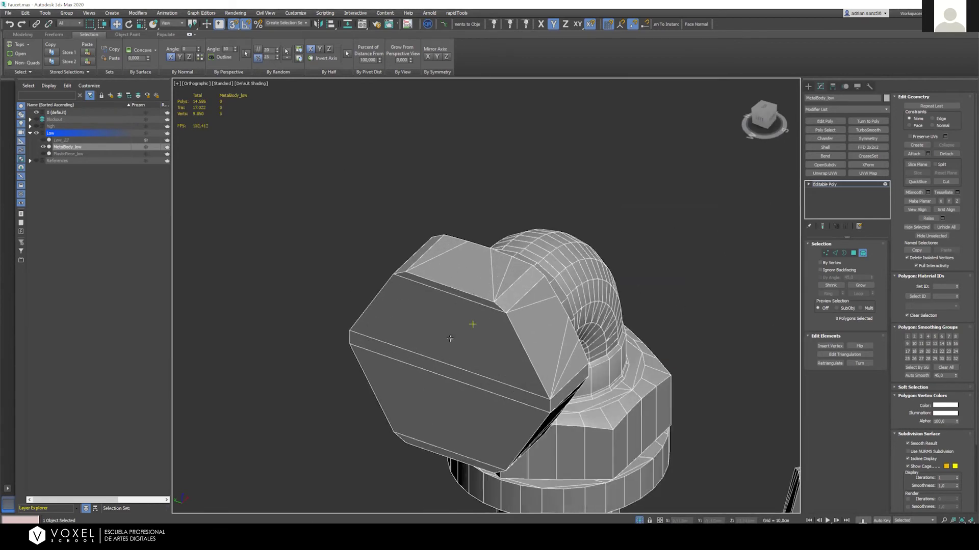
{"action": "scroll", "coordinate": [400, 208], "scroll_direction": "down", "scroll_amount": 8}
{"action": "scroll", "coordinate": [436, 403], "scroll_direction": "up", "scroll_amount": 2}
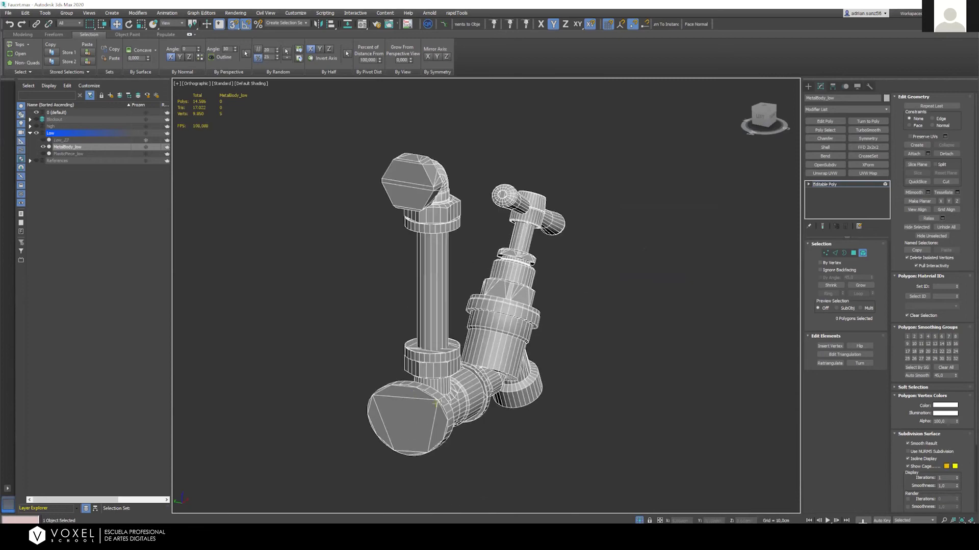
{"action": "middle_click_drag", "start_coordinate": [398, 400], "coordinate": [473, 208], "text": "alt"}
{"action": "middle_click_drag", "start_coordinate": [392, 213], "coordinate": [419, 175], "text": "alt"}
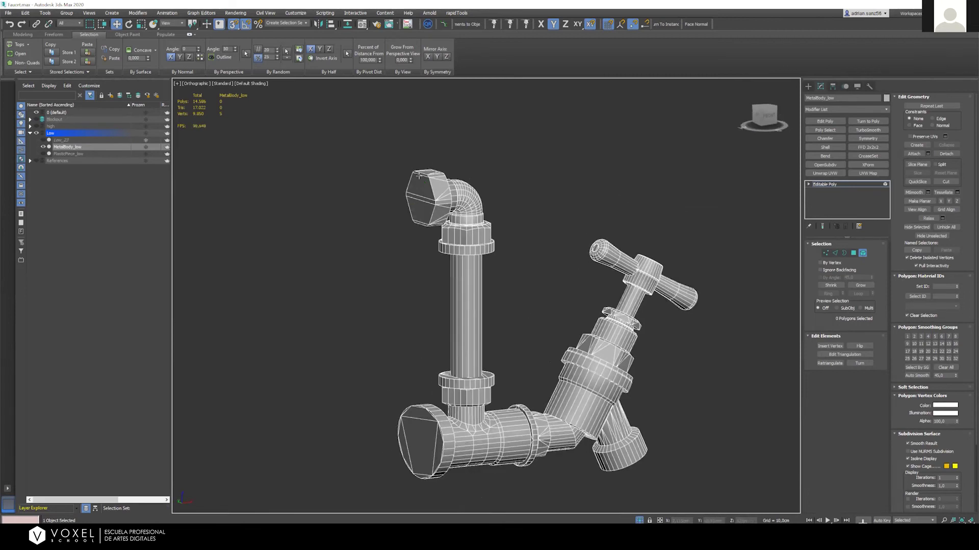
{"action": "middle_click_drag", "start_coordinate": [449, 215], "coordinate": [362, 214], "text": "alt"}
{"action": "scroll", "coordinate": [433, 263], "scroll_direction": "down", "scroll_amount": 3}
{"action": "middle_click_drag", "start_coordinate": [432, 263], "coordinate": [440, 260]}
{"action": "scroll", "coordinate": [419, 259], "scroll_direction": "up", "scroll_amount": 4}
{"action": "middle_click_drag", "start_coordinate": [467, 204], "coordinate": [626, 277]}
{"action": "middle_click_drag", "start_coordinate": [395, 219], "coordinate": [473, 267], "text": "alt"}
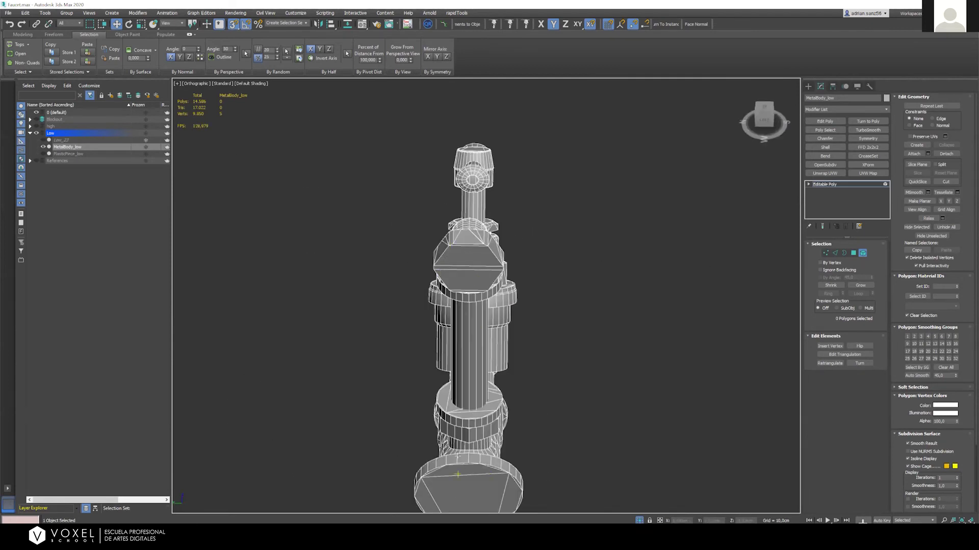
{"action": "middle_click_drag", "start_coordinate": [437, 385], "coordinate": [423, 391], "text": "alt"}
{"action": "scroll", "coordinate": [579, 291], "scroll_direction": "down", "scroll_amount": 3}
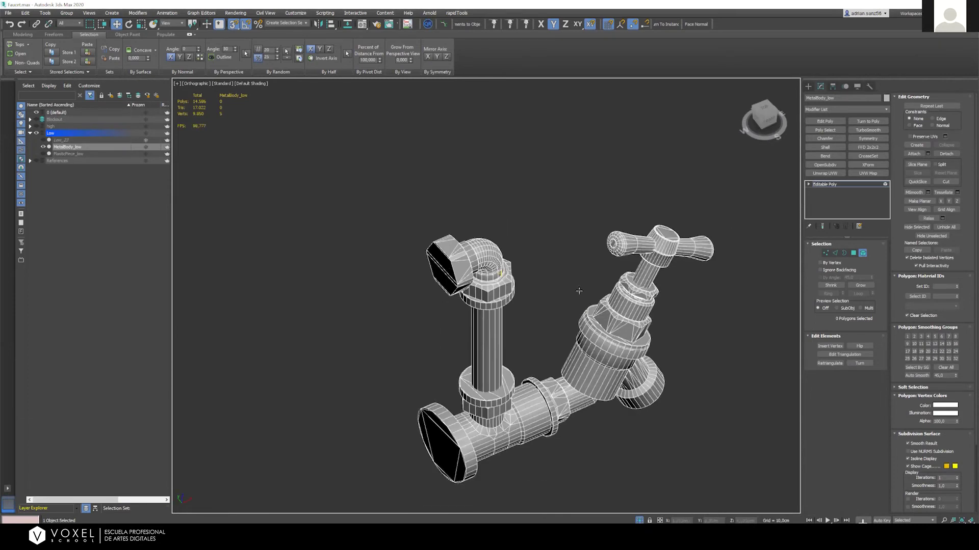
{"action": "scroll", "coordinate": [559, 299], "scroll_direction": "up", "scroll_amount": 3}
{"action": "middle_click_drag", "start_coordinate": [502, 332], "coordinate": [439, 308], "text": "alt"}
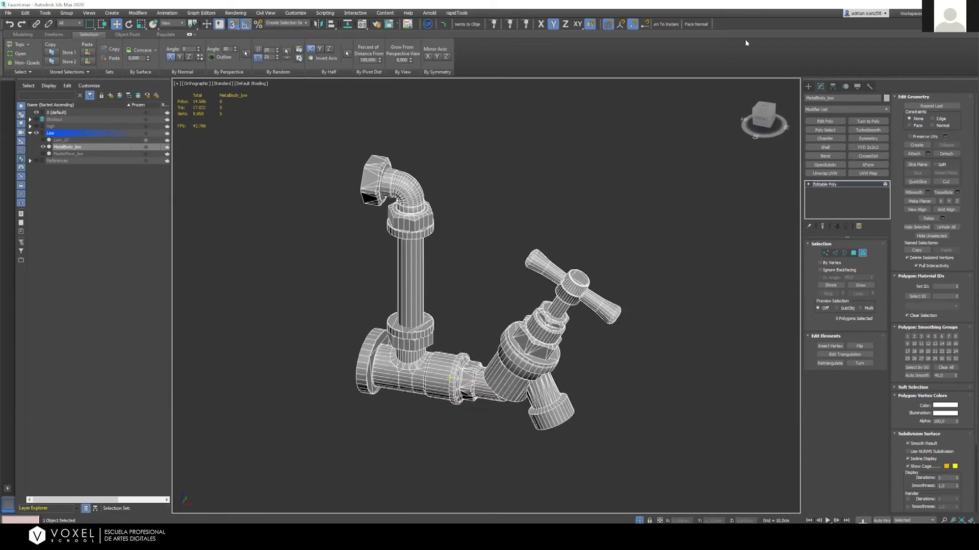
Leave element editing in the front view, deselect the metal body, and show and expand the Blockout layer
{"action": "key", "text": "z"}
{"action": "key", "text": "f"}
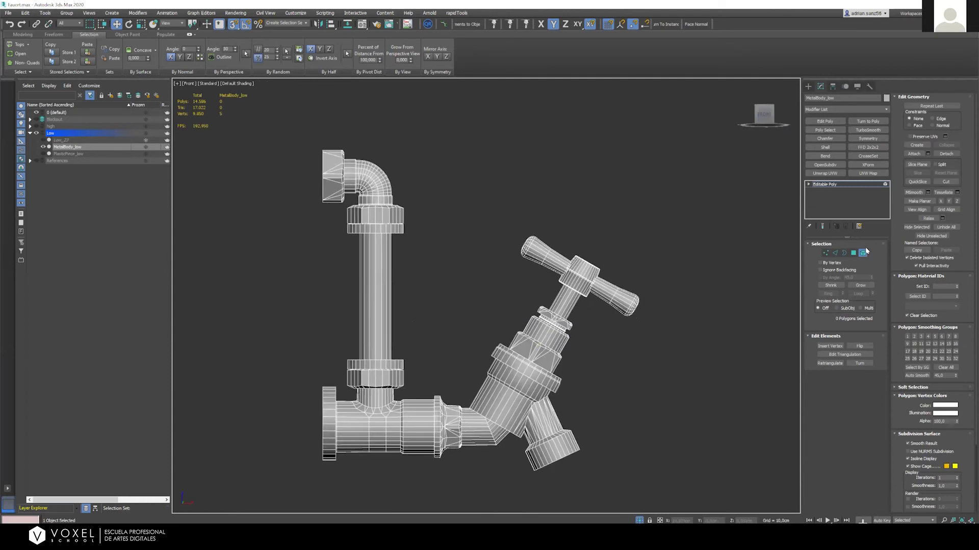
{"action": "left_click", "coordinate": [862, 252]}
{"action": "left_click", "coordinate": [447, 168]}
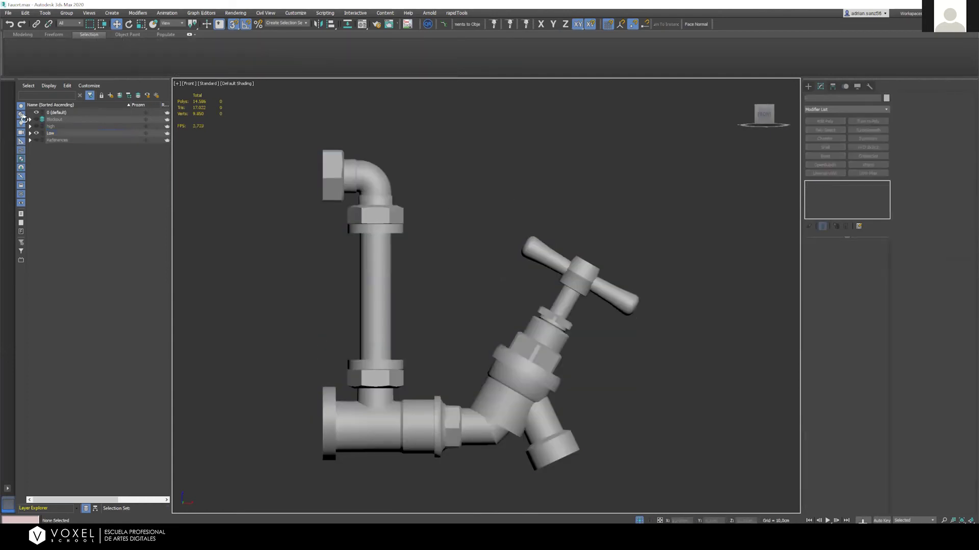
{"action": "left_click", "coordinate": [36, 119]}
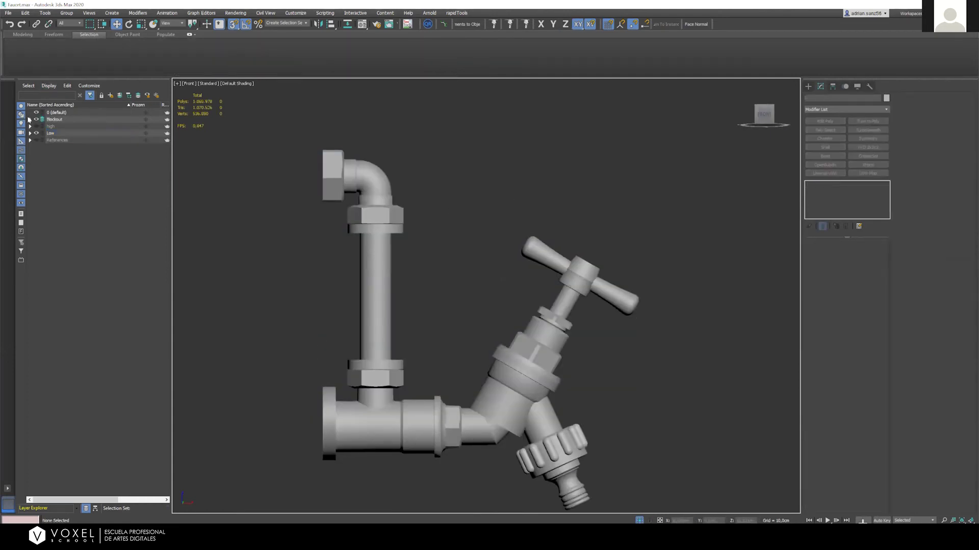
{"action": "left_click", "coordinate": [30, 119]}
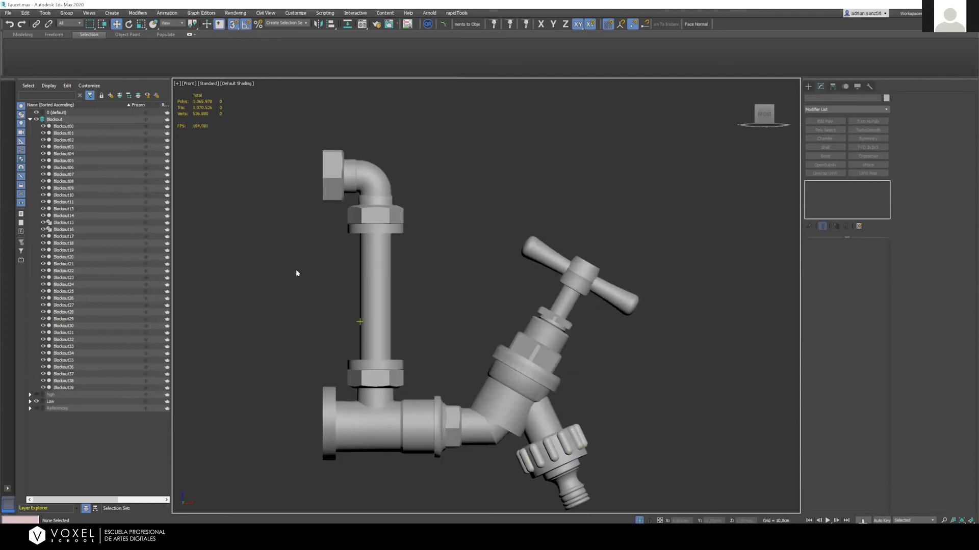
Collapse the Blockout layer and hide the Low layer
{"action": "left_click", "coordinate": [73, 127]}
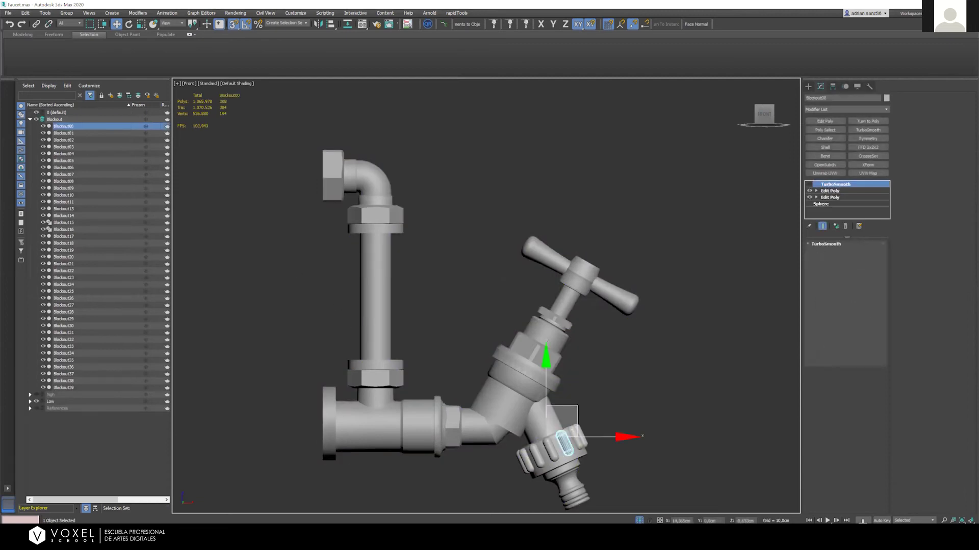
{"action": "left_click", "coordinate": [29, 119]}
{"action": "left_click", "coordinate": [36, 133]}
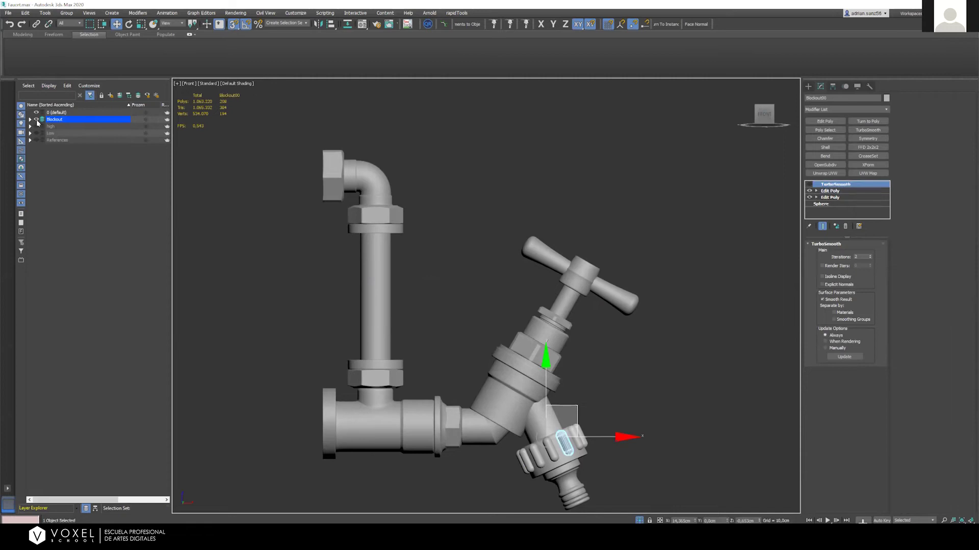
Clone four blockout pieces: the upper elbow, the ring at the vertical pipe's lower end, the angled connector and the valve body
{"action": "left_click", "coordinate": [477, 298]}
{"action": "left_click", "coordinate": [389, 209]}
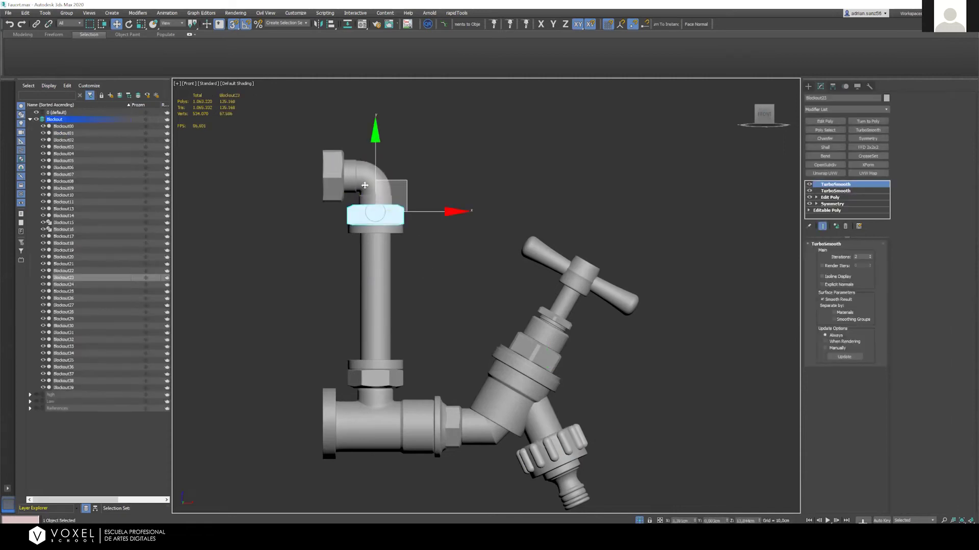
{"action": "left_click", "coordinate": [361, 179]}
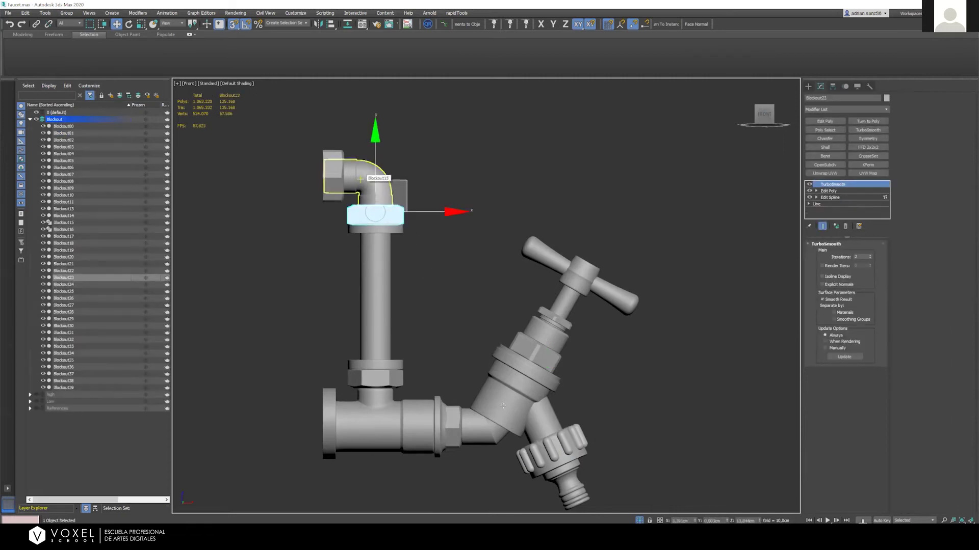
{"action": "left_click", "coordinate": [378, 359], "text": "ctrl"}
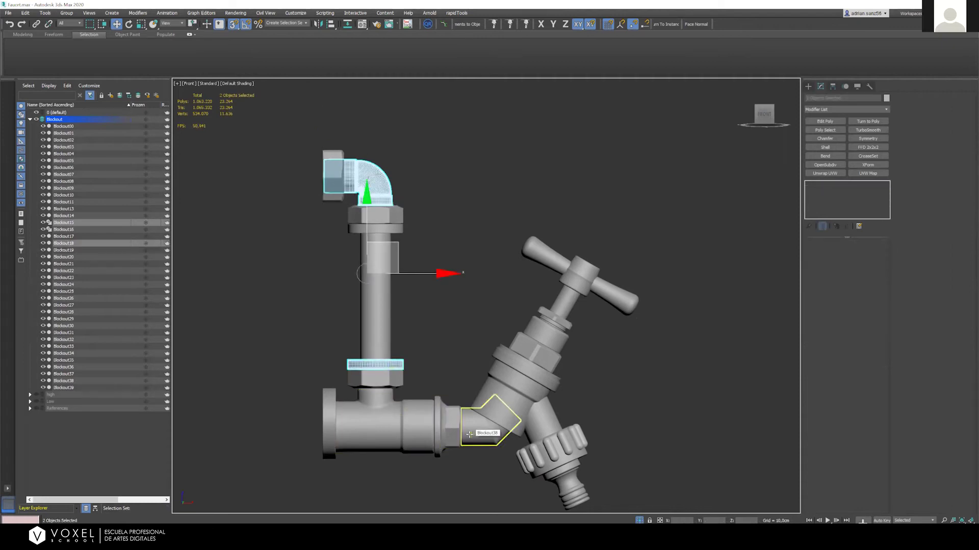
{"action": "left_click", "coordinate": [478, 437], "text": "ctrl"}
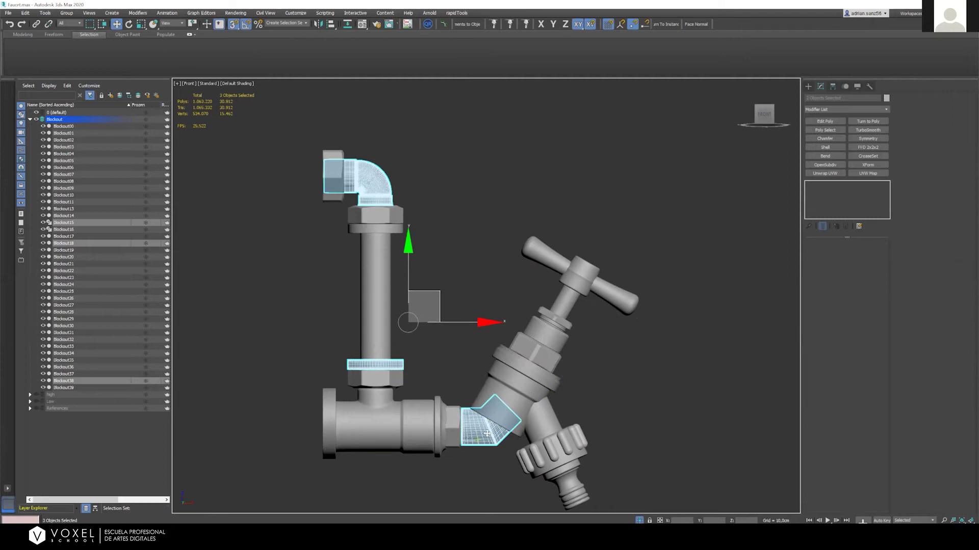
{"action": "left_click", "coordinate": [510, 419], "text": "ctrl"}
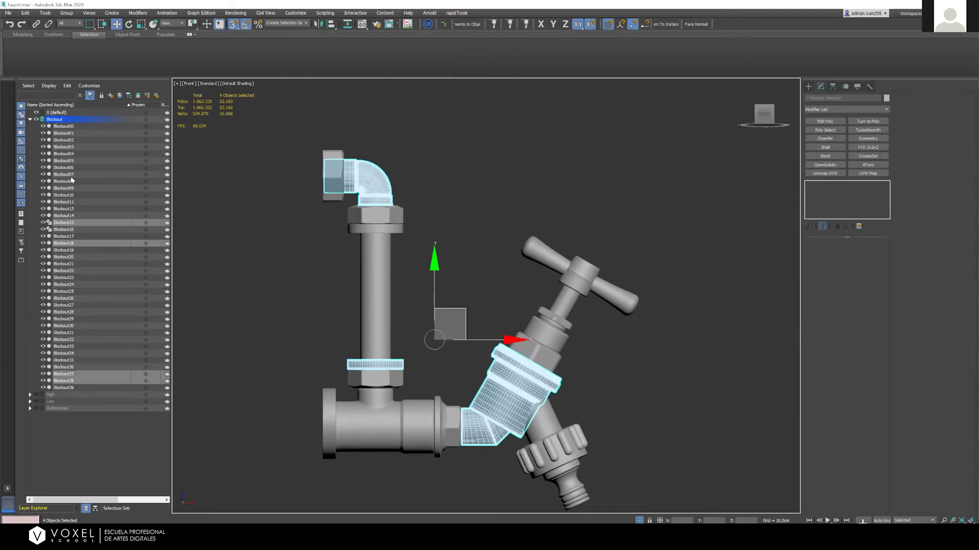
{"action": "right_click", "coordinate": [85, 222]}
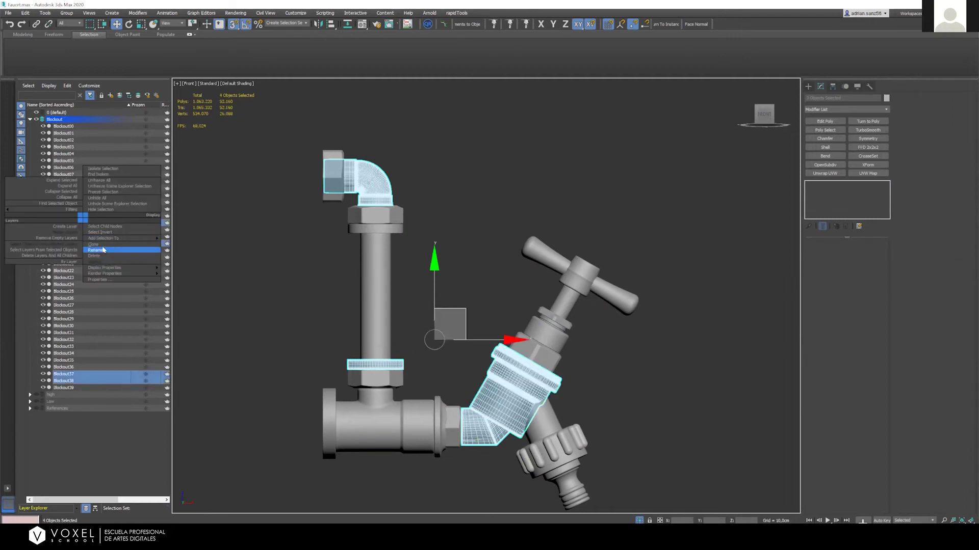
{"action": "left_click", "coordinate": [93, 244]}
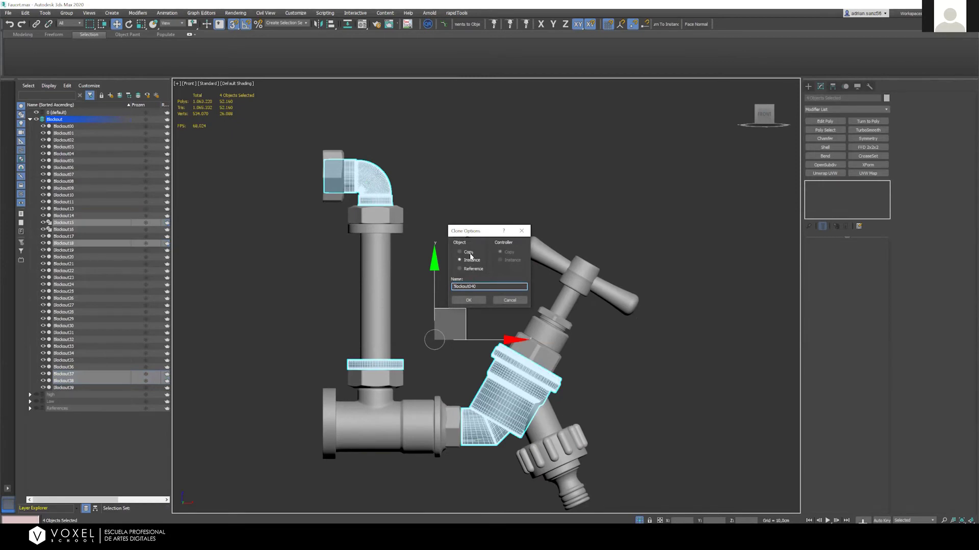
{"action": "left_click", "coordinate": [468, 300]}
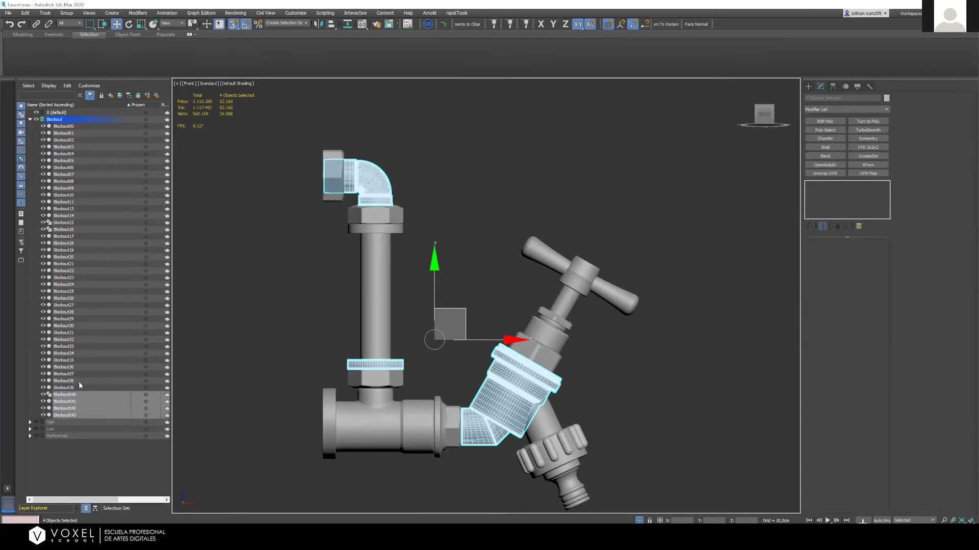
Put the four cloned pieces in a new layer named "test" and hide the Blockout layer
{"action": "right_click", "coordinate": [73, 398]}
{"action": "left_click", "coordinate": [69, 402]}
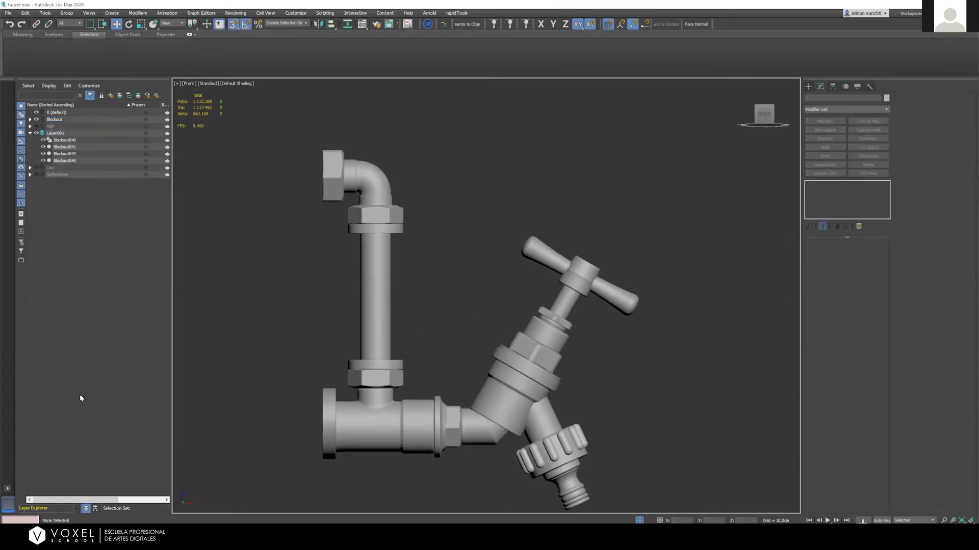
{"action": "double_click", "coordinate": [60, 133]}
{"action": "left_click", "coordinate": [63, 135]}
{"action": "left_click", "coordinate": [65, 133]}
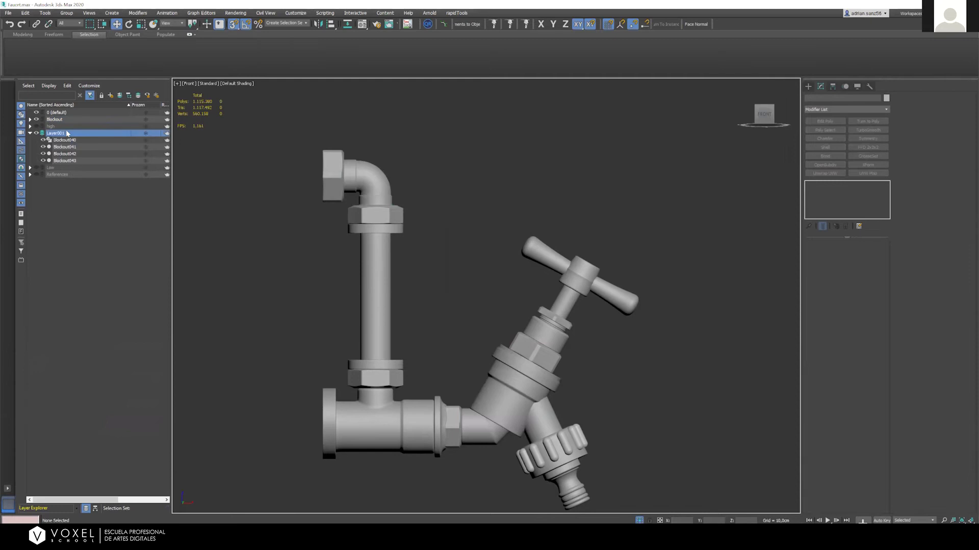
{"action": "left_click", "coordinate": [66, 133]}
{"action": "type", "text": "bal"}
{"action": "key", "text": "Return"}
{"action": "left_click", "coordinate": [36, 120]}
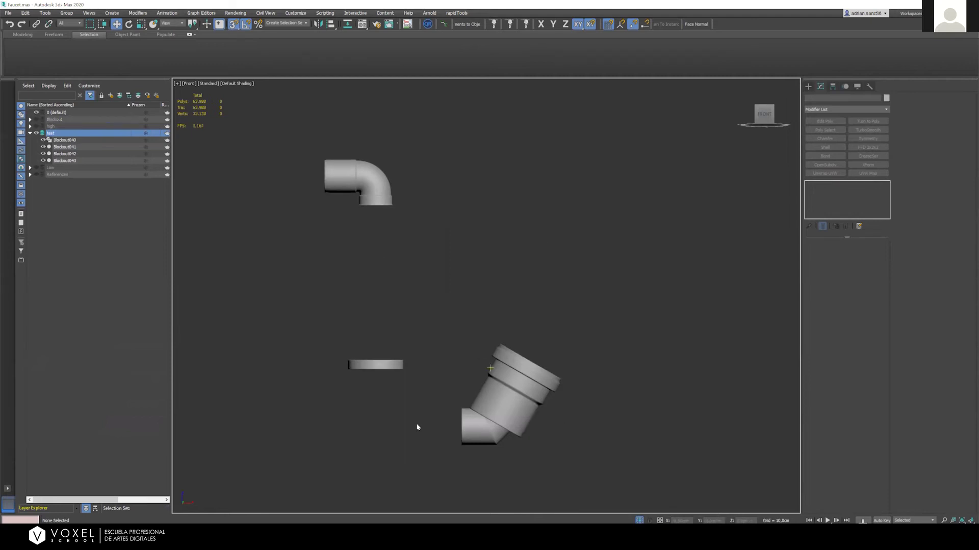
Turn off the TurboSmooth modifier on the cloned elbow
{"action": "scroll", "coordinate": [311, 99], "scroll_direction": "up", "scroll_amount": 5}
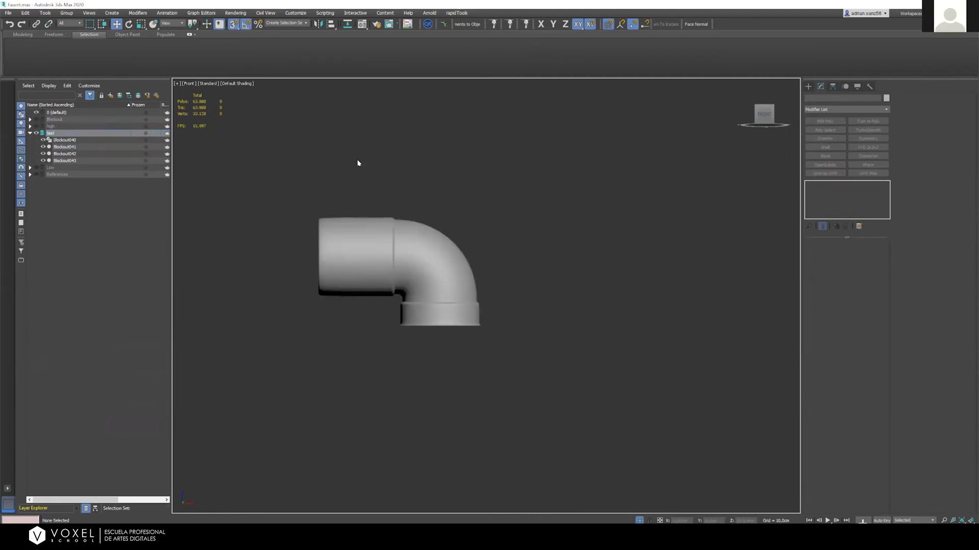
{"action": "left_click", "coordinate": [402, 246]}
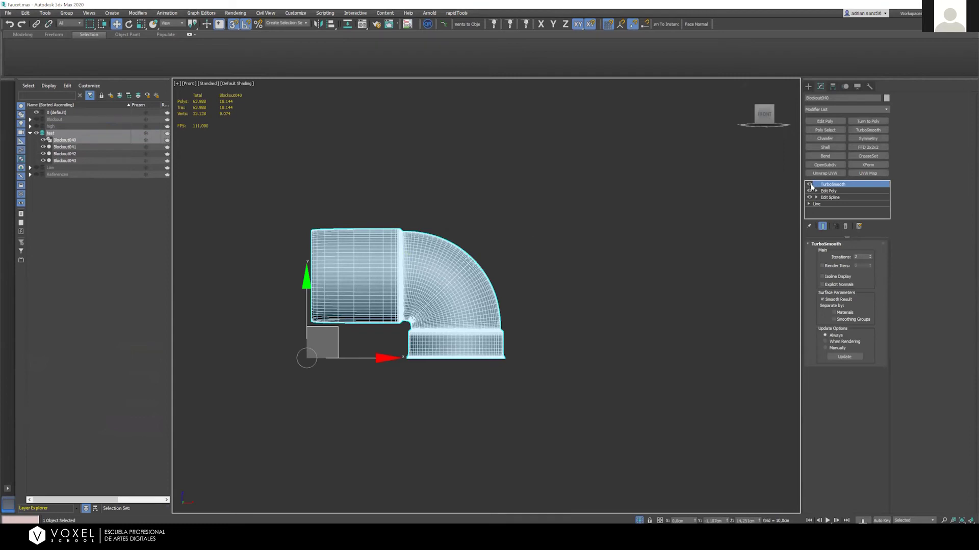
{"action": "left_click", "coordinate": [809, 185]}
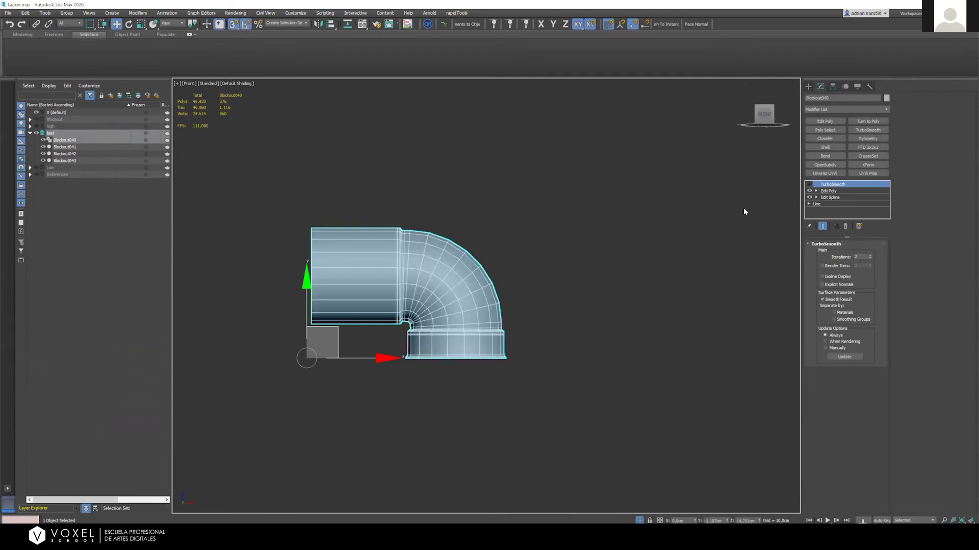
Compare the elbow's mesh with and without its Edit Poly modifier
{"action": "left_click", "coordinate": [810, 191]}
{"action": "left_click", "coordinate": [810, 191]}
{"action": "left_click", "coordinate": [810, 192]}
{"action": "left_click", "coordinate": [810, 191]}
{"action": "left_click", "coordinate": [810, 191]}
{"action": "left_click", "coordinate": [810, 192]}
{"action": "left_click", "coordinate": [810, 191]}
{"action": "left_click", "coordinate": [810, 191]}
Inspect the elbow's unsmoothed mesh and delete its TurboSmooth modifier
{"action": "middle_click_drag", "start_coordinate": [436, 269], "coordinate": [408, 201], "text": "alt"}
{"action": "scroll", "coordinate": [397, 246], "scroll_direction": "up", "scroll_amount": 4}
{"action": "middle_click_drag", "start_coordinate": [513, 452], "coordinate": [518, 249], "text": "alt"}
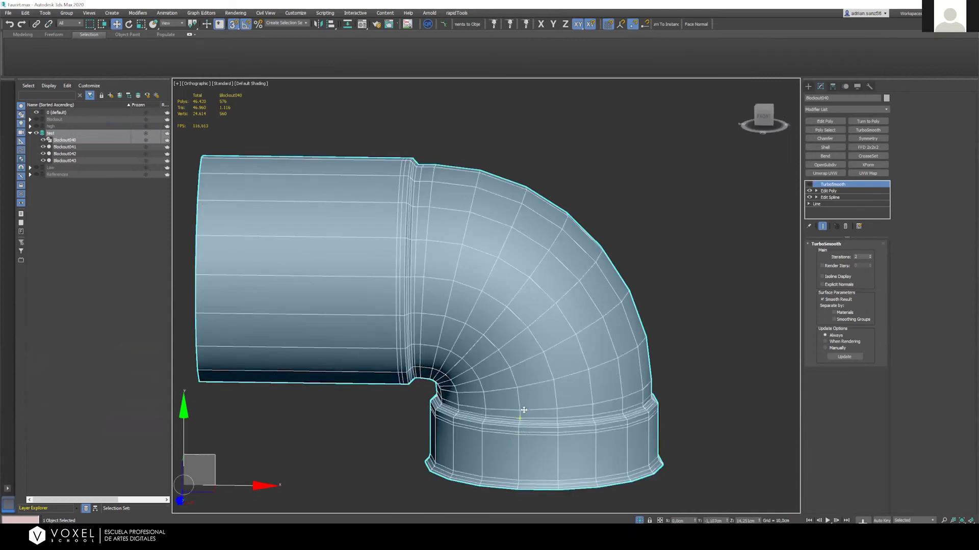
{"action": "middle_click_drag", "start_coordinate": [475, 284], "coordinate": [487, 305], "text": "alt"}
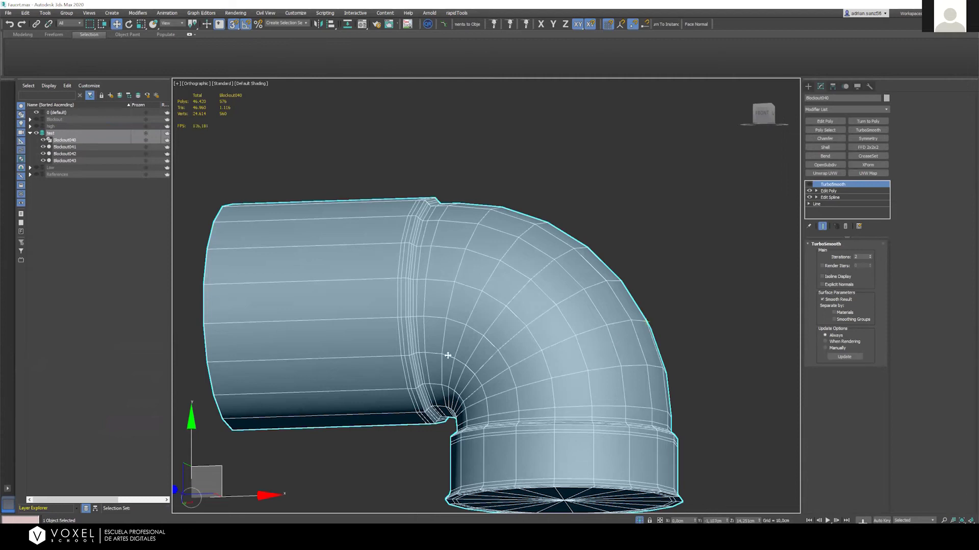
{"action": "middle_click_drag", "start_coordinate": [442, 241], "coordinate": [459, 297], "text": "alt"}
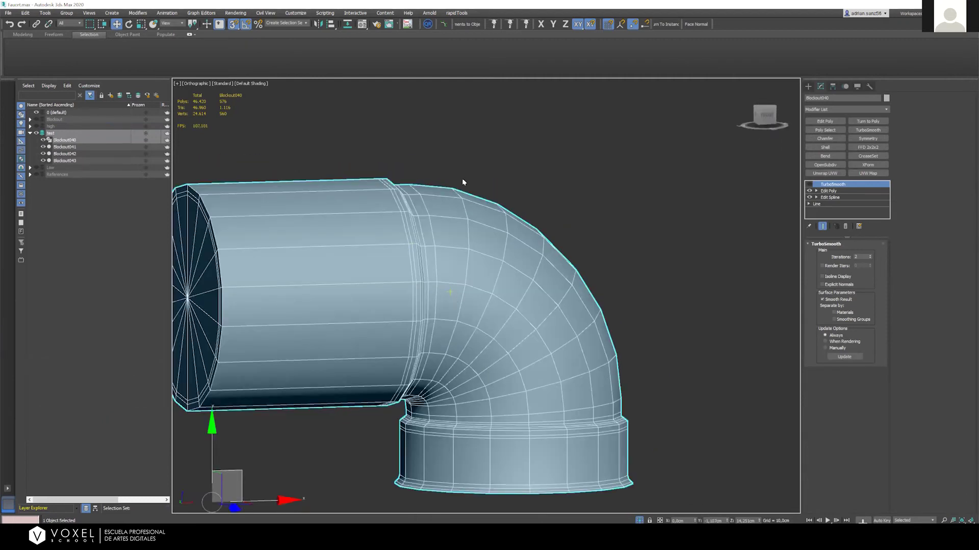
{"action": "middle_click_drag", "start_coordinate": [462, 181], "coordinate": [510, 229], "text": "alt"}
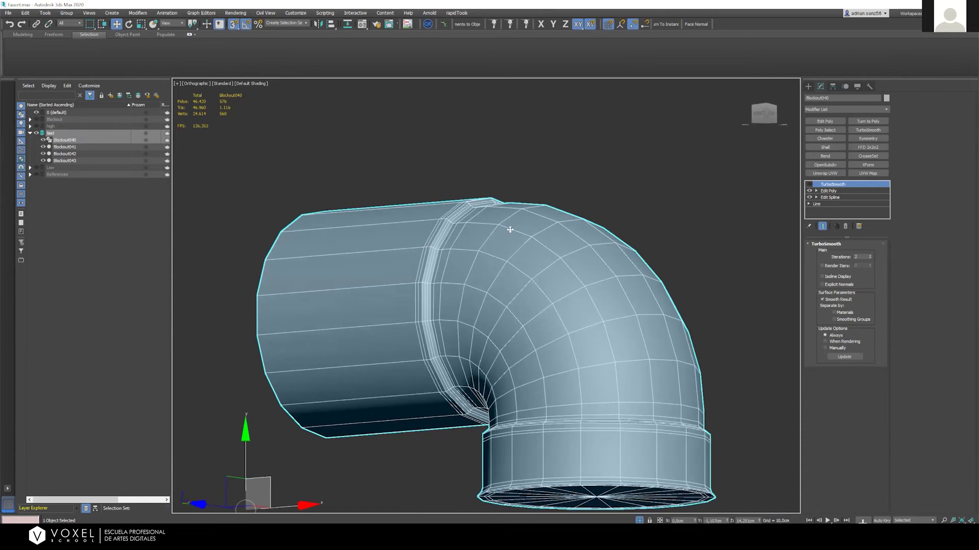
{"action": "right_click", "coordinate": [821, 185]}
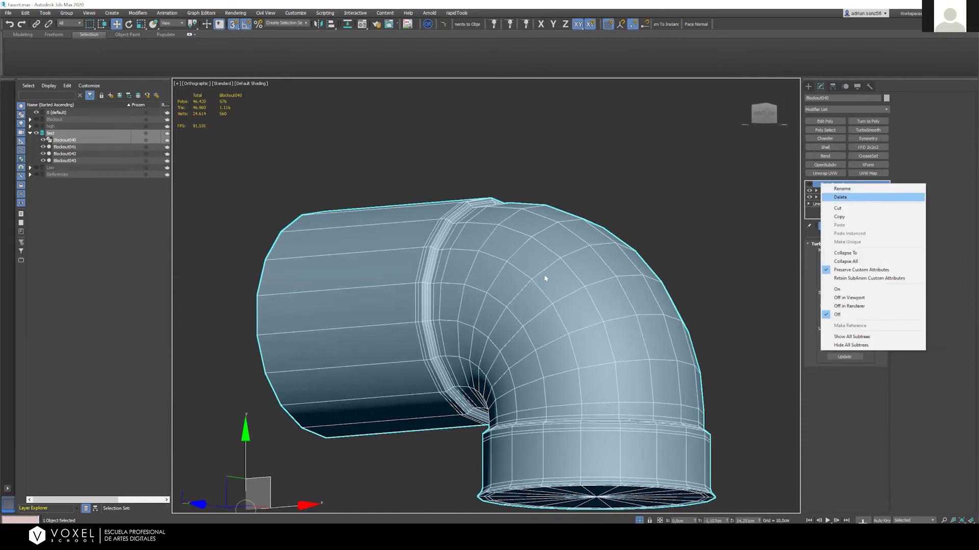
{"action": "key", "text": "Return"}
Examine the elbow's bend segments, support edges and end caps from several angles
{"action": "middle_click_drag", "start_coordinate": [570, 273], "coordinate": [585, 240], "text": "alt"}
{"action": "middle_click_drag", "start_coordinate": [522, 280], "coordinate": [529, 271], "text": "alt"}
{"action": "middle_click_drag", "start_coordinate": [474, 304], "coordinate": [439, 345], "text": "alt"}
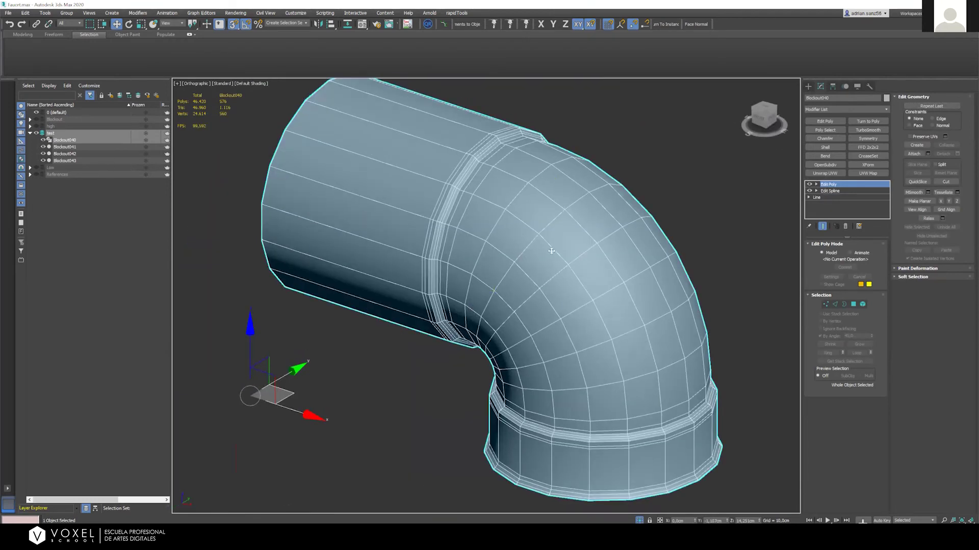
{"action": "middle_click_drag", "start_coordinate": [498, 252], "coordinate": [539, 248], "text": "alt"}
{"action": "middle_click_drag", "start_coordinate": [556, 280], "coordinate": [557, 259], "text": "alt"}
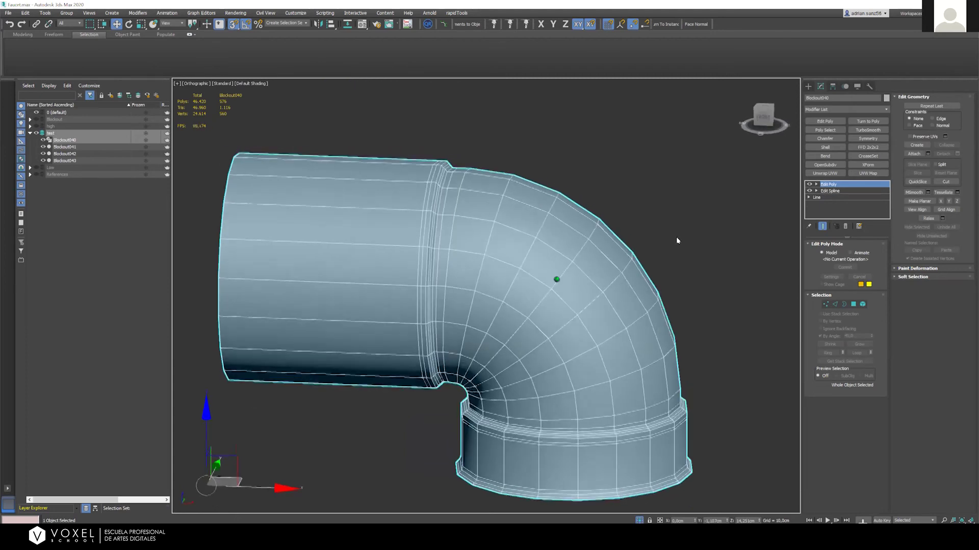
{"action": "middle_click_drag", "start_coordinate": [468, 291], "coordinate": [305, 182], "text": "alt"}
{"action": "middle_click_drag", "start_coordinate": [470, 164], "coordinate": [468, 288], "text": "alt"}
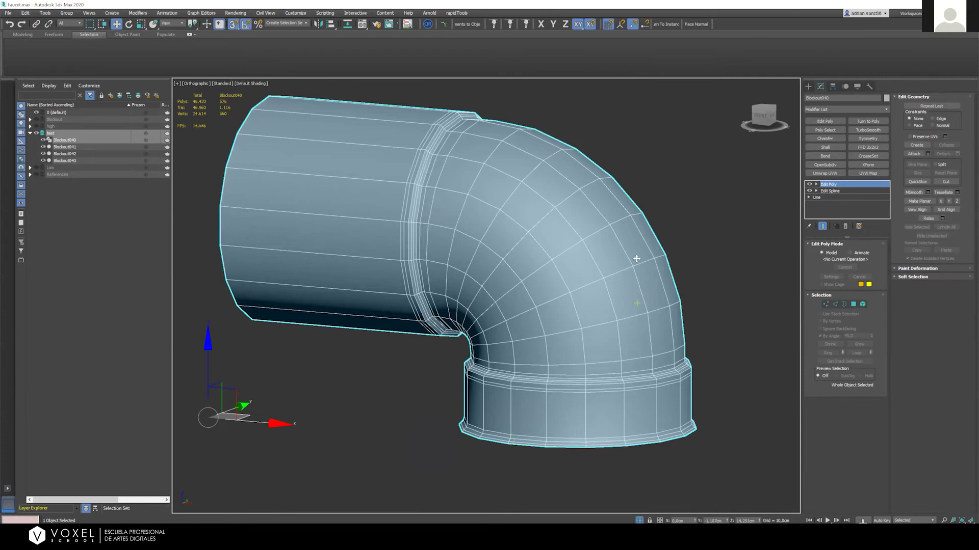
{"action": "middle_click_drag", "start_coordinate": [606, 234], "coordinate": [324, 161], "text": "alt"}
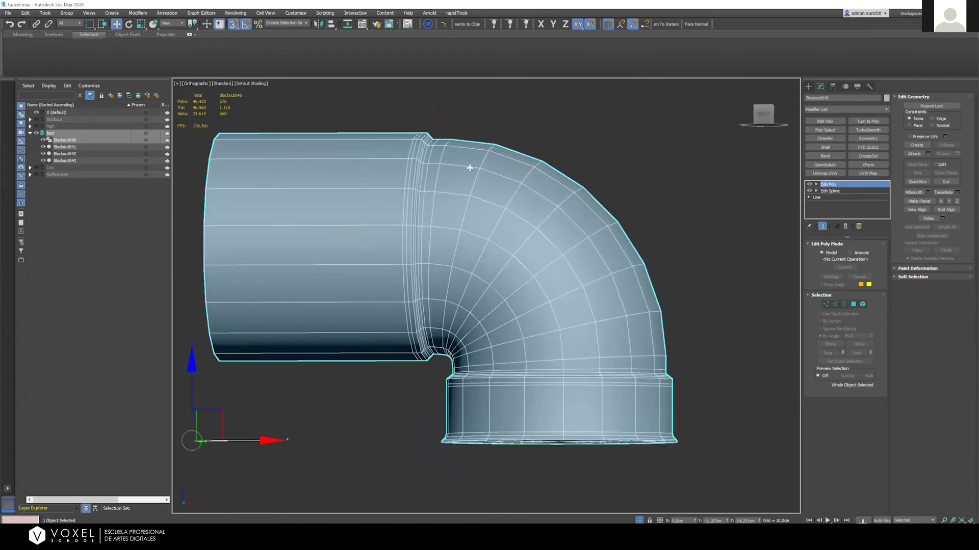
{"action": "middle_click_drag", "start_coordinate": [542, 180], "coordinate": [826, 260], "text": "alt"}
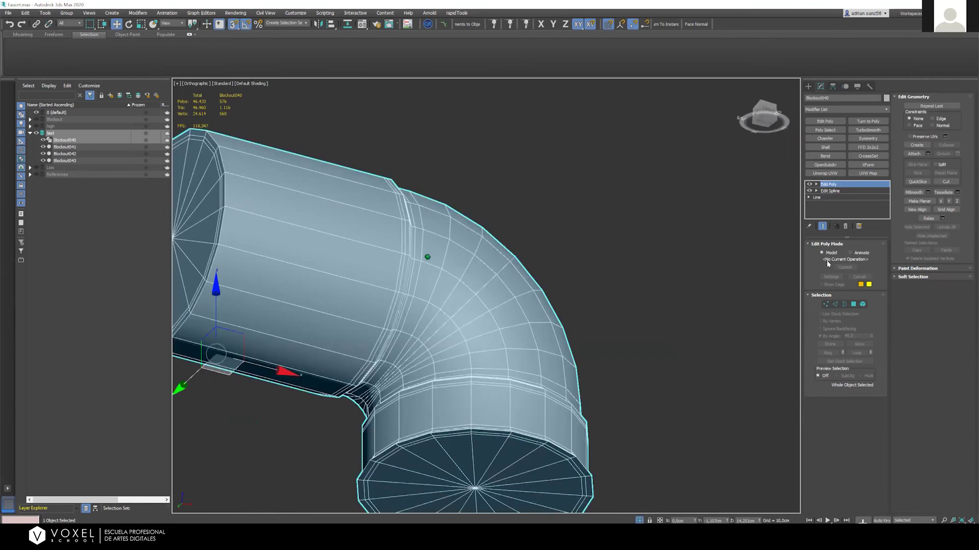
Start edge editing on the elbow and clear the trial edge selection at the horizontal collar's step
{"action": "key", "text": "2"}
{"action": "double_click", "coordinate": [402, 265]}
{"action": "double_click", "coordinate": [403, 266], "text": "ctrl"}
{"action": "middle_click_drag", "start_coordinate": [435, 266], "coordinate": [365, 311], "text": "alt"}
{"action": "scroll", "coordinate": [415, 248], "scroll_direction": "up", "scroll_amount": 2}
{"action": "key", "text": "ctrl+d"}
Select five support edges around the step between the elbow's horizontal section and its bend
{"action": "left_click", "coordinate": [386, 239]}
{"action": "left_click", "coordinate": [390, 240], "text": "ctrl"}
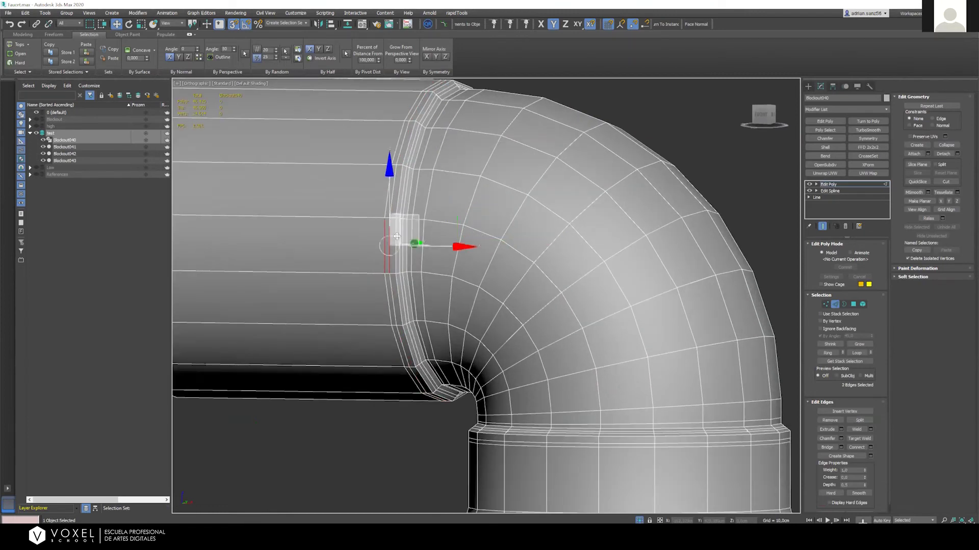
{"action": "left_click", "coordinate": [400, 244], "text": "ctrl"}
{"action": "left_click", "coordinate": [403, 251], "text": "ctrl"}
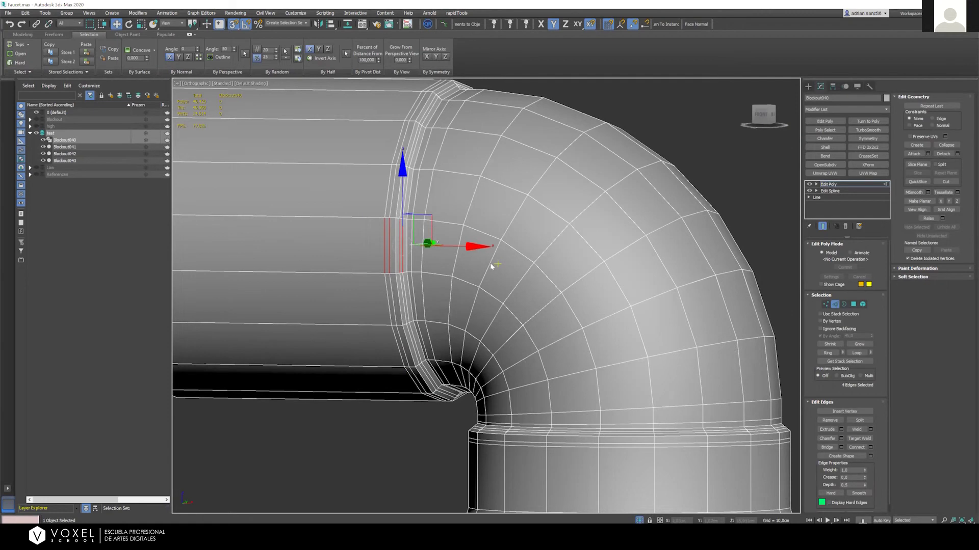
{"action": "left_click", "coordinate": [410, 239], "text": "ctrl"}
{"action": "middle_click_drag", "start_coordinate": [515, 292], "coordinate": [537, 367], "text": "alt"}
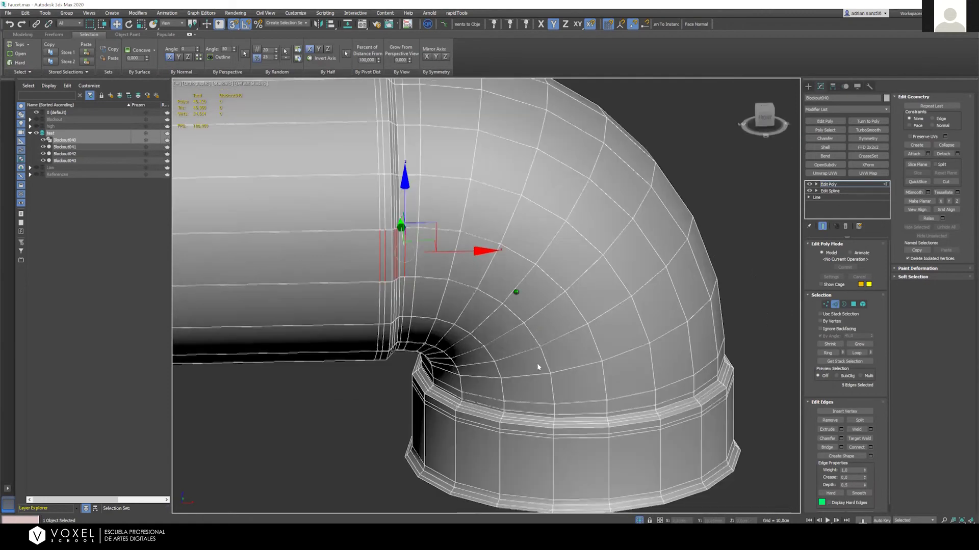
Add the support edges around the lower collar's step and along its bottom rim to the selection
{"action": "left_click", "coordinate": [484, 406], "text": "ctrl"}
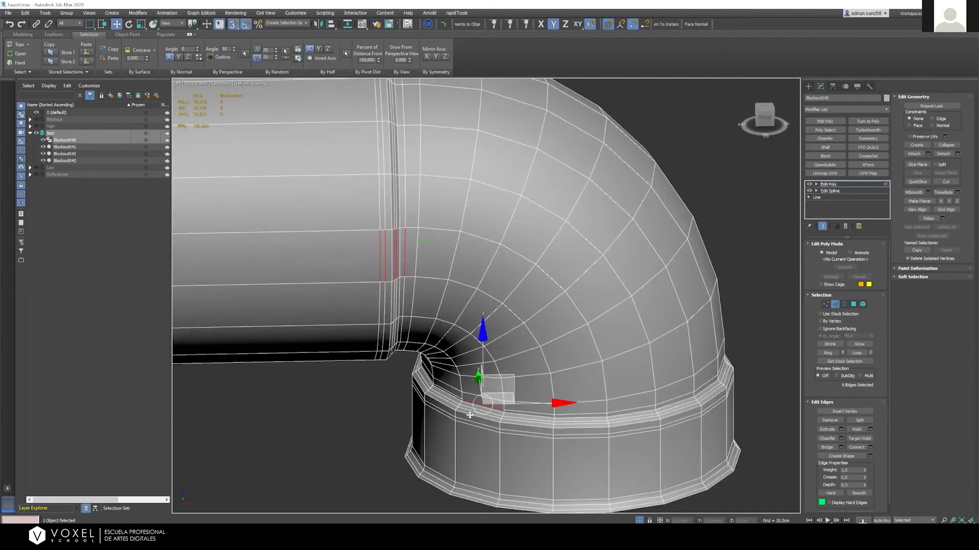
{"action": "left_click", "coordinate": [470, 415], "text": "ctrl"}
{"action": "left_click", "coordinate": [467, 417], "text": "ctrl"}
{"action": "left_click", "coordinate": [464, 423], "text": "ctrl"}
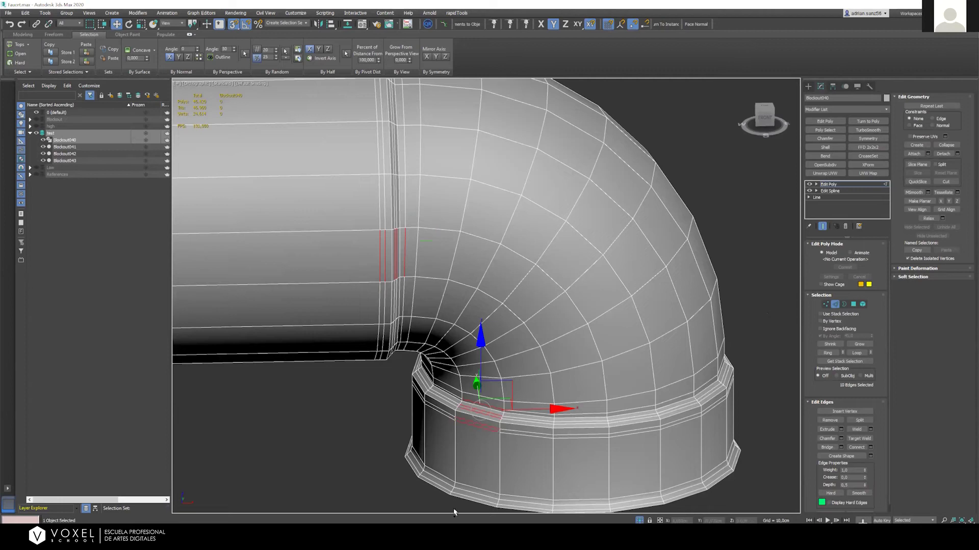
{"action": "left_click", "coordinate": [437, 483], "text": "ctrl"}
{"action": "left_click", "coordinate": [436, 480], "text": "ctrl"}
{"action": "middle_click_drag", "start_coordinate": [450, 350], "coordinate": [464, 317], "text": "alt"}
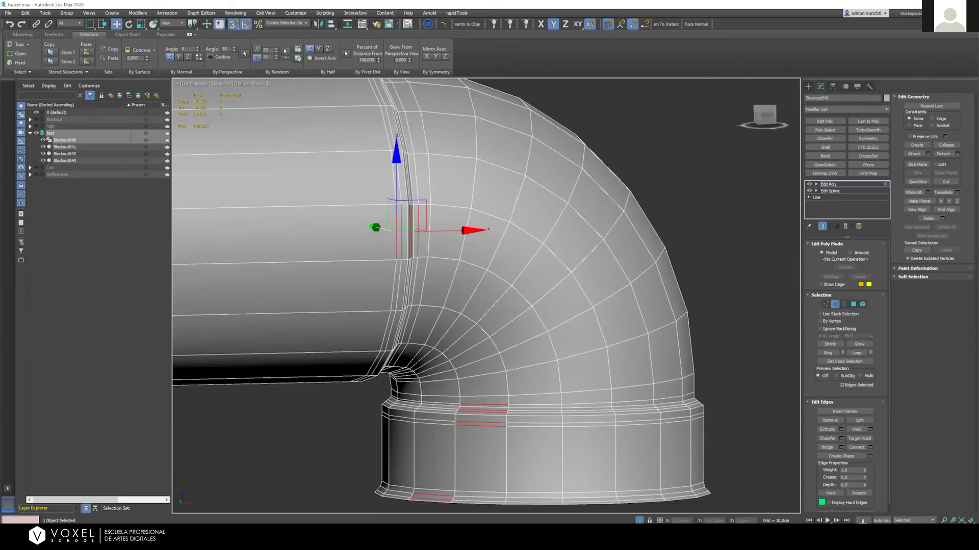
Expand the selected edges to full loops, remove those support loops from the elbow and check the simplified mesh
{"action": "key", "text": "alt+l"}
{"action": "key", "text": "alt+F4"}
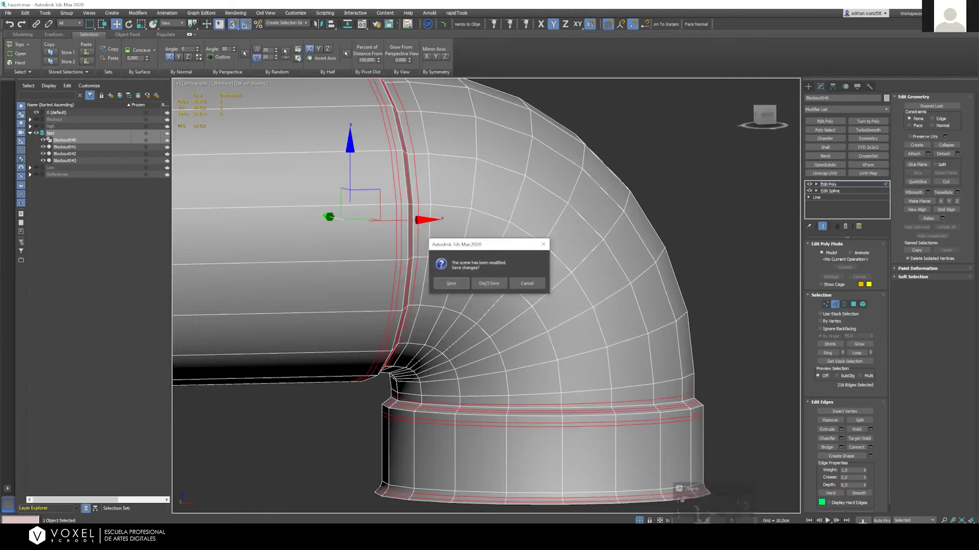
{"action": "left_click", "coordinate": [543, 244]}
{"action": "left_click", "coordinate": [542, 268]}
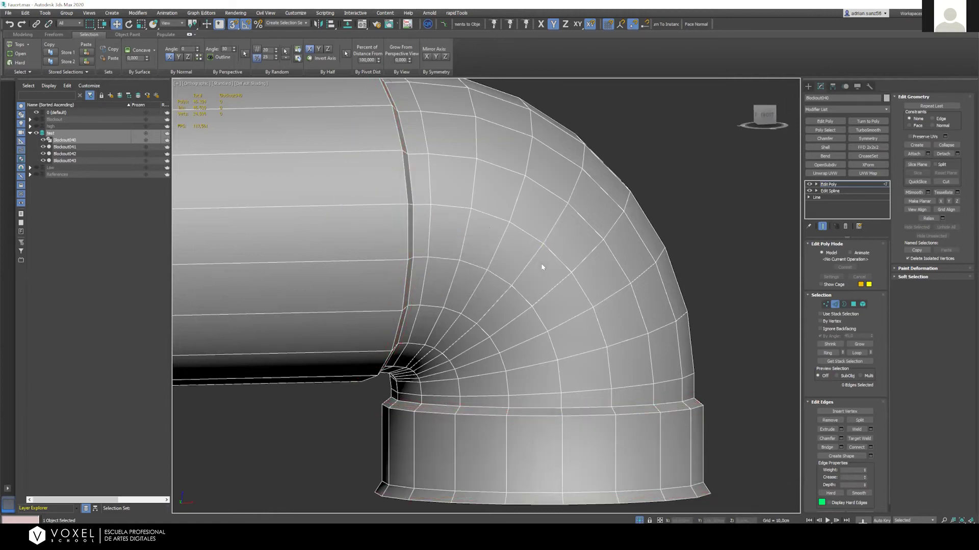
{"action": "scroll", "coordinate": [485, 355], "scroll_direction": "down", "scroll_amount": 2}
{"action": "middle_click_drag", "start_coordinate": [480, 339], "coordinate": [402, 289], "text": "alt"}
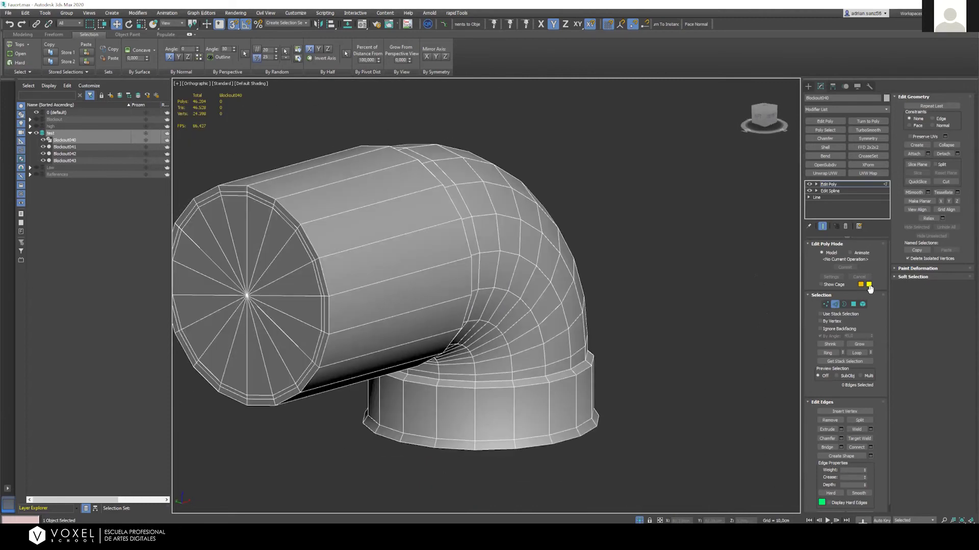
Select the polygons around the centre vertex of the elbow's horizontal end cap, grow the selection and delete the cap
{"action": "left_click", "coordinate": [827, 305]}
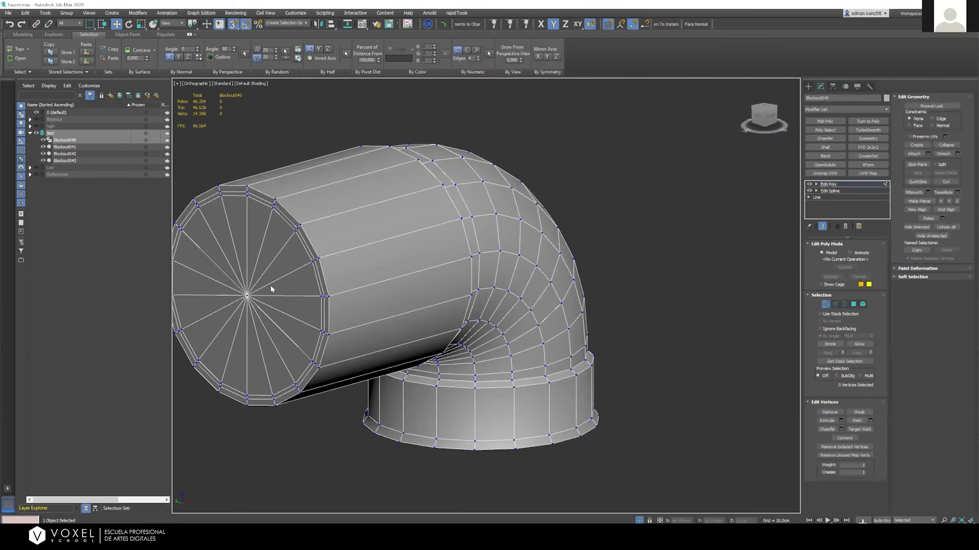
{"action": "left_click", "coordinate": [248, 296]}
{"action": "left_click", "coordinate": [853, 305], "text": "ctrl"}
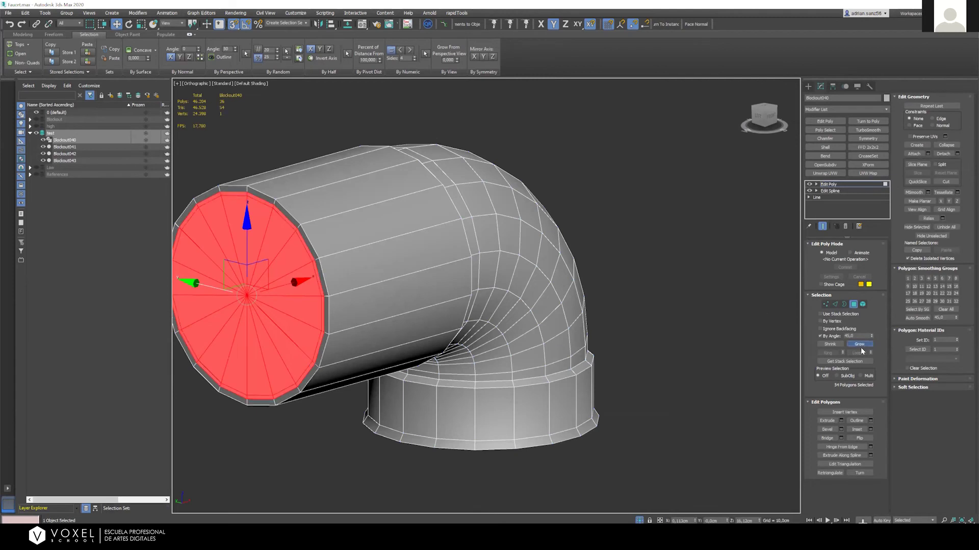
{"action": "key", "text": "Delete"}
Select the elbow's lower end cap from its centre vertex, grow the polygon selection and delete it, leaving the collar open
{"action": "middle_click_drag", "start_coordinate": [510, 314], "coordinate": [822, 317], "text": "alt"}
{"action": "left_click", "coordinate": [826, 305]}
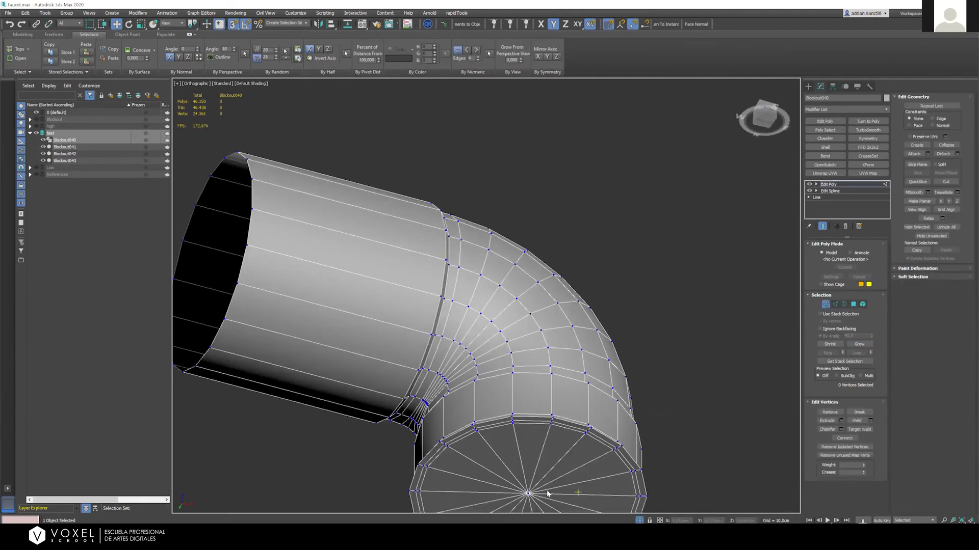
{"action": "left_click", "coordinate": [528, 492]}
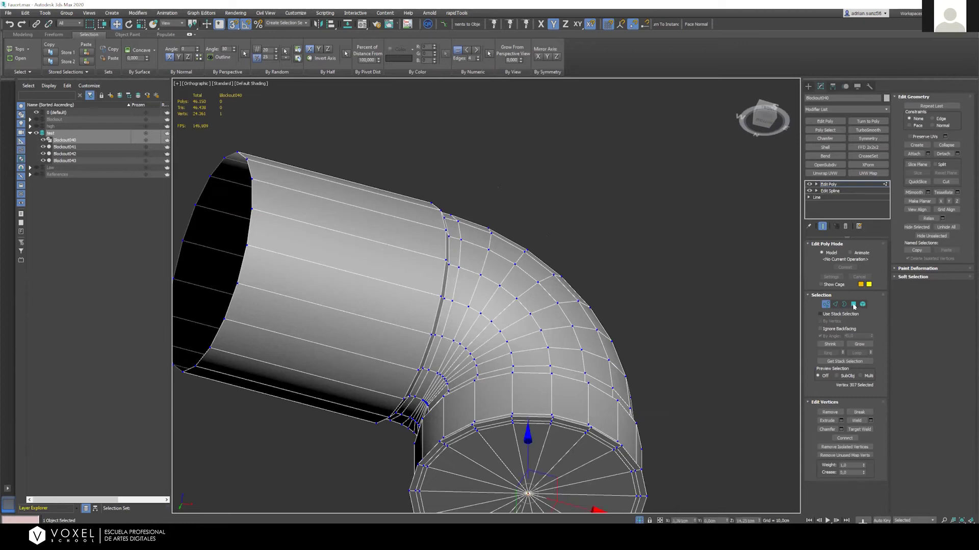
{"action": "left_click", "coordinate": [854, 304], "text": "ctrl"}
{"action": "left_click", "coordinate": [859, 345]}
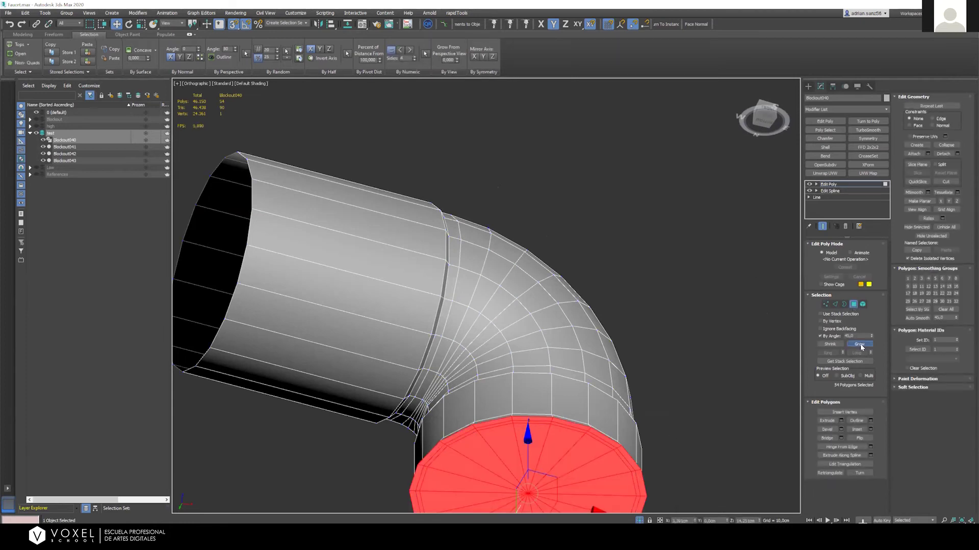
{"action": "key", "text": "Delete"}
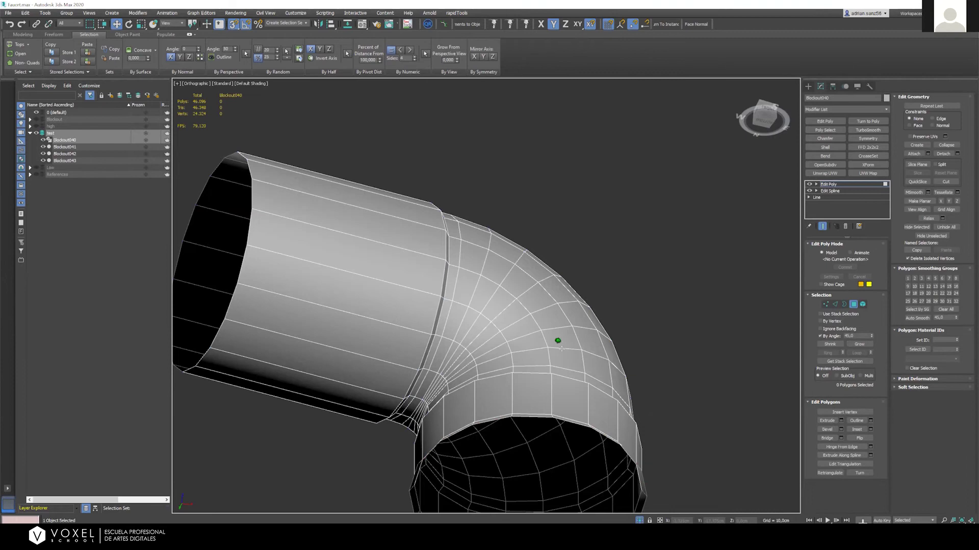
Isolate the elbow and examine the segment density of its bend from the front
{"action": "middle_click_drag", "start_coordinate": [561, 348], "coordinate": [251, 197], "text": "alt"}
{"action": "middle_click_drag", "start_coordinate": [505, 339], "coordinate": [457, 389], "text": "alt"}
{"action": "key", "text": "4"}
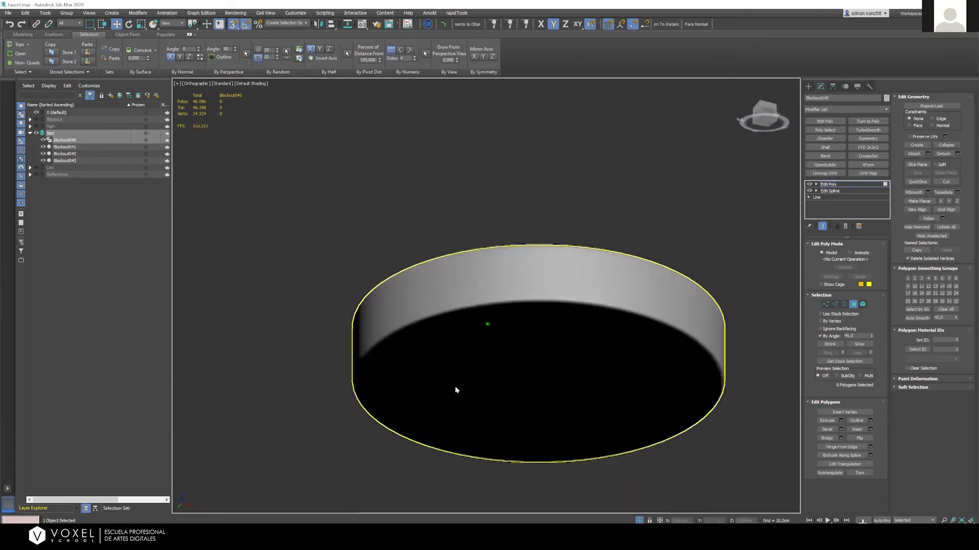
{"action": "scroll", "coordinate": [457, 389], "scroll_direction": "down", "scroll_amount": 5}
{"action": "key", "text": "alt+q"}
{"action": "key", "text": "4"}
{"action": "scroll", "coordinate": [517, 272], "scroll_direction": "up", "scroll_amount": 3}
{"action": "middle_click_drag", "start_coordinate": [528, 367], "coordinate": [727, 207], "text": "alt"}
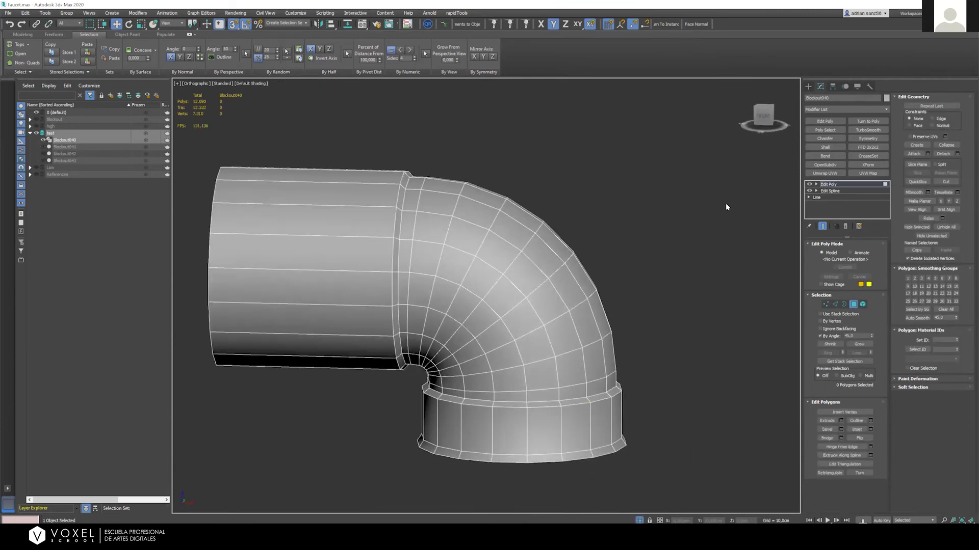
{"action": "left_click", "coordinate": [763, 114]}
{"action": "scroll", "coordinate": [410, 381], "scroll_direction": "up", "scroll_amount": 5}
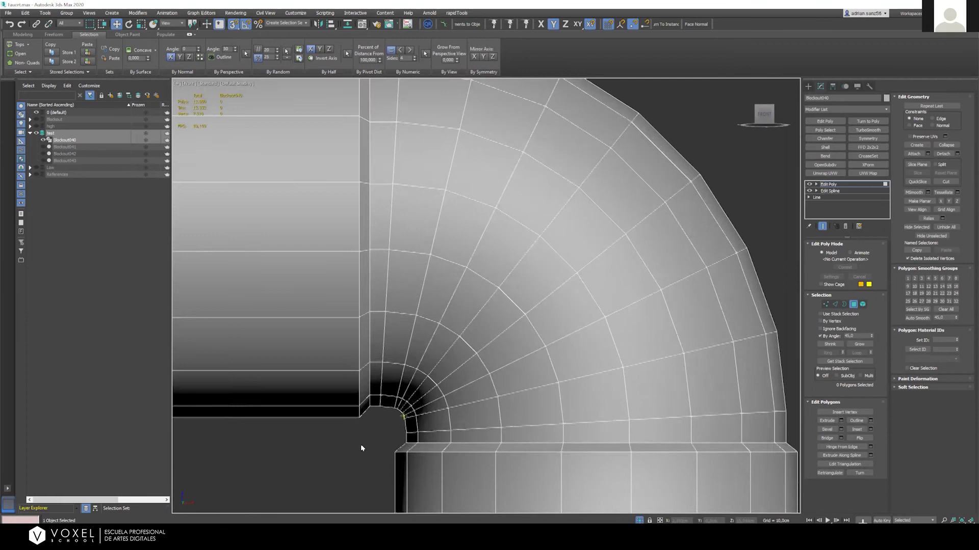
{"action": "scroll", "coordinate": [407, 385], "scroll_direction": "up", "scroll_amount": 2}
{"action": "scroll", "coordinate": [407, 385], "scroll_direction": "down", "scroll_amount": 6}
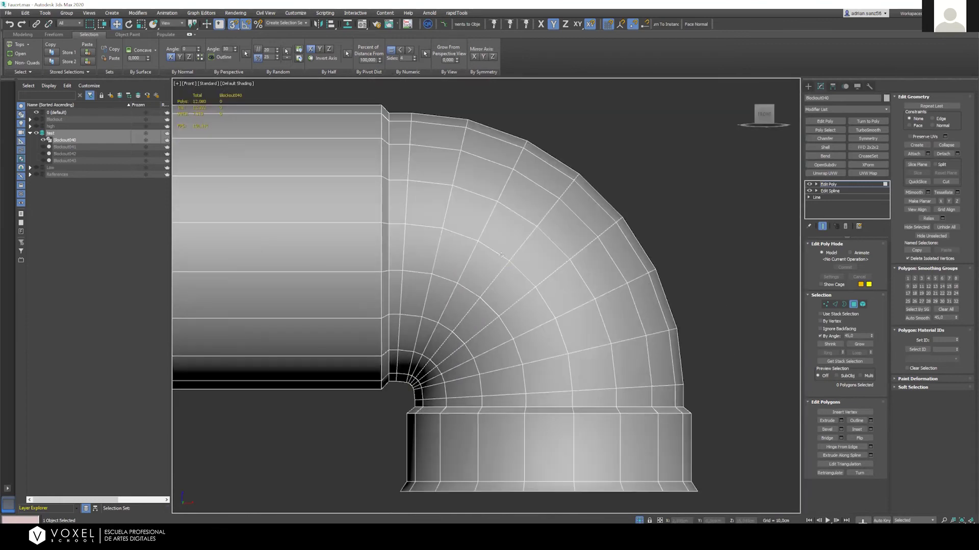
Select three alternate edges along one lengthwise line in the middle of the elbow's bend and collapse them
{"action": "left_click", "coordinate": [836, 304]}
{"action": "double_click", "coordinate": [470, 289]}
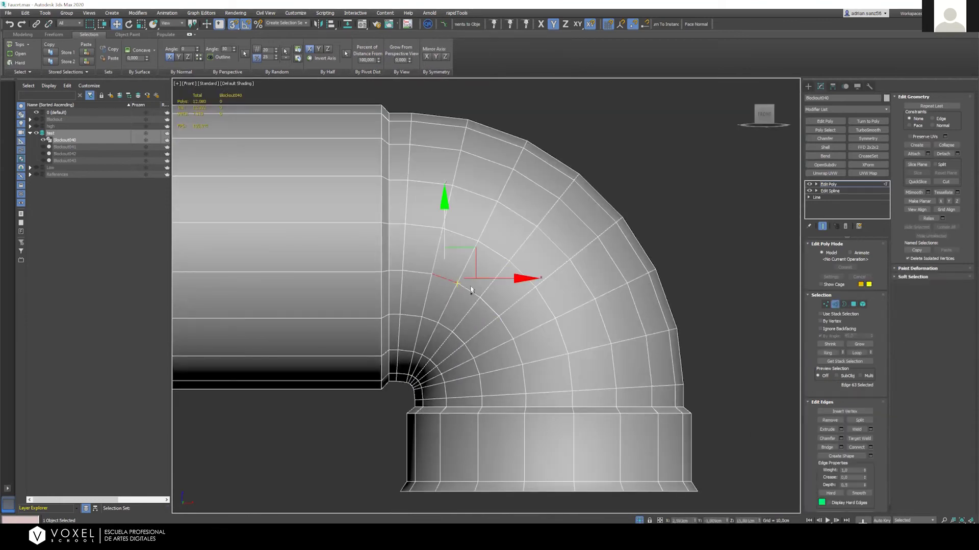
{"action": "left_click", "coordinate": [484, 305], "text": "ctrl"}
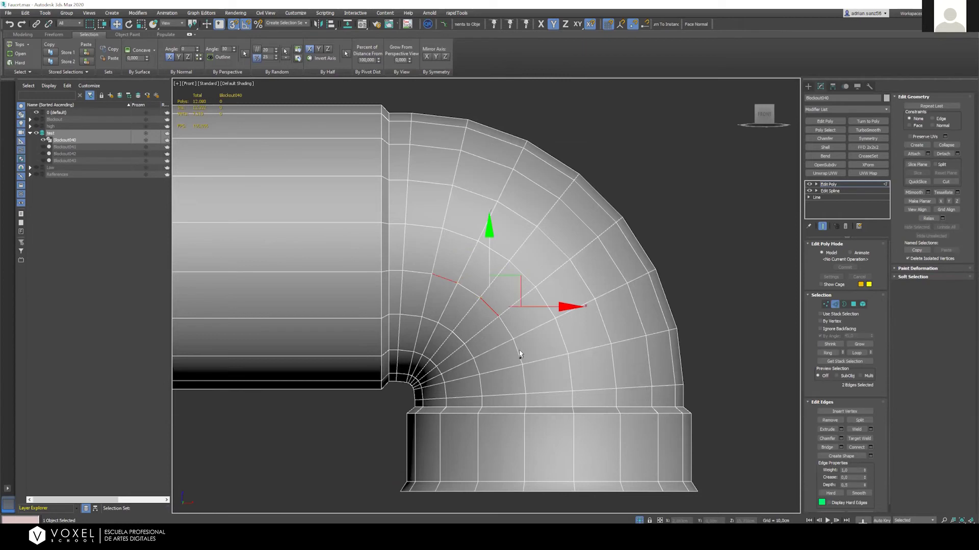
{"action": "left_click", "coordinate": [517, 352], "text": "ctrl"}
{"action": "key", "text": "ctrl+alt+c"}
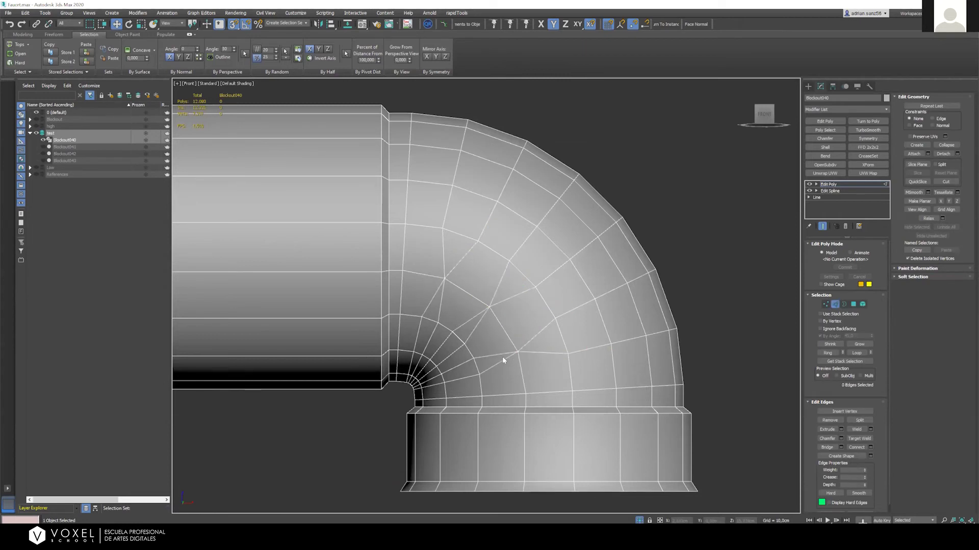
In the right view, disable angle-based polygon selection and delete the half of the elbow without the collapsed edges
{"action": "middle_click_drag", "start_coordinate": [488, 295], "coordinate": [414, 300], "text": "alt"}
{"action": "scroll", "coordinate": [673, 283], "scroll_direction": "up", "scroll_amount": 2}
{"action": "middle_click_drag", "start_coordinate": [674, 283], "coordinate": [803, 77], "text": "alt"}
{"action": "scroll", "coordinate": [564, 265], "scroll_direction": "down", "scroll_amount": 4}
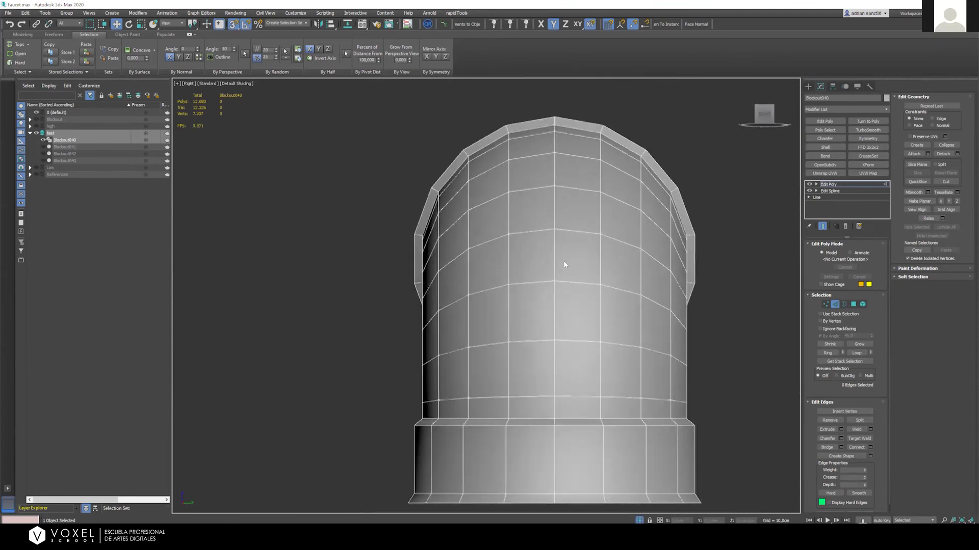
{"action": "key", "text": "4"}
{"action": "left_click_drag", "start_coordinate": [687, 463], "coordinate": [433, 102]}
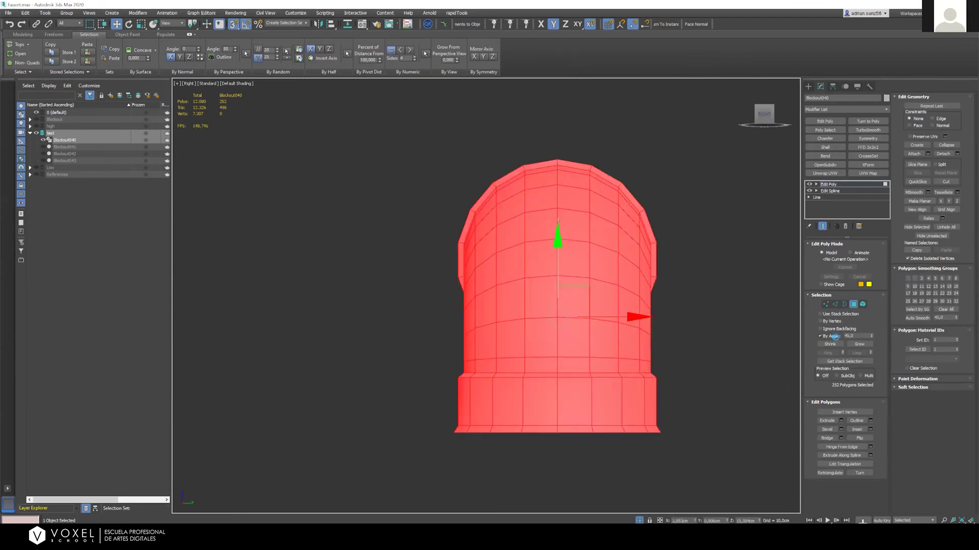
{"action": "left_click", "coordinate": [820, 336]}
{"action": "left_click_drag", "start_coordinate": [616, 102], "coordinate": [580, 120]}
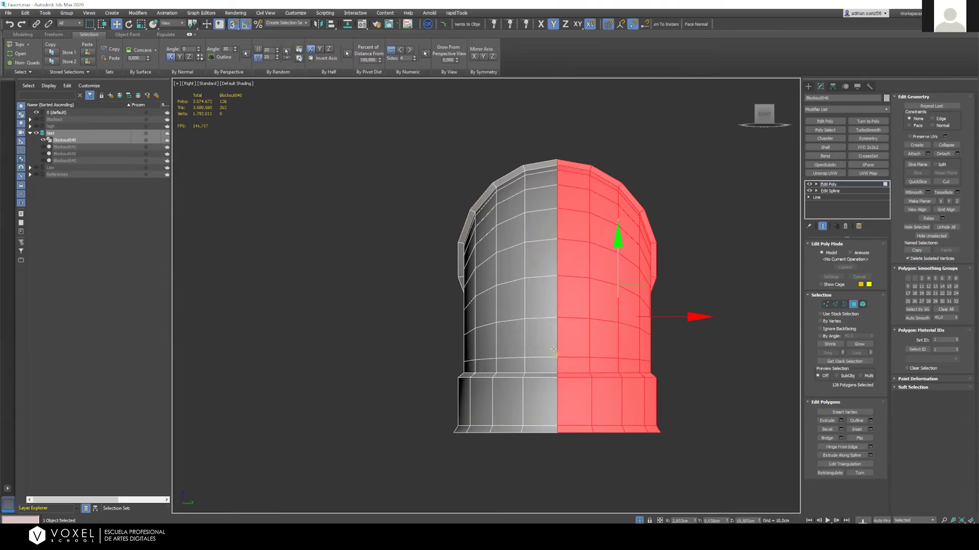
{"action": "key", "text": "Delete"}
Select the alternate edges across the inner side of the remaining half's bend and collapse them to reduce its segments
{"action": "middle_click_drag", "start_coordinate": [601, 296], "coordinate": [596, 399], "text": "alt"}
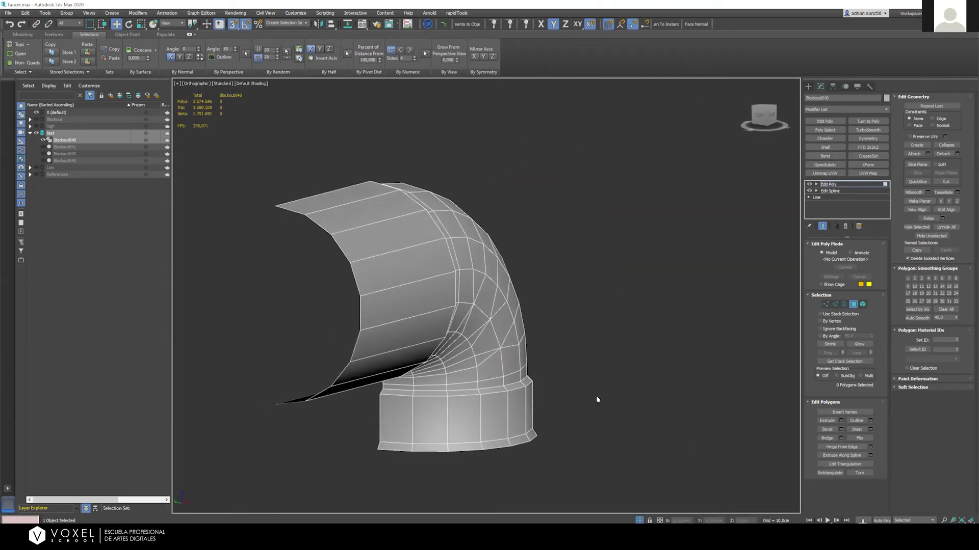
{"action": "middle_click_drag", "start_coordinate": [430, 331], "coordinate": [725, 376], "text": "alt"}
{"action": "left_click", "coordinate": [835, 305]}
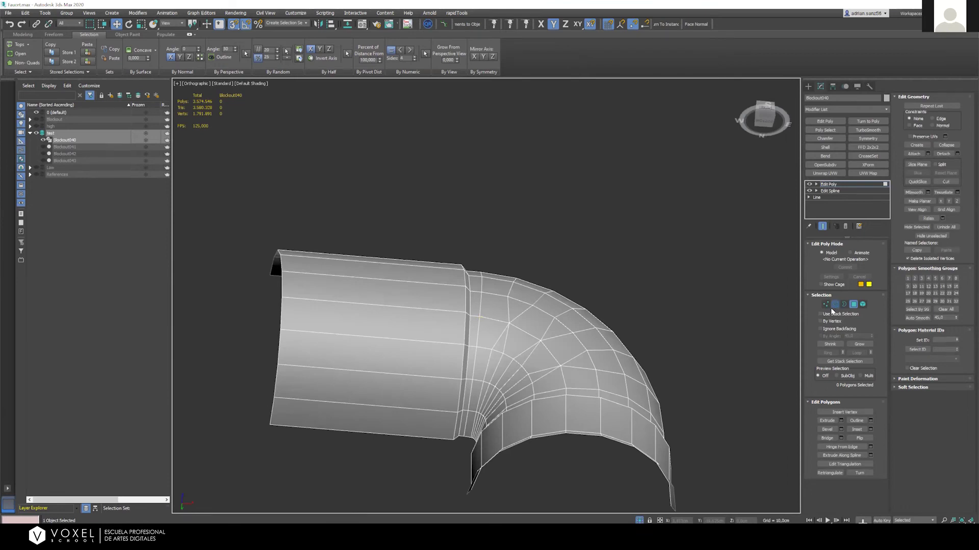
{"action": "left_click", "coordinate": [514, 360]}
{"action": "left_click", "coordinate": [529, 378], "text": "ctrl"}
{"action": "key", "text": "alt+l"}
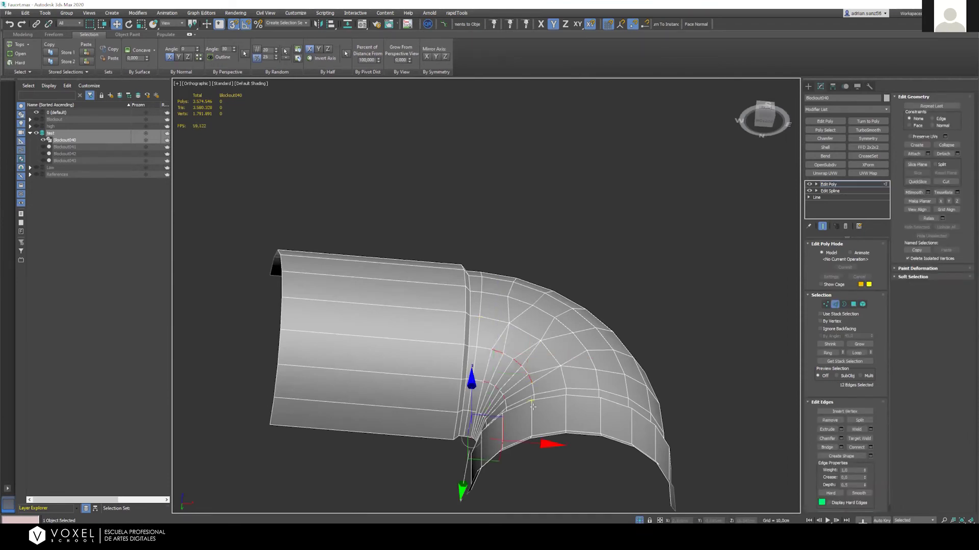
{"action": "key", "text": "ctrl+BackSpace"}
Apply a Symmetry modifier to the half elbow with Z as the mirror axis and Flip disabled
{"action": "key", "text": "f"}
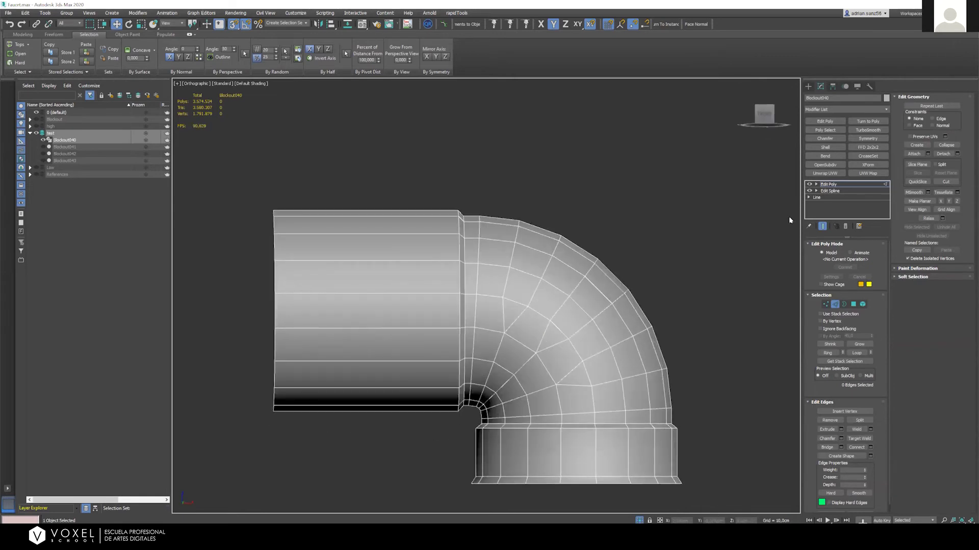
{"action": "left_click", "coordinate": [867, 138]}
{"action": "middle_click_drag", "start_coordinate": [453, 320], "coordinate": [904, 265], "text": "alt"}
{"action": "left_click", "coordinate": [857, 259]}
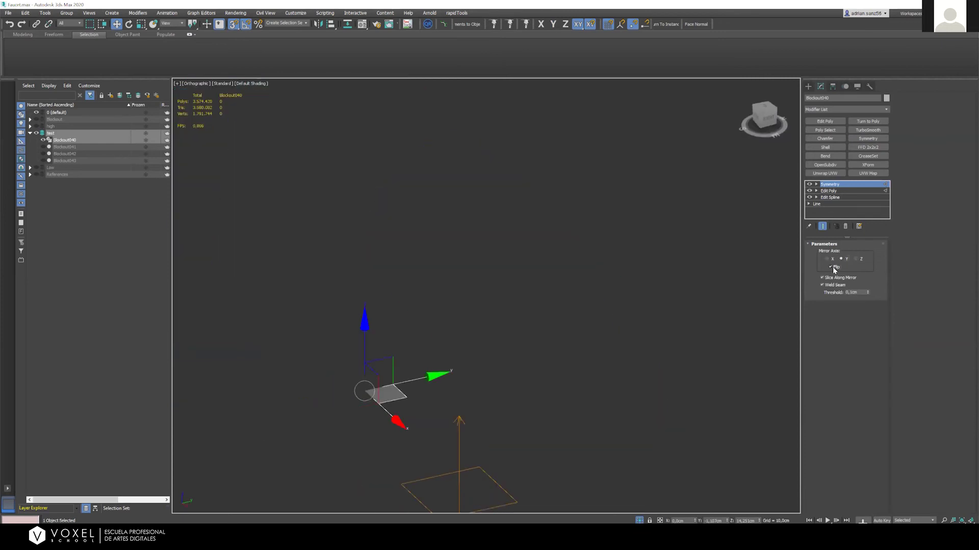
{"action": "left_click", "coordinate": [860, 260]}
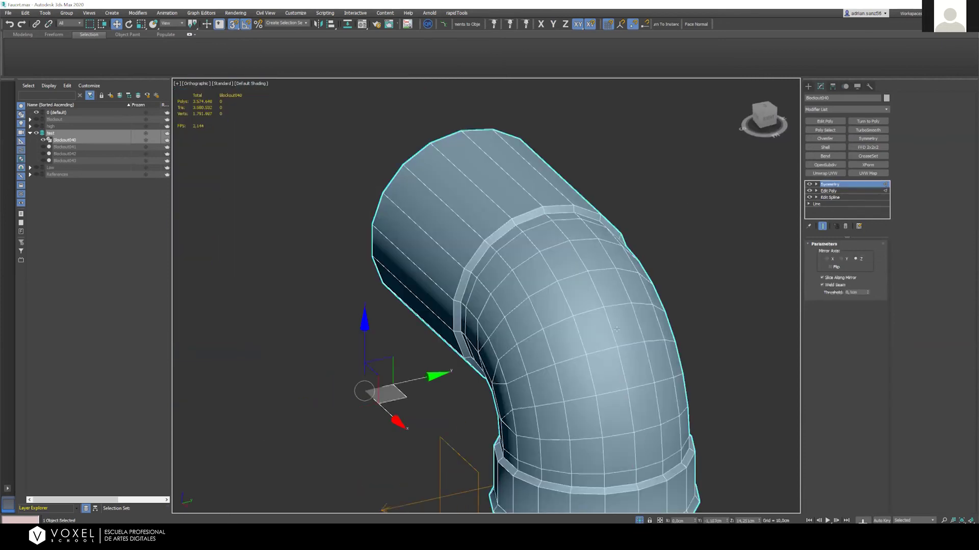
Deselect the elbow, leave isolation, and select and isolate the flat disc Blockout041
{"action": "key", "text": "ctrl+d"}
{"action": "key", "text": "alt+q"}
{"action": "scroll", "coordinate": [629, 376], "scroll_direction": "down", "scroll_amount": 7}
{"action": "scroll", "coordinate": [441, 278], "scroll_direction": "up", "scroll_amount": 3}
{"action": "middle_click_drag", "start_coordinate": [444, 335], "coordinate": [467, 389], "text": "alt"}
{"action": "scroll", "coordinate": [460, 372], "scroll_direction": "up", "scroll_amount": 6}
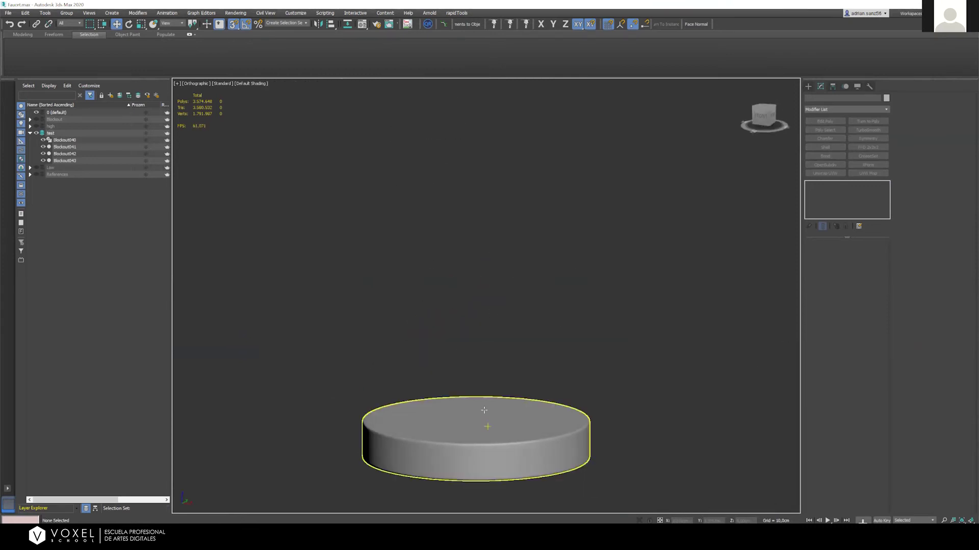
{"action": "left_click", "coordinate": [483, 410]}
{"action": "key", "text": "z"}
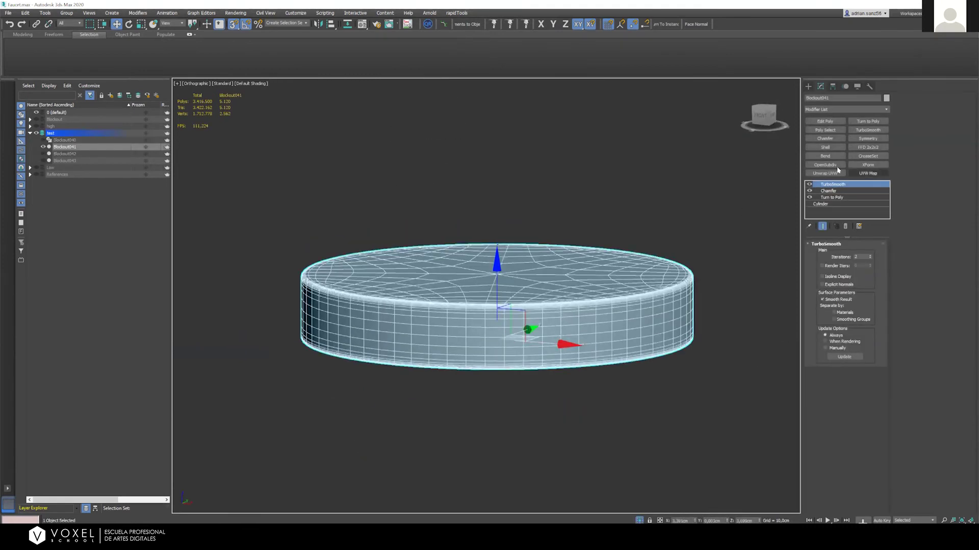
Check the disc's base shape with TurboSmooth and Chamfer disabled and delete both modifiers from its stack
{"action": "left_click", "coordinate": [809, 184]}
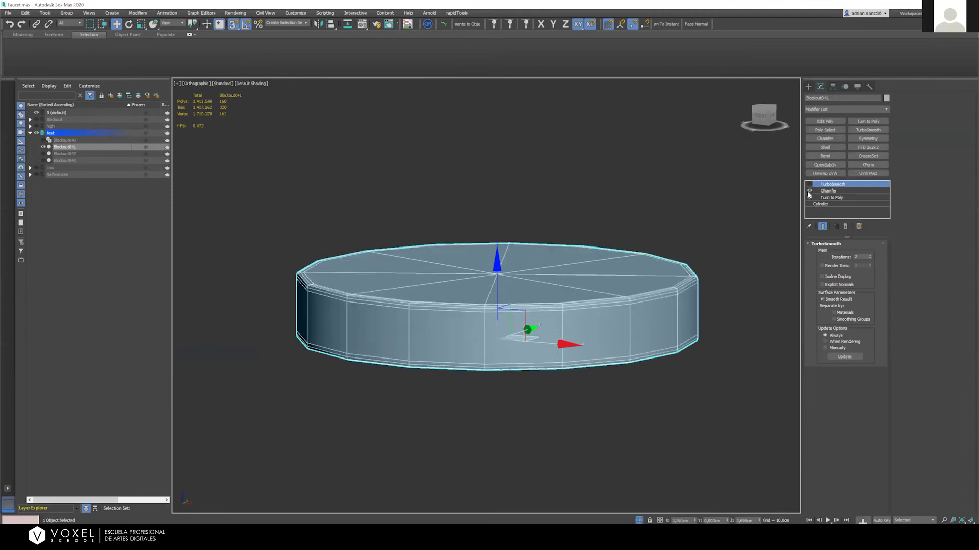
{"action": "left_click", "coordinate": [809, 191]}
{"action": "middle_click_drag", "start_coordinate": [598, 285], "coordinate": [599, 247], "text": "alt"}
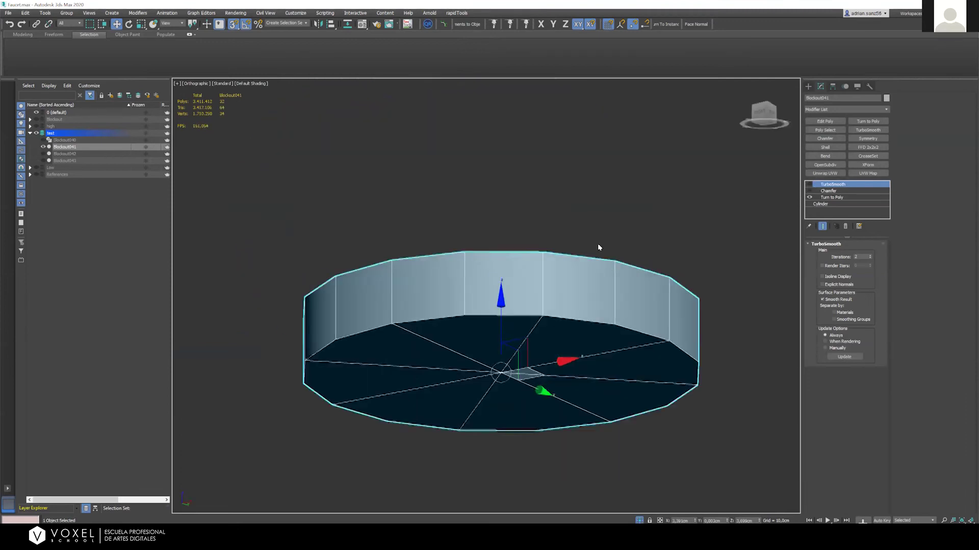
{"action": "middle_click_drag", "start_coordinate": [559, 317], "coordinate": [655, 328], "text": "alt"}
{"action": "scroll", "coordinate": [656, 327], "scroll_direction": "down", "scroll_amount": 3}
{"action": "scroll", "coordinate": [600, 266], "scroll_direction": "up", "scroll_amount": 1}
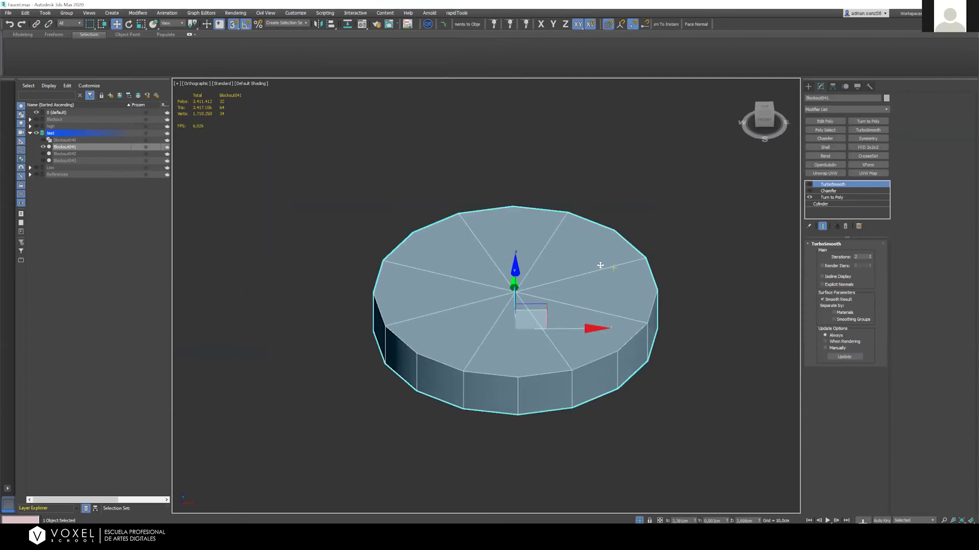
{"action": "scroll", "coordinate": [600, 265], "scroll_direction": "up", "scroll_amount": 1}
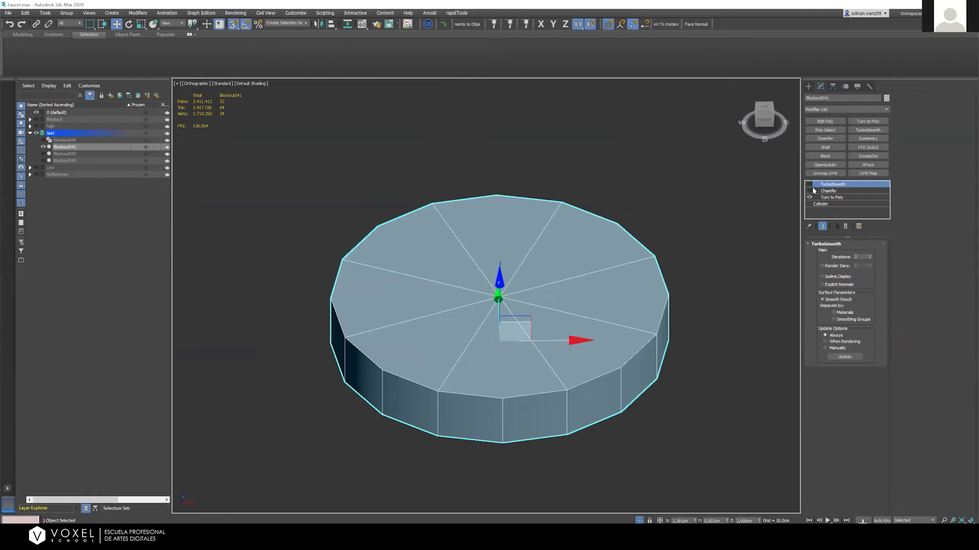
{"action": "left_click", "coordinate": [833, 190]}
{"action": "right_click", "coordinate": [826, 191]}
{"action": "left_click", "coordinate": [839, 196]}
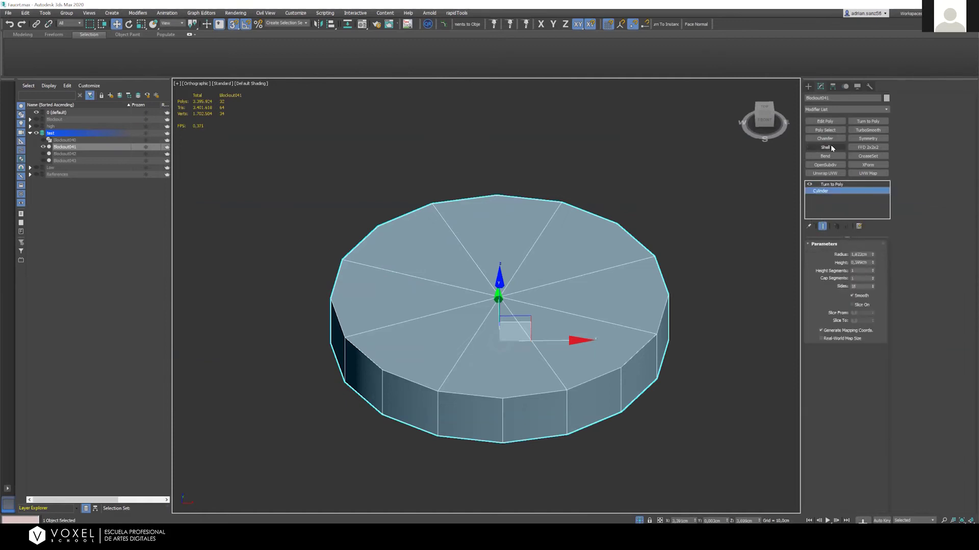
Add a TurboSmooth modifier directly above the disc's base cylinder, separated by smoothing groups
{"action": "left_click", "coordinate": [869, 130]}
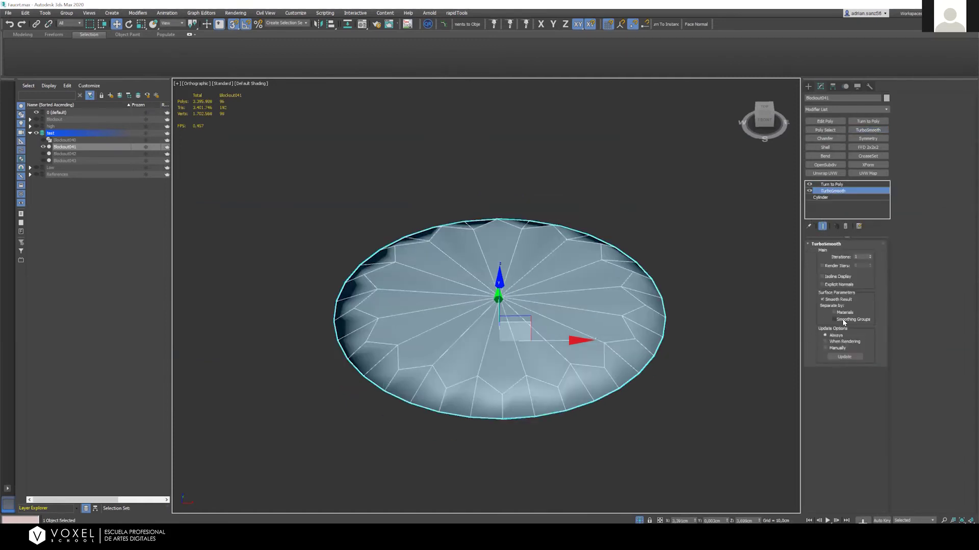
{"action": "left_click", "coordinate": [842, 319]}
{"action": "middle_click_drag", "start_coordinate": [469, 385], "coordinate": [443, 384], "text": "alt"}
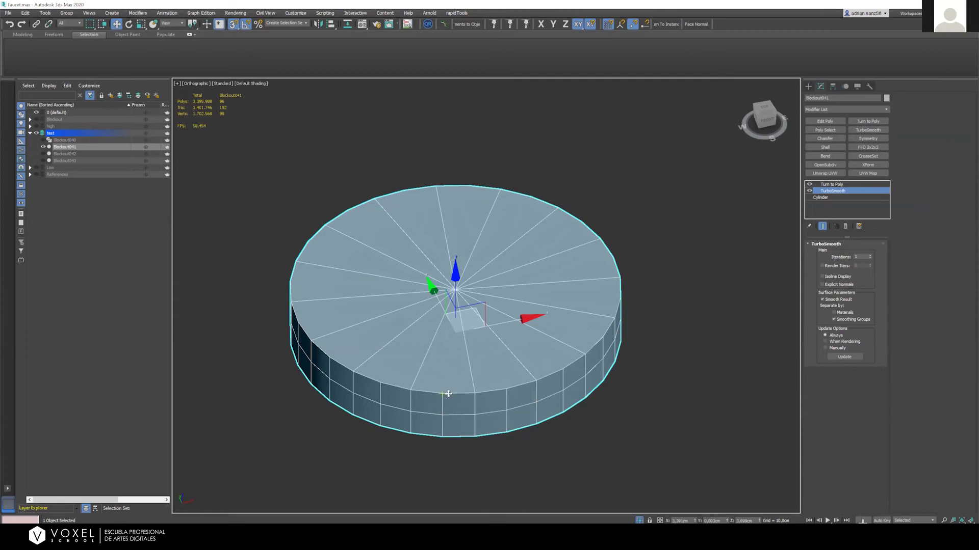
Add an Edit Poly modifier above the disc's Turn to Poly and try selecting the stacked modifiers together
{"action": "left_click", "coordinate": [21, 34]}
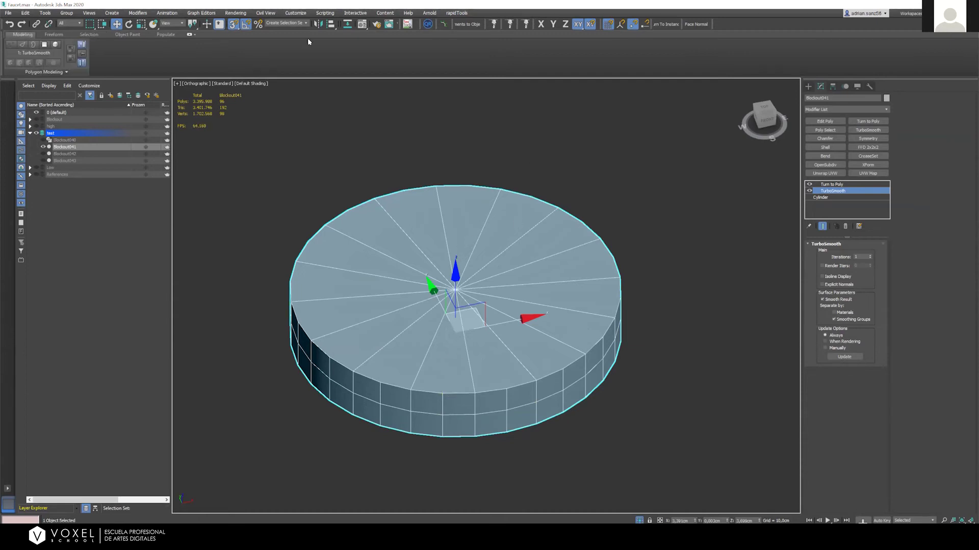
{"action": "left_click", "coordinate": [832, 184]}
{"action": "left_click", "coordinate": [825, 121]}
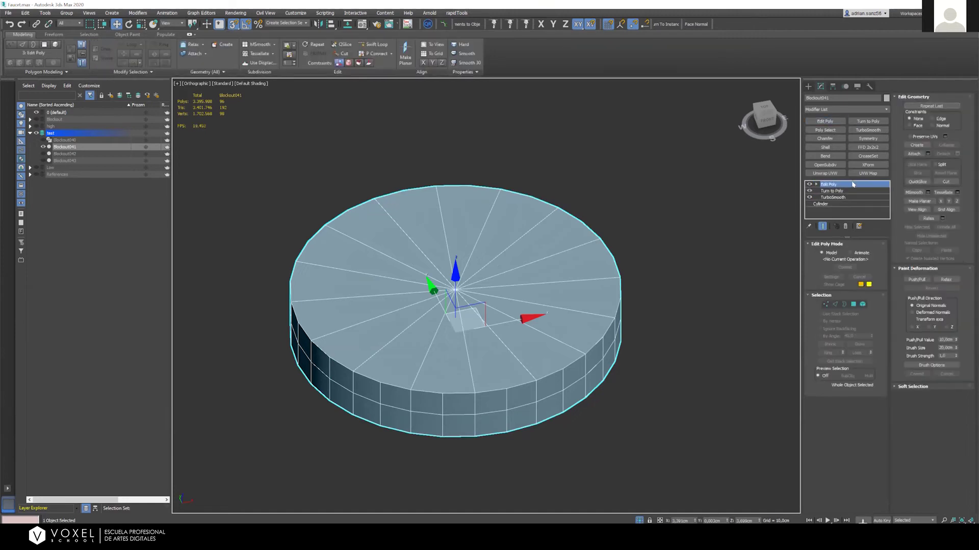
{"action": "left_click", "coordinate": [833, 197], "text": "ctrl"}
{"action": "left_click", "coordinate": [834, 191], "text": "ctrl"}
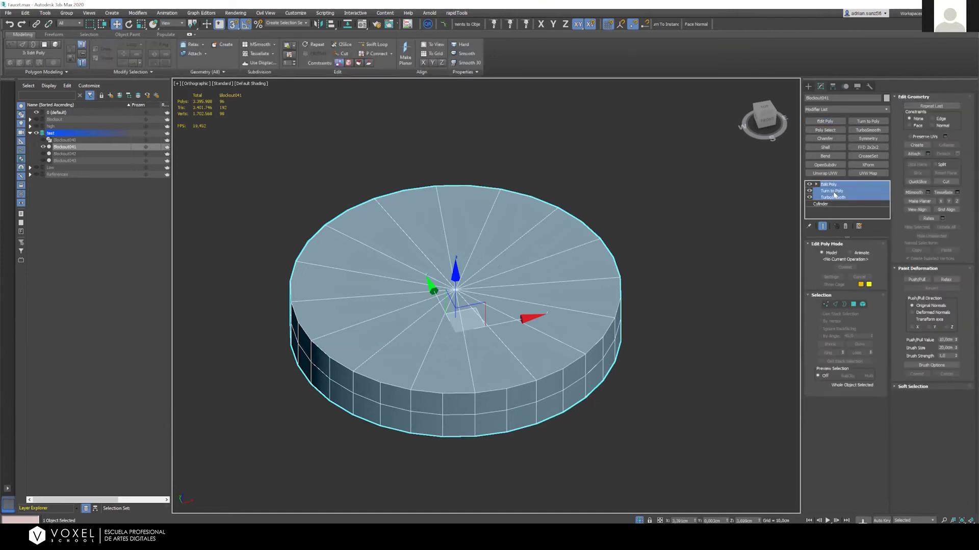
{"action": "left_click", "coordinate": [834, 192]}
{"action": "left_click", "coordinate": [831, 197], "text": "ctrl"}
{"action": "left_click", "coordinate": [833, 197]}
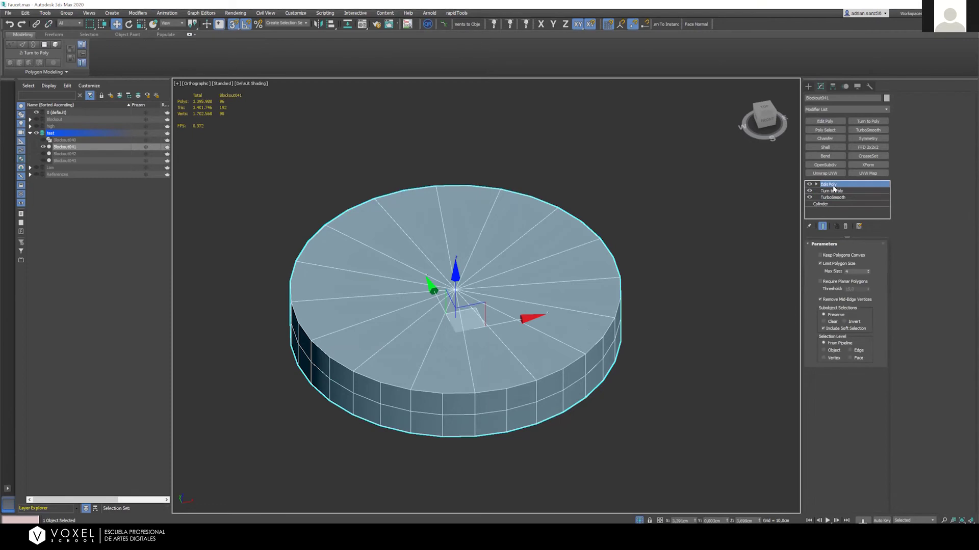
Delete the TurboSmooth modifier from the disc's stack and return to its Edit Poly modifier
{"action": "right_click", "coordinate": [833, 197]}
{"action": "left_click", "coordinate": [842, 210]}
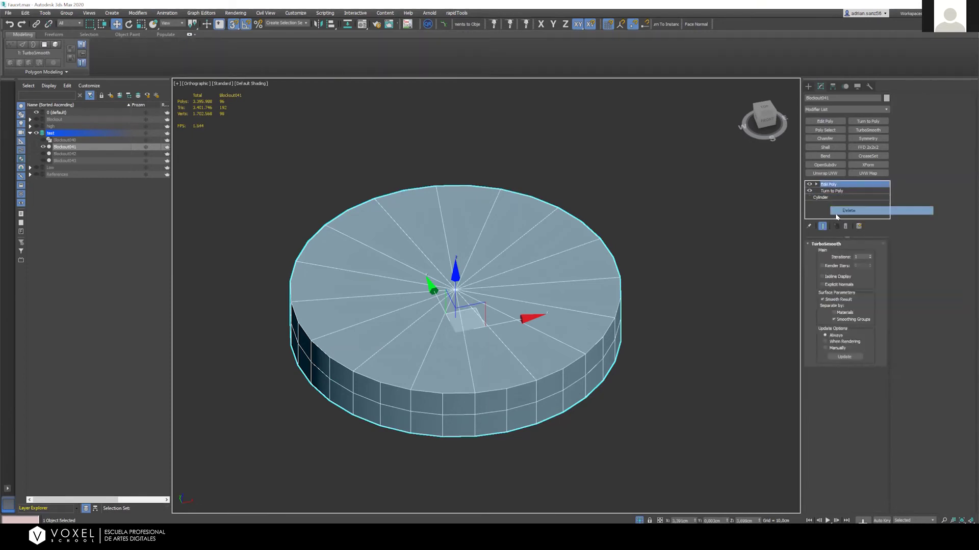
{"action": "left_click", "coordinate": [829, 184]}
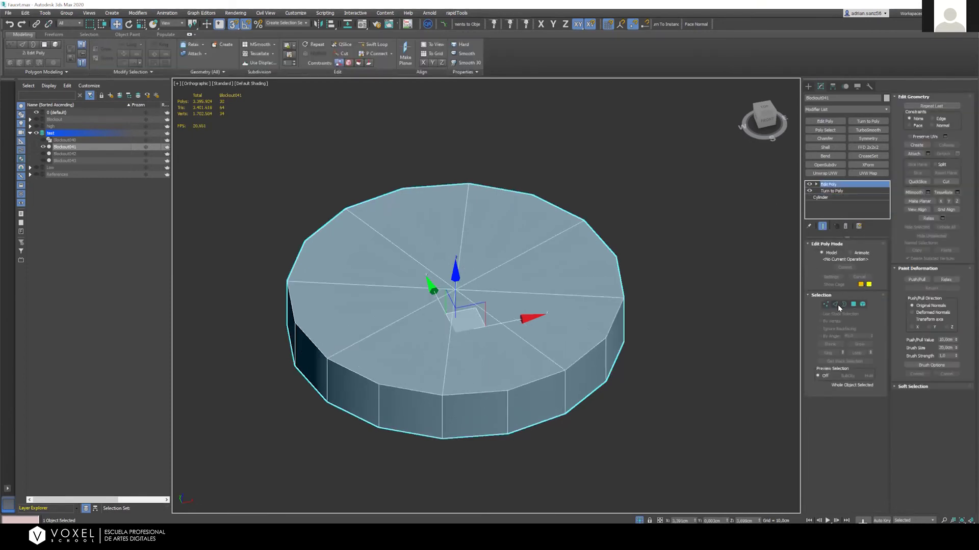
Select both cap centre vertices, convert them to the surrounding cap polygons, and convert that selection to the caps' outline edges
{"action": "left_click", "coordinate": [853, 304]}
{"action": "left_click", "coordinate": [825, 305]}
{"action": "left_click", "coordinate": [455, 291]}
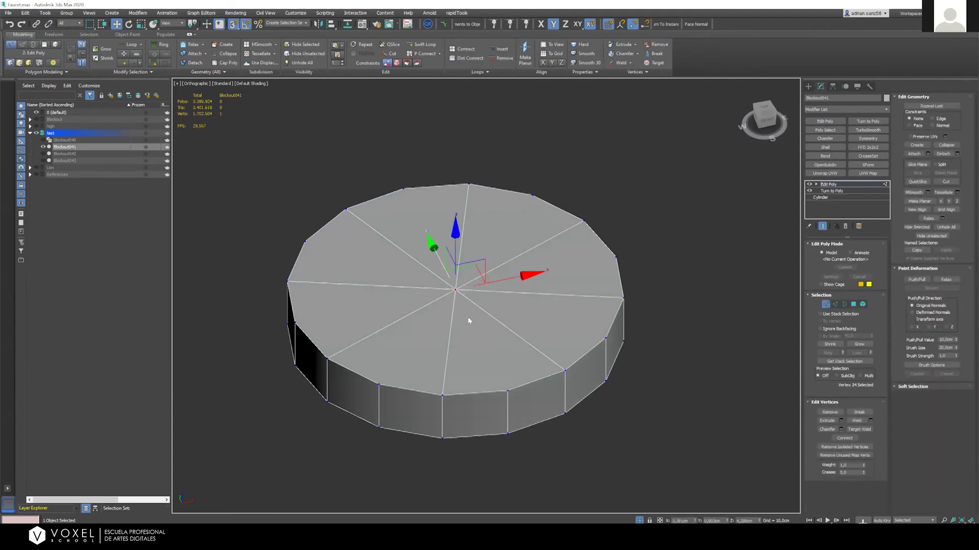
{"action": "middle_click_drag", "start_coordinate": [469, 321], "coordinate": [474, 257], "text": "alt"}
{"action": "left_click", "coordinate": [456, 386], "text": "ctrl"}
{"action": "middle_click_drag", "start_coordinate": [472, 342], "coordinate": [505, 403], "text": "alt"}
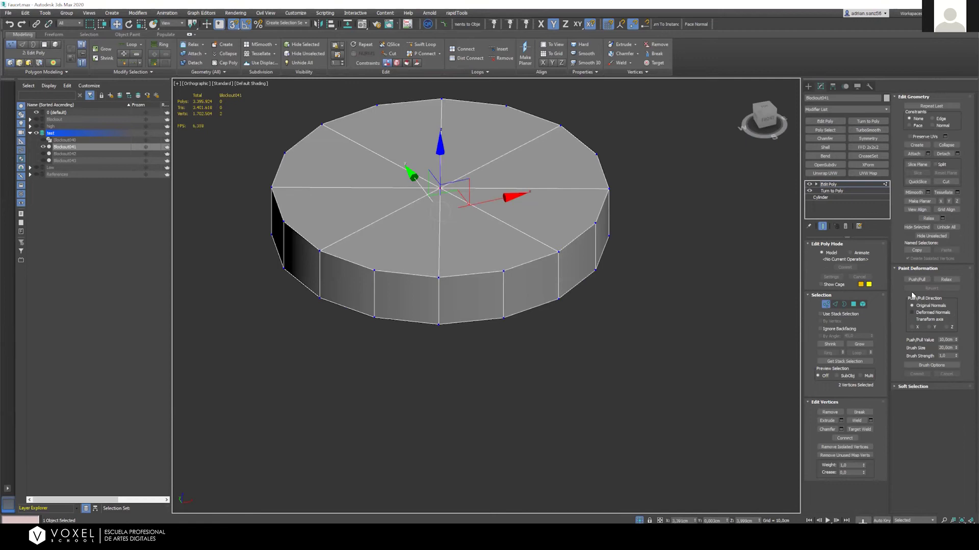
{"action": "left_click", "coordinate": [853, 304], "text": "ctrl"}
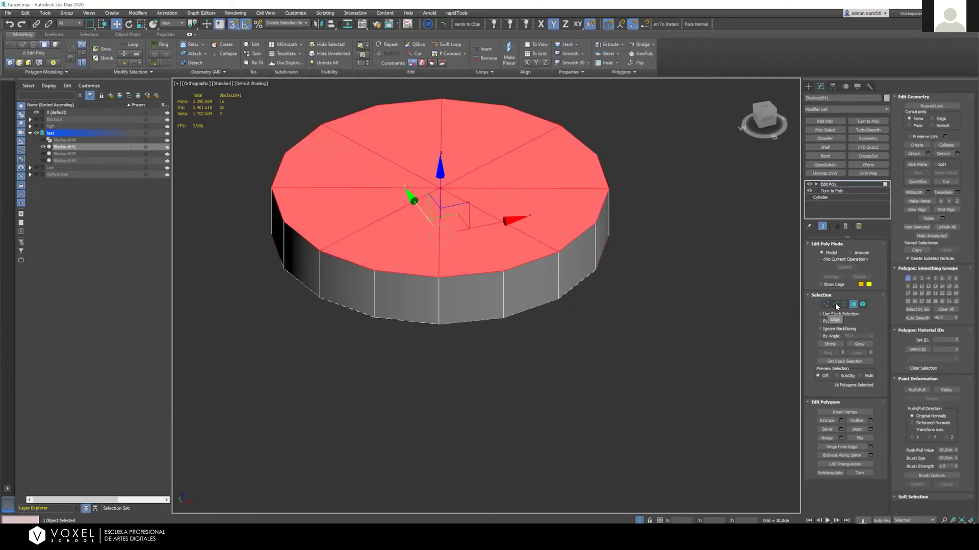
{"action": "left_click", "coordinate": [835, 305], "text": "ctrl+shift"}
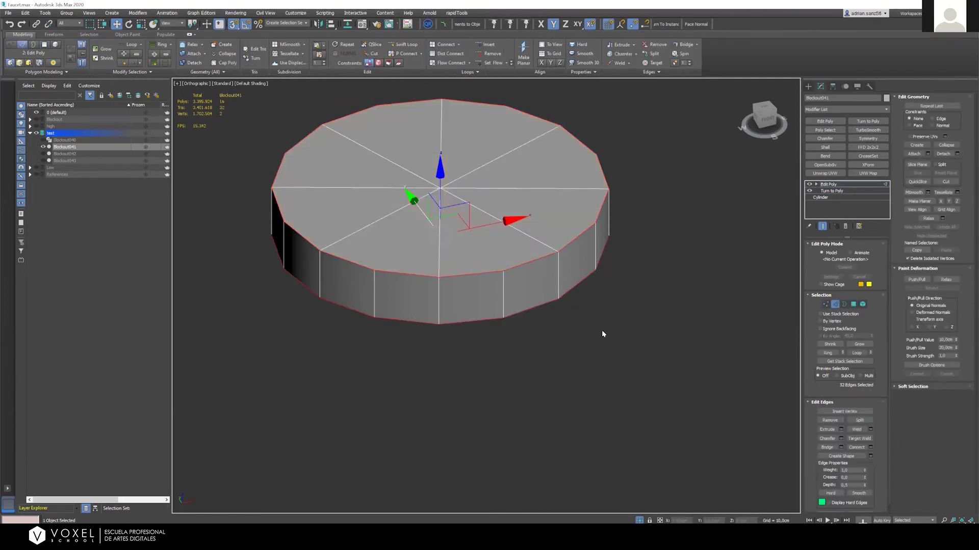
Connect the selected cap outline edges and adjust the new edges to follow the disc's curvature
{"action": "left_click", "coordinate": [855, 448]}
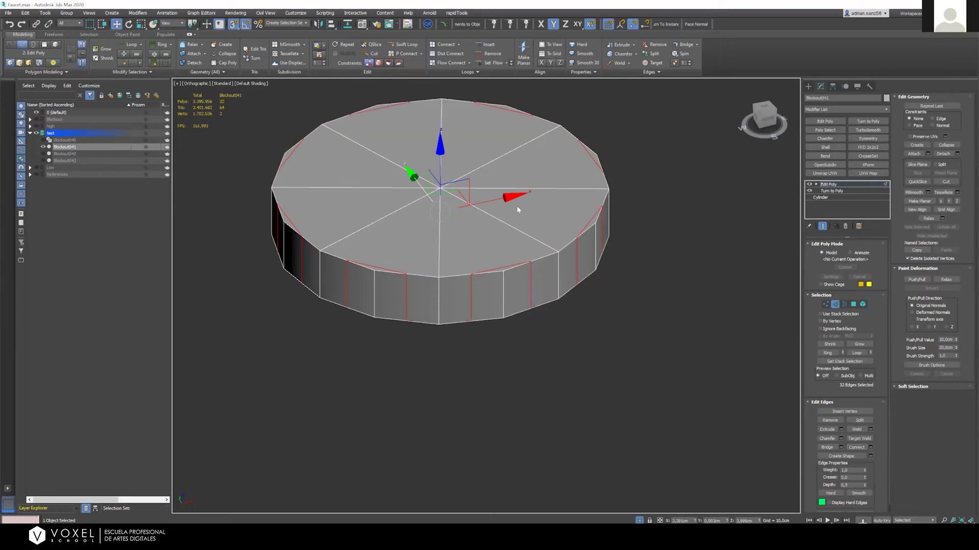
{"action": "middle_click_drag", "start_coordinate": [501, 218], "coordinate": [448, 340], "text": "alt"}
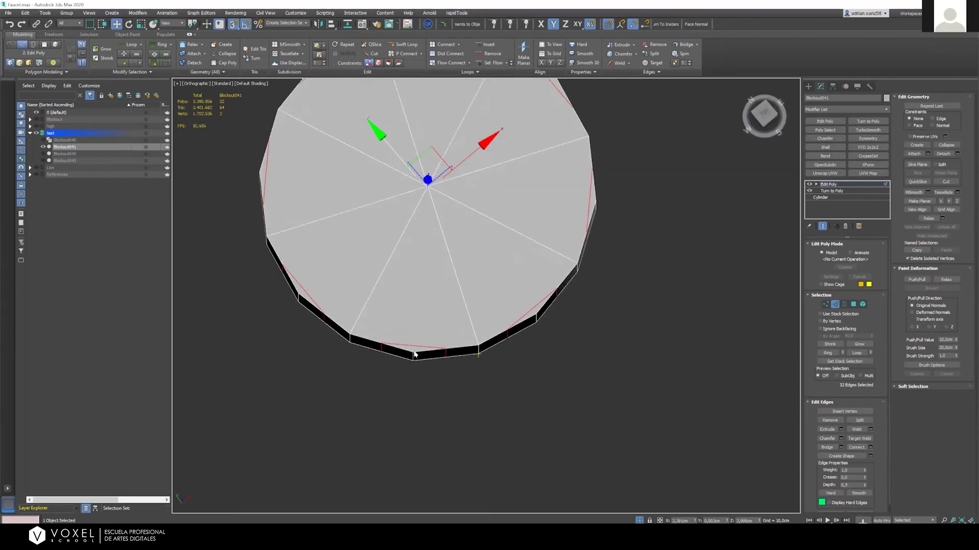
{"action": "middle_click_drag", "start_coordinate": [532, 324], "coordinate": [473, 197], "text": "alt"}
{"action": "left_click", "coordinate": [470, 298]}
{"action": "middle_click_drag", "start_coordinate": [462, 283], "coordinate": [472, 339], "text": "alt"}
Select the polygons of the disc's upper and lower caps, starting from their centre vertices
{"action": "left_click", "coordinate": [826, 296]}
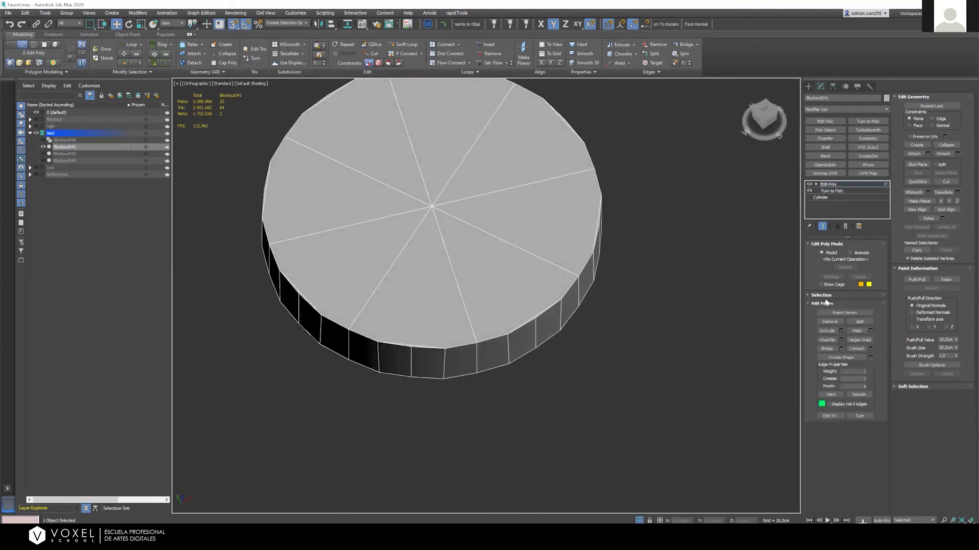
{"action": "left_click", "coordinate": [825, 297]}
{"action": "left_click", "coordinate": [825, 304]}
{"action": "left_click", "coordinate": [426, 209]}
{"action": "middle_click_drag", "start_coordinate": [445, 276], "coordinate": [497, 367], "text": "alt"}
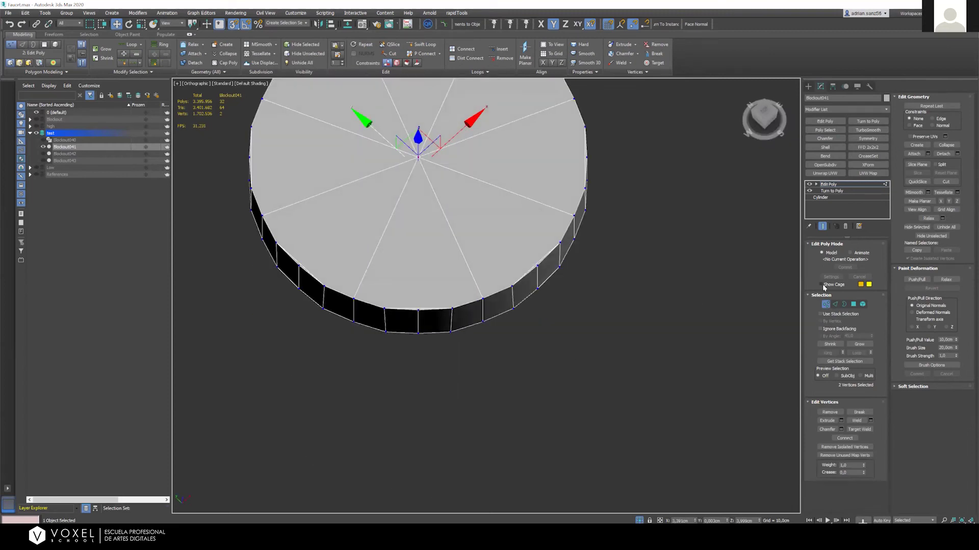
{"action": "left_click", "coordinate": [858, 304], "text": "ctrl"}
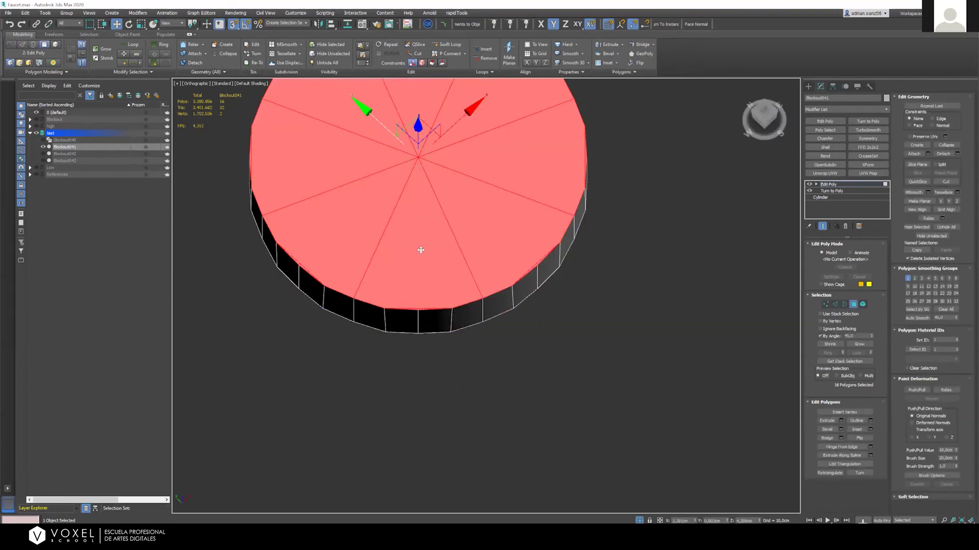
{"action": "middle_click_drag", "start_coordinate": [421, 250], "coordinate": [445, 315], "text": "alt"}
{"action": "left_click", "coordinate": [442, 331], "text": "ctrl"}
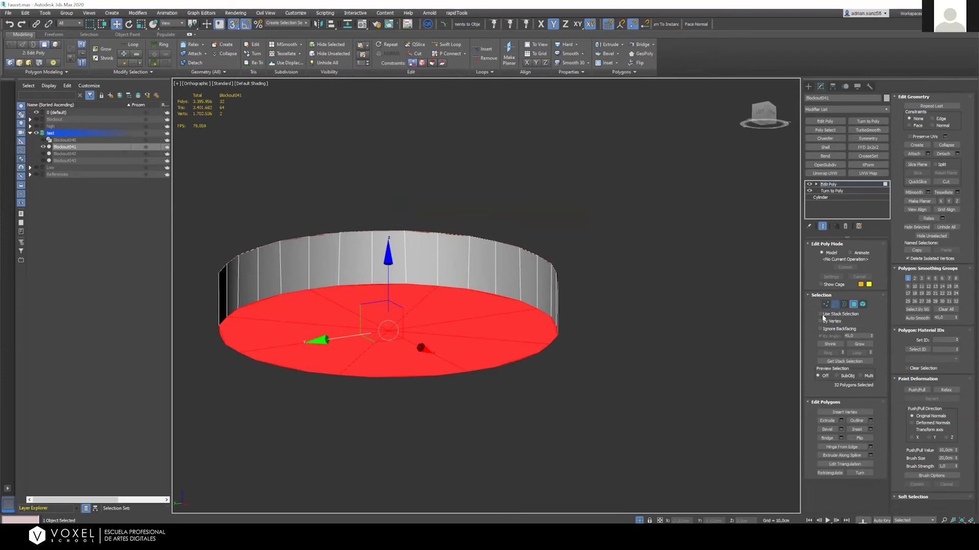
Convert the cap polygon selection to edges and remove the radial edges inside both caps together with their vertices
{"action": "left_click", "coordinate": [835, 304], "text": "ctrl"}
{"action": "key", "text": "ctrl+BackSpace"}
{"action": "middle_click_drag", "start_coordinate": [597, 278], "coordinate": [887, 227], "text": "alt"}
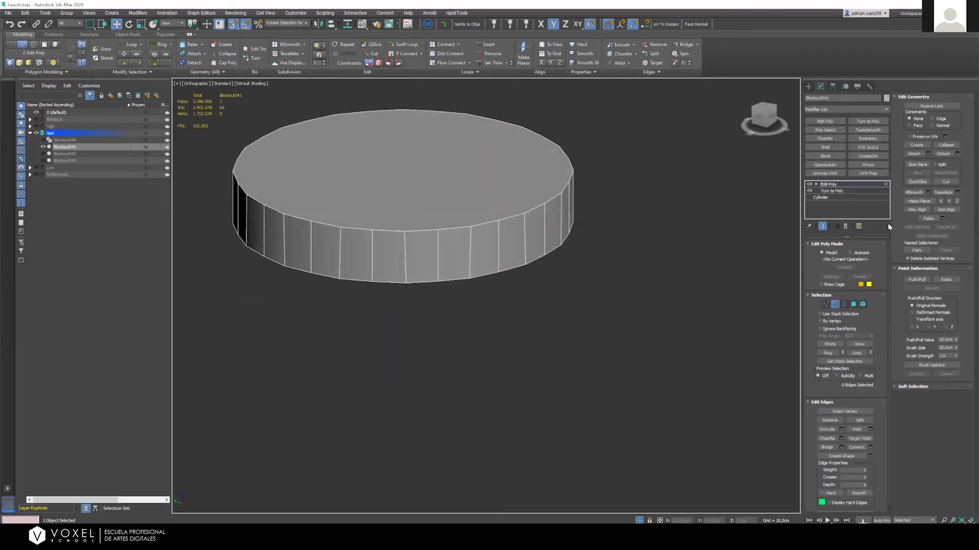
Add a Turn to Poly modifier above the Edit Poly, compare the disc with it disabled, and delete it
{"action": "left_click", "coordinate": [866, 121]}
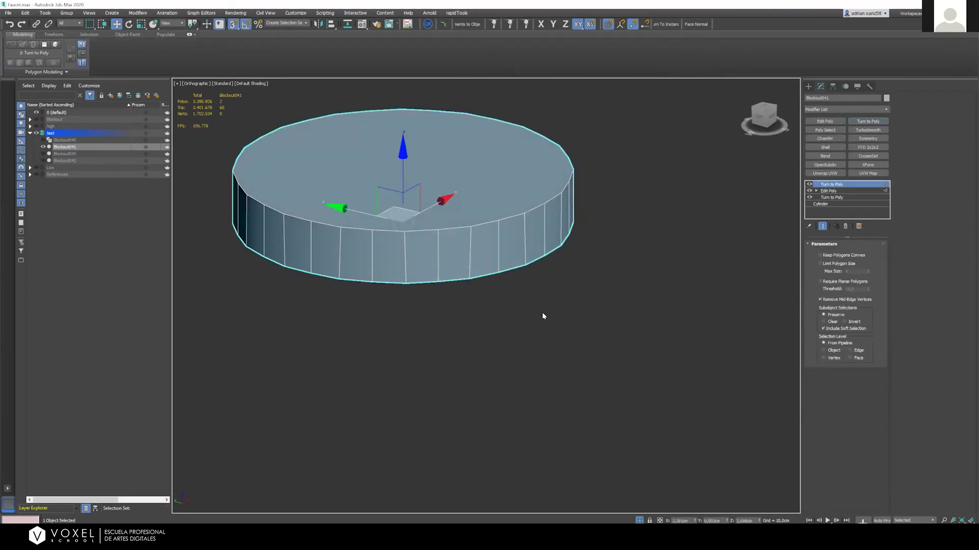
{"action": "left_click", "coordinate": [809, 185]}
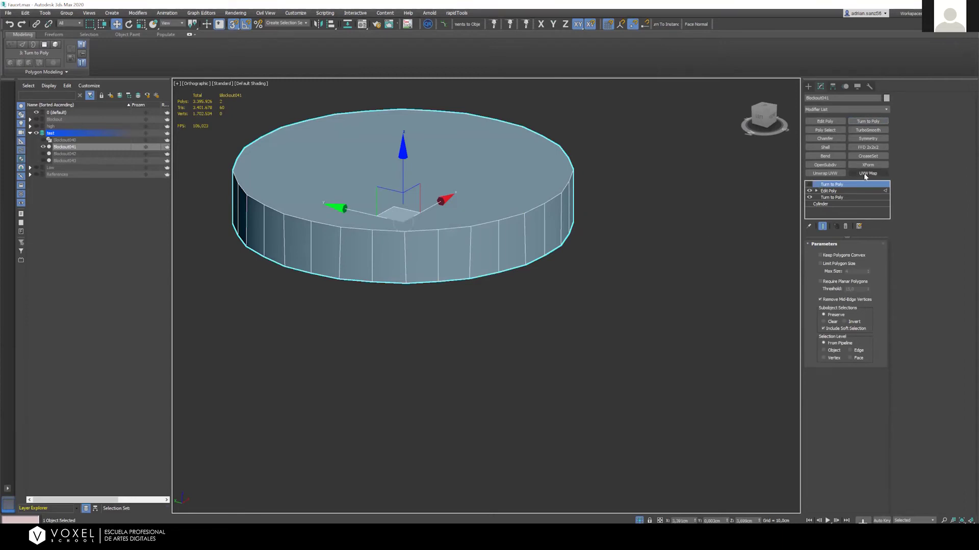
{"action": "right_click", "coordinate": [847, 188]}
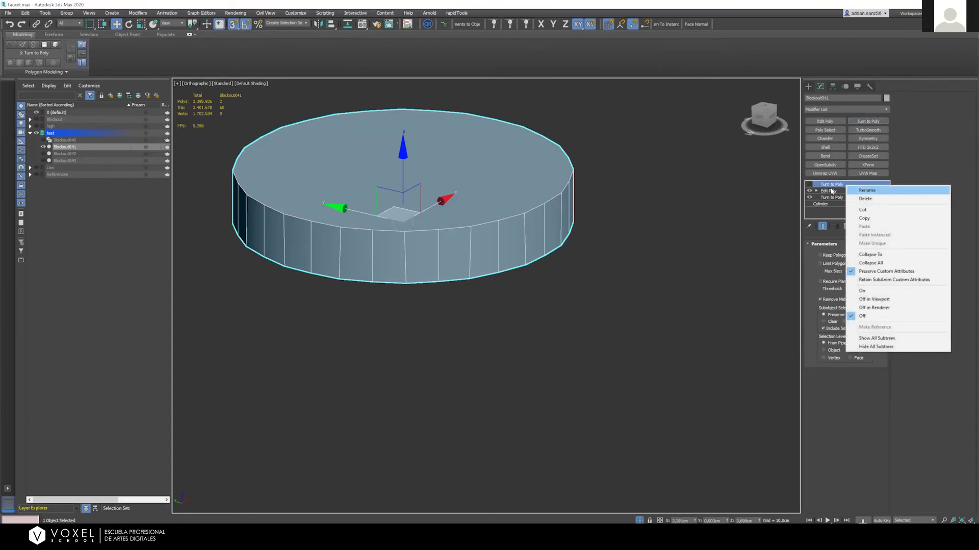
{"action": "left_click", "coordinate": [865, 199]}
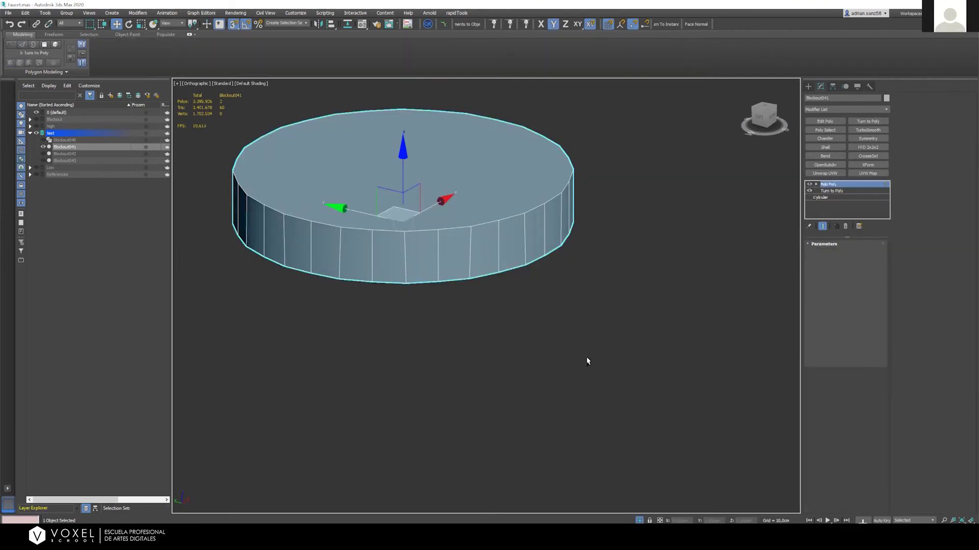
Undo the cap edge removal, the curvature adjustment and the edge connection, back to the selected cap outline edges
{"action": "key", "text": "ctrl+z"}
{"action": "key", "text": "ctrl+z"}
{"action": "key", "text": "ctrl+z"}
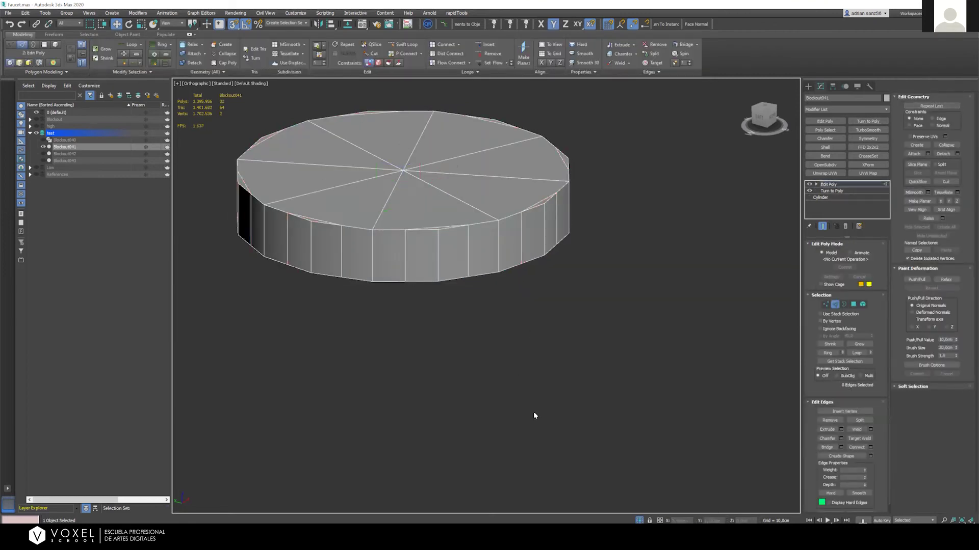
{"action": "scroll", "coordinate": [533, 415], "scroll_direction": "down", "scroll_amount": 1}
{"action": "middle_click_drag", "start_coordinate": [402, 153], "coordinate": [435, 223]}
{"action": "scroll", "coordinate": [435, 224], "scroll_direction": "up", "scroll_amount": 1}
{"action": "middle_click_drag", "start_coordinate": [448, 307], "coordinate": [460, 347], "text": "alt"}
{"action": "key", "text": "ctrl+z"}
{"action": "key", "text": "ctrl+z"}
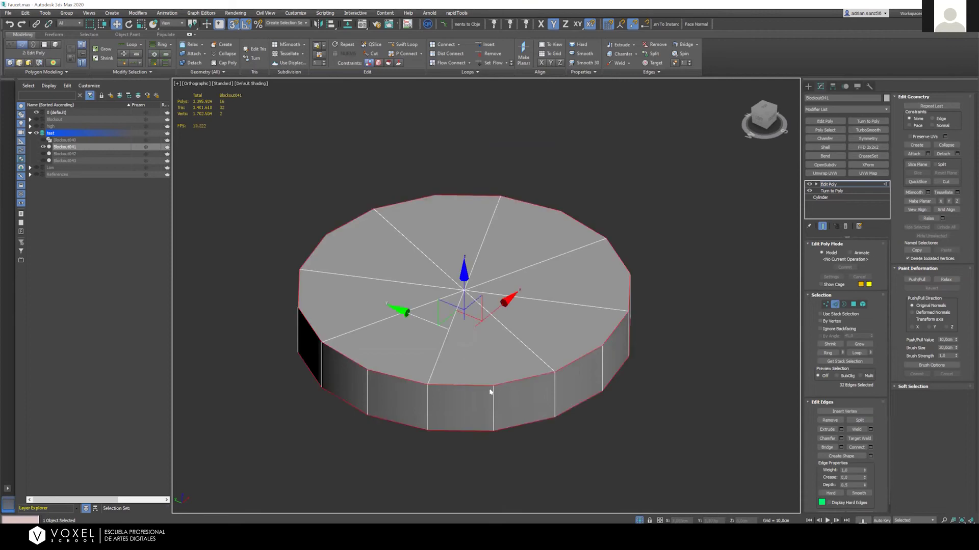
Delete all the polygons of the disc's upper and lower caps, leaving only the side ring
{"action": "middle_click_drag", "start_coordinate": [550, 331], "coordinate": [563, 315], "text": "alt"}
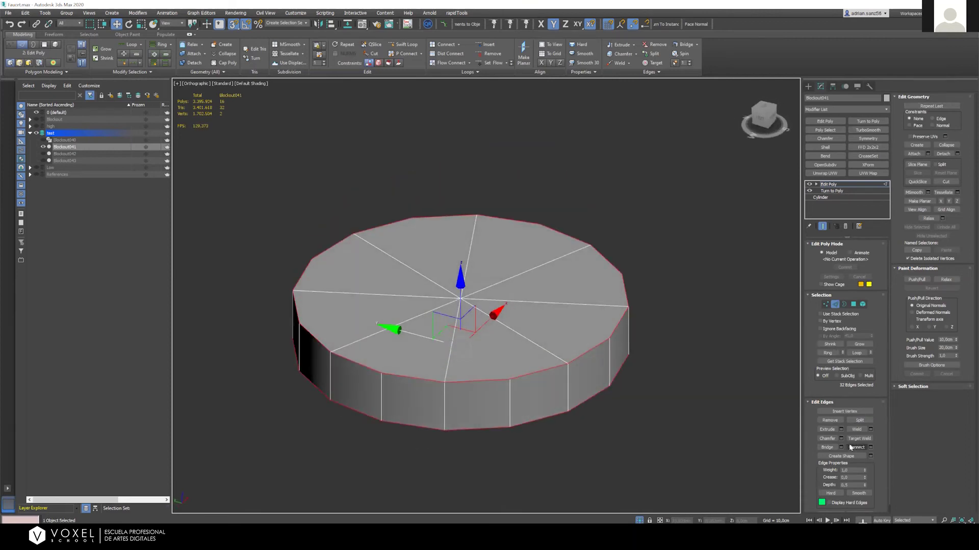
{"action": "left_click", "coordinate": [853, 305]}
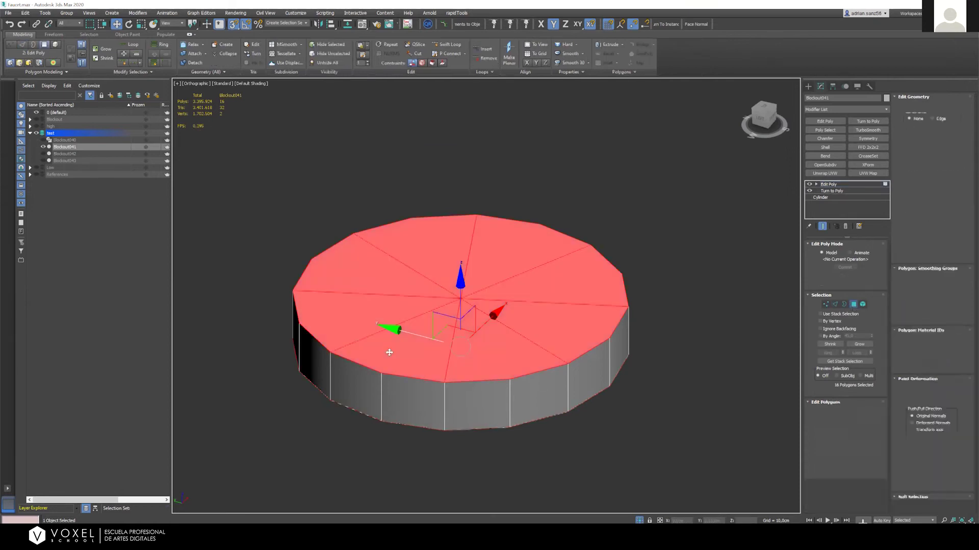
{"action": "middle_click_drag", "start_coordinate": [459, 371], "coordinate": [480, 356], "text": "alt"}
{"action": "key", "text": "Delete"}
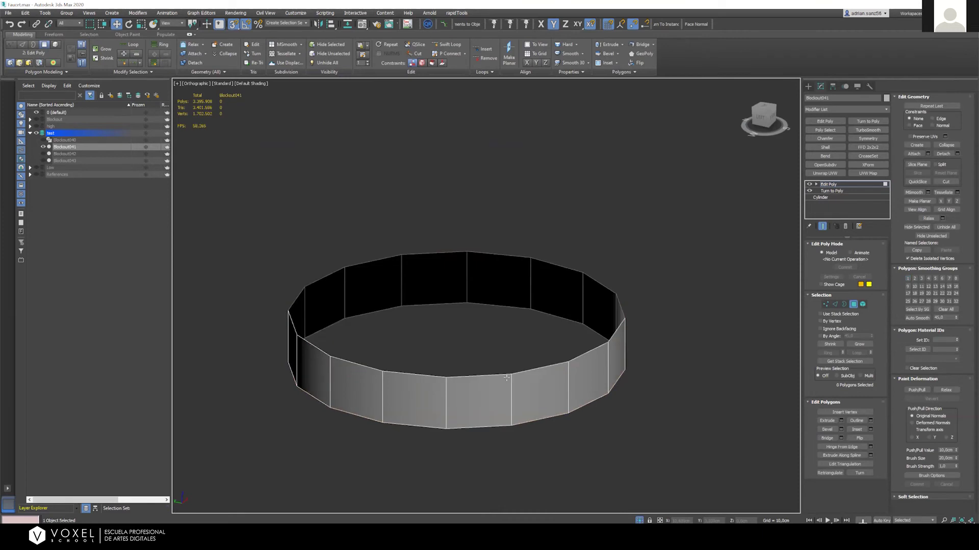
Connect the edges along both open rims to add a vertical edge in the middle of each side face
{"action": "left_click", "coordinate": [834, 304]}
{"action": "middle_click_drag", "start_coordinate": [459, 387], "coordinate": [484, 384], "text": "alt"}
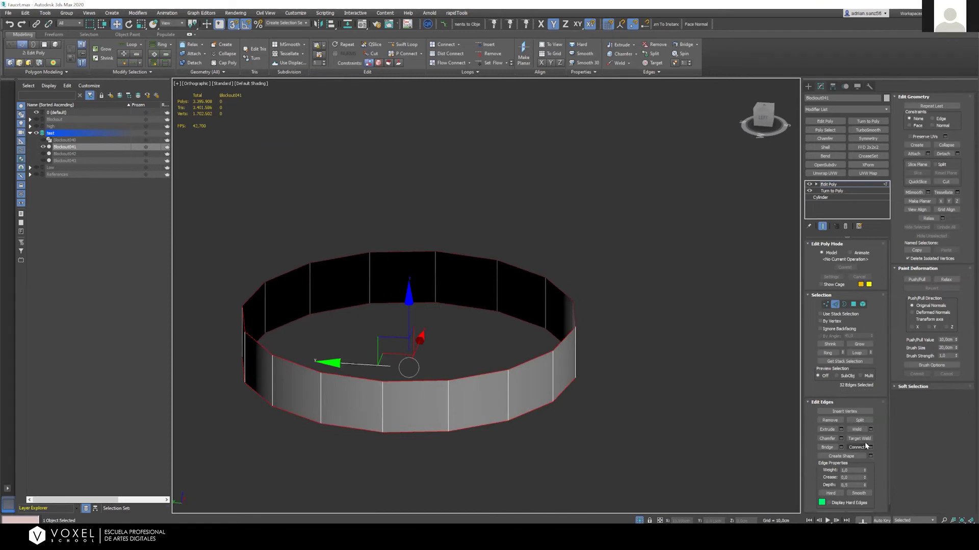
{"action": "key", "text": "alt+c"}
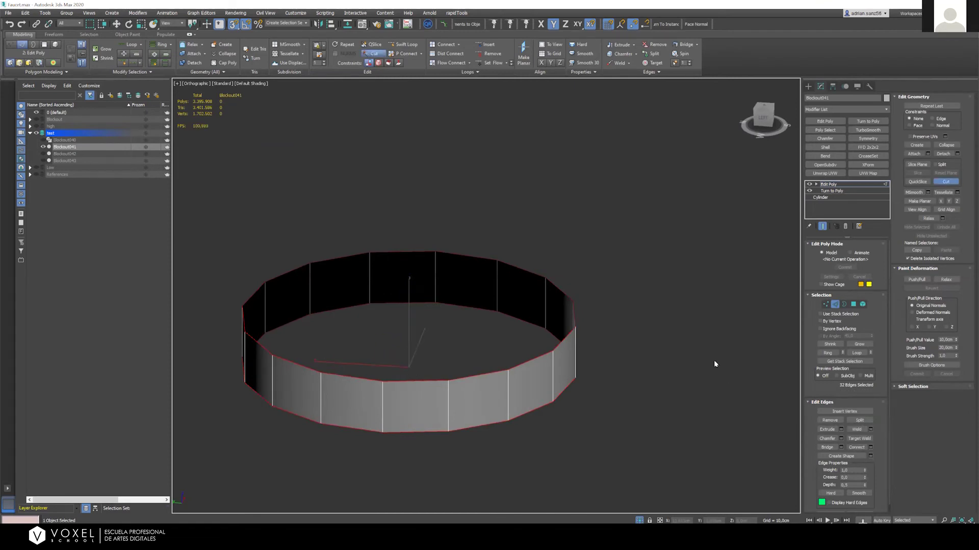
{"action": "key", "text": "w"}
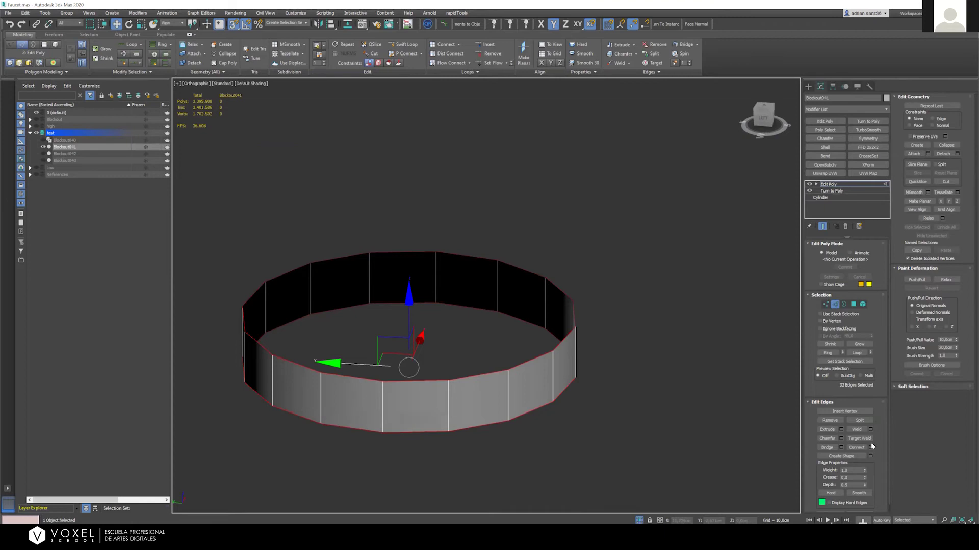
{"action": "left_click", "coordinate": [858, 447]}
{"action": "middle_click_drag", "start_coordinate": [498, 399], "coordinate": [471, 326], "text": "alt"}
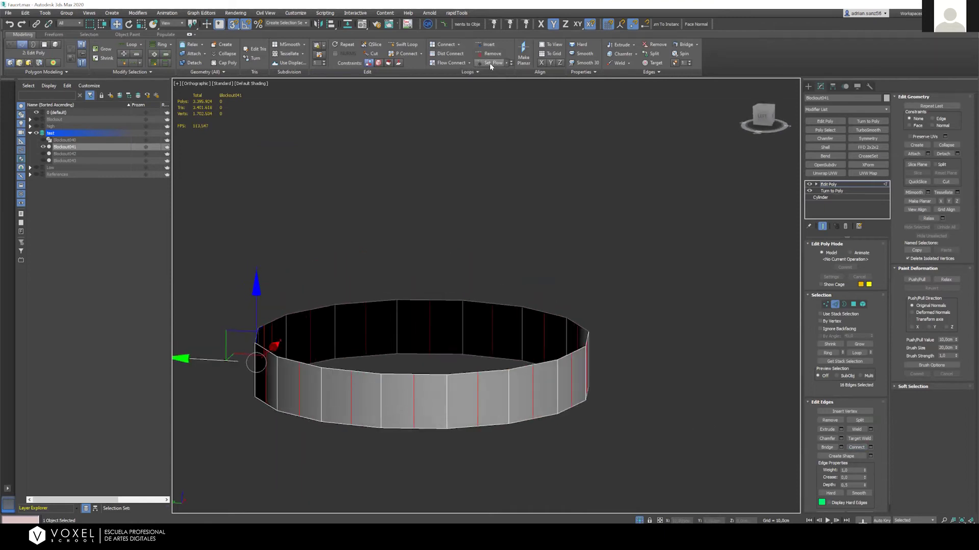
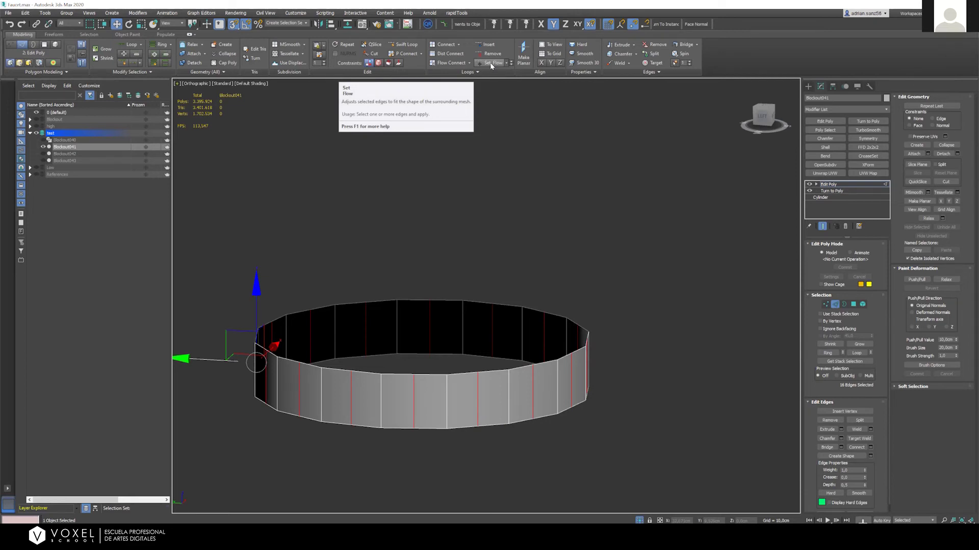
Apply Set Flow to the new vertical edges so they follow the ring's curvature
{"action": "middle_click_drag", "start_coordinate": [465, 400], "coordinate": [467, 433], "text": "alt"}
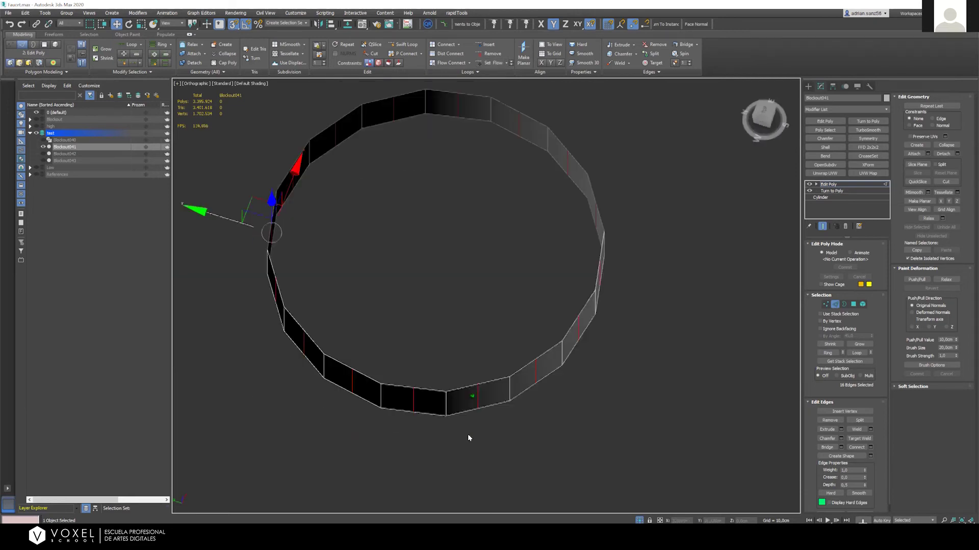
{"action": "left_click", "coordinate": [766, 117]}
{"action": "scroll", "coordinate": [500, 378], "scroll_direction": "down", "scroll_amount": 1}
{"action": "scroll", "coordinate": [402, 399], "scroll_direction": "up", "scroll_amount": 5}
{"action": "middle_click_drag", "start_coordinate": [427, 410], "coordinate": [434, 384], "text": "alt"}
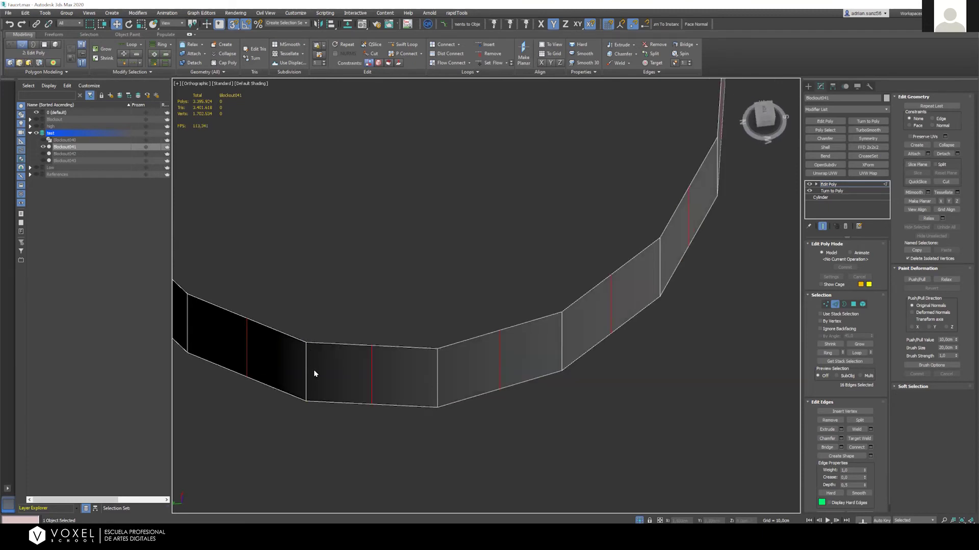
{"action": "left_click", "coordinate": [371, 375]}
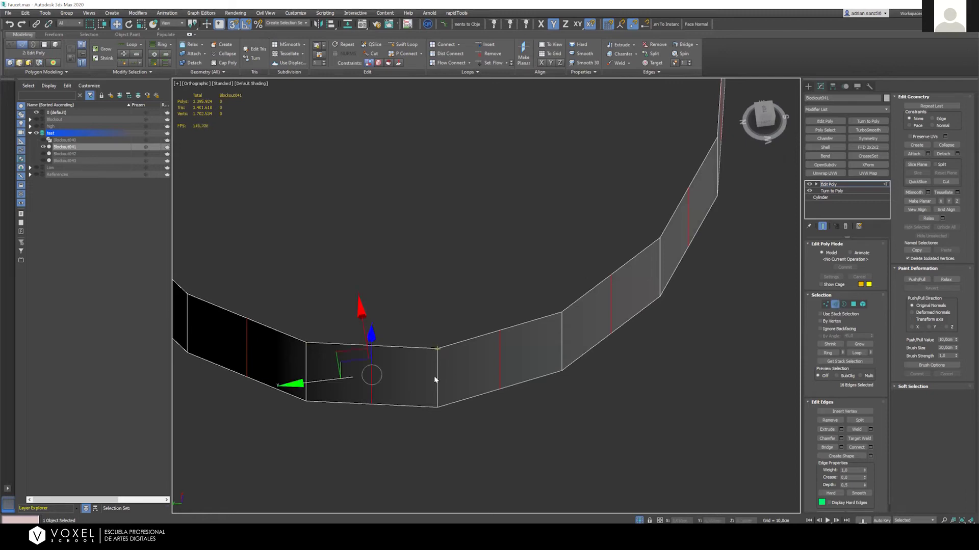
{"action": "middle_click_drag", "start_coordinate": [405, 388], "coordinate": [434, 429], "text": "alt"}
{"action": "middle_click_drag", "start_coordinate": [422, 391], "coordinate": [511, 373], "text": "alt"}
{"action": "left_click", "coordinate": [762, 123]}
{"action": "scroll", "coordinate": [510, 371], "scroll_direction": "down", "scroll_amount": 5}
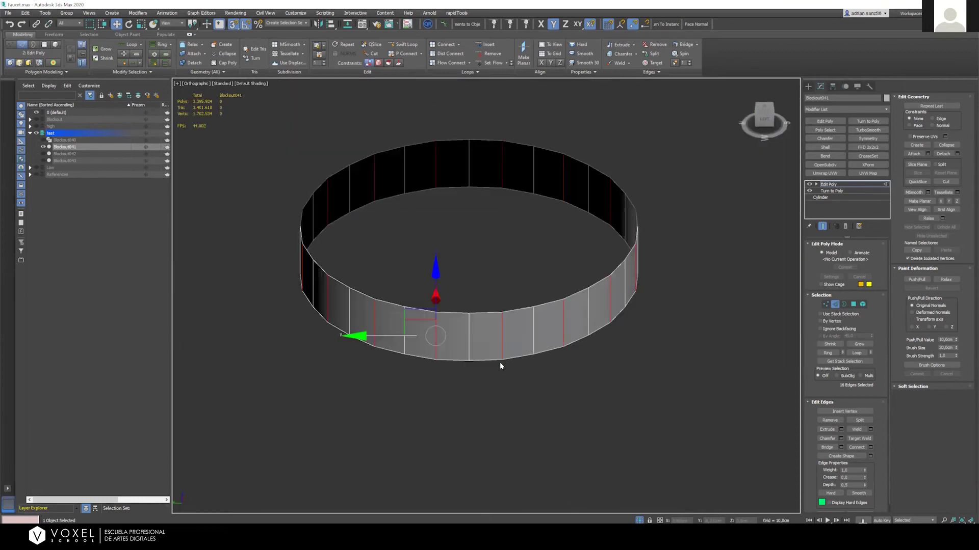
Select both open borders of the ring, cap them, and switch to vertex editing
{"action": "left_click", "coordinate": [501, 357]}
{"action": "scroll", "coordinate": [536, 332], "scroll_direction": "up", "scroll_amount": 1}
{"action": "left_click", "coordinate": [844, 304]}
{"action": "left_click", "coordinate": [509, 114]}
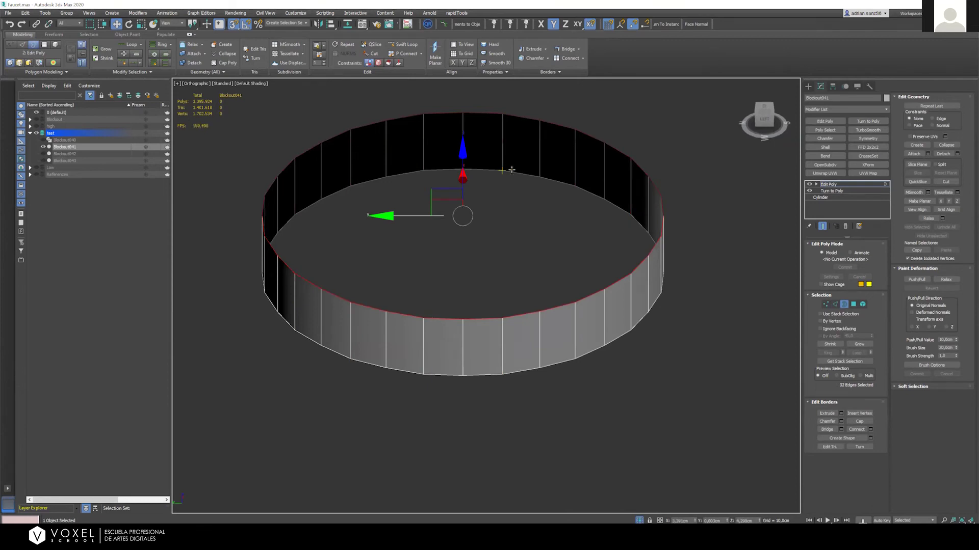
{"action": "key", "text": "ctrl+a"}
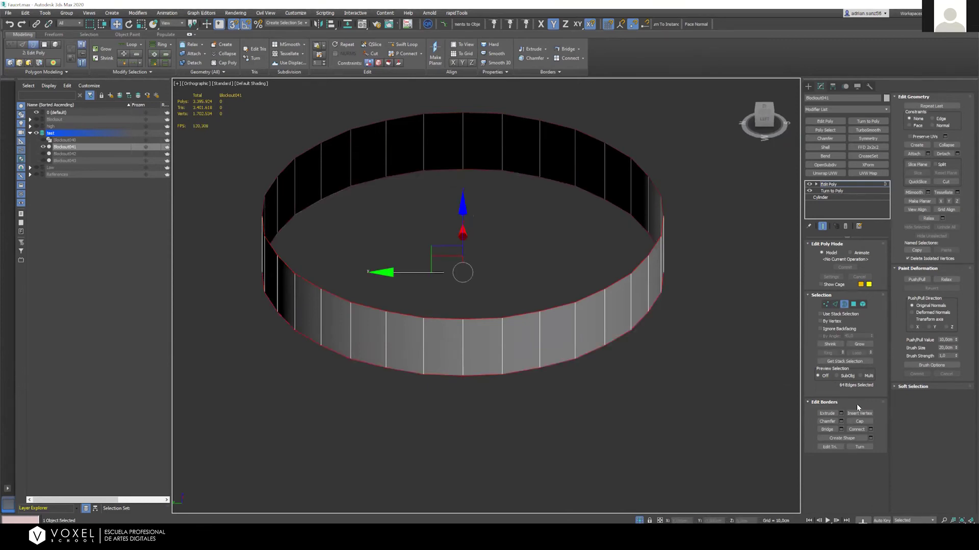
{"action": "left_click", "coordinate": [859, 422]}
{"action": "middle_click_drag", "start_coordinate": [495, 249], "coordinate": [493, 362], "text": "alt"}
{"action": "middle_click_drag", "start_coordinate": [500, 282], "coordinate": [529, 255], "text": "alt"}
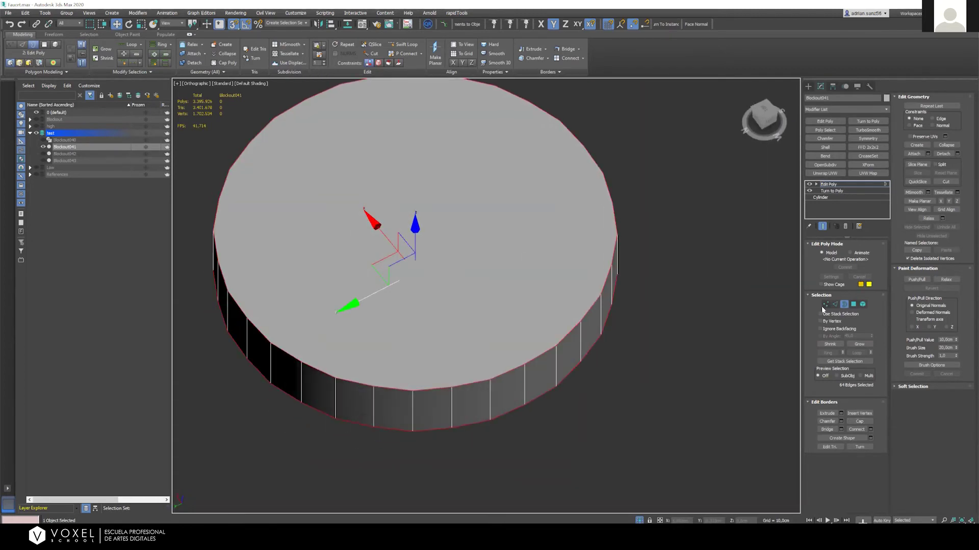
{"action": "left_click", "coordinate": [825, 304]}
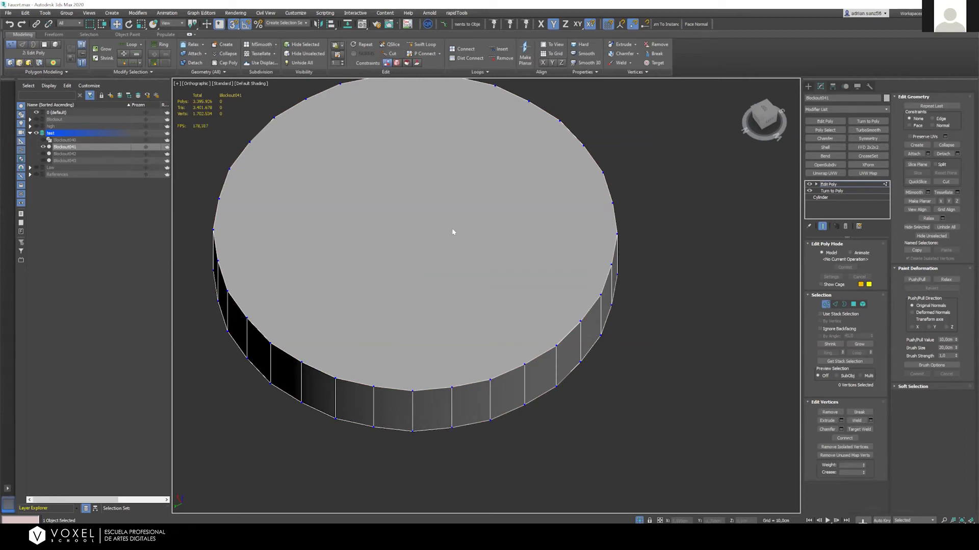
{"action": "left_click", "coordinate": [219, 25]}
{"action": "scroll", "coordinate": [454, 357], "scroll_direction": "down", "scroll_amount": 3}
{"action": "middle_click_drag", "start_coordinate": [455, 357], "coordinate": [485, 277], "text": "alt"}
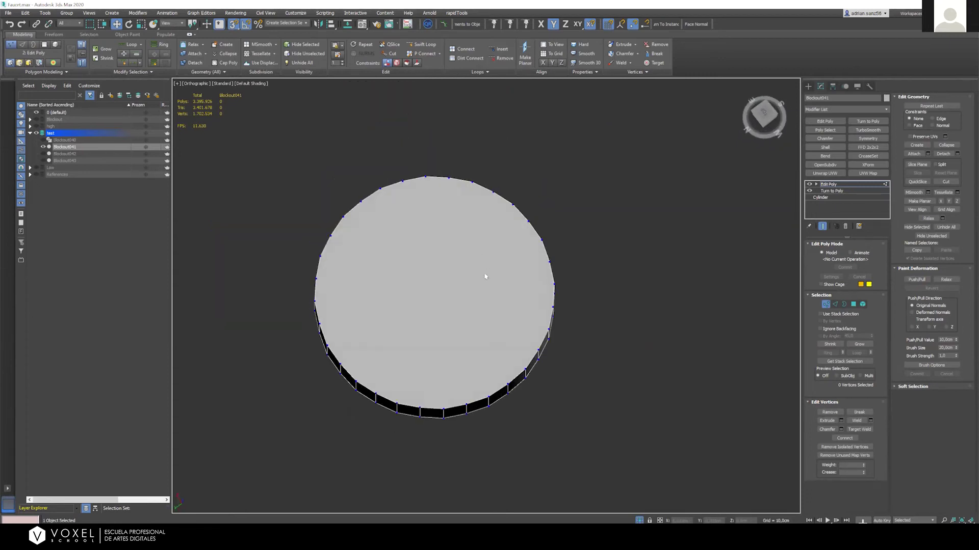
{"action": "key", "text": "alt+c"}
{"action": "key", "text": "s"}
{"action": "key", "text": "s"}
{"action": "left_click", "coordinate": [444, 409]}
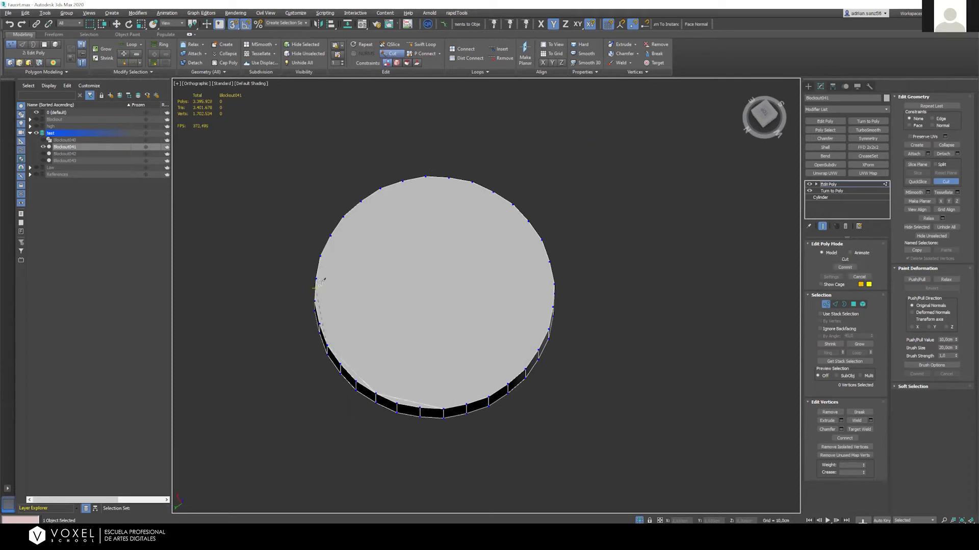
{"action": "right_click", "coordinate": [399, 289]}
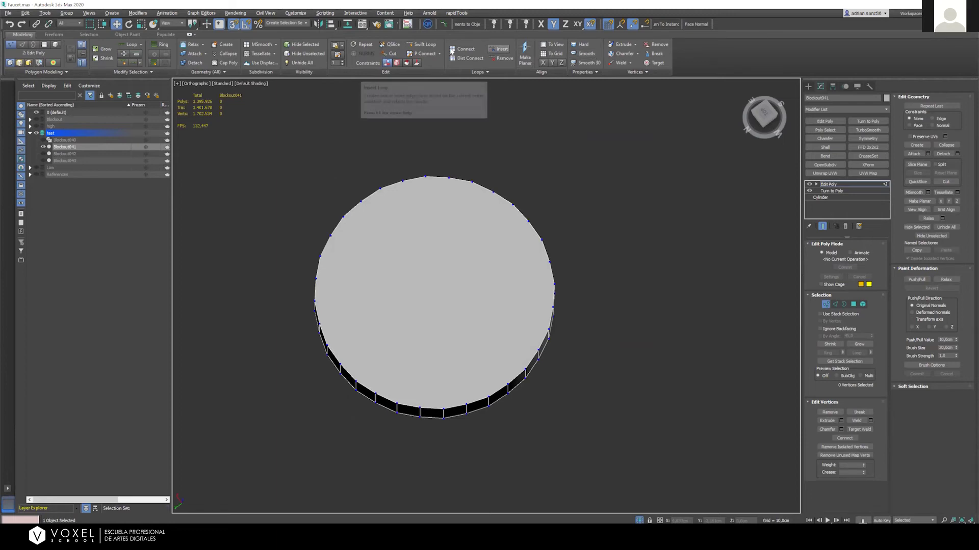
Join rim vertices across the disc's upper cap with Paint Connect edges, dividing it down to a central four-sided polygon
{"action": "left_click", "coordinate": [421, 54]}
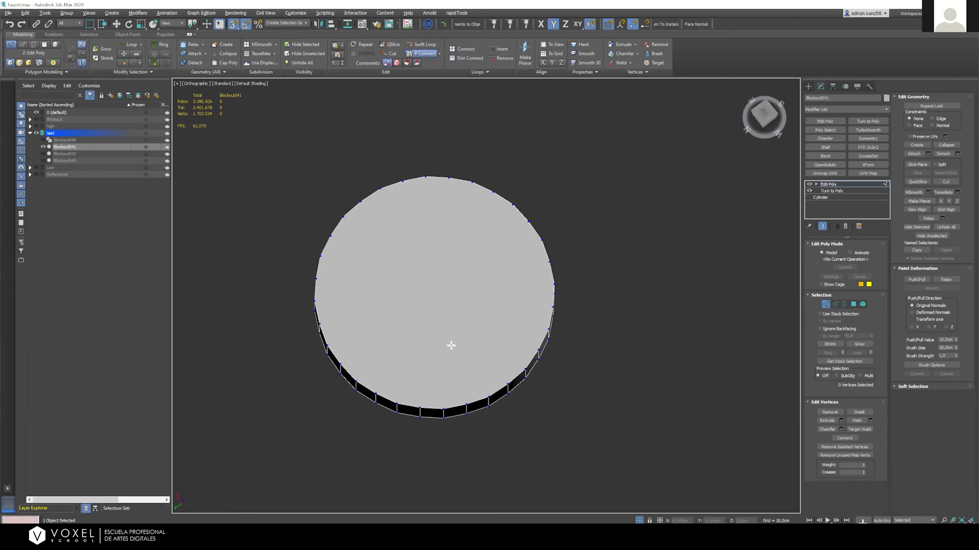
{"action": "left_click", "coordinate": [420, 407]}
{"action": "left_click", "coordinate": [357, 378]}
{"action": "left_click", "coordinate": [320, 256]}
{"action": "left_click", "coordinate": [361, 202]}
{"action": "left_click", "coordinate": [493, 192]}
{"action": "left_click", "coordinate": [553, 307]}
{"action": "left_click", "coordinate": [525, 368]}
{"action": "left_click", "coordinate": [466, 404]}
{"action": "left_click", "coordinate": [420, 405]}
{"action": "left_click", "coordinate": [320, 255]}
{"action": "left_click", "coordinate": [491, 193]}
{"action": "left_click", "coordinate": [525, 369]}
{"action": "left_click", "coordinate": [420, 406]}
{"action": "key", "text": "w"}
{"action": "middle_click_drag", "start_coordinate": [445, 294], "coordinate": [451, 316], "text": "alt"}
Select the disc's polygons with more than four sides using the numeric selection, and inspect the caps
{"action": "left_click", "coordinate": [854, 306]}
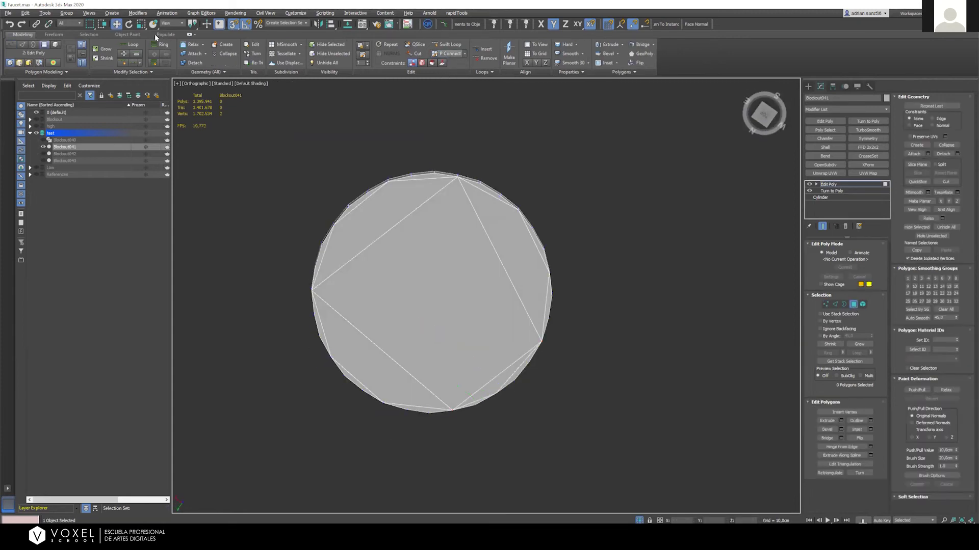
{"action": "left_click", "coordinate": [82, 34]}
{"action": "left_click", "coordinate": [408, 51]}
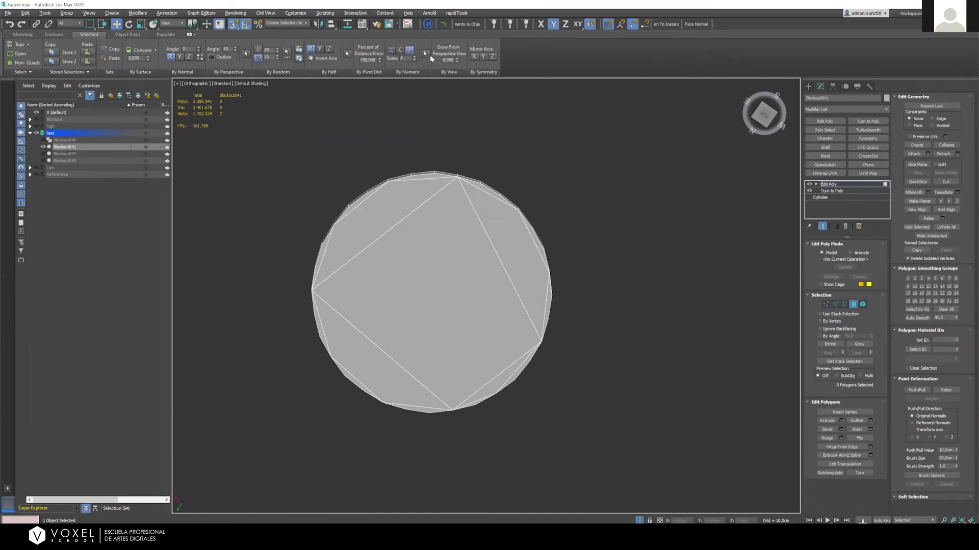
{"action": "left_click", "coordinate": [427, 54]}
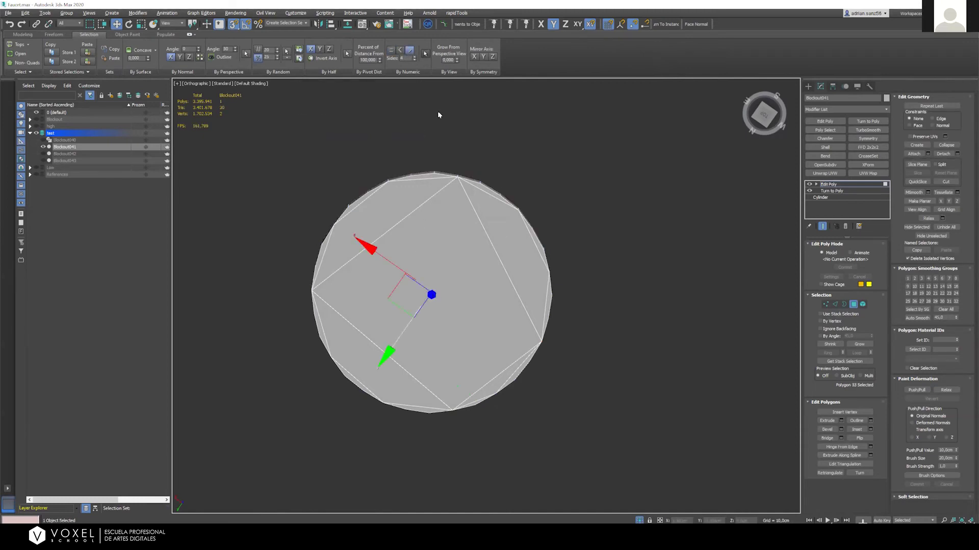
{"action": "middle_click_drag", "start_coordinate": [481, 308], "coordinate": [496, 206], "text": "alt"}
{"action": "middle_click_drag", "start_coordinate": [417, 282], "coordinate": [421, 377], "text": "alt"}
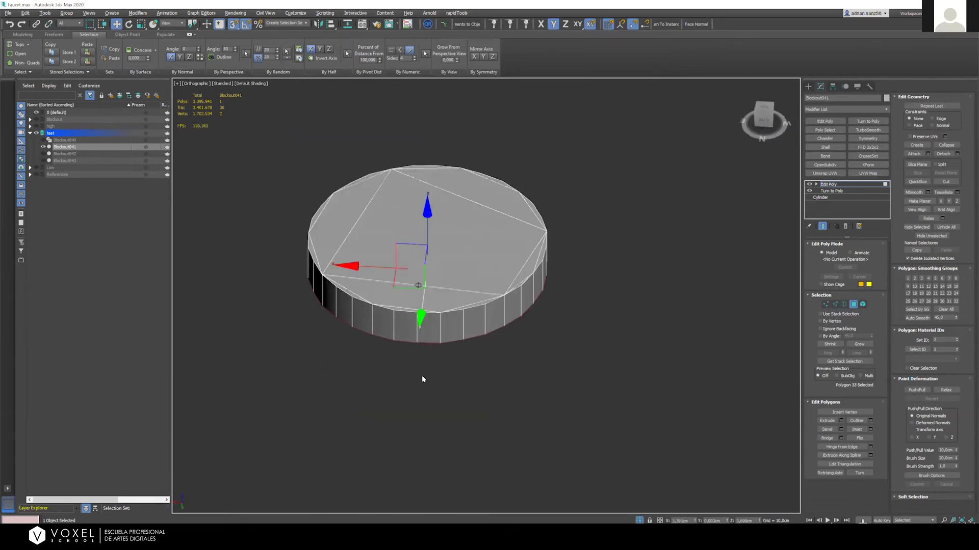
{"action": "middle_click_drag", "start_coordinate": [372, 257], "coordinate": [403, 219], "text": "alt"}
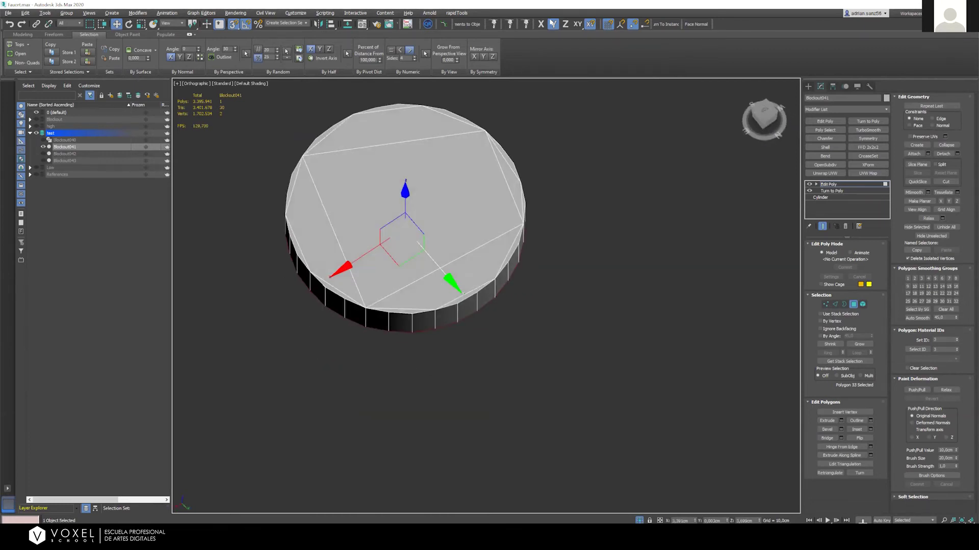
Try removing every second vertical edge around the disc's side, then undo the removal
{"action": "left_click", "coordinate": [834, 303]}
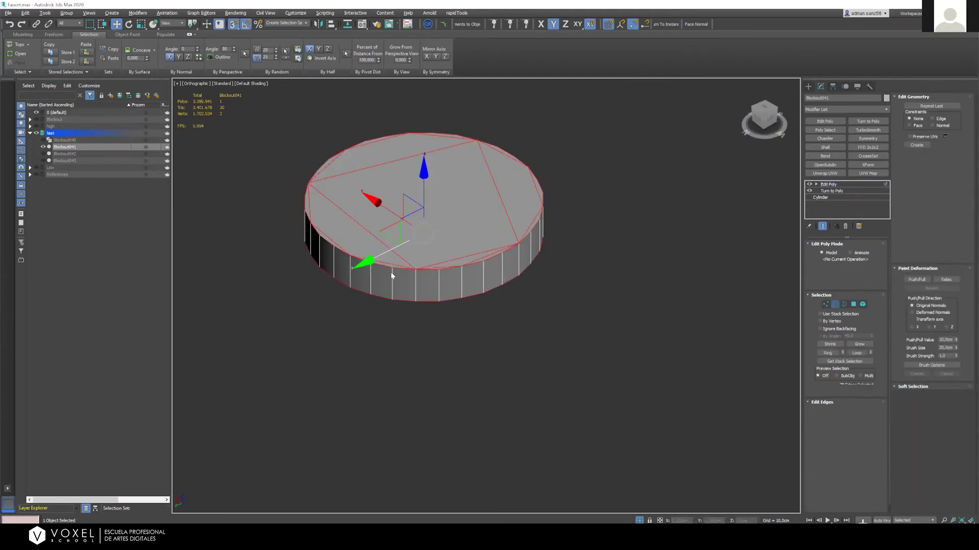
{"action": "left_click", "coordinate": [437, 279]}
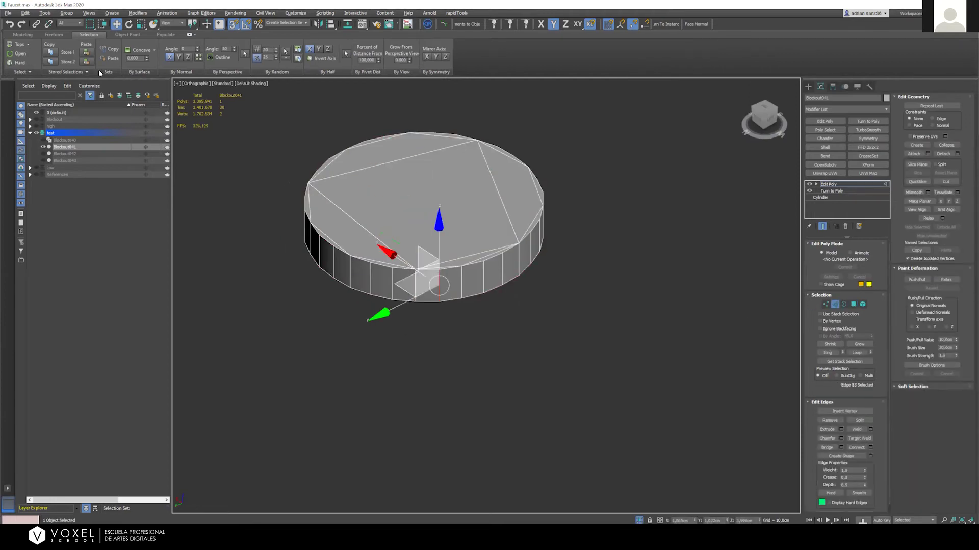
{"action": "left_click", "coordinate": [23, 35]}
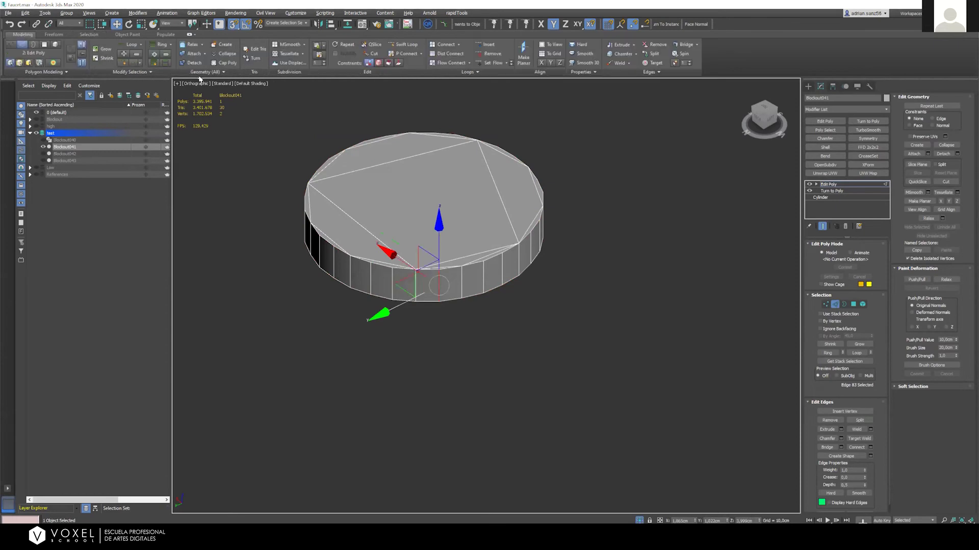
{"action": "left_click", "coordinate": [166, 65]}
{"action": "left_click", "coordinate": [484, 345]}
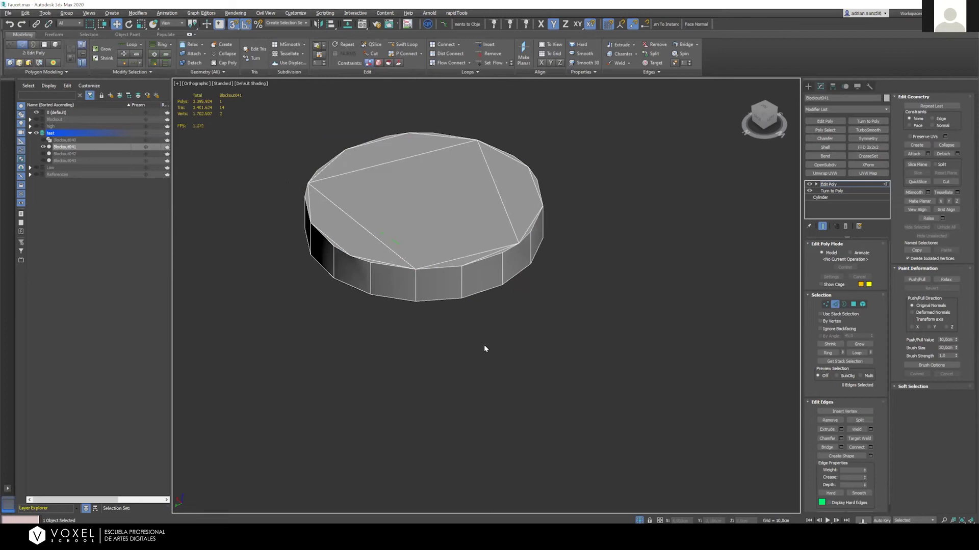
{"action": "middle_click_drag", "start_coordinate": [406, 232], "coordinate": [385, 288], "text": "alt"}
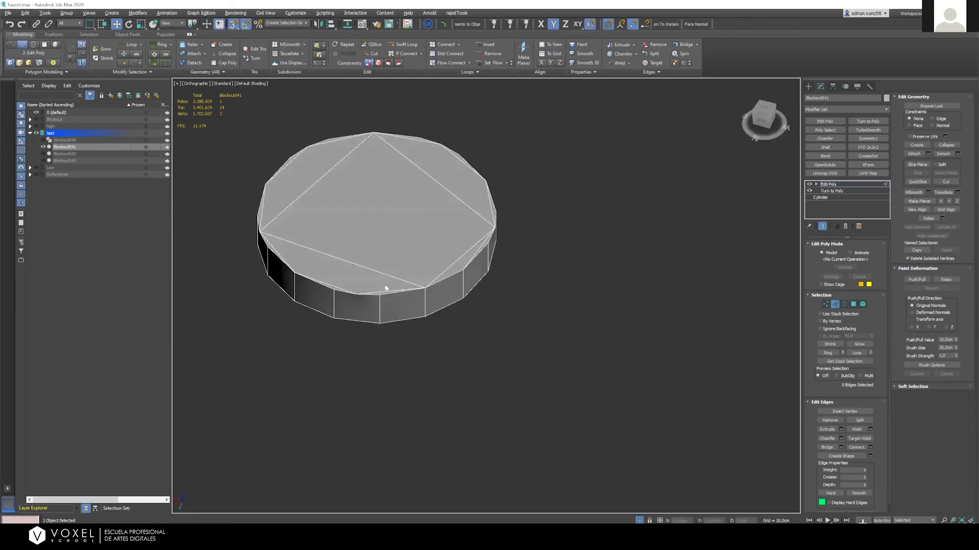
{"action": "key", "text": "ctrl+z"}
{"action": "key", "text": "ctrl+z"}
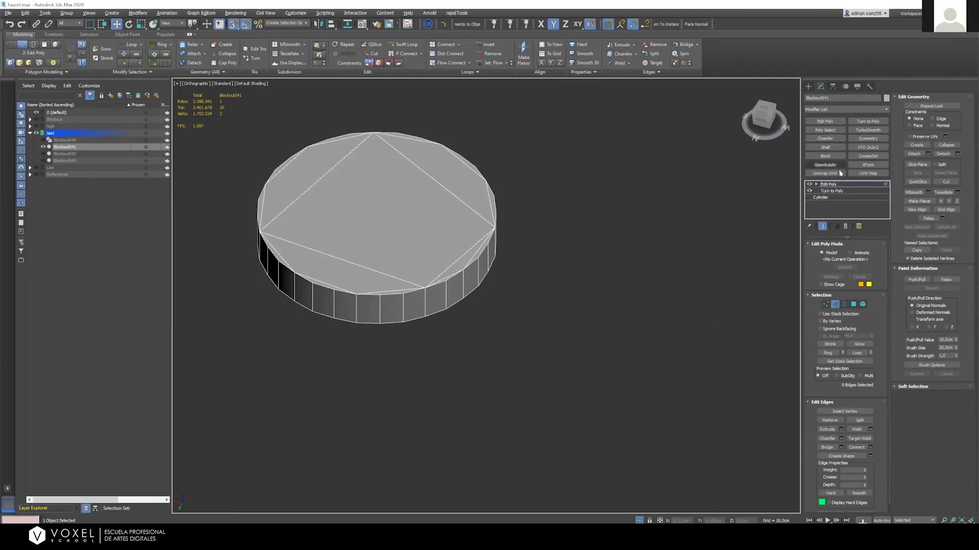
Leave edge editing on the disc and end its isolation so all the cloned pieces are shown
{"action": "key", "text": "ctrl+a"}
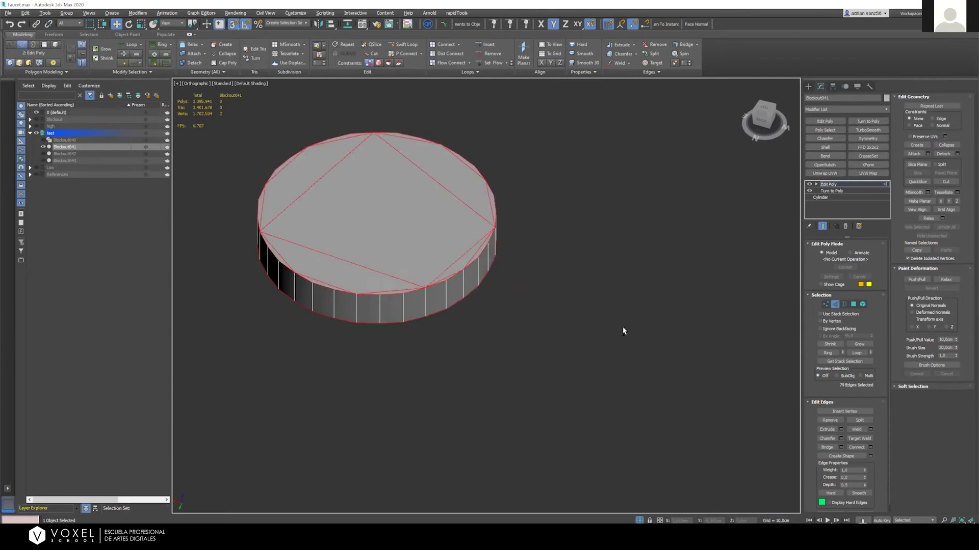
{"action": "left_click", "coordinate": [835, 304]}
{"action": "left_click", "coordinate": [650, 332]}
{"action": "key", "text": "alt+q"}
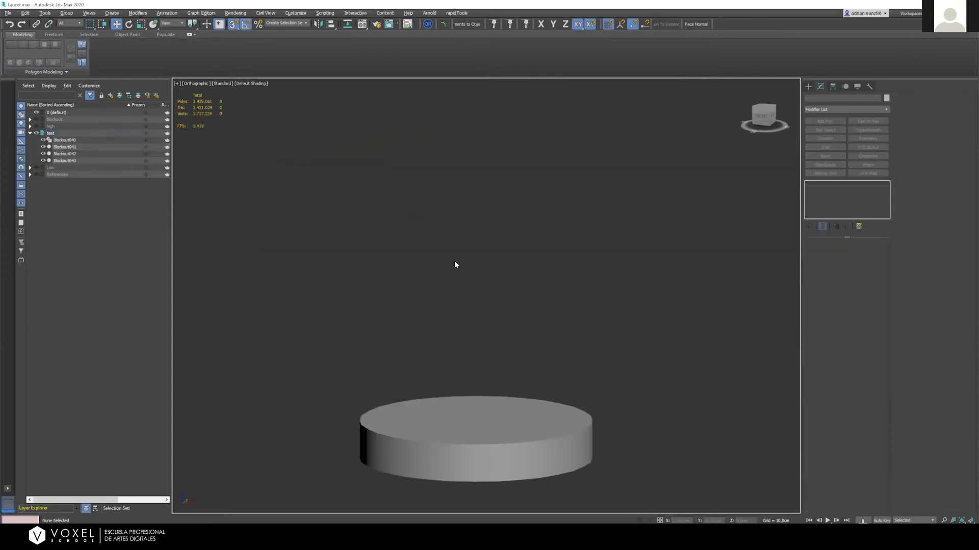
Delete the TurboSmooth modifier from the large stepped cylinder piece and deselect it
{"action": "scroll", "coordinate": [489, 290], "scroll_direction": "down", "scroll_amount": 7}
{"action": "scroll", "coordinate": [627, 365], "scroll_direction": "up", "scroll_amount": 6}
{"action": "middle_click_drag", "start_coordinate": [553, 350], "coordinate": [418, 213], "text": "alt"}
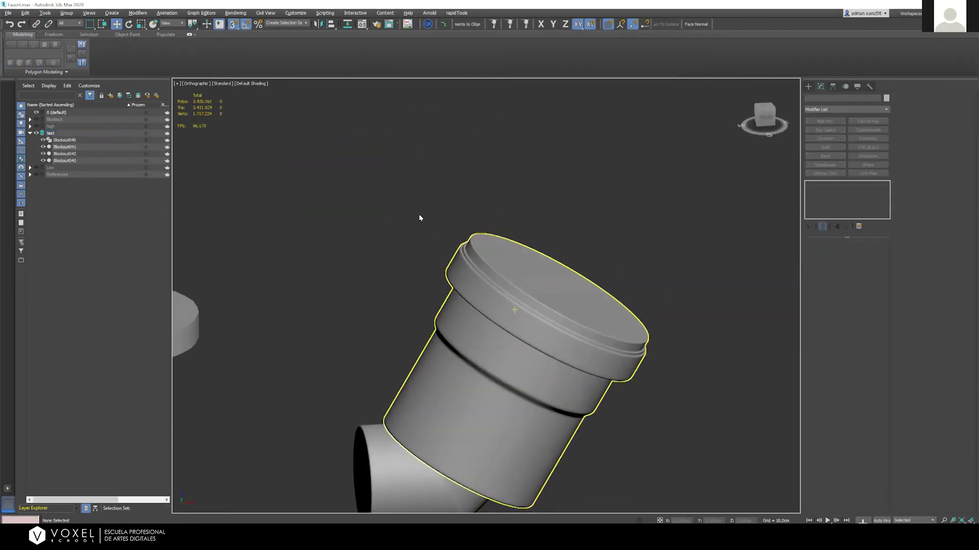
{"action": "scroll", "coordinate": [419, 218], "scroll_direction": "down", "scroll_amount": 2}
{"action": "scroll", "coordinate": [459, 444], "scroll_direction": "up", "scroll_amount": 6}
{"action": "middle_click_drag", "start_coordinate": [450, 439], "coordinate": [389, 373], "text": "alt"}
{"action": "scroll", "coordinate": [388, 374], "scroll_direction": "down", "scroll_amount": 5}
{"action": "left_click_drag", "start_coordinate": [284, 233], "coordinate": [447, 381]}
{"action": "left_click", "coordinate": [714, 204]}
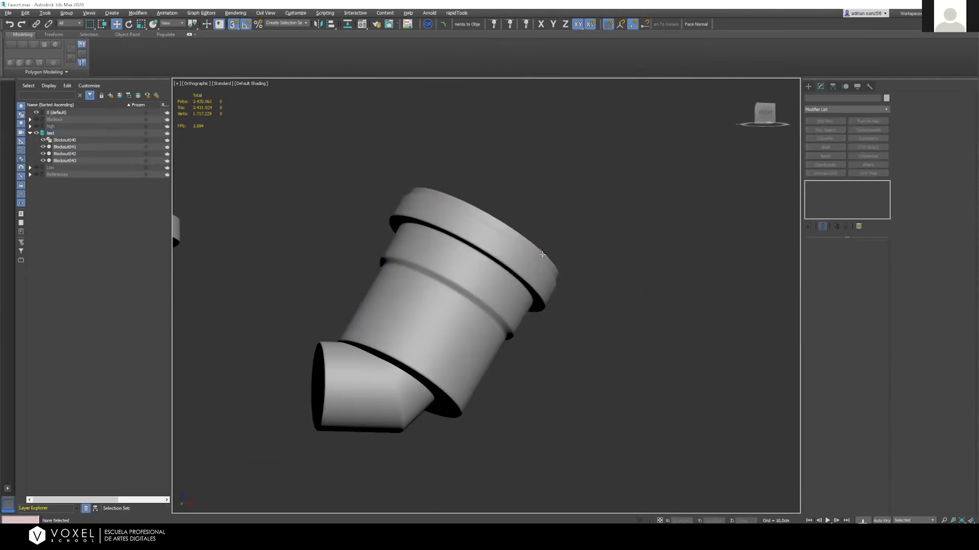
{"action": "left_click", "coordinate": [505, 269]}
{"action": "right_click", "coordinate": [829, 191]}
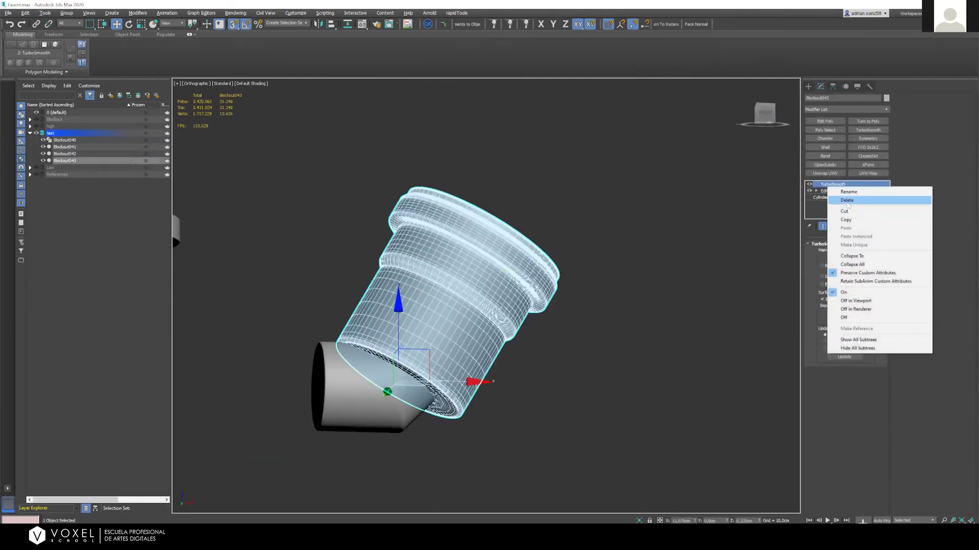
{"action": "left_click", "coordinate": [836, 199]}
{"action": "key", "text": "ctrl+z"}
{"action": "right_click", "coordinate": [833, 183]}
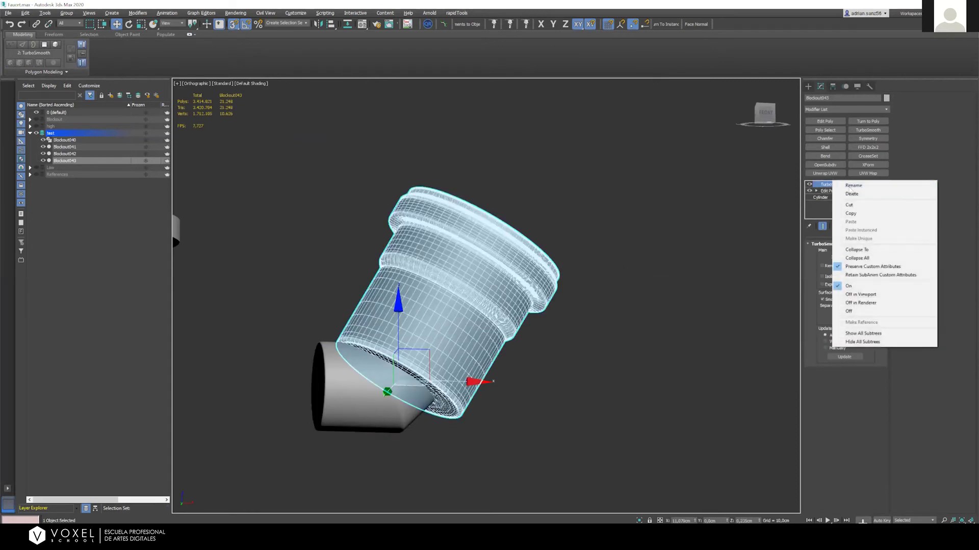
{"action": "left_click", "coordinate": [852, 194]}
{"action": "left_click", "coordinate": [284, 186]}
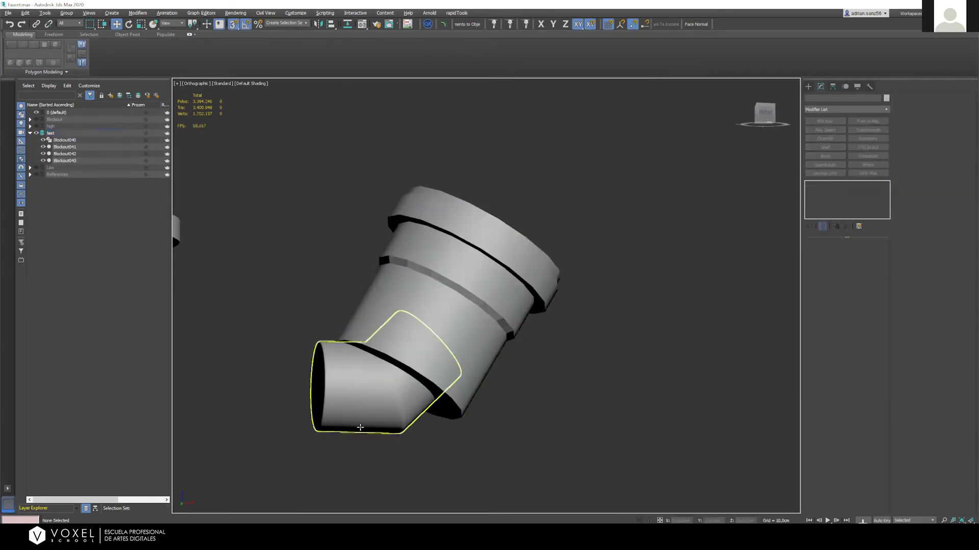
Delete the TurboSmooth modifier from the bent pipe piece beneath the stepped cylinder
{"action": "left_click", "coordinate": [367, 388]}
{"action": "right_click", "coordinate": [855, 190]}
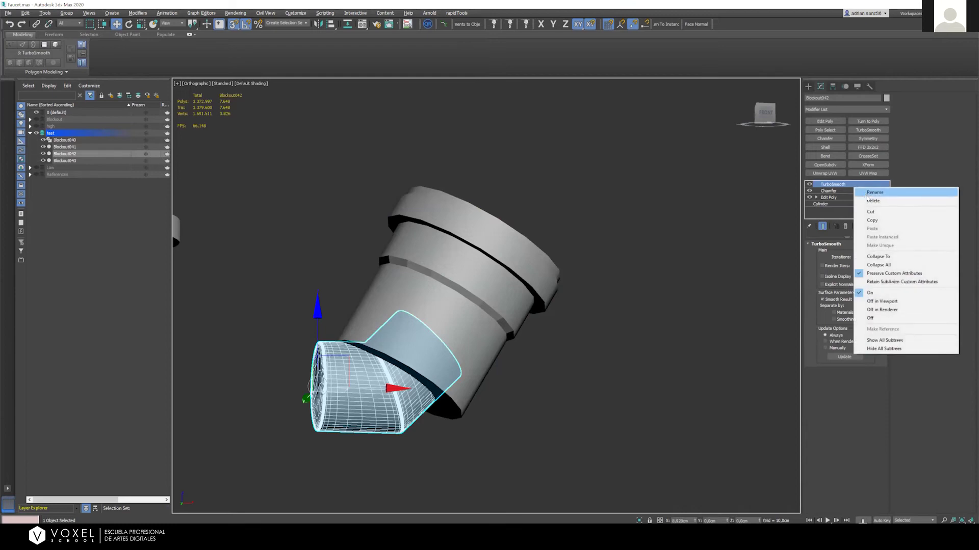
{"action": "left_click", "coordinate": [862, 199]}
{"action": "key", "text": "ctrl+z"}
{"action": "right_click", "coordinate": [856, 183]}
{"action": "left_click", "coordinate": [868, 194]}
Delete the Chamfer modifier from the bent pipe piece, keeping its Edit Poly, and deselect it
{"action": "right_click", "coordinate": [836, 191]}
{"action": "left_click", "coordinate": [844, 200]}
{"action": "left_click", "coordinate": [275, 122]}
{"action": "key", "text": "ctrl+z"}
{"action": "key", "text": "ctrl+z"}
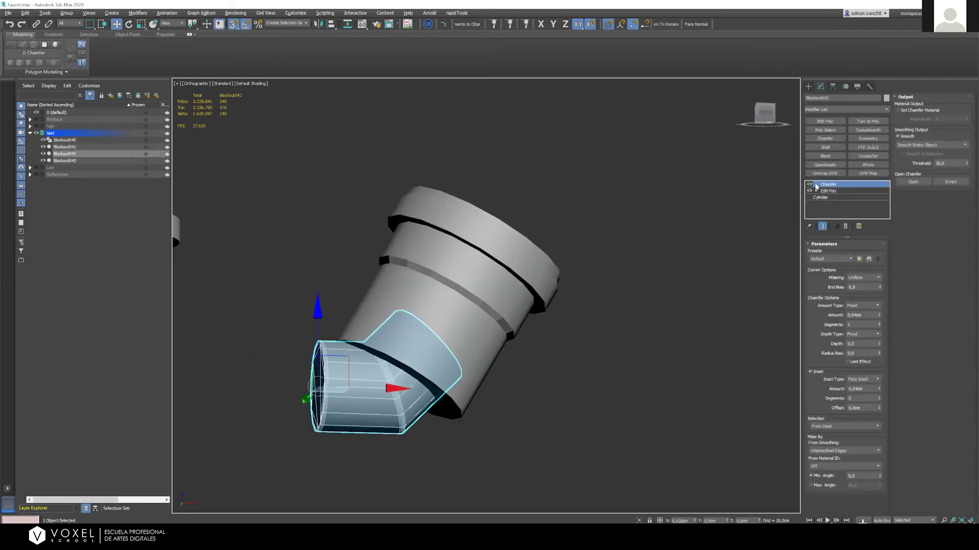
{"action": "right_click", "coordinate": [829, 184]}
{"action": "left_click", "coordinate": [850, 197]}
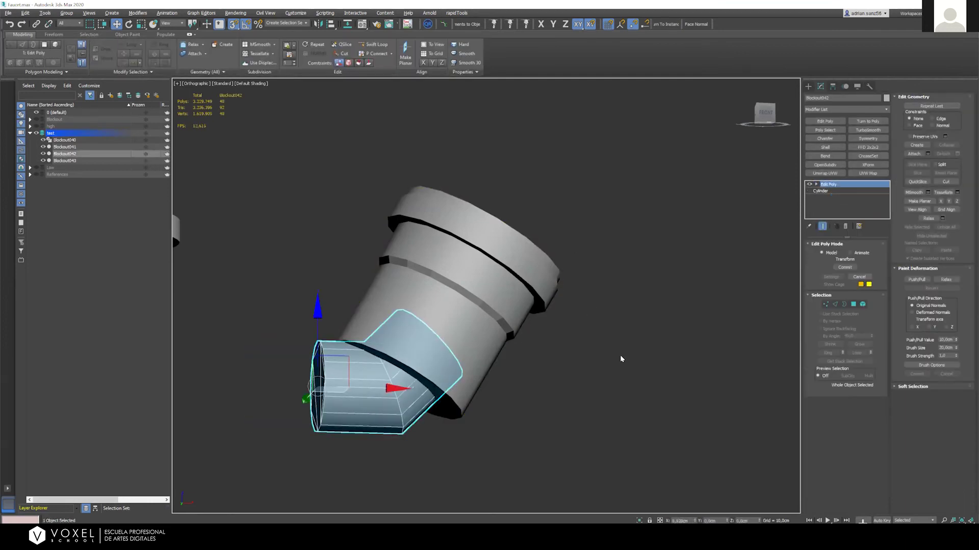
{"action": "left_click", "coordinate": [619, 359]}
{"action": "key", "text": "shift+z"}
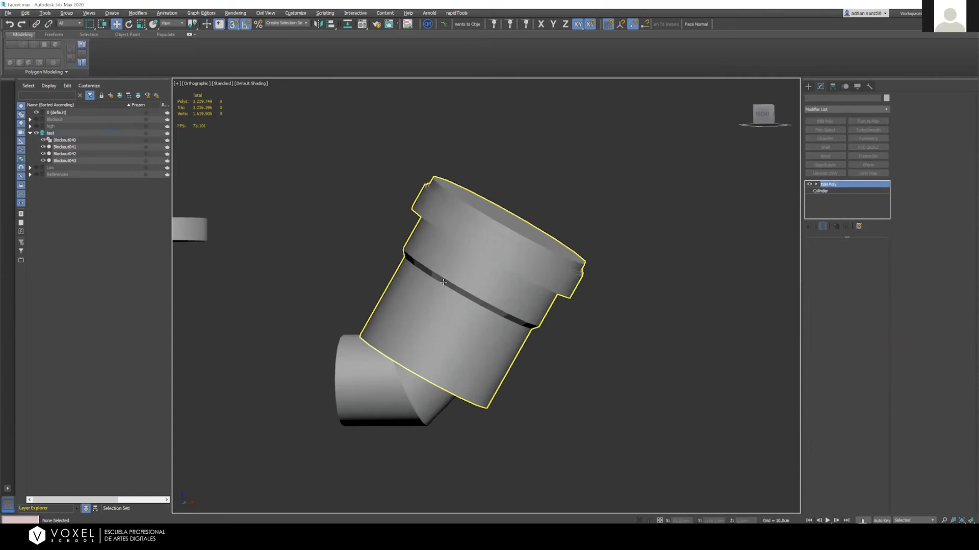
Remove the supporting edge loops around the stepped upper rim of the large cylinder, together with their vertices
{"action": "left_click", "coordinate": [446, 178]}
{"action": "scroll", "coordinate": [469, 260], "scroll_direction": "up", "scroll_amount": 8}
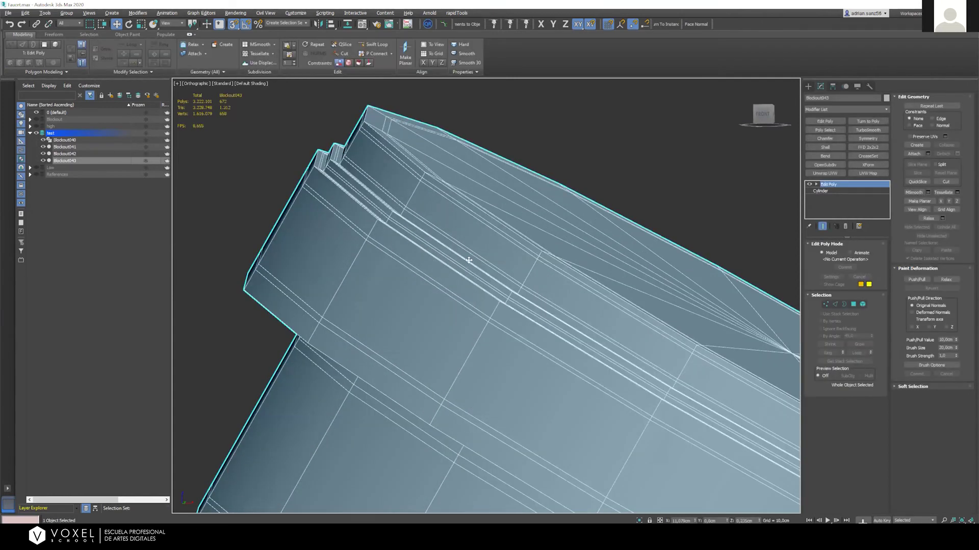
{"action": "key", "text": "2"}
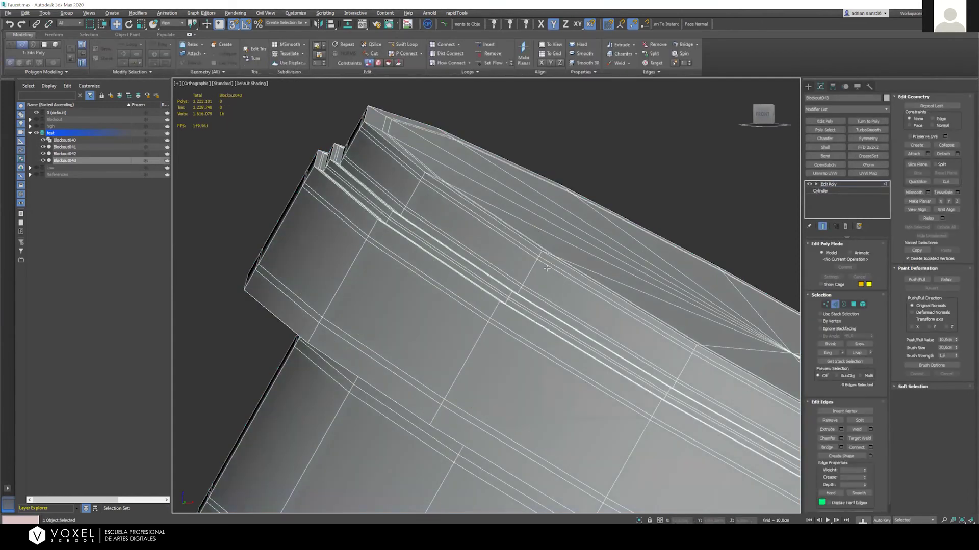
{"action": "left_click", "coordinate": [524, 249]}
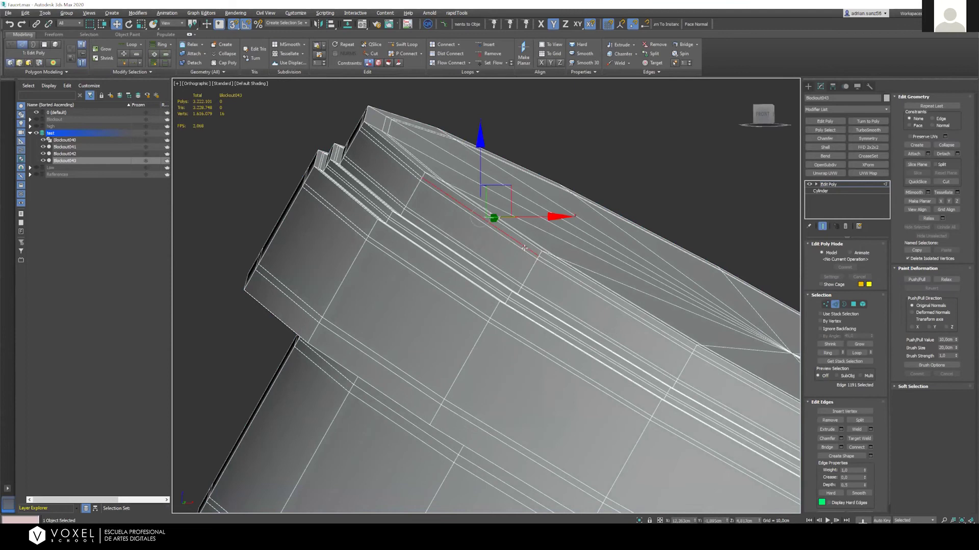
{"action": "left_click", "coordinate": [489, 264], "text": "ctrl"}
{"action": "left_click", "coordinate": [489, 268], "text": "ctrl"}
{"action": "mouse_move", "coordinate": [462, 248]}
{"action": "middle_mouse_down", "text": "alt"}
{"action": "mouse_move", "coordinate": [447, 269]}
{"action": "mouse_move", "coordinate": [445, 245]}
{"action": "middle_mouse_up", "text": "alt"}
{"action": "left_click", "coordinate": [445, 240], "text": "ctrl"}
{"action": "left_click", "coordinate": [445, 231], "text": "ctrl"}
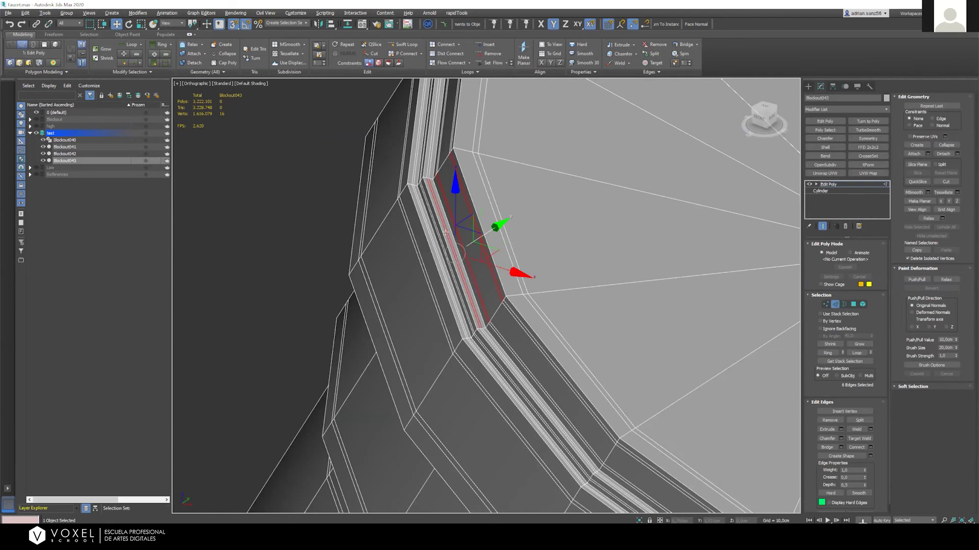
{"action": "left_click", "coordinate": [439, 237], "text": "ctrl"}
{"action": "left_click", "coordinate": [438, 237], "text": "ctrl"}
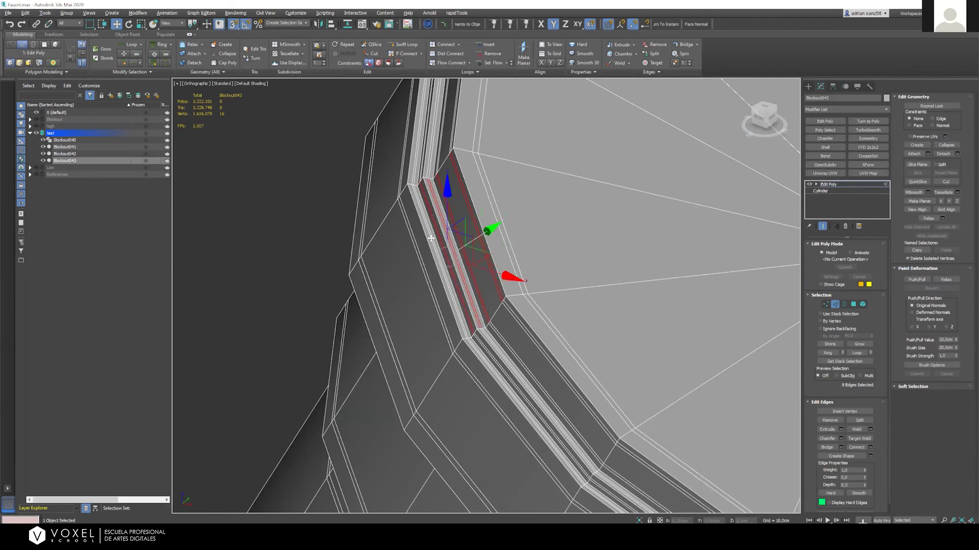
{"action": "left_click", "coordinate": [431, 238], "text": "ctrl"}
{"action": "left_click", "coordinate": [433, 236], "text": "ctrl"}
{"action": "left_click", "coordinate": [428, 236], "text": "alt"}
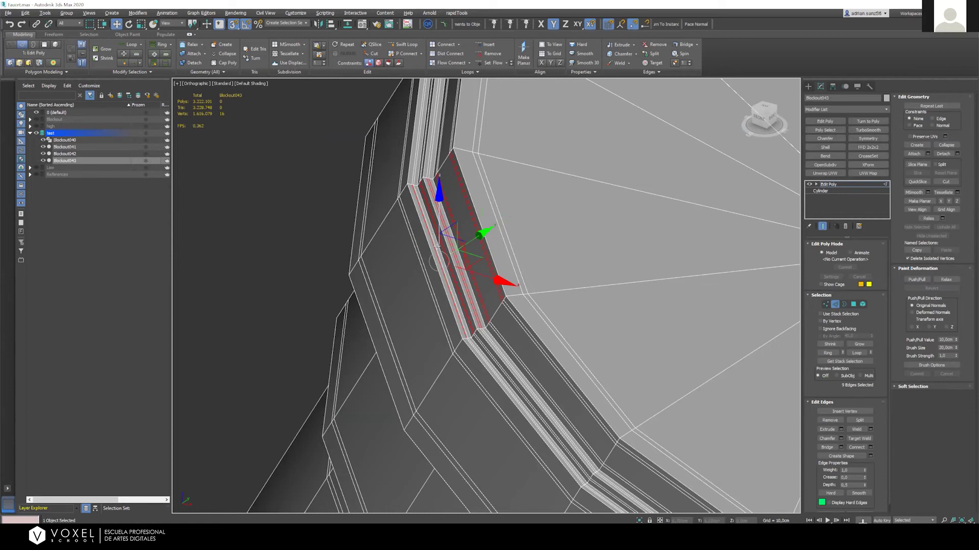
{"action": "scroll", "coordinate": [427, 234], "scroll_direction": "up", "scroll_amount": 2}
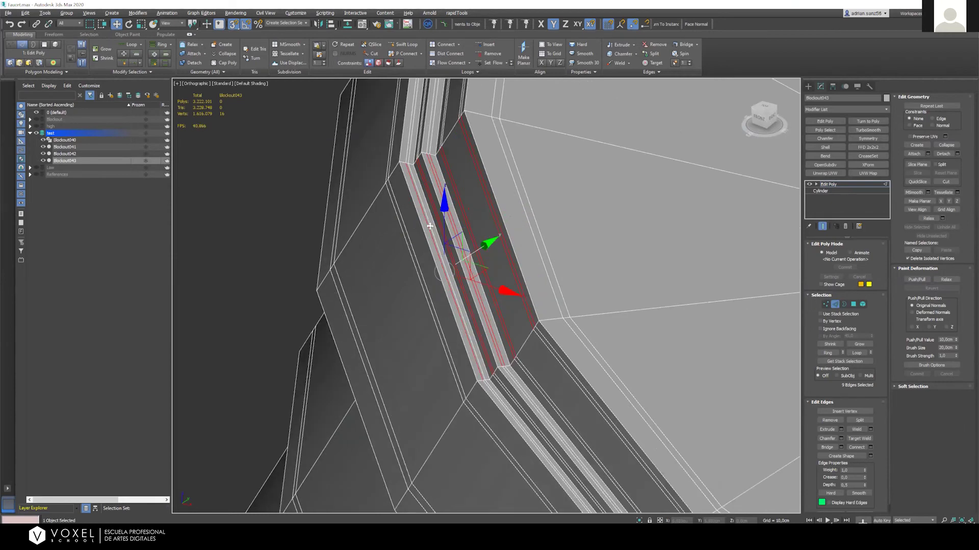
{"action": "left_click", "coordinate": [430, 227], "text": "ctrl"}
{"action": "middle_click_drag", "start_coordinate": [430, 227], "coordinate": [512, 273], "text": "alt"}
{"action": "scroll", "coordinate": [513, 273], "scroll_direction": "down", "scroll_amount": 5}
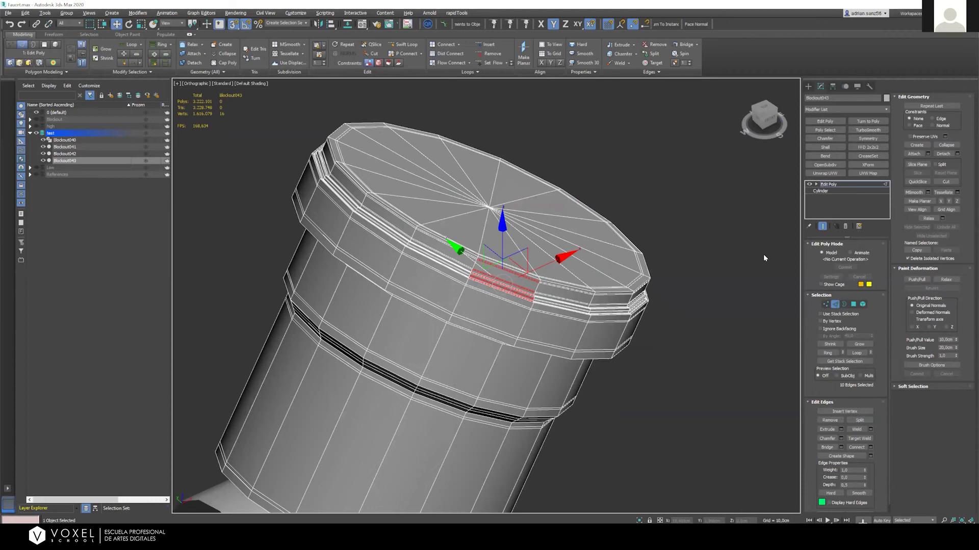
{"action": "key", "text": "alt+l"}
{"action": "key", "text": "ctrl+BackSpace"}
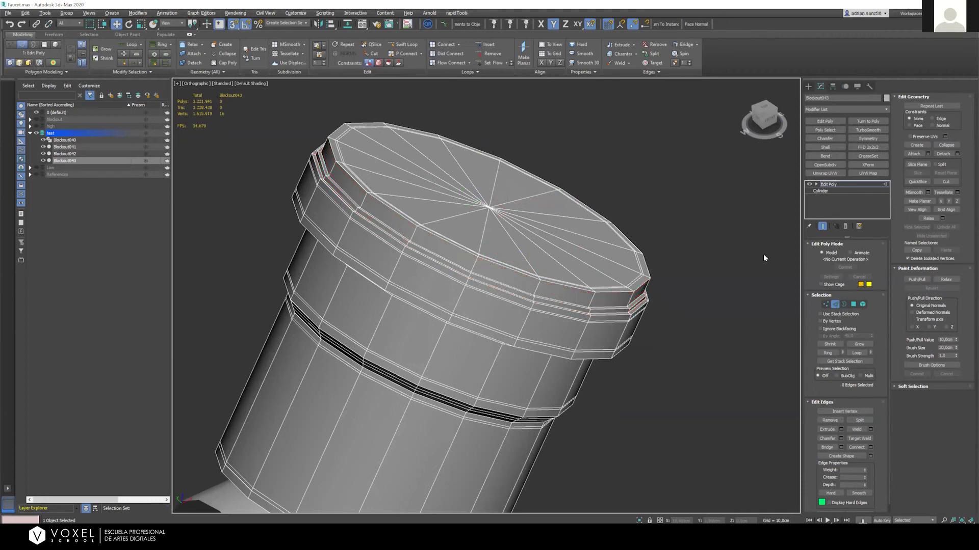
Remove the supporting edge loops around the large cylinder's collar, its underside and the lower band, together with their vertices
{"action": "scroll", "coordinate": [404, 210], "scroll_direction": "up", "scroll_amount": 1}
{"action": "left_click", "coordinate": [369, 239]}
{"action": "left_click", "coordinate": [351, 271], "text": "ctrl"}
{"action": "left_click", "coordinate": [371, 293], "text": "ctrl"}
{"action": "middle_click_drag", "start_coordinate": [359, 403], "coordinate": [350, 326], "text": "alt"}
{"action": "left_click", "coordinate": [343, 305], "text": "ctrl"}
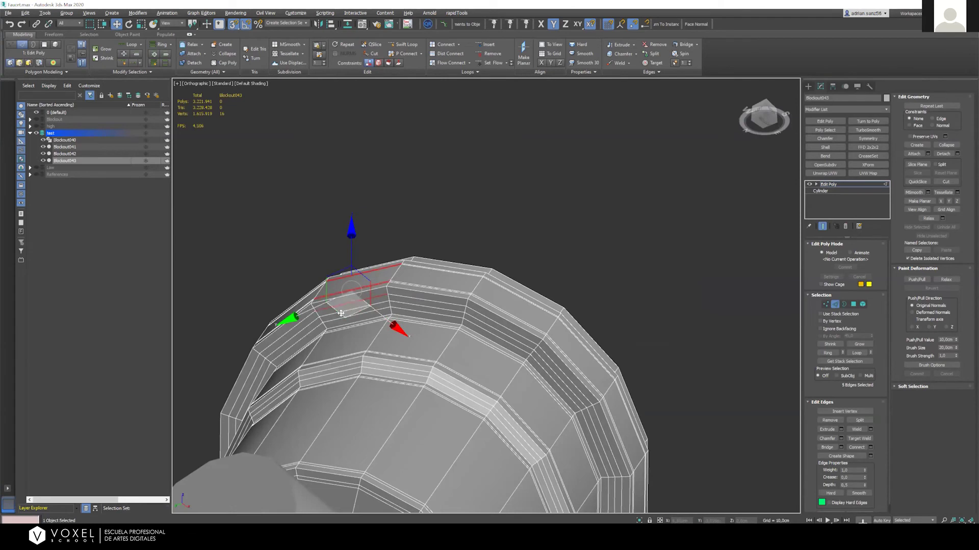
{"action": "left_click", "coordinate": [341, 312], "text": "ctrl"}
{"action": "left_click", "coordinate": [339, 320], "text": "ctrl"}
{"action": "middle_click_drag", "start_coordinate": [353, 352], "coordinate": [354, 389], "text": "alt"}
{"action": "left_click", "coordinate": [354, 329], "text": "ctrl"}
{"action": "left_click", "coordinate": [355, 327], "text": "ctrl"}
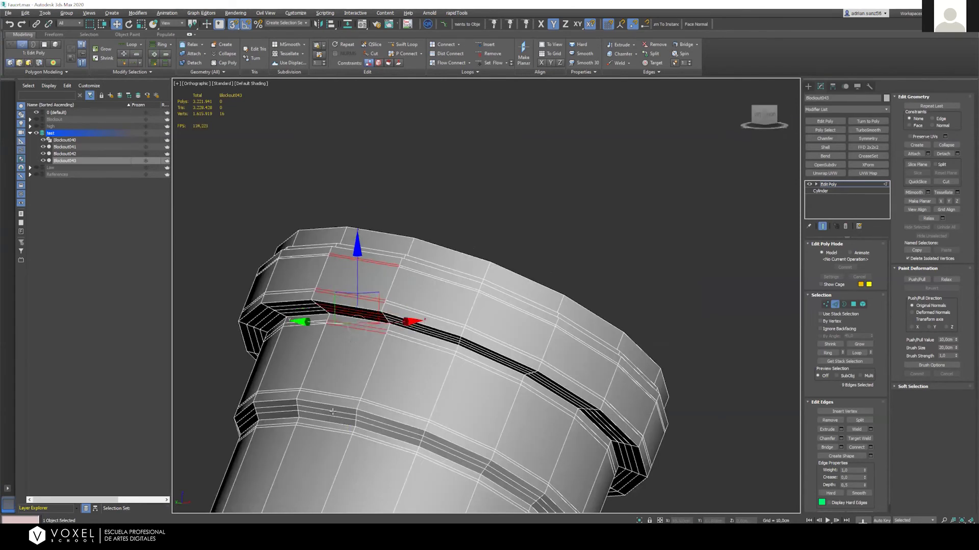
{"action": "left_click", "coordinate": [330, 412], "text": "ctrl"}
{"action": "left_click", "coordinate": [323, 393], "text": "ctrl"}
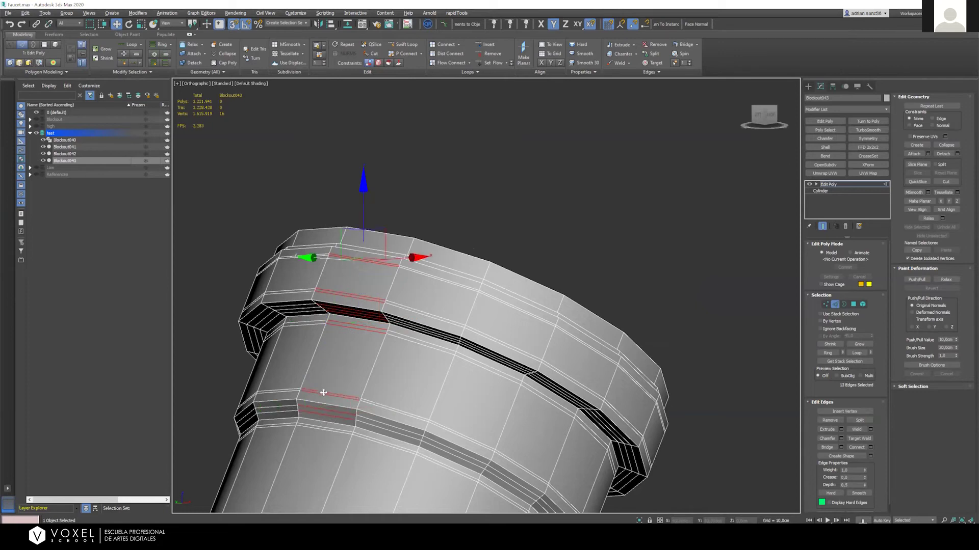
{"action": "left_click", "coordinate": [318, 426], "text": "ctrl"}
{"action": "left_click", "coordinate": [315, 430], "text": "ctrl"}
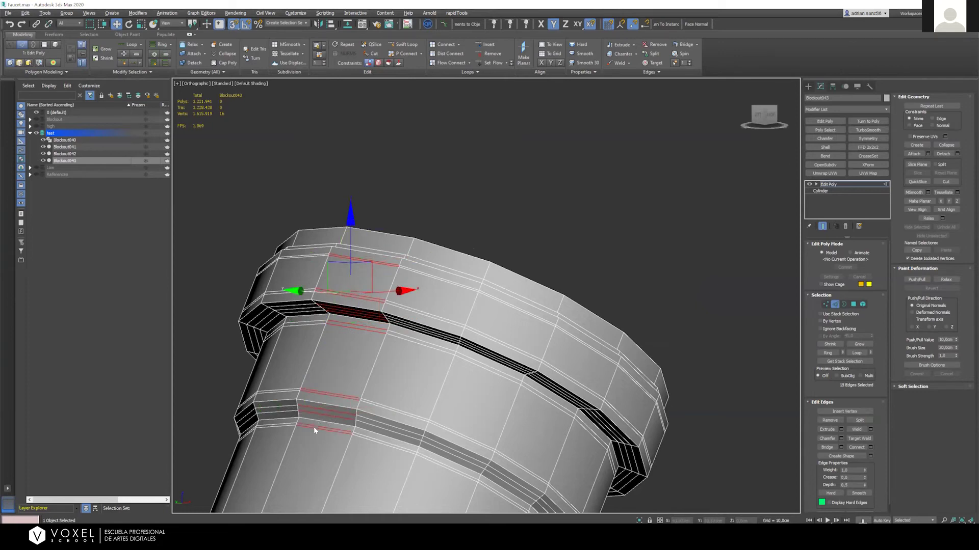
{"action": "key", "text": "ctrl+BackSpace"}
Slide the edge loop on the upper rim's ledge down onto its neighbouring loop, using the Edge constraint and Local coordinates
{"action": "scroll", "coordinate": [526, 212], "scroll_direction": "down", "scroll_amount": 5}
{"action": "middle_click_drag", "start_coordinate": [526, 212], "coordinate": [503, 288], "text": "alt"}
{"action": "scroll", "coordinate": [499, 250], "scroll_direction": "up", "scroll_amount": 6}
{"action": "middle_click_drag", "start_coordinate": [434, 243], "coordinate": [418, 204], "text": "alt"}
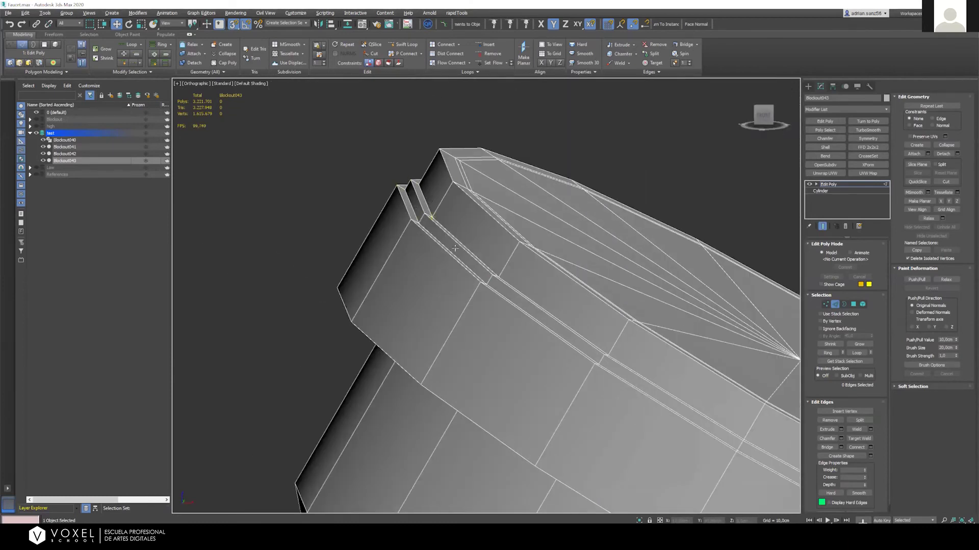
{"action": "double_click", "coordinate": [411, 206]}
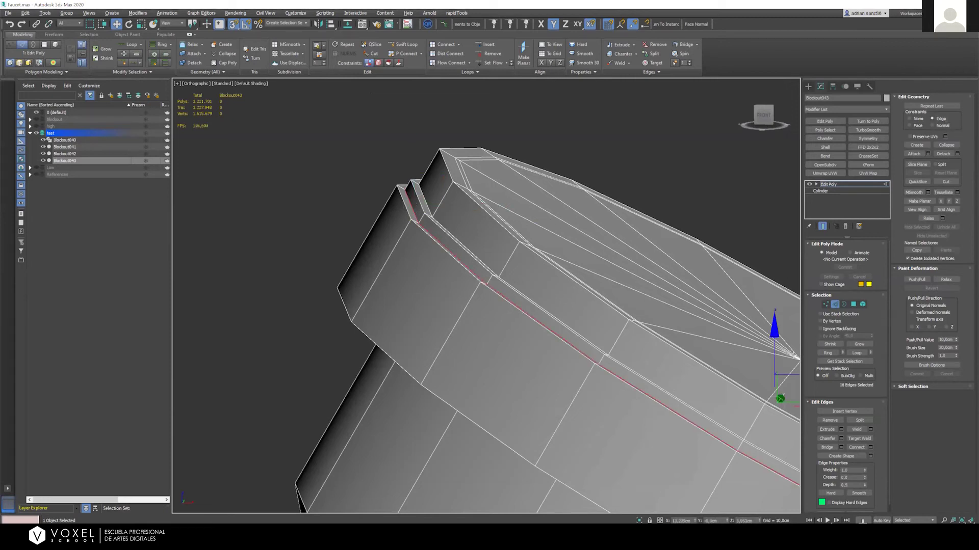
{"action": "left_click", "coordinate": [175, 23]}
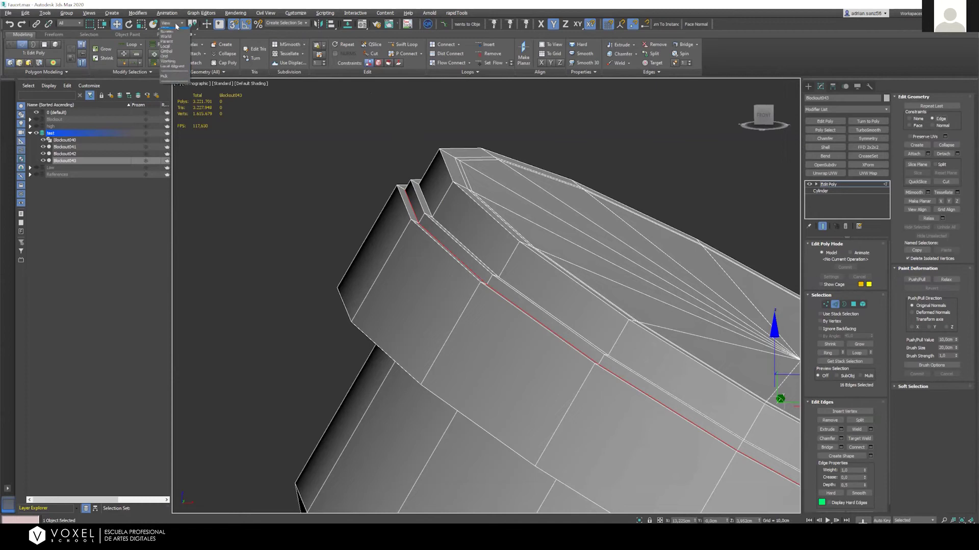
{"action": "left_click", "coordinate": [173, 49]}
{"action": "scroll", "coordinate": [362, 233], "scroll_direction": "down", "scroll_amount": 4}
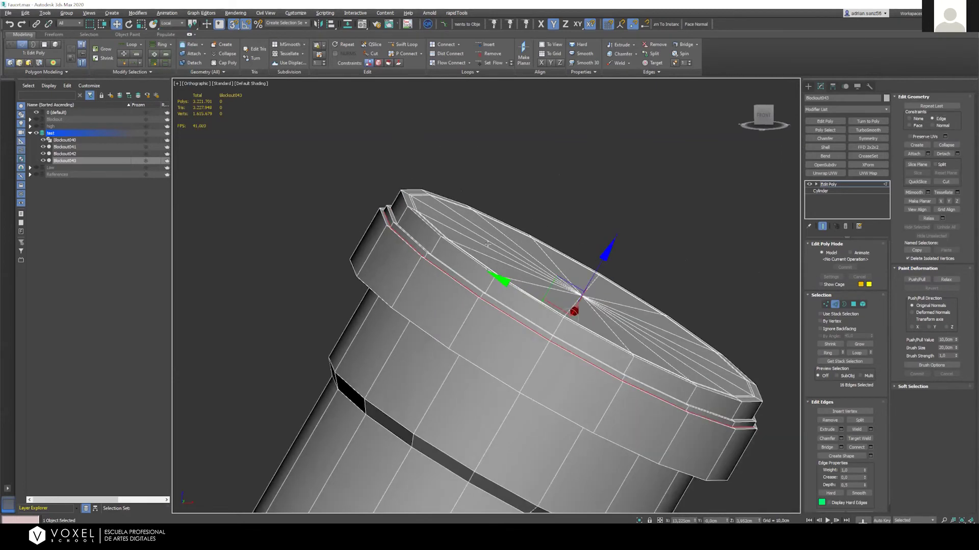
{"action": "scroll", "coordinate": [508, 265], "scroll_direction": "up", "scroll_amount": 2}
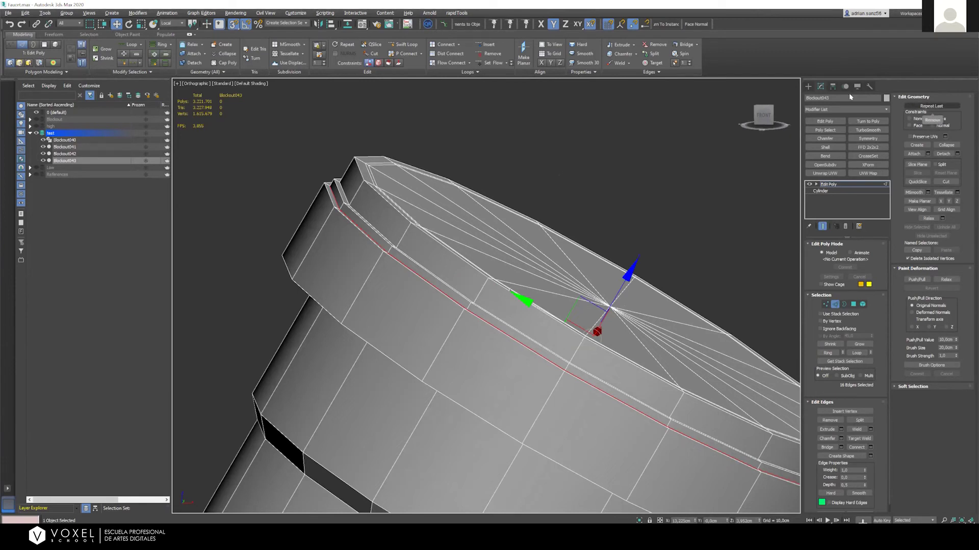
{"action": "left_click_drag", "start_coordinate": [618, 288], "coordinate": [567, 361]}
{"action": "middle_click_drag", "start_coordinate": [419, 305], "coordinate": [445, 175], "text": "alt"}
{"action": "scroll", "coordinate": [449, 359], "scroll_direction": "down", "scroll_amount": 3}
{"action": "scroll", "coordinate": [484, 292], "scroll_direction": "up", "scroll_amount": 1}
{"action": "left_click_drag", "start_coordinate": [430, 234], "coordinate": [400, 271]}
{"action": "key", "text": "ctrl+z"}
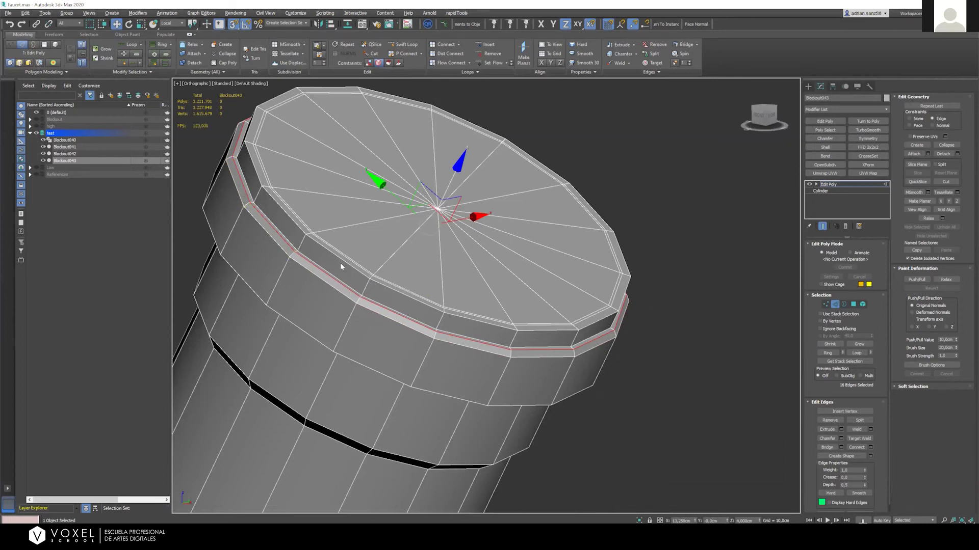
{"action": "mouse_move", "coordinate": [340, 262]}
{"action": "middle_mouse_down", "text": "alt"}
{"action": "mouse_move", "coordinate": [327, 250]}
{"action": "mouse_move", "coordinate": [350, 276]}
{"action": "middle_mouse_up", "text": "alt"}
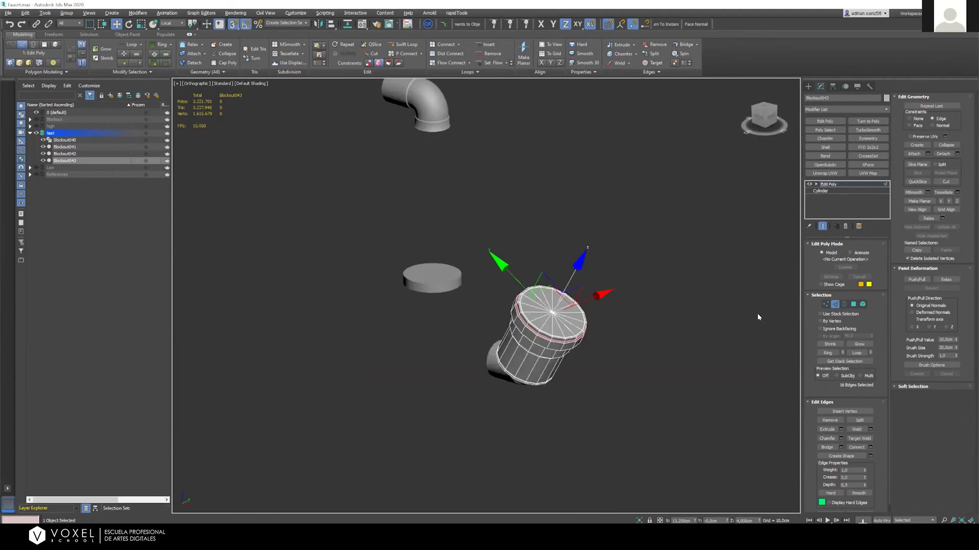
Weld all vertices of the large cylinder with a 0.01 cm threshold, then clear the selection
{"action": "left_click", "coordinate": [826, 303]}
{"action": "key", "text": "ctrl+a"}
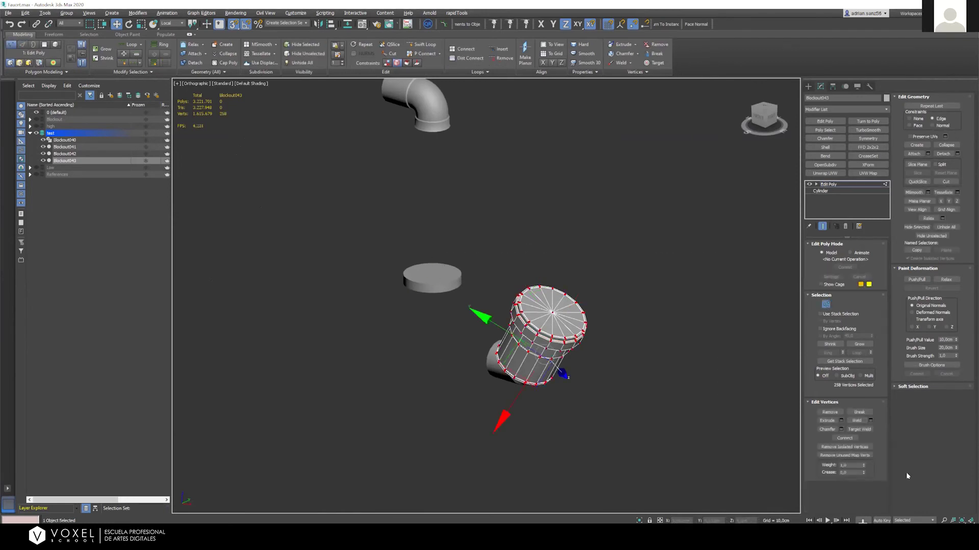
{"action": "key", "text": "ctrl+shift+w"}
{"action": "scroll", "coordinate": [602, 320], "scroll_direction": "up", "scroll_amount": 3}
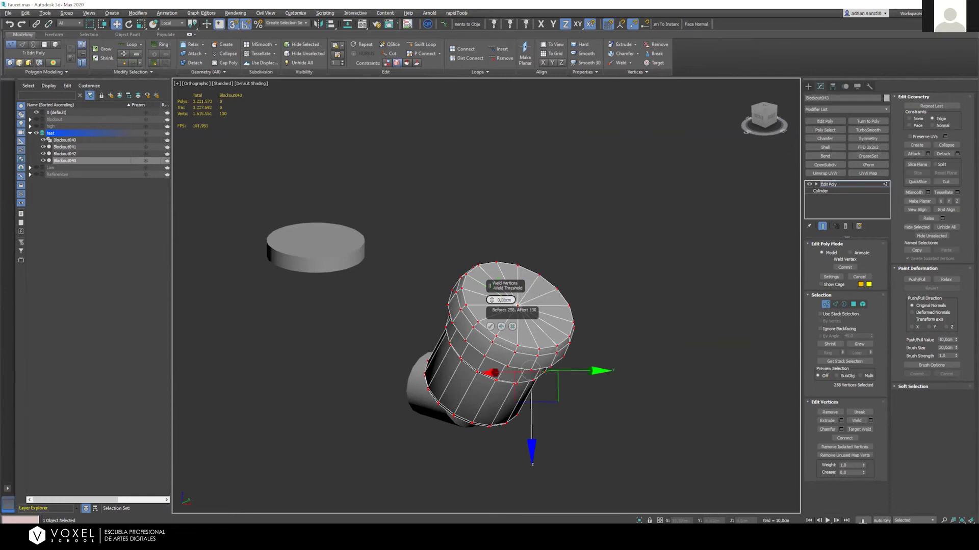
{"action": "key", "text": "Return"}
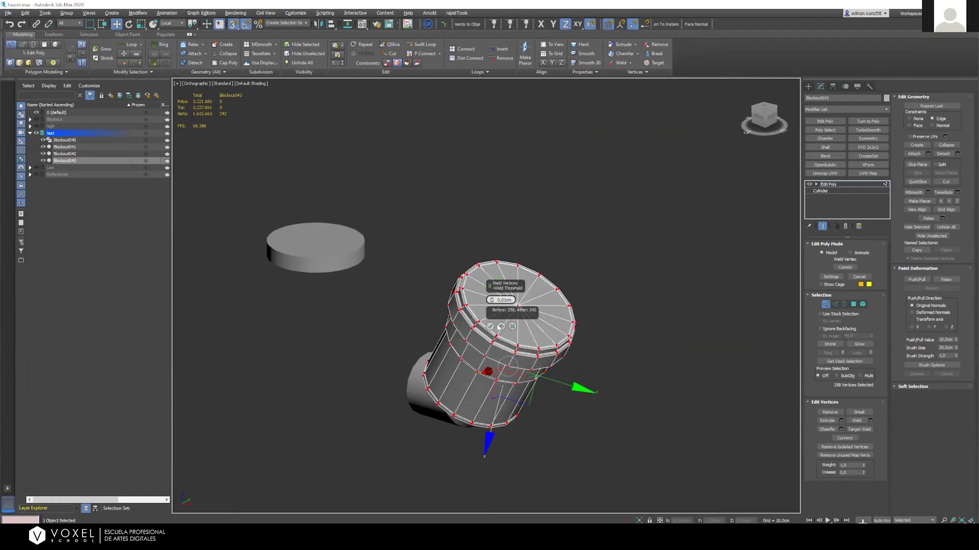
{"action": "left_click", "coordinate": [490, 327]}
{"action": "key", "text": "ctrl+z"}
{"action": "scroll", "coordinate": [514, 296], "scroll_direction": "down", "scroll_amount": 2}
{"action": "scroll", "coordinate": [511, 308], "scroll_direction": "up", "scroll_amount": 7}
{"action": "key", "text": "ctrl+z"}
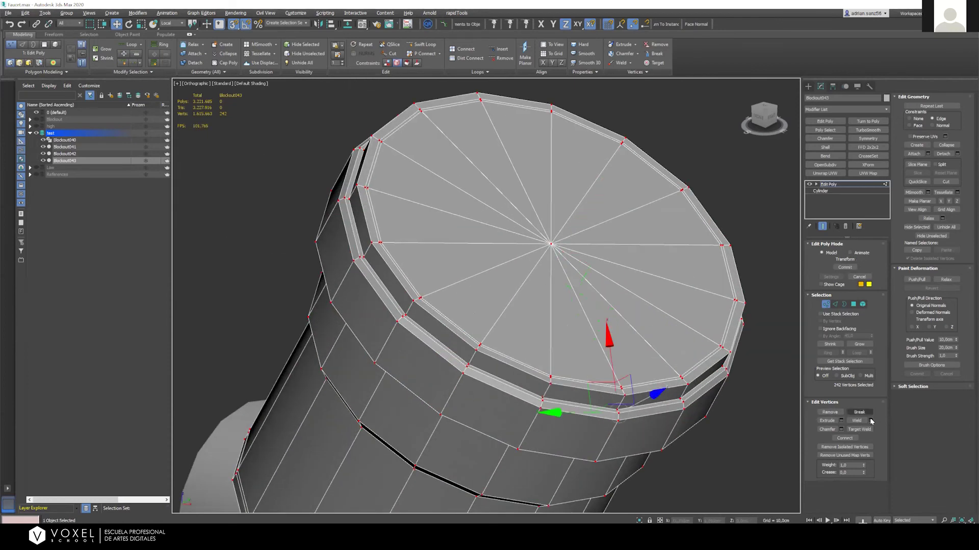
{"action": "left_click", "coordinate": [491, 328]}
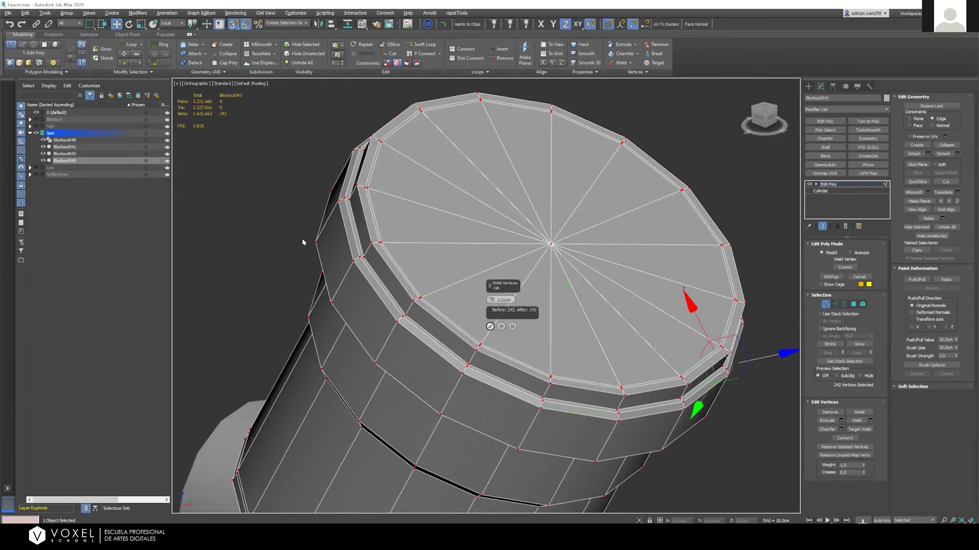
{"action": "left_click", "coordinate": [304, 243]}
Remove the leftover edge loop running around the upper rim's ledge, together with its vertices
{"action": "middle_click_drag", "start_coordinate": [356, 280], "coordinate": [370, 281], "text": "alt"}
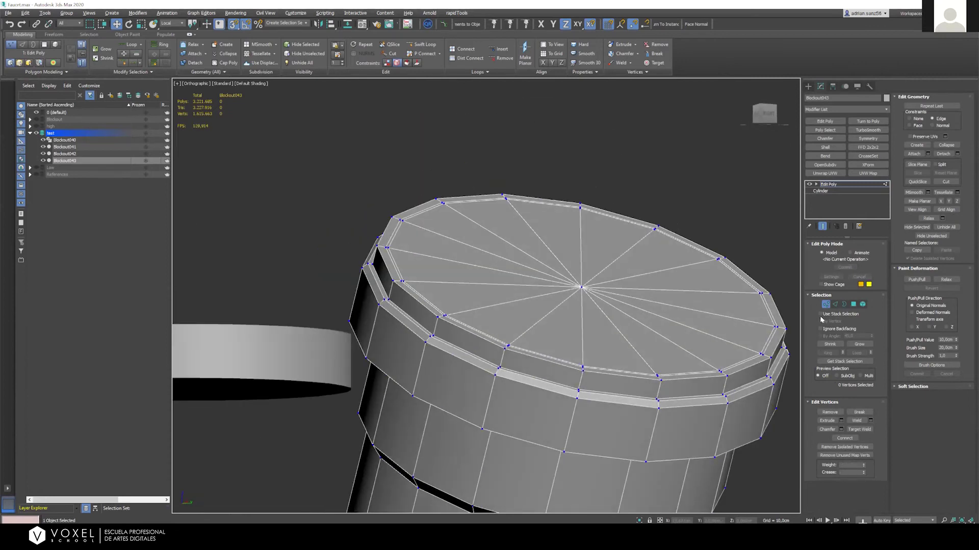
{"action": "left_click", "coordinate": [835, 304]}
{"action": "double_click", "coordinate": [426, 335]}
{"action": "key", "text": "r"}
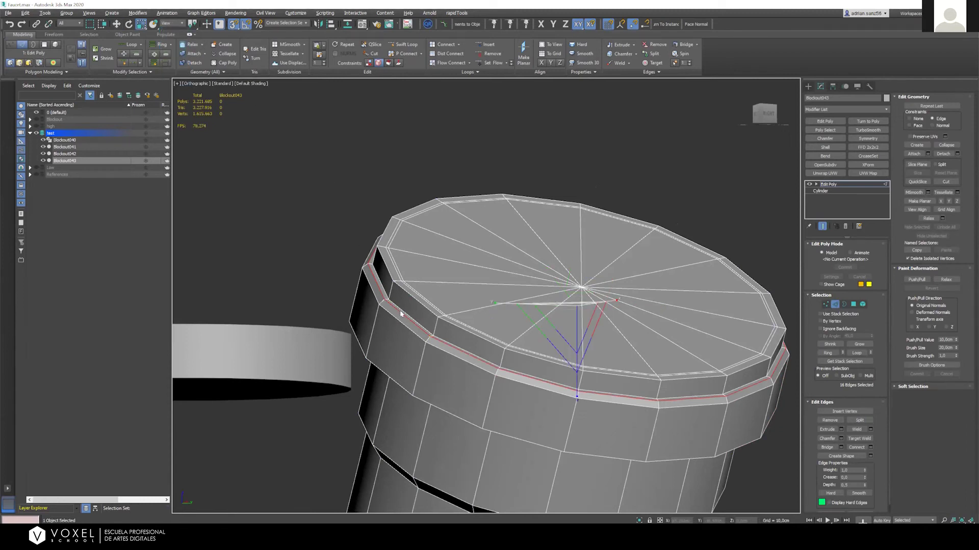
{"action": "left_click", "coordinate": [425, 415]}
Remove the four supporting edge loops around the large cylinder's bottom rim with their vertices, and leave edge editing
{"action": "middle_click_drag", "start_coordinate": [508, 268], "coordinate": [537, 127], "text": "alt"}
{"action": "scroll", "coordinate": [538, 127], "scroll_direction": "down", "scroll_amount": 6}
{"action": "scroll", "coordinate": [521, 189], "scroll_direction": "up", "scroll_amount": 4}
{"action": "scroll", "coordinate": [521, 190], "scroll_direction": "up", "scroll_amount": 3}
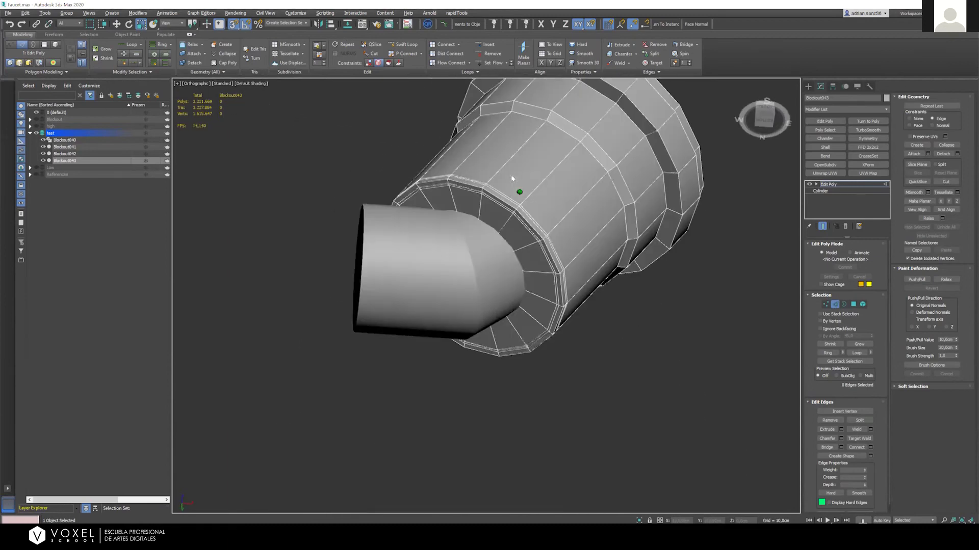
{"action": "scroll", "coordinate": [513, 190], "scroll_direction": "up", "scroll_amount": 3}
{"action": "key", "text": "2"}
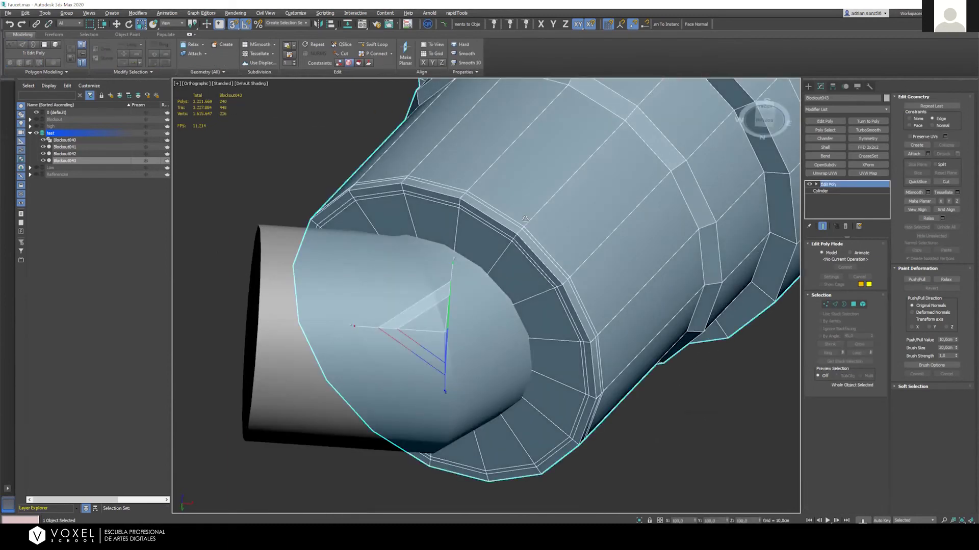
{"action": "key", "text": "2"}
{"action": "double_click", "coordinate": [516, 220]}
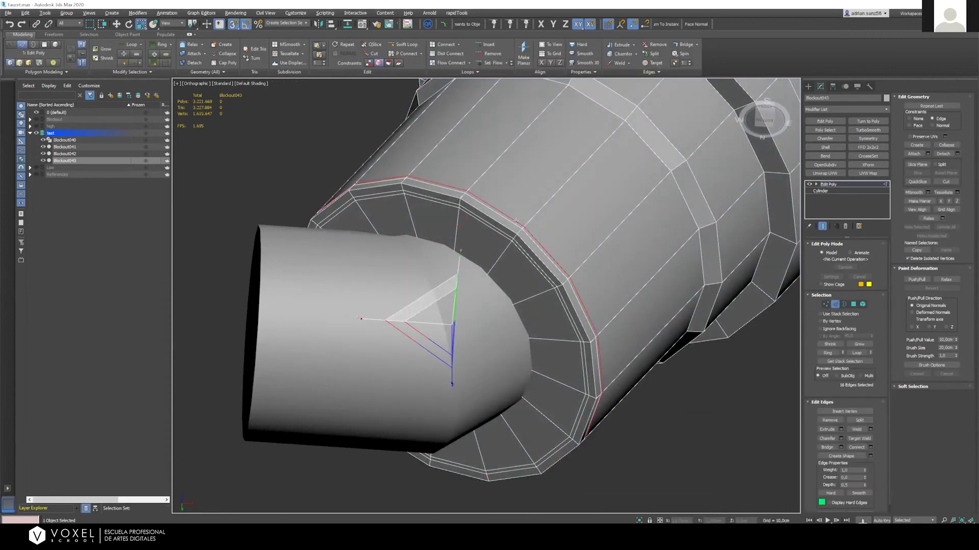
{"action": "double_click", "coordinate": [509, 221], "text": "ctrl"}
{"action": "double_click", "coordinate": [494, 227], "text": "ctrl"}
{"action": "double_click", "coordinate": [491, 228], "text": "ctrl"}
{"action": "left_click", "coordinate": [476, 348]}
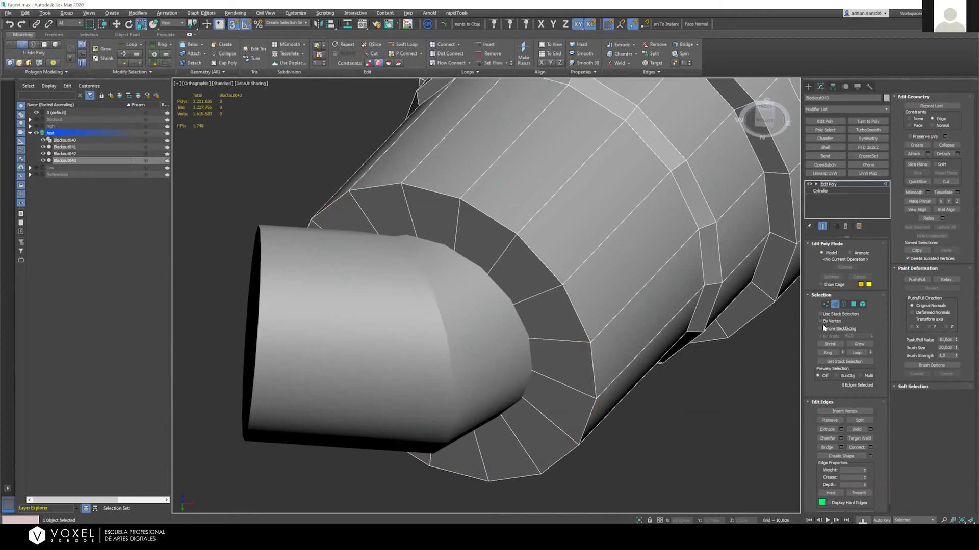
{"action": "left_click", "coordinate": [835, 305]}
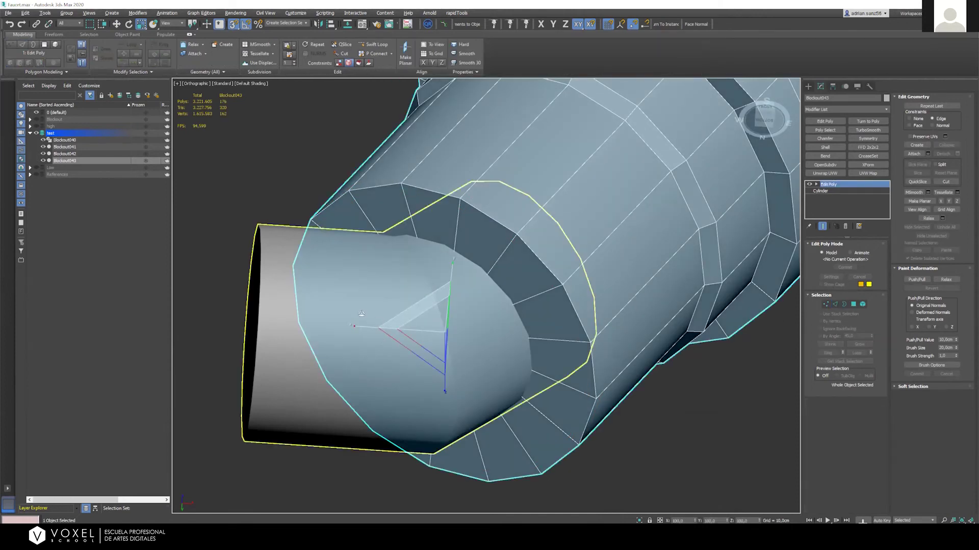
Examine the bent pipe piece's low-poly mesh from several angles, including its end cap and junction with the large cylinder
{"action": "left_click", "coordinate": [362, 313]}
{"action": "middle_click_drag", "start_coordinate": [363, 260], "coordinate": [422, 314], "text": "alt"}
{"action": "middle_click_drag", "start_coordinate": [372, 294], "coordinate": [357, 305], "text": "alt"}
{"action": "key", "text": "w"}
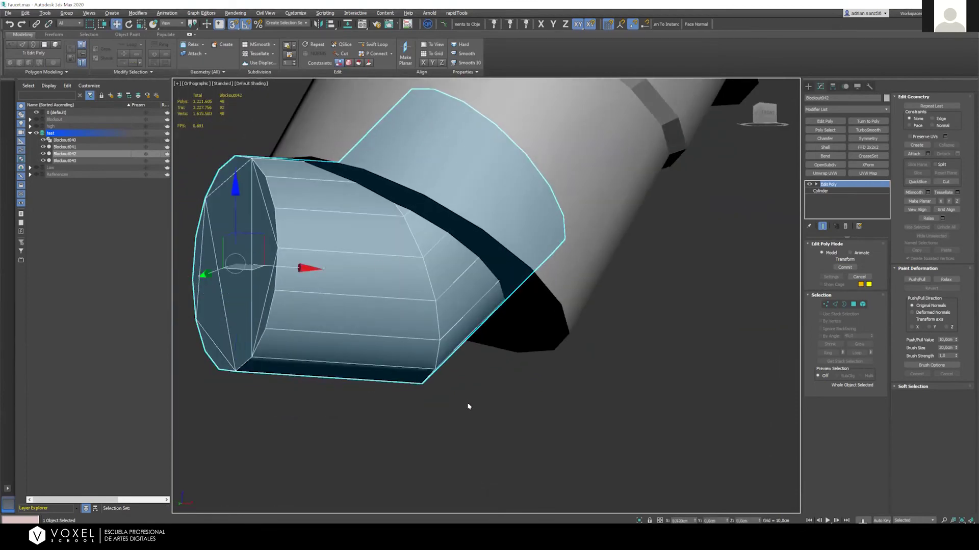
{"action": "middle_click_drag", "start_coordinate": [372, 439], "coordinate": [402, 359], "text": "alt"}
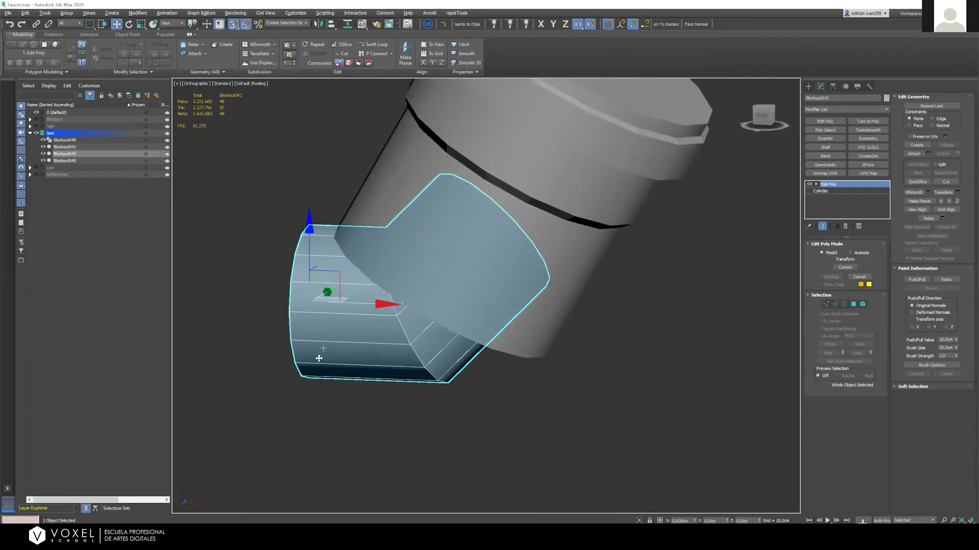
{"action": "left_click", "coordinate": [385, 460]}
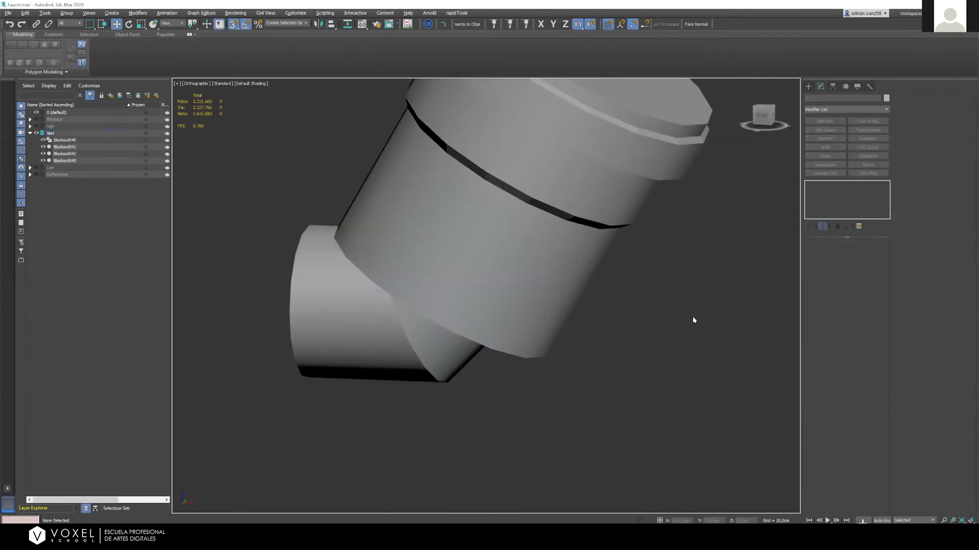
{"action": "scroll", "coordinate": [652, 369], "scroll_direction": "down", "scroll_amount": 8}
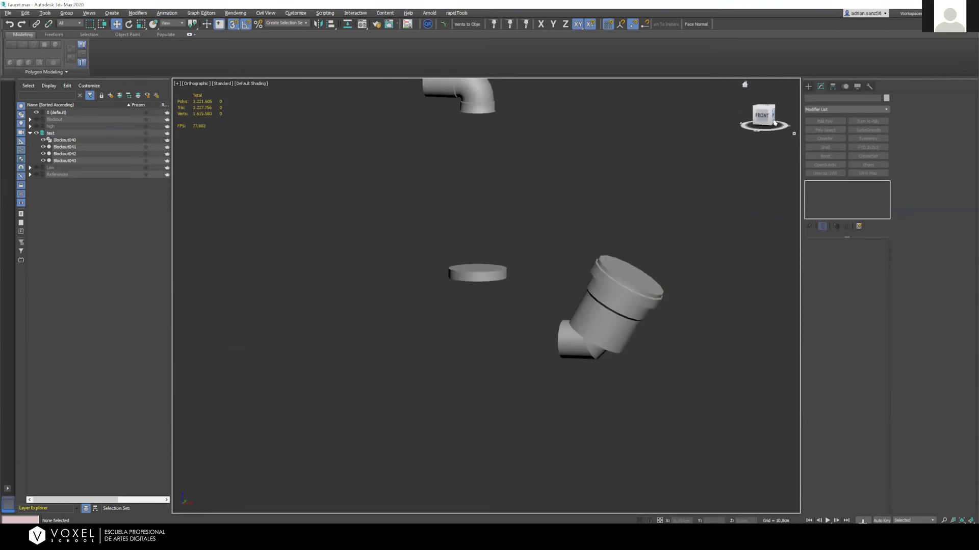
{"action": "left_click", "coordinate": [586, 361]}
{"action": "middle_click_drag", "start_coordinate": [586, 361], "coordinate": [581, 374], "text": "alt"}
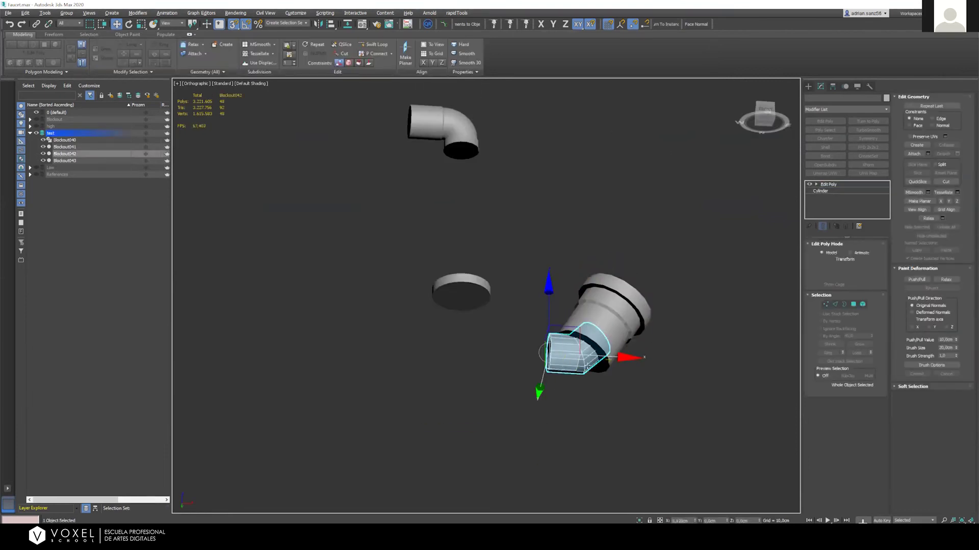
{"action": "key", "text": "alt+q"}
{"action": "key", "text": "alt+q"}
{"action": "middle_click_drag", "start_coordinate": [562, 282], "coordinate": [225, 205], "text": "alt"}
Delete the cloned pieces Blockout040 through Blockout043 and remove the empty test layer
{"action": "left_click", "coordinate": [64, 140]}
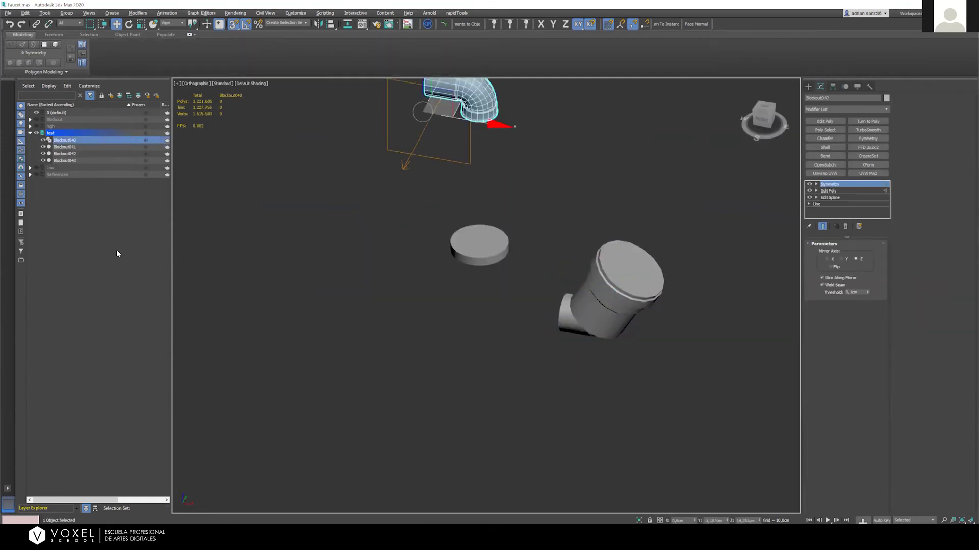
{"action": "left_click", "coordinate": [79, 160], "text": "shift"}
{"action": "key", "text": "Delete"}
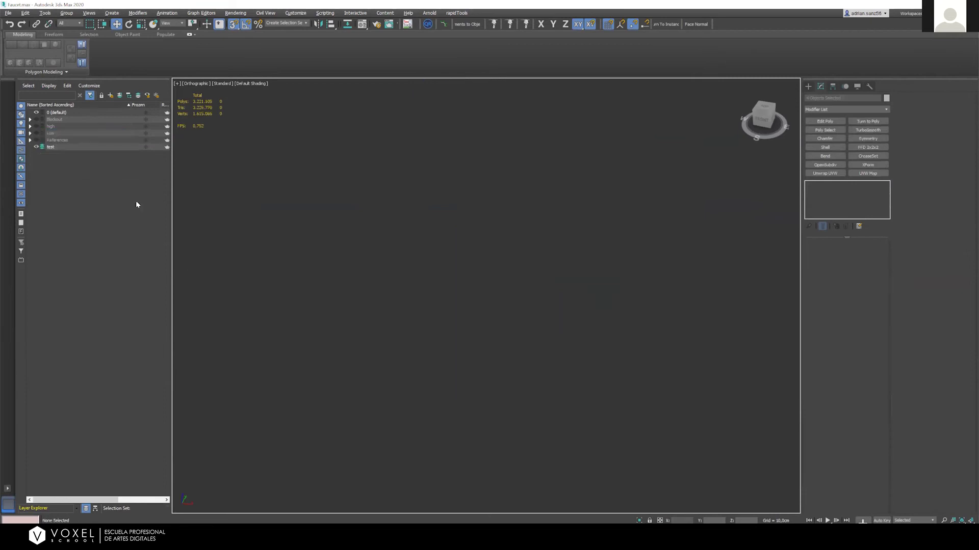
{"action": "right_click", "coordinate": [63, 147]}
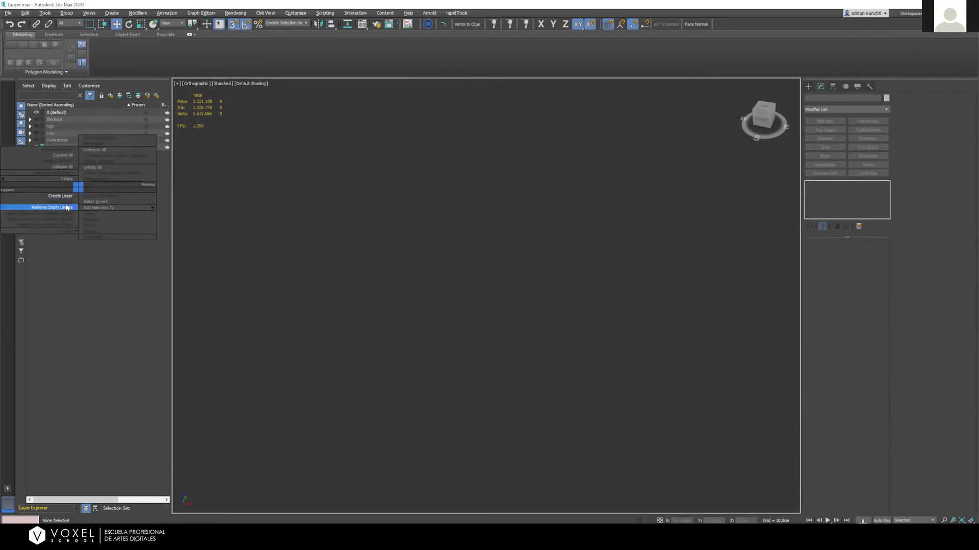
{"action": "left_click", "coordinate": [44, 206]}
Unhide the Low layer and apply an Unwrap UVW modifier to its two visible faucet meshes together
{"action": "left_click", "coordinate": [36, 133]}
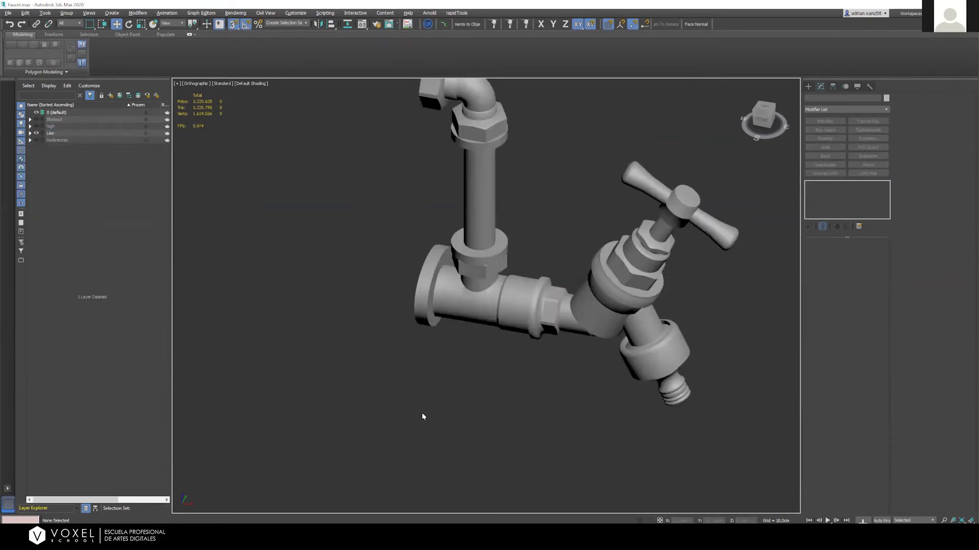
{"action": "left_click_drag", "start_coordinate": [370, 182], "coordinate": [722, 530]}
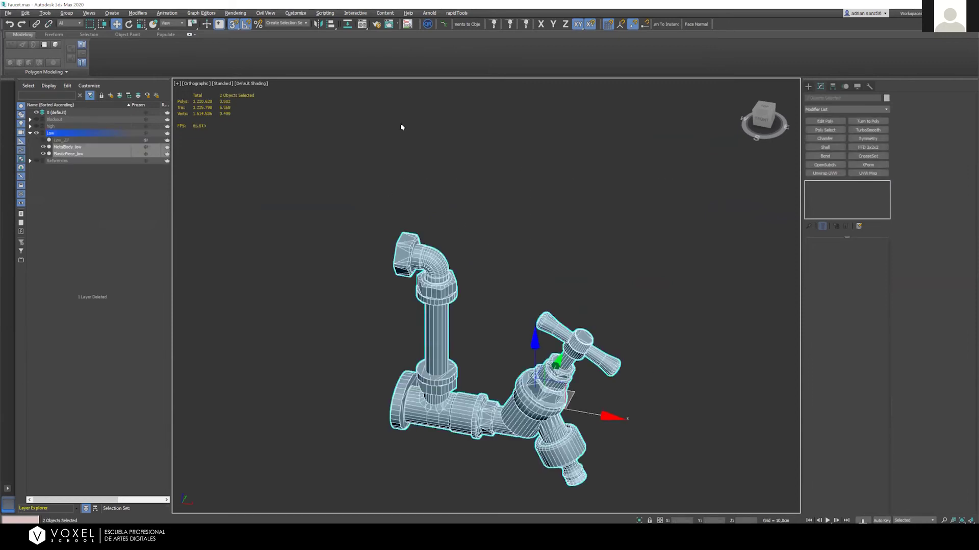
{"action": "scroll", "coordinate": [509, 286], "scroll_direction": "up", "scroll_amount": 4}
{"action": "scroll", "coordinate": [561, 254], "scroll_direction": "down", "scroll_amount": 3}
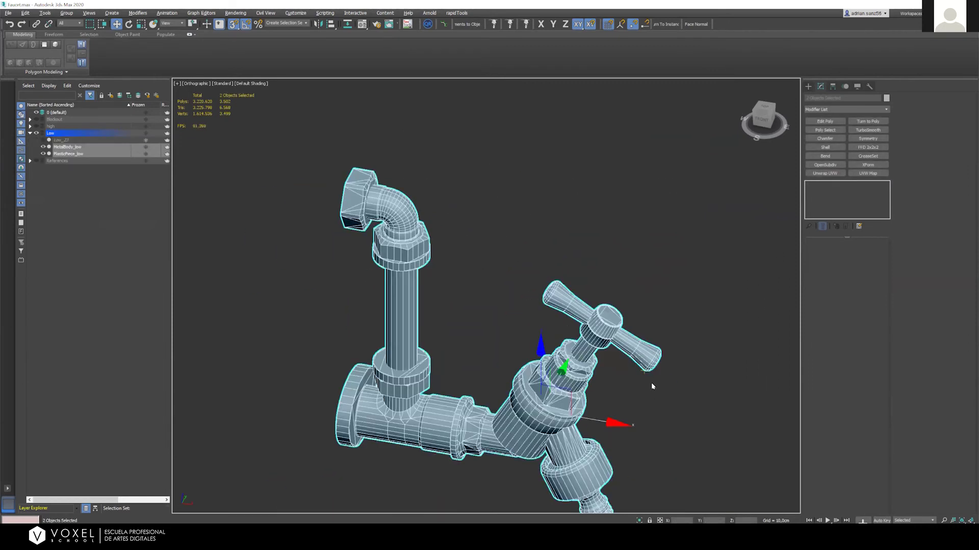
{"action": "scroll", "coordinate": [650, 385], "scroll_direction": "up", "scroll_amount": 2}
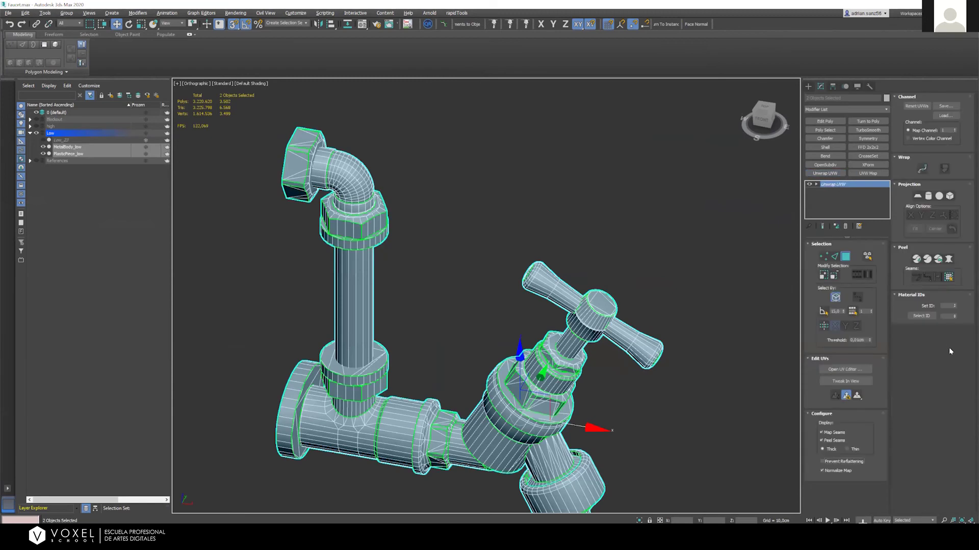
Open the UV editor for both faucet meshes, enlarge its window, select all UV polygons to view their islands, and close it
{"action": "left_click", "coordinate": [868, 368]}
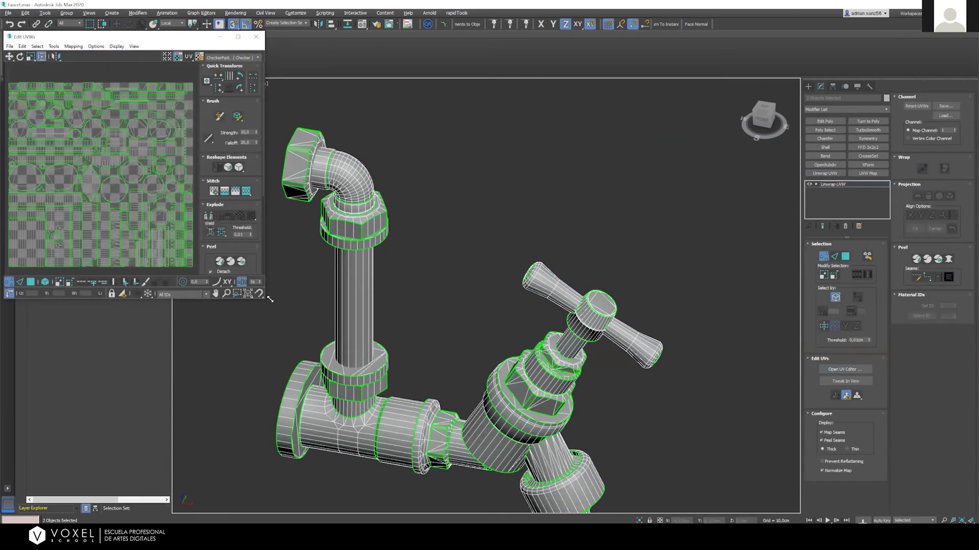
{"action": "left_click_drag", "start_coordinate": [119, 93], "coordinate": [588, 447]}
{"action": "key", "text": "3"}
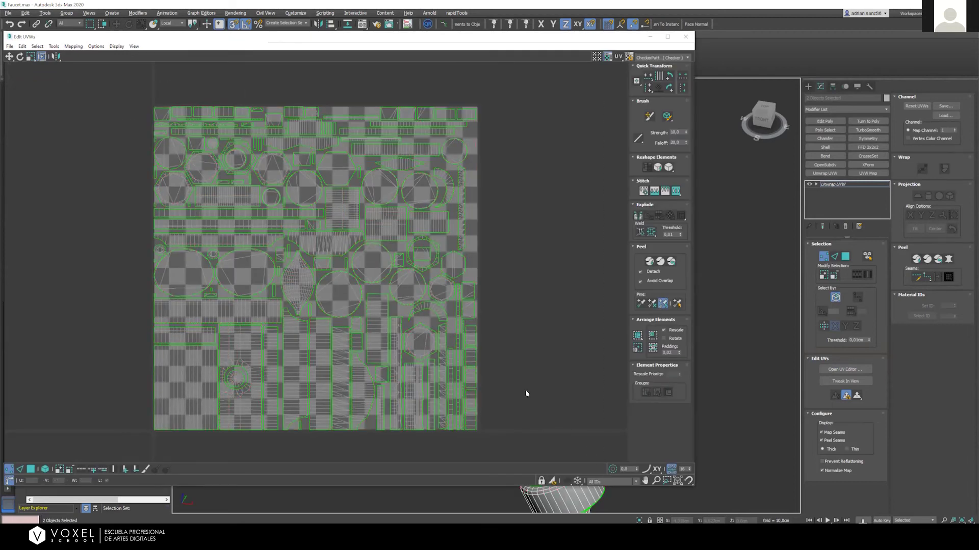
{"action": "left_click_drag", "start_coordinate": [131, 77], "coordinate": [561, 457]}
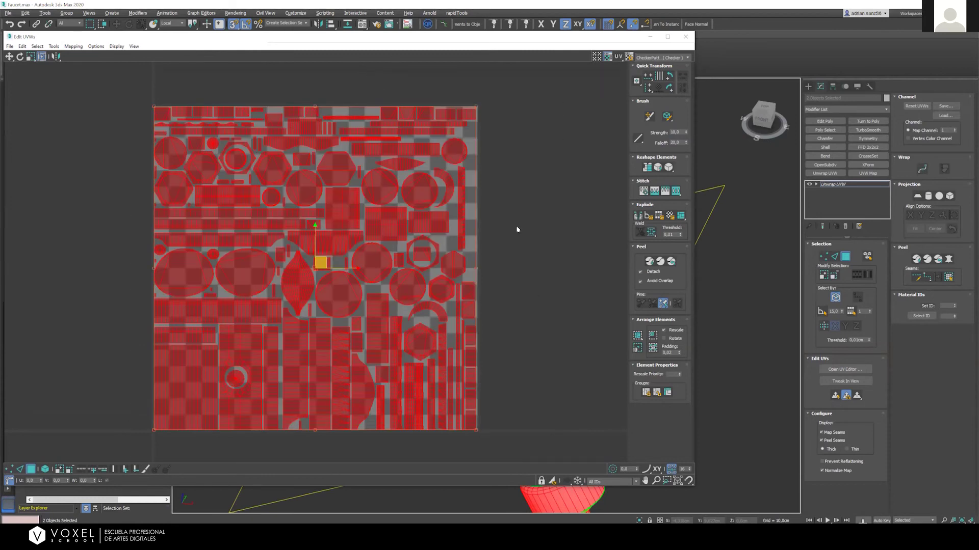
{"action": "left_click", "coordinate": [505, 197]}
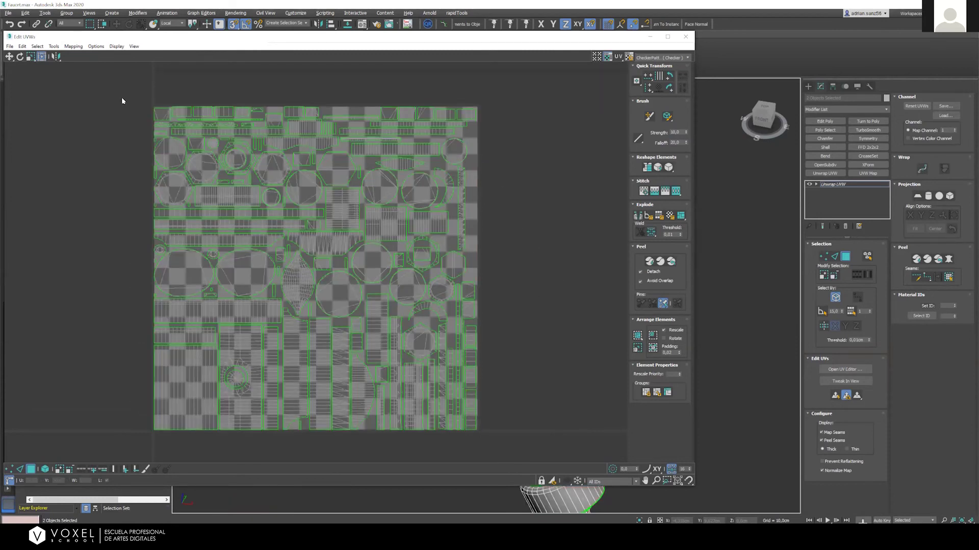
{"action": "left_click_drag", "start_coordinate": [110, 92], "coordinate": [527, 437]}
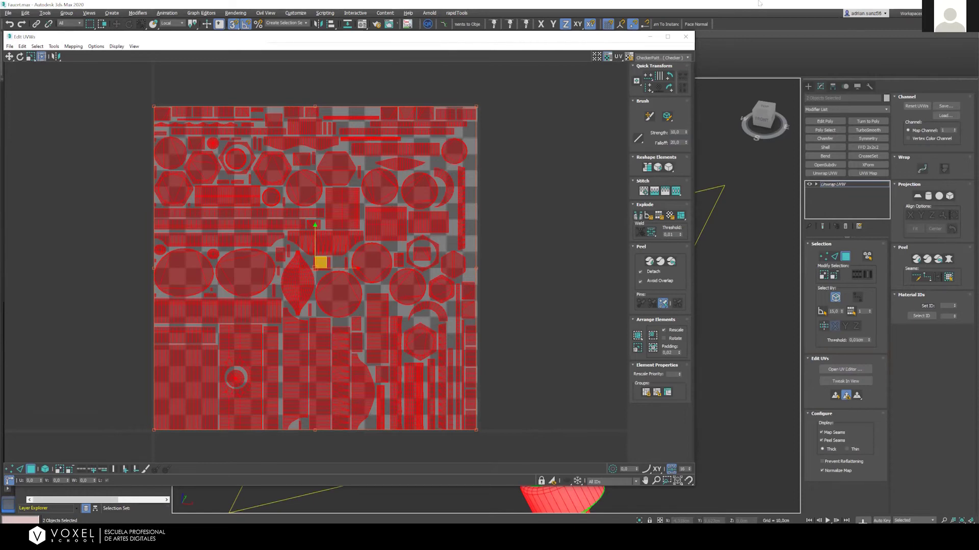
{"action": "left_click_drag", "start_coordinate": [640, 39], "coordinate": [828, 34]}
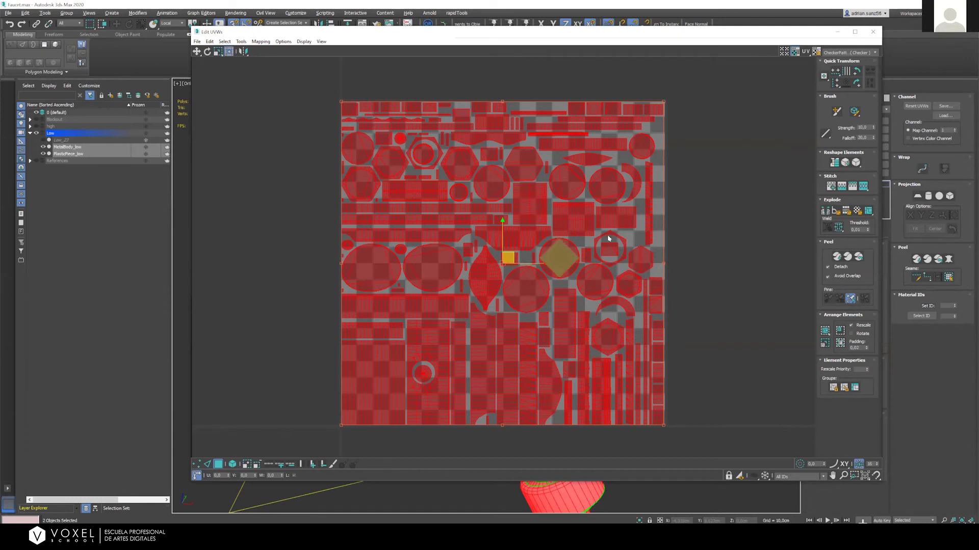
{"action": "left_click", "coordinate": [873, 31]}
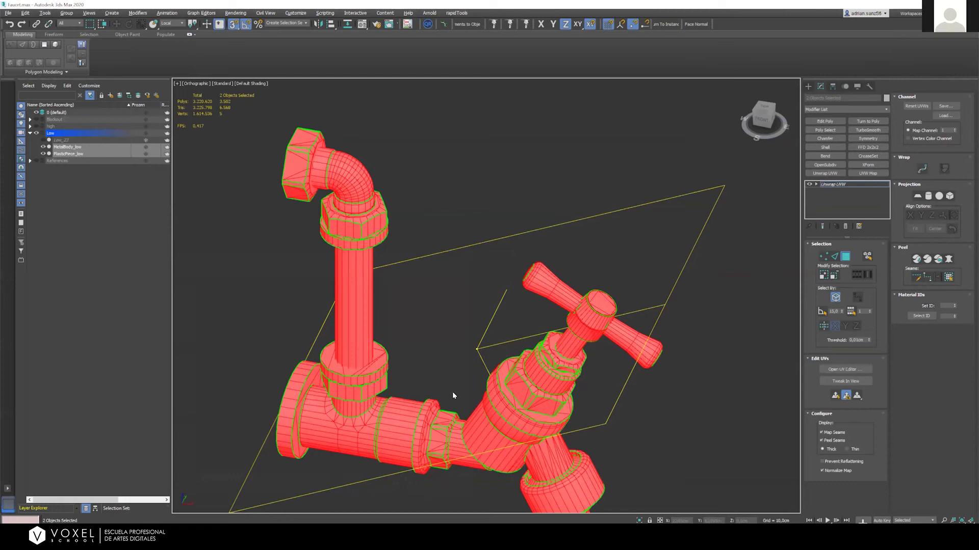
Reopen the UV editor and examine how the faucet's UV islands are packed across the whole tile, leaving the editor when done
{"action": "left_click", "coordinate": [834, 370]}
{"action": "left_click_drag", "start_coordinate": [429, 35], "coordinate": [356, 57]}
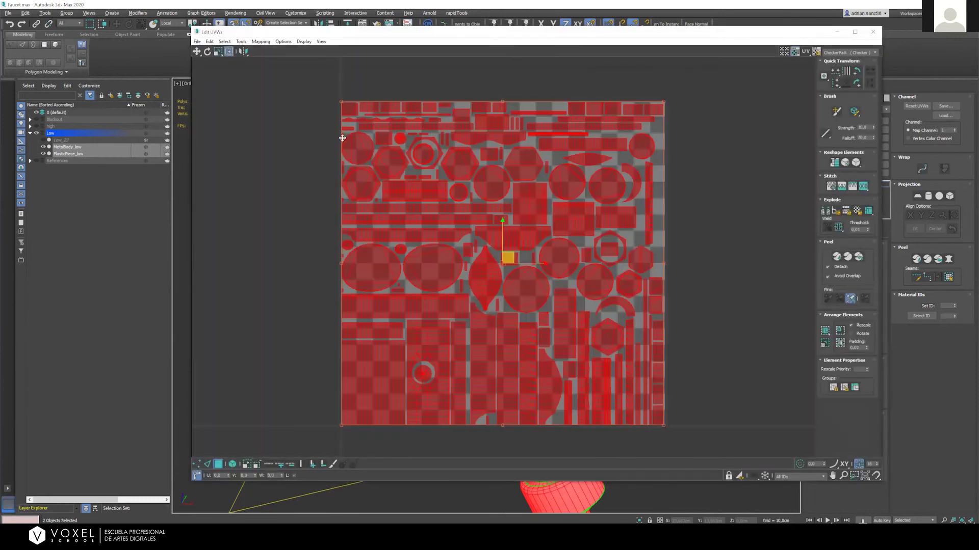
{"action": "left_click", "coordinate": [227, 108]}
{"action": "left_click_drag", "start_coordinate": [661, 487], "coordinate": [666, 483]}
{"action": "left_click_drag", "start_coordinate": [229, 89], "coordinate": [767, 504]}
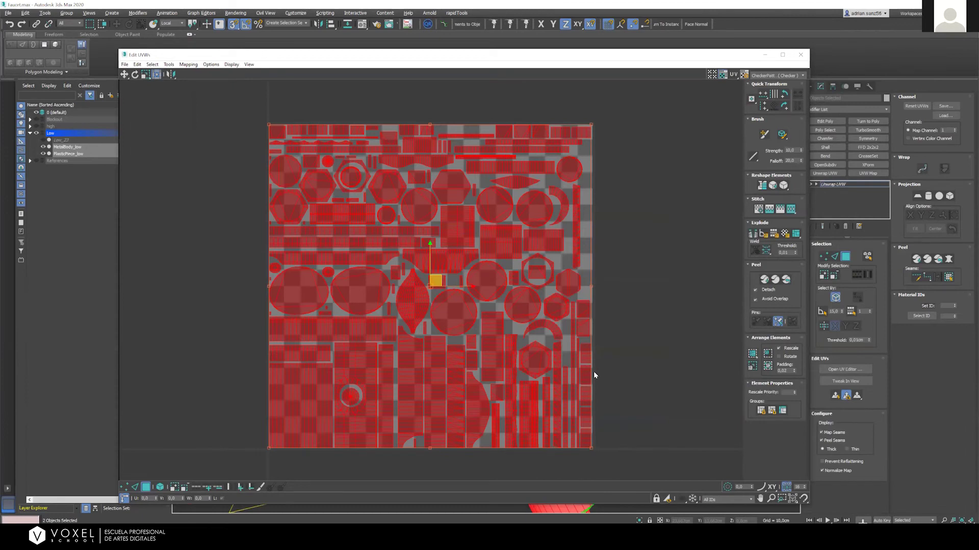
{"action": "scroll", "coordinate": [460, 219], "scroll_direction": "down", "scroll_amount": 2}
{"action": "scroll", "coordinate": [460, 219], "scroll_direction": "down", "scroll_amount": 2}
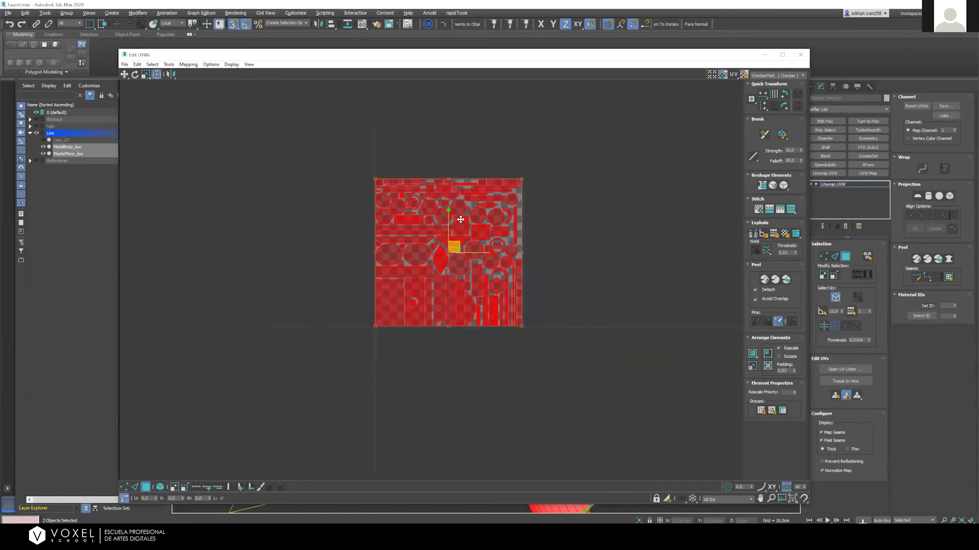
{"action": "scroll", "coordinate": [463, 218], "scroll_direction": "up", "scroll_amount": 3}
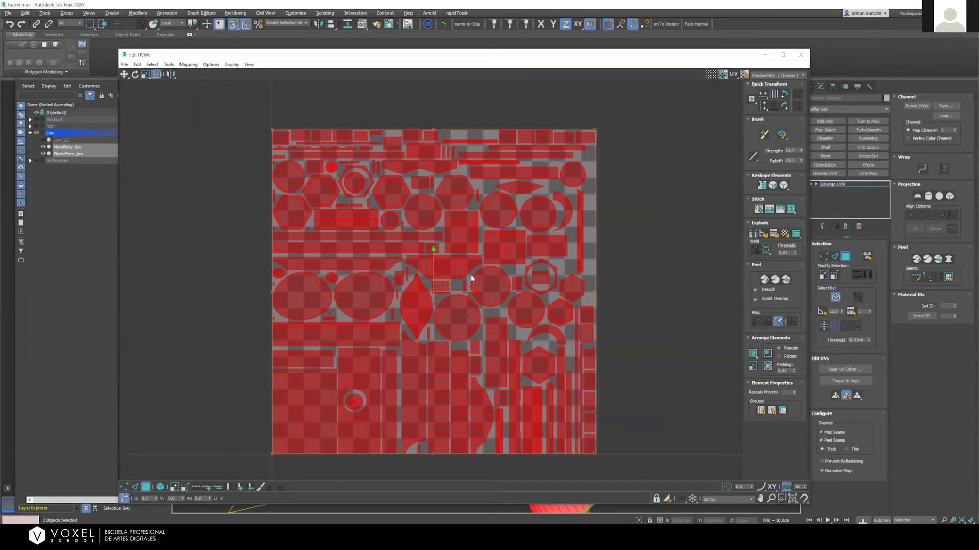
{"action": "scroll", "coordinate": [470, 278], "scroll_direction": "down", "scroll_amount": 2}
{"action": "left_click", "coordinate": [800, 55]}
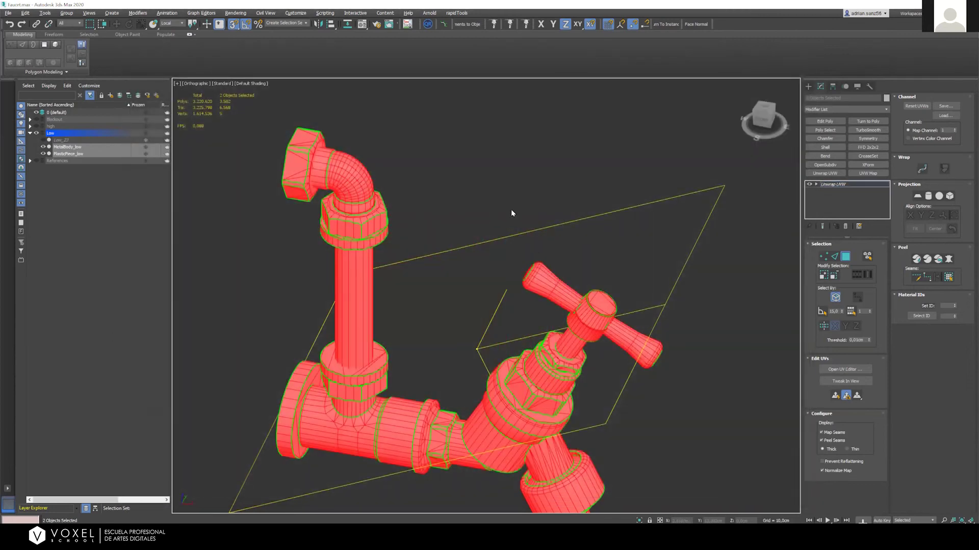
Clear the face selection, generate smoothing groups from the UV shells with TexTools, and leave polygon editing
{"action": "left_click", "coordinate": [511, 210]}
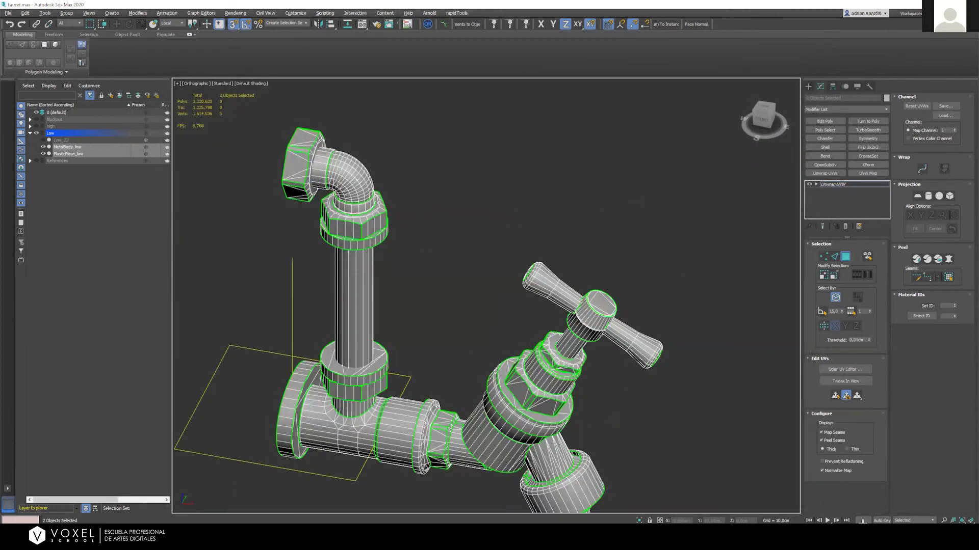
{"action": "scroll", "coordinate": [493, 244], "scroll_direction": "down", "scroll_amount": 2}
{"action": "scroll", "coordinate": [388, 168], "scroll_direction": "up", "scroll_amount": 3}
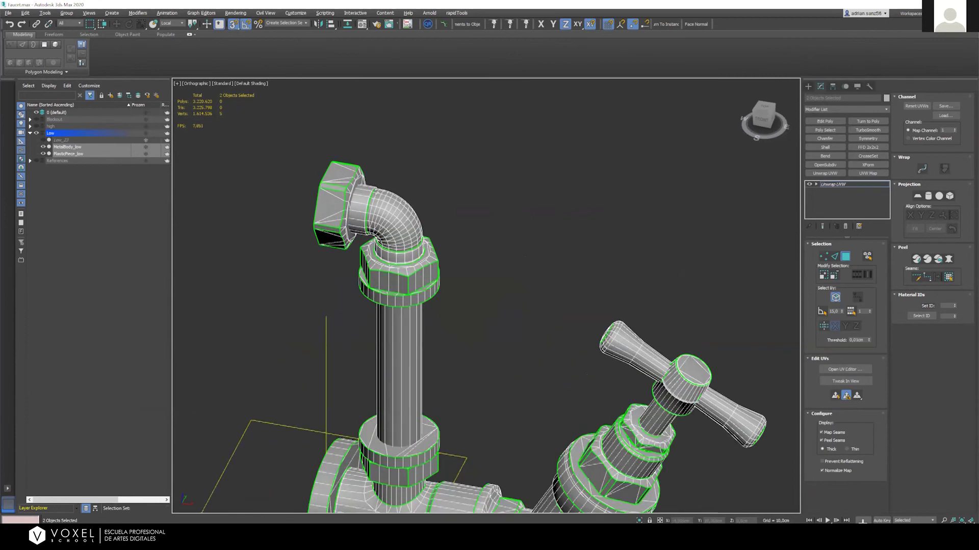
{"action": "scroll", "coordinate": [376, 196], "scroll_direction": "up", "scroll_amount": 4}
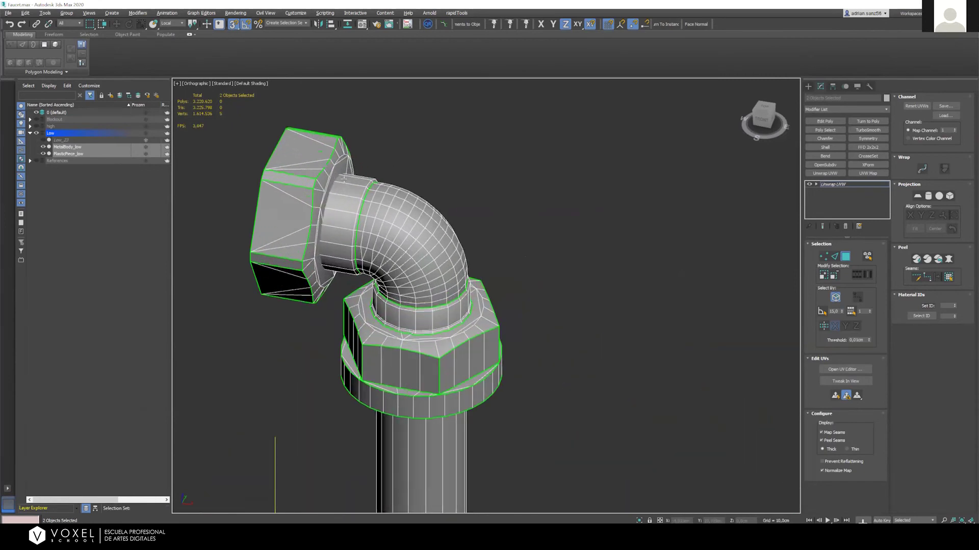
{"action": "scroll", "coordinate": [370, 213], "scroll_direction": "down", "scroll_amount": 5}
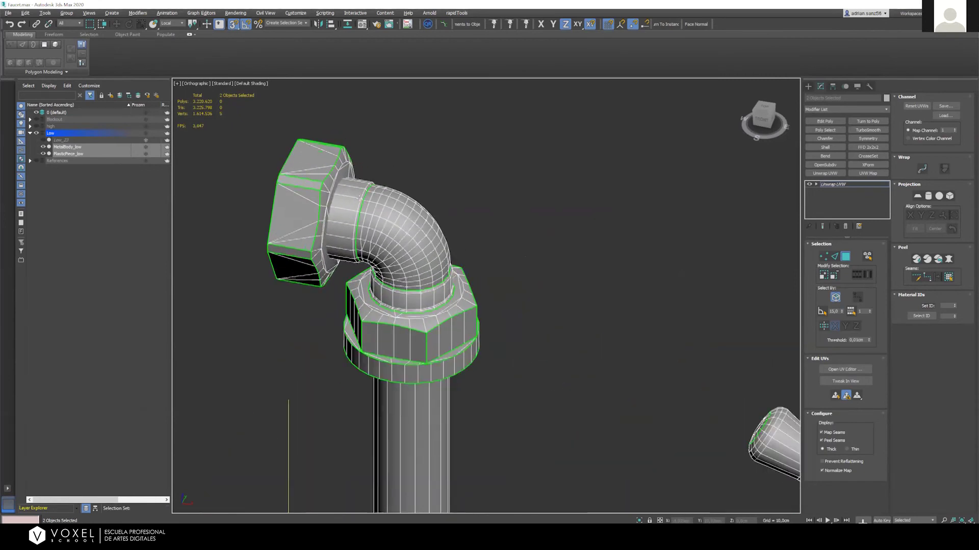
{"action": "scroll", "coordinate": [370, 213], "scroll_direction": "up", "scroll_amount": 3}
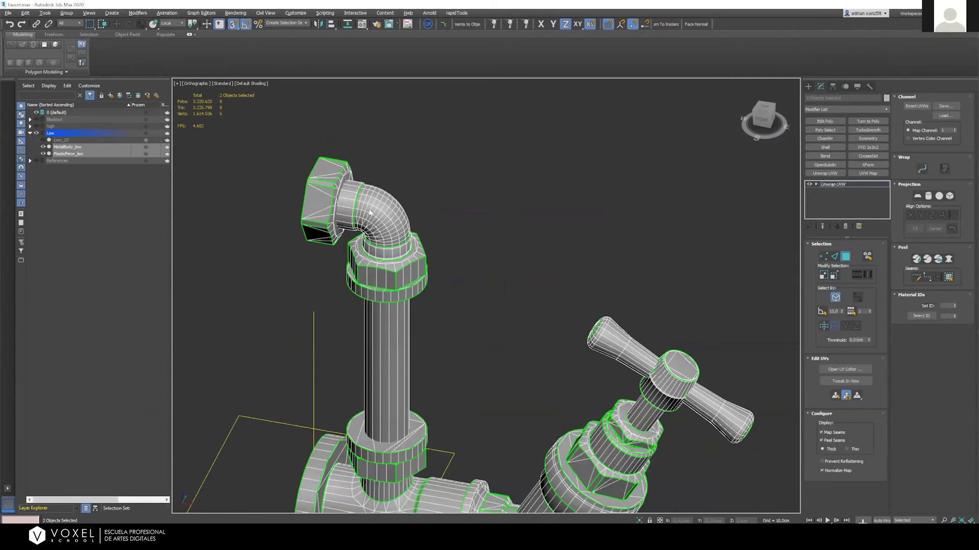
{"action": "left_click", "coordinate": [405, 25]}
{"action": "mouse_move", "coordinate": [15, 11]}
{"action": "left_mouse_down"}
{"action": "mouse_move", "coordinate": [233, 156]}
{"action": "mouse_move", "coordinate": [13, 8]}
{"action": "left_mouse_up"}
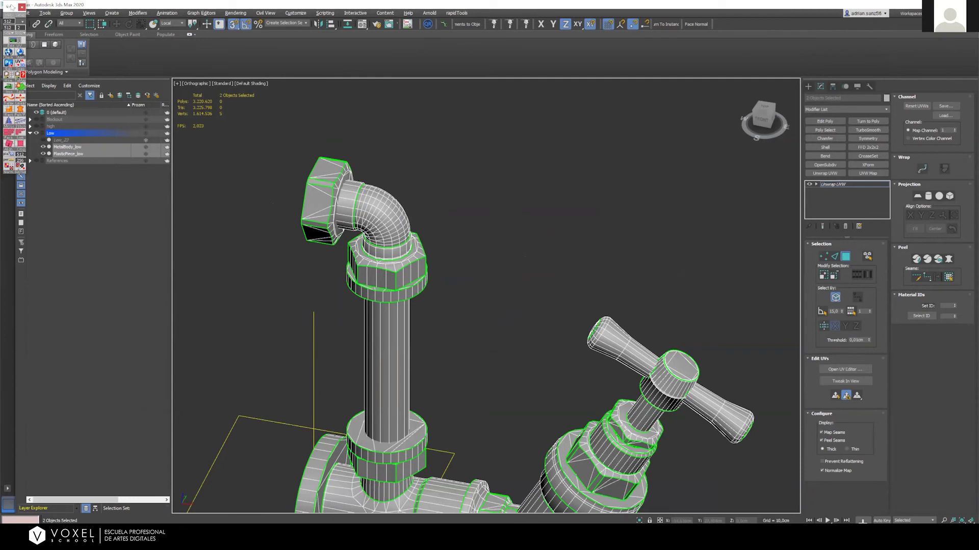
{"action": "left_click", "coordinate": [21, 33]}
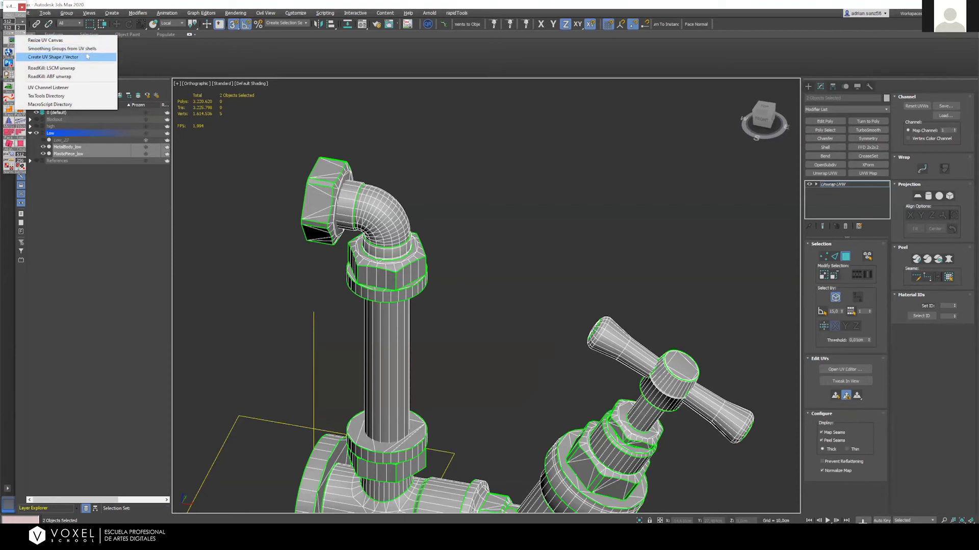
{"action": "left_click", "coordinate": [78, 49]}
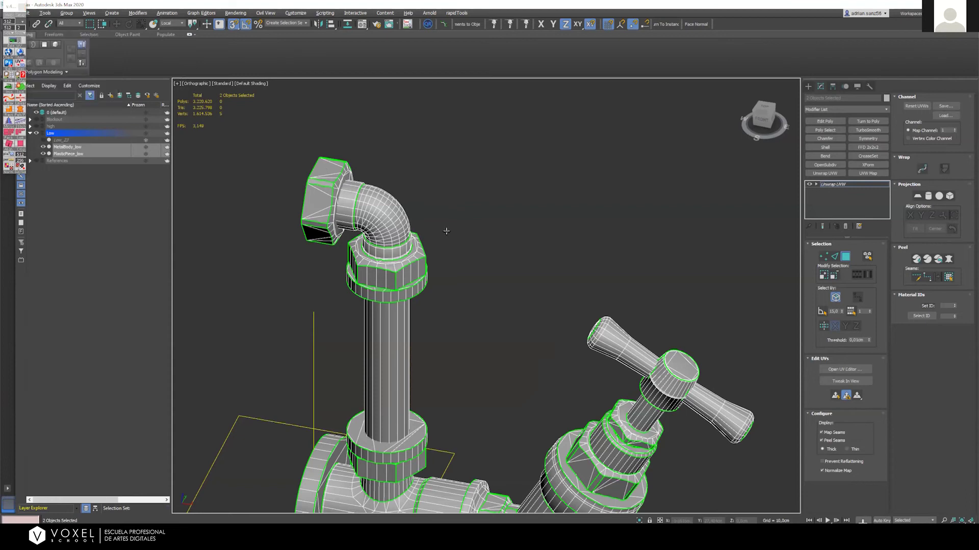
{"action": "left_click", "coordinate": [845, 257]}
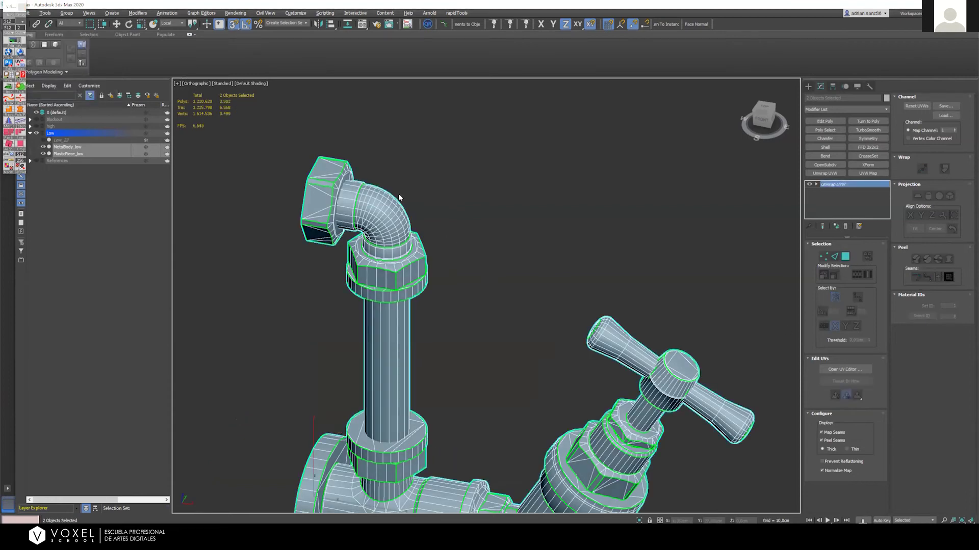
Convert the metal body mesh MetalBody_low to an Editable Poly, collapsing its Unwrap UVW modifier
{"action": "scroll", "coordinate": [401, 198], "scroll_direction": "down", "scroll_amount": 5}
{"action": "scroll", "coordinate": [509, 313], "scroll_direction": "up", "scroll_amount": 3}
{"action": "middle_click_drag", "start_coordinate": [510, 313], "coordinate": [442, 432], "text": "alt"}
{"action": "scroll", "coordinate": [442, 432], "scroll_direction": "down", "scroll_amount": 2}
{"action": "scroll", "coordinate": [415, 245], "scroll_direction": "up", "scroll_amount": 5}
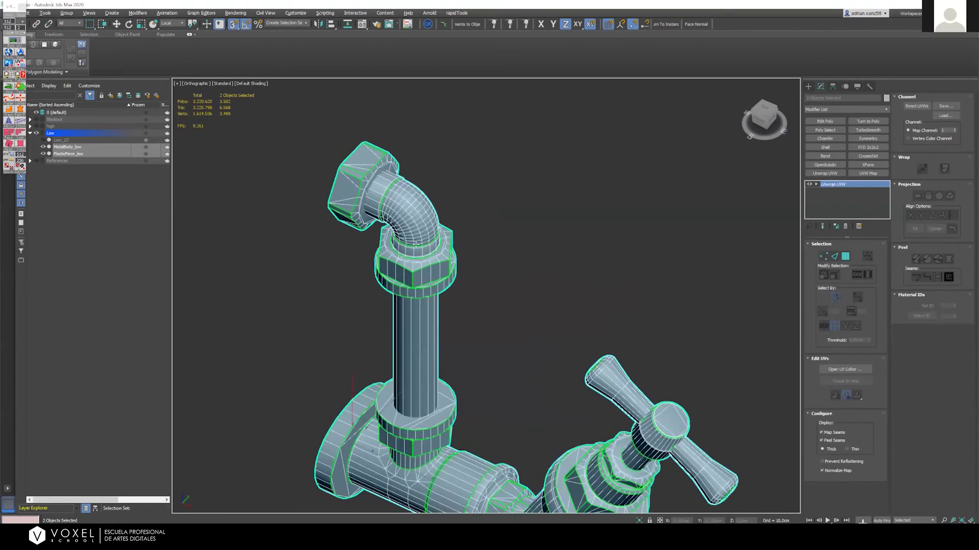
{"action": "middle_click_drag", "start_coordinate": [416, 244], "coordinate": [553, 222], "text": "alt"}
{"action": "left_click", "coordinate": [552, 222]}
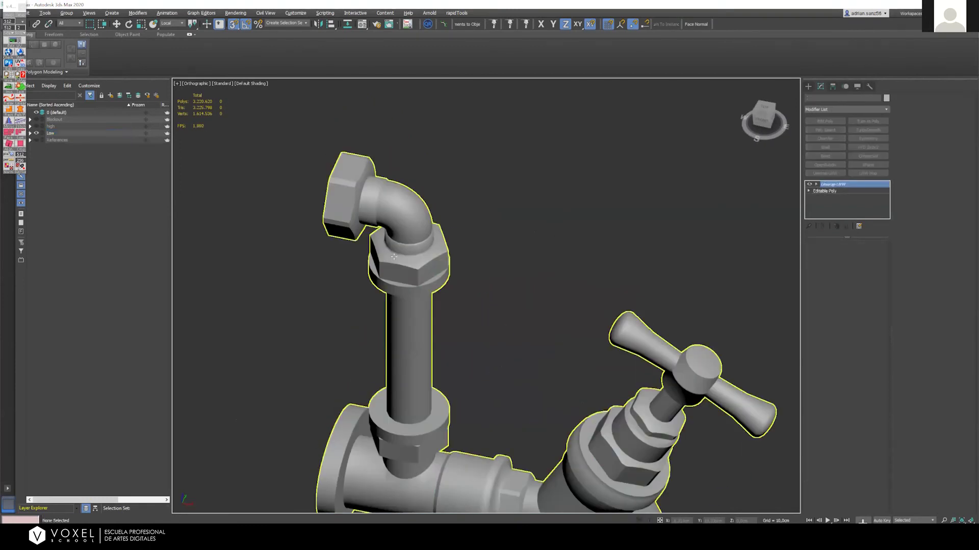
{"action": "left_click", "coordinate": [394, 256]}
{"action": "right_click", "coordinate": [391, 256]}
{"action": "mouse_move", "coordinate": [418, 336]}
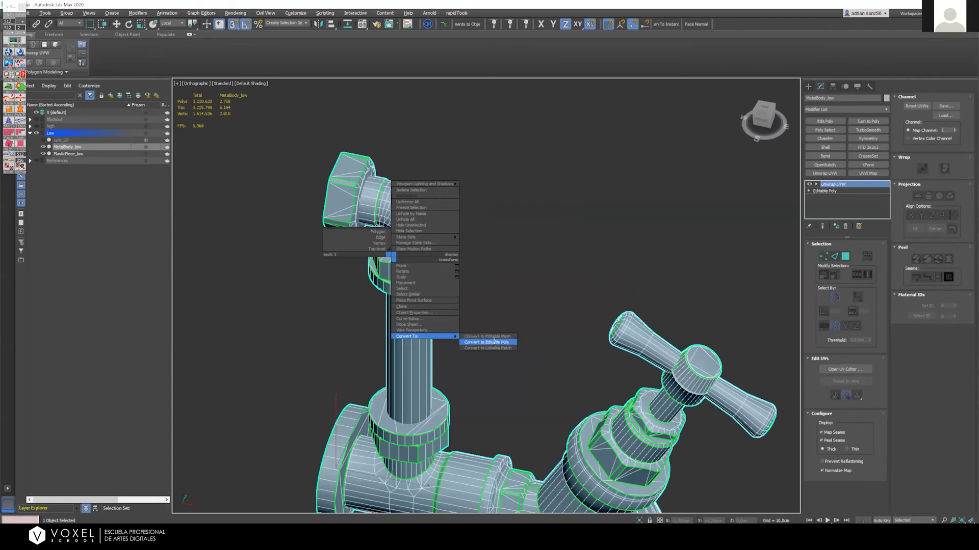
{"action": "left_click", "coordinate": [494, 342]}
Examine the whole faucet's smooth shading, comparing the metal body with and without its selected wireframe
{"action": "left_click", "coordinate": [457, 213]}
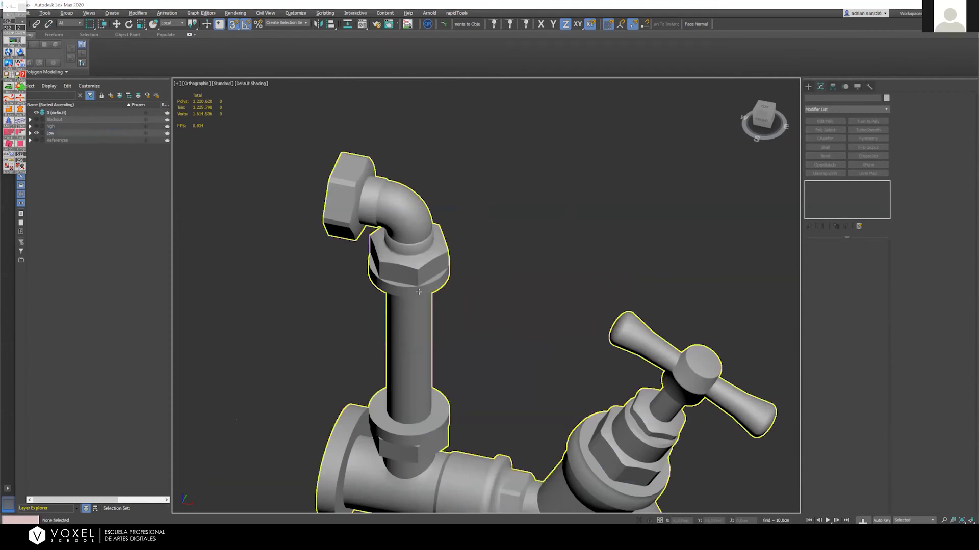
{"action": "scroll", "coordinate": [419, 292], "scroll_direction": "down", "scroll_amount": 4}
{"action": "scroll", "coordinate": [413, 250], "scroll_direction": "up", "scroll_amount": 2}
{"action": "middle_click_drag", "start_coordinate": [510, 341], "coordinate": [331, 196], "text": "alt"}
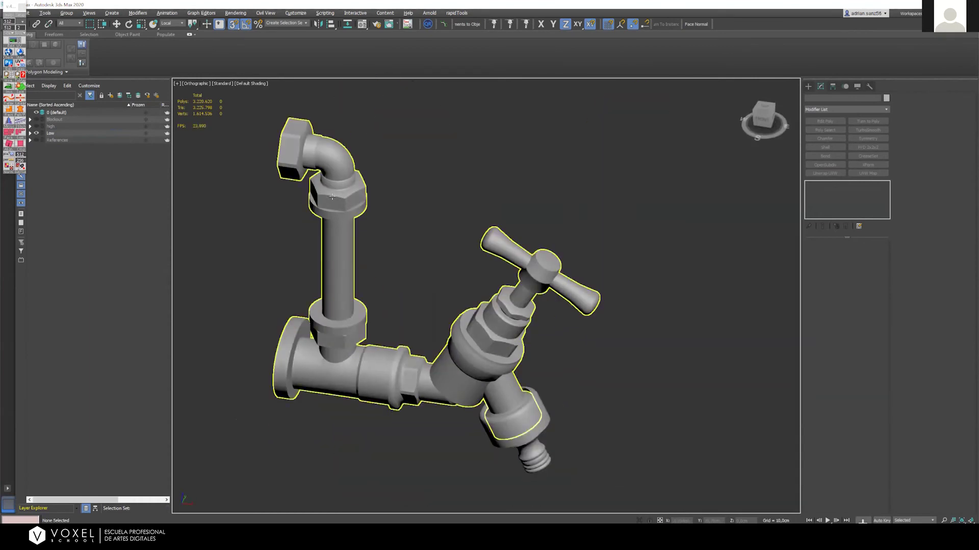
{"action": "left_click", "coordinate": [331, 196]}
{"action": "mouse_move", "coordinate": [340, 337]}
{"action": "middle_mouse_down", "text": "alt"}
{"action": "mouse_move", "coordinate": [367, 283]}
{"action": "mouse_move", "coordinate": [323, 296]}
{"action": "mouse_move", "coordinate": [338, 333]}
{"action": "middle_mouse_up", "text": "alt"}
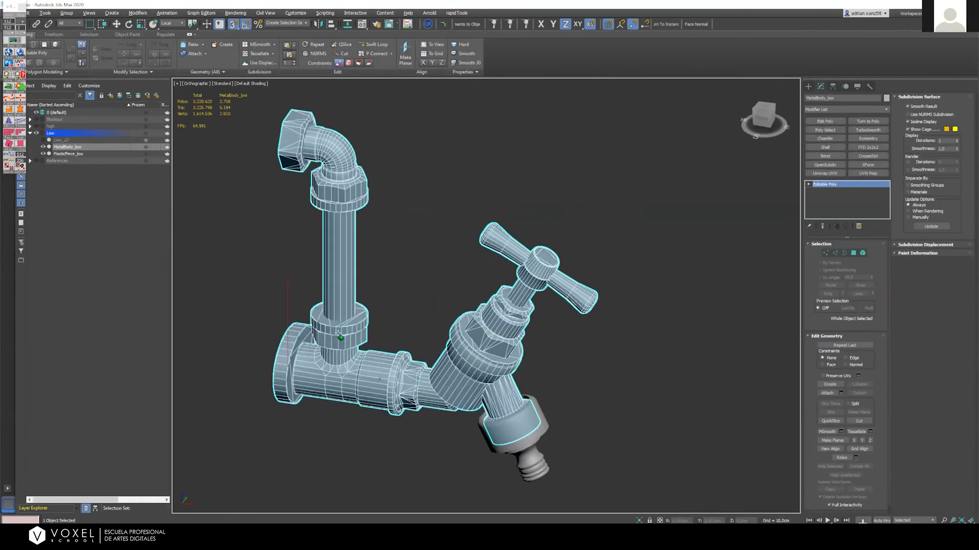
{"action": "left_click", "coordinate": [494, 176]}
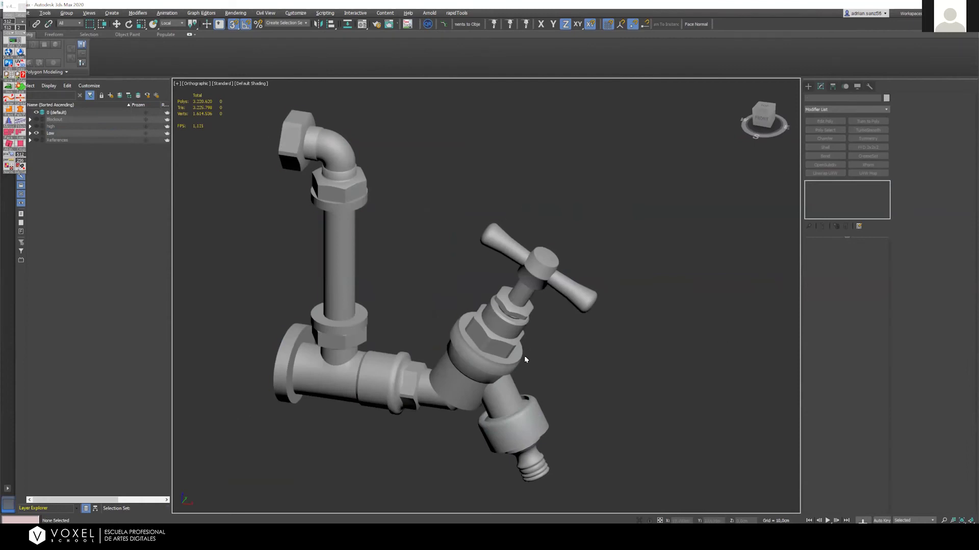
{"action": "left_click", "coordinate": [508, 349]}
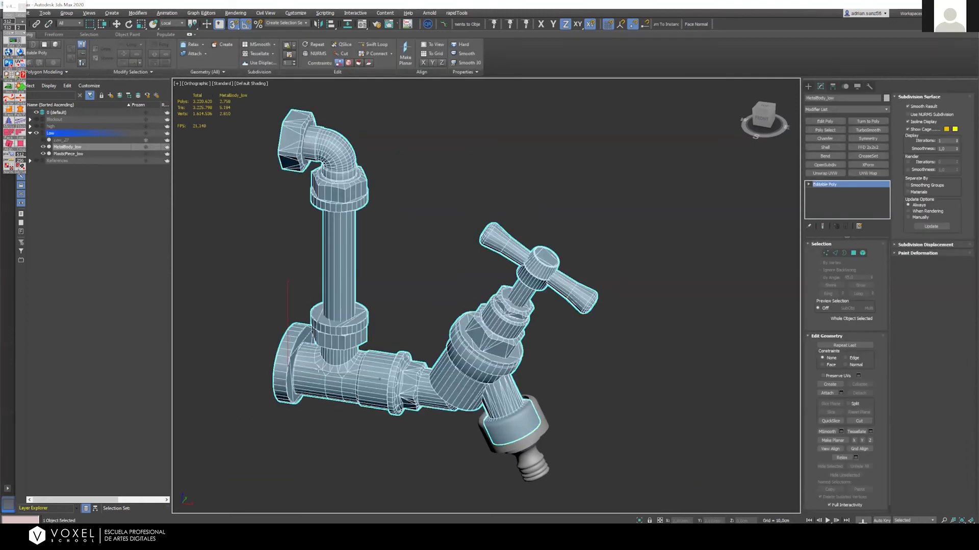
{"action": "left_click", "coordinate": [495, 173]}
{"action": "left_click", "coordinate": [503, 246]}
{"action": "left_click", "coordinate": [376, 168]}
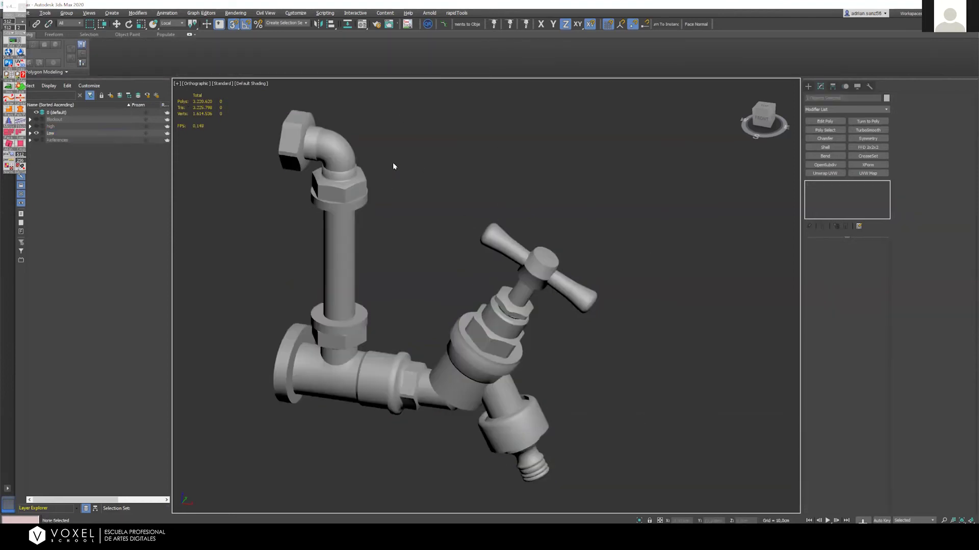
Select both low-poly faucet meshes together and examine their combined wireframe from several angles and distances
{"action": "left_click_drag", "start_coordinate": [277, 125], "coordinate": [683, 456]}
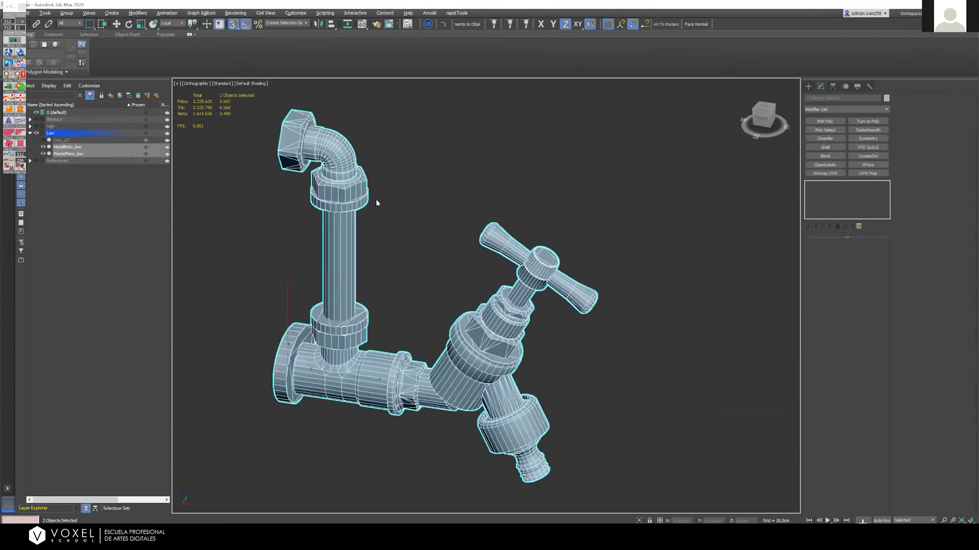
{"action": "scroll", "coordinate": [411, 242], "scroll_direction": "down", "scroll_amount": 1}
{"action": "middle_click_drag", "start_coordinate": [382, 201], "coordinate": [422, 172]}
{"action": "scroll", "coordinate": [353, 179], "scroll_direction": "up", "scroll_amount": 8}
{"action": "scroll", "coordinate": [380, 180], "scroll_direction": "down", "scroll_amount": 10}
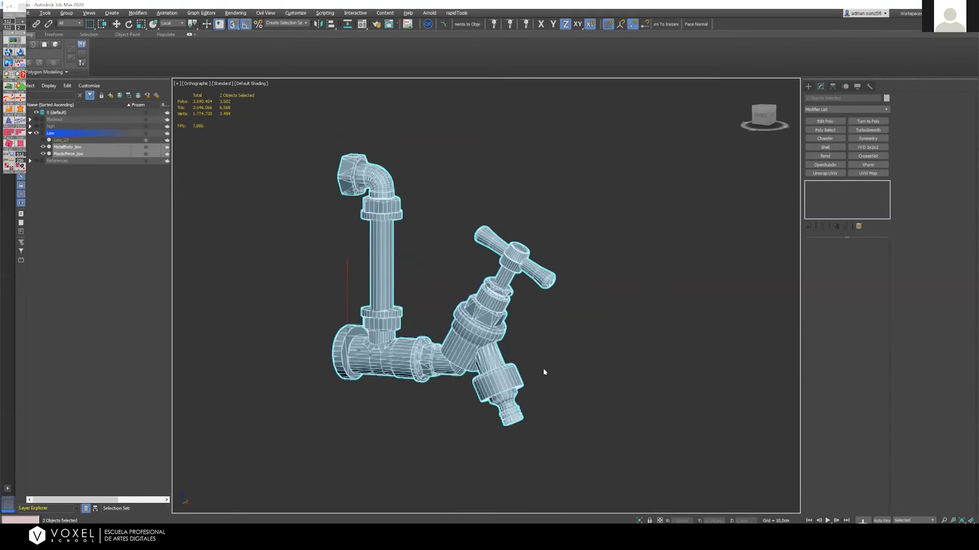
{"action": "scroll", "coordinate": [528, 339], "scroll_direction": "up", "scroll_amount": 5}
{"action": "scroll", "coordinate": [526, 338], "scroll_direction": "down", "scroll_amount": 8}
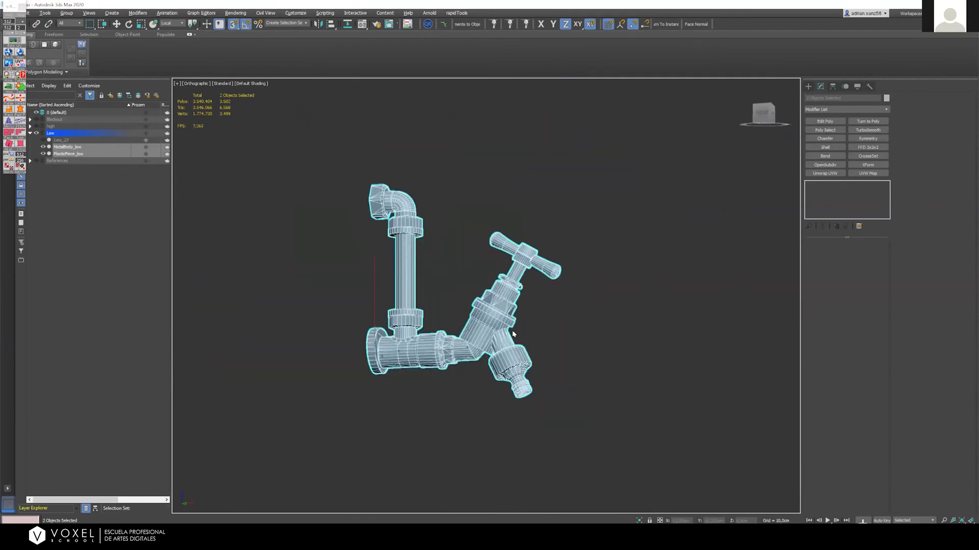
{"action": "scroll", "coordinate": [382, 243], "scroll_direction": "down", "scroll_amount": 8}
{"action": "scroll", "coordinate": [390, 240], "scroll_direction": "up", "scroll_amount": 12}
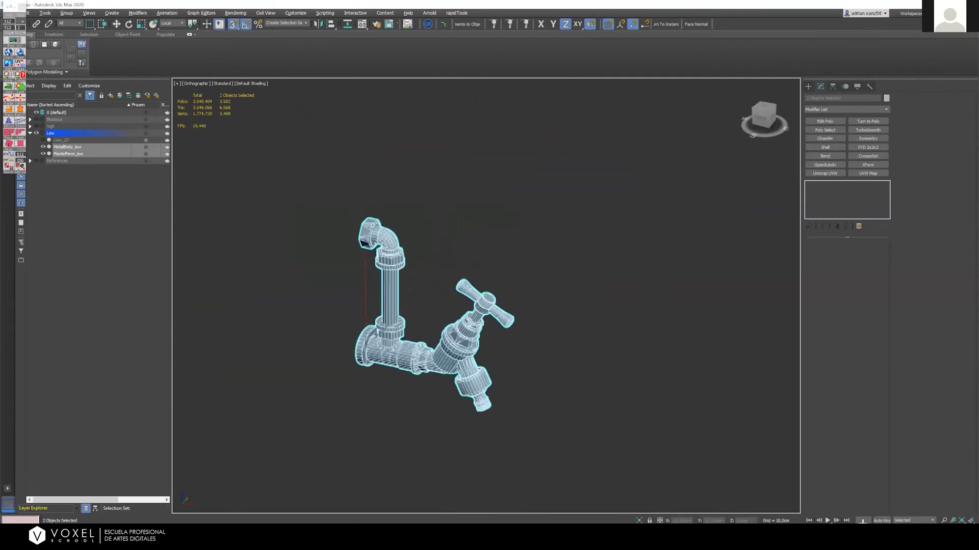
{"action": "scroll", "coordinate": [392, 238], "scroll_direction": "down", "scroll_amount": 5}
{"action": "scroll", "coordinate": [433, 378], "scroll_direction": "up", "scroll_amount": 6}
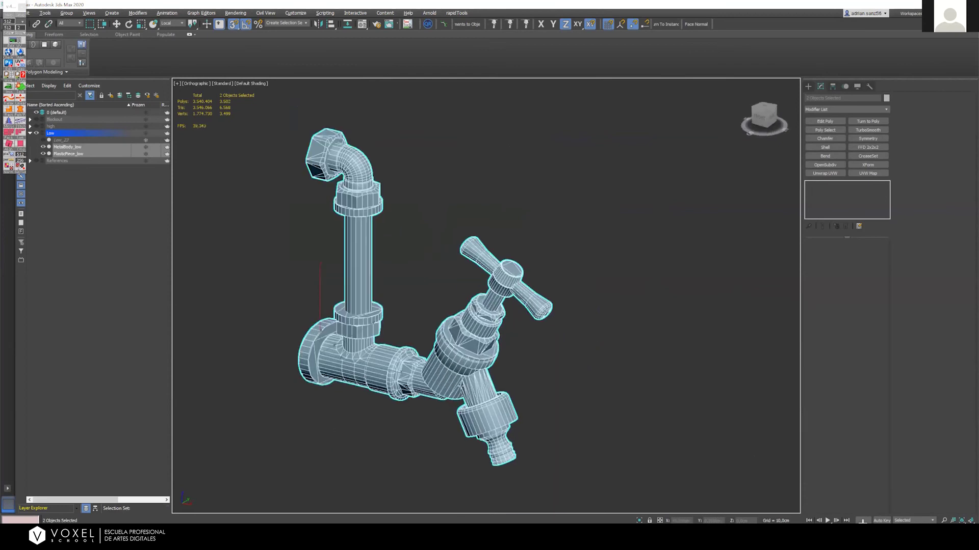
Switch to Marmoset Toolbag and try to open a recent scene stored in the WORKSHOP folder
{"action": "left_click", "coordinate": [209, 183]}
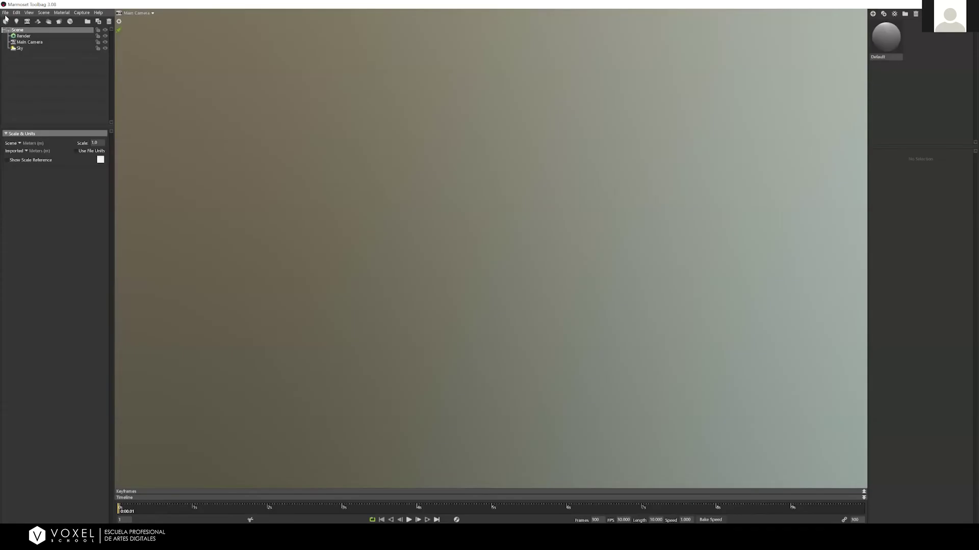
{"action": "left_click", "coordinate": [5, 13]}
{"action": "mouse_move", "coordinate": [28, 34]}
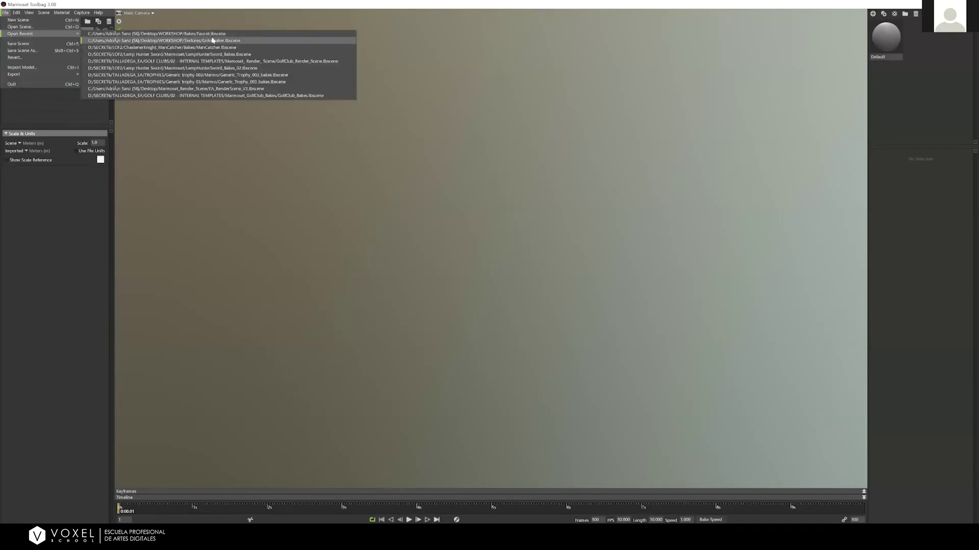
{"action": "left_click", "coordinate": [233, 41]}
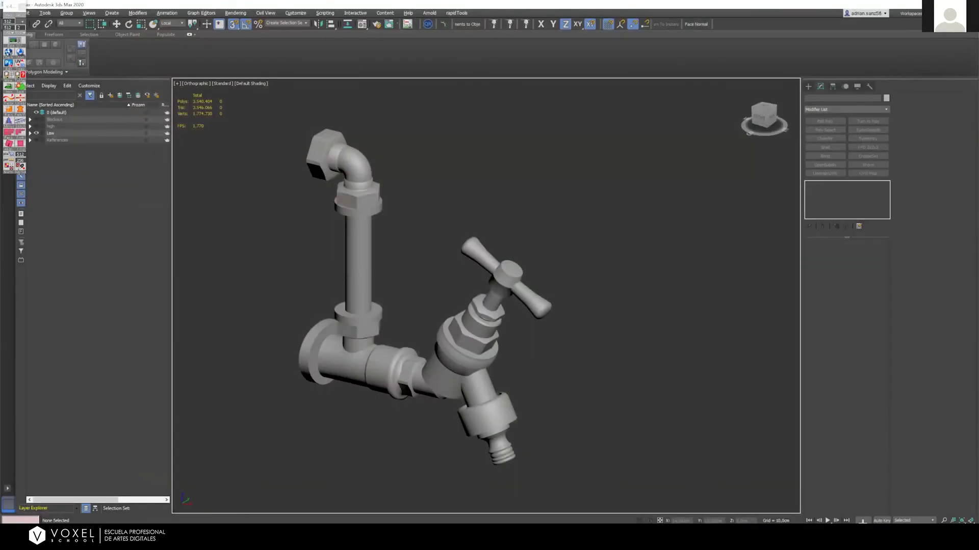
Switch to File Explorer and locate Faucet.tbscene in the Bakes folder of WORKSHOP
{"action": "key", "text": "alt+Tab"}
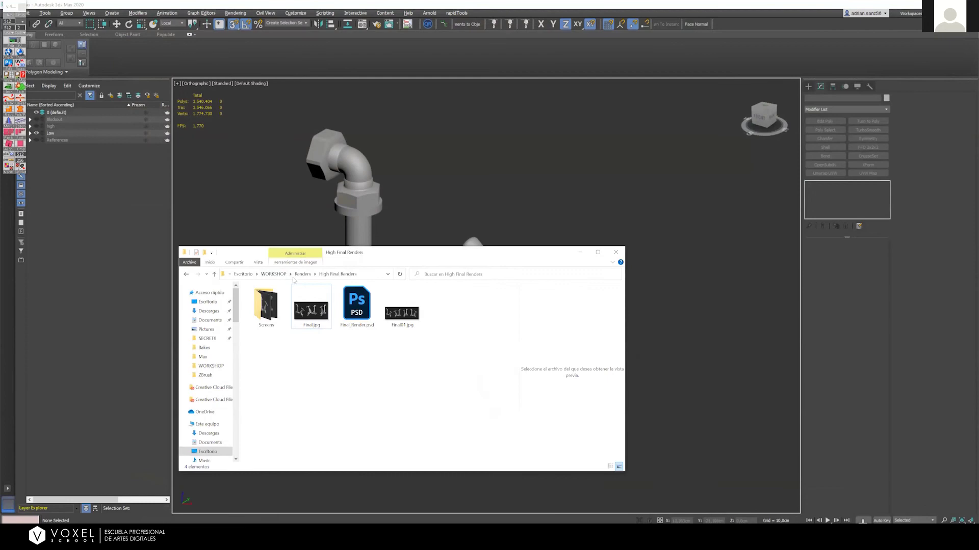
{"action": "left_click", "coordinate": [278, 276]}
{"action": "left_click", "coordinate": [437, 389]}
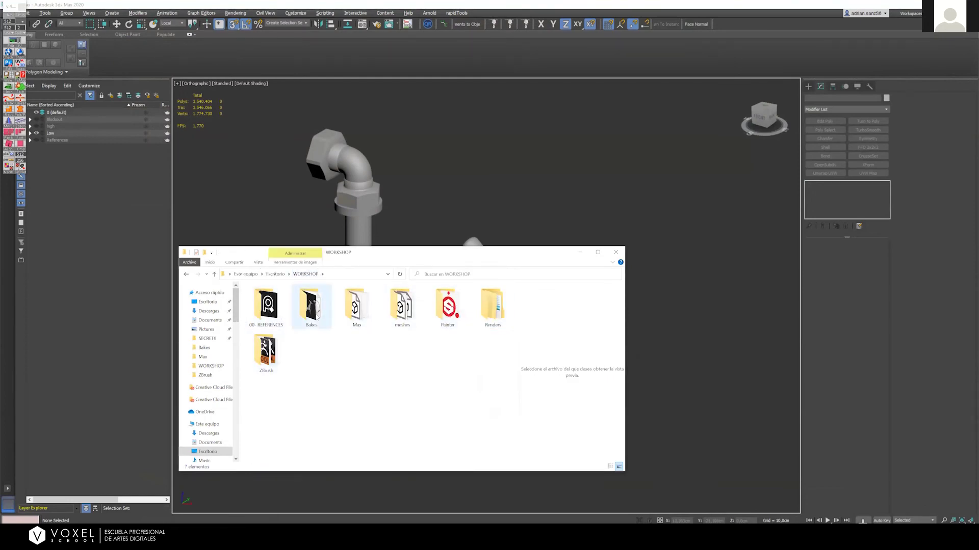
{"action": "double_click", "coordinate": [311, 306]}
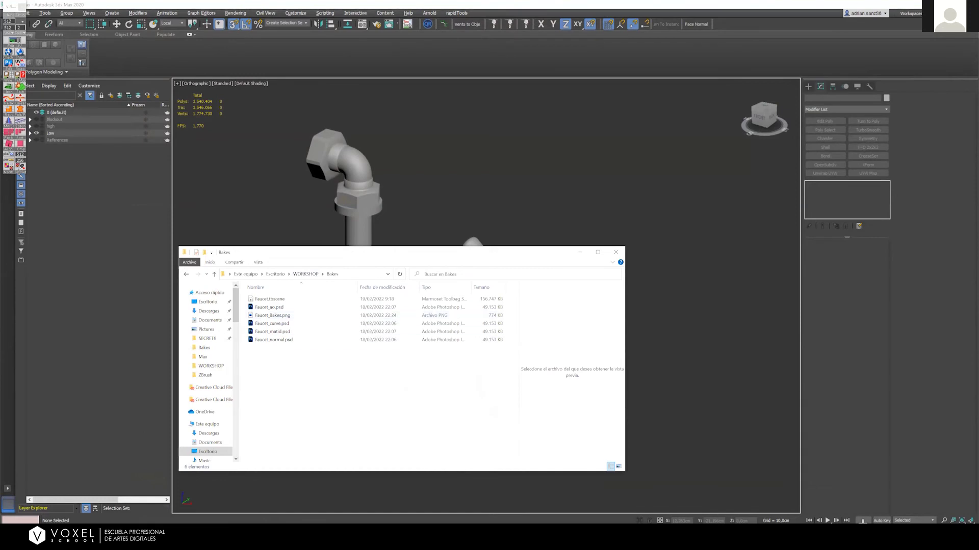
{"action": "left_click", "coordinate": [300, 300]}
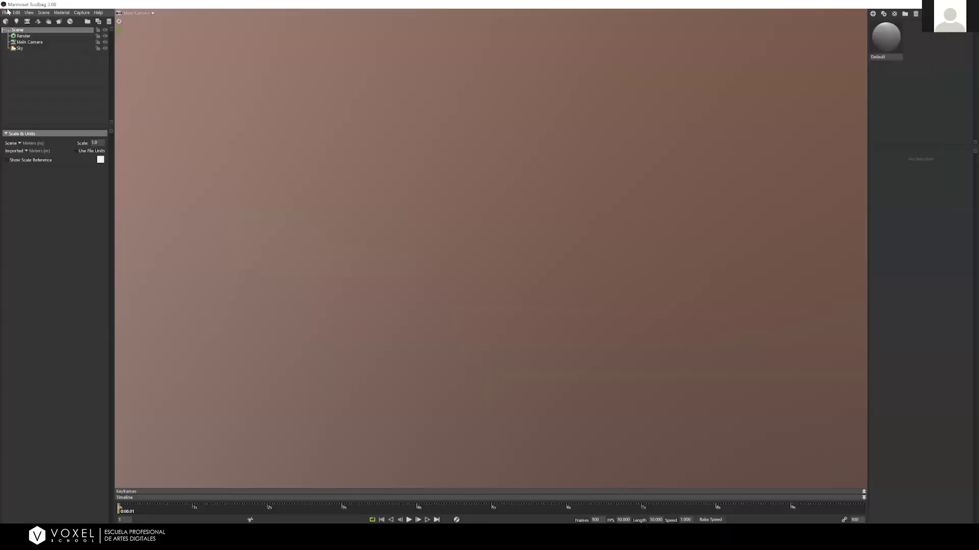
Open the scene Faucet.tbscene from WORKSHOP's Bakes folder in Marmoset Toolbag
{"action": "left_click", "coordinate": [7, 13]}
{"action": "left_click", "coordinate": [20, 26]}
{"action": "left_click", "coordinate": [240, 343]}
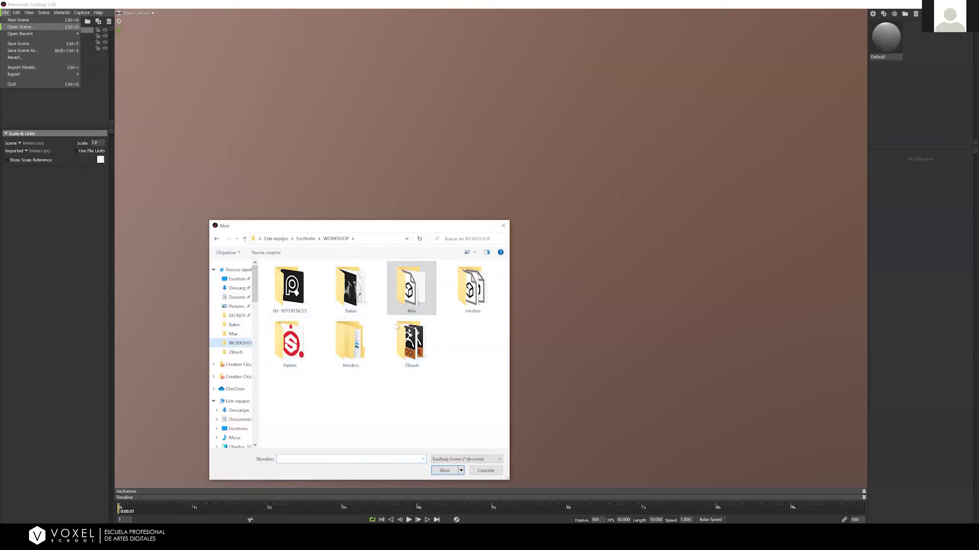
{"action": "left_click", "coordinate": [346, 292]}
{"action": "double_click", "coordinate": [347, 292]}
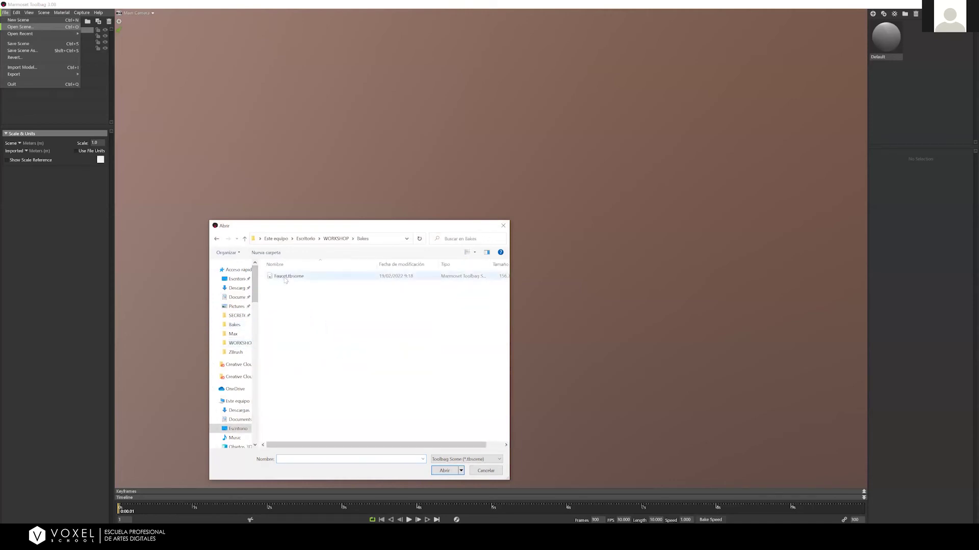
{"action": "double_click", "coordinate": [286, 277]}
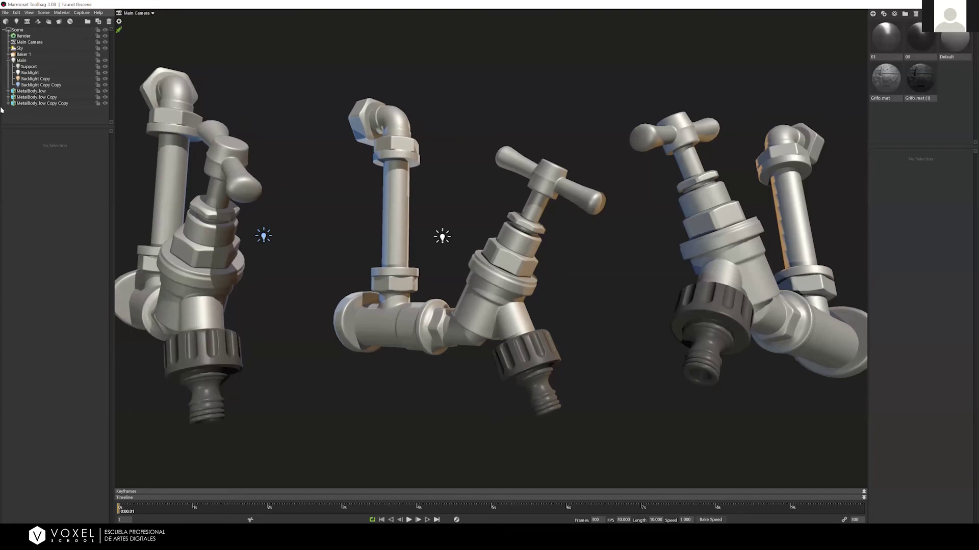
Examine the bake settings of Baker 1, including the output samples, the Normals map options with Flip Y, and the tangent space choices
{"action": "left_click", "coordinate": [23, 54]}
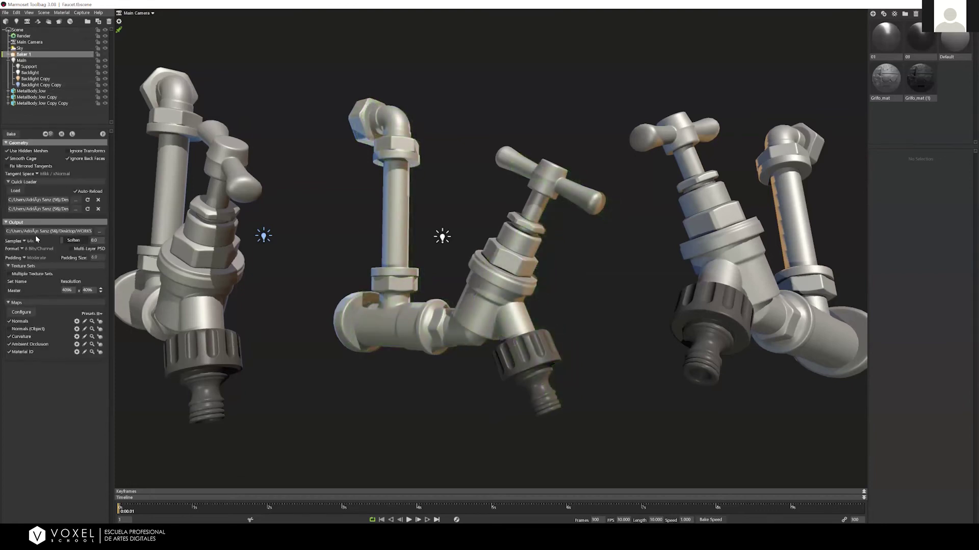
{"action": "left_click", "coordinate": [24, 242]}
{"action": "left_click", "coordinate": [76, 321]}
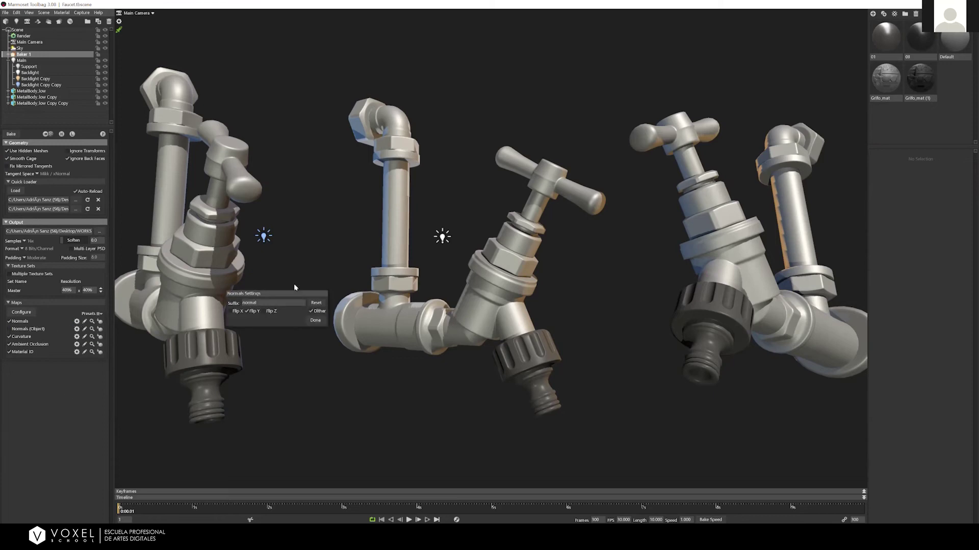
{"action": "left_click_drag", "start_coordinate": [332, 295], "coordinate": [331, 290]}
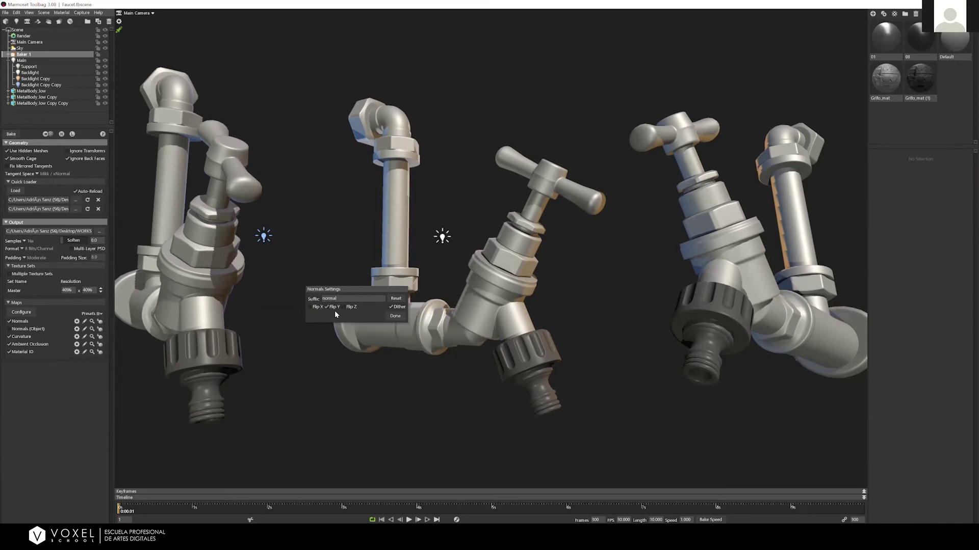
{"action": "left_click", "coordinate": [395, 316]}
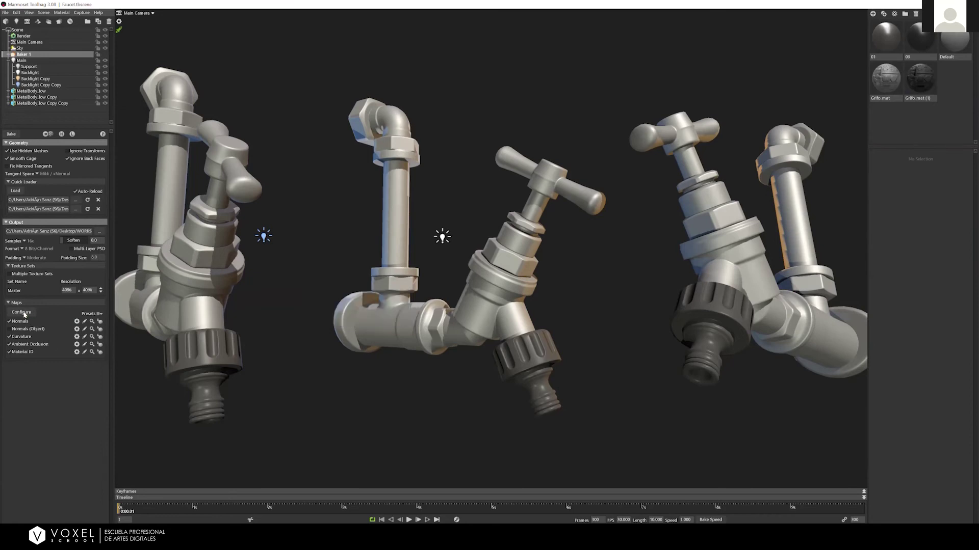
{"action": "left_click", "coordinate": [39, 174]}
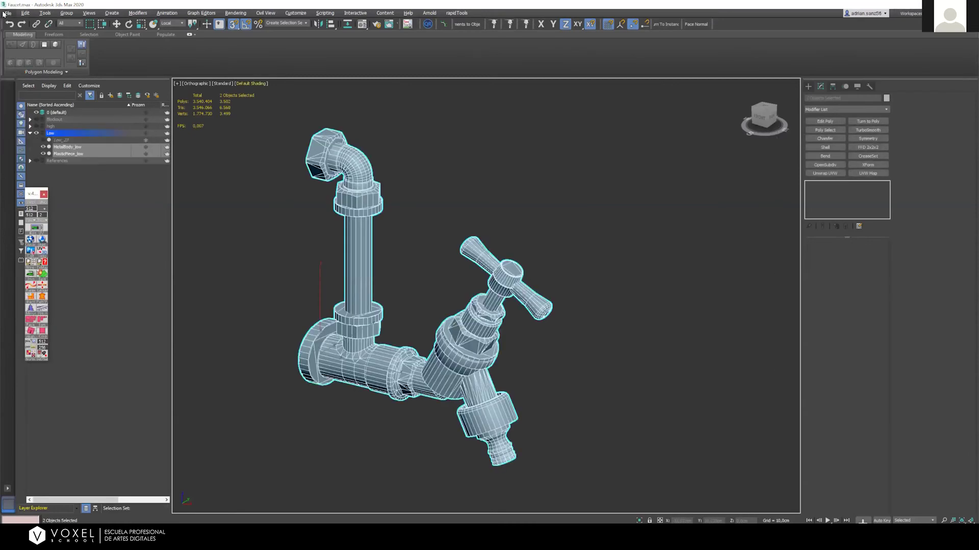
In 3ds Max, review the FBX export options for the two selected low-poly meshes, cancel the export, and return to Marmoset Toolbag
{"action": "left_click", "coordinate": [8, 13]}
{"action": "mouse_move", "coordinate": [51, 127]}
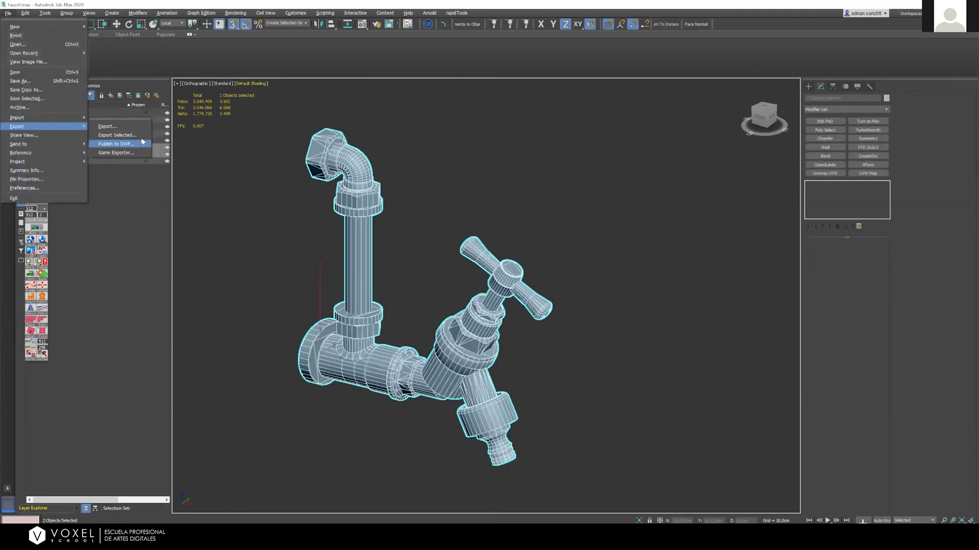
{"action": "left_click", "coordinate": [115, 135]}
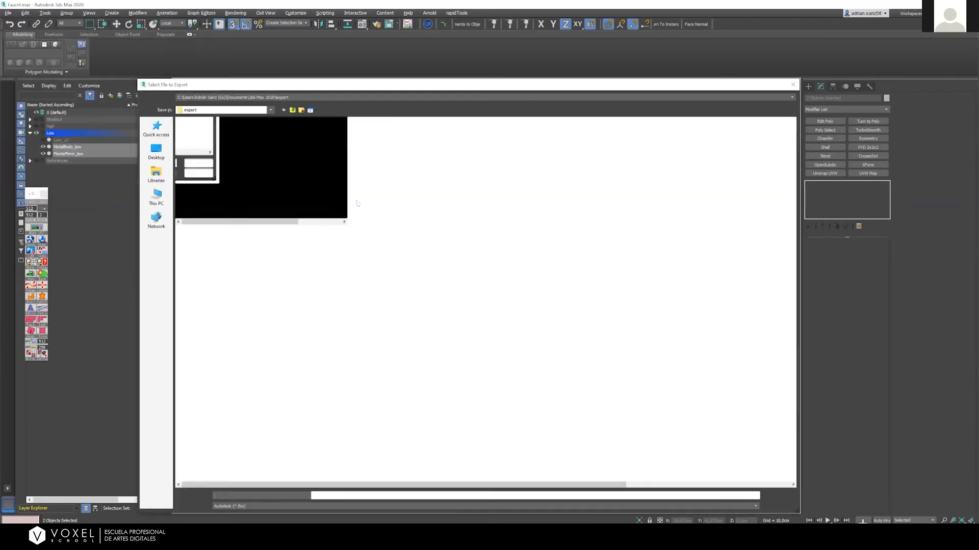
{"action": "left_click", "coordinate": [156, 152]}
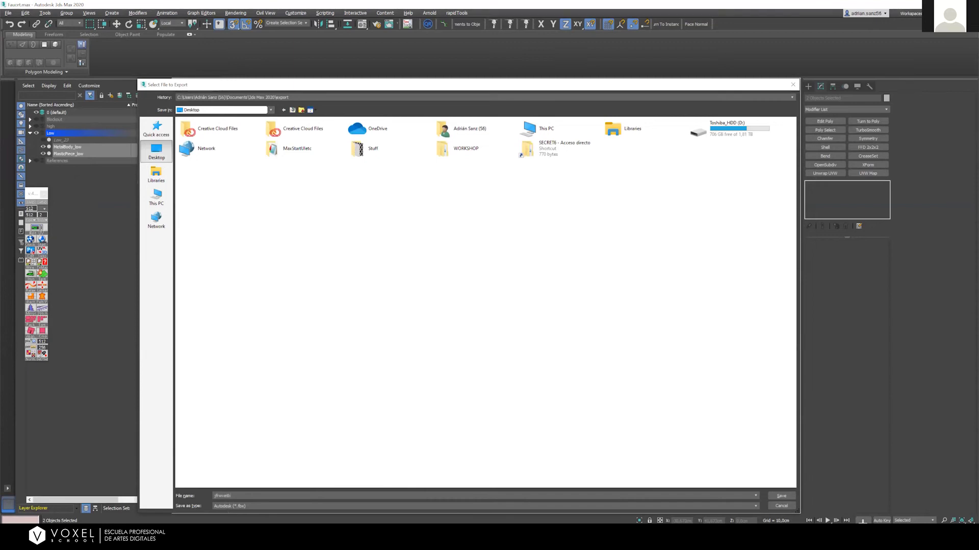
{"action": "key", "text": "Return"}
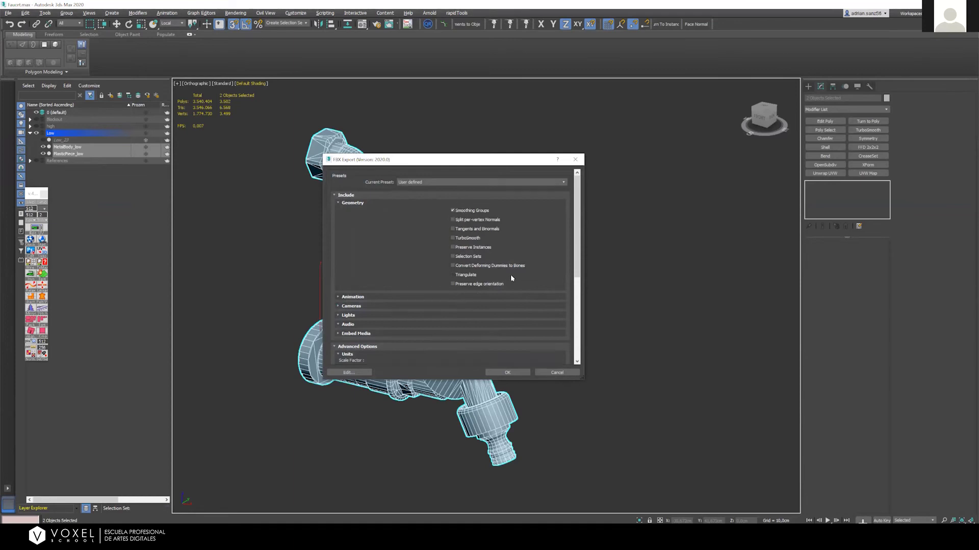
{"action": "left_click", "coordinate": [575, 160]}
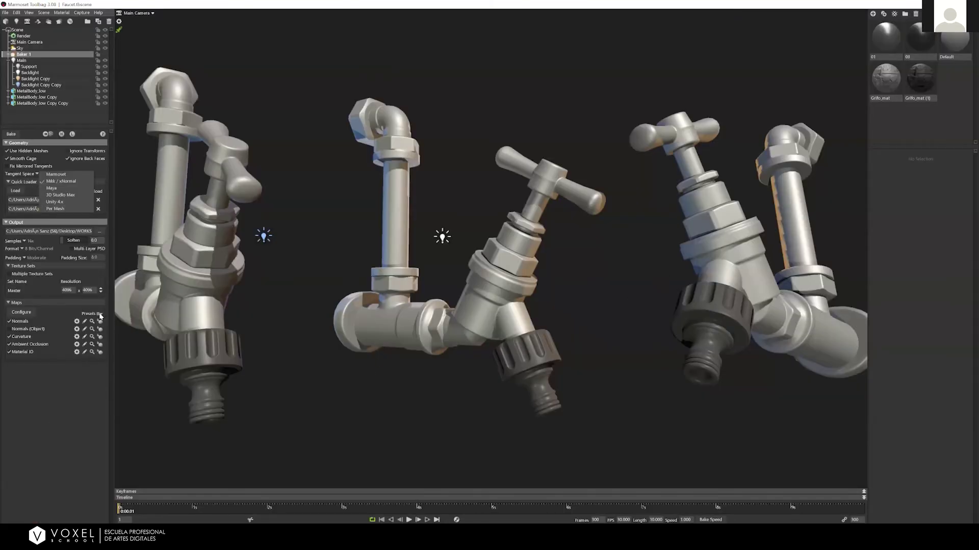
{"action": "left_click", "coordinate": [75, 385]}
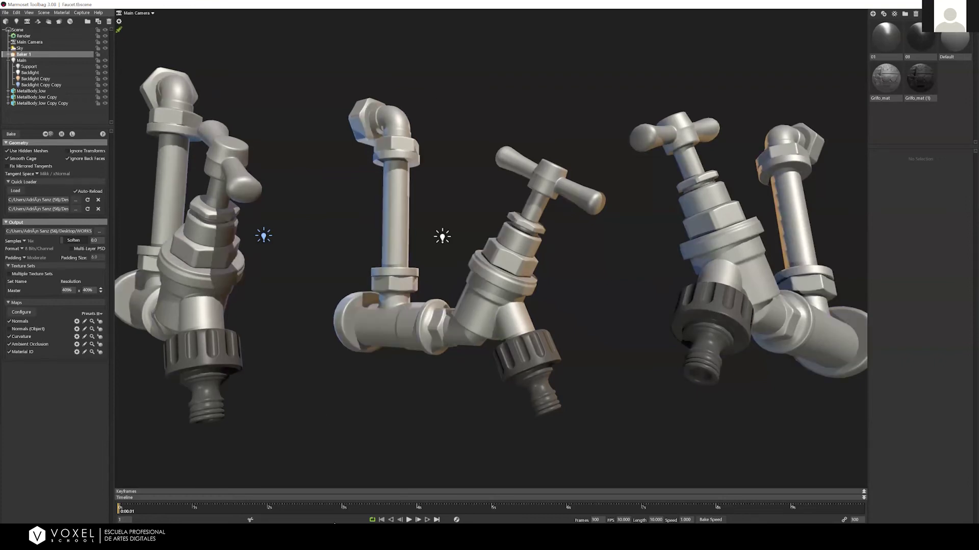
View the high-poly render Final01.jpg from the High Final Renders folder in WORKSHOP's Renders, and close the image
{"action": "key", "text": "alt+Tab"}
{"action": "left_click", "coordinate": [327, 434]}
{"action": "left_click", "coordinate": [307, 274]}
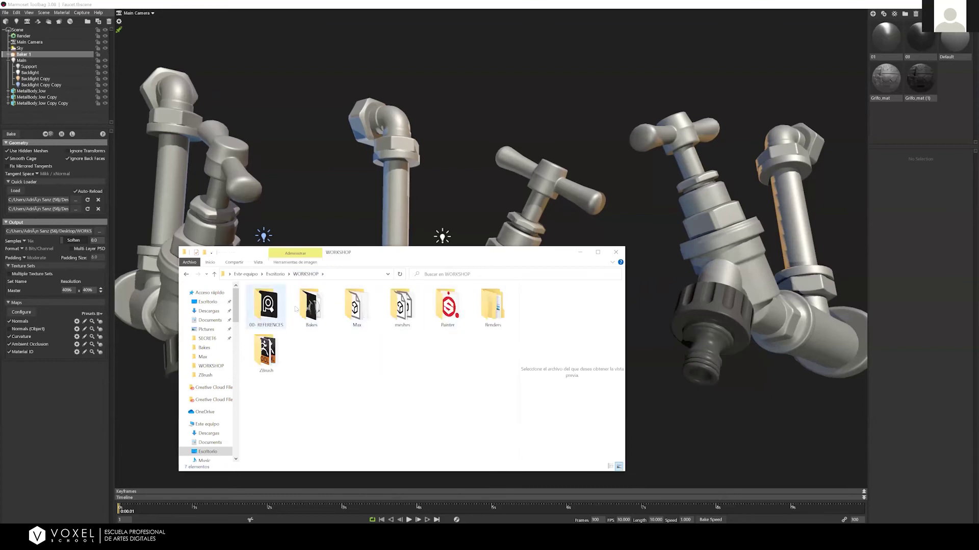
{"action": "double_click", "coordinate": [493, 306]}
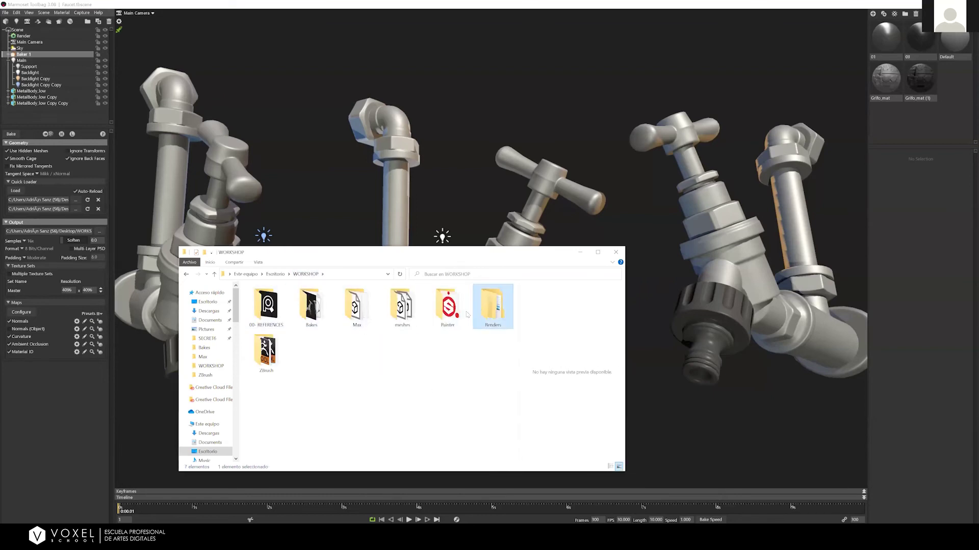
{"action": "double_click", "coordinate": [275, 299]}
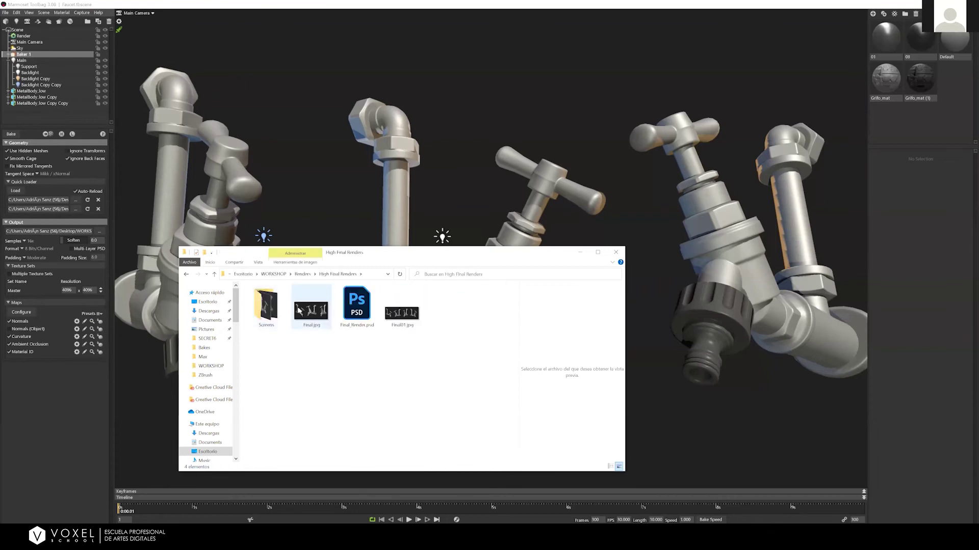
{"action": "double_click", "coordinate": [401, 313]}
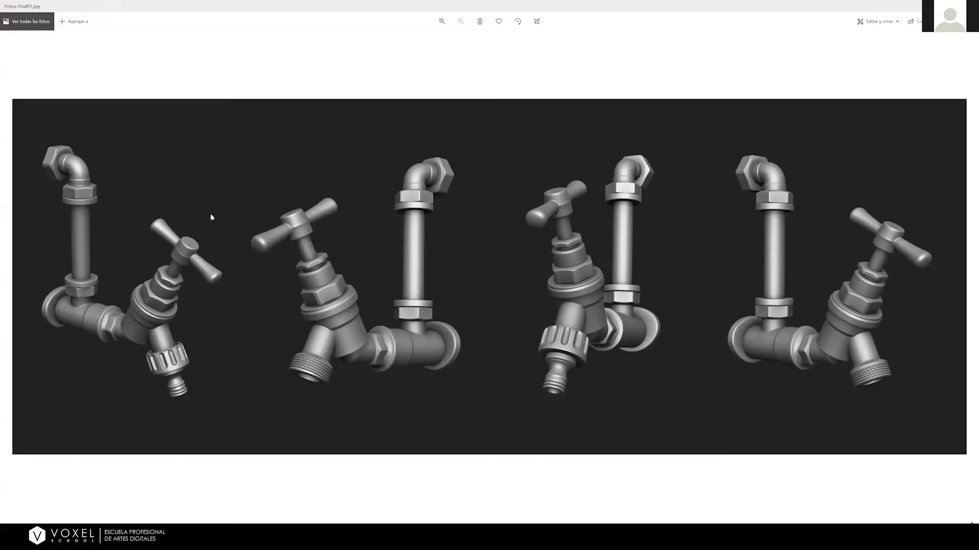
{"action": "left_click", "coordinate": [967, 6]}
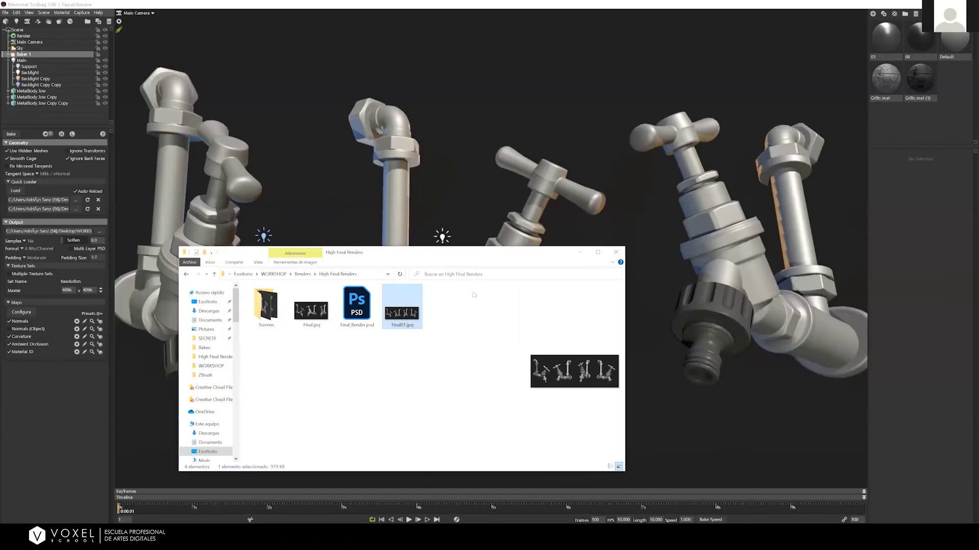
{"action": "left_click", "coordinate": [474, 296]}
{"action": "double_click", "coordinate": [401, 309]}
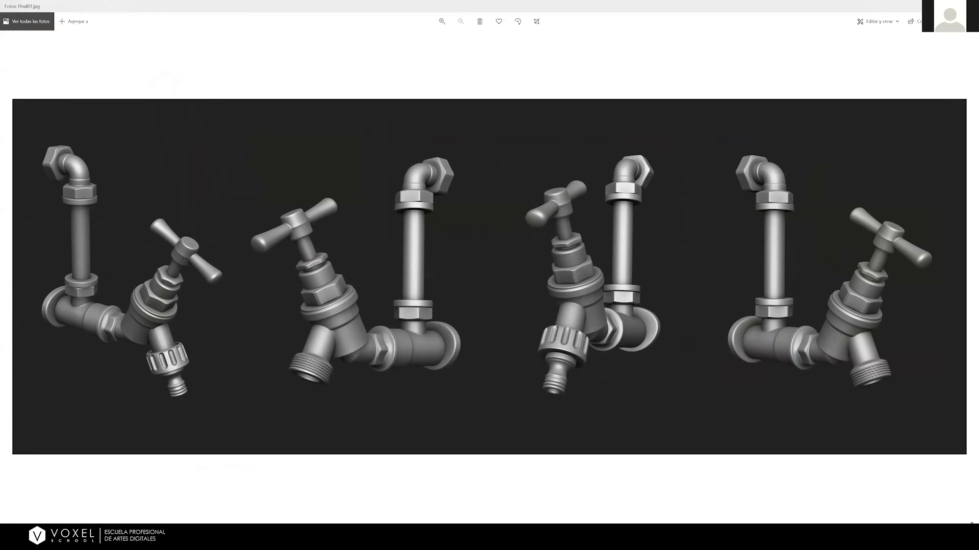
{"action": "key", "text": "alt+F4"}
View the baked low-poly render Faucet_Bakes.png from WORKSHOP's Bakes folder and go back to File Explorer
{"action": "left_click", "coordinate": [303, 274]}
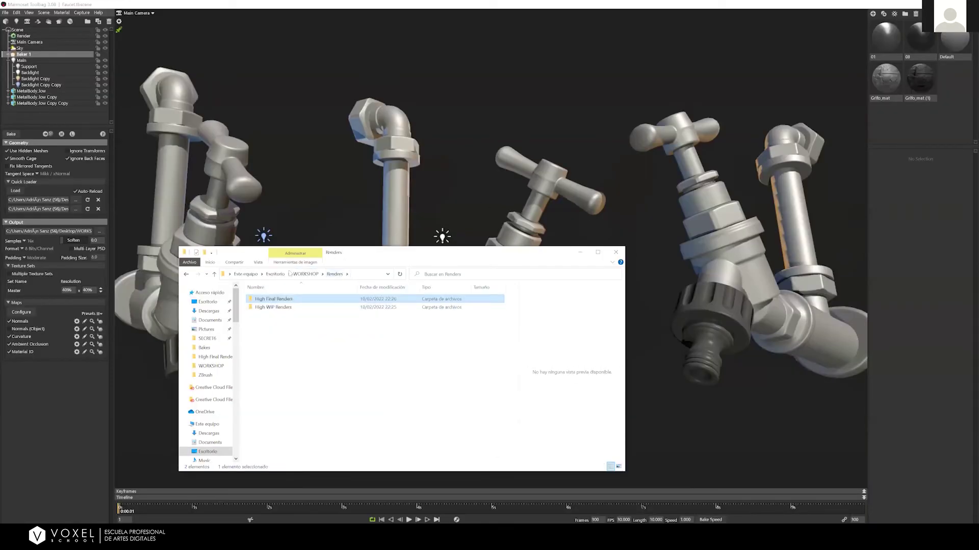
{"action": "left_click", "coordinate": [305, 274]}
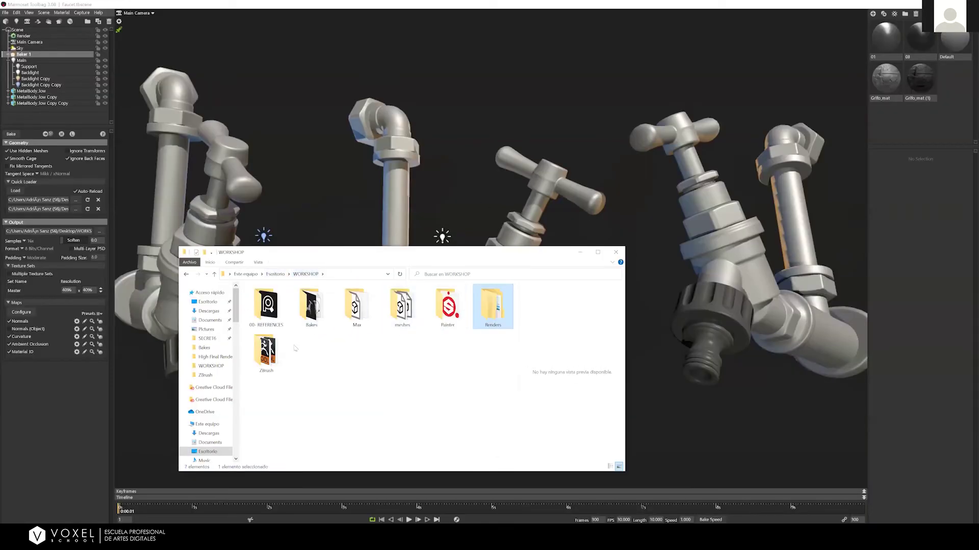
{"action": "left_click", "coordinate": [312, 308]}
{"action": "double_click", "coordinate": [312, 308]}
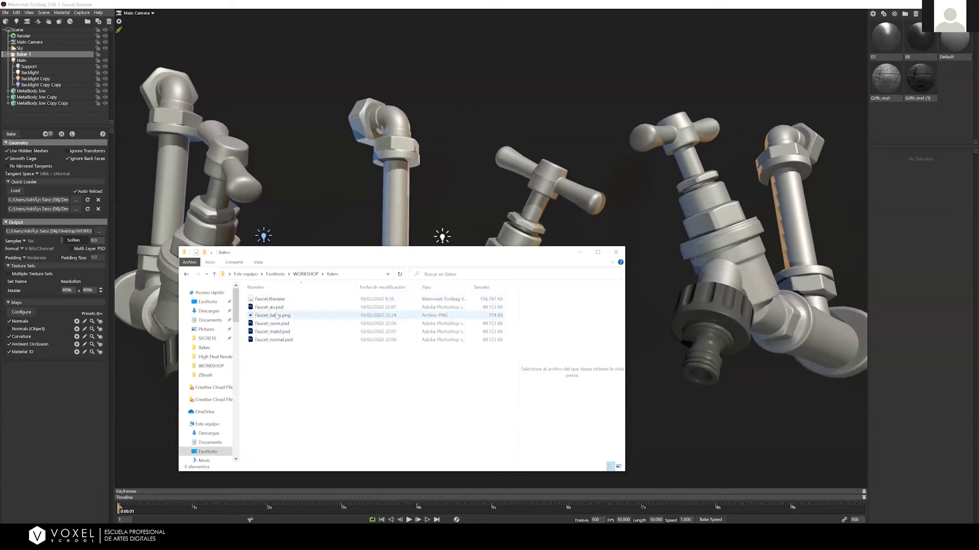
{"action": "left_click", "coordinate": [331, 315]}
{"action": "key", "text": "Return"}
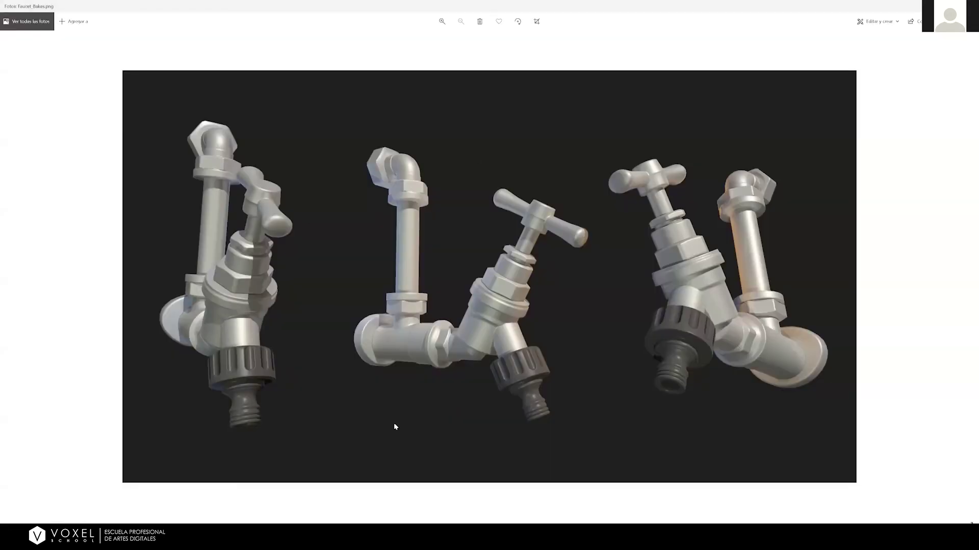
{"action": "key", "text": "alt+Tab"}
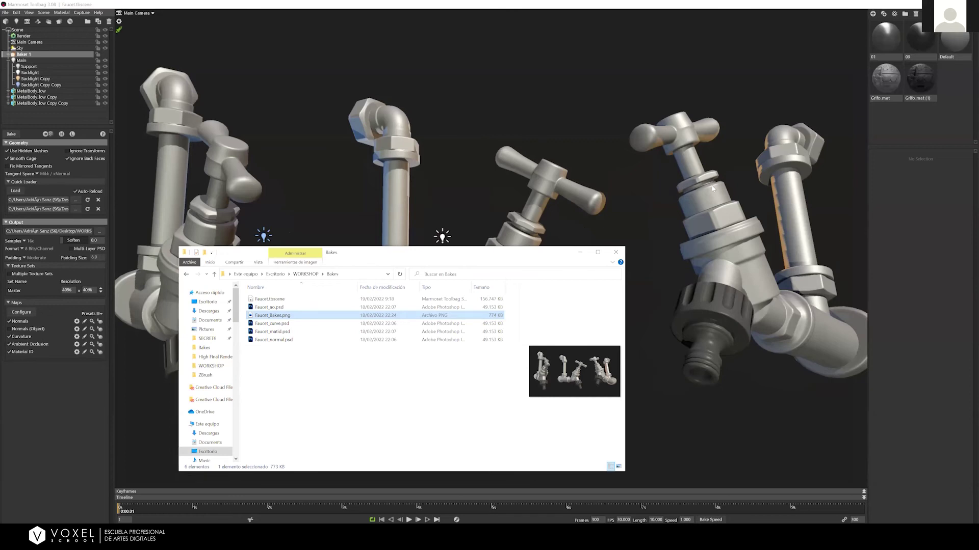
In Marmoset Toolbag, expand Baker 1, select MetalBody's Low group, and examine its cage offset and skew painting option
{"action": "left_click", "coordinate": [584, 254]}
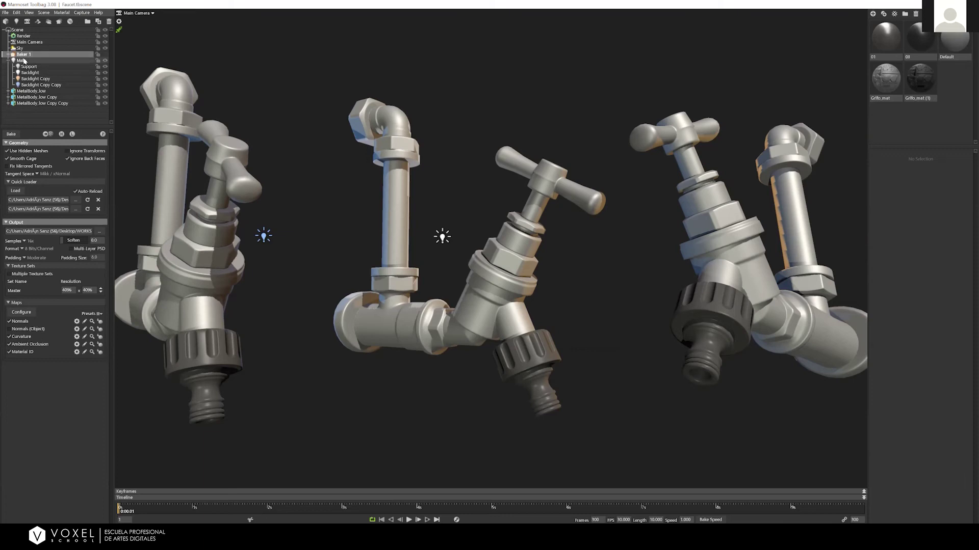
{"action": "left_click", "coordinate": [9, 54]}
{"action": "left_click", "coordinate": [29, 72]}
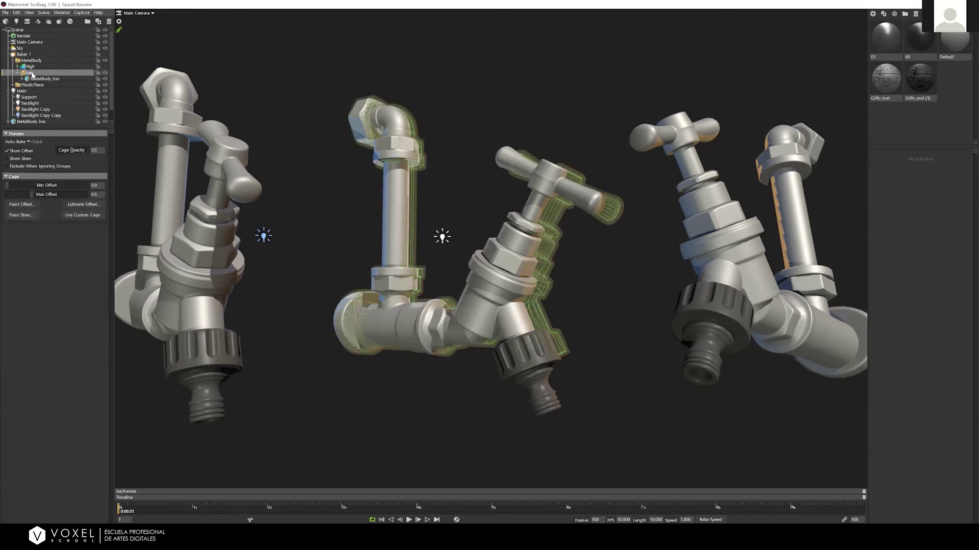
{"action": "left_click", "coordinate": [28, 216]}
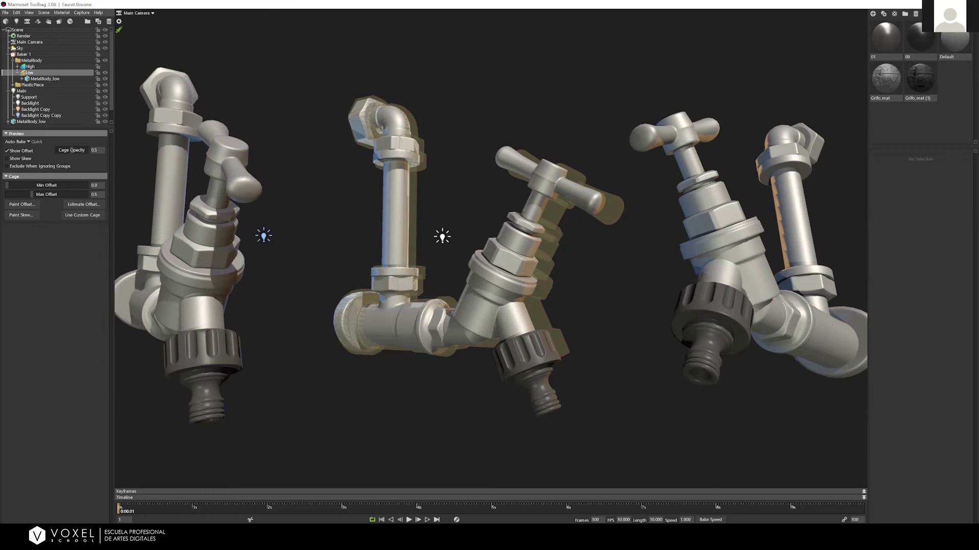
Close Marmoset Toolbag, open Faucet_textures.spp from WORKSHOP's Painter folder in Substance Painter, decline the version update, and close the welcome window
{"action": "key", "text": "ctrl+q"}
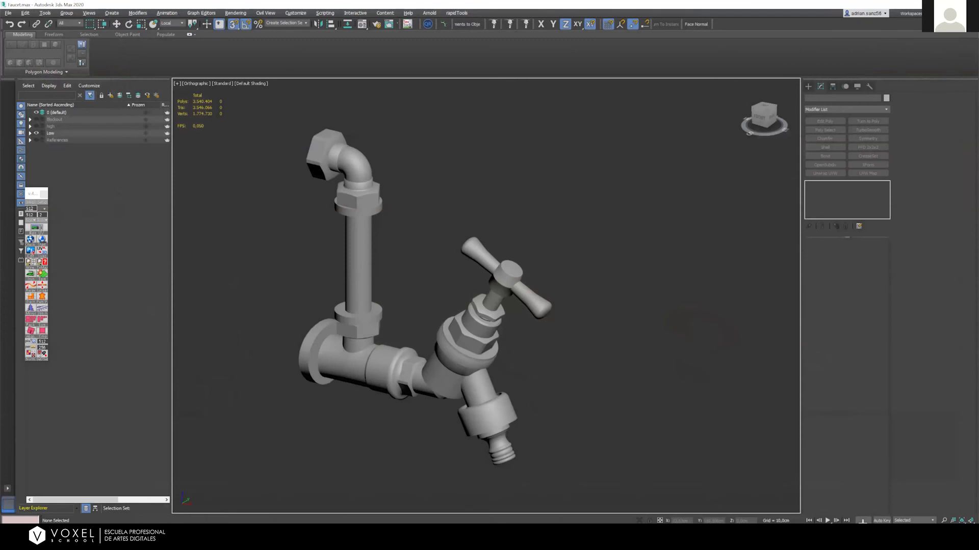
{"action": "left_click", "coordinate": [253, 502]}
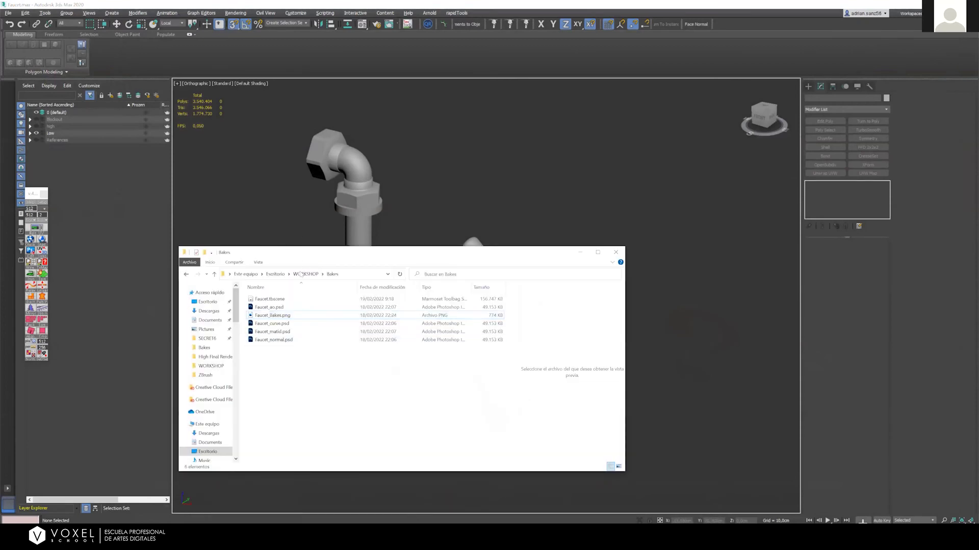
{"action": "left_click", "coordinate": [306, 274]}
{"action": "double_click", "coordinate": [447, 307]}
{"action": "double_click", "coordinate": [274, 315]}
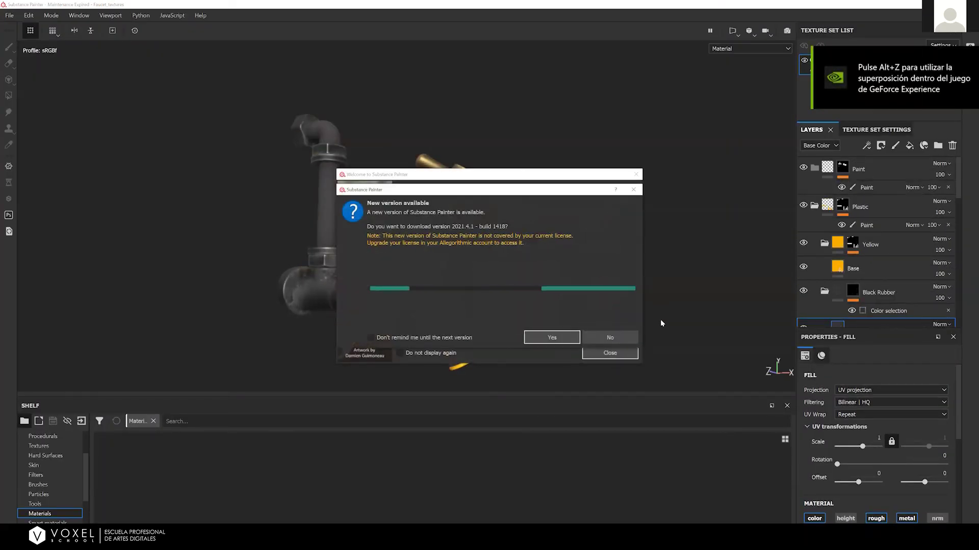
{"action": "left_click", "coordinate": [610, 337]}
{"action": "left_click", "coordinate": [610, 353]}
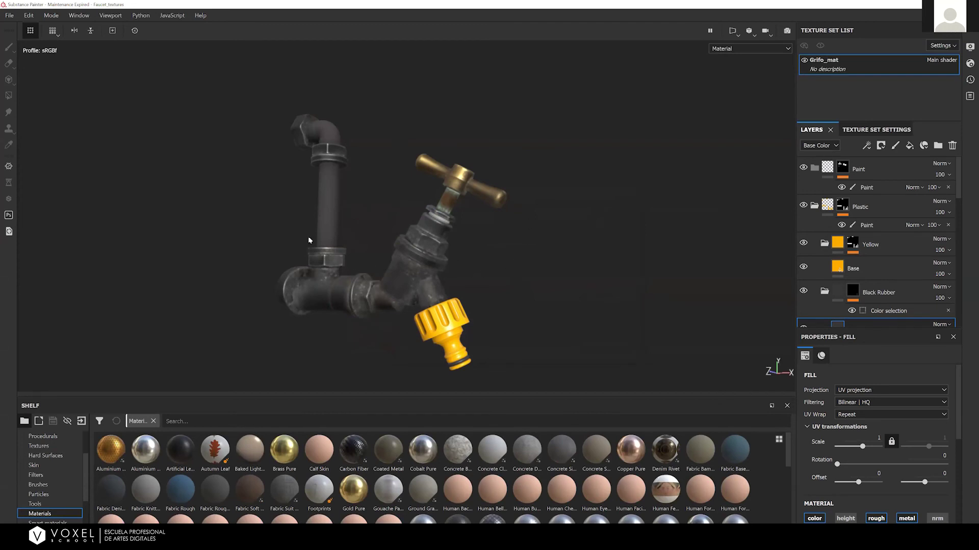
Inspect the textured faucet's metal body, brass handle and yellow hose connector from several angles and distances
{"action": "left_click_drag", "start_coordinate": [555, 247], "coordinate": [560, 261], "text": "alt"}
{"action": "right_click_drag", "start_coordinate": [378, 231], "coordinate": [597, 345], "text": "alt"}
{"action": "middle_click_drag", "start_coordinate": [507, 161], "coordinate": [532, 67], "text": "alt"}
{"action": "left_click_drag", "start_coordinate": [515, 214], "coordinate": [454, 247], "text": "alt"}
{"action": "right_click_drag", "start_coordinate": [454, 247], "coordinate": [219, 17], "text": "alt"}
{"action": "middle_click_drag", "start_coordinate": [597, 168], "coordinate": [477, 273], "text": "alt"}
{"action": "left_click_drag", "start_coordinate": [476, 274], "coordinate": [592, 239], "text": "alt"}
{"action": "right_click_drag", "start_coordinate": [592, 239], "coordinate": [326, 31], "text": "alt"}
{"action": "middle_click_drag", "start_coordinate": [509, 177], "coordinate": [509, 128], "text": "alt"}
{"action": "left_click_drag", "start_coordinate": [509, 153], "coordinate": [551, 227], "text": "alt"}
{"action": "middle_click_drag", "start_coordinate": [498, 232], "coordinate": [561, 260], "text": "alt"}
{"action": "middle_click_drag", "start_coordinate": [553, 217], "coordinate": [571, 260], "text": "alt"}
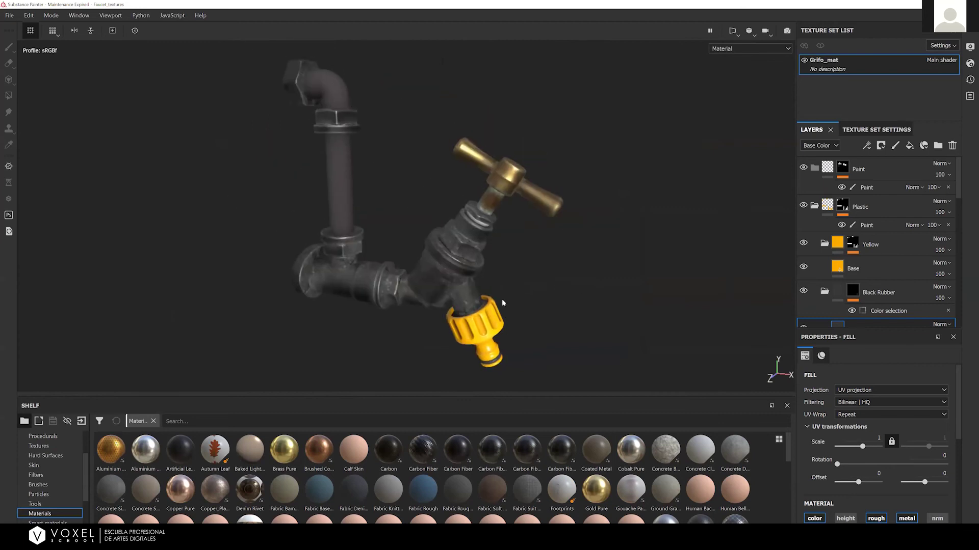
Collapse the Plastic and Metal 3 folders in the layer stack
{"action": "left_click", "coordinate": [825, 203]}
{"action": "left_click", "coordinate": [826, 168]}
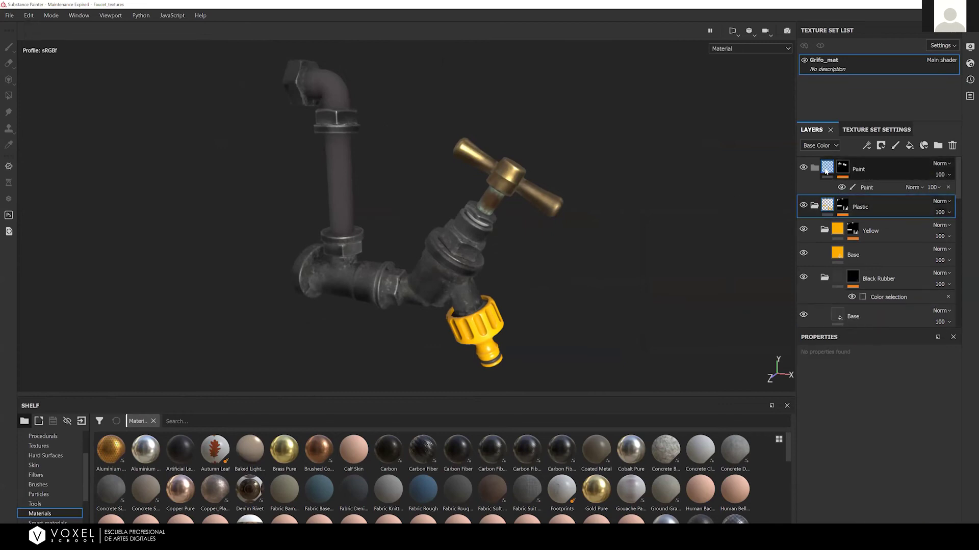
{"action": "left_click", "coordinate": [815, 192]}
{"action": "left_click", "coordinate": [817, 227]}
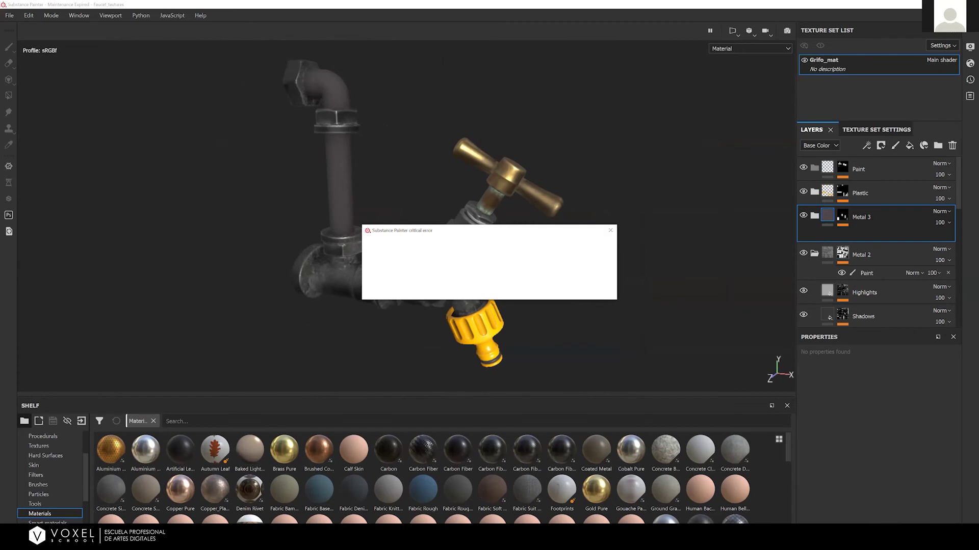
Close the Painter folder window and end the unresponsive Substance Painter process through Task Manager
{"action": "left_click", "coordinate": [255, 540]}
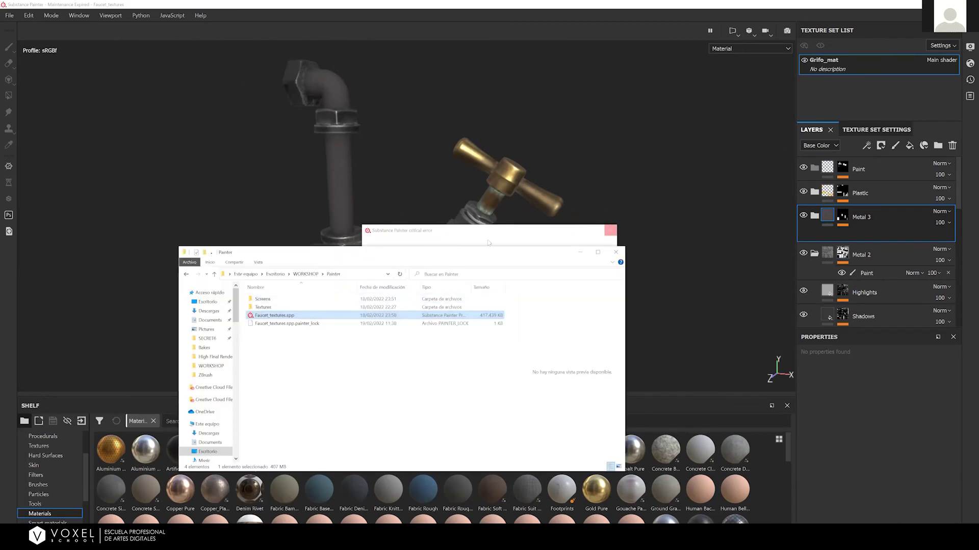
{"action": "left_click_drag", "start_coordinate": [488, 252], "coordinate": [544, 236]}
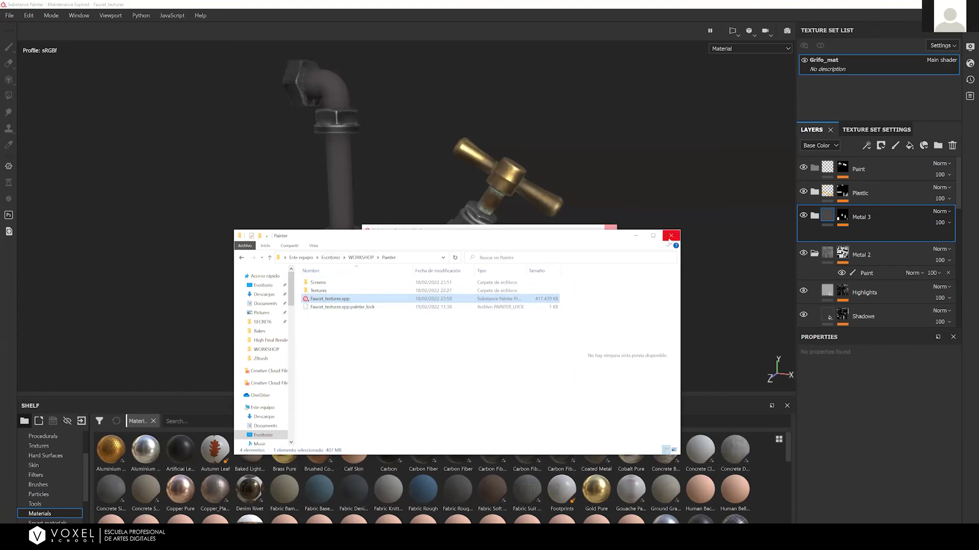
{"action": "left_click", "coordinate": [671, 236]}
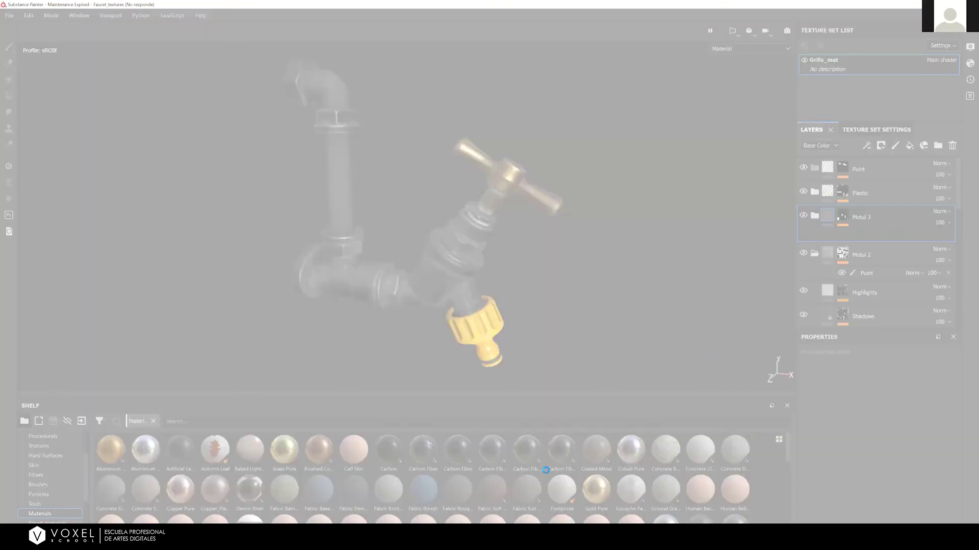
{"action": "key", "text": "ctrl+shift+Escape"}
{"action": "left_click", "coordinate": [145, 137]}
{"action": "left_click", "coordinate": [261, 237]}
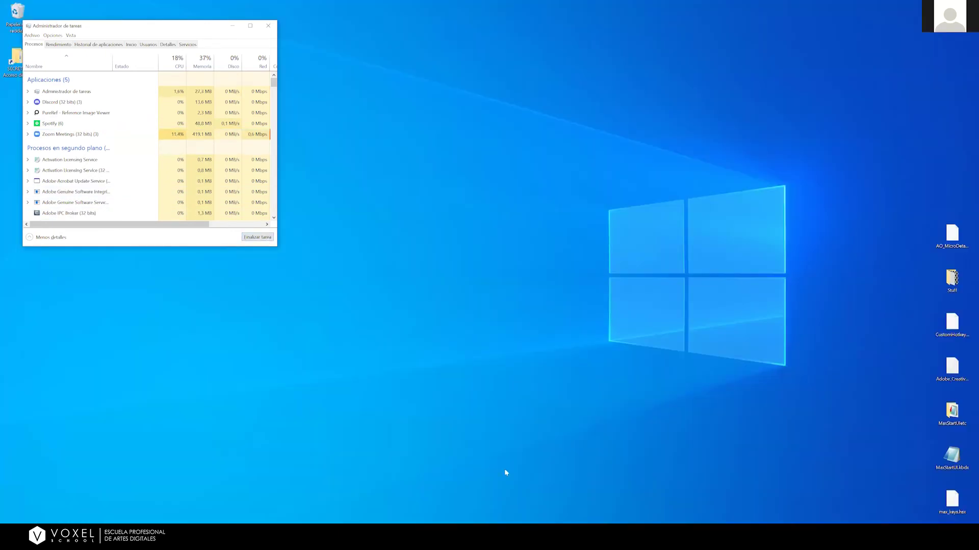
Reopen Faucet_textures.spp from WORKSHOP's Painter folder, decline the version update, and close the welcome window
{"action": "key", "text": "super+e"}
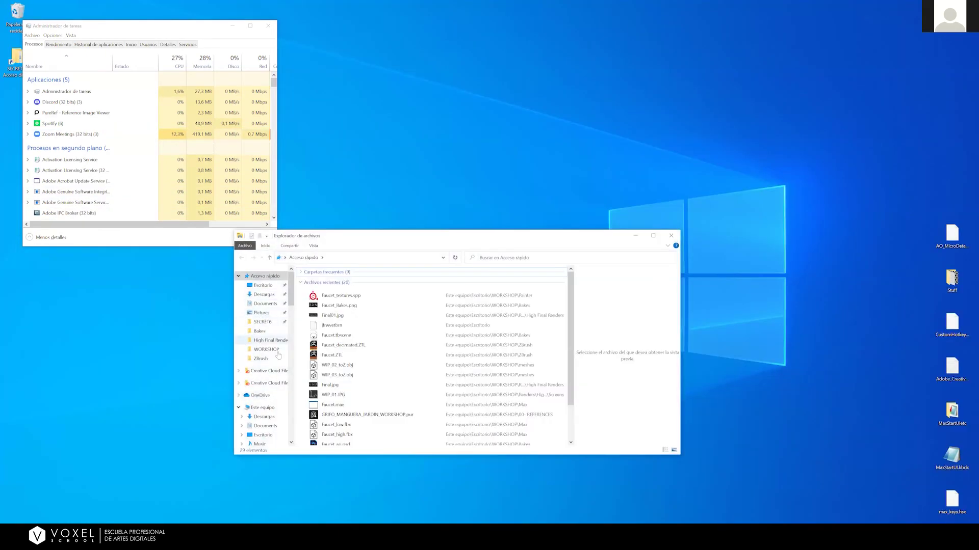
{"action": "left_click", "coordinate": [266, 350]}
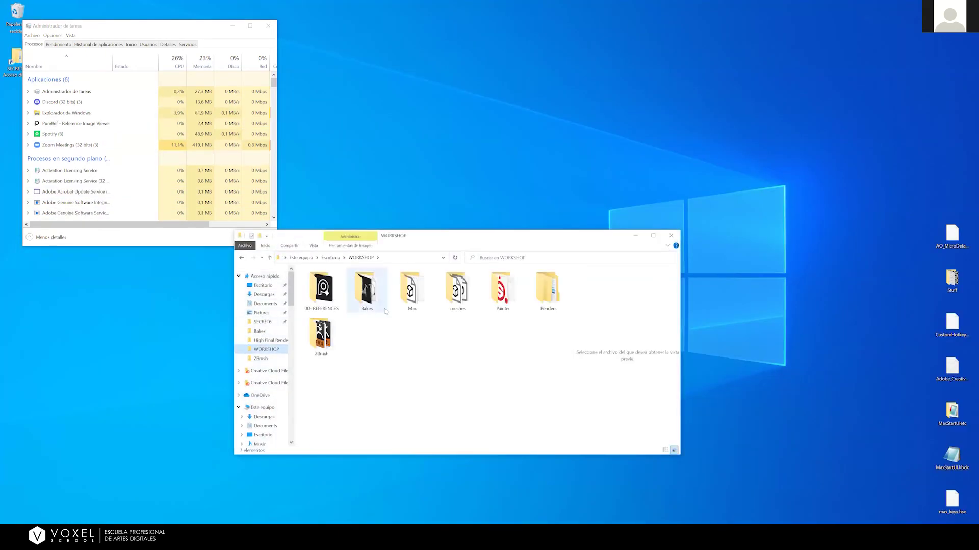
{"action": "double_click", "coordinate": [503, 289]}
{"action": "double_click", "coordinate": [351, 299]}
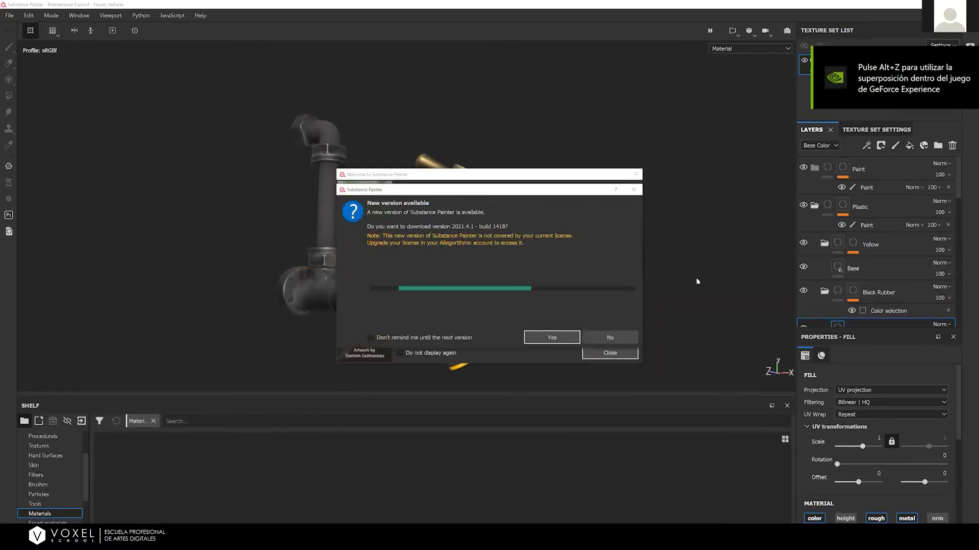
{"action": "left_click", "coordinate": [598, 339]}
{"action": "left_click", "coordinate": [610, 352]}
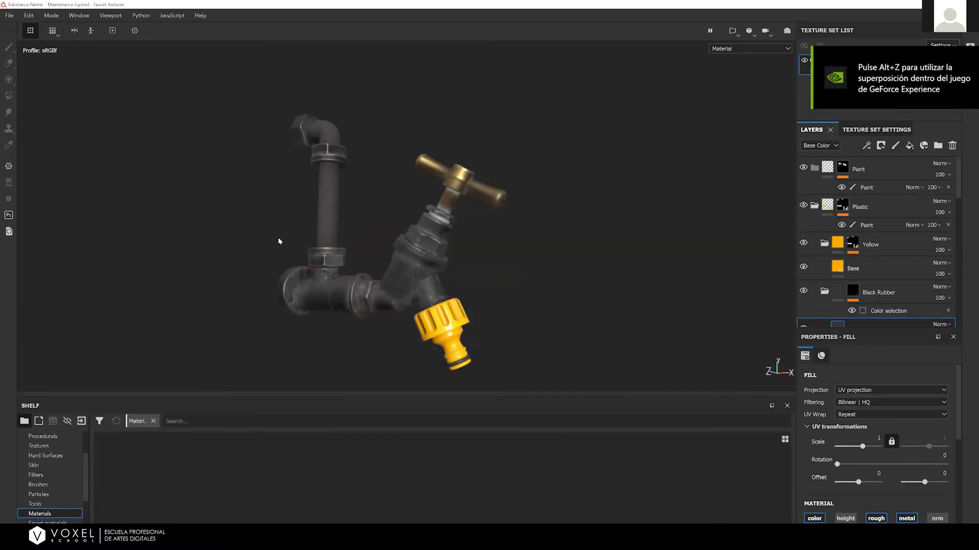
Collapse the Yellow and Black Rubber subfolders and their parent Plastic folder in the layer stack
{"action": "left_click_drag", "start_coordinate": [514, 255], "coordinate": [437, 182], "text": "alt"}
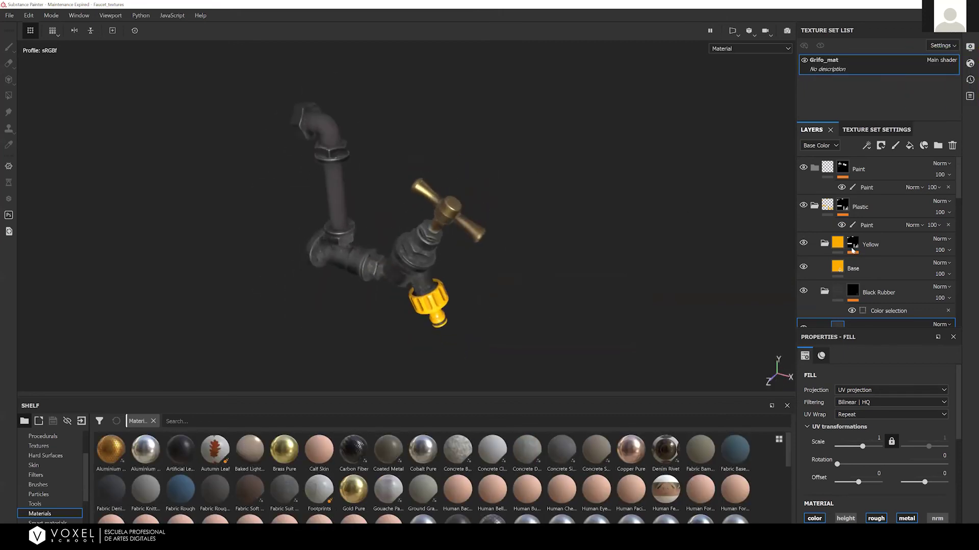
{"action": "left_click", "coordinate": [826, 244]}
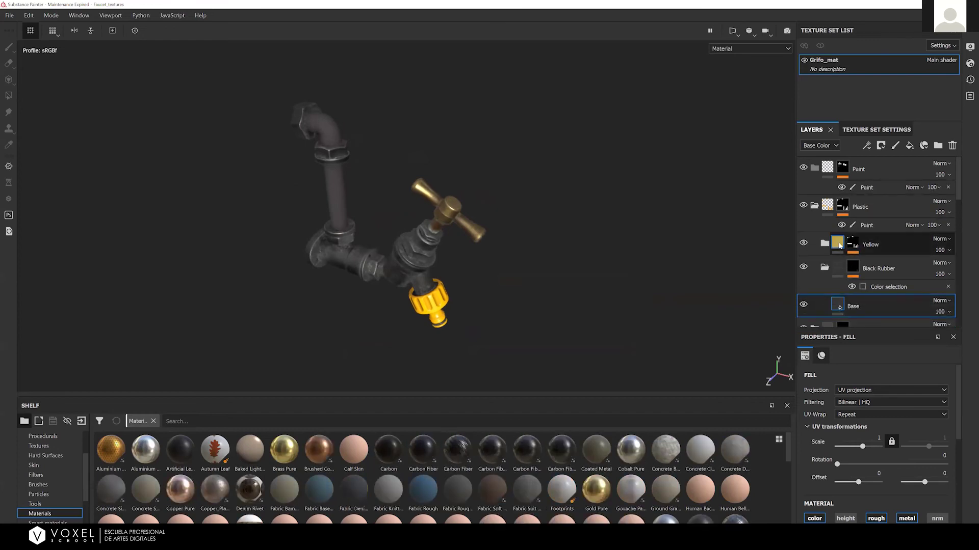
{"action": "left_click", "coordinate": [828, 270]}
{"action": "left_click", "coordinate": [827, 268]}
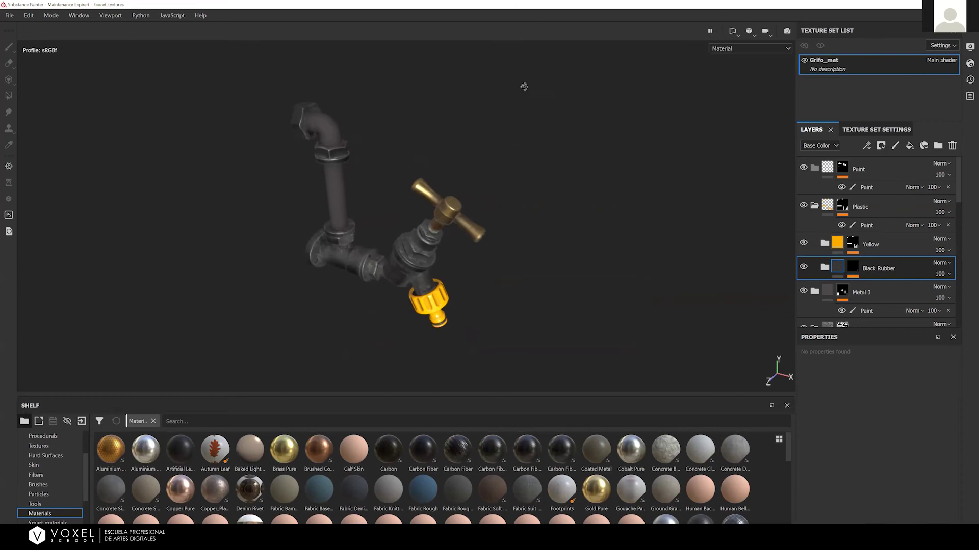
{"action": "left_click_drag", "start_coordinate": [524, 87], "coordinate": [532, 110], "text": "alt"}
{"action": "right_click_drag", "start_coordinate": [532, 110], "coordinate": [650, 465], "text": "alt"}
{"action": "middle_click_drag", "start_coordinate": [437, 337], "coordinate": [524, 248], "text": "alt"}
{"action": "left_click_drag", "start_coordinate": [524, 248], "coordinate": [507, 266], "text": "alt"}
{"action": "right_click_drag", "start_coordinate": [506, 266], "coordinate": [388, 190], "text": "alt"}
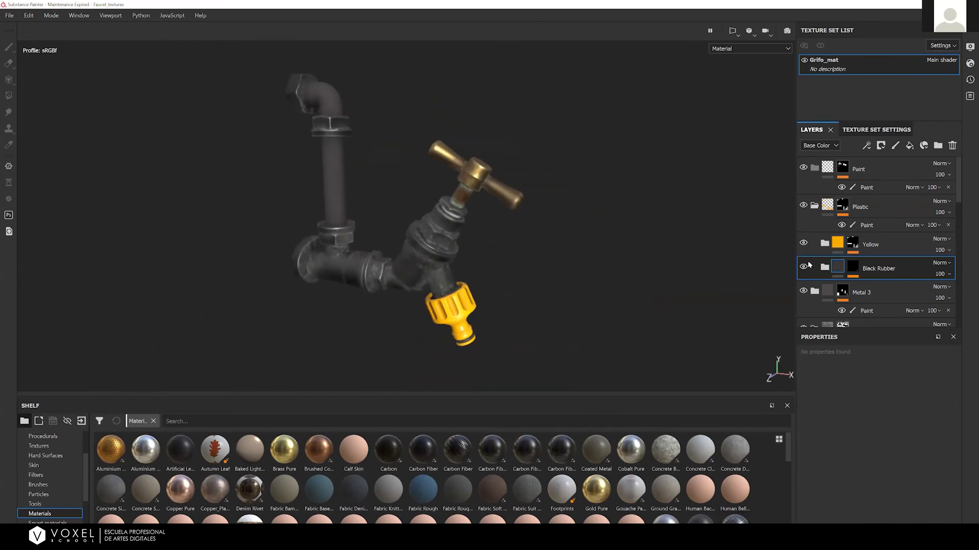
{"action": "left_click", "coordinate": [815, 205]}
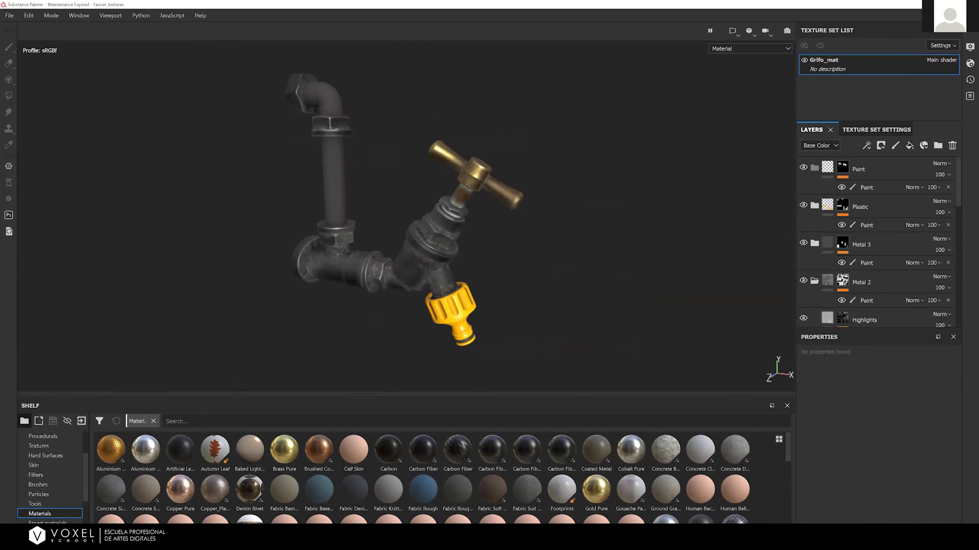
Bring the PureRef reference board over the viewport and examine the photo of the faucet with the yellow hose connector for material details
{"action": "right_click_drag", "start_coordinate": [0, 326], "coordinate": [182, 311]}
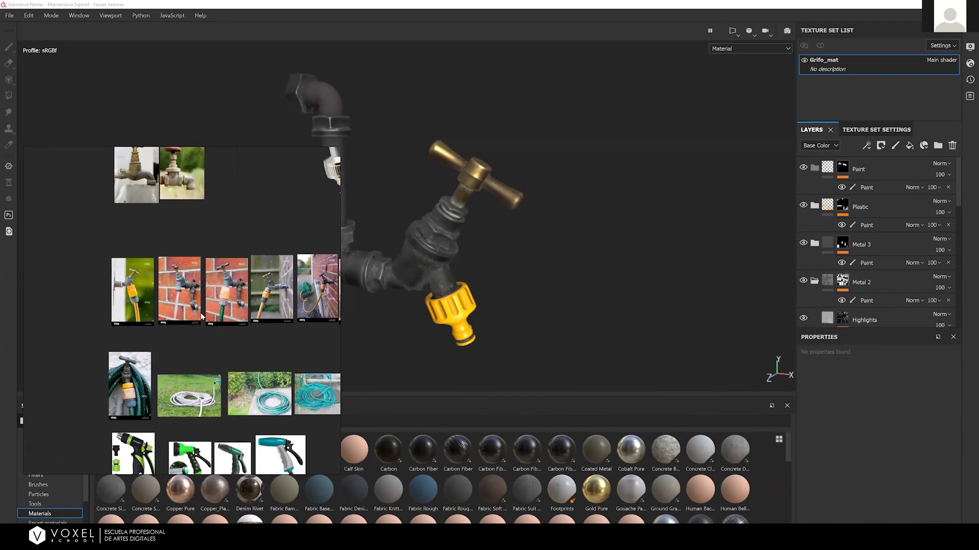
{"action": "scroll", "coordinate": [164, 293], "scroll_direction": "up", "scroll_amount": 5}
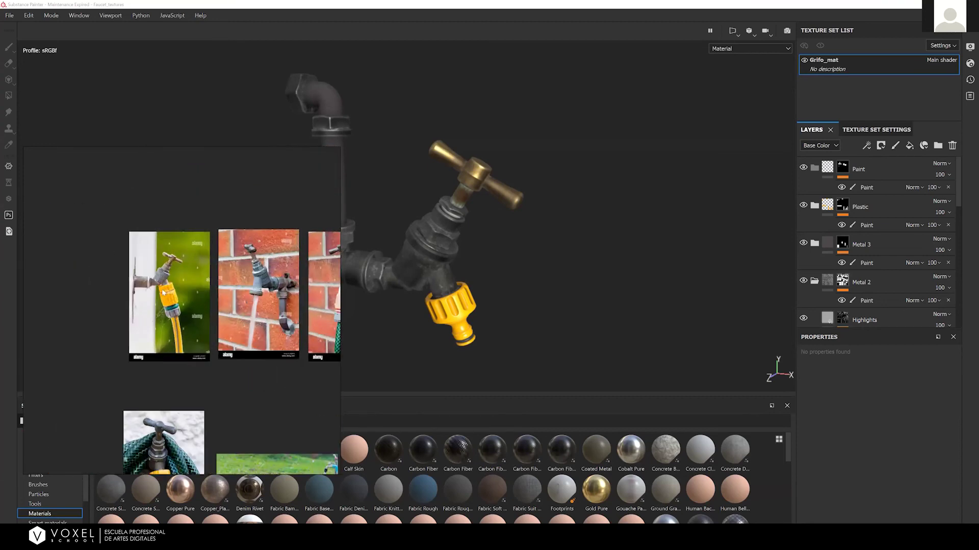
{"action": "scroll", "coordinate": [163, 293], "scroll_direction": "up", "scroll_amount": 4}
{"action": "scroll", "coordinate": [163, 293], "scroll_direction": "down", "scroll_amount": 3}
{"action": "scroll", "coordinate": [161, 294], "scroll_direction": "up", "scroll_amount": 2}
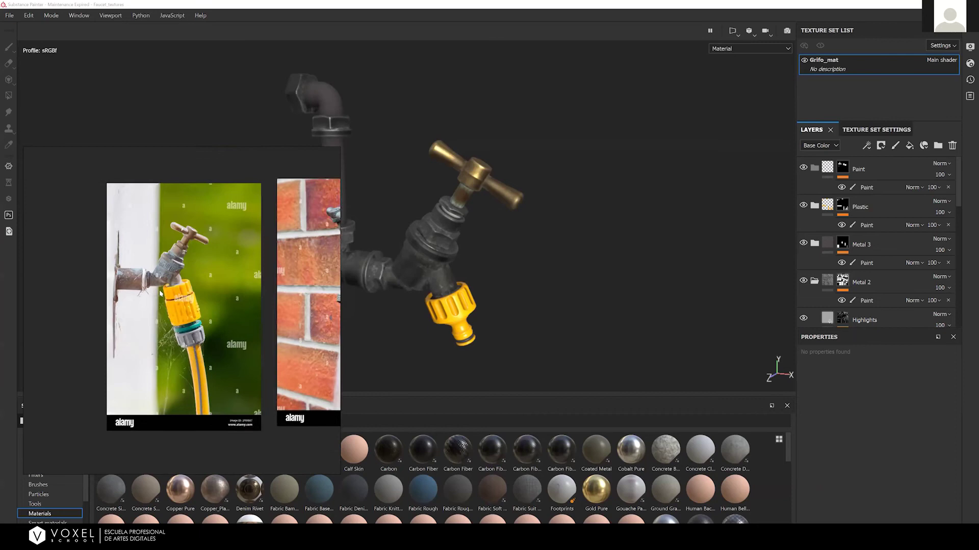
{"action": "scroll", "coordinate": [160, 293], "scroll_direction": "up", "scroll_amount": 3}
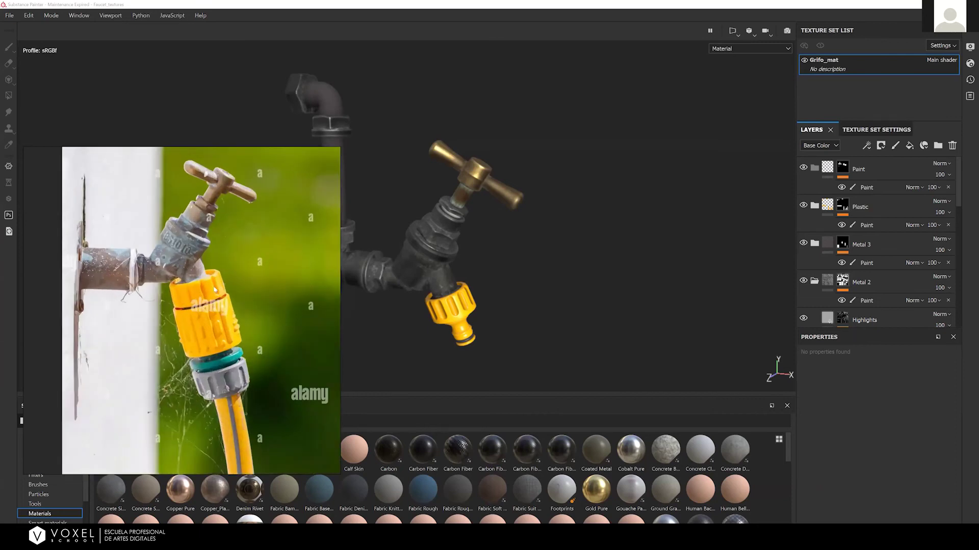
{"action": "scroll", "coordinate": [246, 330], "scroll_direction": "down", "scroll_amount": 4}
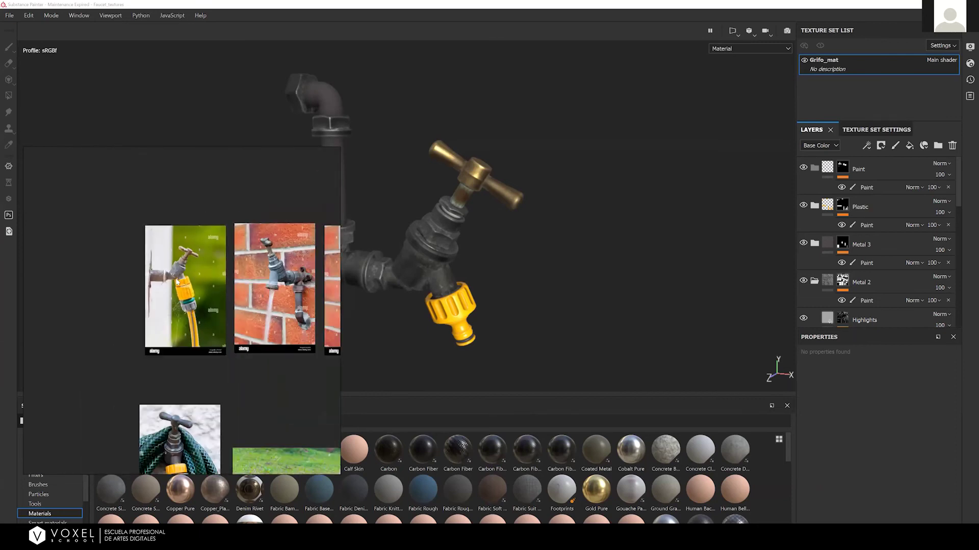
{"action": "scroll", "coordinate": [188, 288], "scroll_direction": "up", "scroll_amount": 4}
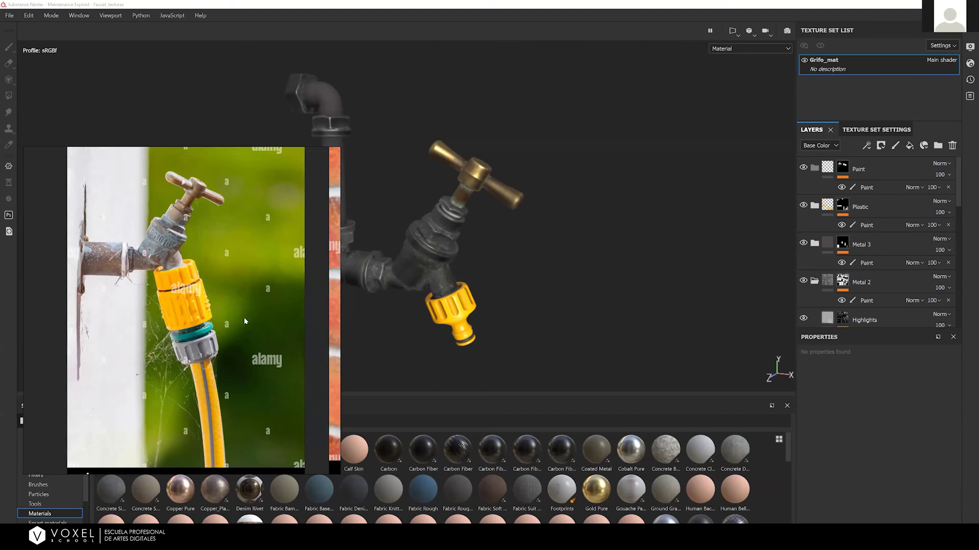
{"action": "scroll", "coordinate": [244, 317], "scroll_direction": "down", "scroll_amount": 5}
{"action": "scroll", "coordinate": [239, 321], "scroll_direction": "up", "scroll_amount": 5}
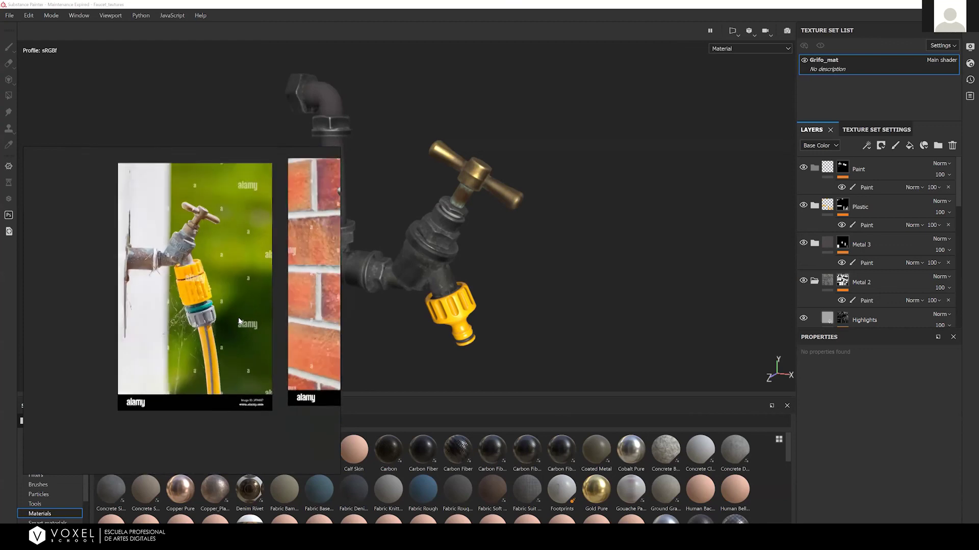
{"action": "scroll", "coordinate": [245, 276], "scroll_direction": "up", "scroll_amount": 1}
{"action": "scroll", "coordinate": [243, 277], "scroll_direction": "down", "scroll_amount": 2}
{"action": "scroll", "coordinate": [242, 293], "scroll_direction": "up", "scroll_amount": 1}
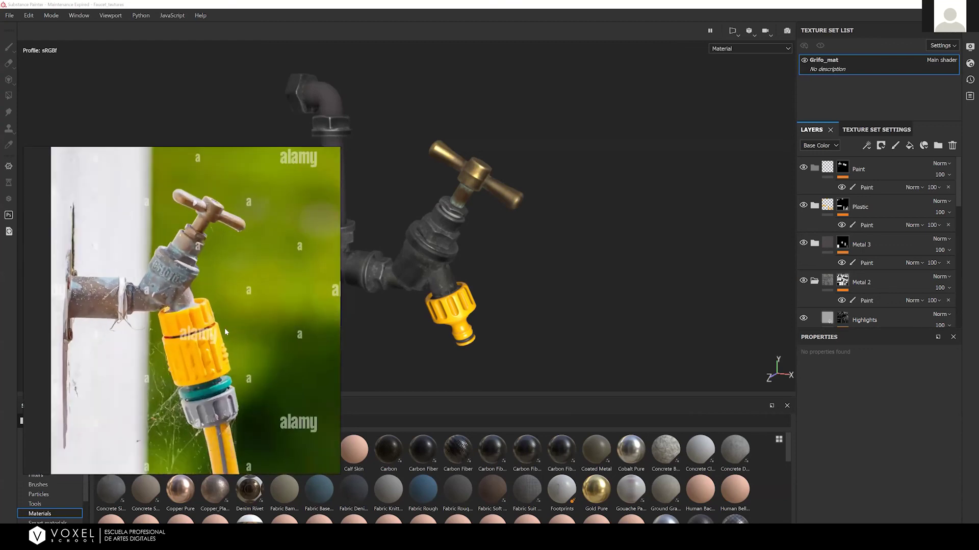